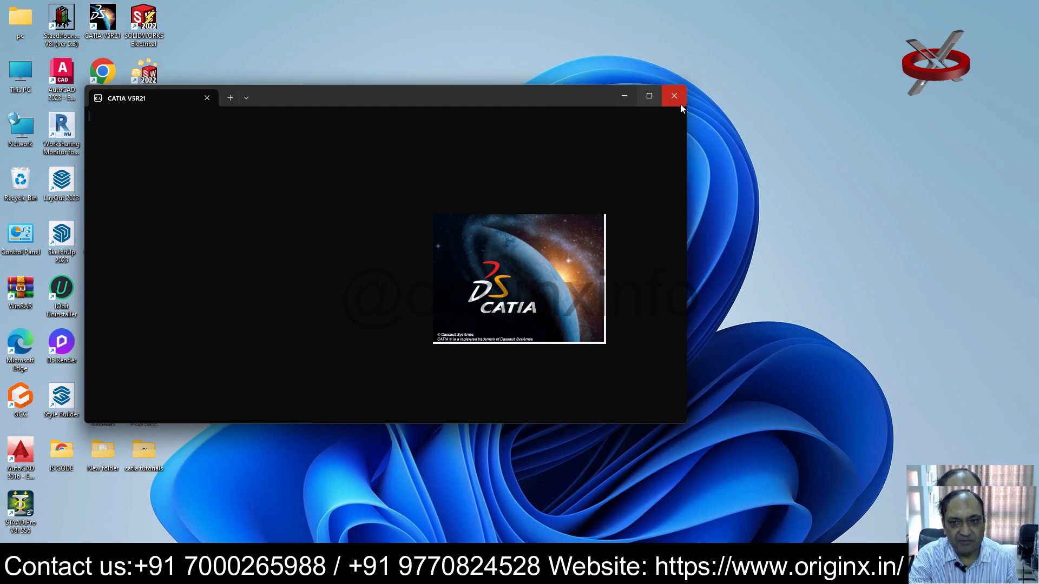
- Dismiss the missing-licence warning and close the License Manager without selecting a configuration
mouse_move(649, 97)
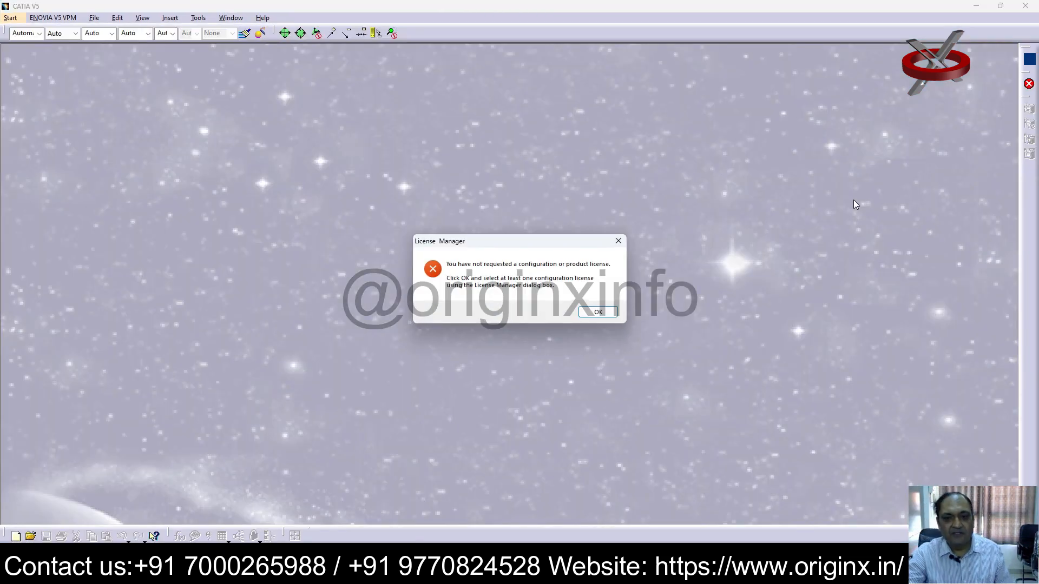
left_click(598, 312)
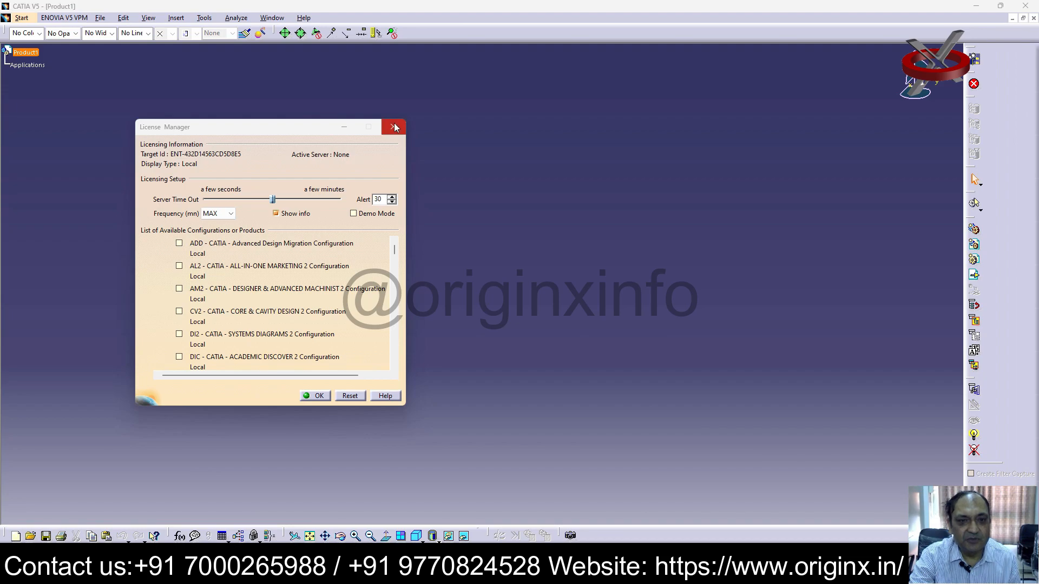
left_click(393, 127)
- Add a new part to the product in the Part Design workbench
left_click(18, 19)
mouse_move(53, 44)
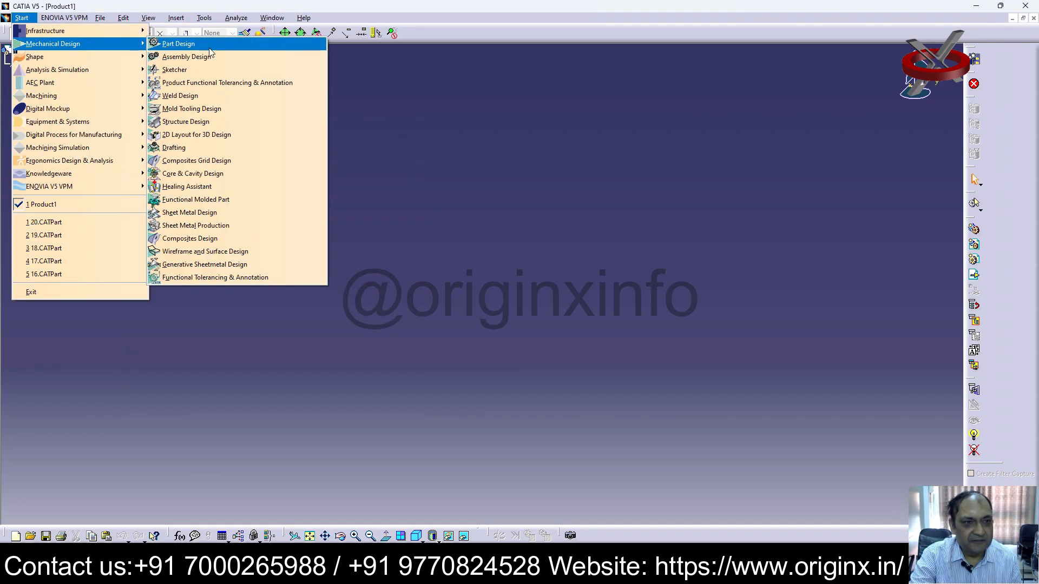
left_click(226, 46)
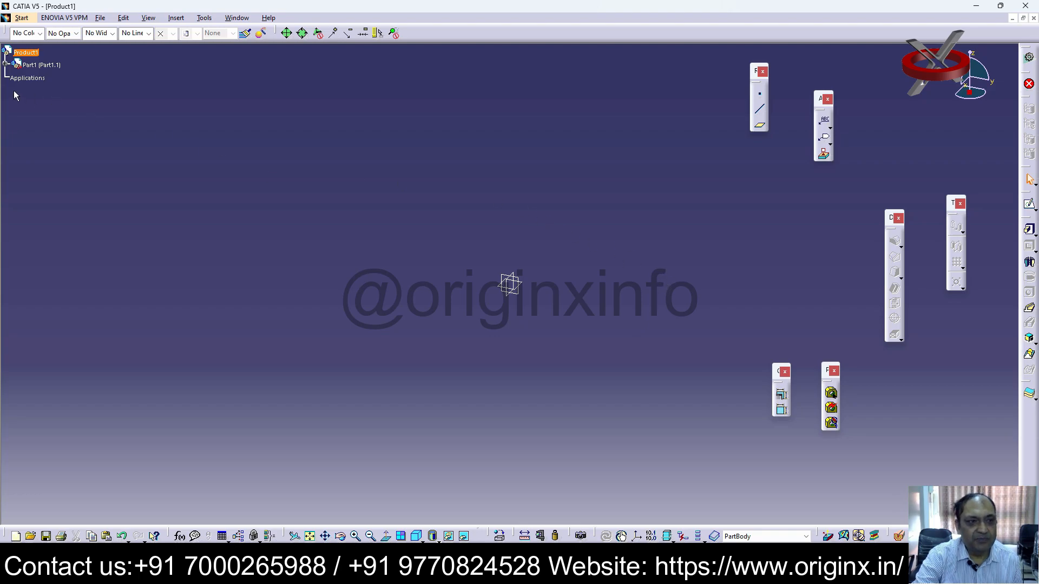
- Expand the new part in the specification tree and open a sketch on its yz plane
left_click(4, 66)
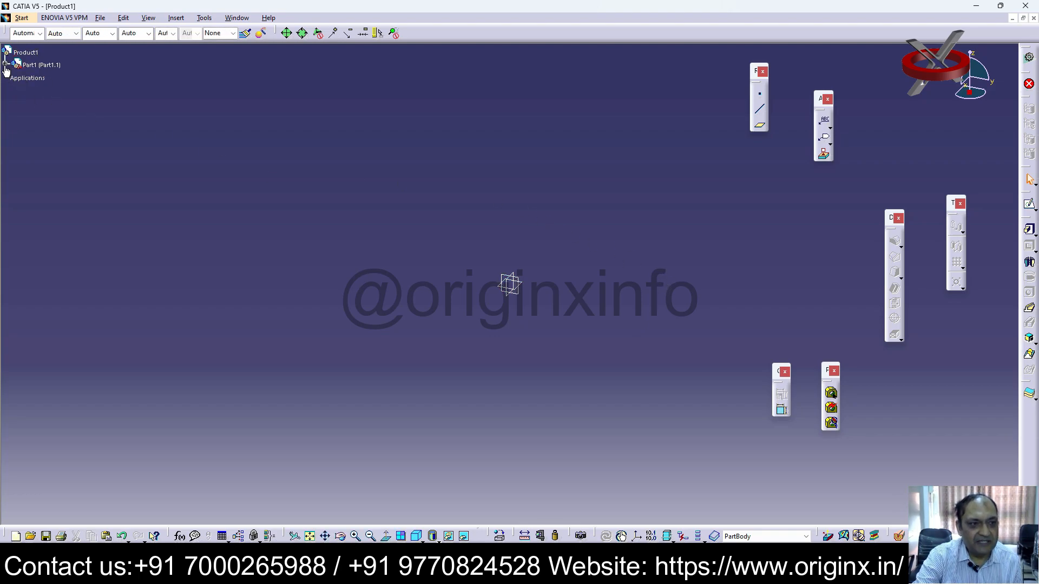
left_click(6, 65)
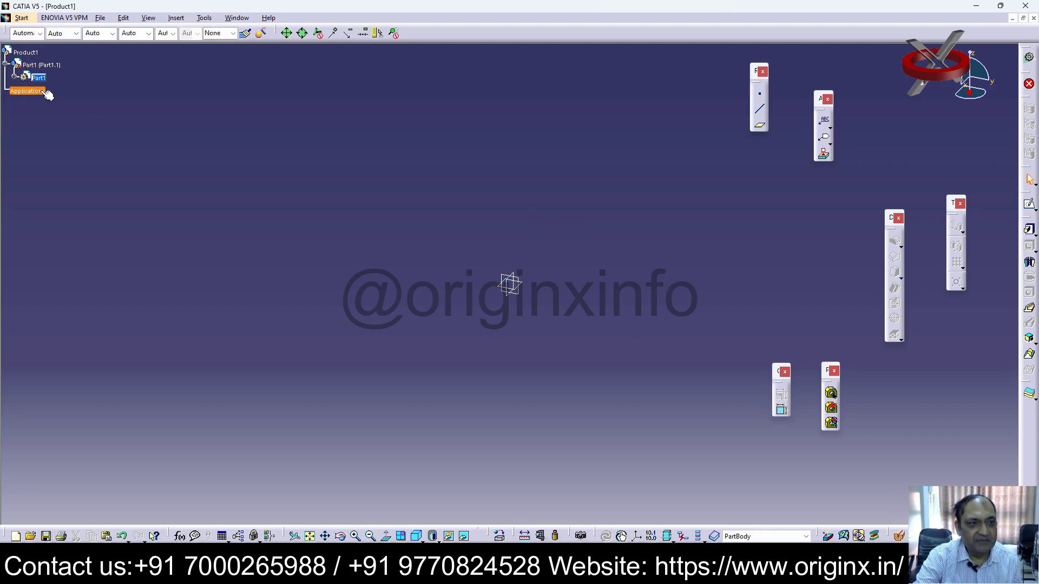
left_click(13, 77)
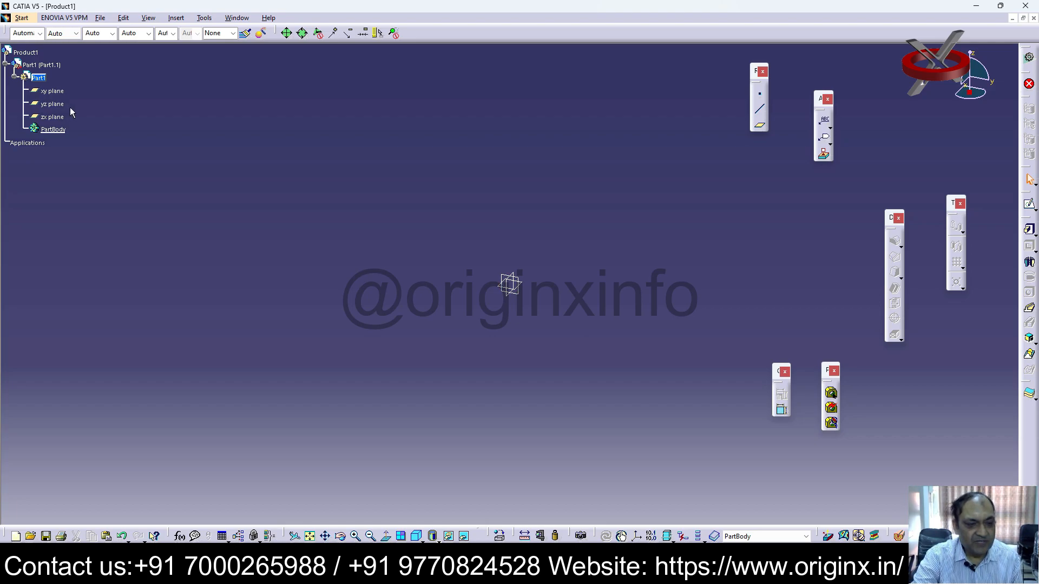
left_click(54, 105)
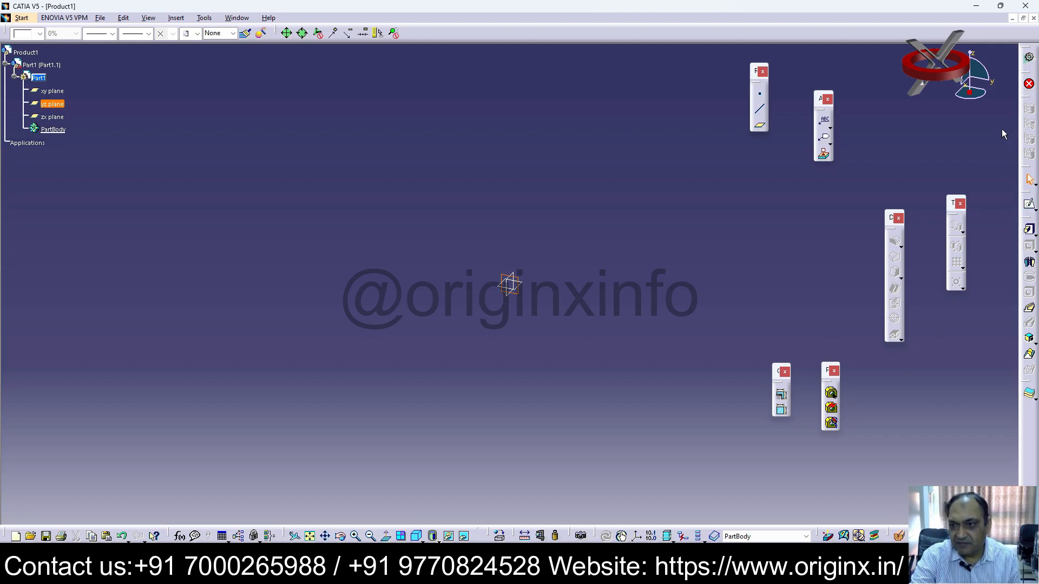
left_click(1030, 205)
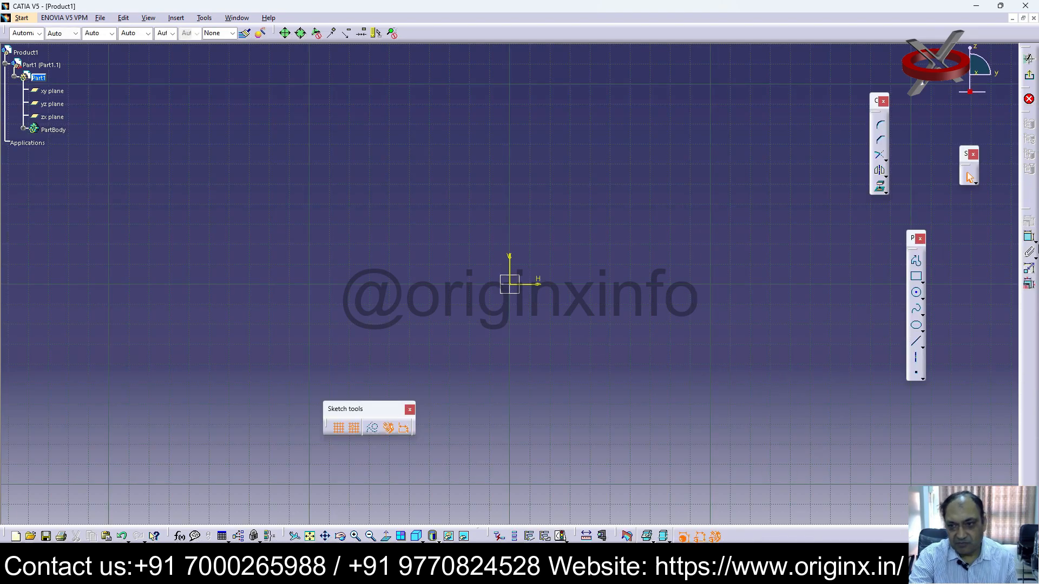
- Sketch a rectangle about 60 mm wide and 70 mm high, starting on the vertical axis 30 mm above the origin
left_click(917, 278)
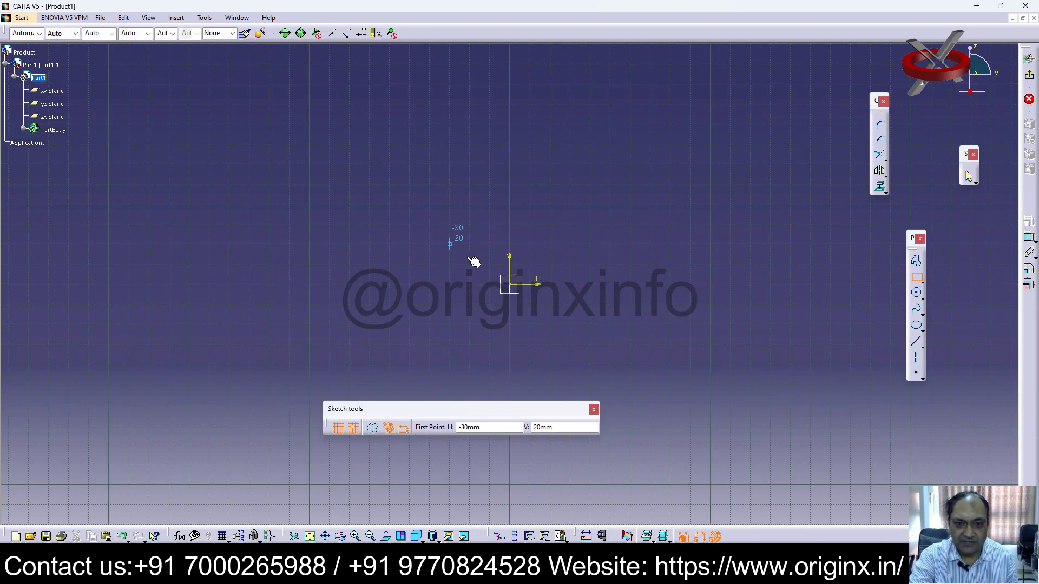
left_click(511, 223)
left_click(628, 364)
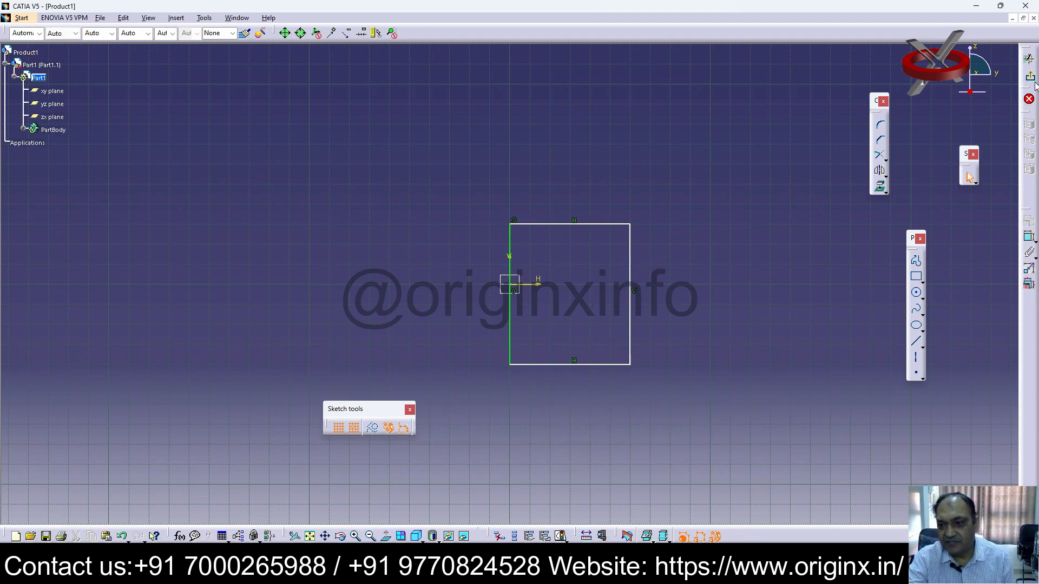
- Dimension the rectangle's upper edge and set its length to 80 mm
left_click(1030, 239)
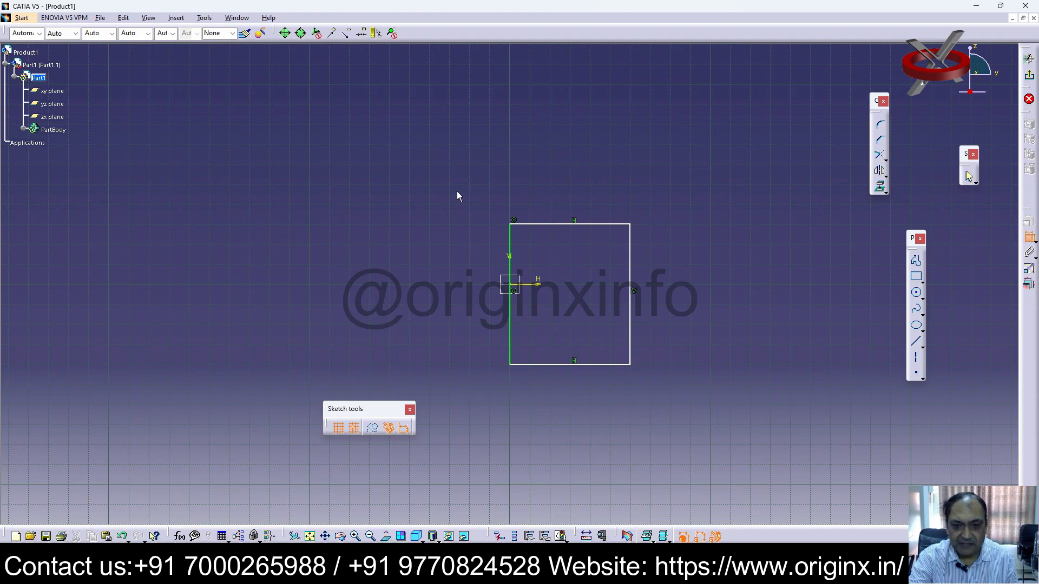
left_click(557, 224)
left_click(555, 210)
double_click(556, 210)
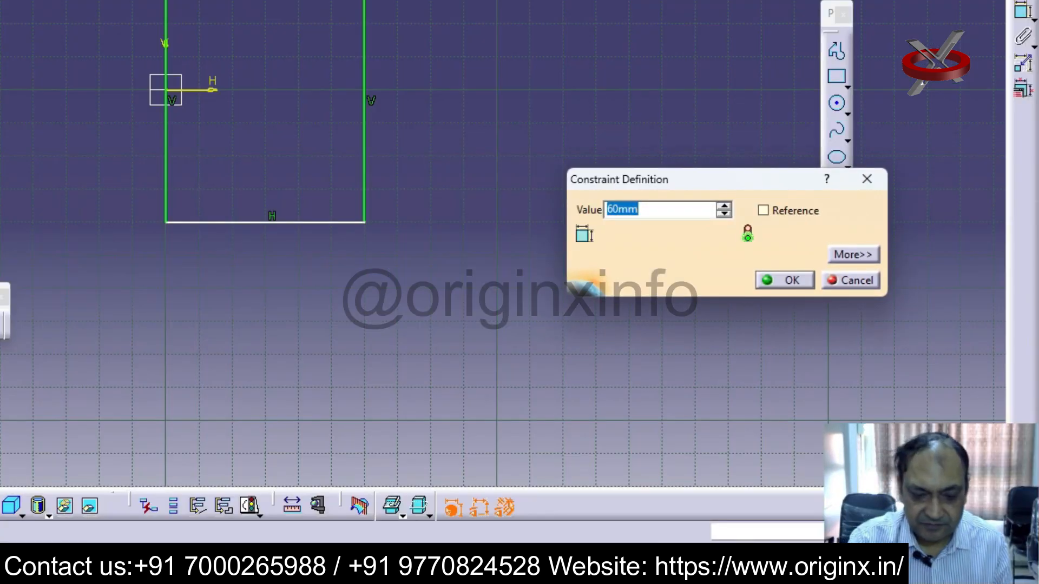
type("90")
key("BackSpace")
key("BackSpace")
type("80")
key("Return")
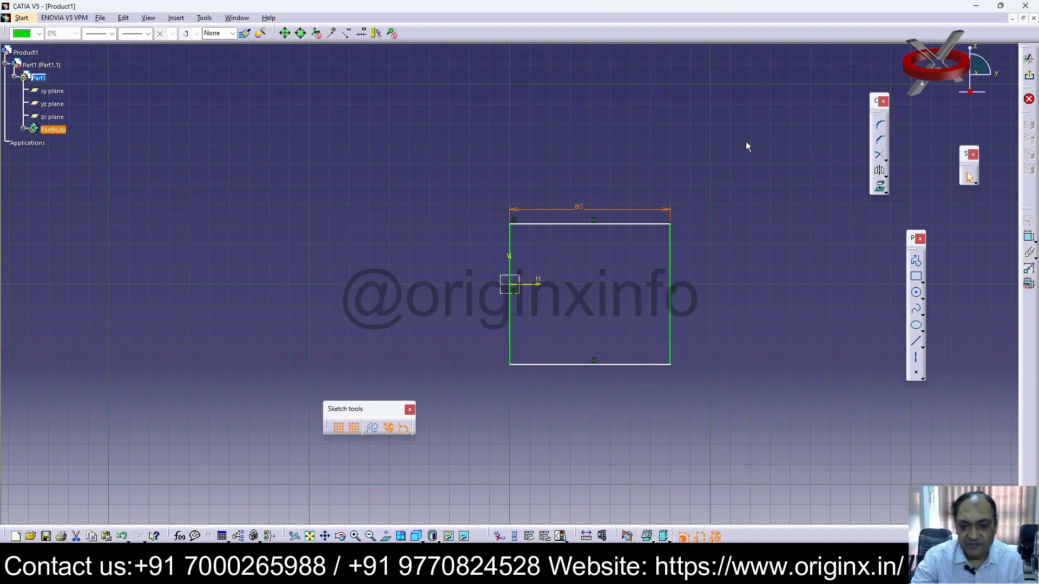
- Dimension the rectangle's right edge and set its length to 90 mm
left_click(670, 272)
left_click(1029, 237)
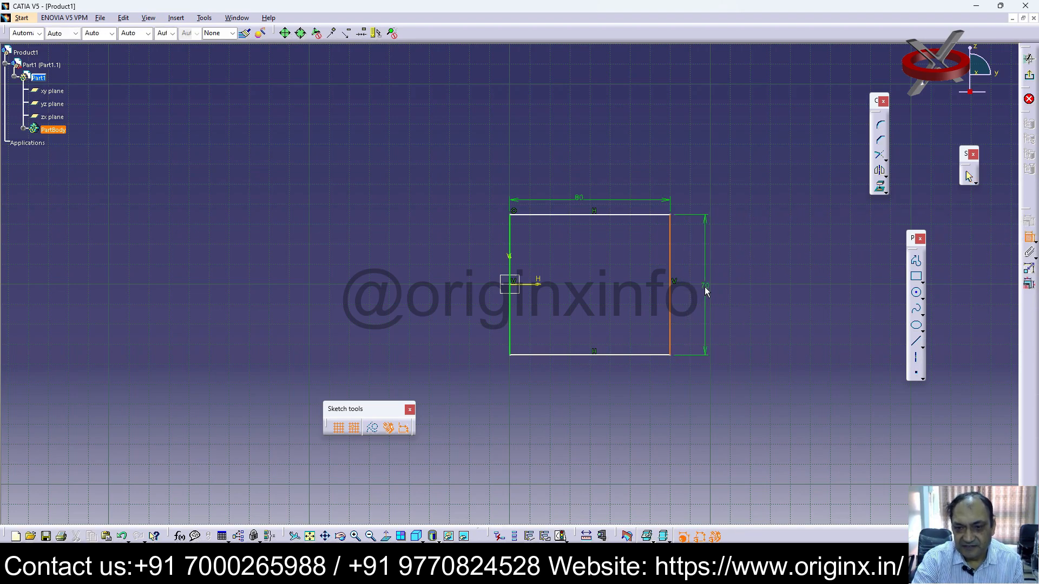
double_click(706, 285)
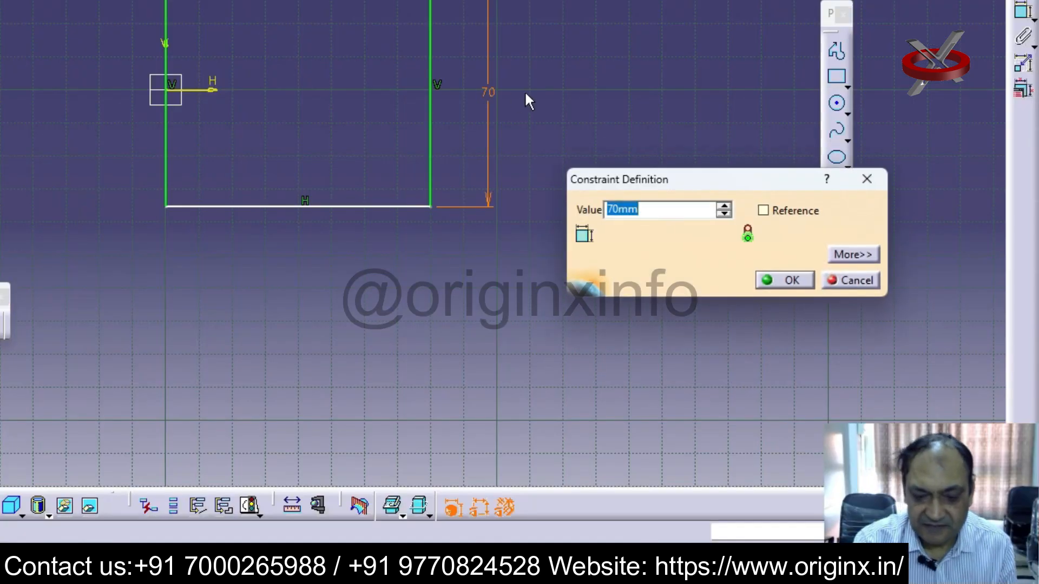
type("90")
key("Return")
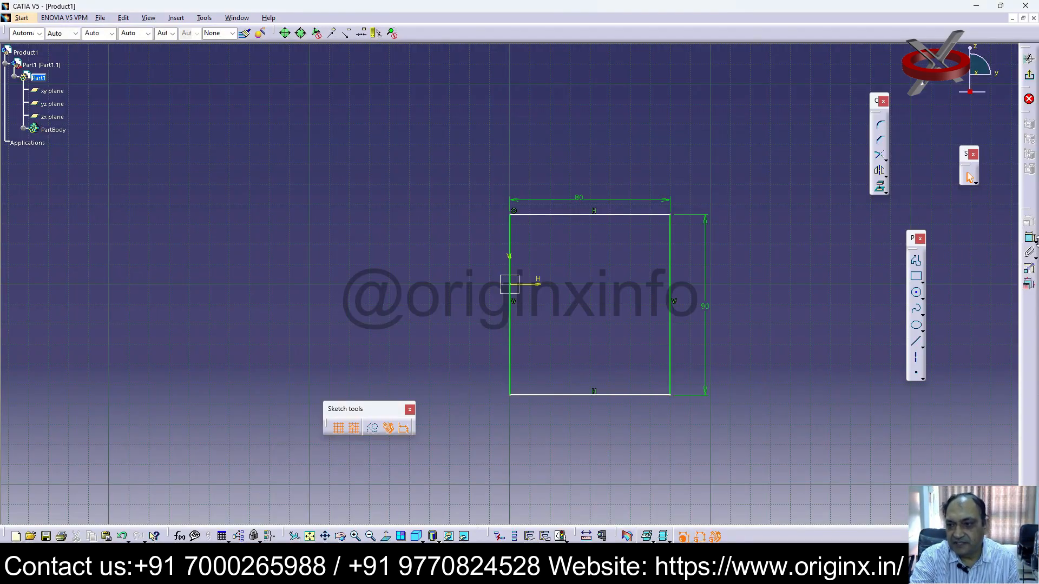
- Dimension the distance from the rectangle's upper edge to the horizontal axis and set it to 45 mm
left_click(1028, 239)
left_click(561, 216)
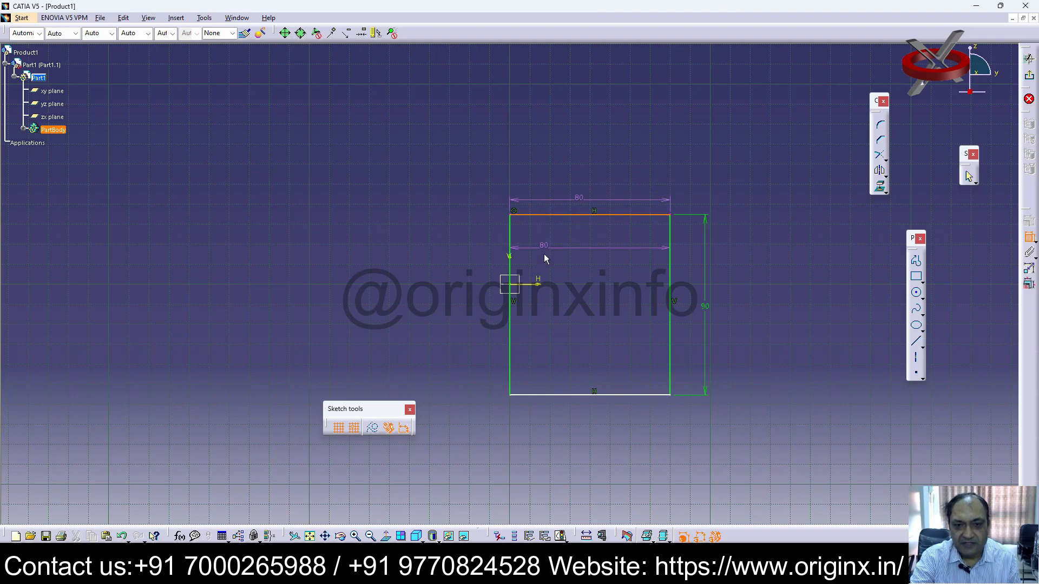
left_click(531, 285)
left_click(482, 259)
double_click(479, 260)
type("45")
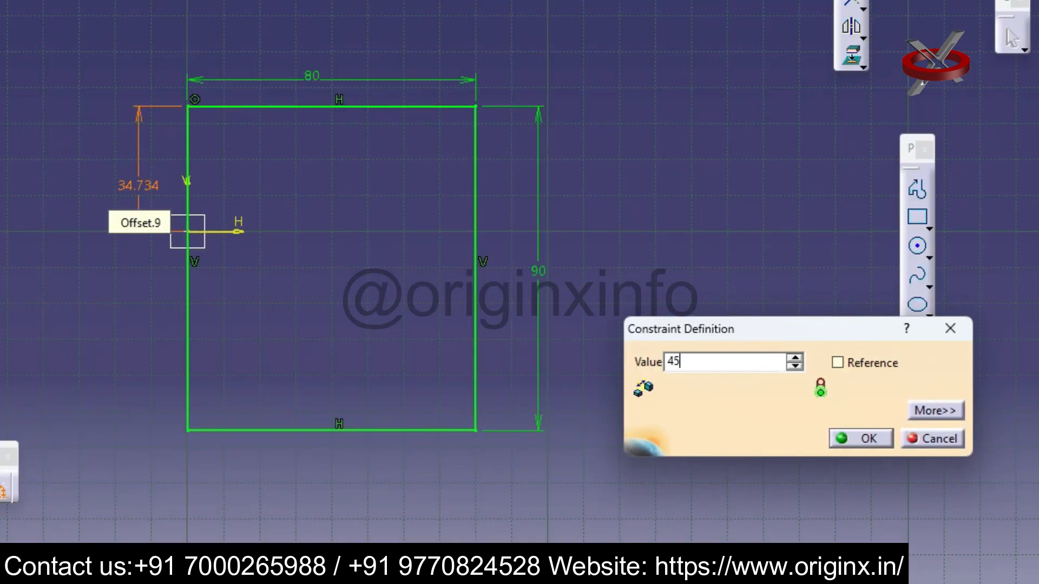
key("Return")
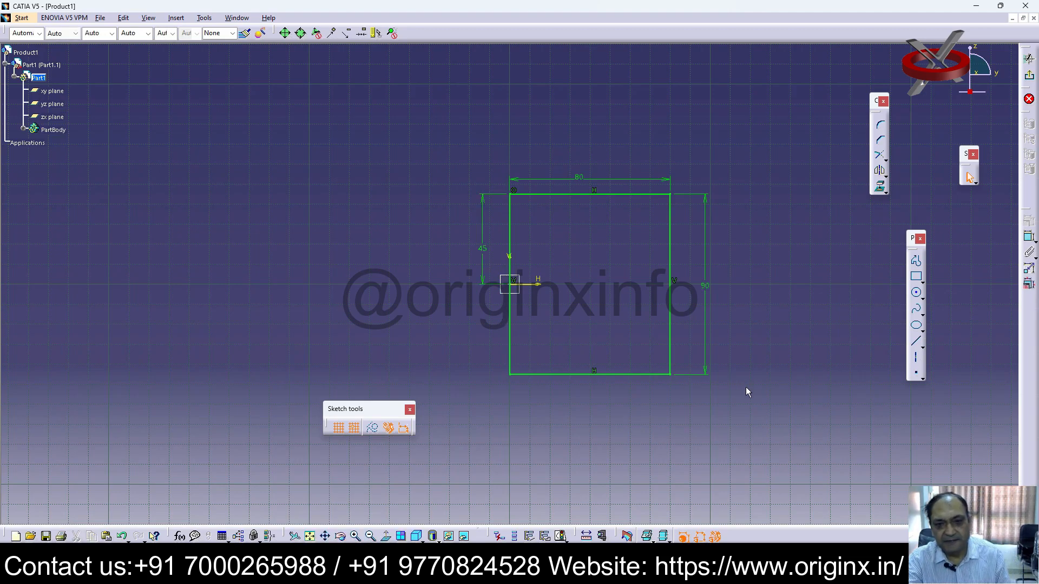
- Round the rectangle's upper-left corner, converting the edge lengths into distances, and set the radius to 10 mm
left_click(881, 129)
left_click(509, 211)
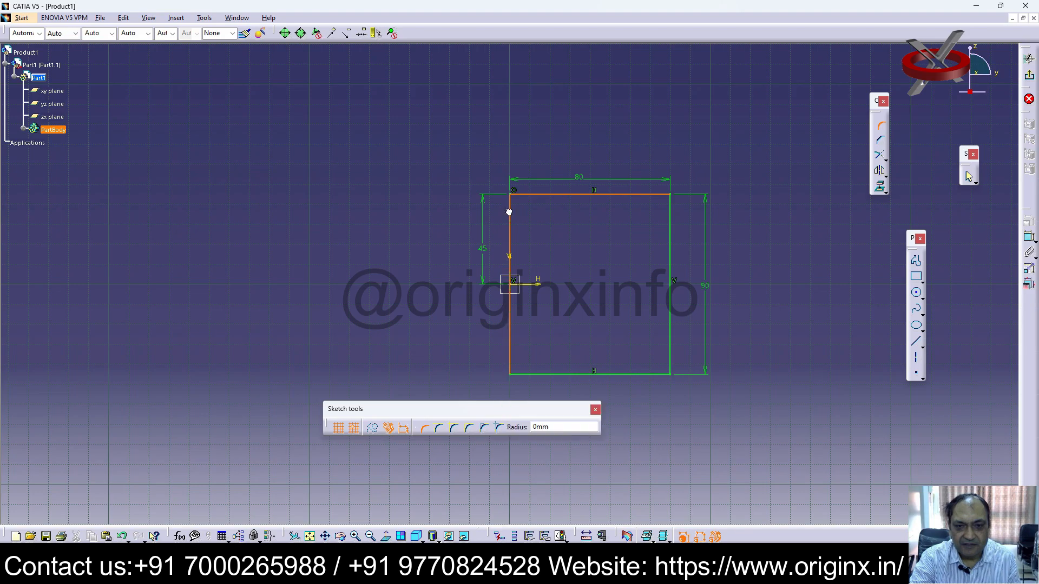
left_click(517, 201)
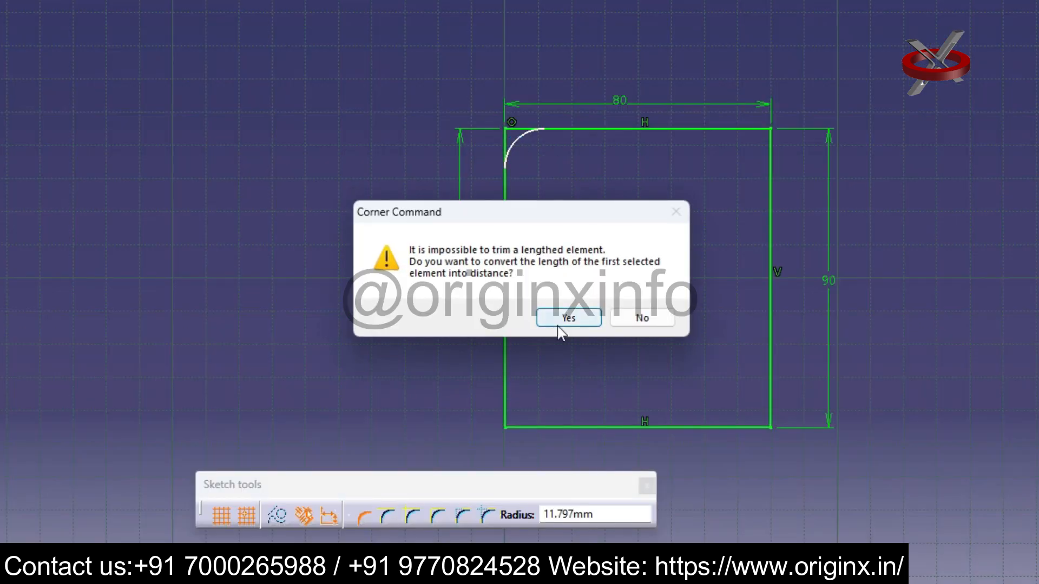
left_click(568, 318)
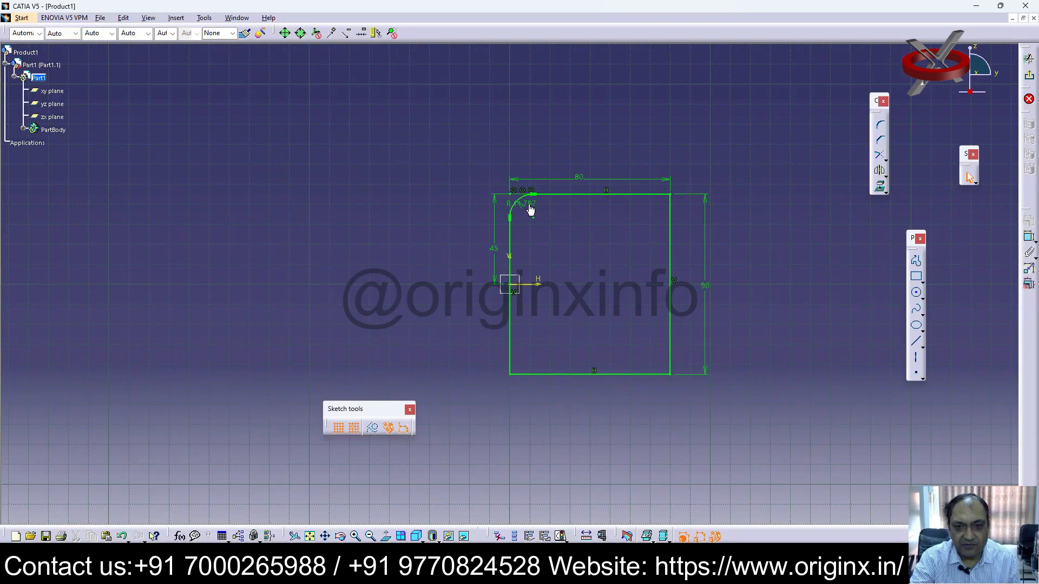
double_click(536, 149)
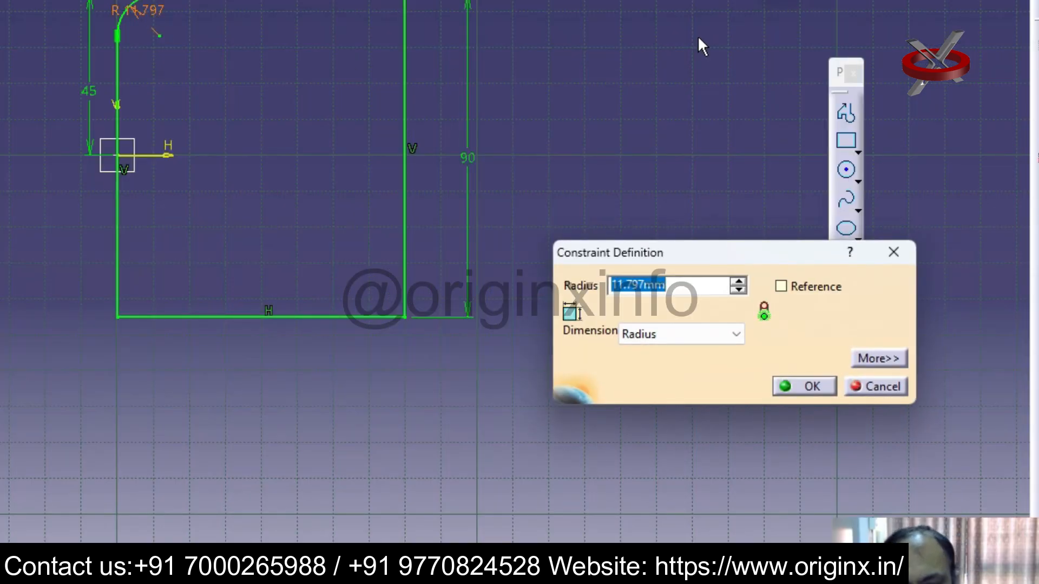
type("10")
key("Return")
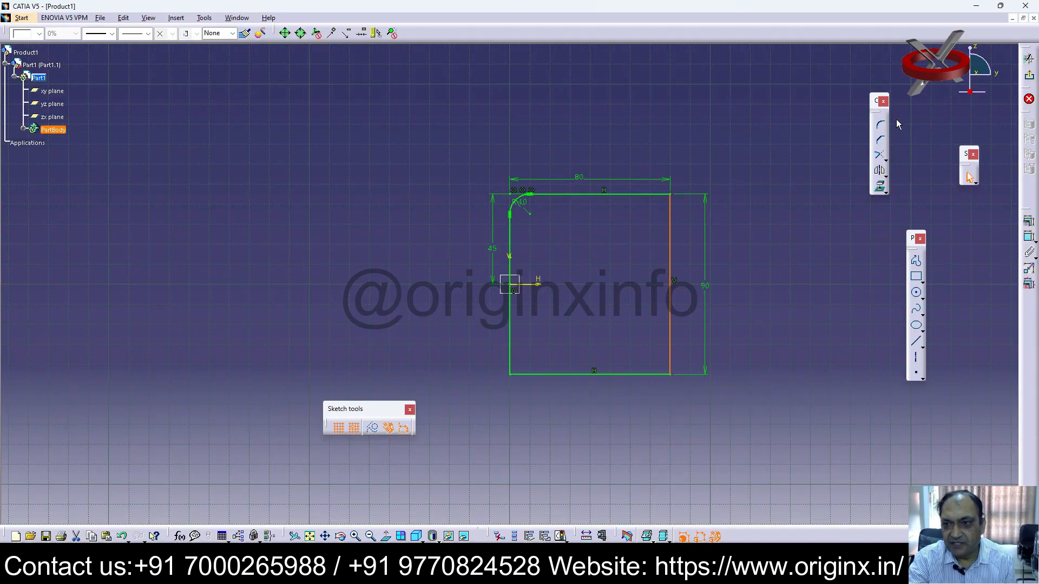
- Round the rectangle's upper-right corner and set its radius to 10 mm
left_click(881, 127)
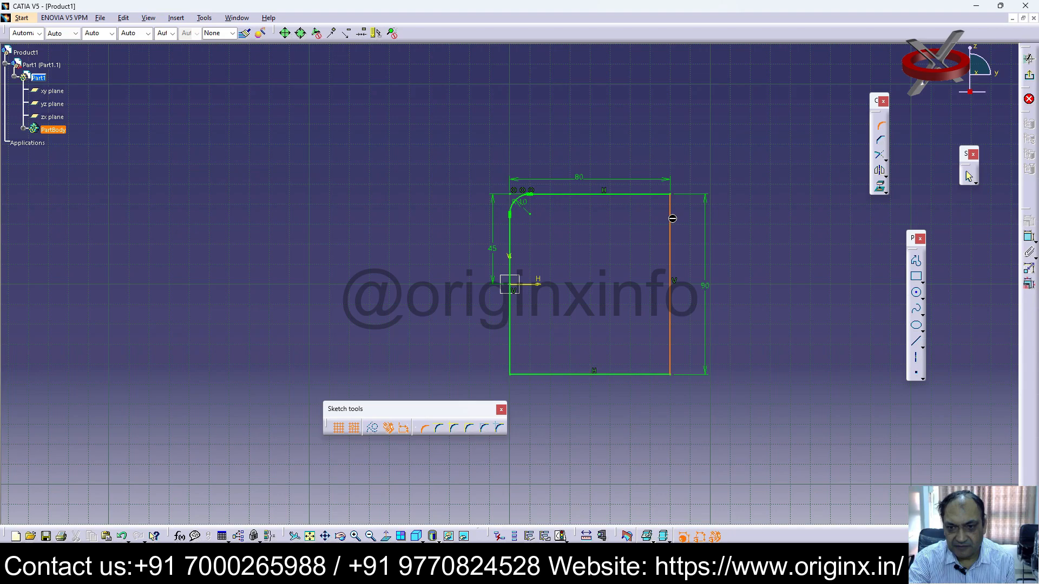
left_click(501, 411)
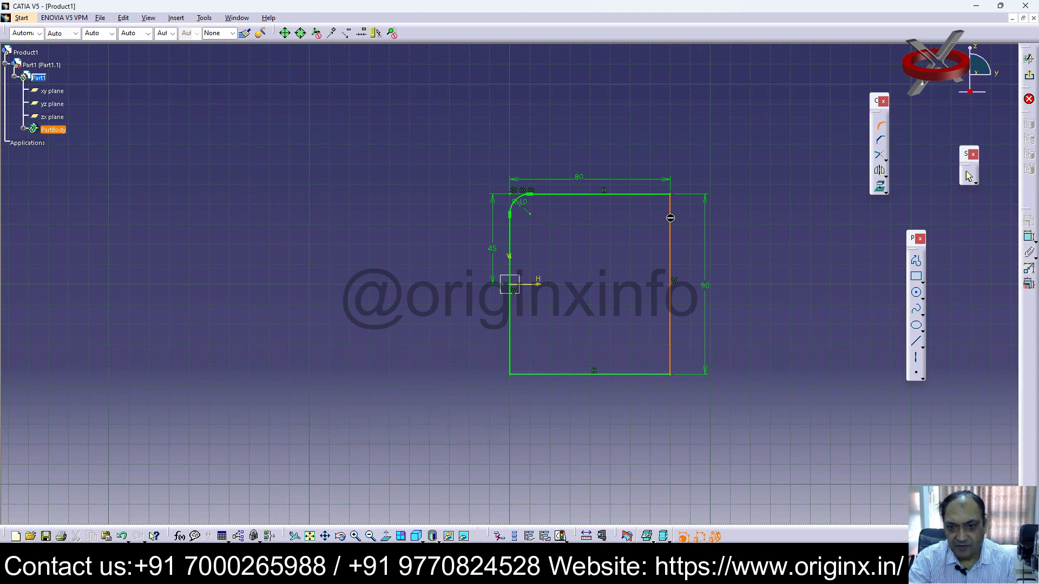
left_click(878, 129)
left_click(630, 194)
left_click(879, 128)
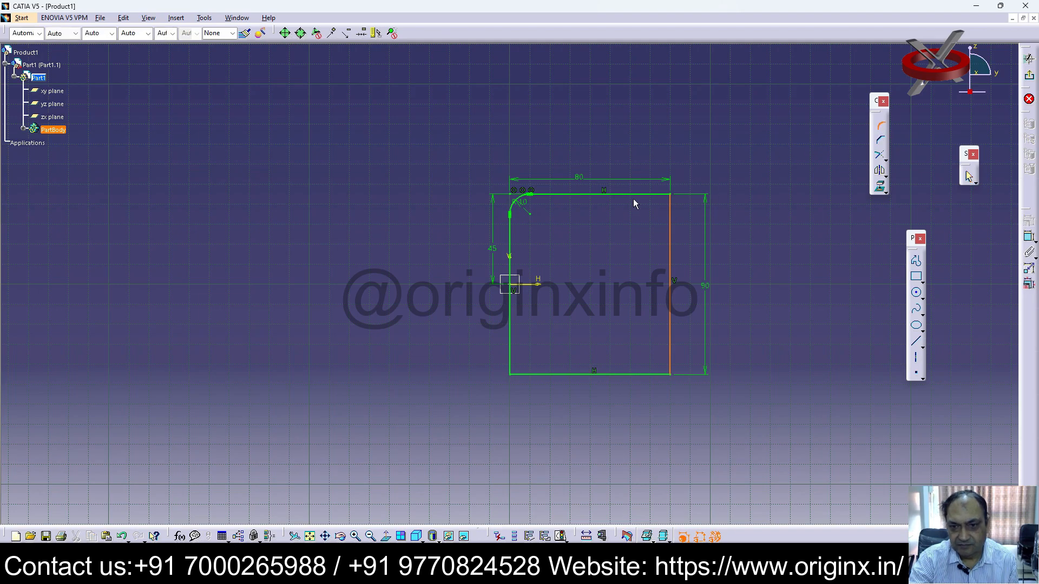
left_click(643, 196)
left_click(656, 198)
left_click(544, 308)
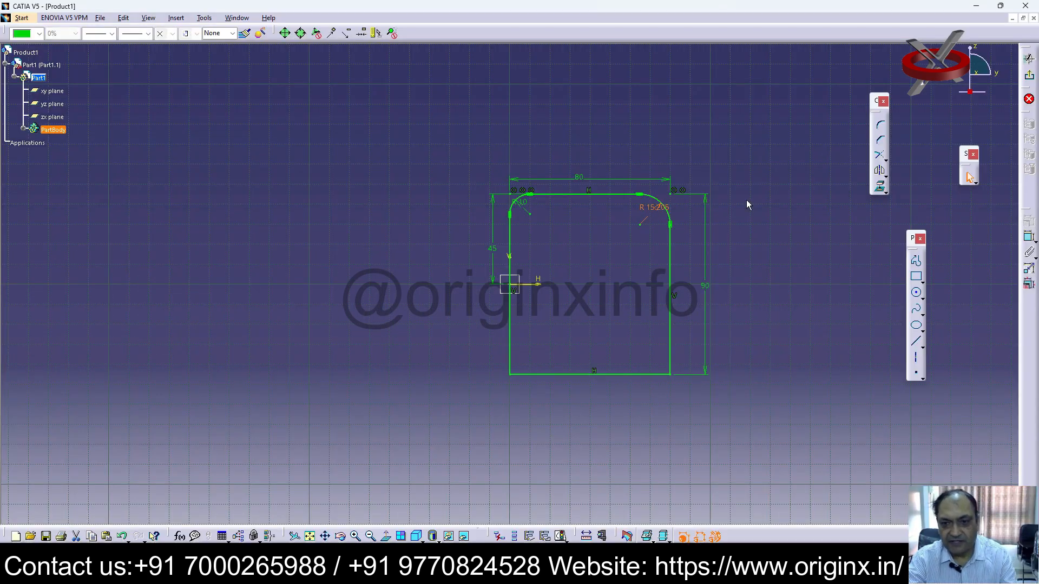
double_click(663, 213)
type("10")
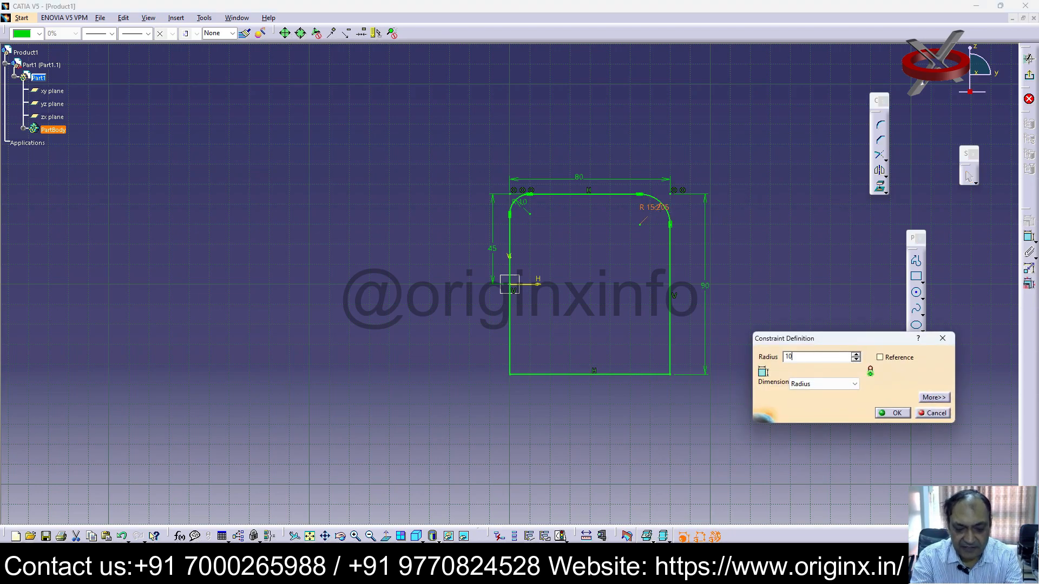
key("Return")
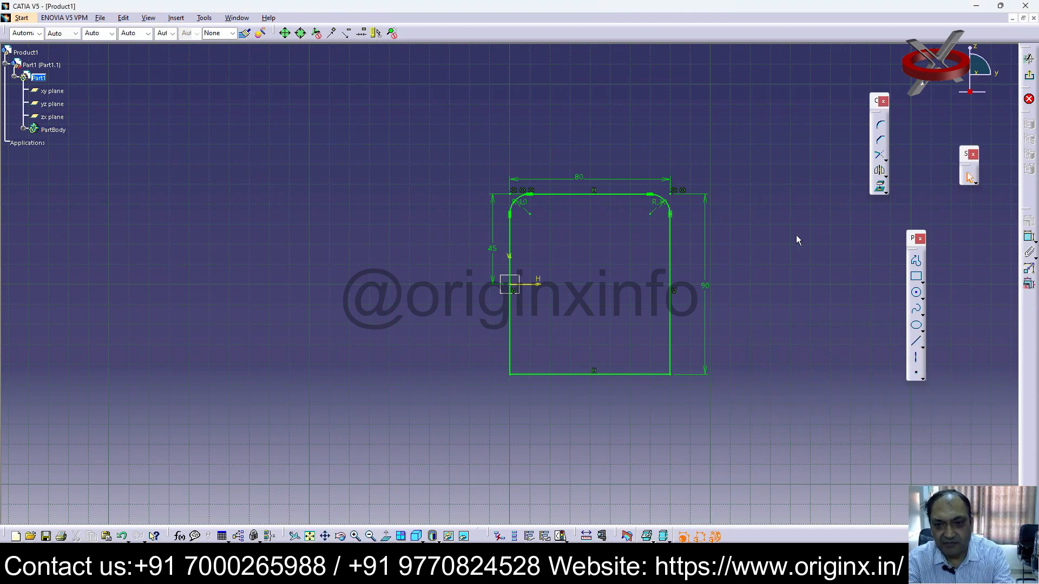
- Round the rectangle's lower-right corner and set its radius to 10 mm
left_click(882, 126)
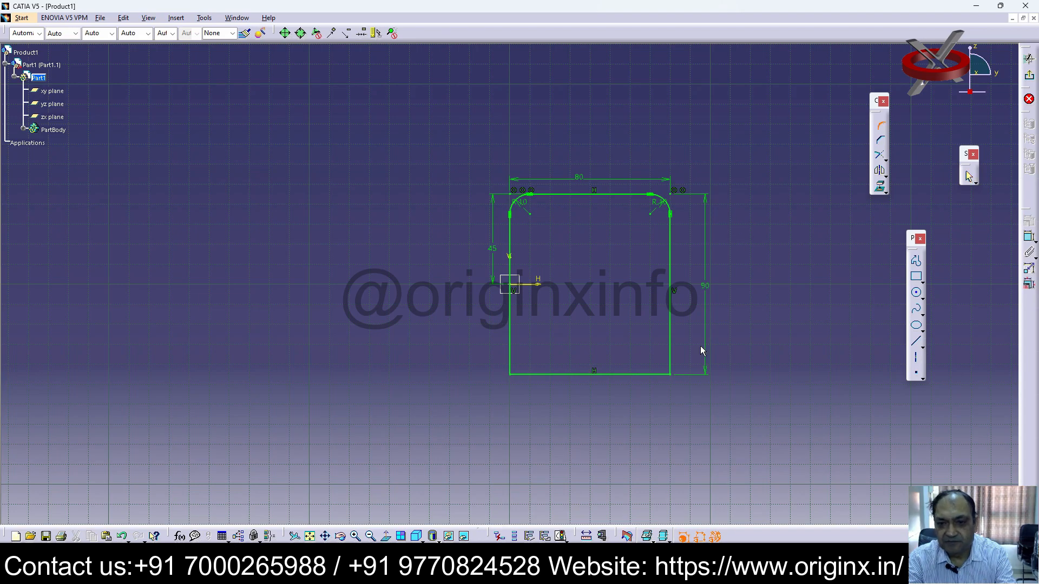
left_click(669, 357)
left_click(652, 374)
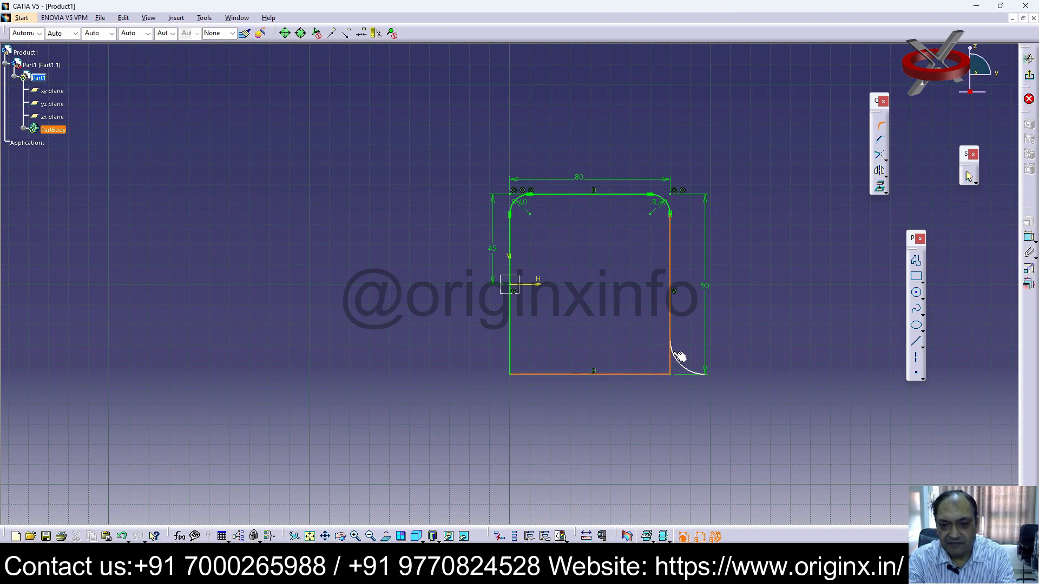
left_click(663, 362)
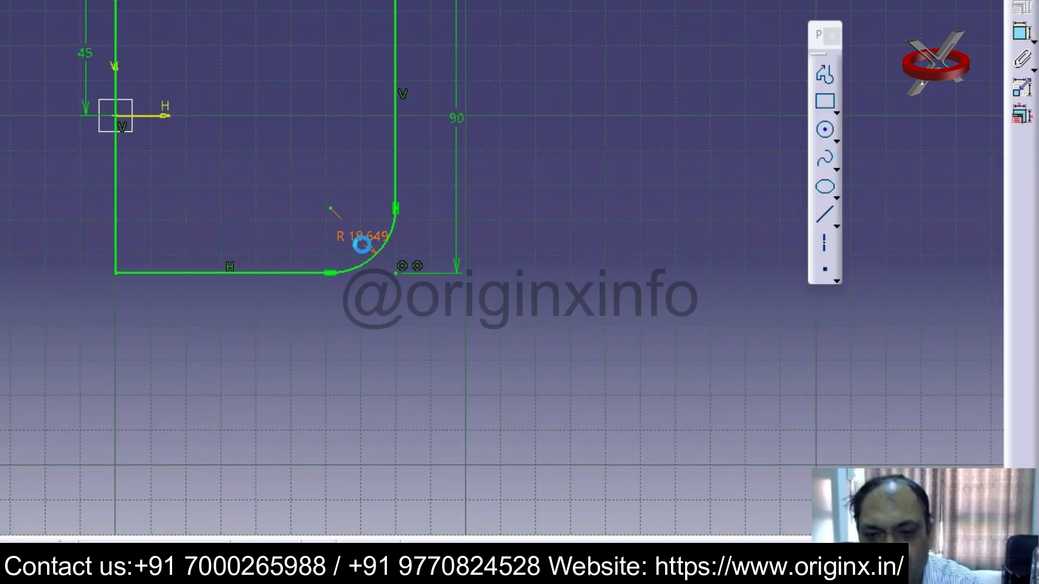
double_click(361, 245)
type("10")
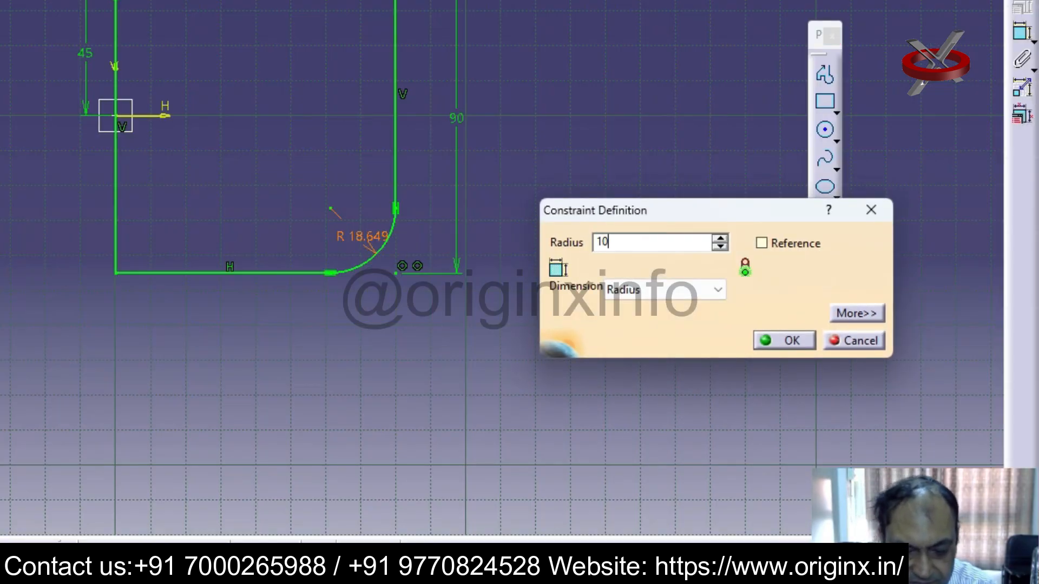
key("Return")
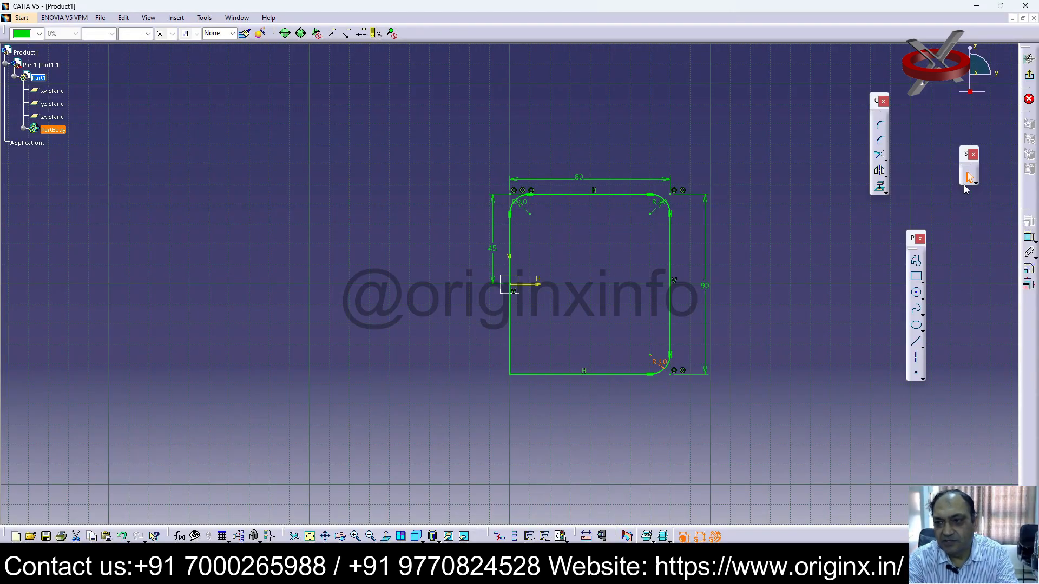
- Round the rectangle's lower-left corner and set its radius to 10 mm
left_click(511, 334)
left_click(538, 373)
left_click(508, 354)
left_click(880, 140)
left_click(529, 366)
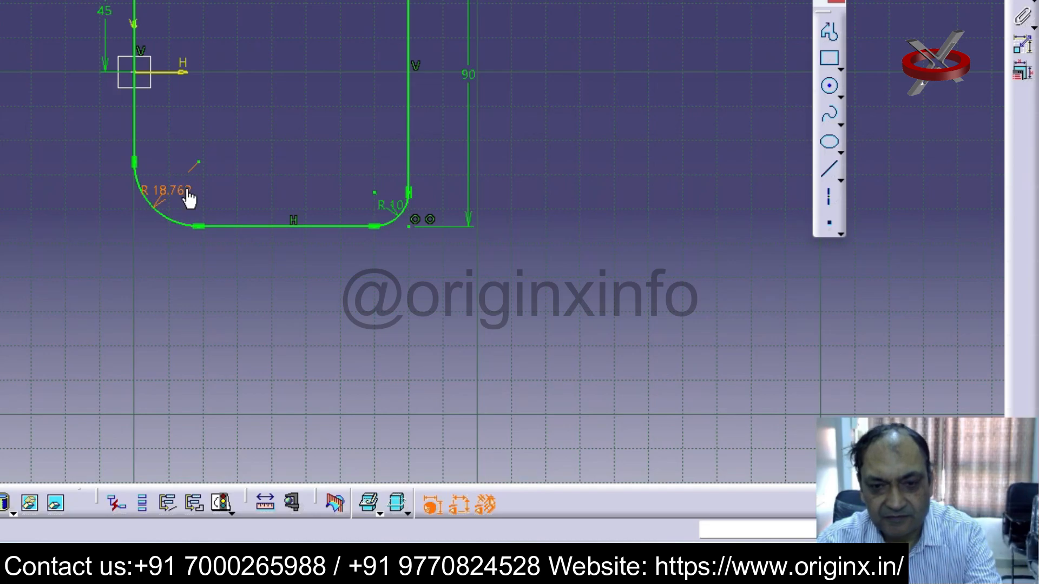
double_click(541, 357)
type("10")
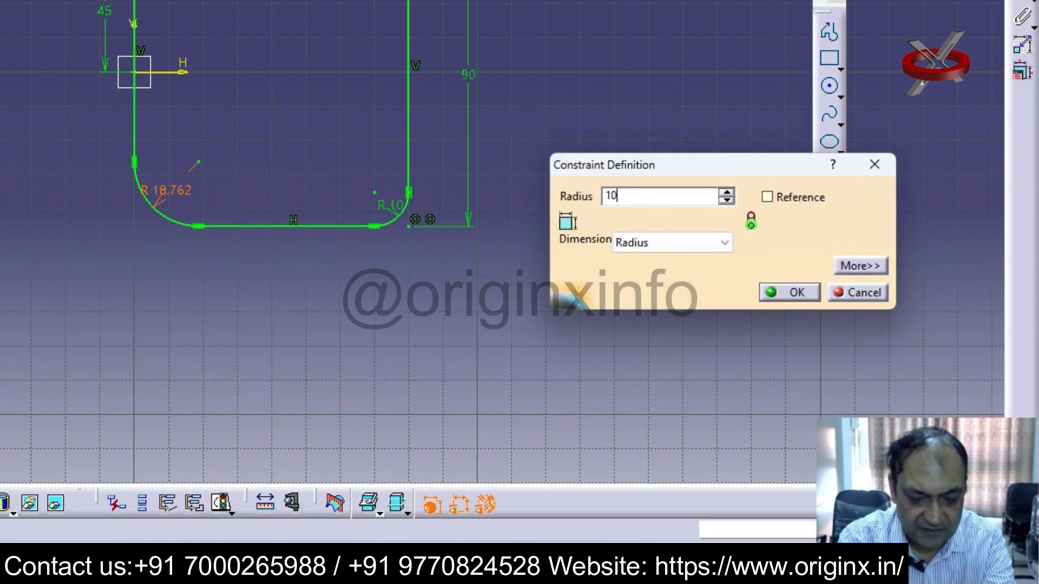
key("Return")
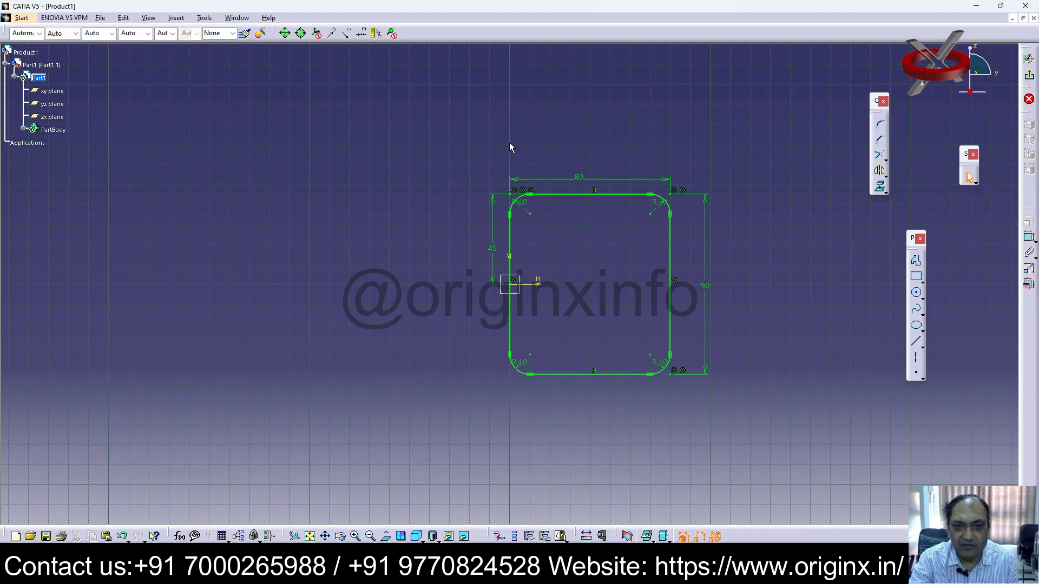
- Draw a vertical axis along the profile's left edge through the origin and revolve the profile 360 degrees about it as a shaft
left_click(916, 358)
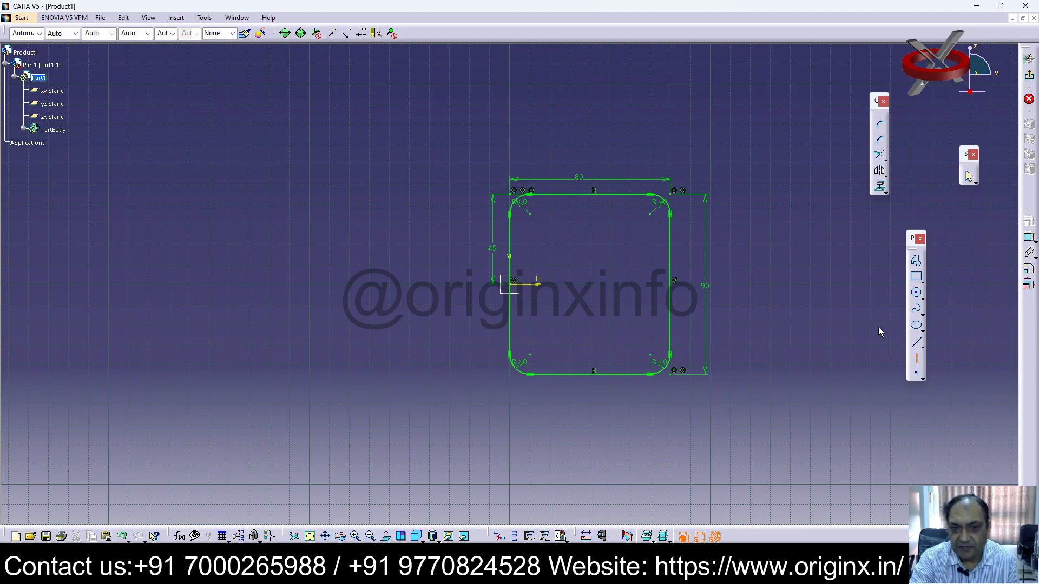
left_click(512, 125)
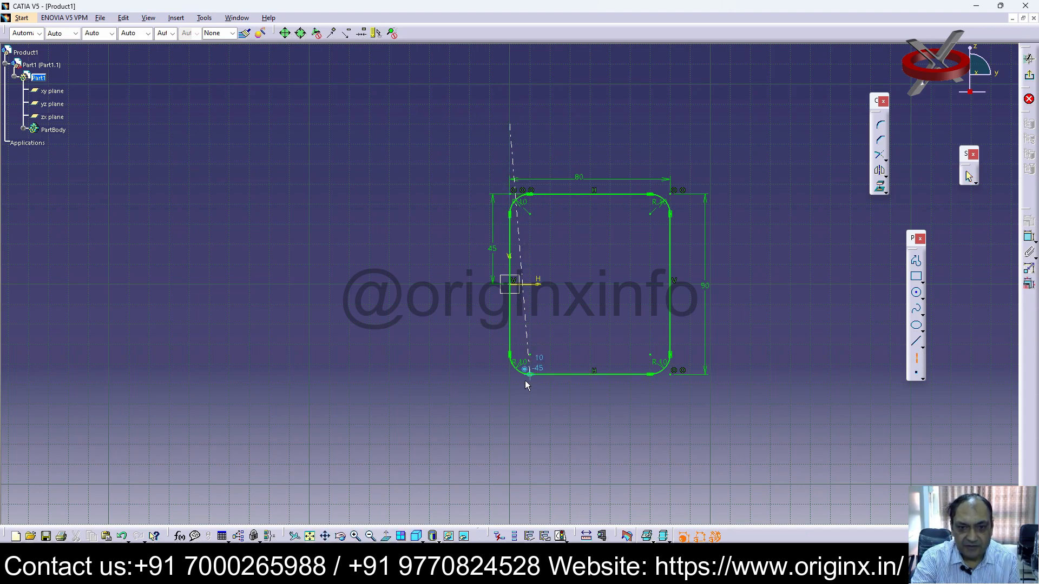
left_click(510, 444)
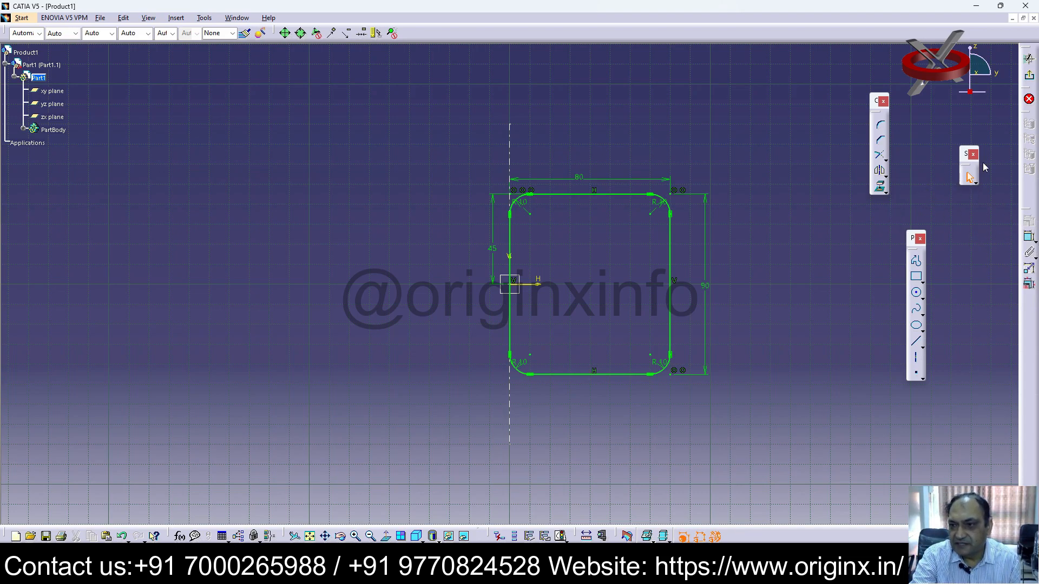
left_click(1029, 98)
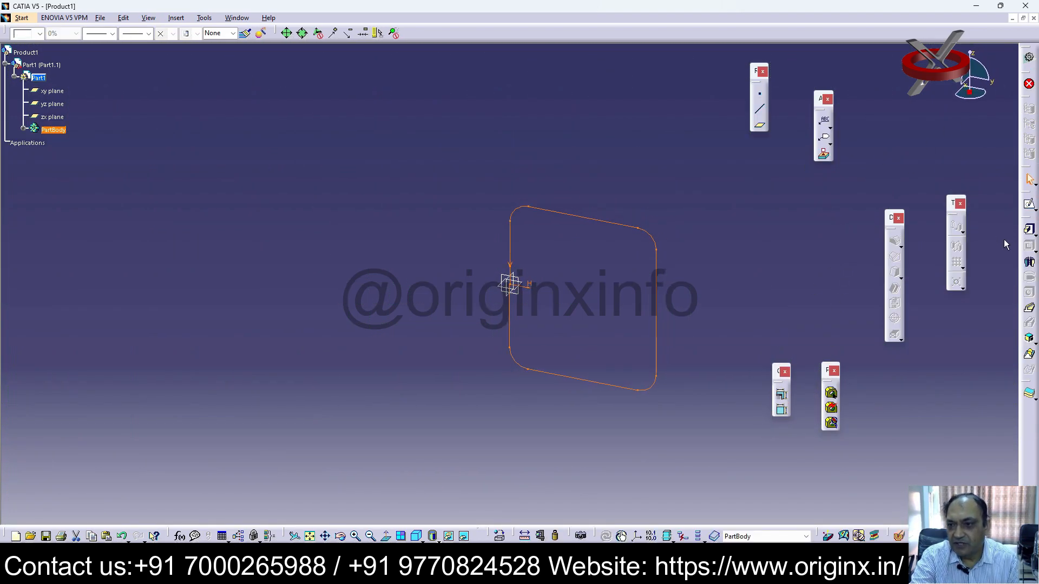
left_click(1030, 263)
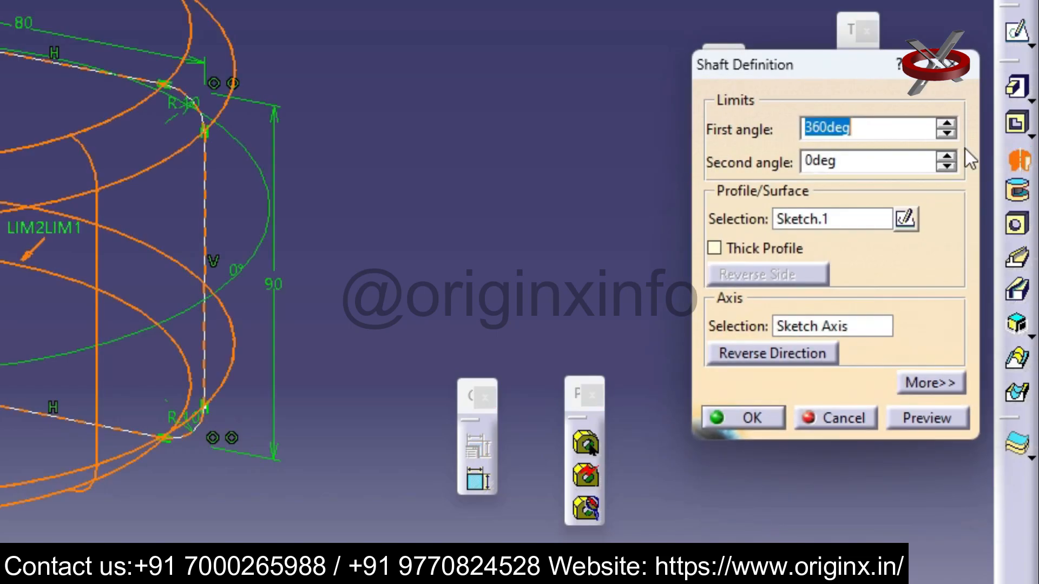
left_click(752, 418)
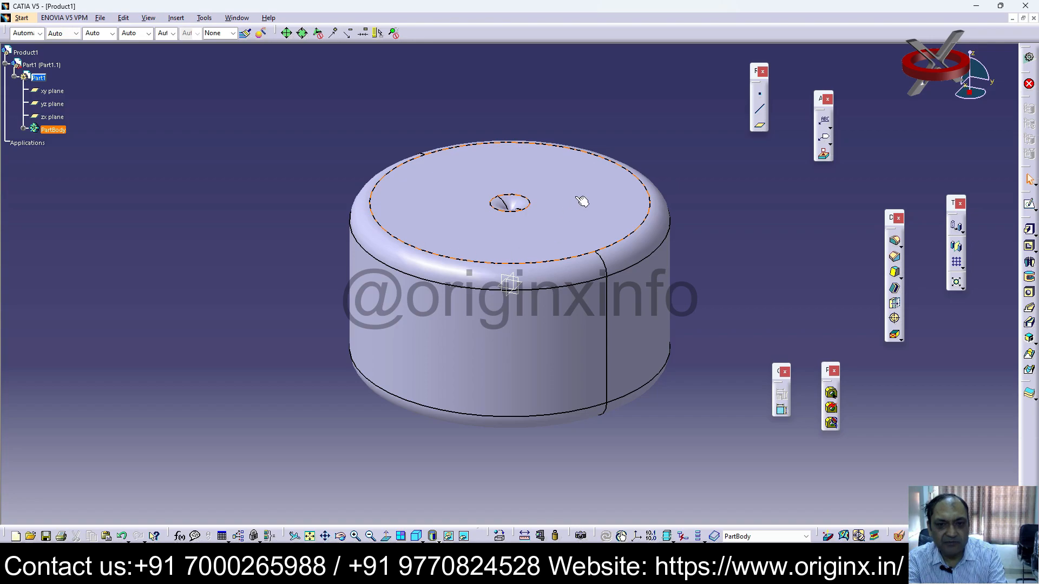
- Sketch an open five-point spline on the yz plane, looping out from the body's side to about 120 mm from the vertical axis
left_click(53, 103)
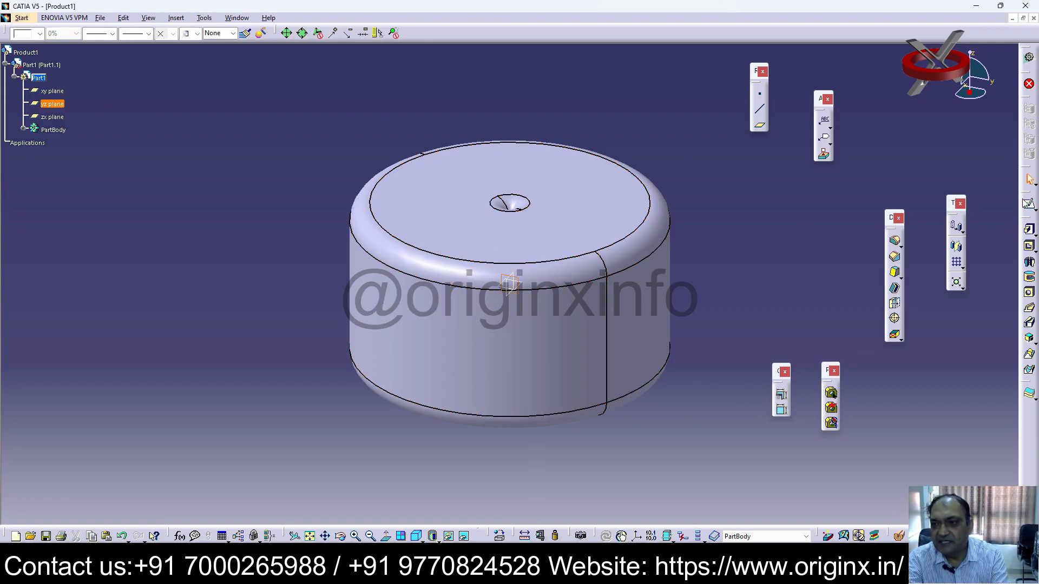
left_click(1030, 206)
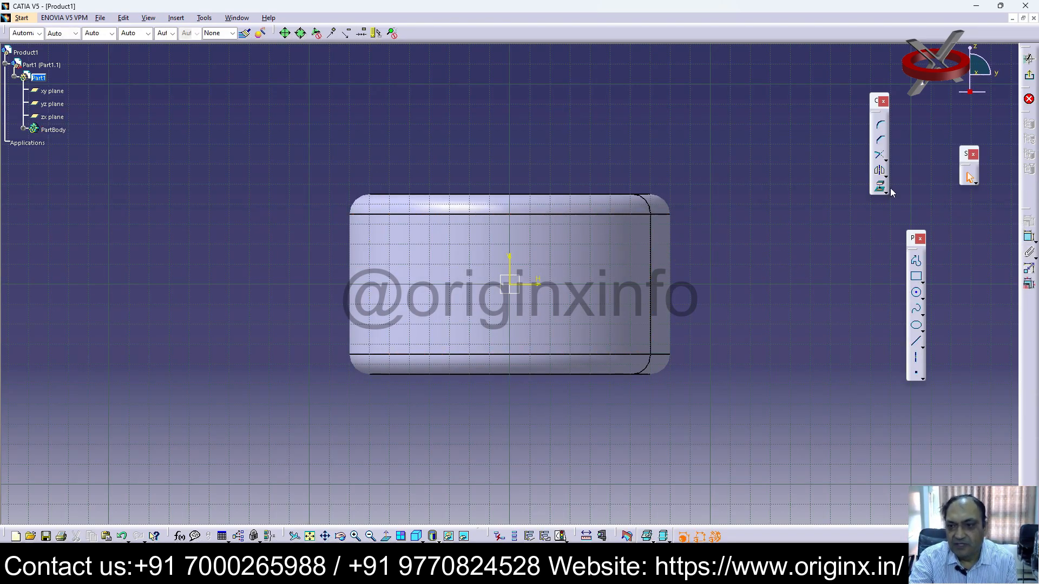
left_click(670, 264)
left_click(711, 245)
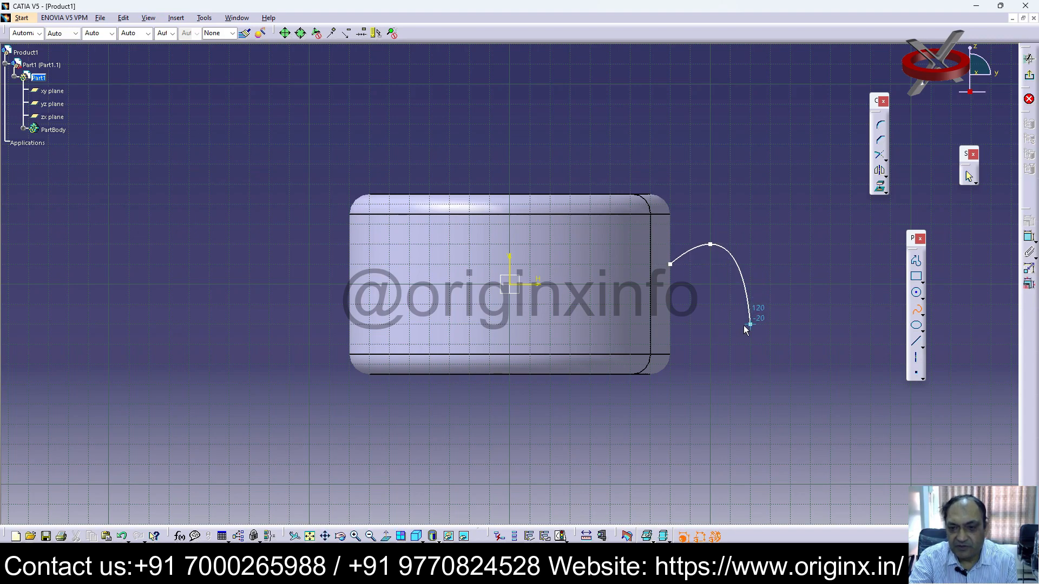
left_click(747, 330)
left_click(690, 344)
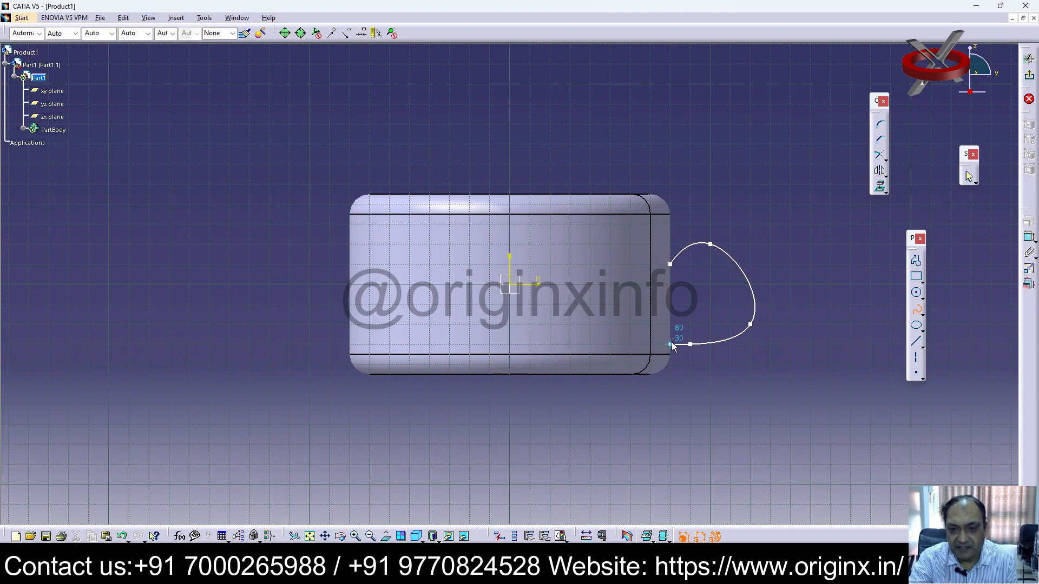
left_click(670, 324)
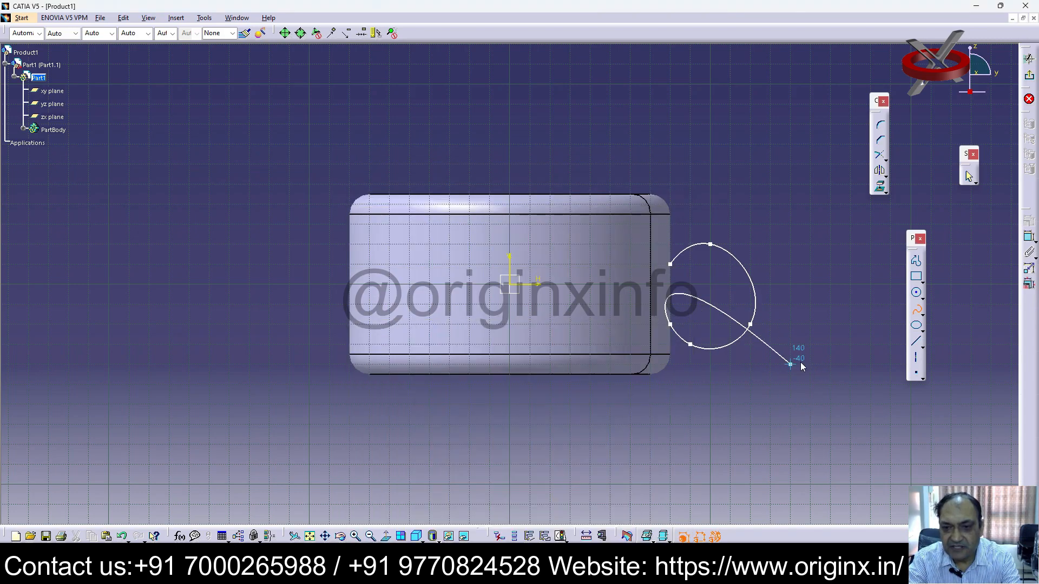
key("Escape")
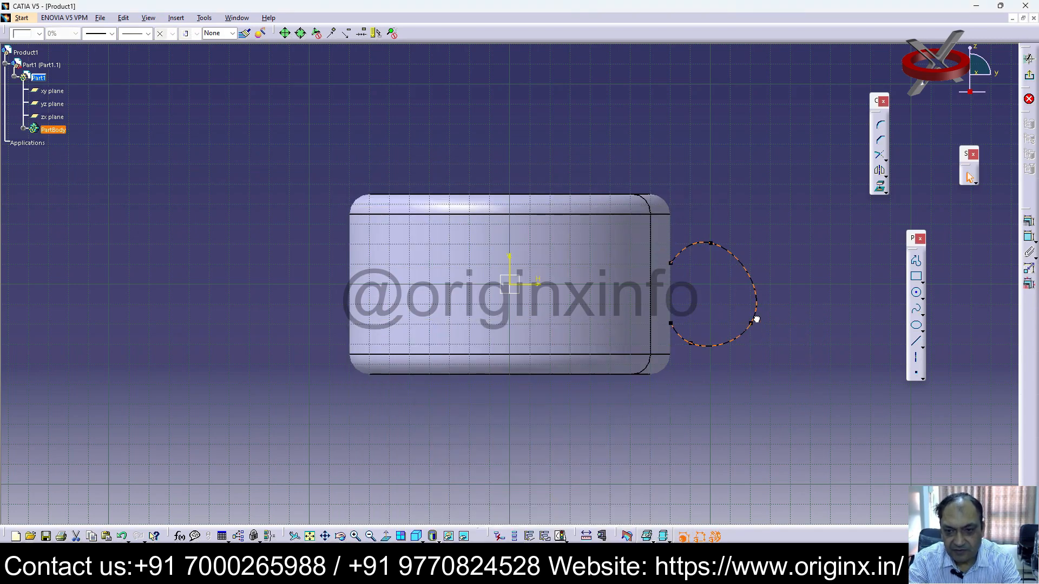
- Reshape the spline into a narrower handle loop by moving its outer point closer to the body, and finish the sketch
left_click_drag(754, 327, 739, 312)
left_click(691, 340)
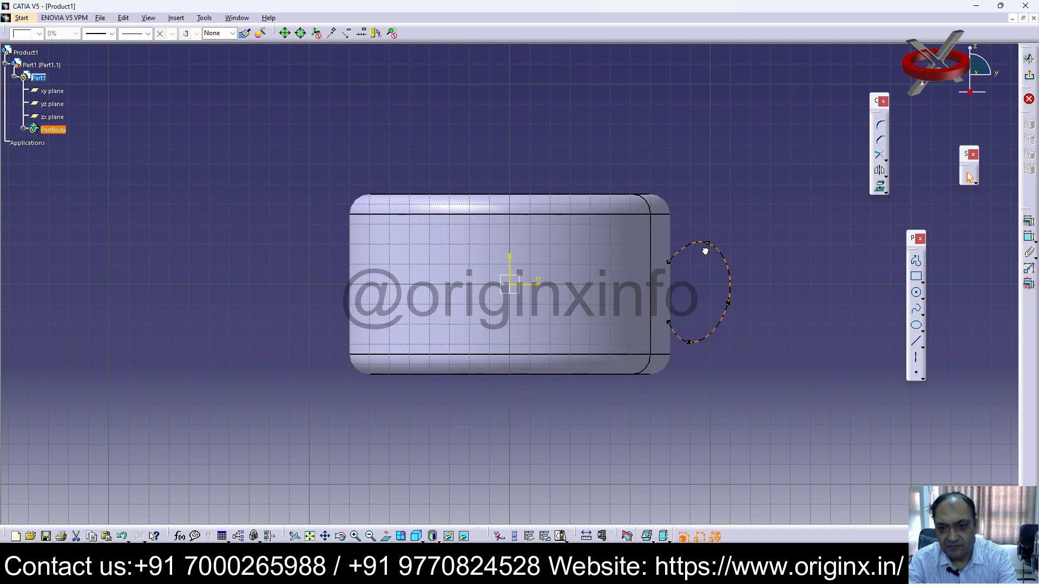
left_click(765, 293)
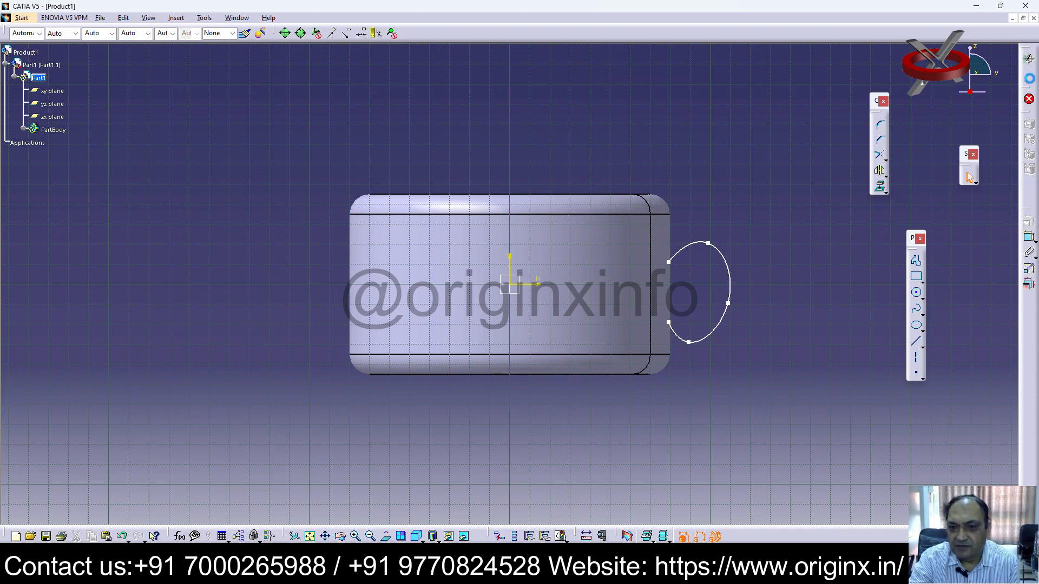
left_click(1029, 76)
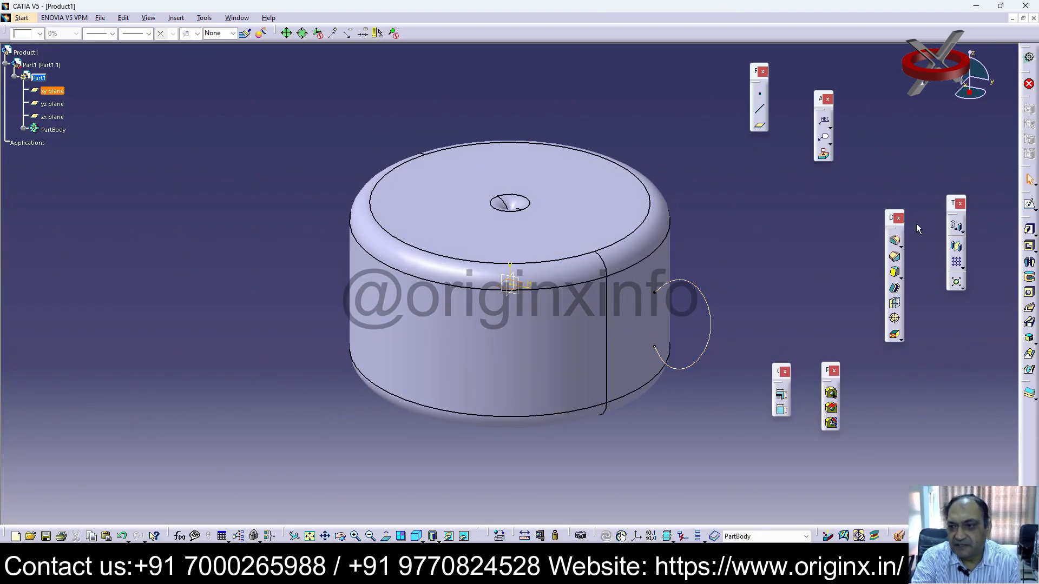
- Sketch a circle about 20 mm in diameter on the xy plane, centred where the spline meets the body's outer edge
left_click(1029, 207)
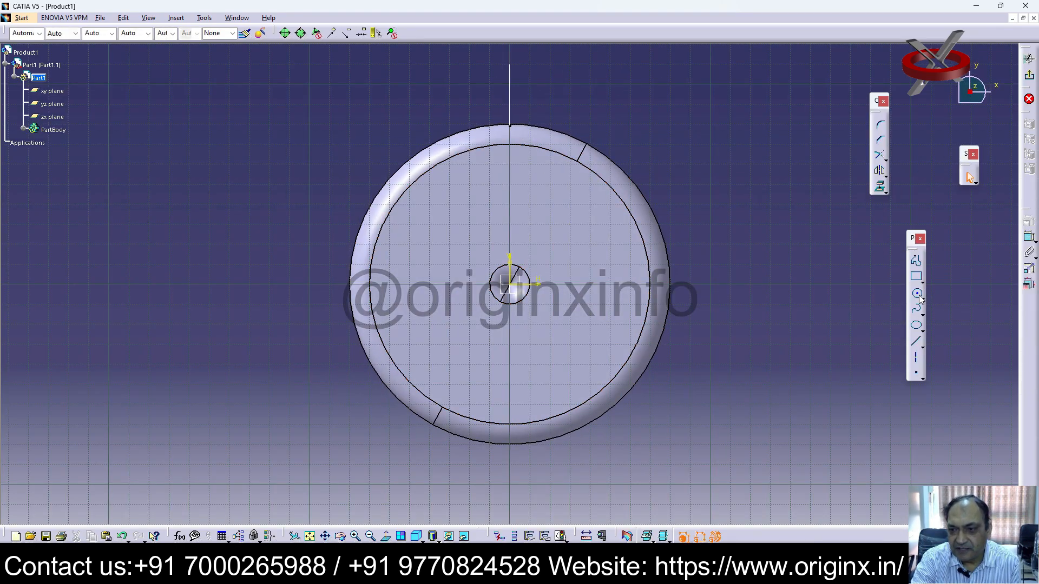
left_click(510, 124)
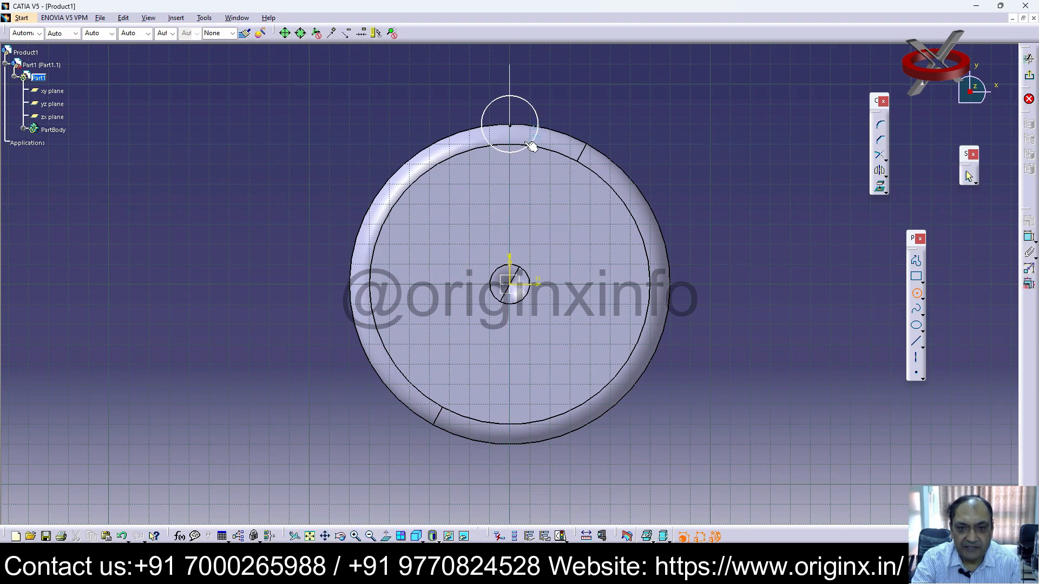
left_click(520, 139)
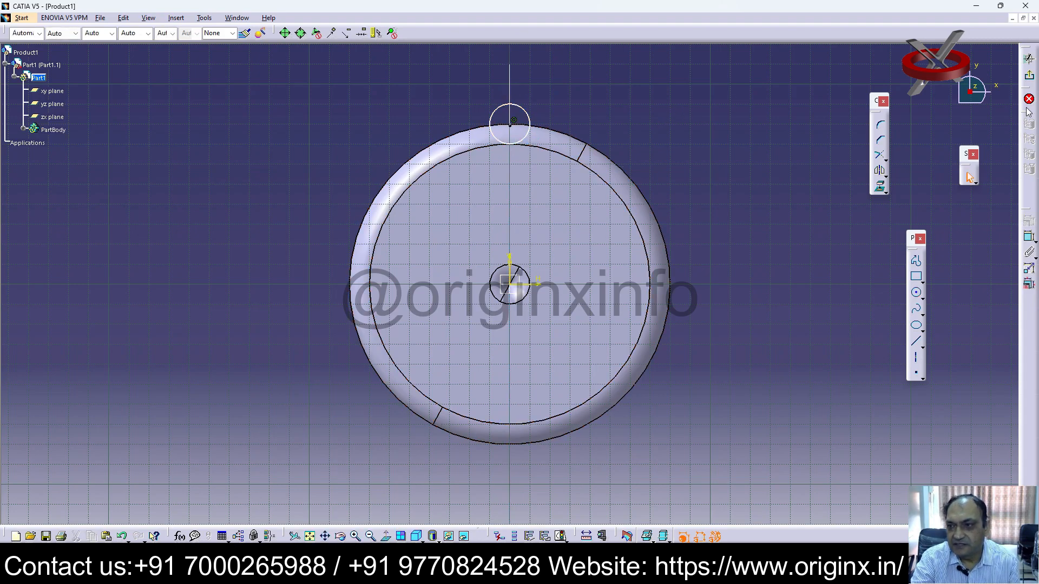
left_click(1028, 78)
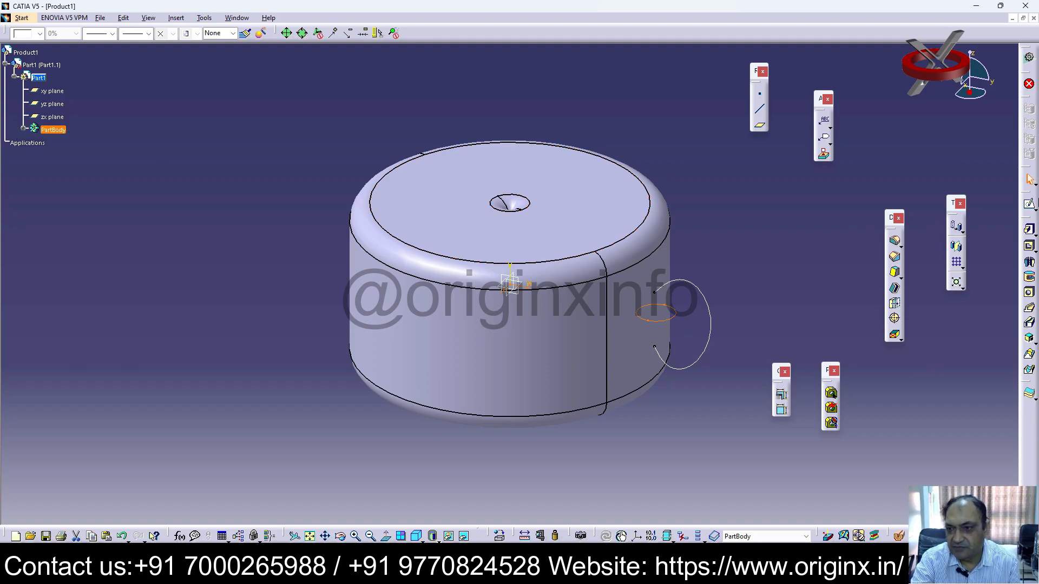
- Reopen the circle's sketch, dimension its diameter and set it to 10 mm, and finish the sketch
left_click(1029, 206)
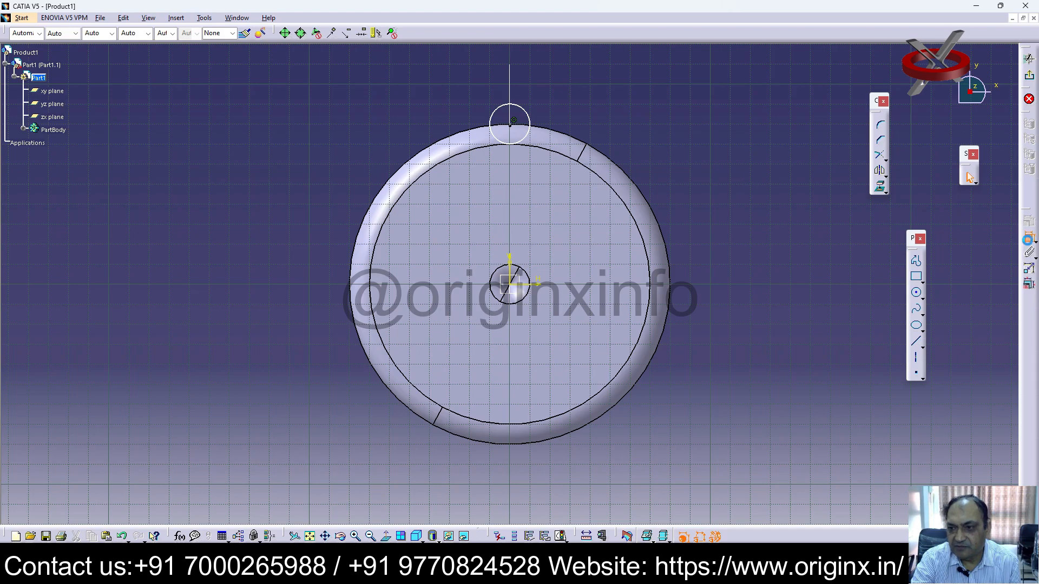
left_click(1029, 240)
left_click(528, 115)
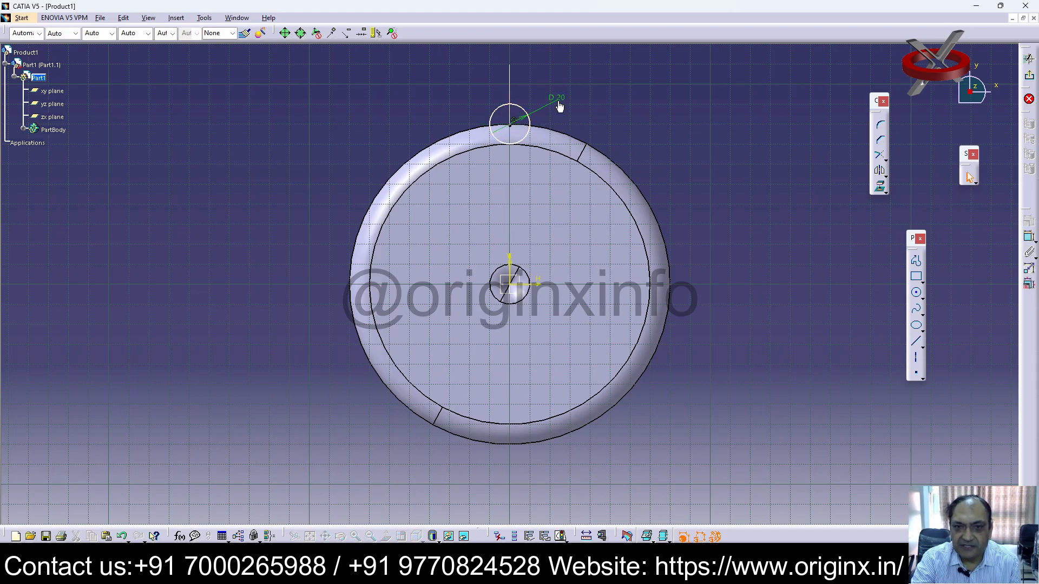
double_click(558, 101)
type("10")
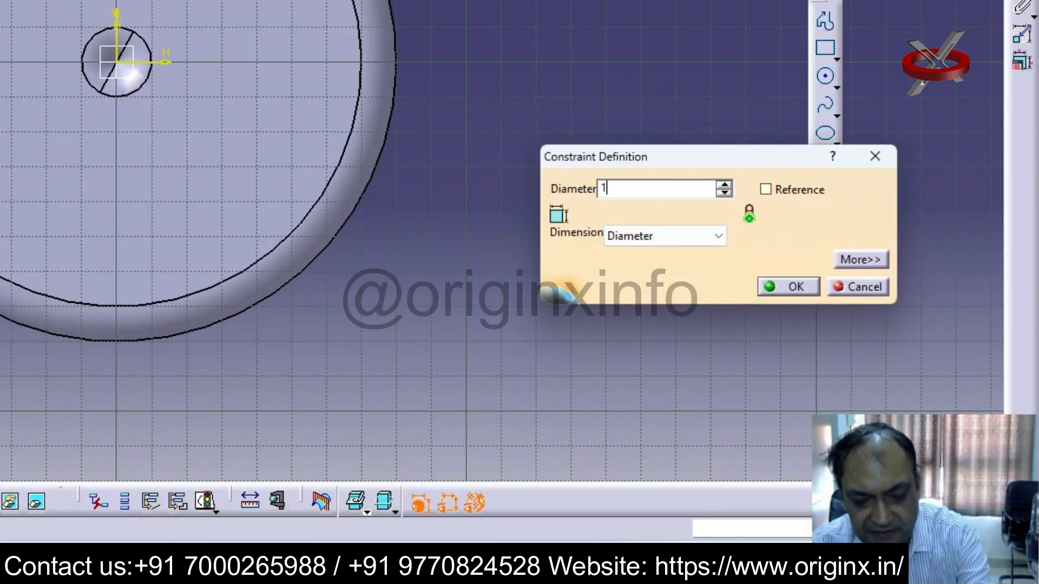
key("Return")
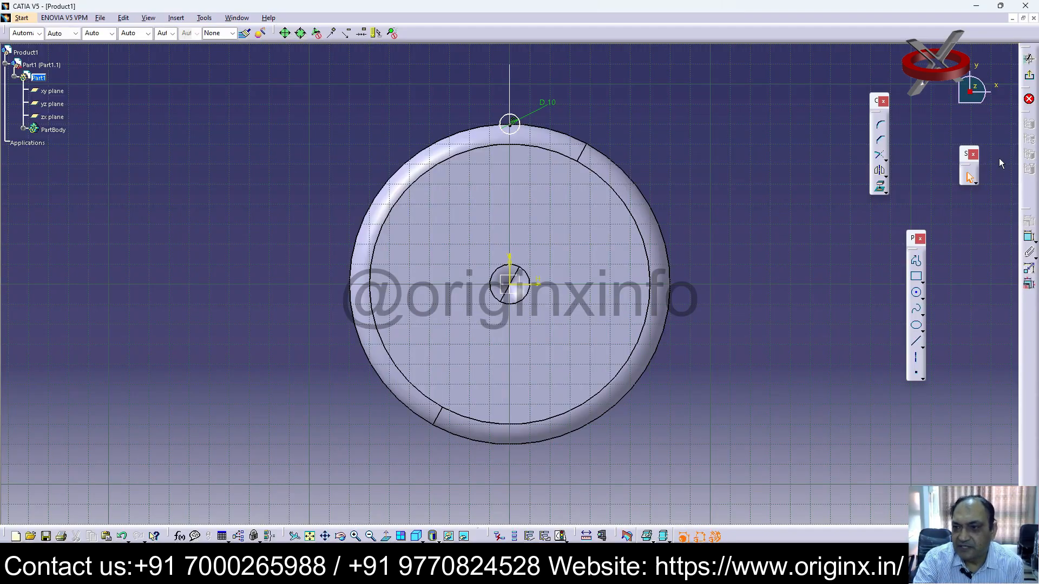
left_click(1030, 77)
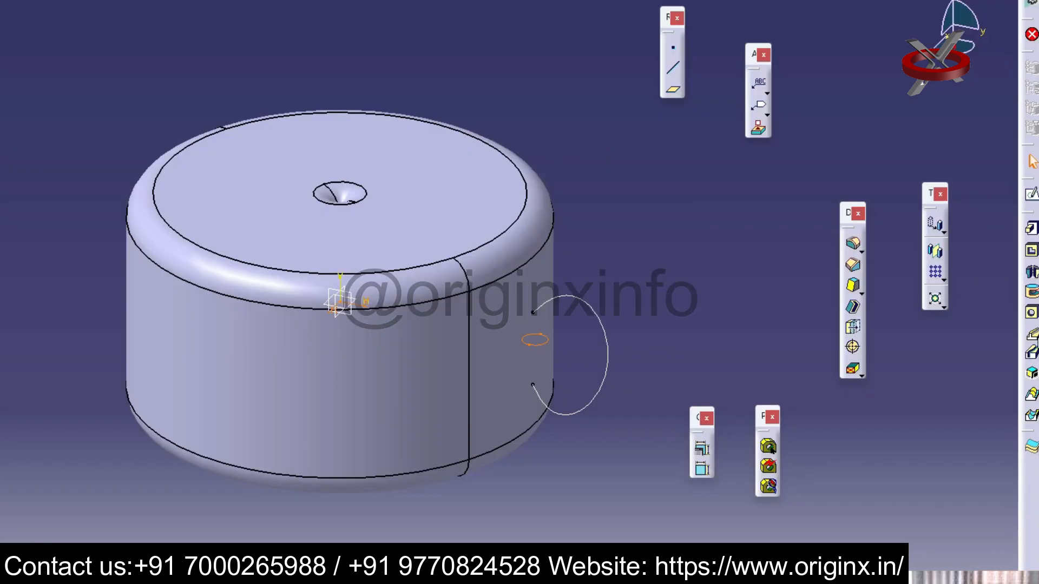
- Try to sweep the 10 mm circle along the spline handle curve with the Rib command
left_click(1030, 307)
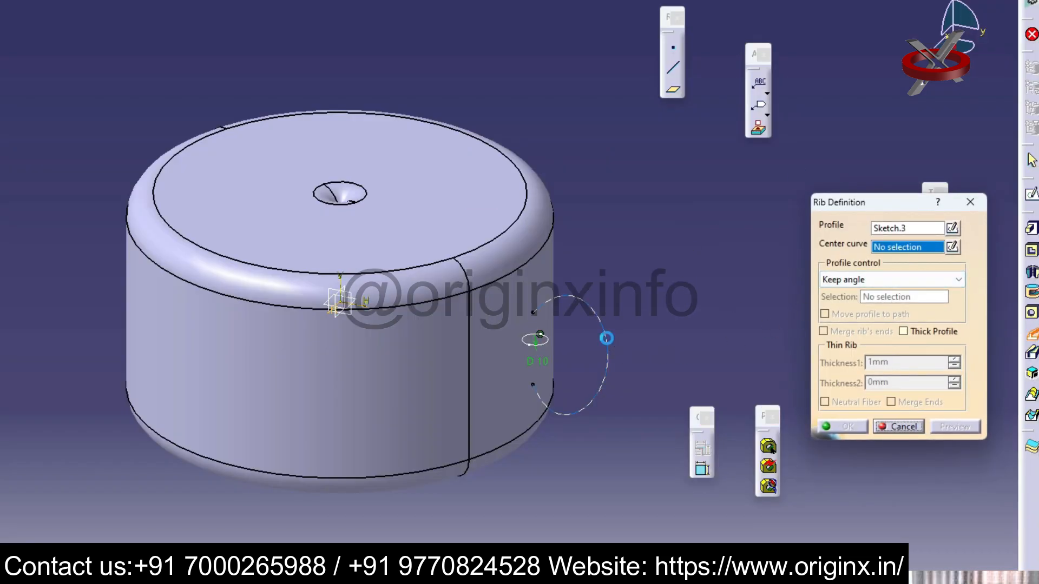
left_click(607, 352)
left_click(602, 321)
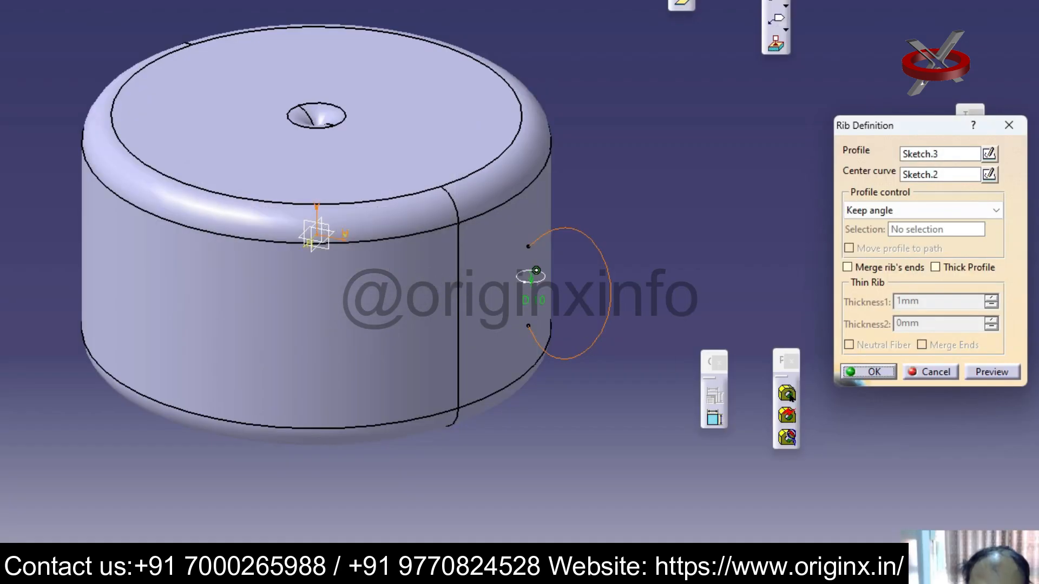
left_click(919, 174)
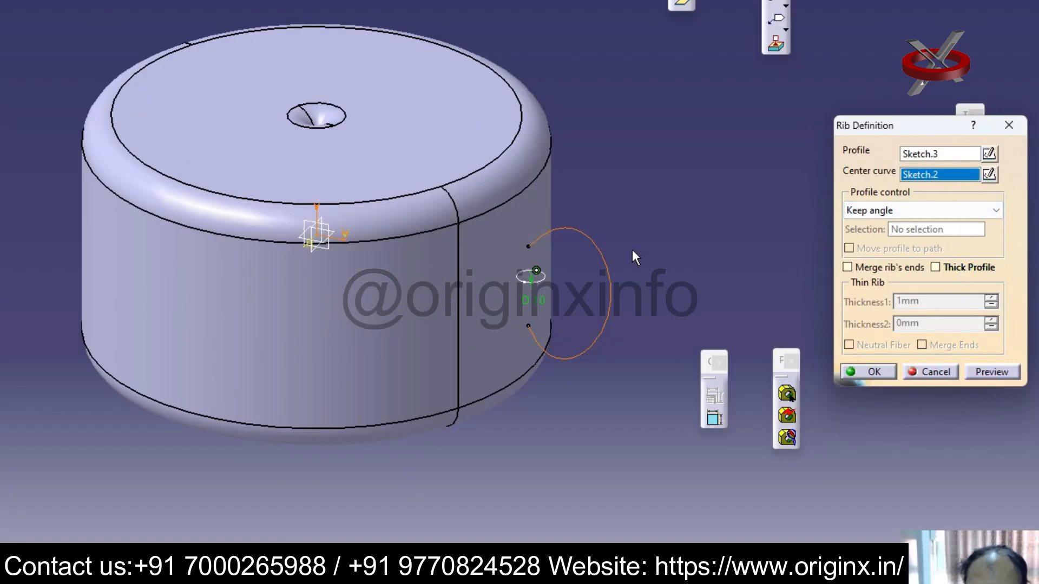
left_click(609, 281)
left_click(425, 269)
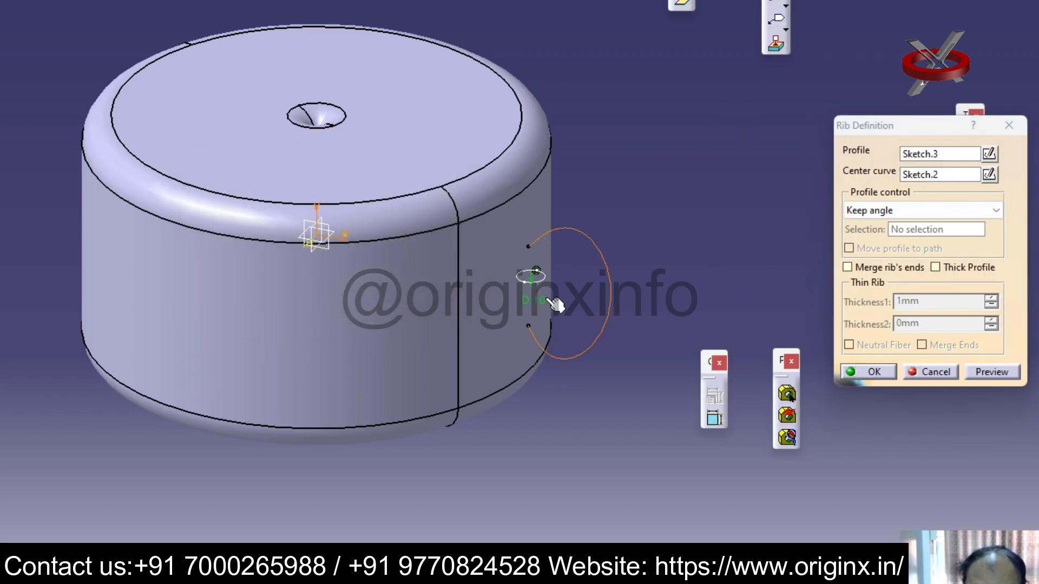
left_click(930, 154)
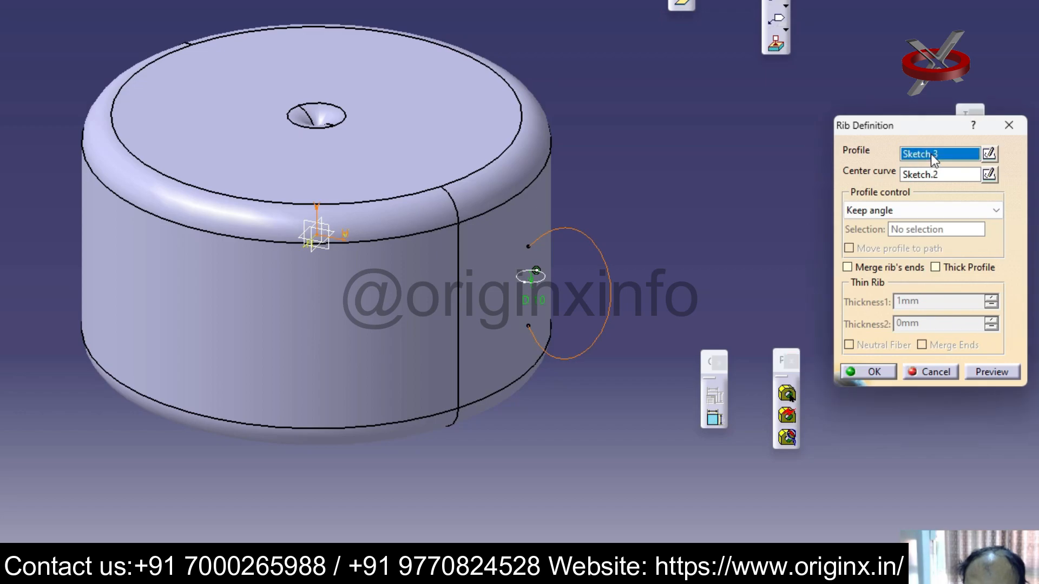
left_click(548, 306)
left_click(929, 370)
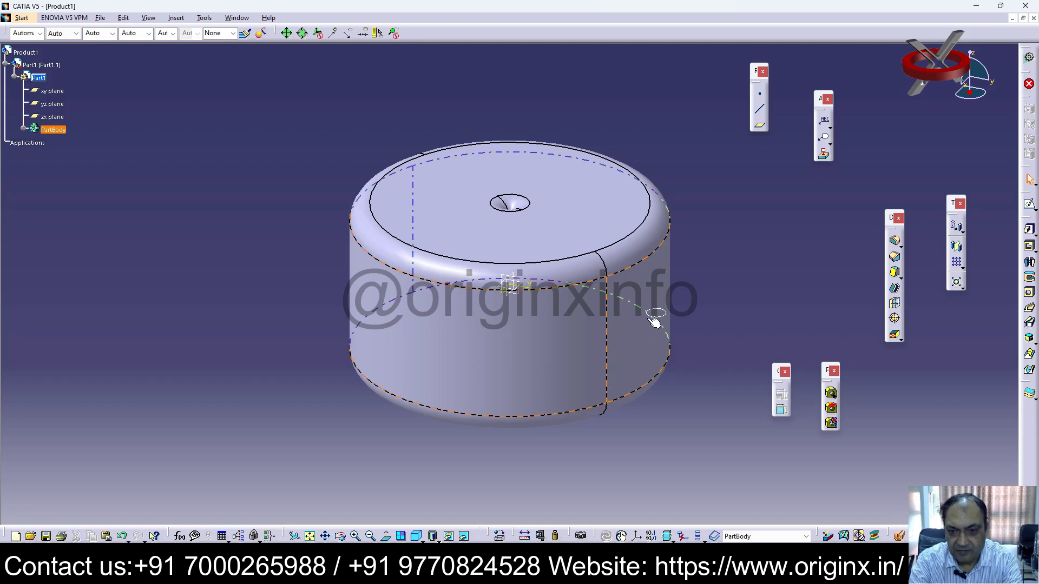
- Sketch a rectangle about 30 mm wide and 40 mm high on the yz plane, against the body's outer side
left_click(53, 104)
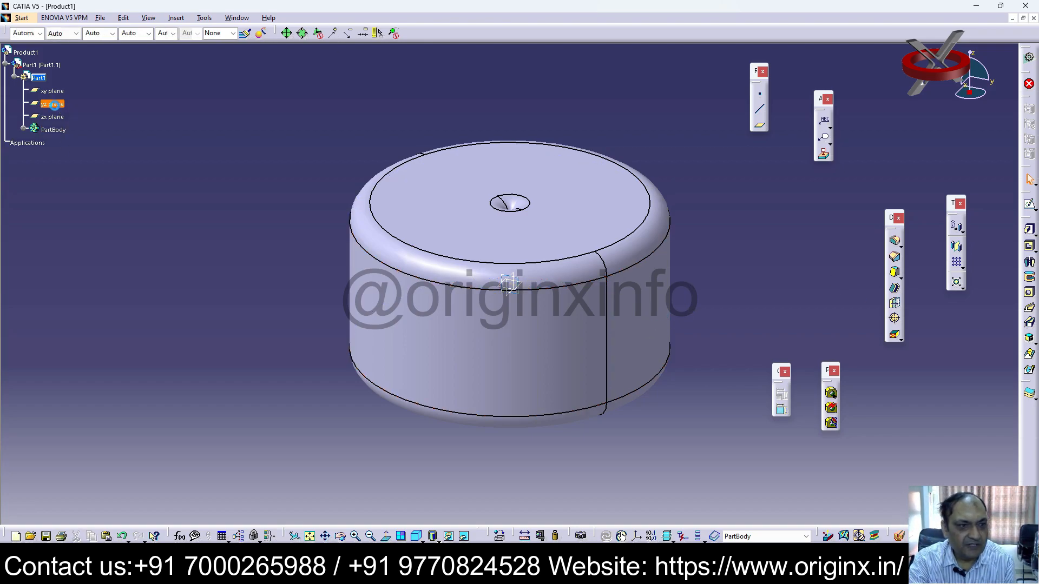
left_click(1029, 204)
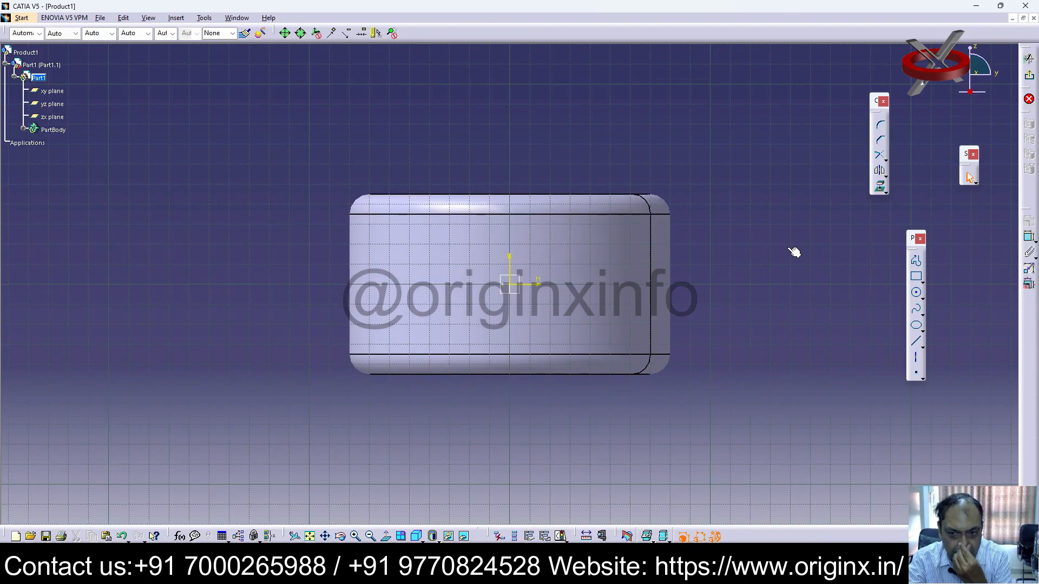
left_click(671, 254)
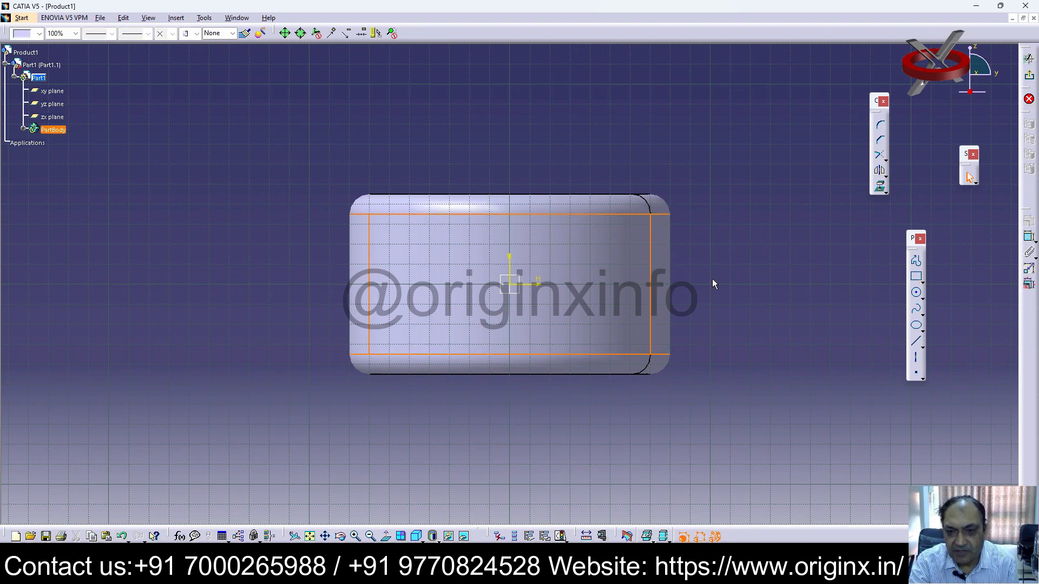
left_click(916, 277)
left_click(673, 263)
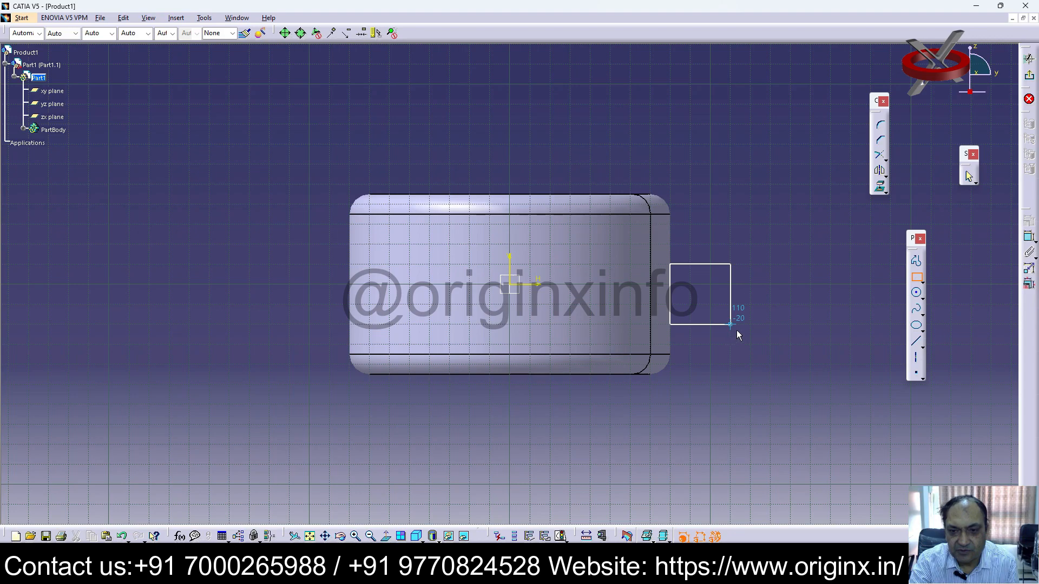
left_click(731, 344)
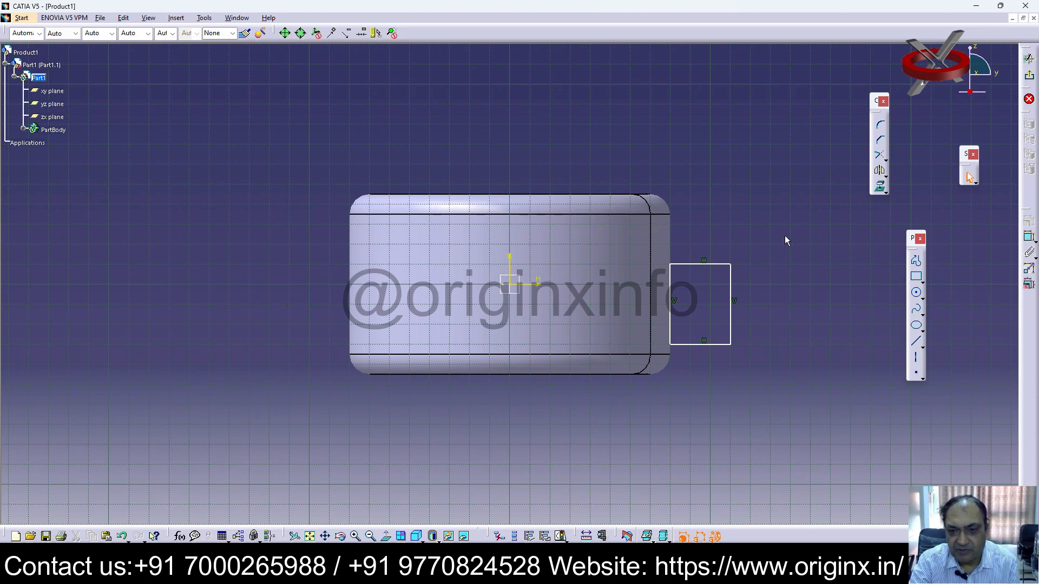
- Shift the rectangle slightly upward along the body's side, keeping its inner edge on the body's outline
left_click_drag(736, 293, 735, 281)
left_click(784, 253)
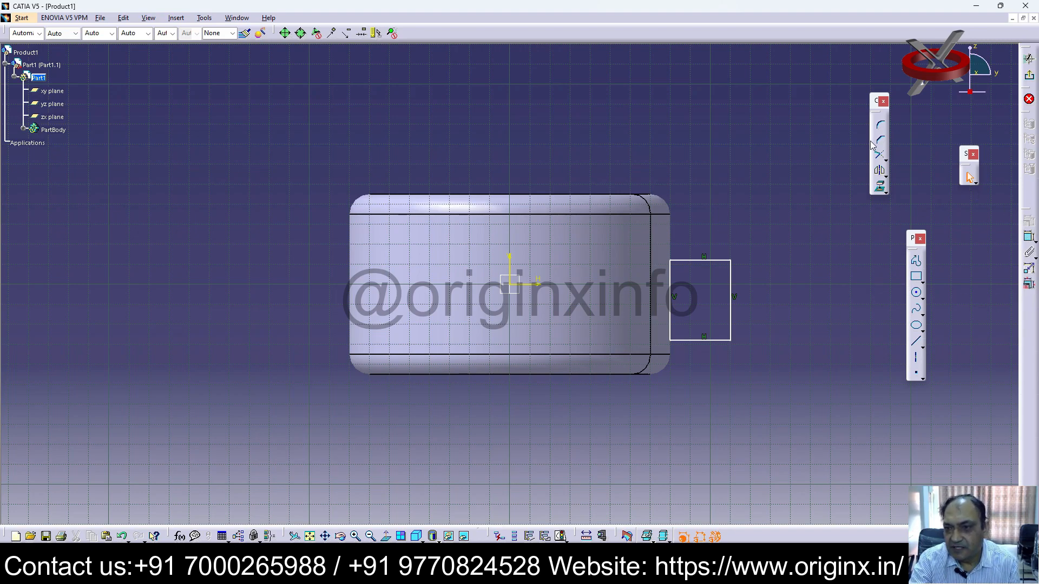
left_click_drag(683, 261, 652, 284)
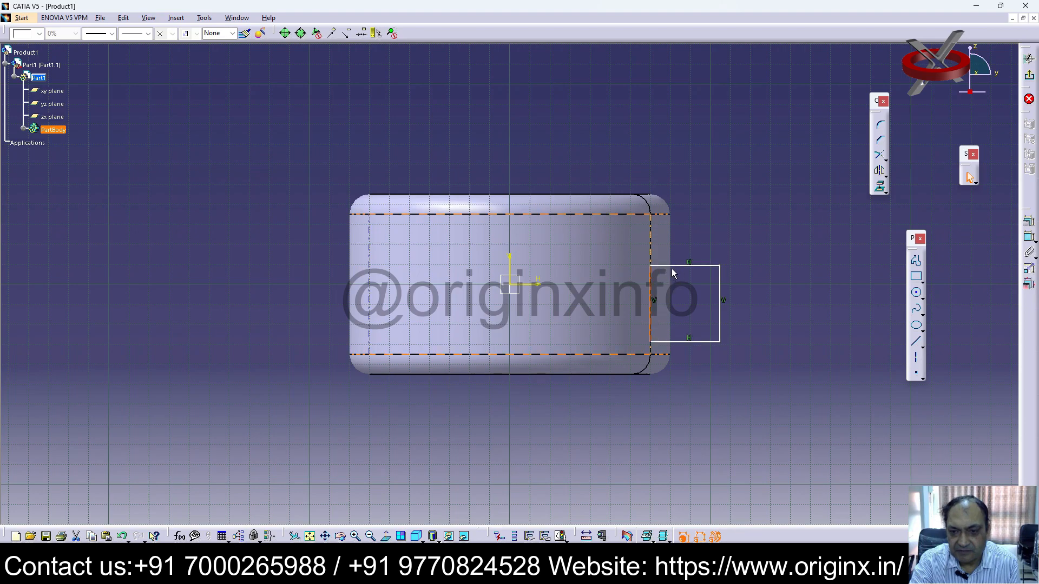
left_click(772, 277)
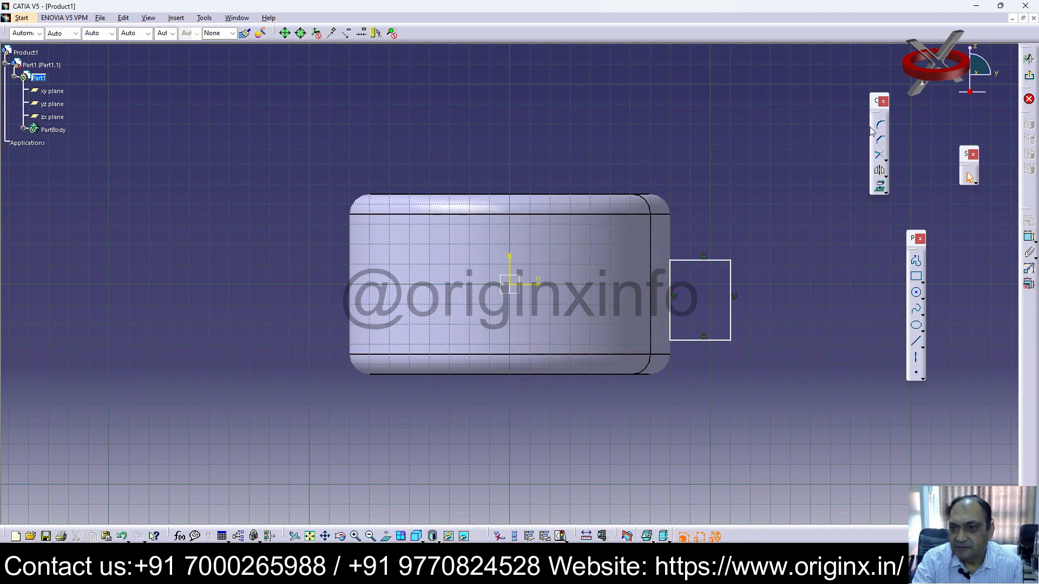
left_click(718, 261)
left_click_drag(731, 271, 724, 265)
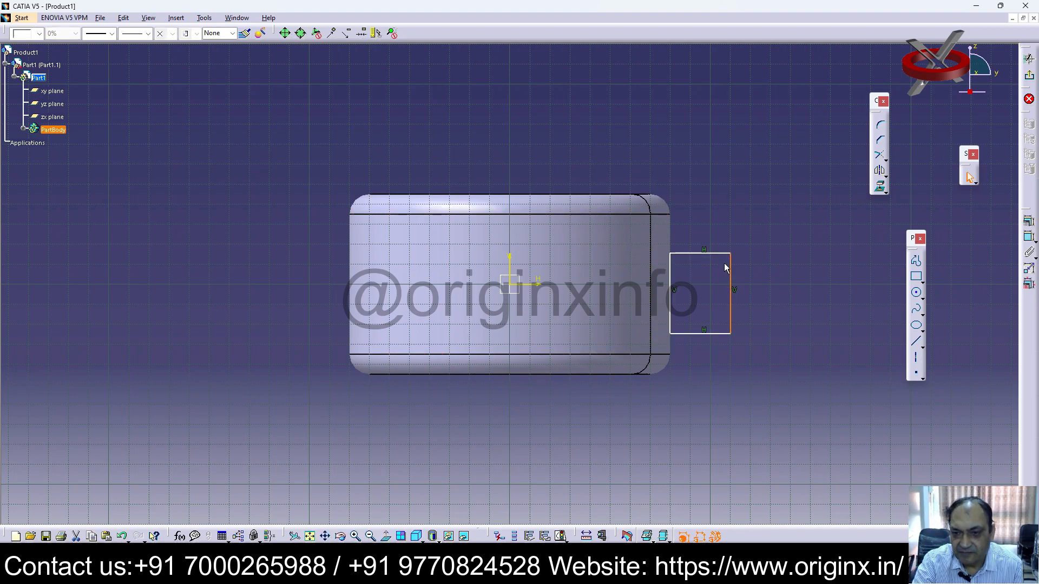
left_click(846, 301)
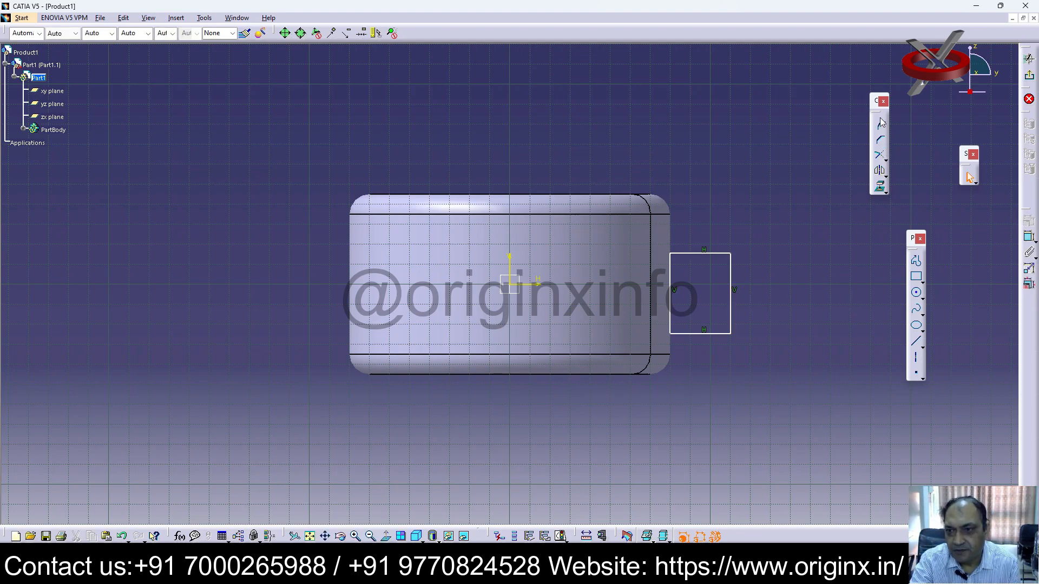
- Round the rectangle's two outer corners, the upper about 6.5 mm and the lower about 8 mm in radius
left_click(715, 254)
left_click(733, 262)
left_click(731, 320)
left_click_drag(723, 333, 732, 344)
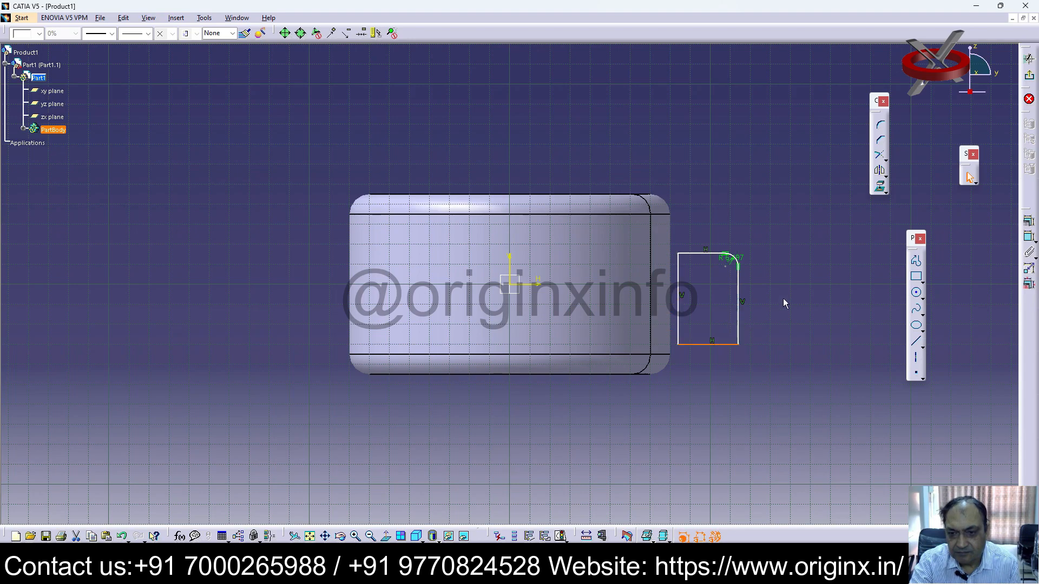
key("ctrl+z")
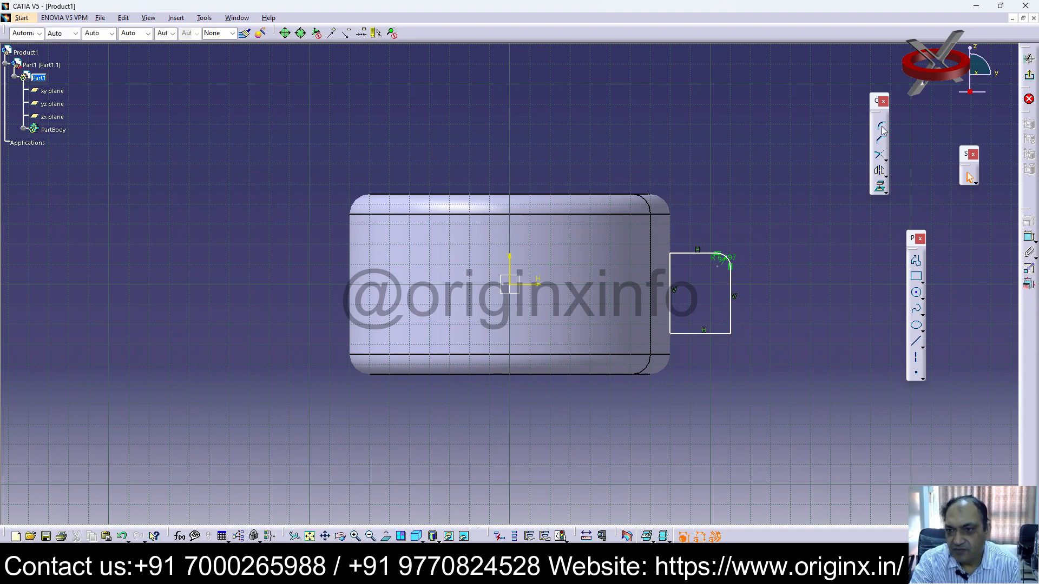
left_click(731, 315)
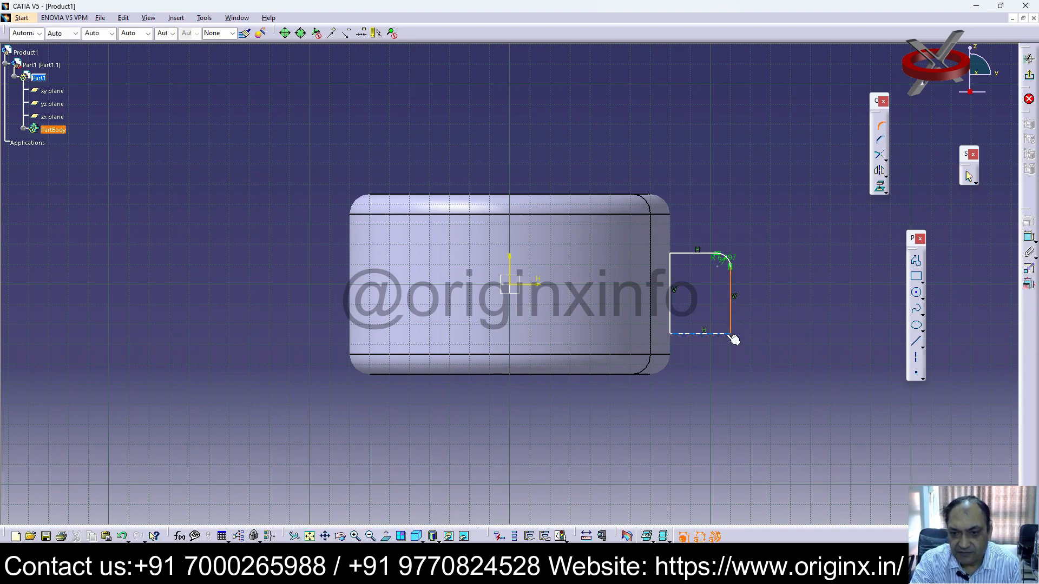
left_click(733, 331)
- Set the radius of both rounded corners of the rectangle to 5 mm
double_click(736, 261)
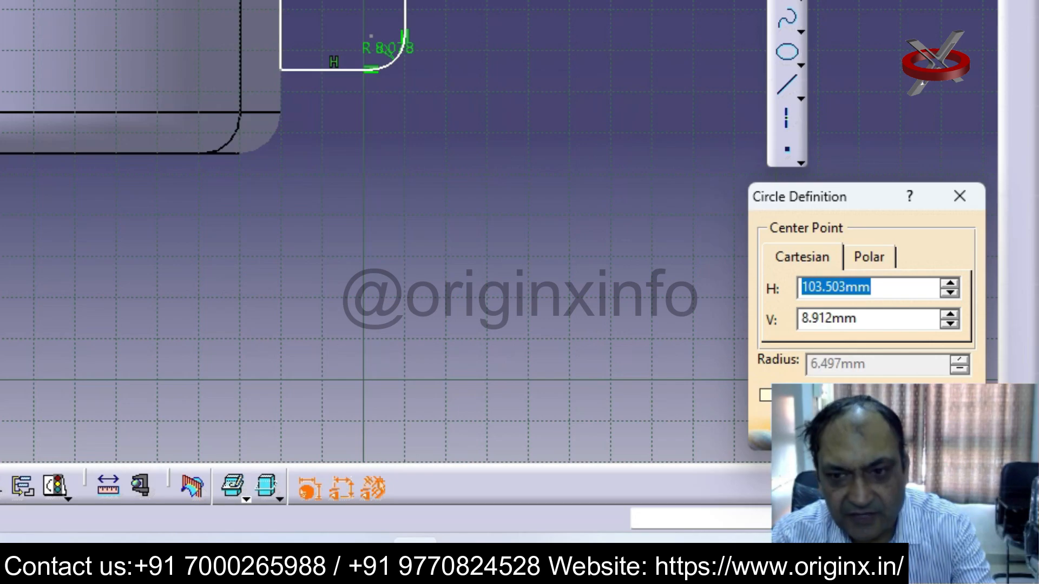
key("Escape")
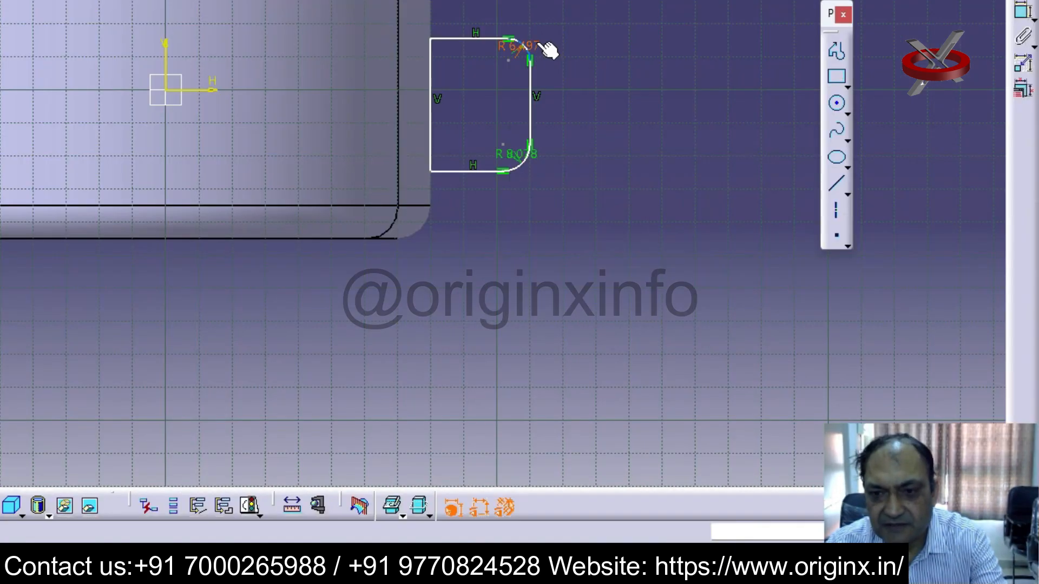
double_click(536, 42)
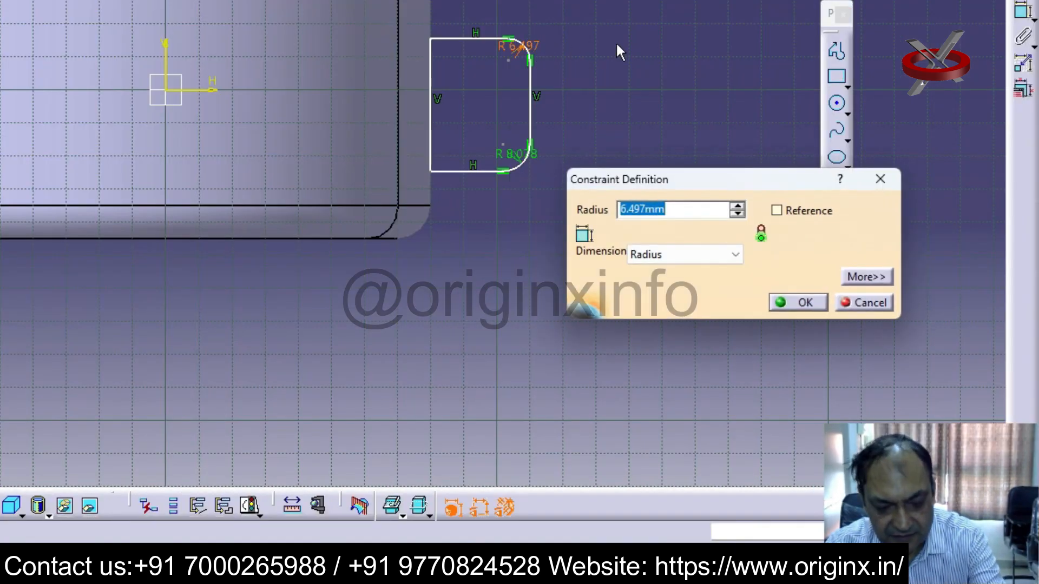
type("5mm")
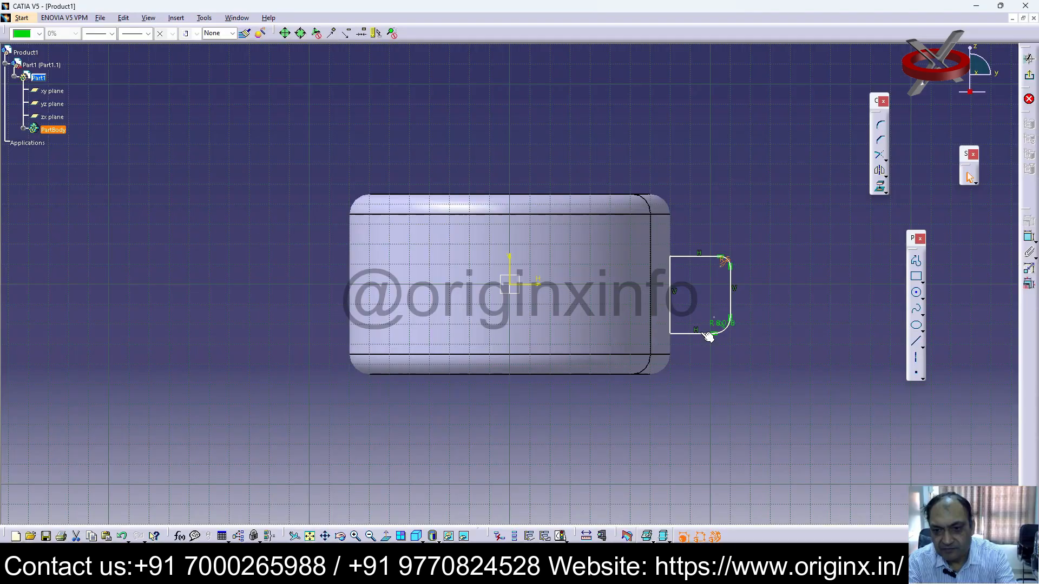
double_click(725, 328)
type("5mm")
key("Return")
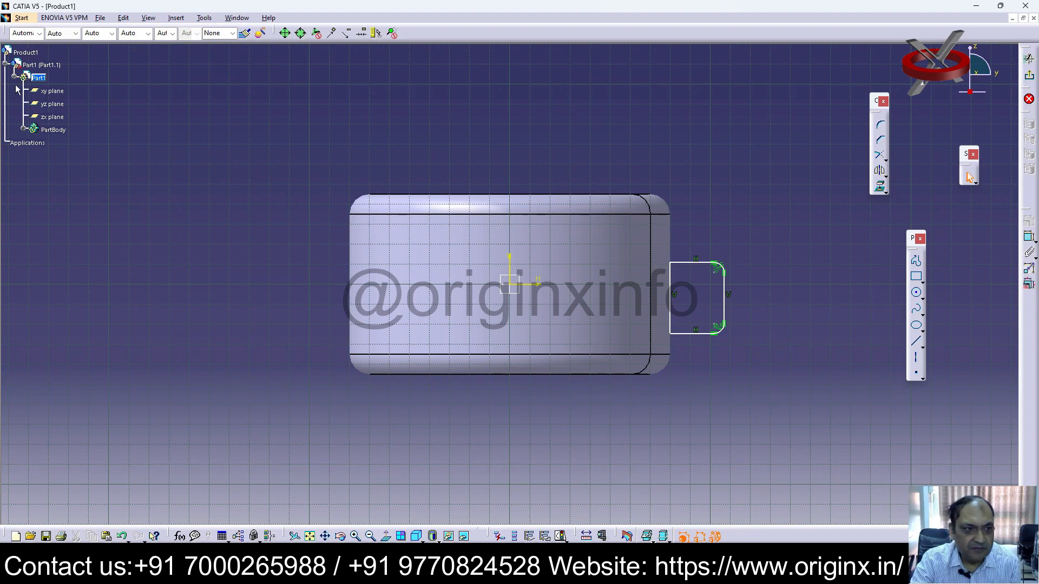
- Sketch a circle on the xy plane, centred where the handle outline meets the body's outer edge
double_click(55, 91)
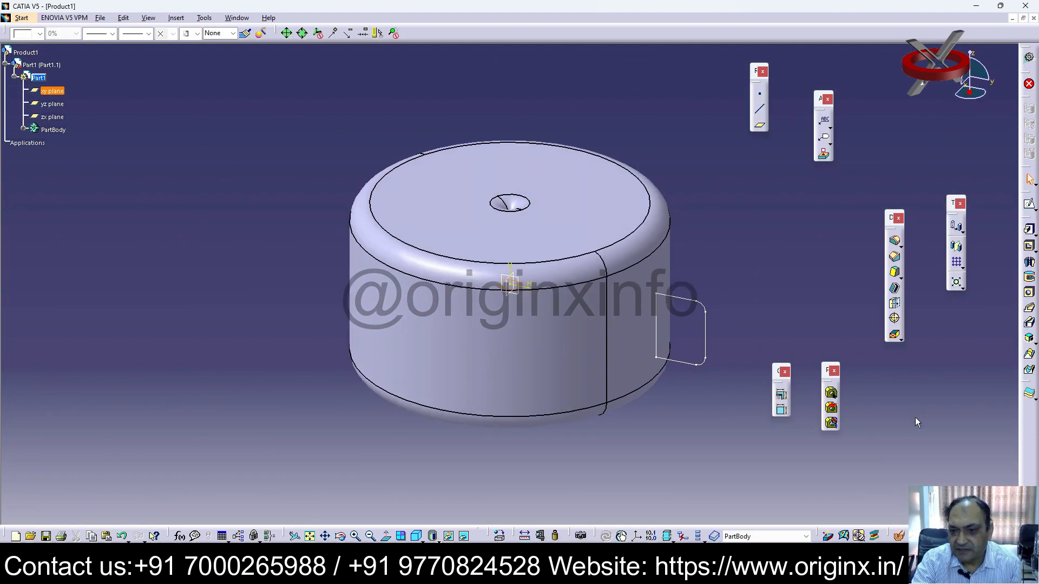
left_click(1029, 204)
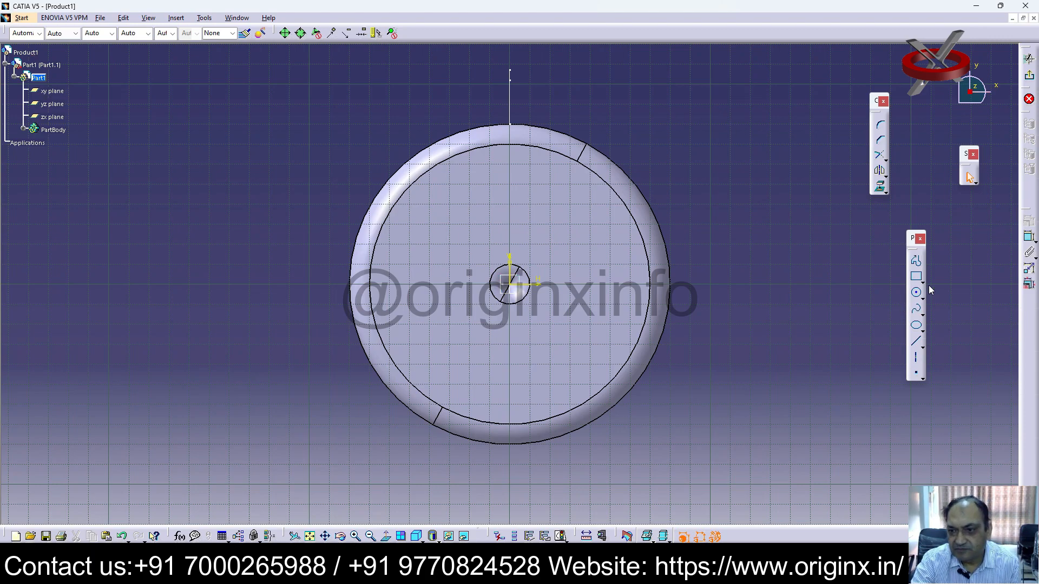
left_click(917, 295)
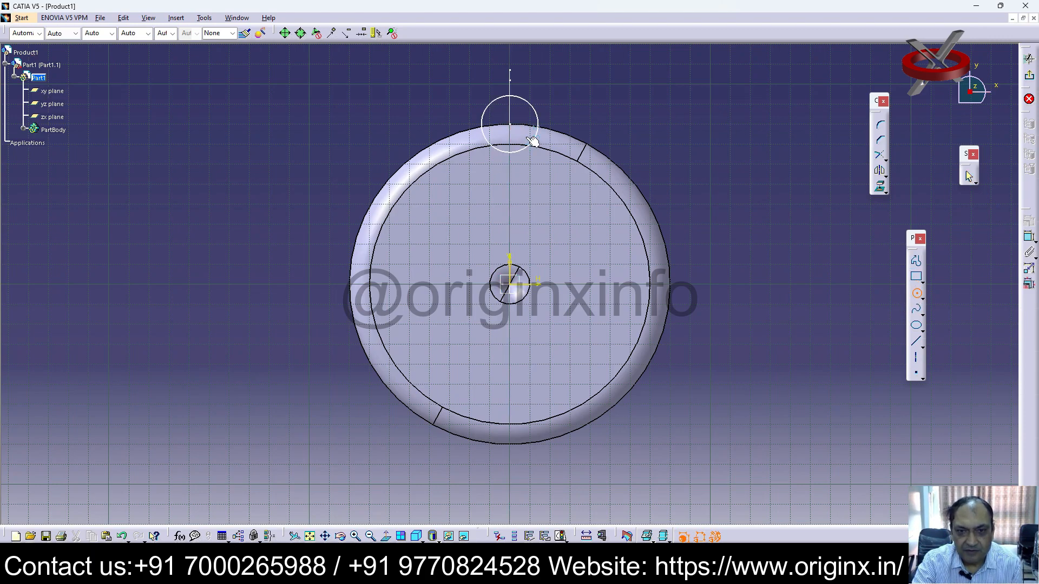
key("Escape")
mouse_move(589, 127)
middle_mouse_down()
mouse_move(630, 234)
mouse_move(622, 200)
middle_mouse_up()
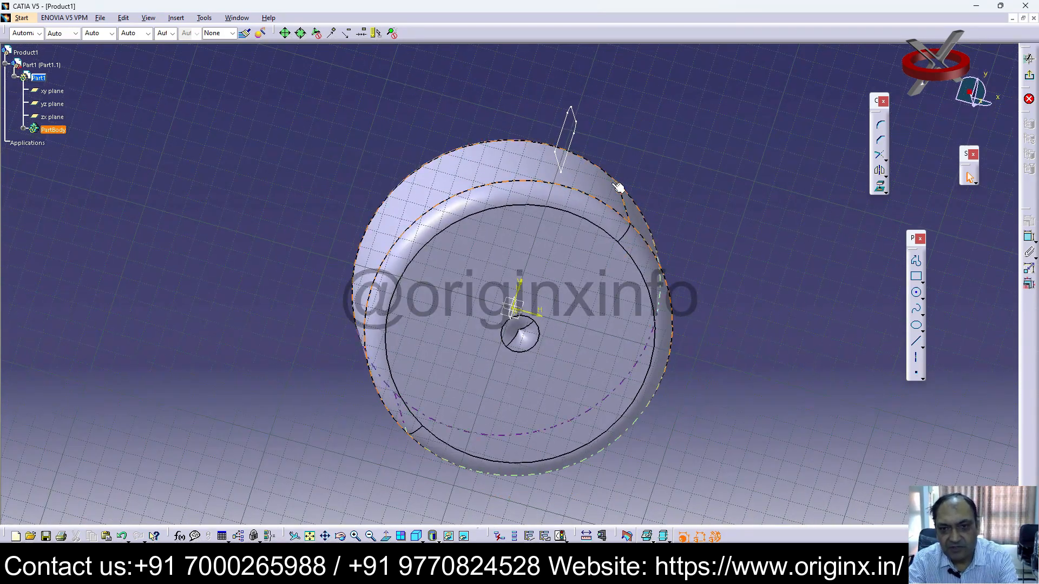
left_click(918, 296)
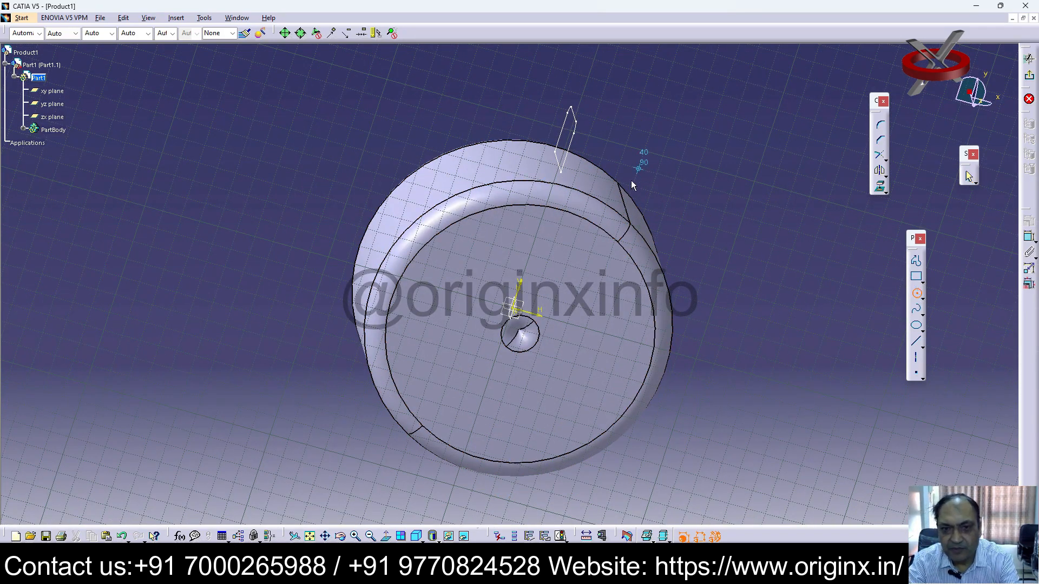
left_click(558, 166)
left_click(584, 156)
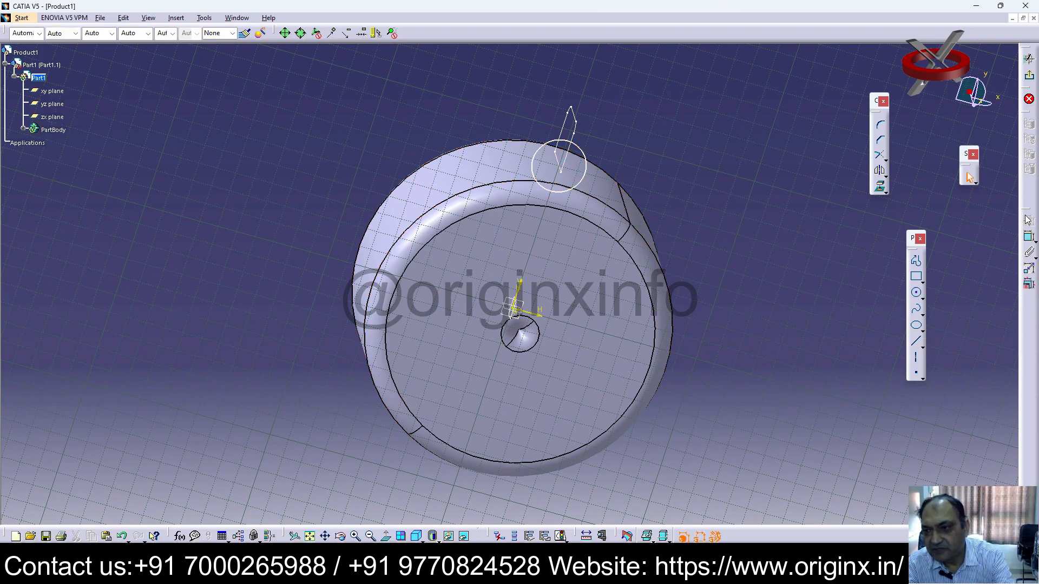
- Dimension the circle's diameter, set it to 5 mm, and finish the sketch
left_click(595, 154)
double_click(635, 147)
type("5mm")
key("Return")
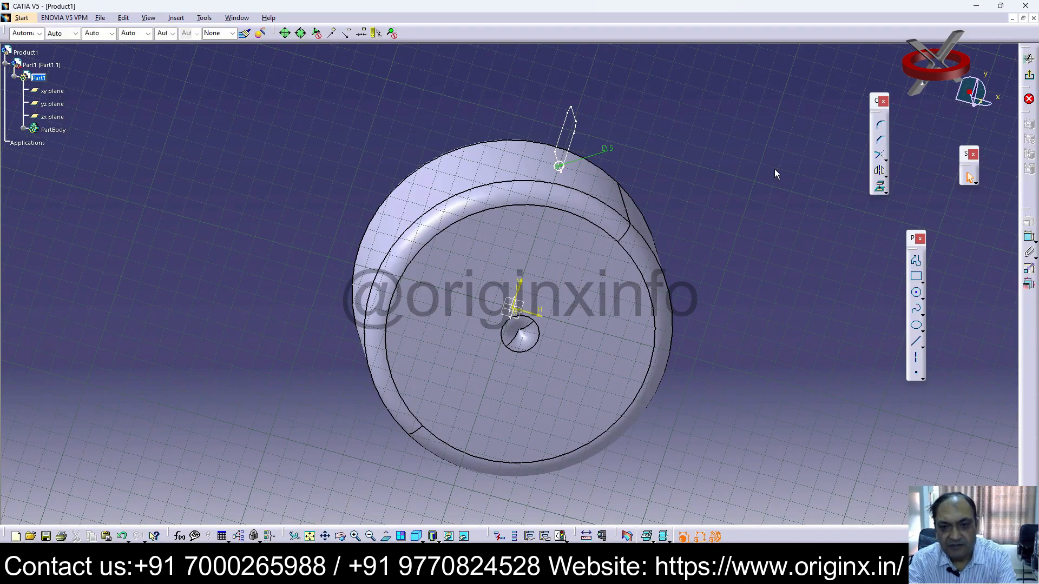
left_click(1030, 77)
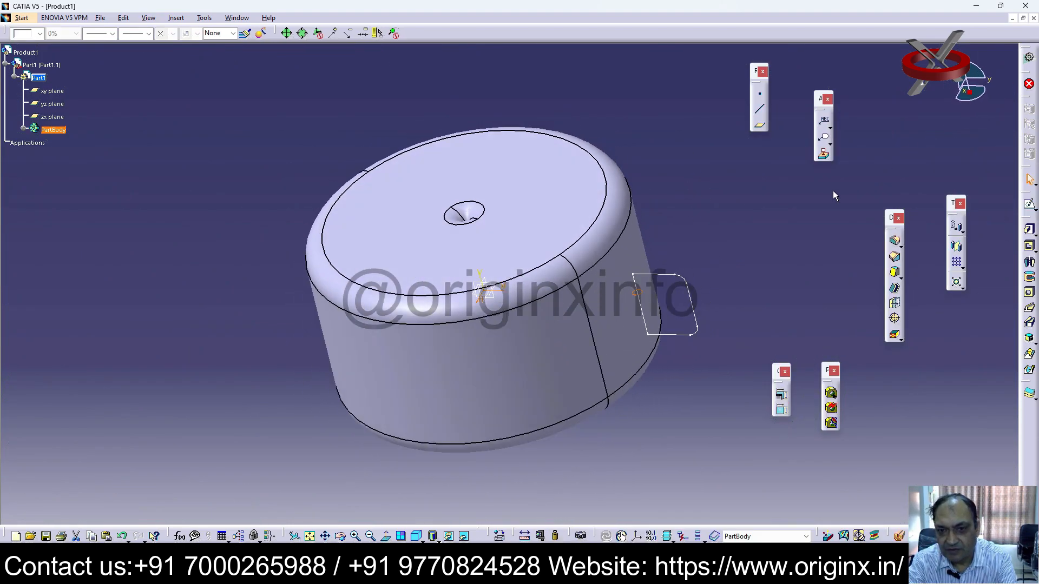
- Create a rib sweeping the 5 mm circle along the rounded rectangle, with the profile control Keep angle
left_click(1029, 307)
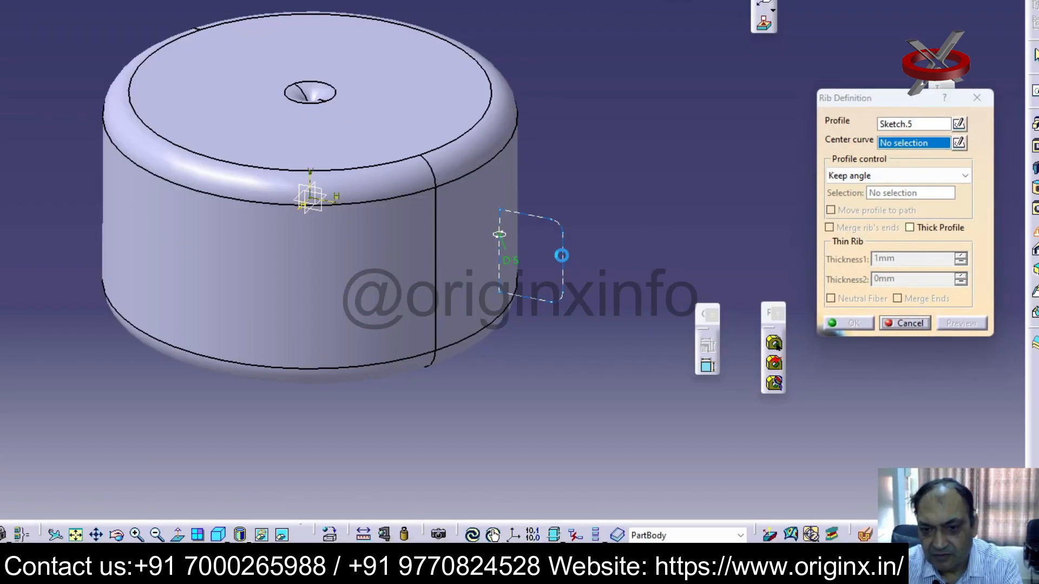
left_click(563, 256)
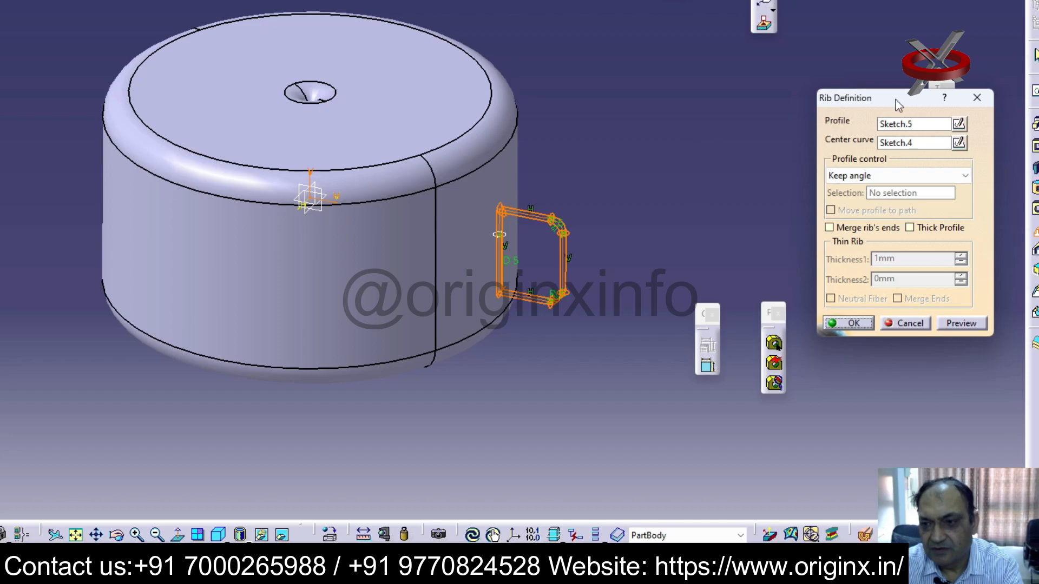
left_click(851, 323)
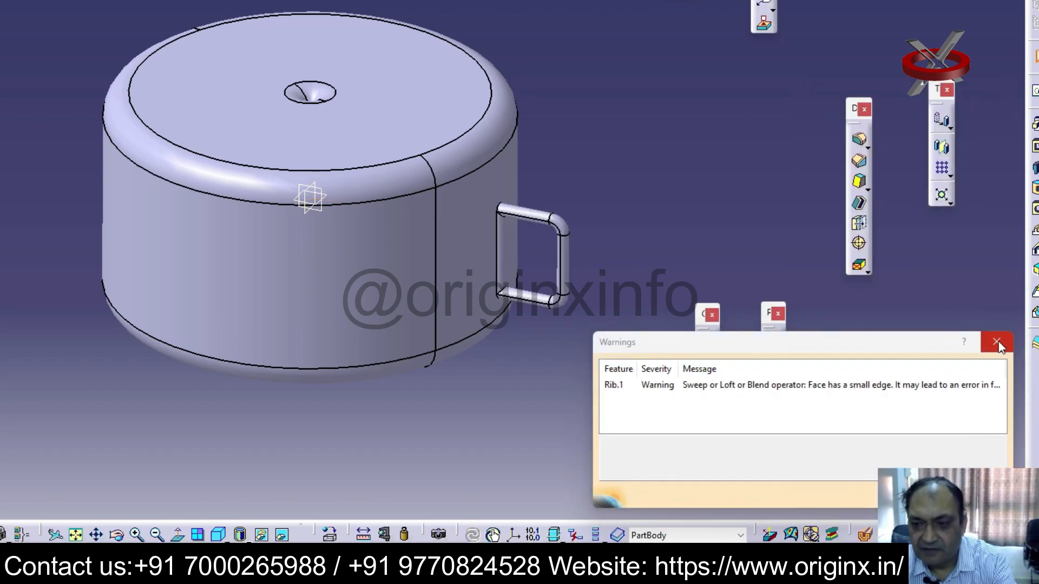
- Try to set the diameter of the handle rib's profile circle to 15 mm
left_click(998, 342)
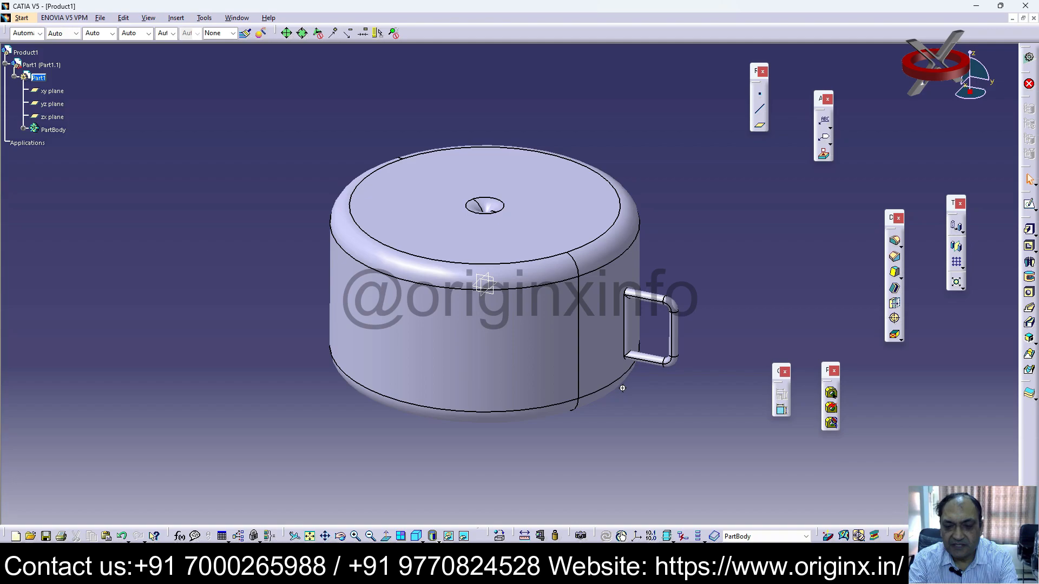
mouse_move(622, 388)
middle_mouse_down()
mouse_move(711, 420)
mouse_move(605, 401)
mouse_move(621, 396)
middle_mouse_up()
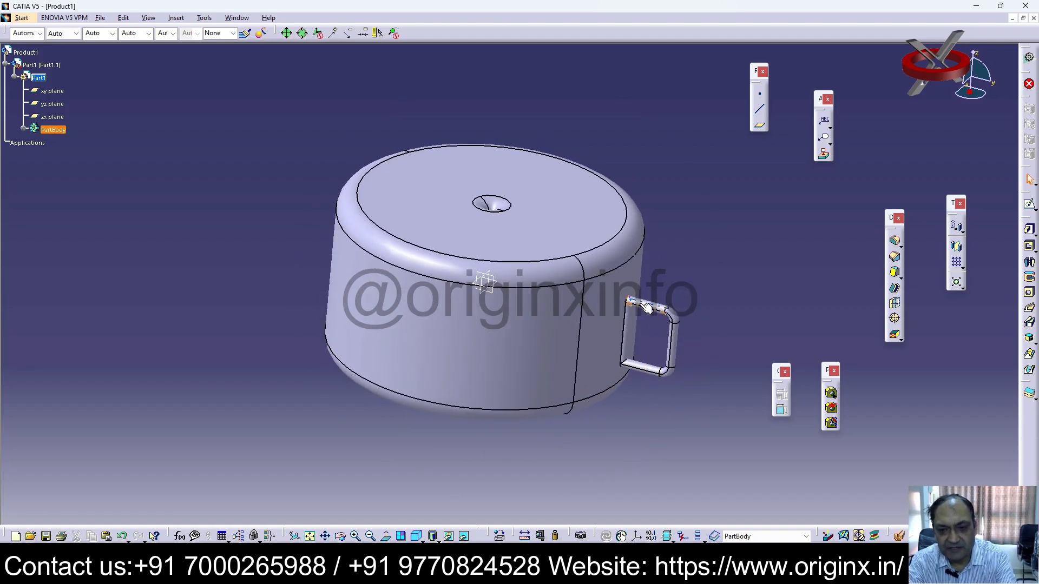
left_click(23, 128)
left_click(32, 156)
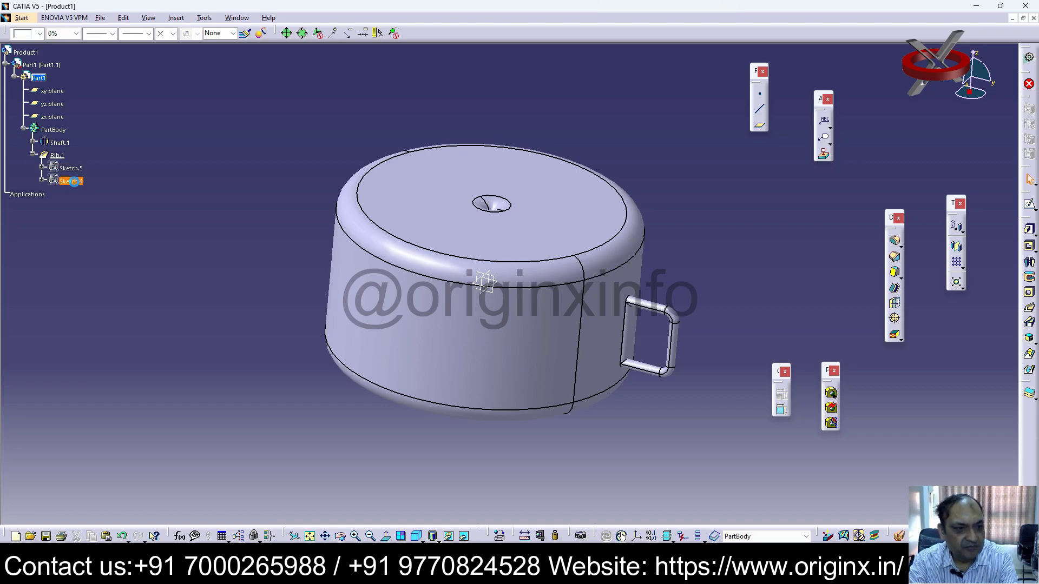
double_click(75, 182)
double_click(71, 169)
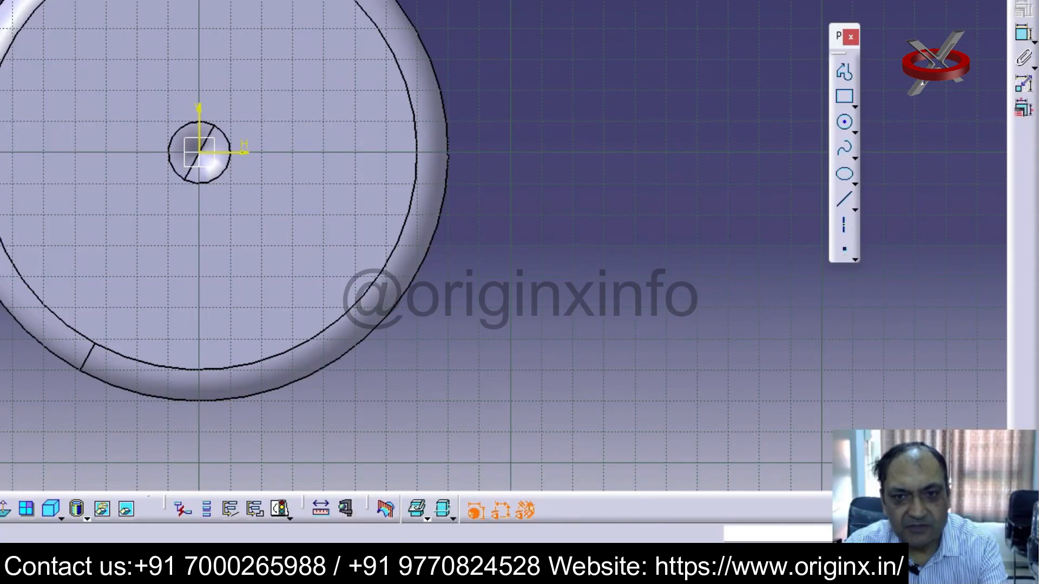
double_click(557, 129)
type("15")
key("Return")
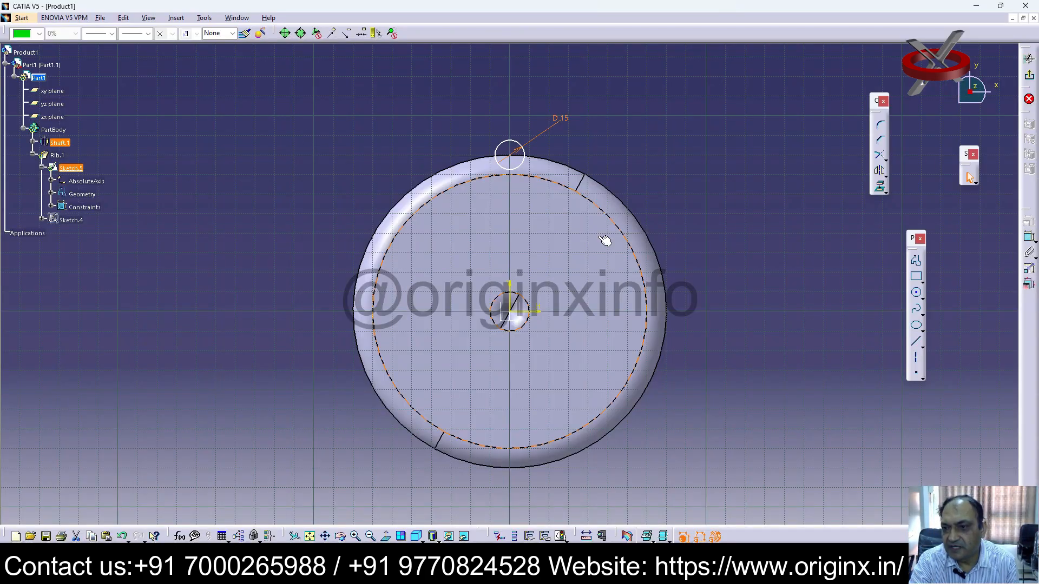
left_click(1029, 78)
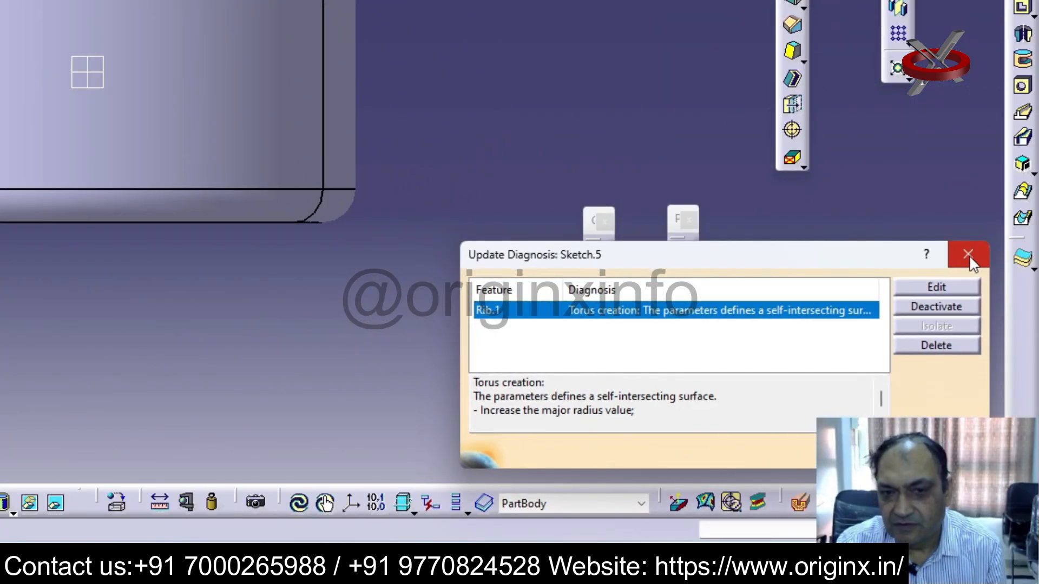
left_click(970, 257)
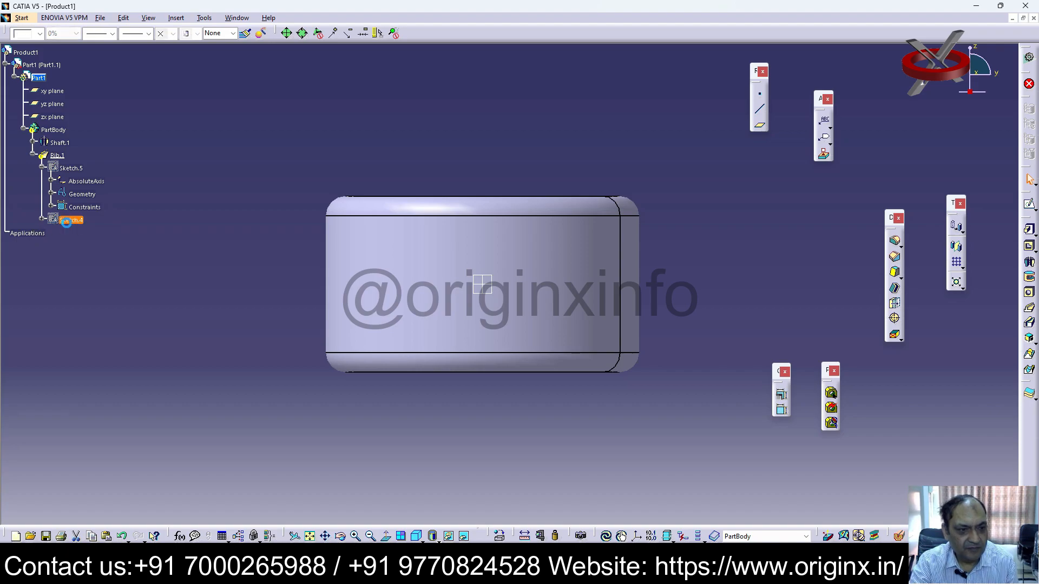
- Set the diameter of the handle rib's profile circle to 10 mm and return to the part
double_click(71, 221)
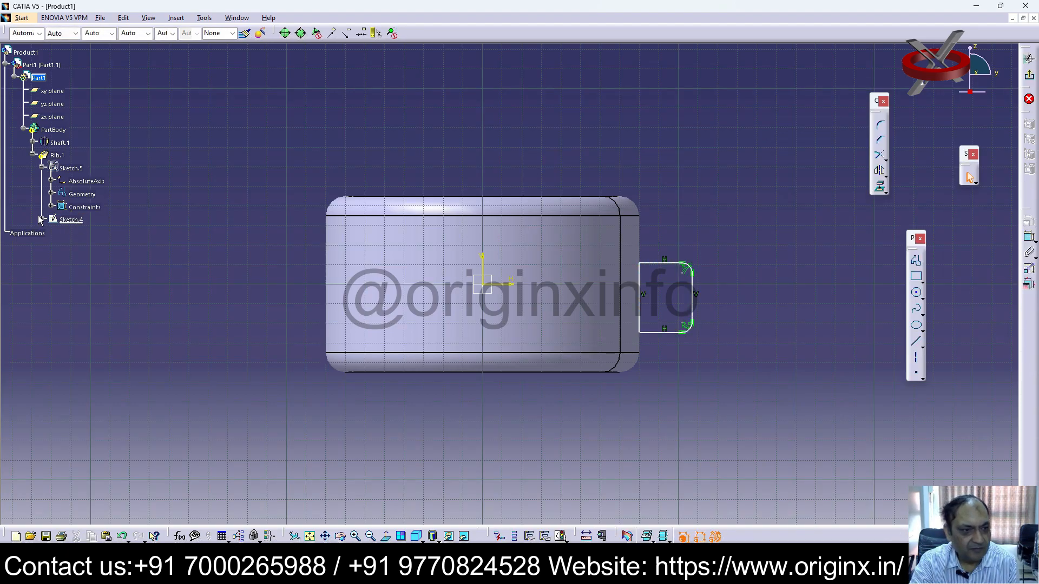
double_click(74, 168)
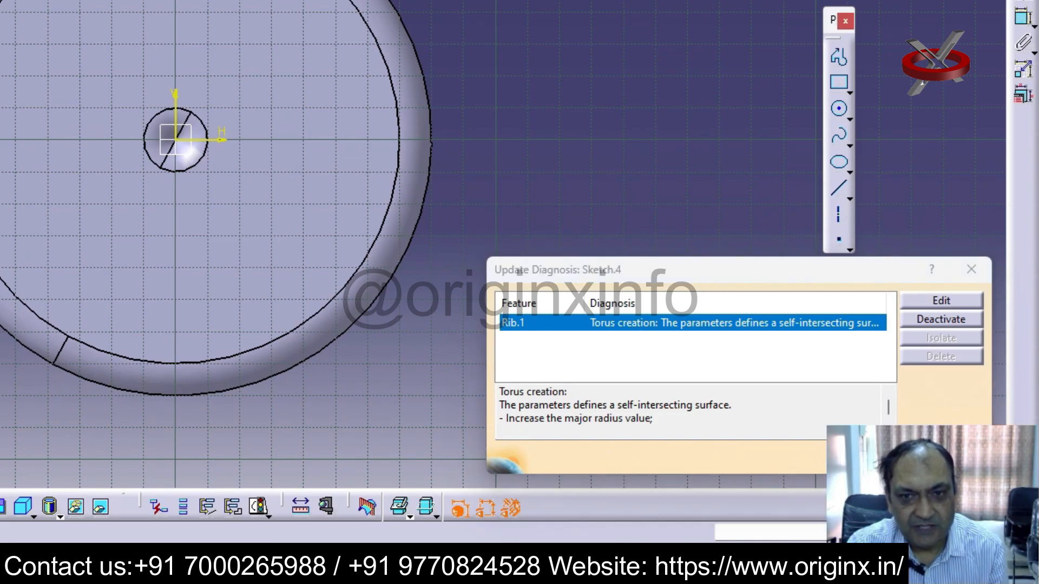
type("18")
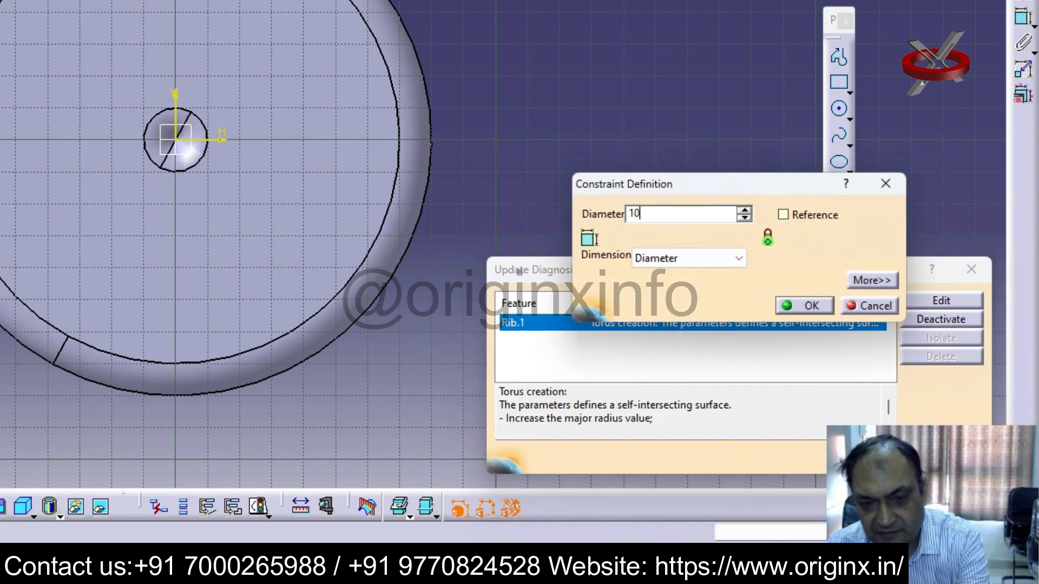
key("Return")
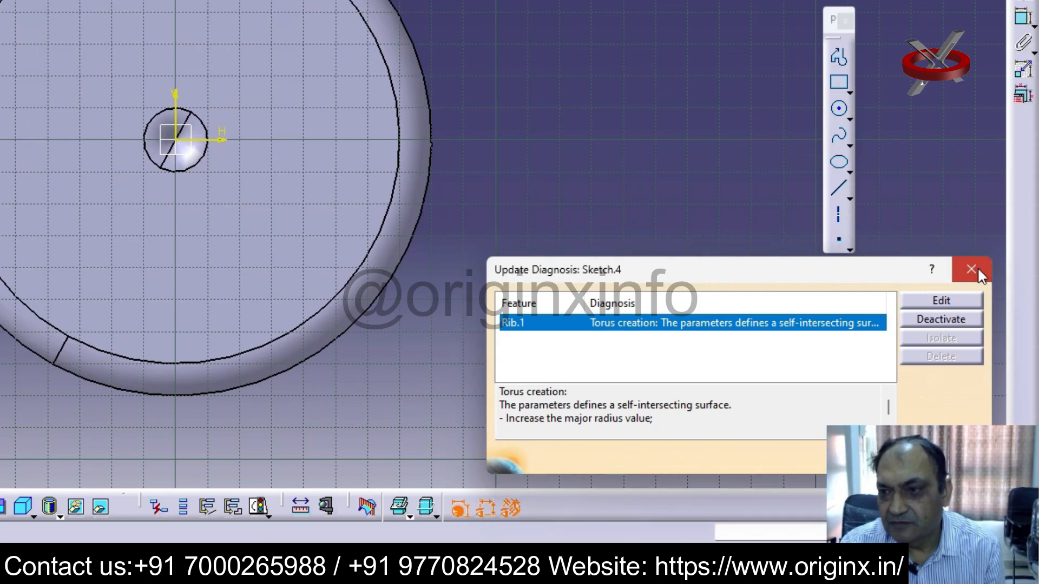
left_click(972, 268)
middle_click_drag(721, 306, 532, 427)
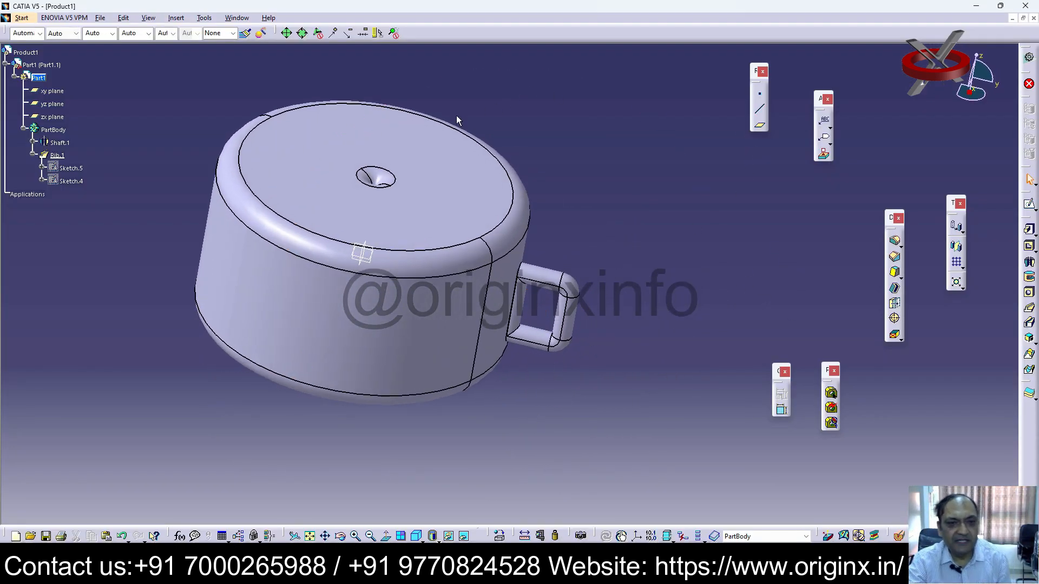
- Sketch a circle on the body's top face, centred on the origin and slightly inside the face's outer edge
middle_click_drag(455, 209, 563, 211)
left_click(534, 164)
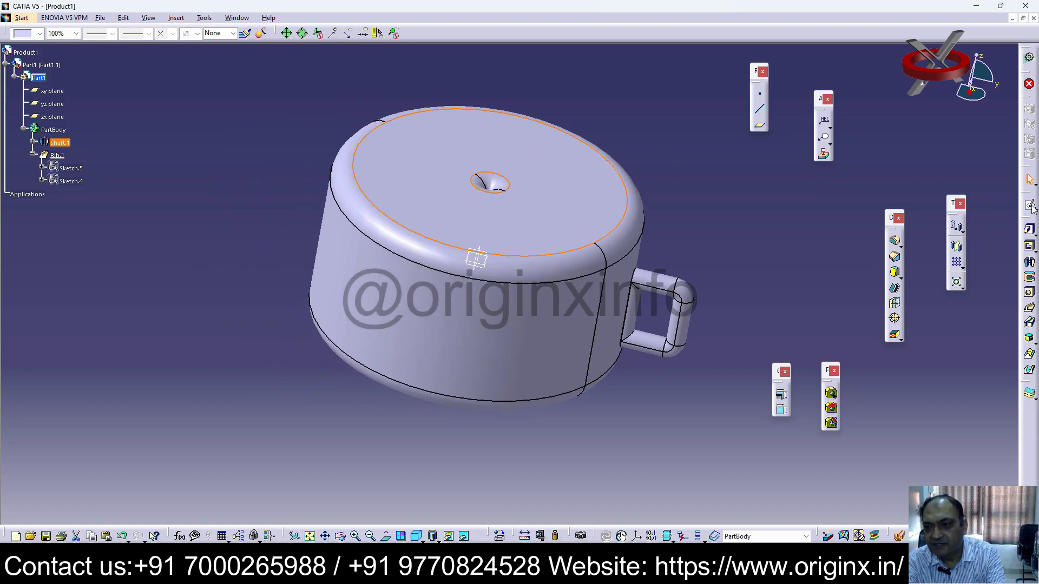
left_click(1030, 206)
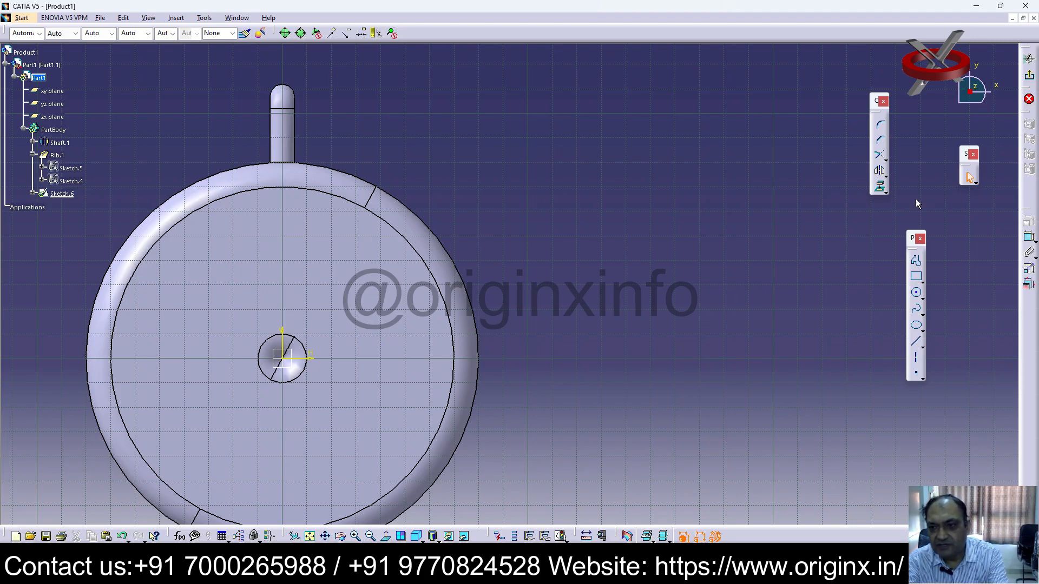
left_click(917, 295)
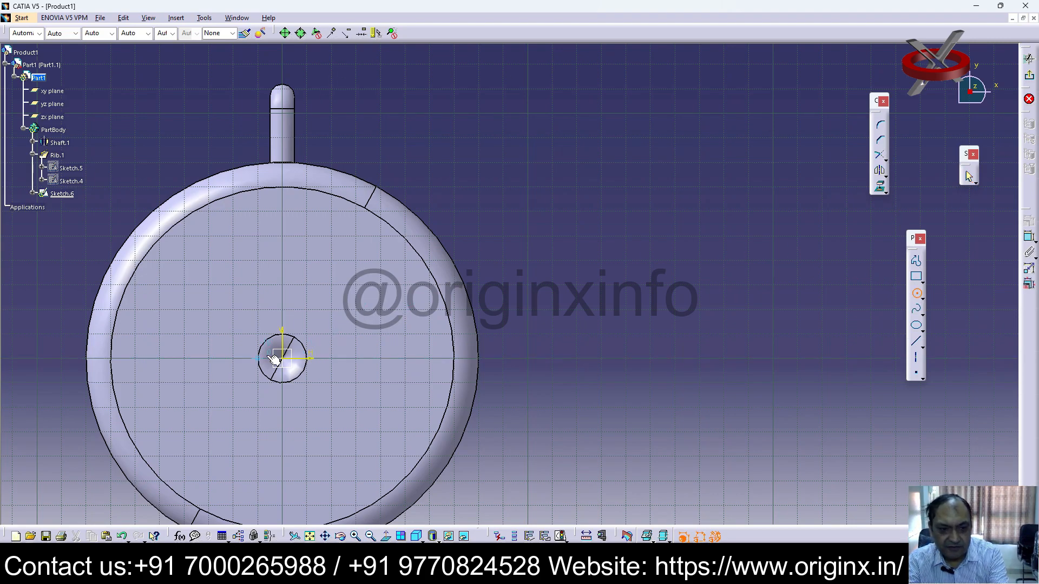
left_click(281, 359)
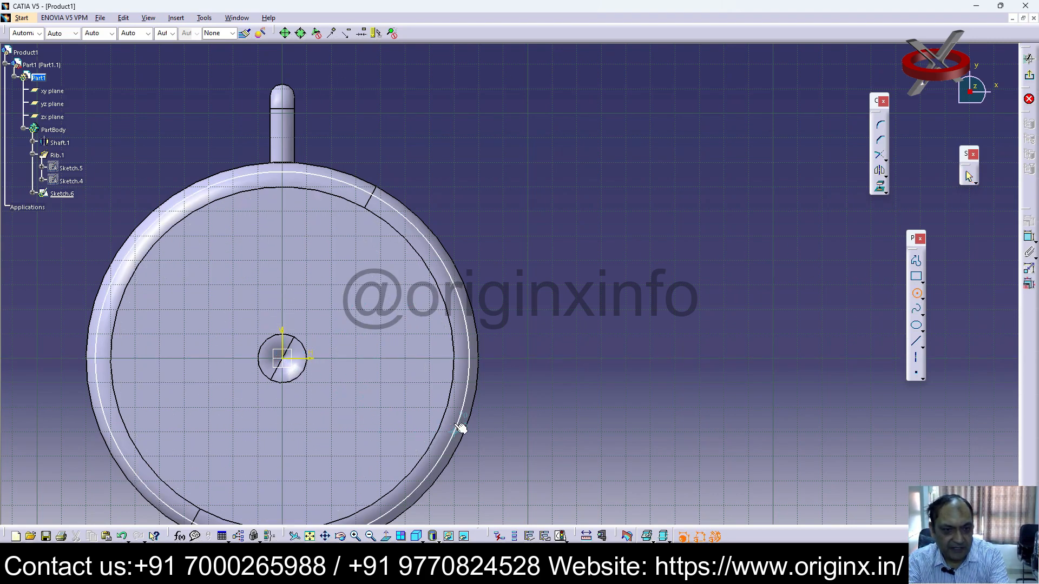
left_click(439, 420)
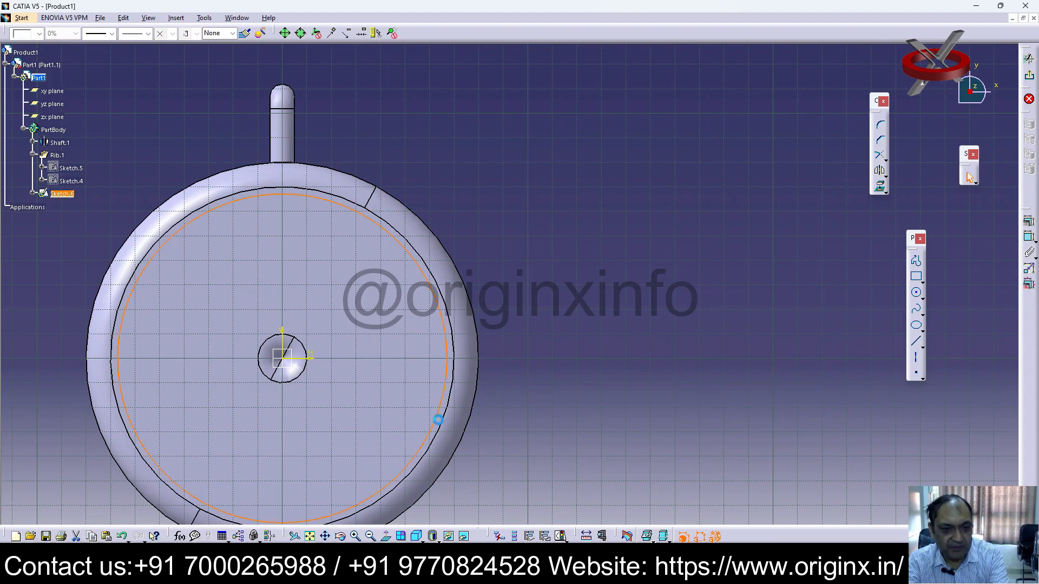
left_click(1030, 76)
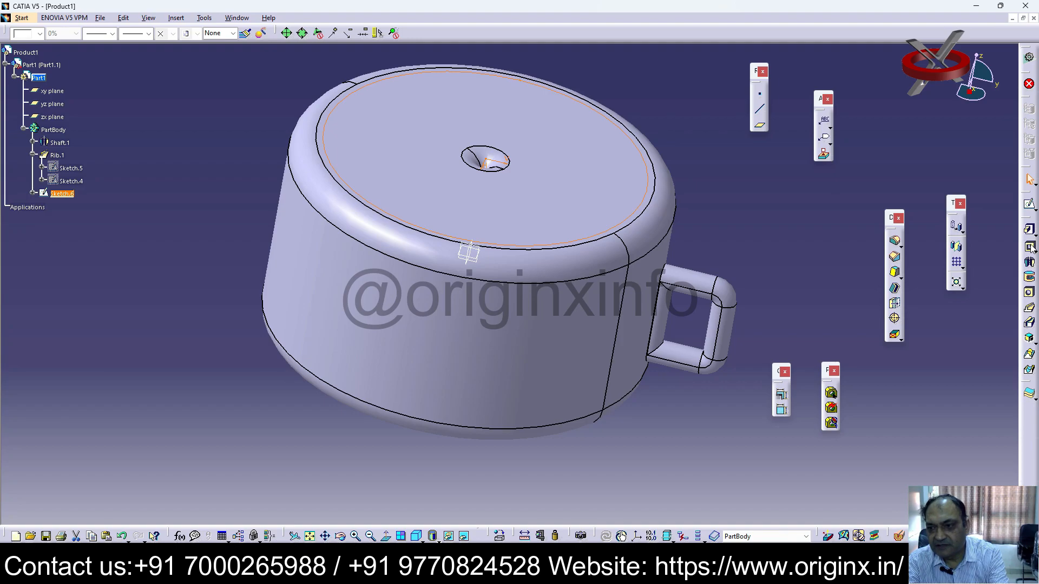
- Cut a pocket 75 mm deep into the body from the top-face circle
left_click(1030, 247)
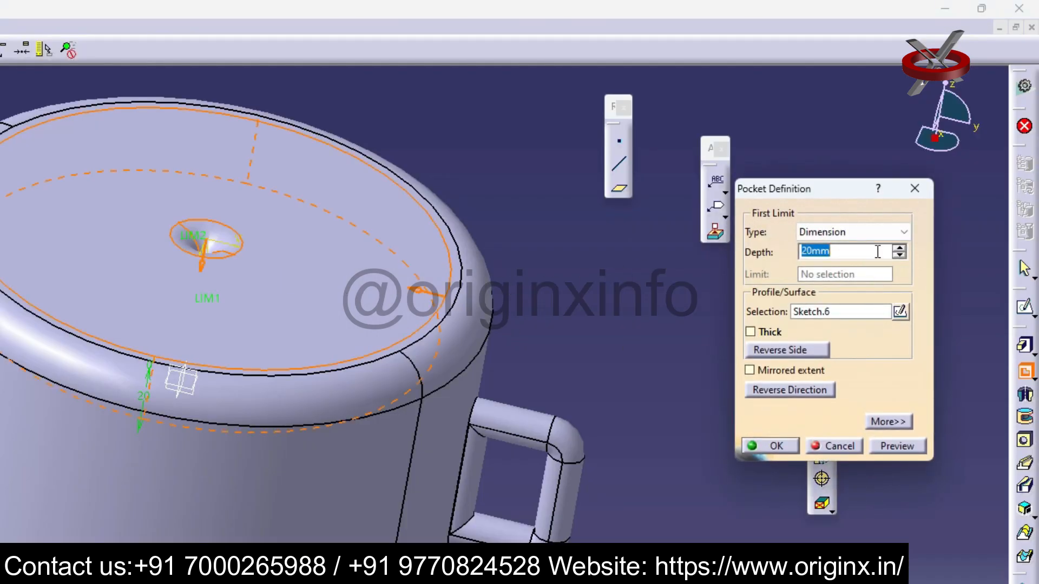
left_click(899, 248)
left_click(898, 247)
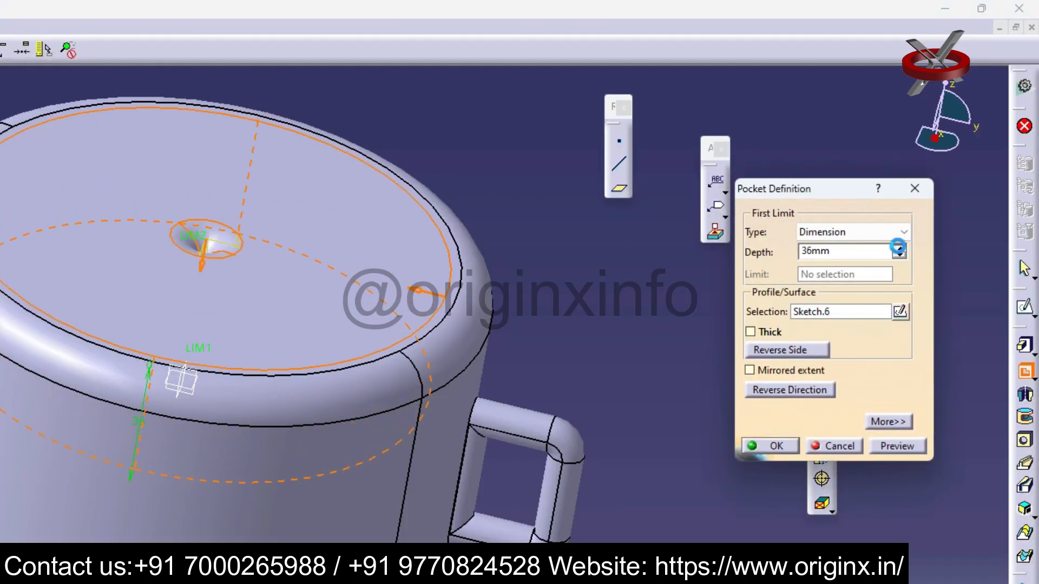
left_click(898, 247)
double_click(843, 256)
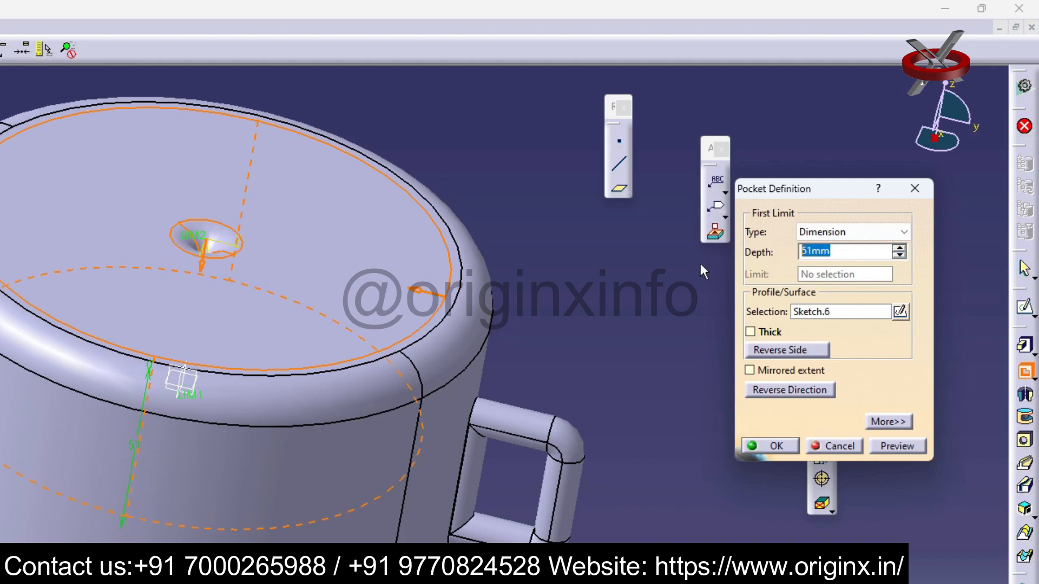
type("75")
key("Return")
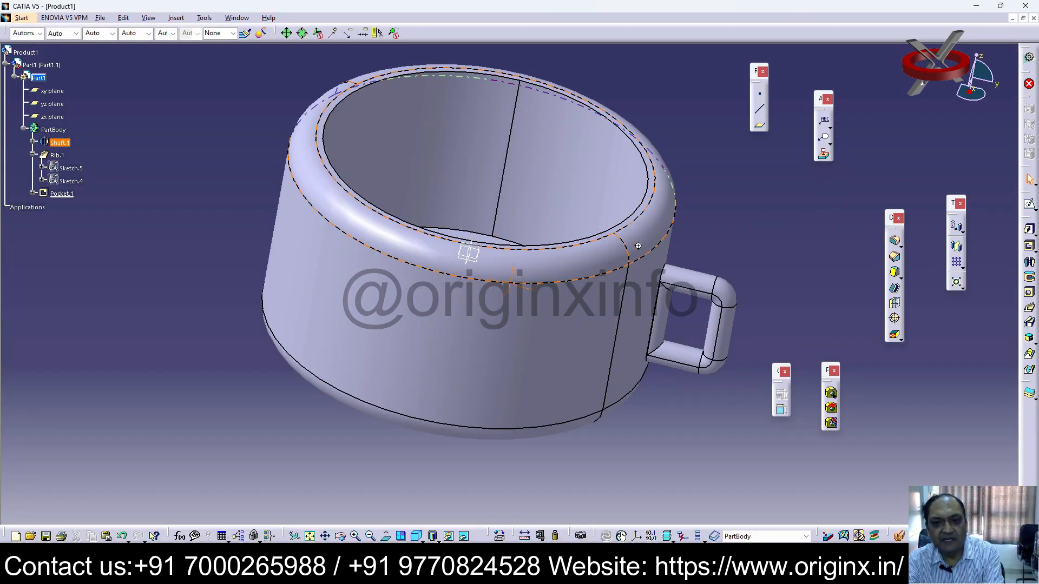
middle_click_drag(638, 245, 601, 243)
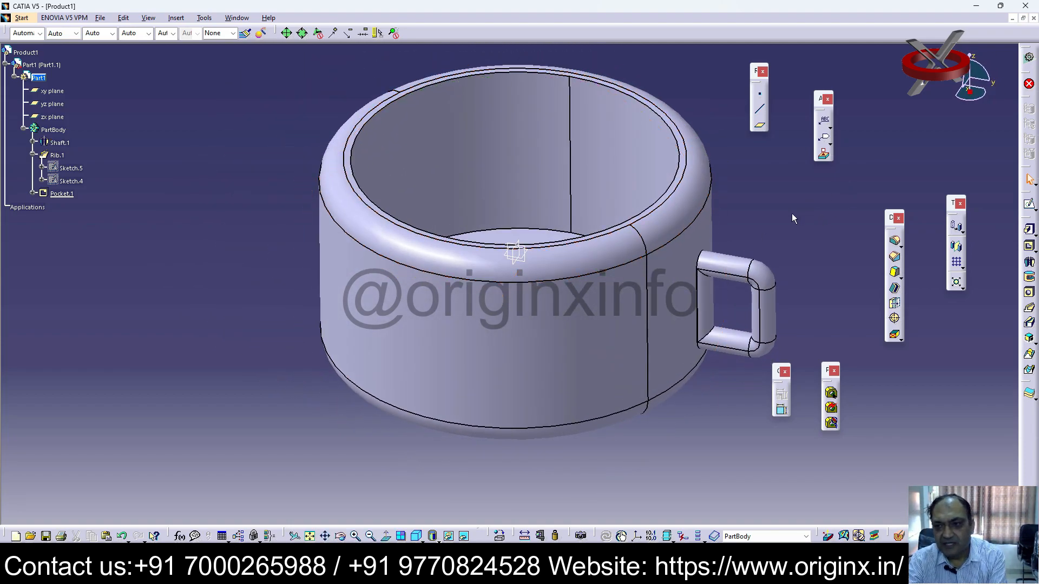
- Add a 5 mm edge fillet with tangency selection to the pocket's inner rim edge
left_click(174, 19)
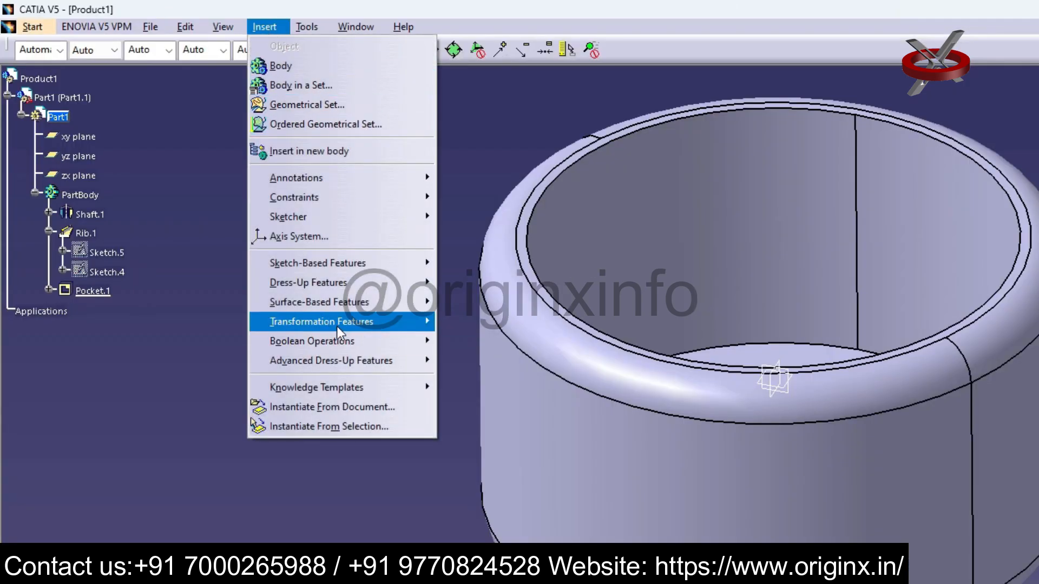
mouse_move(228, 219)
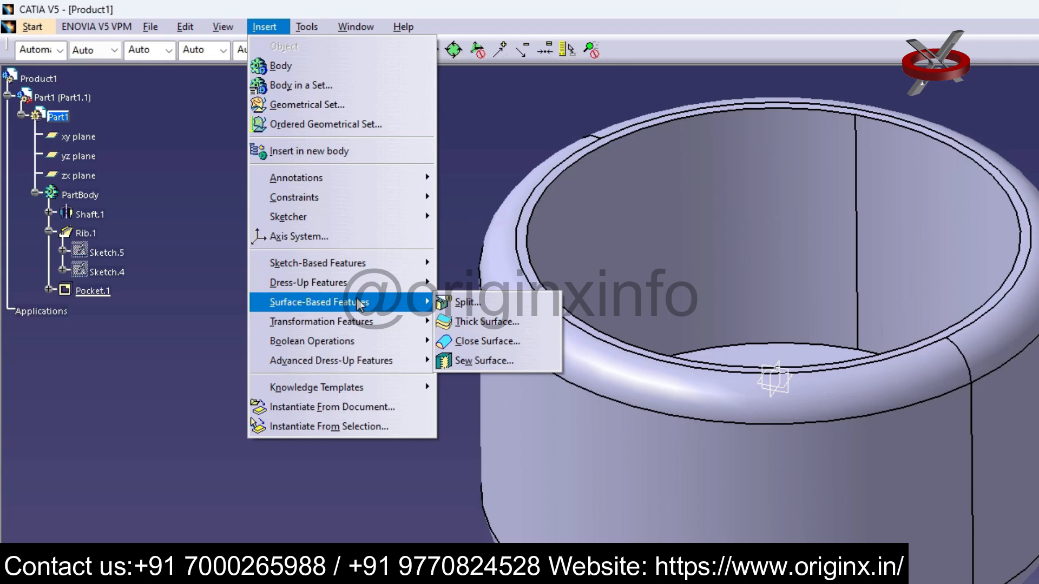
mouse_move(364, 291)
left_click(480, 282)
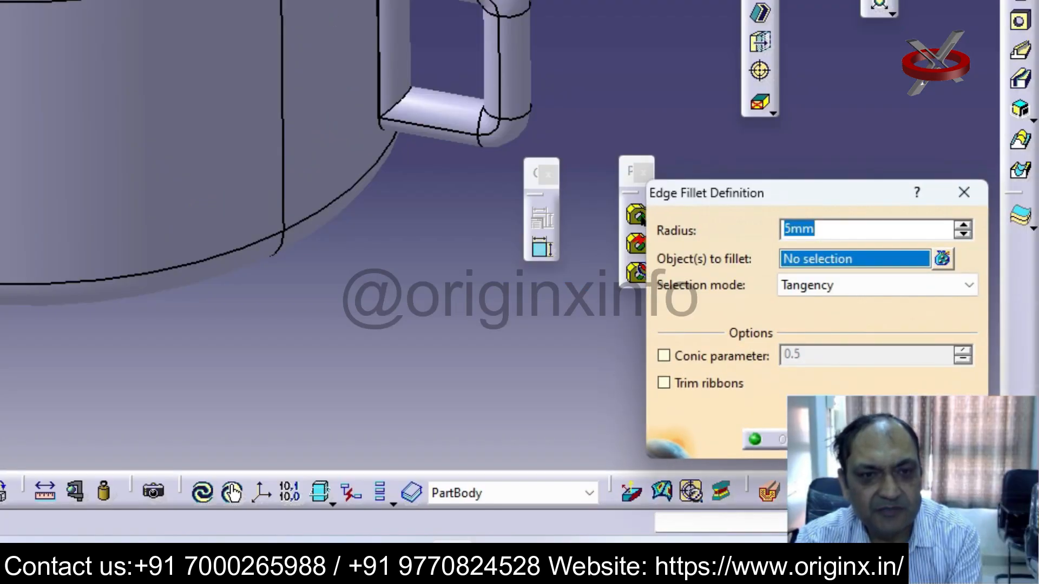
left_click(489, 44)
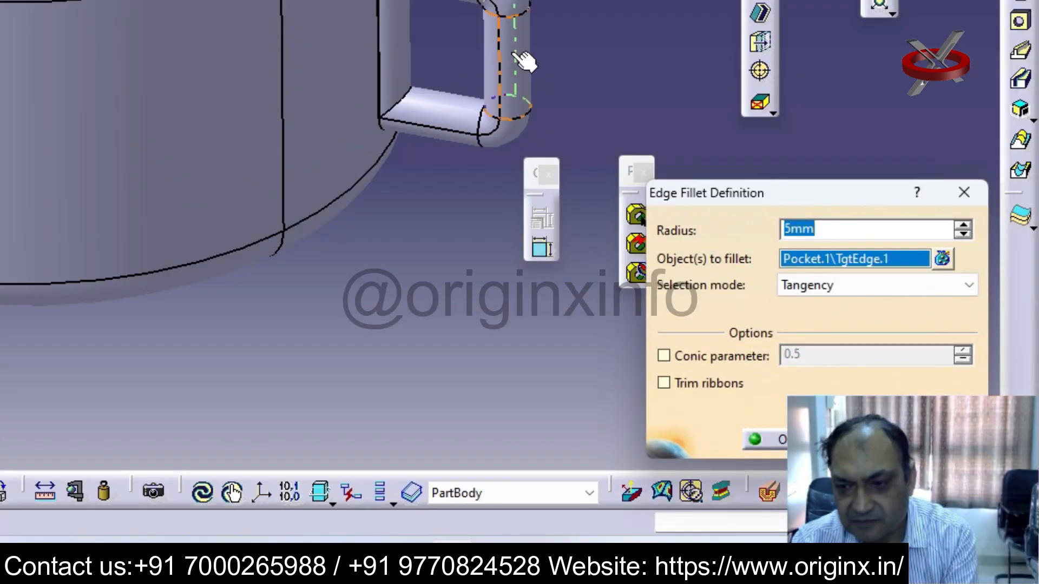
left_click(770, 441)
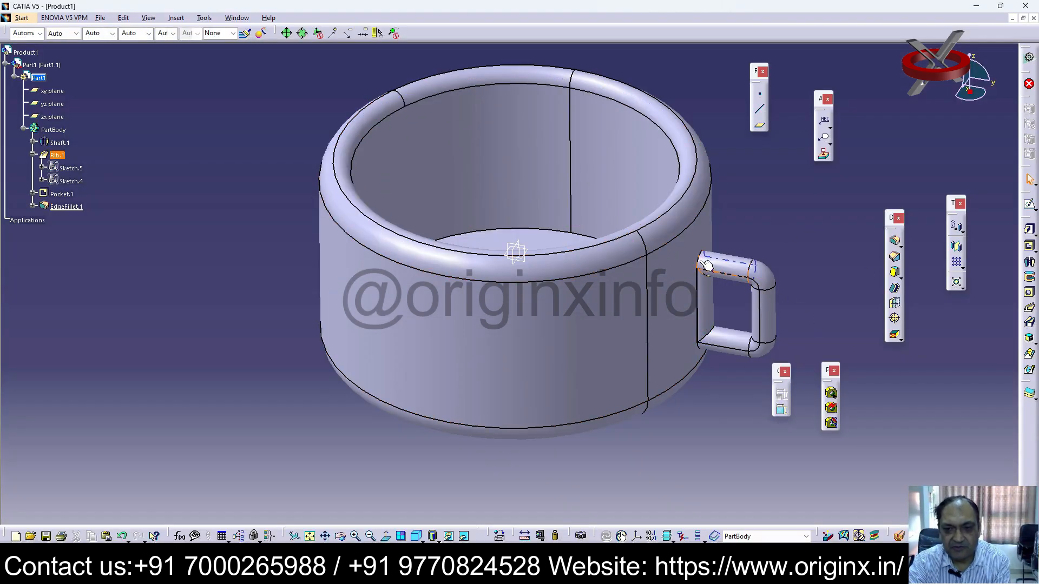
- Add a 5 mm edge fillet to the upper and lower edges where the handle meets the body
left_click(700, 261)
left_click(815, 203)
left_click(168, 19)
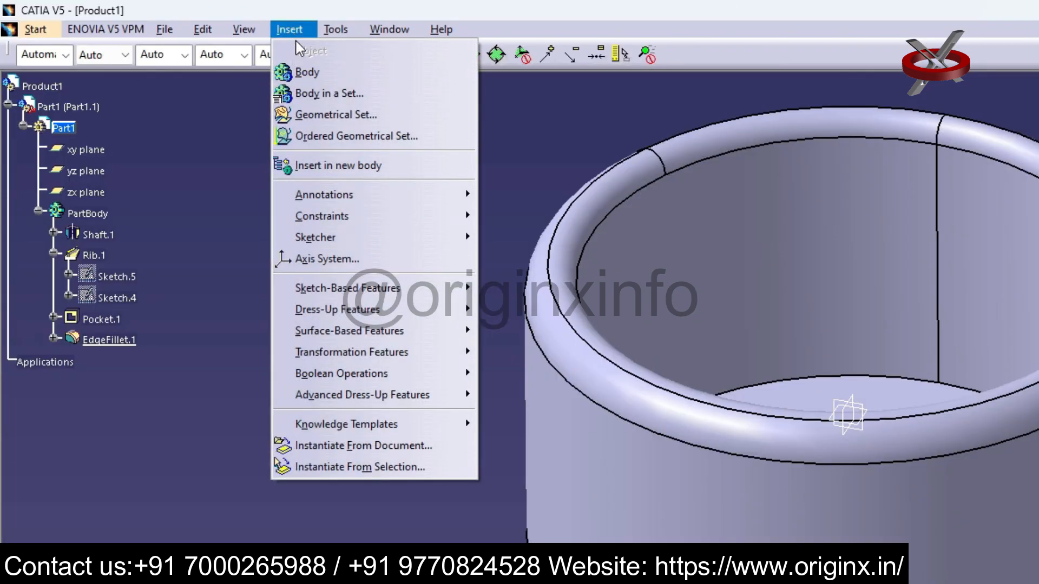
mouse_move(237, 185)
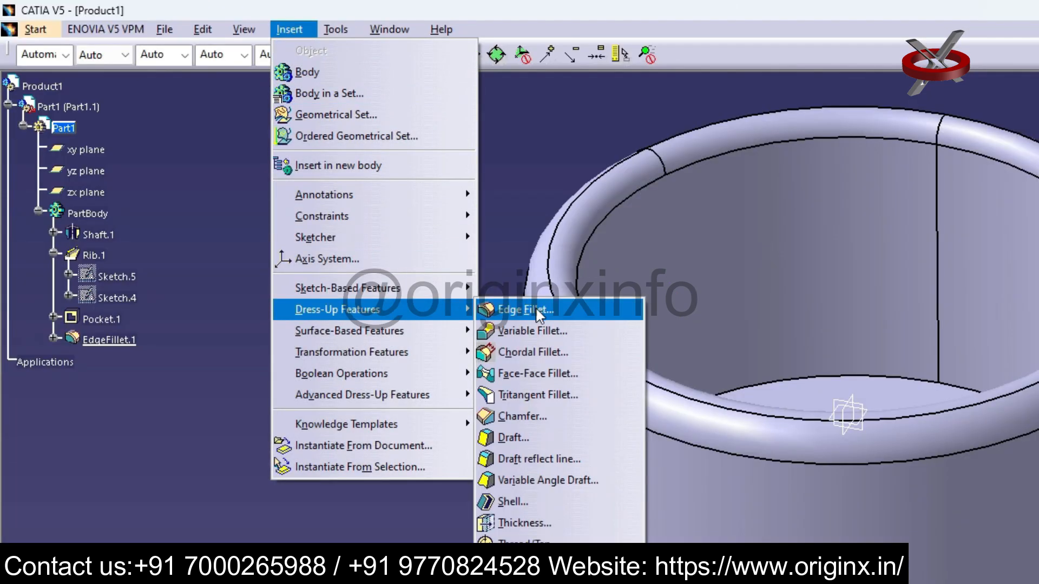
left_click(523, 314)
left_click(583, 158)
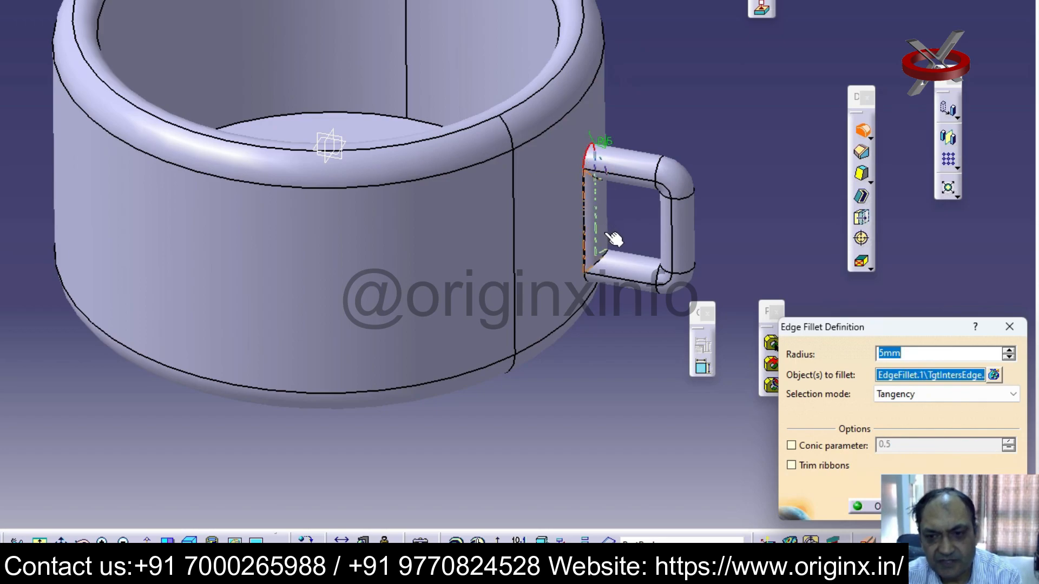
left_click_drag(869, 337, 806, 137)
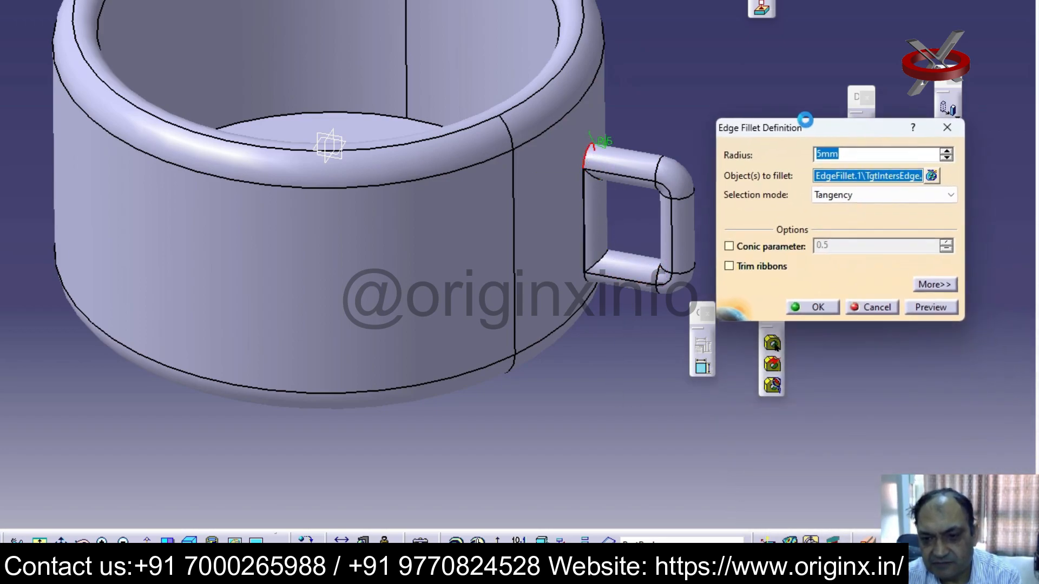
left_click(593, 284)
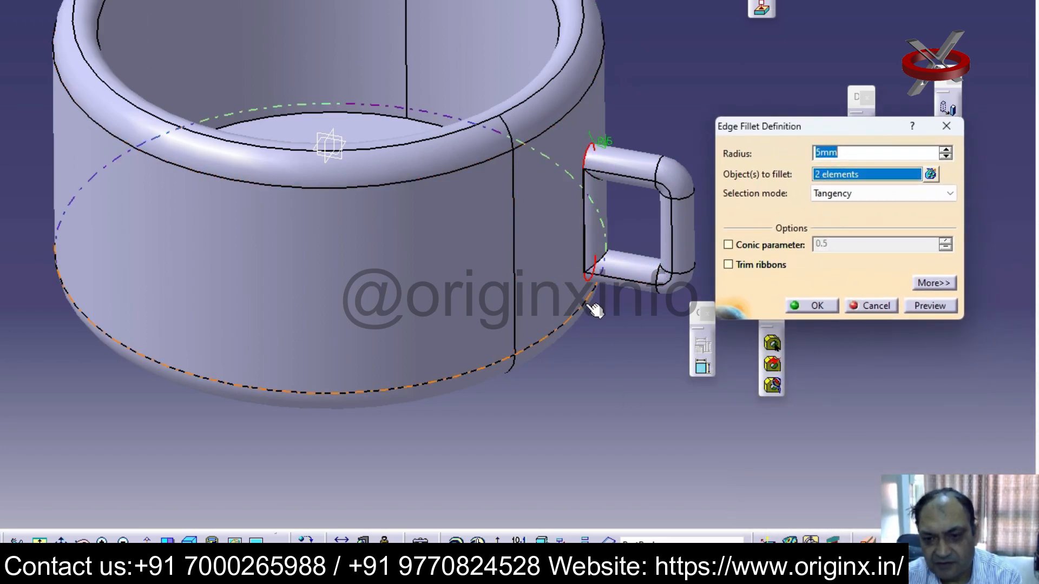
left_click(811, 306)
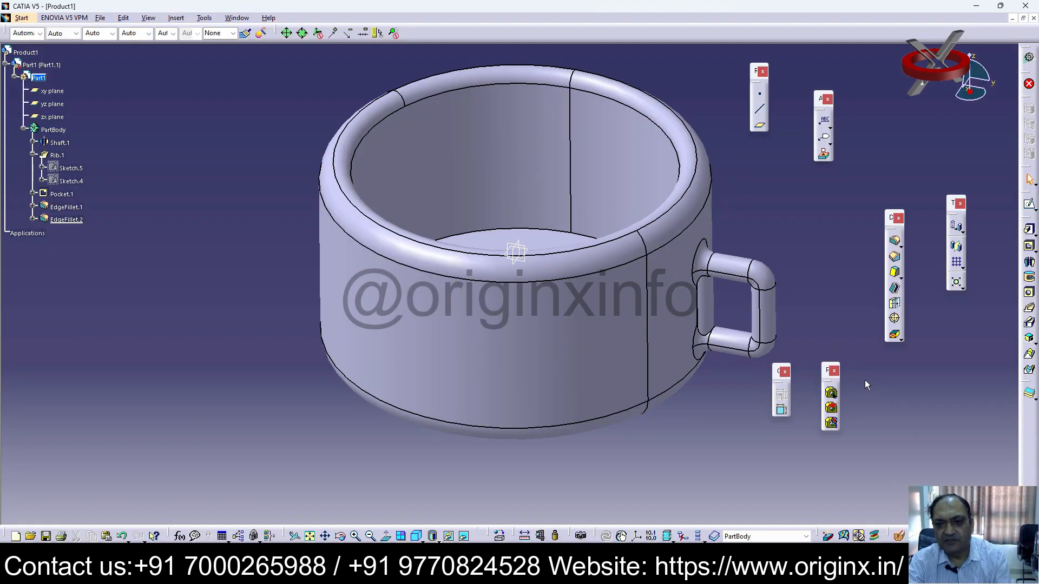
middle_click_drag(281, 277, 247, 322)
left_click(22, 18)
left_click(309, 111)
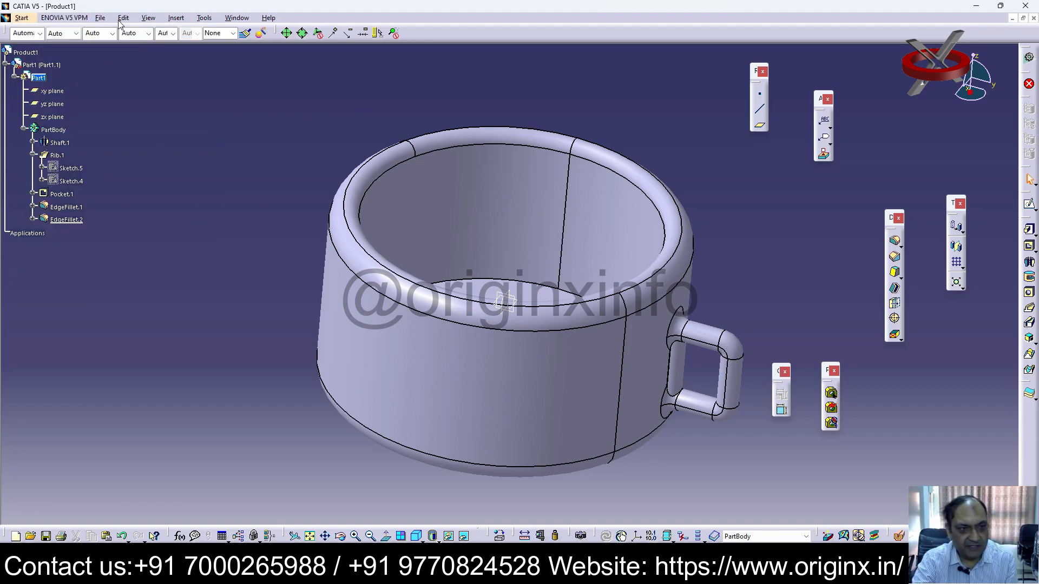
- Sketch an ellipse on the body's bottom face, centred on the origin, with its long half-axis about 160 mm perpendicular to the handle
middle_click_drag(599, 413, 582, 145)
middle_click_drag(475, 296, 533, 285)
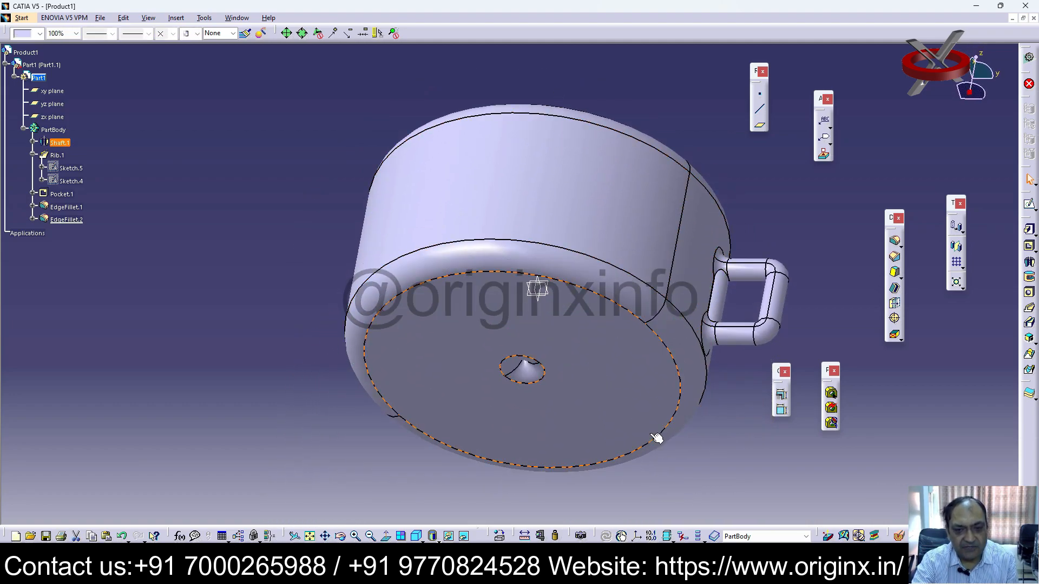
left_click(1029, 205)
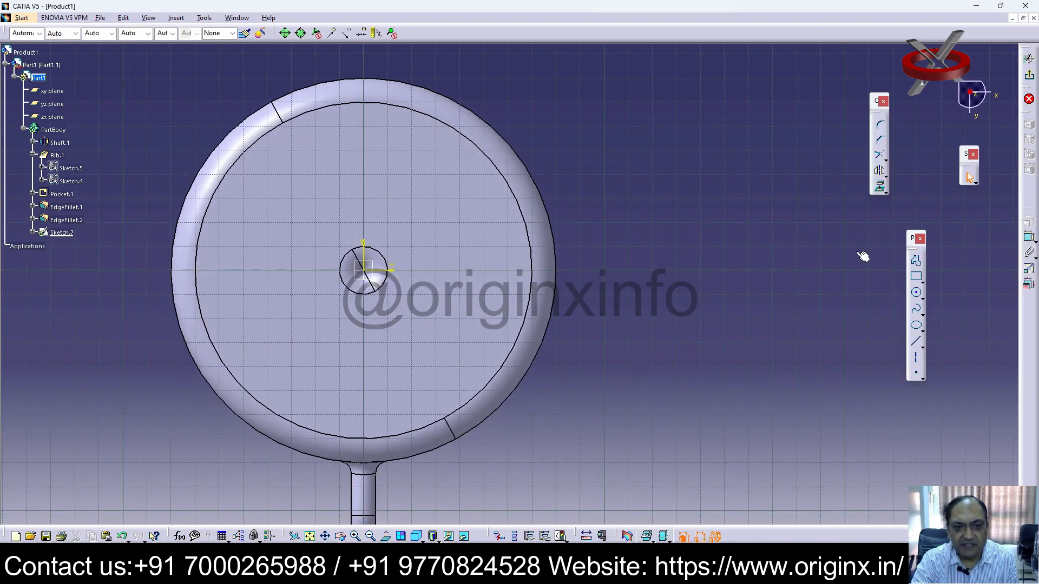
left_click(922, 297)
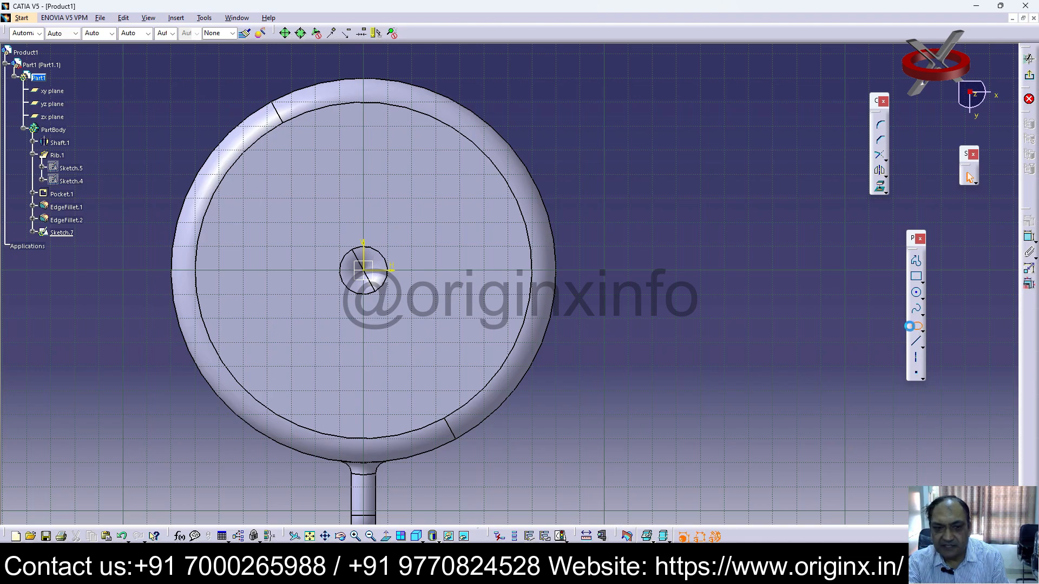
left_click(916, 327)
left_click(363, 269)
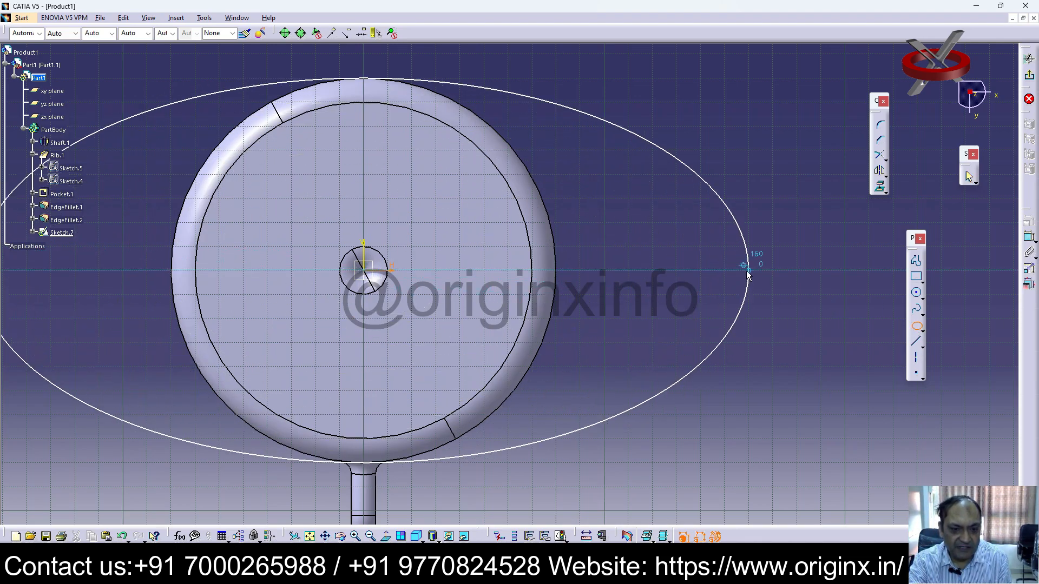
left_click(748, 269)
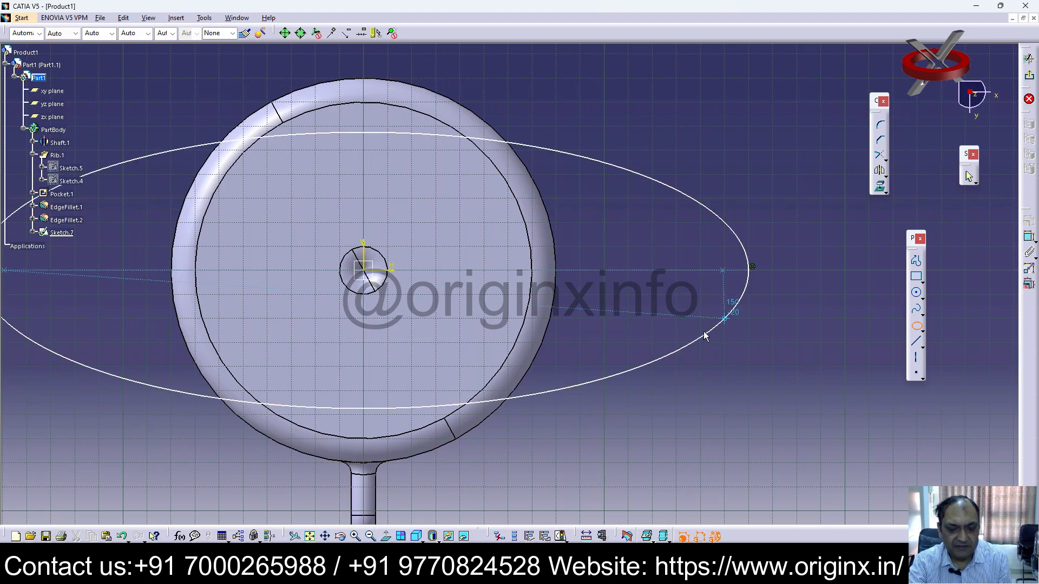
left_click(687, 389)
left_click(805, 444)
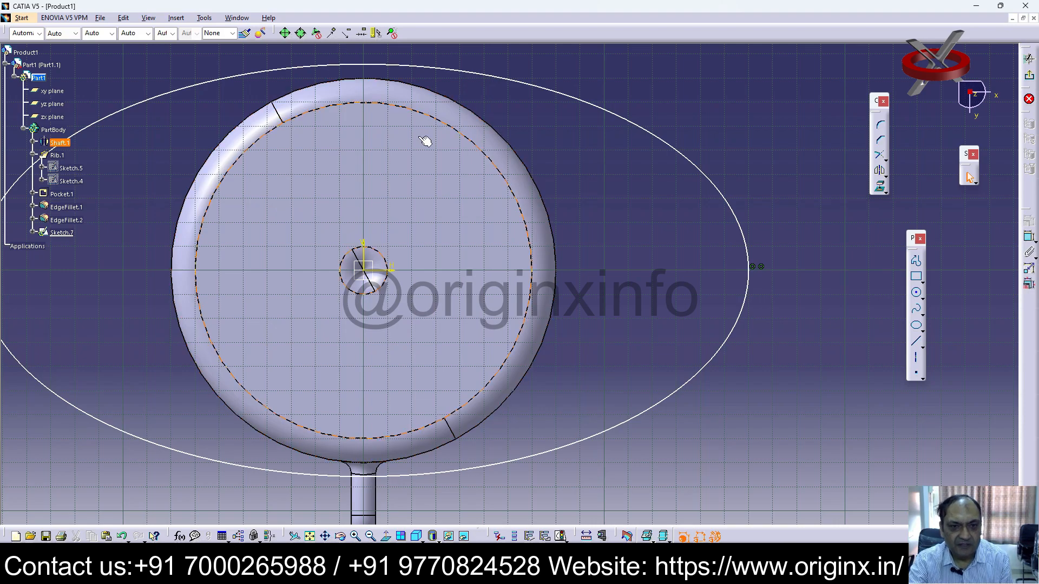
left_click(382, 65)
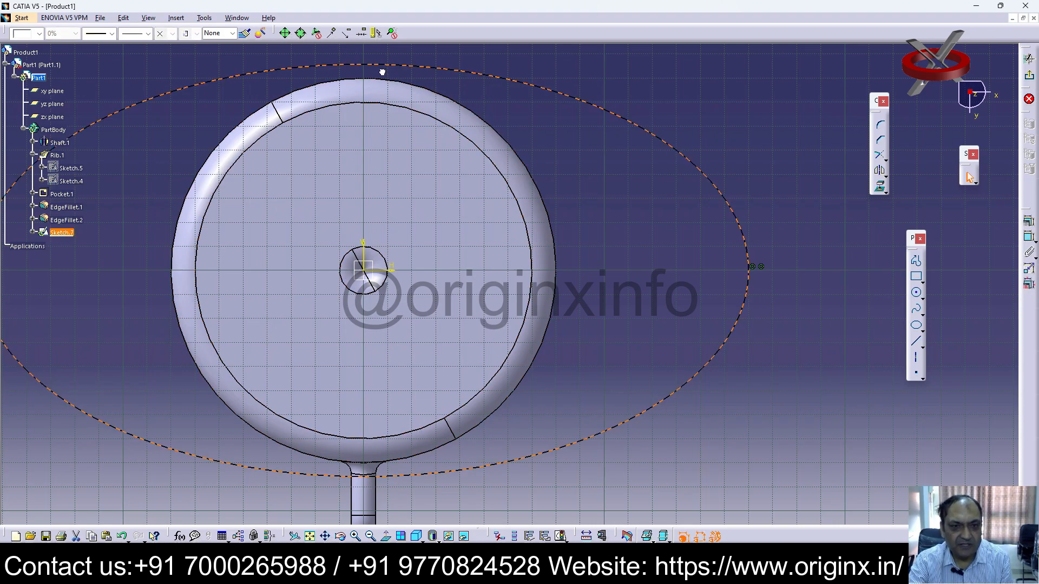
left_click(726, 119)
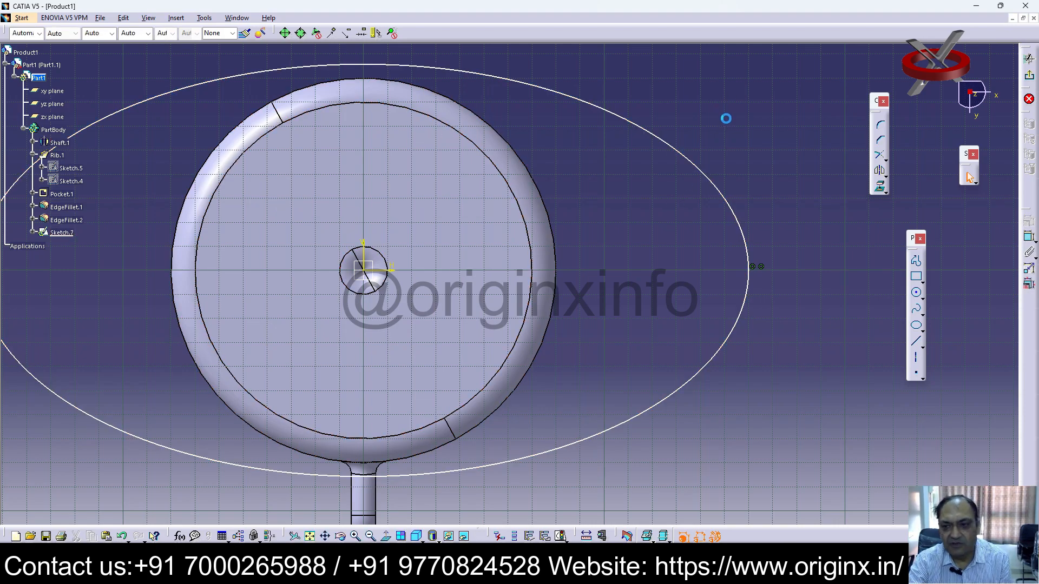
left_click(1029, 58)
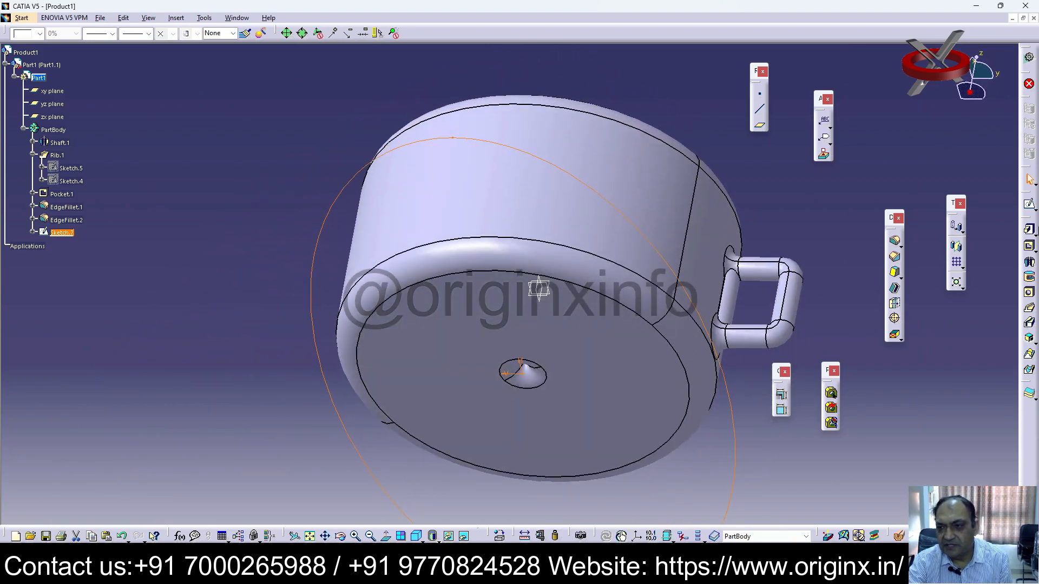
- Pad the ellipse sketch 19 mm to form a saucer beneath the cup
left_click(1028, 229)
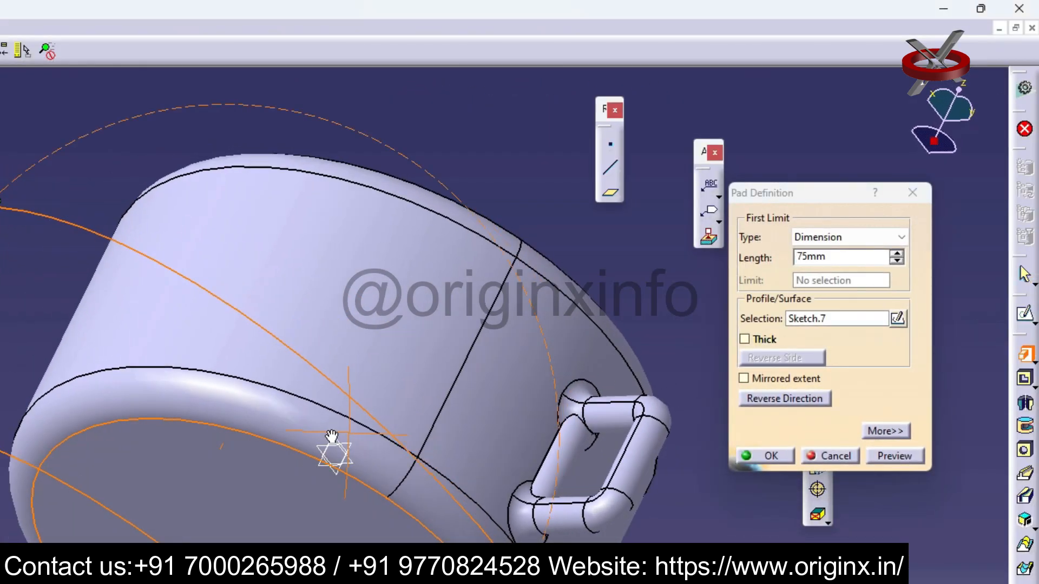
middle_click_drag(331, 437, 487, 400)
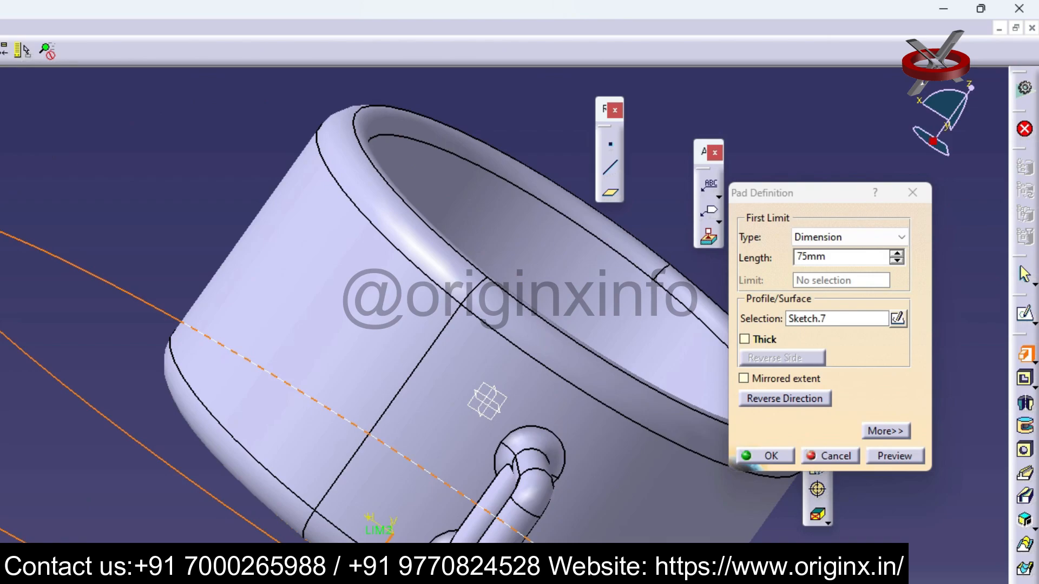
left_click(897, 261)
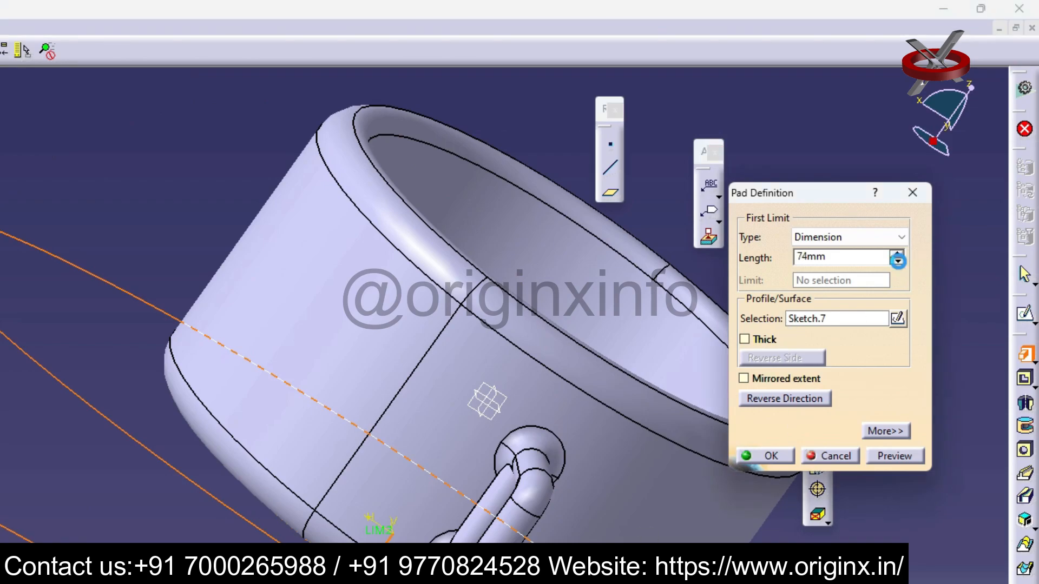
left_click_drag(897, 260, 898, 262)
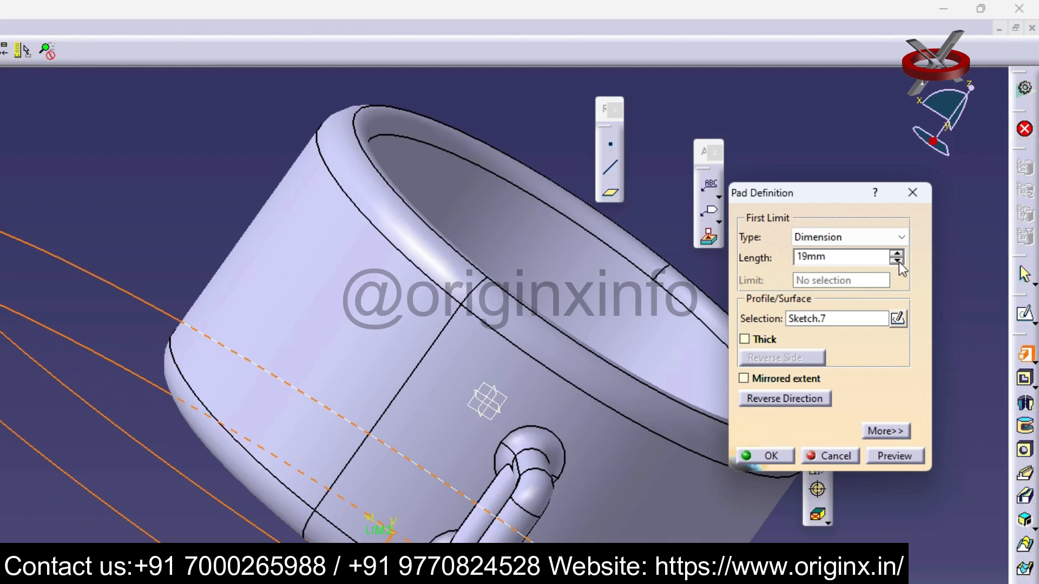
left_click(777, 459)
- Reopen the saucer pad's sketch and delete its ellipse
middle_click_drag(636, 541, 399, 398)
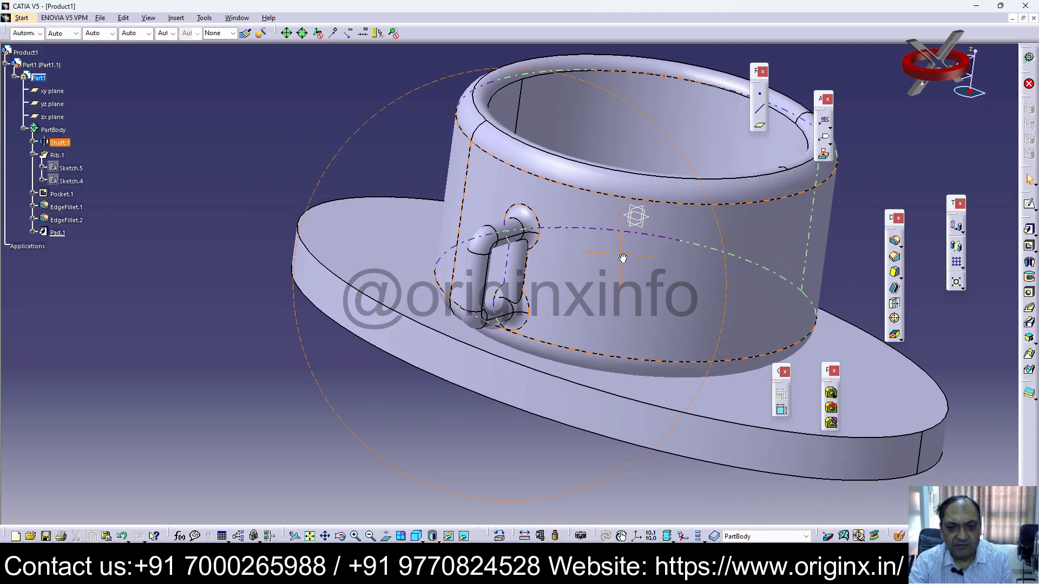
middle_click_drag(622, 258, 684, 269)
left_click(411, 96)
middle_click_drag(516, 265, 563, 407)
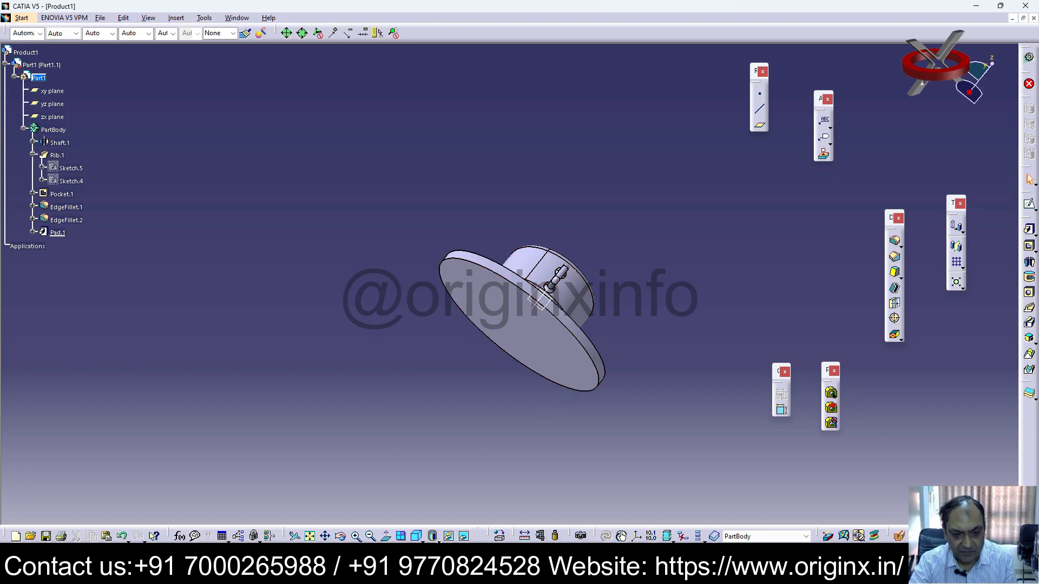
left_click(309, 536)
middle_click_drag(495, 376, 742, 476)
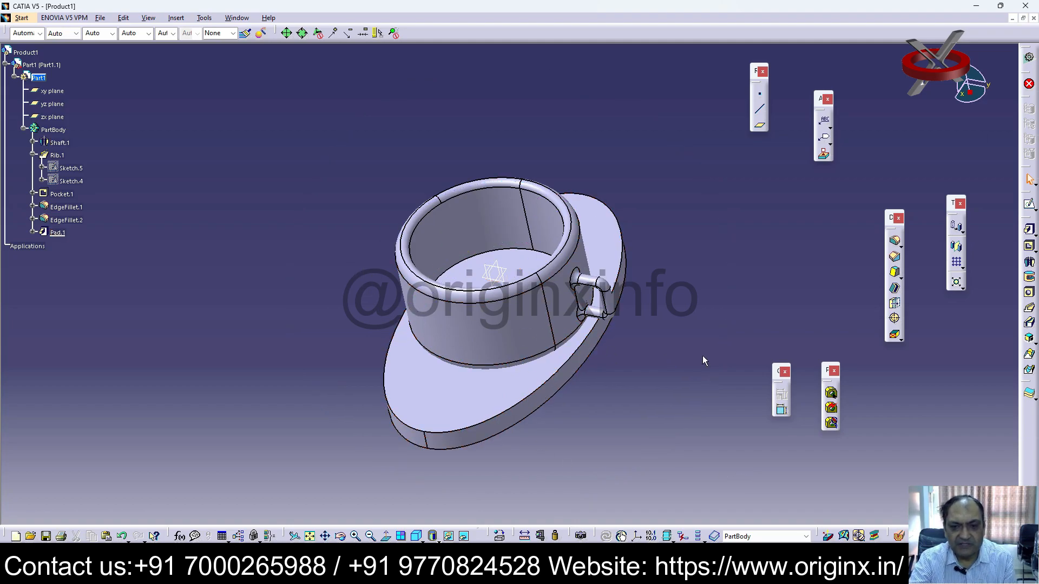
middle_click_drag(507, 418, 504, 397)
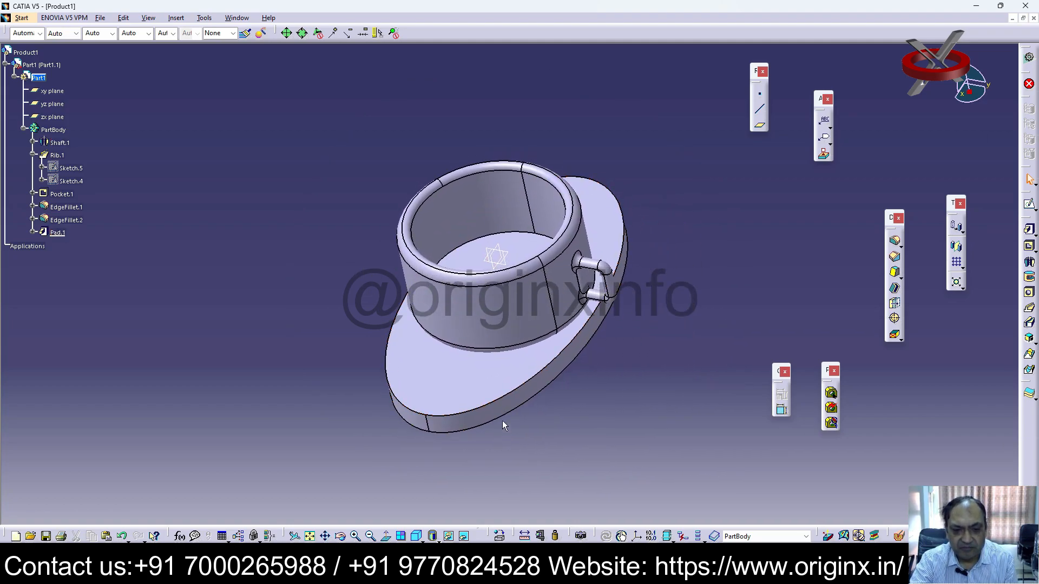
left_click(35, 232)
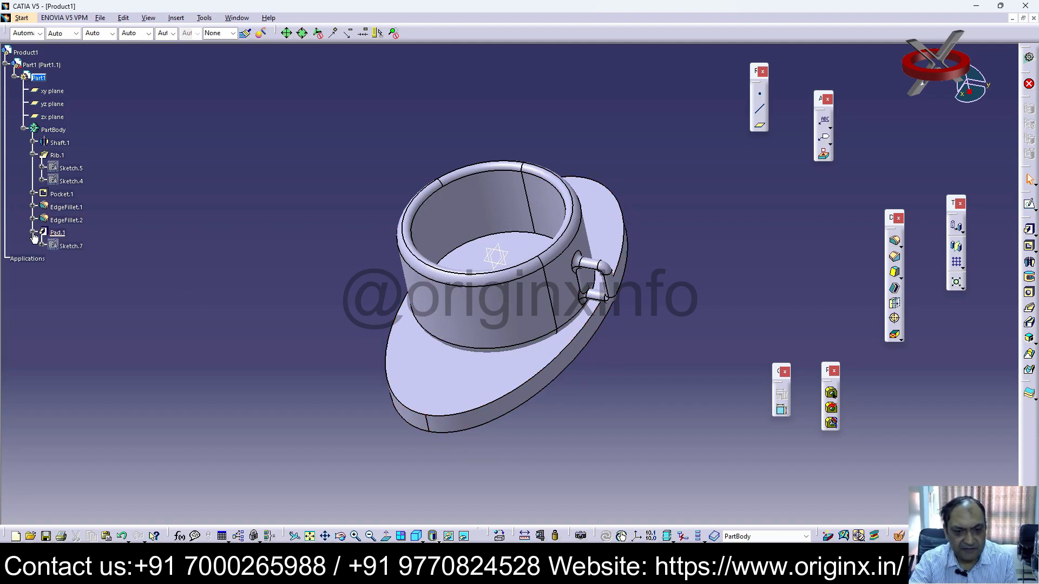
double_click(79, 247)
left_click(541, 190)
key("Delete")
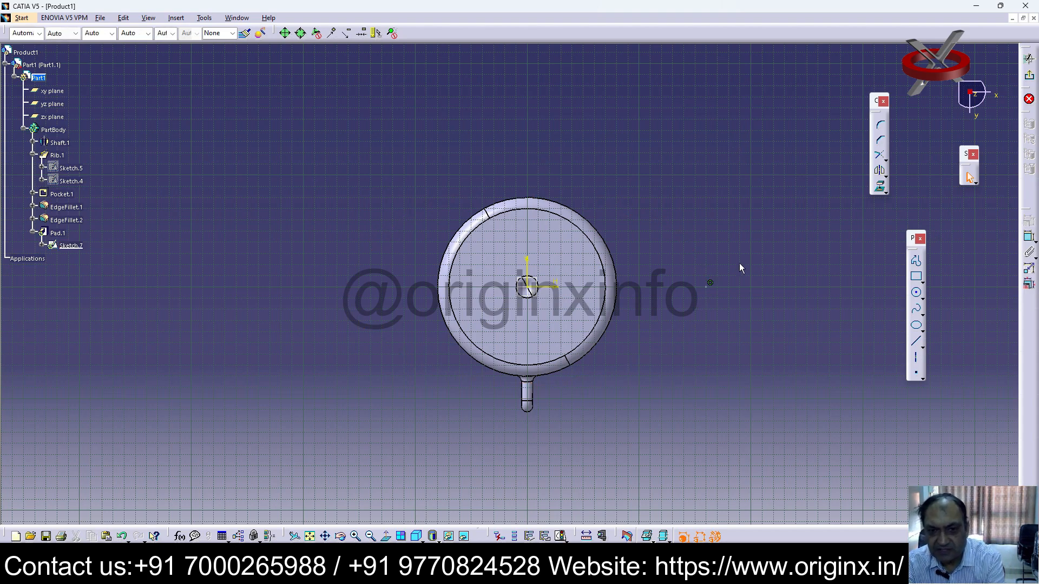
- Sketch a new ellipse centred on the origin, with its long half-axis about 160 mm in line with the handle and its sides outside the body
left_click(922, 330)
left_click(528, 286)
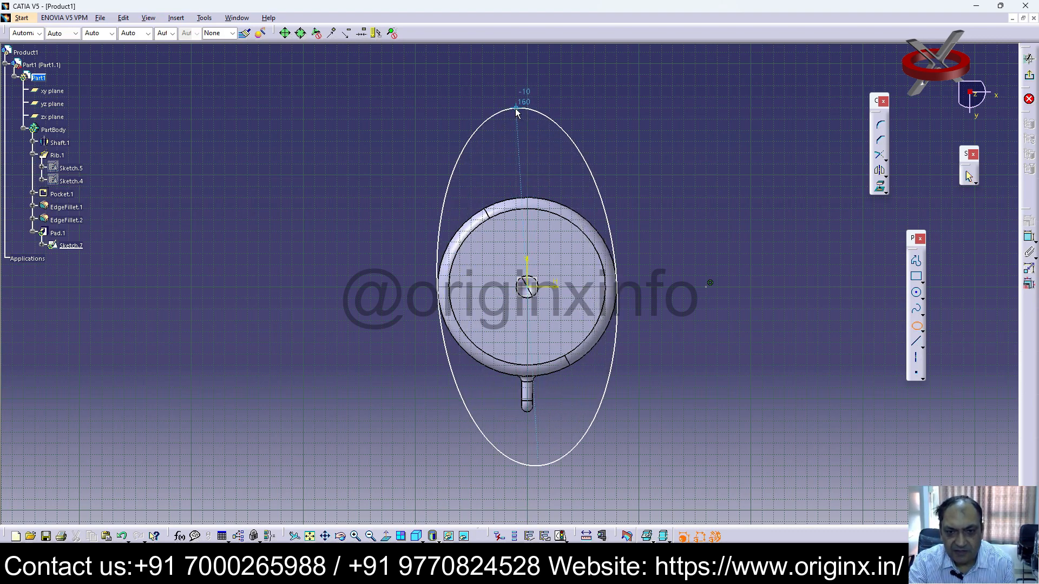
left_click(530, 105)
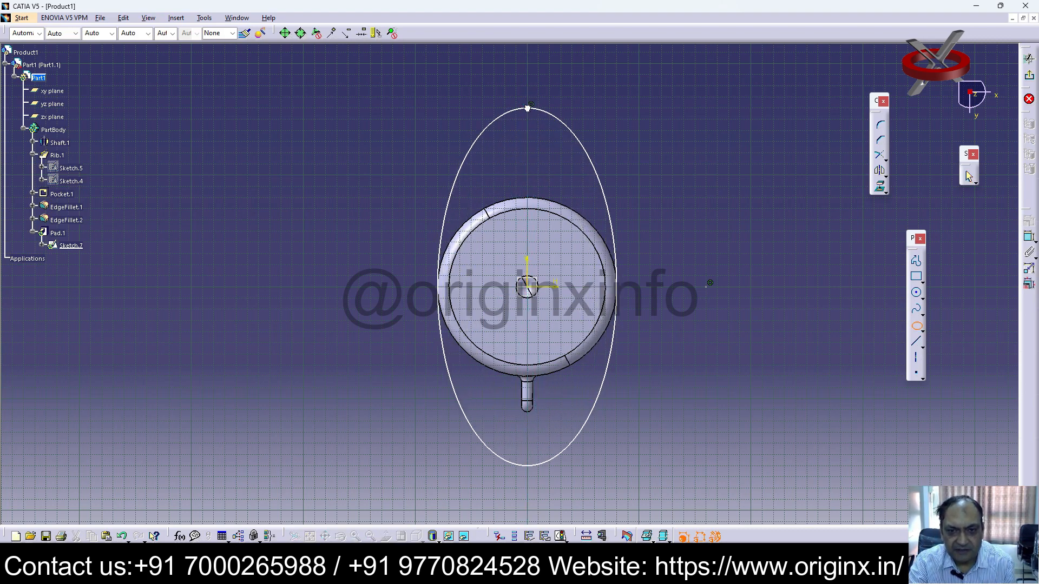
left_click(452, 182)
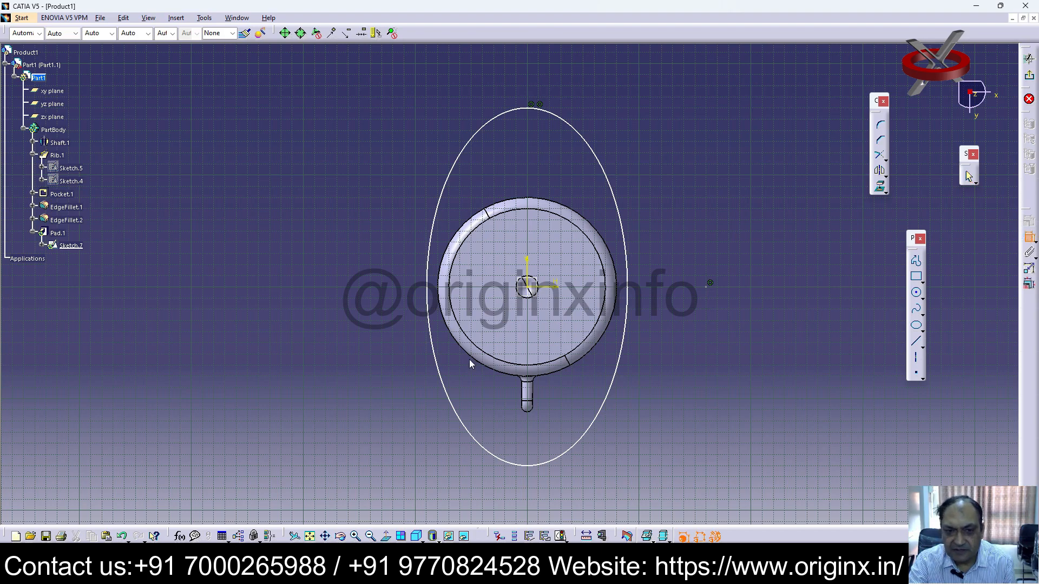
- Set the gap between the ellipse's long side and the body's outer edge to 5 mm
double_click(433, 313)
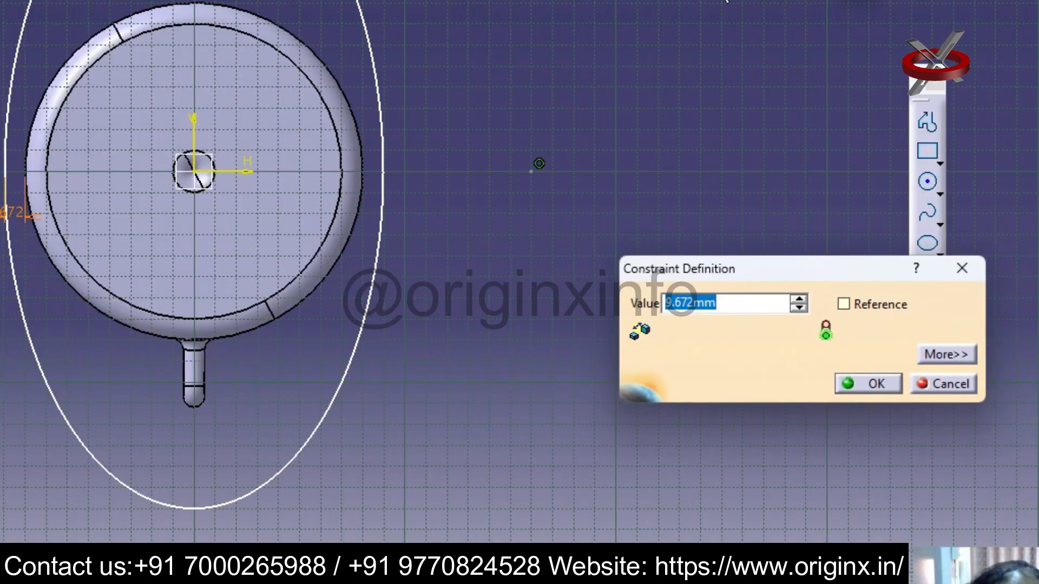
type("5")
key("Return")
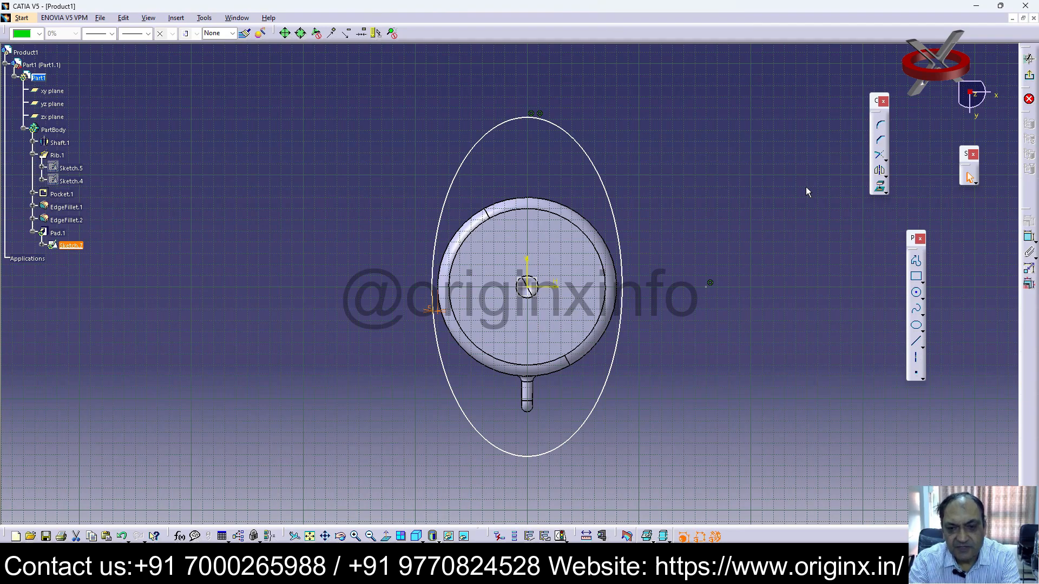
left_click(765, 226)
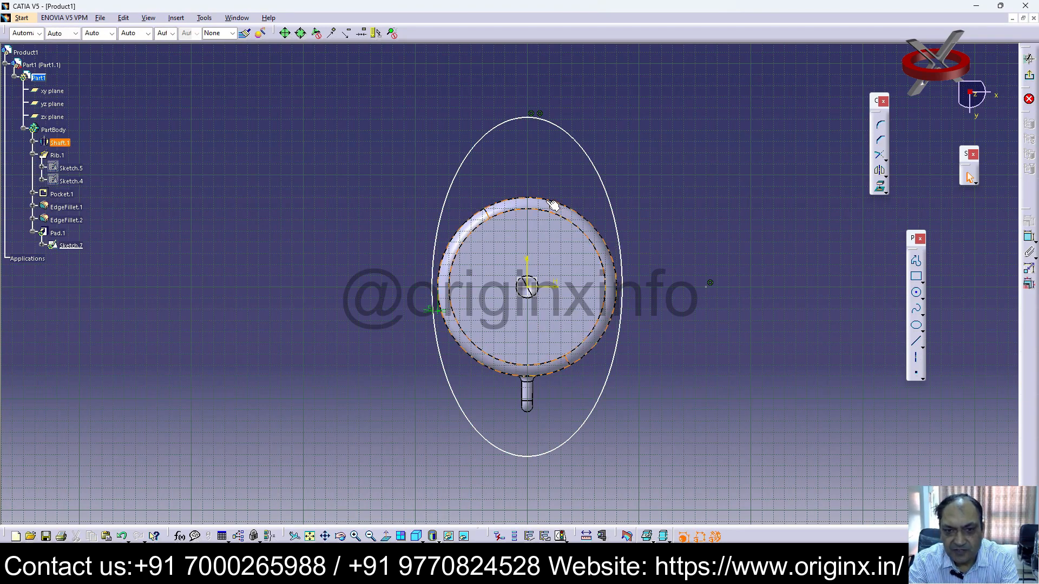
- Dimension the gap between the ellipse's end opposite the handle and the body's outer edge at 50 mm, and exit the sketch
left_click(543, 118)
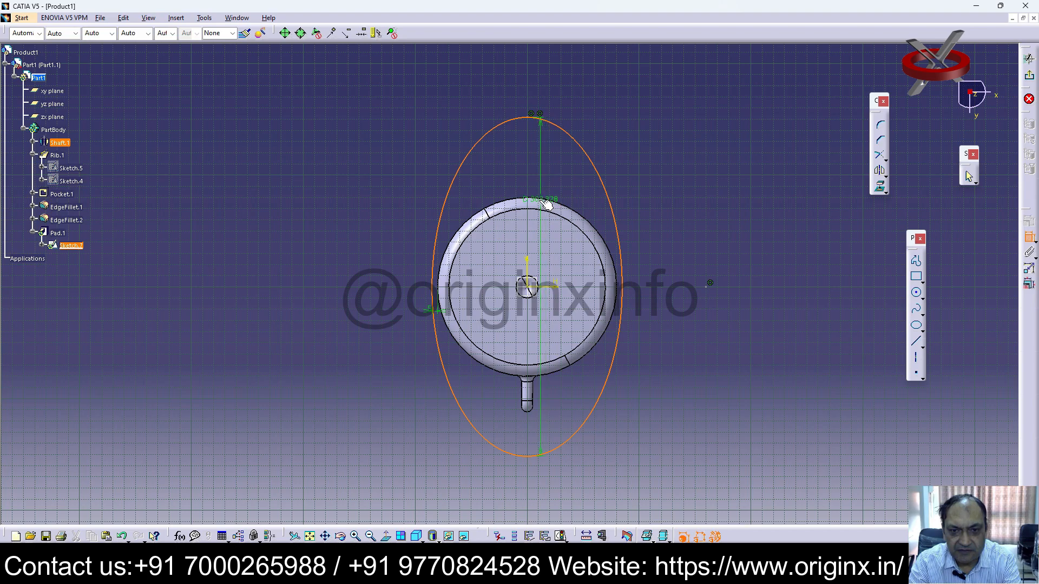
key("Escape")
left_click(561, 129)
left_click(521, 202)
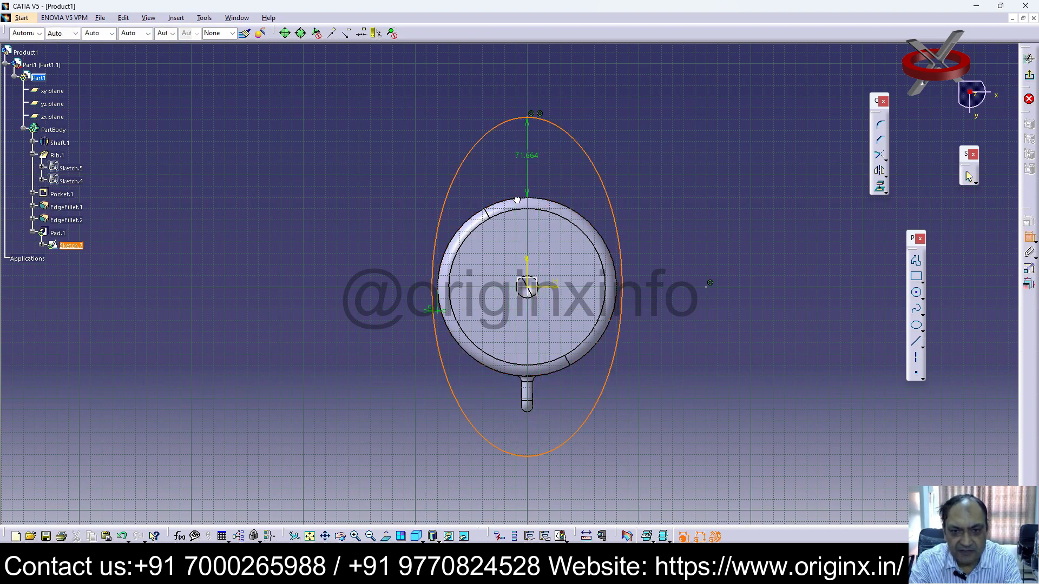
left_click(528, 168)
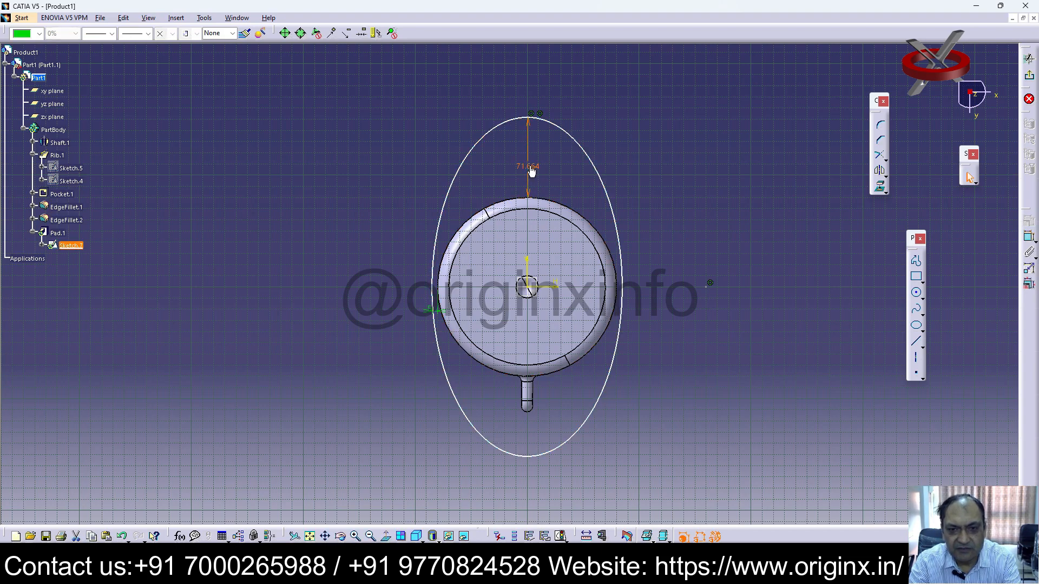
double_click(528, 168)
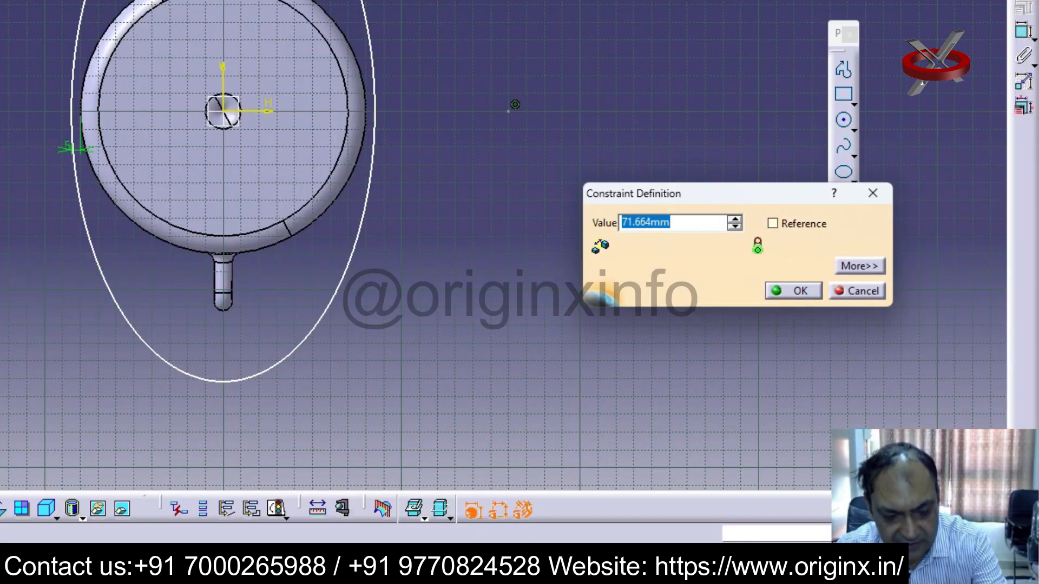
type("50")
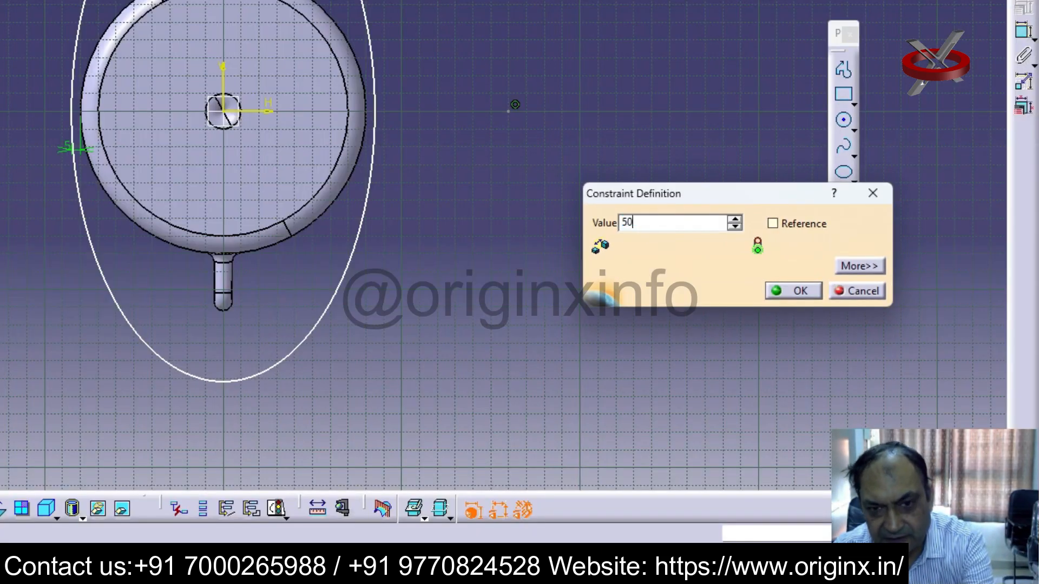
key("Return")
left_click(702, 312)
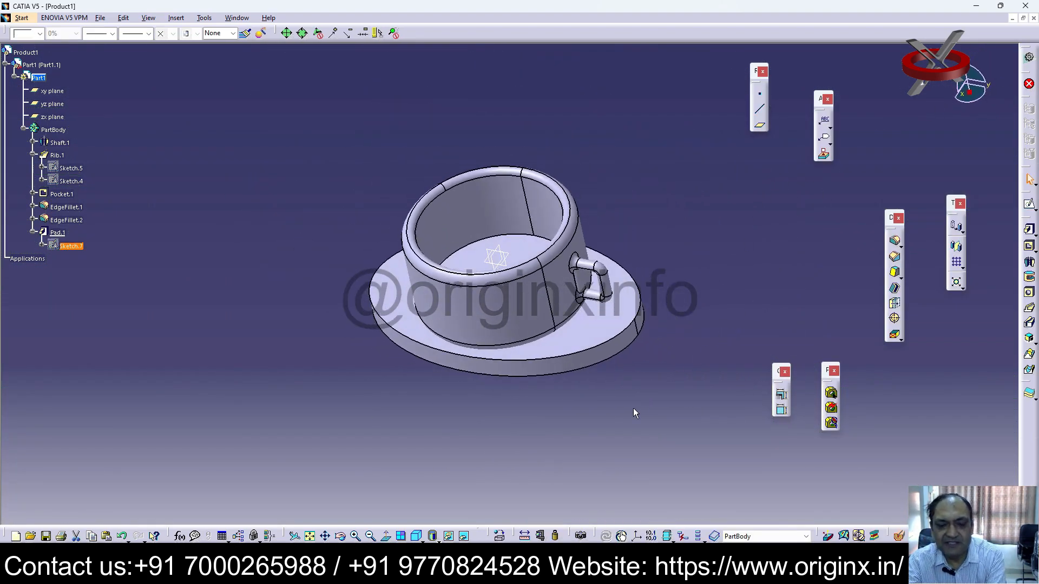
- Save the part as a CATPart named 21 in the catia tutorials folder
middle_click_drag(631, 391, 707, 332)
left_click(100, 17)
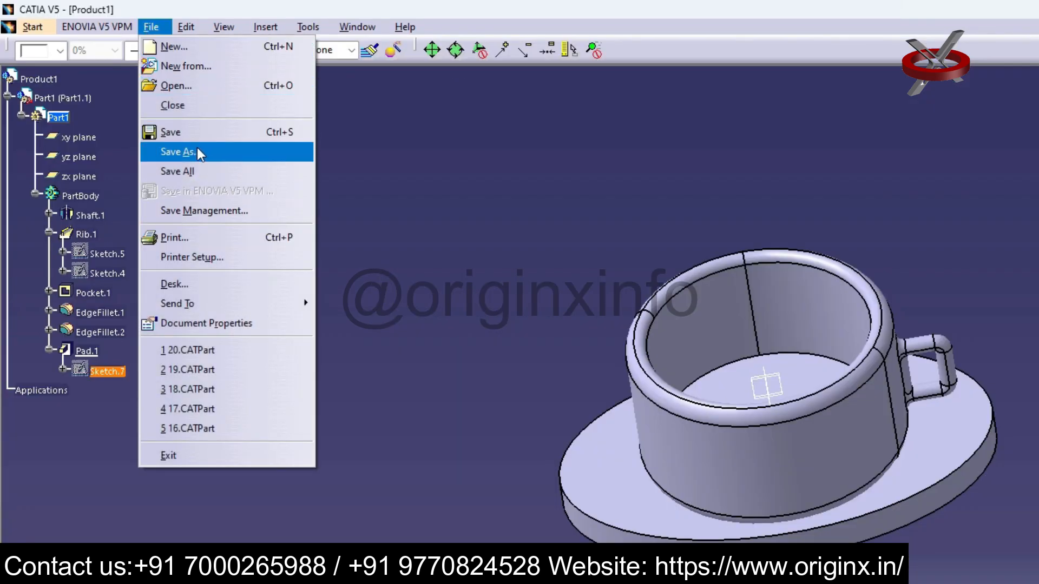
left_click(200, 154)
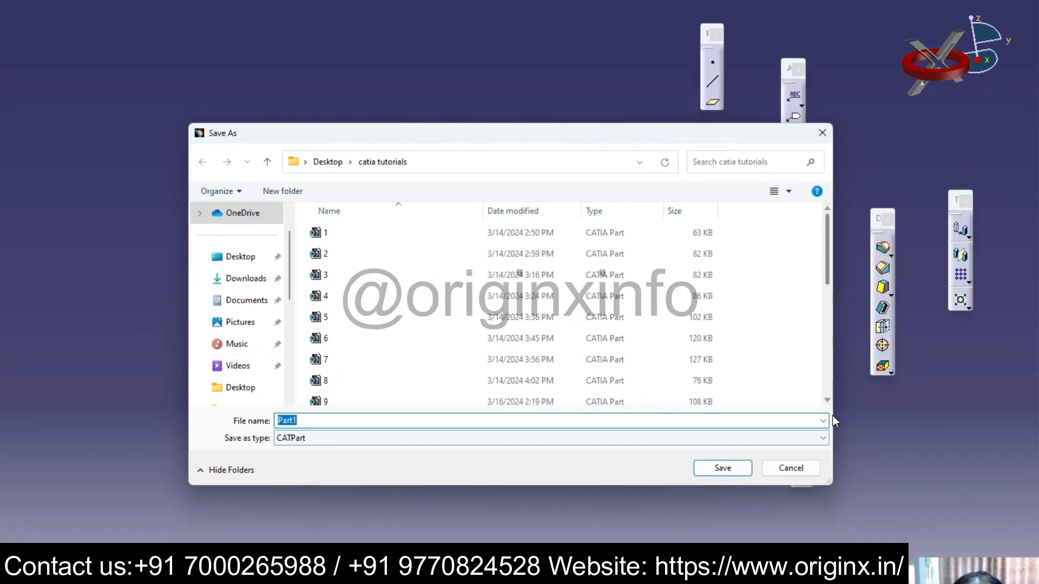
type("21")
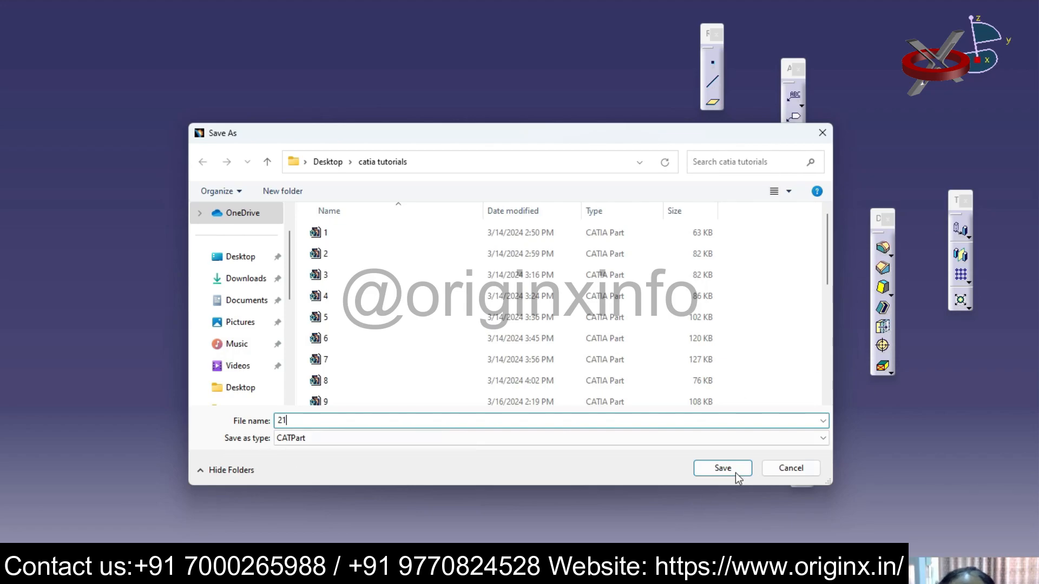
left_click(737, 475)
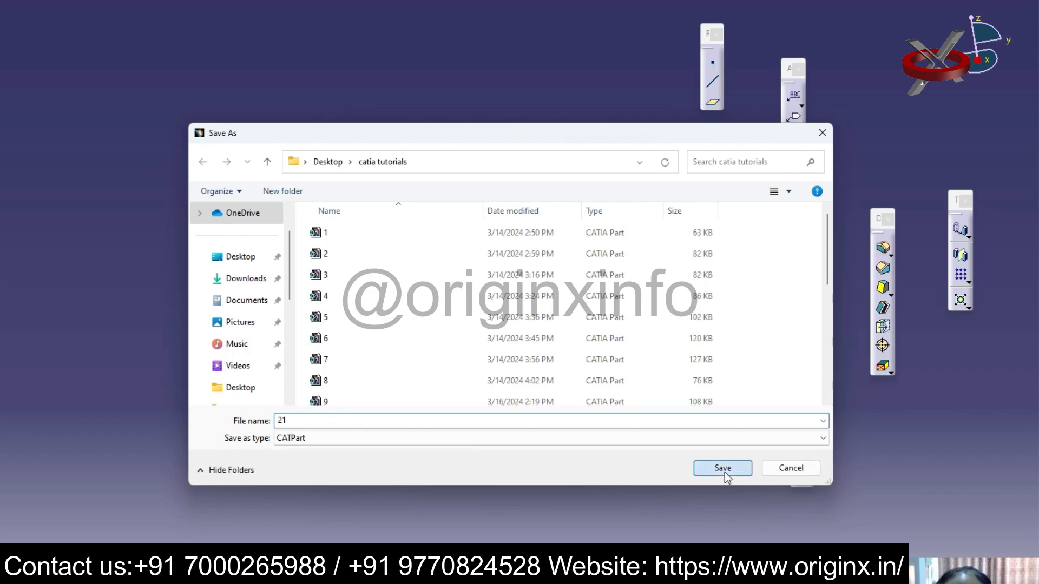
- Create a new document of type Part and accept the default new-part settings
left_click(457, 353)
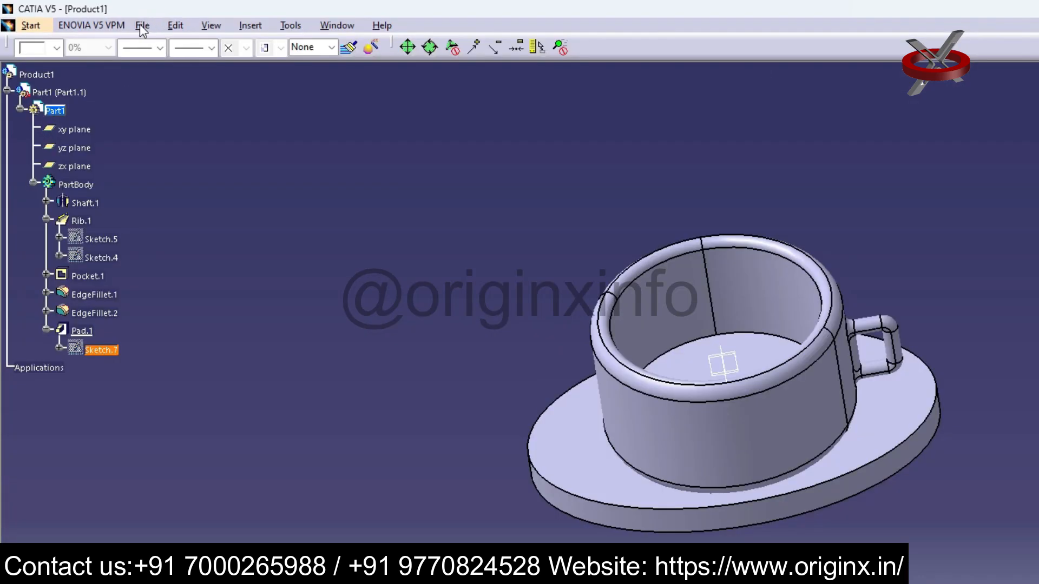
left_click(100, 17)
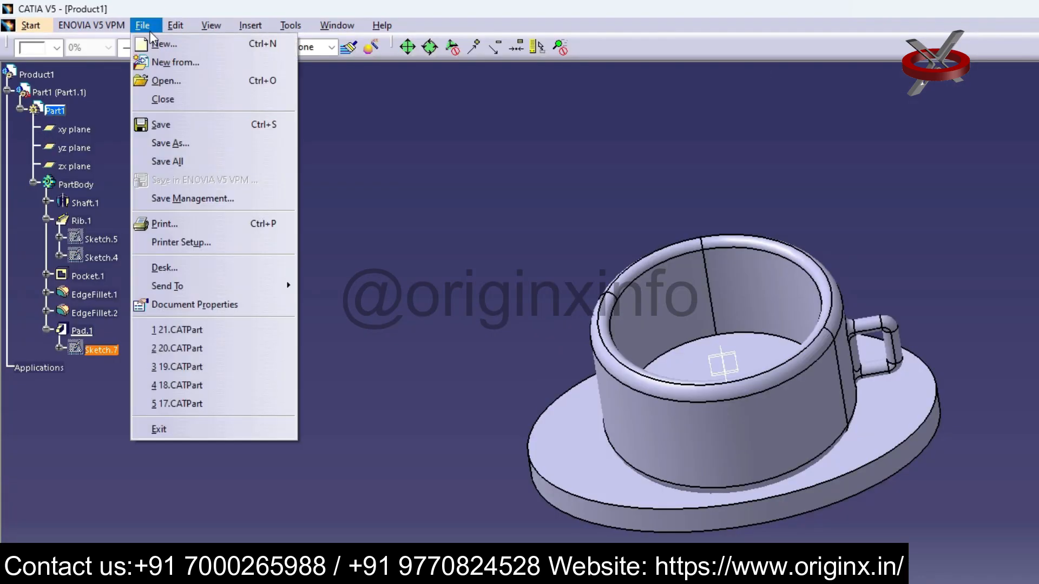
left_click(113, 28)
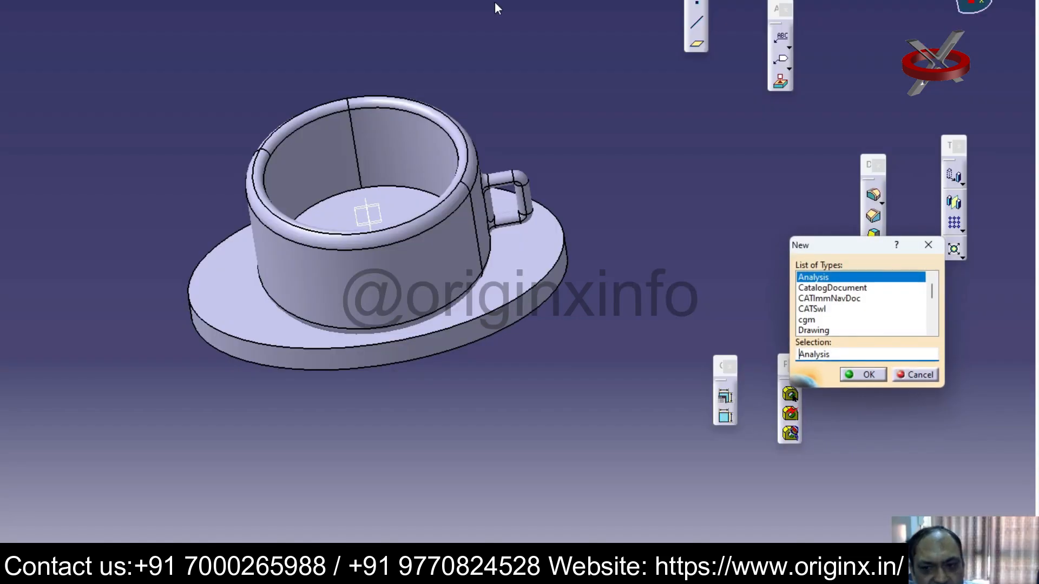
left_click(931, 319)
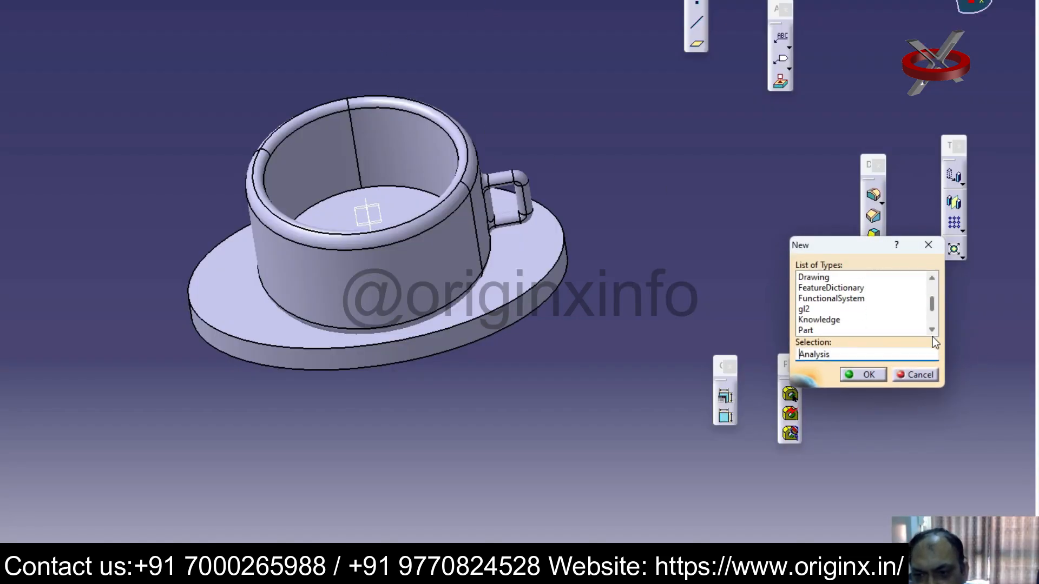
left_click(806, 331)
left_click(869, 376)
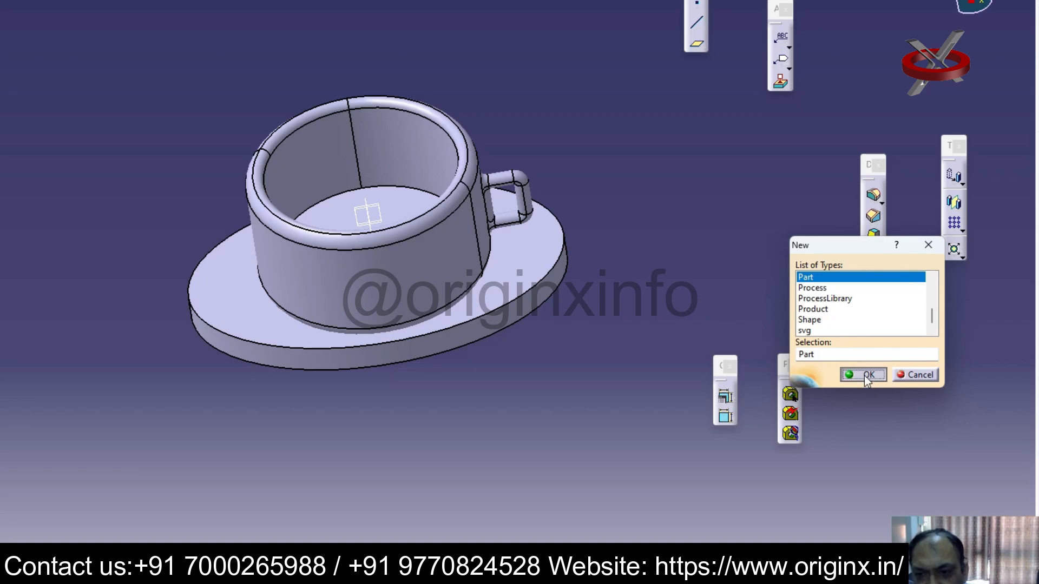
left_click(612, 412)
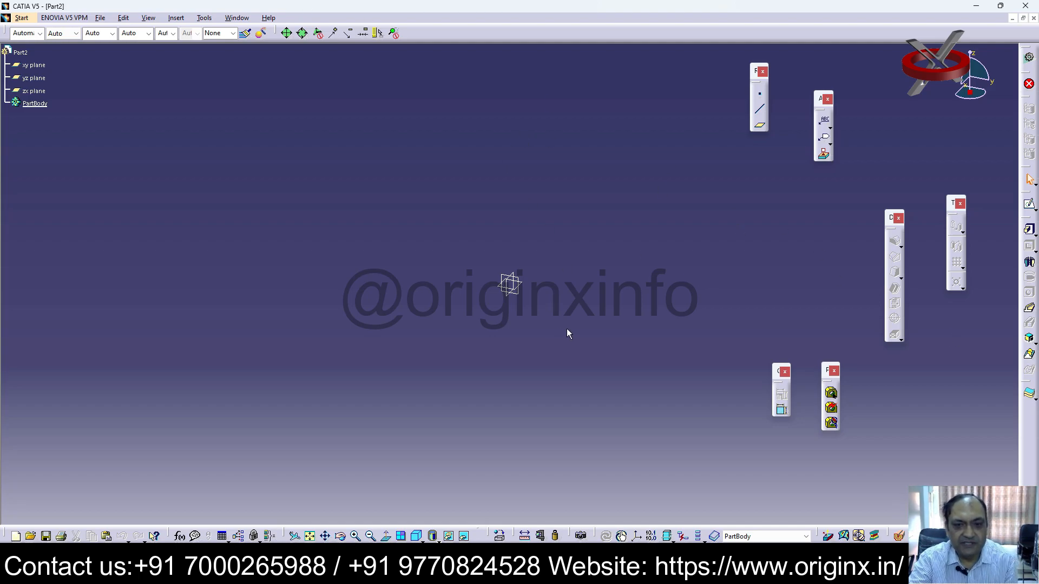
- On the yz plane, sketch an upright rectangle about 20 by 80 mm from the origin and an adjoining flat one about 100 by 20 mm
left_click(37, 79)
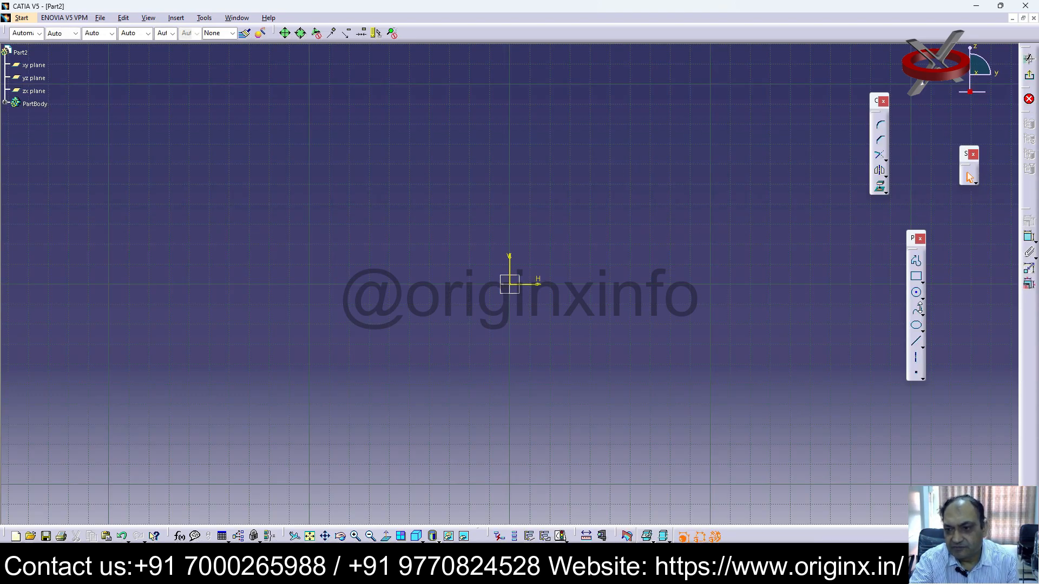
left_click(916, 277)
left_click(509, 283)
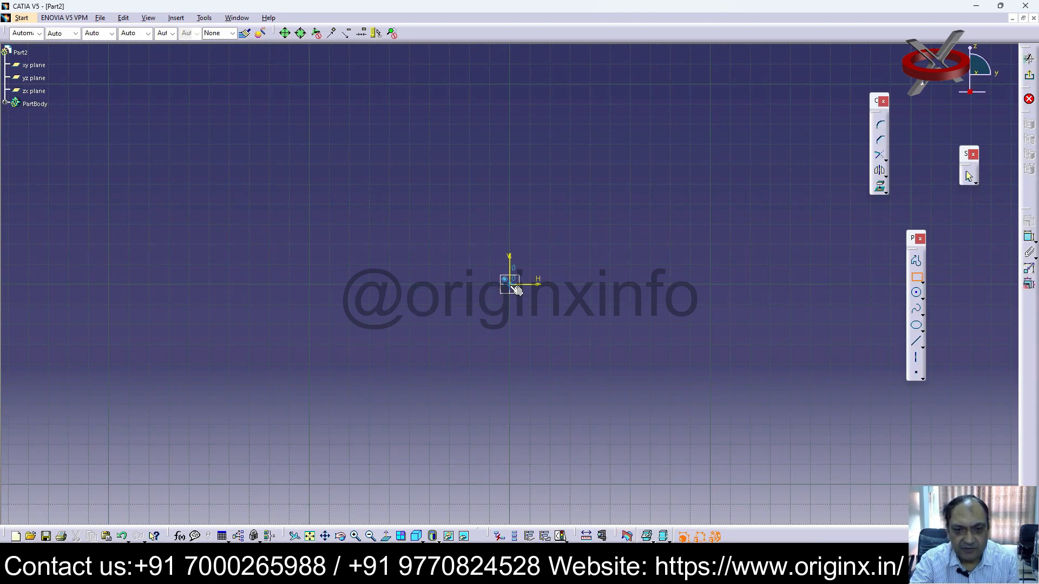
left_click(550, 124)
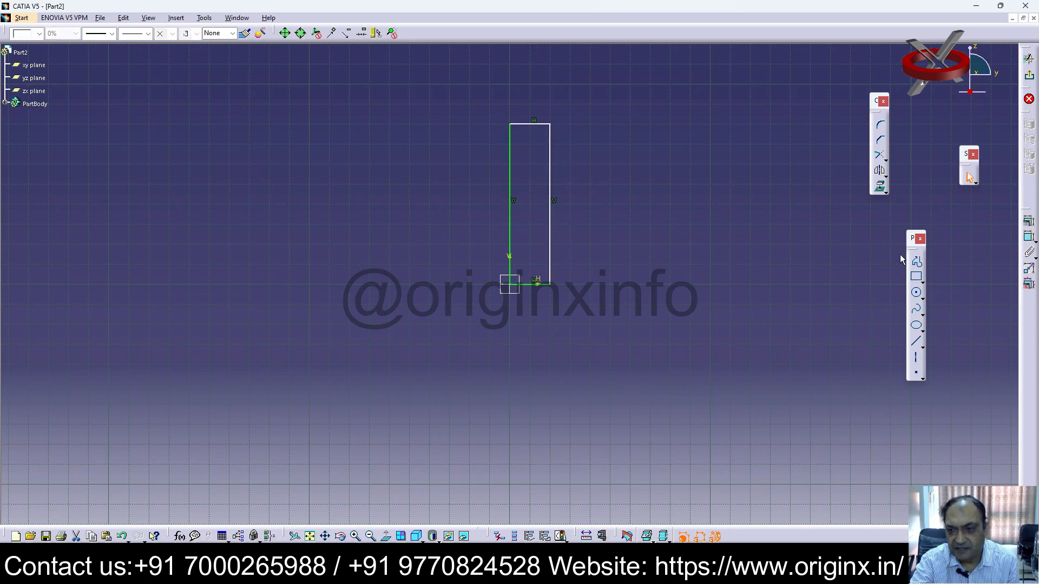
left_click(916, 277)
left_click(550, 284)
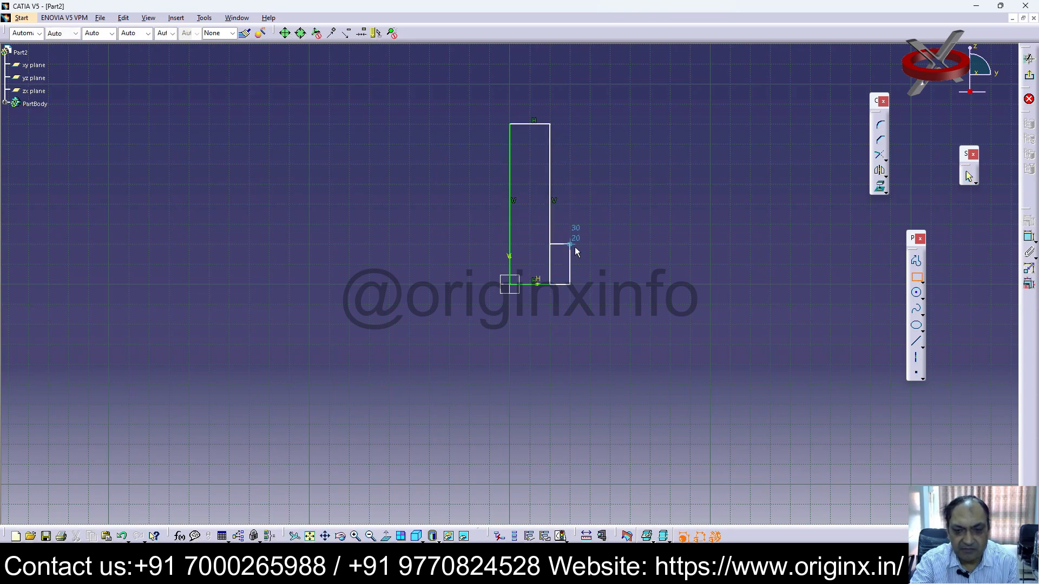
left_click(760, 243)
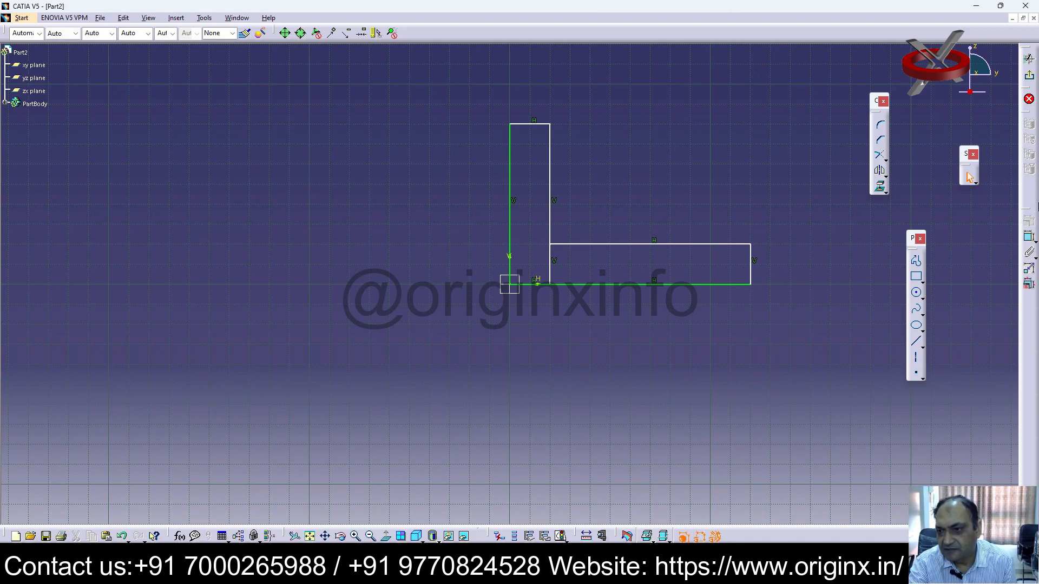
- Quick Trim the shared vertical segment between the two rectangles to leave a single L-shaped profile
key("ctrl+a")
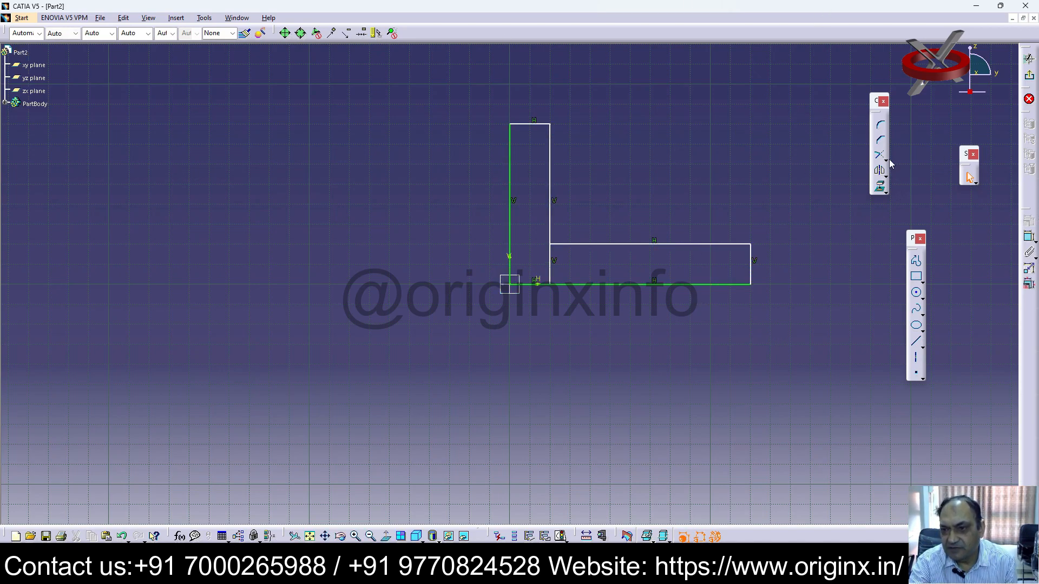
left_click(886, 159)
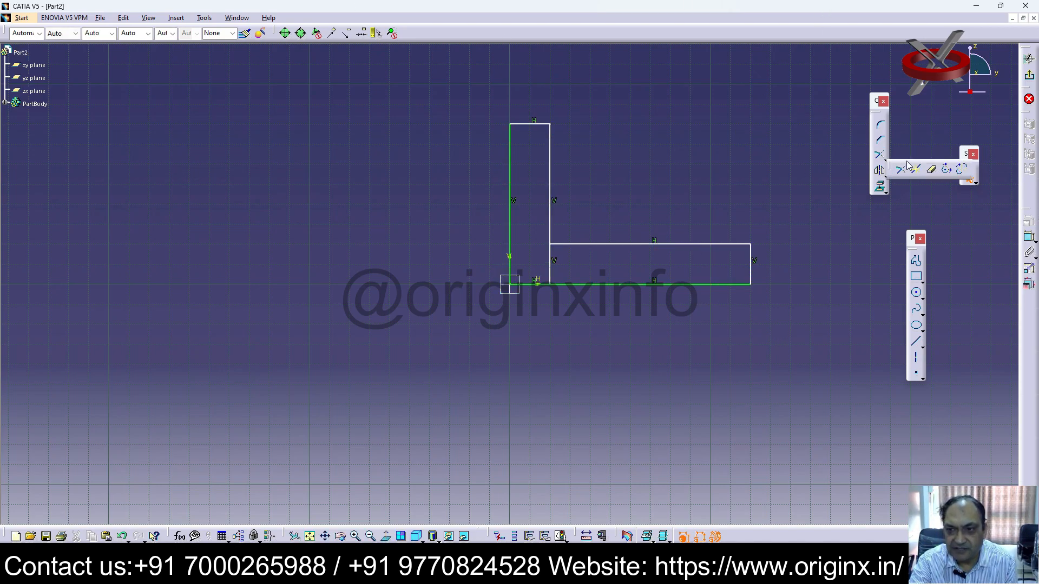
left_click(931, 169)
left_click(550, 262)
left_click(651, 339)
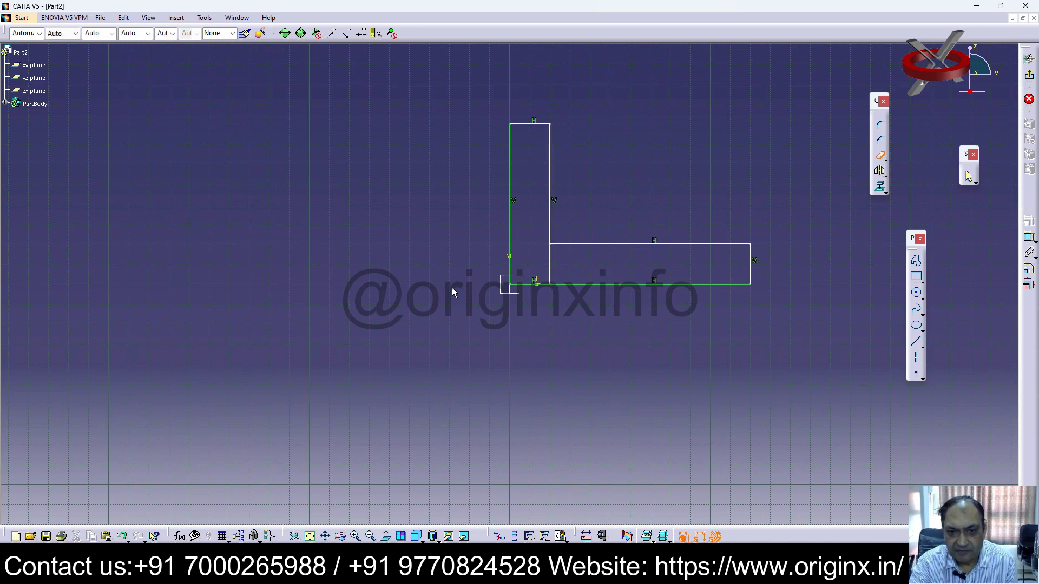
left_click(552, 262)
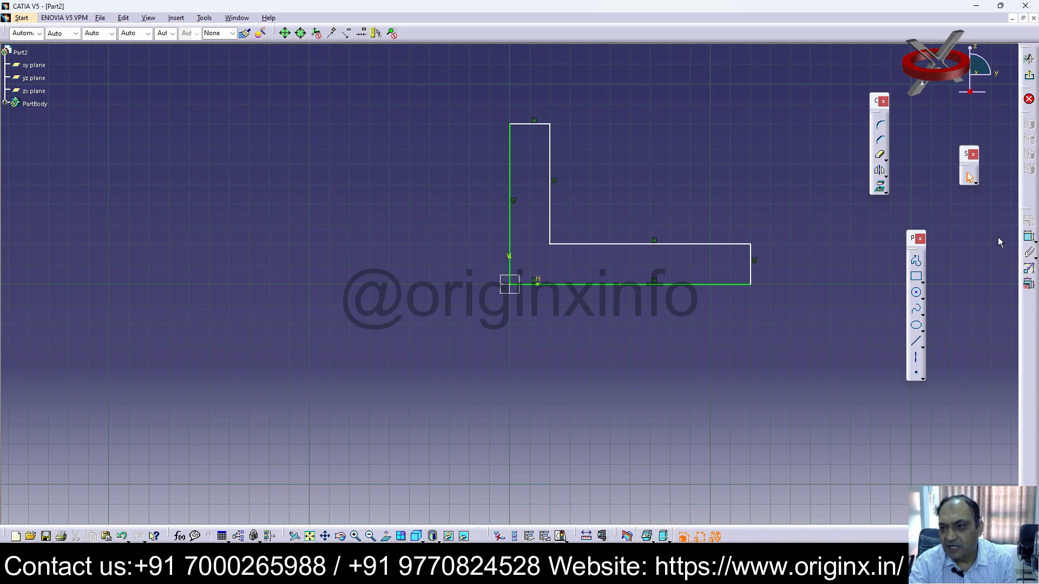
- Dimension the L profile's overall height and the thickness of its horizontal leg
left_click(1028, 241)
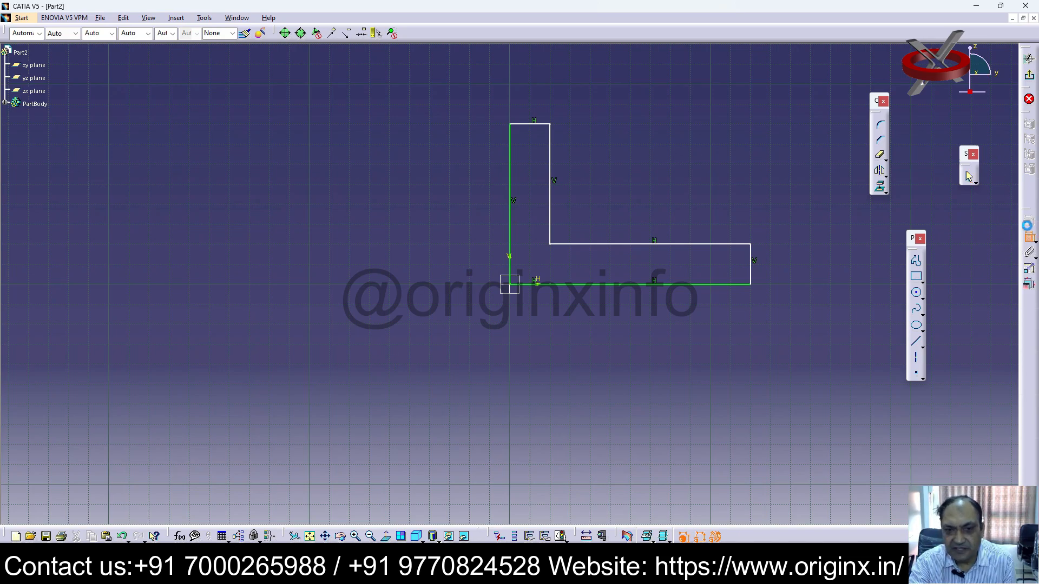
left_click(559, 285)
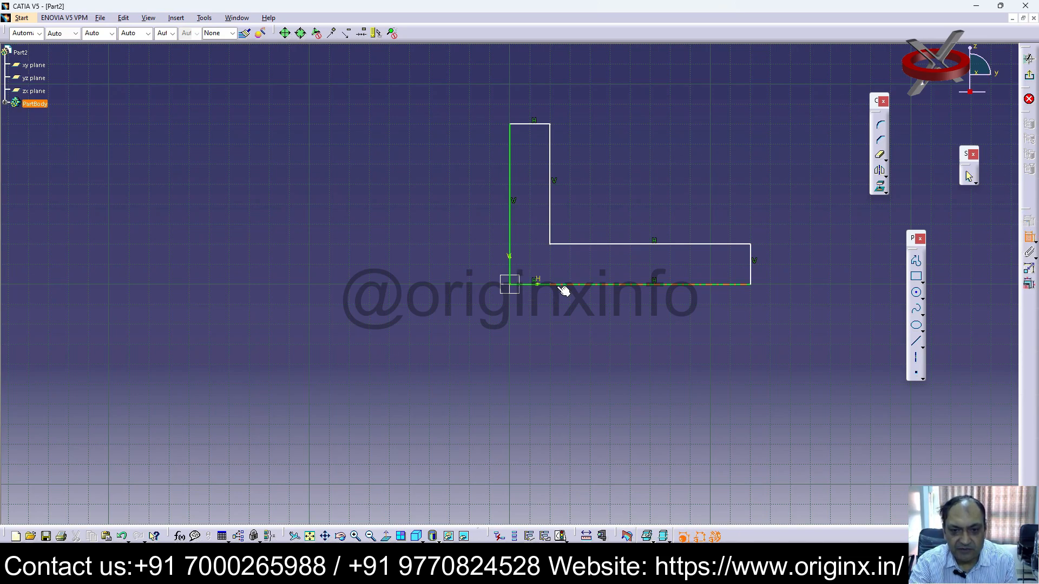
left_click(533, 125)
left_click(491, 198)
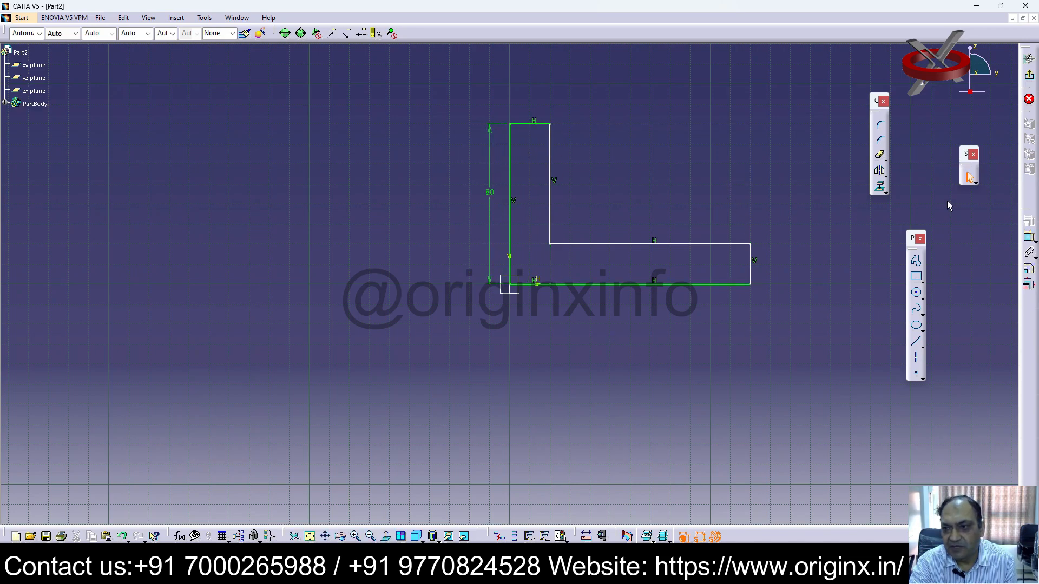
left_click(1029, 239)
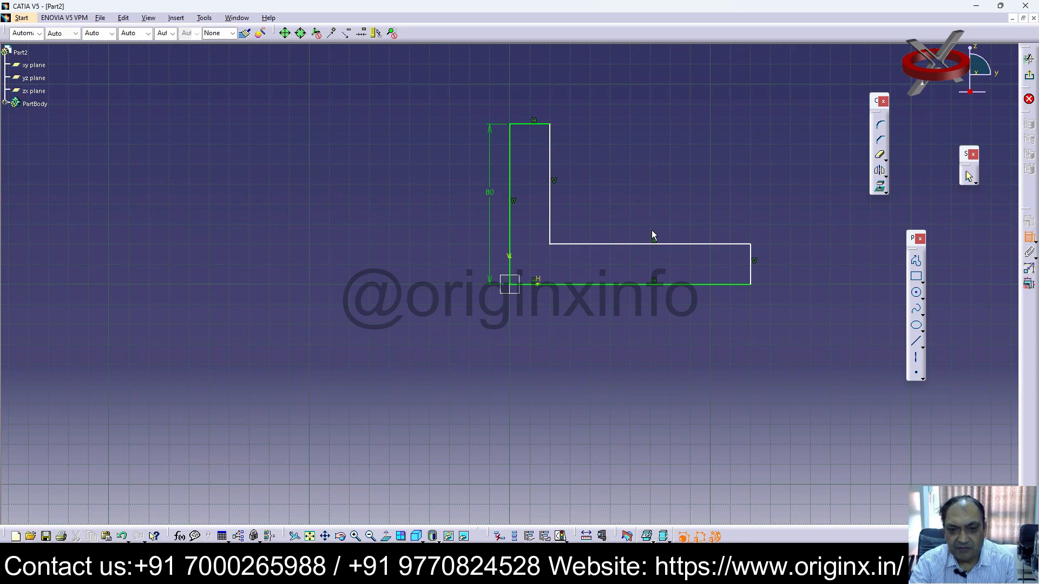
left_click(674, 244)
left_click(697, 284)
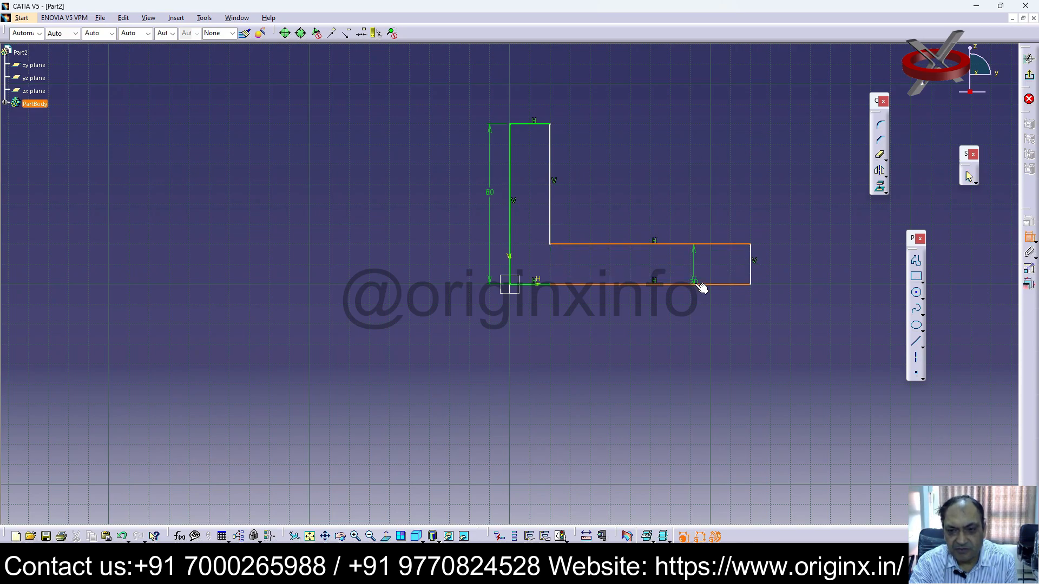
left_click(776, 272)
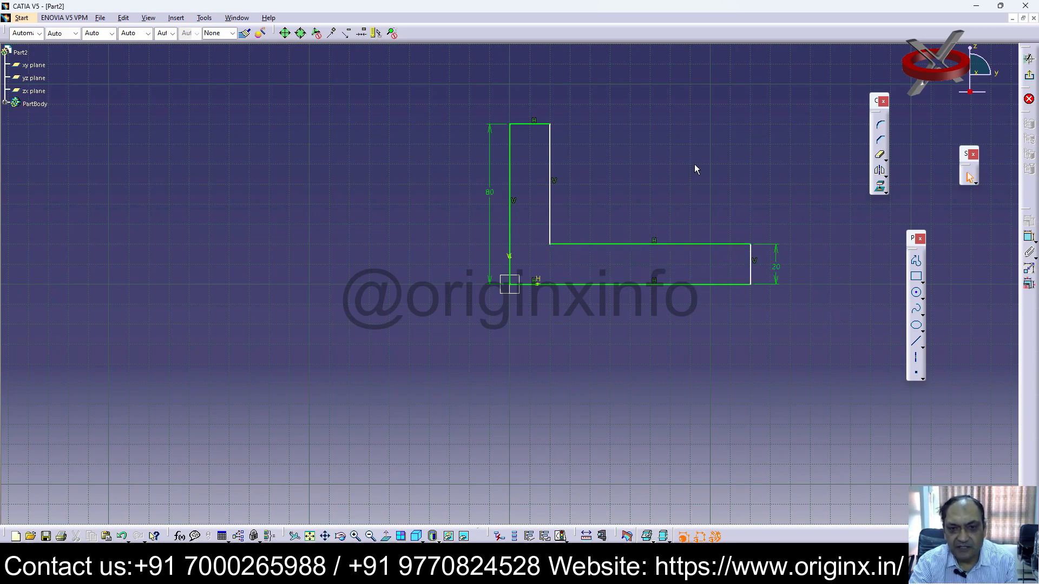
- Dimension the thickness of the L profile's upright leg
left_click(554, 172)
key("Escape")
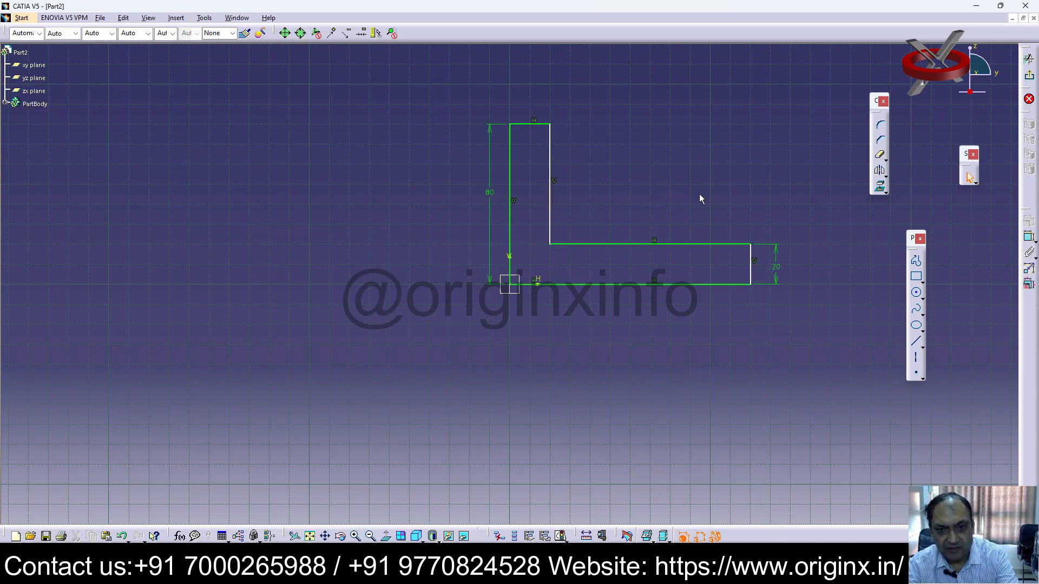
left_click(552, 176)
left_click(511, 248)
left_click(527, 219)
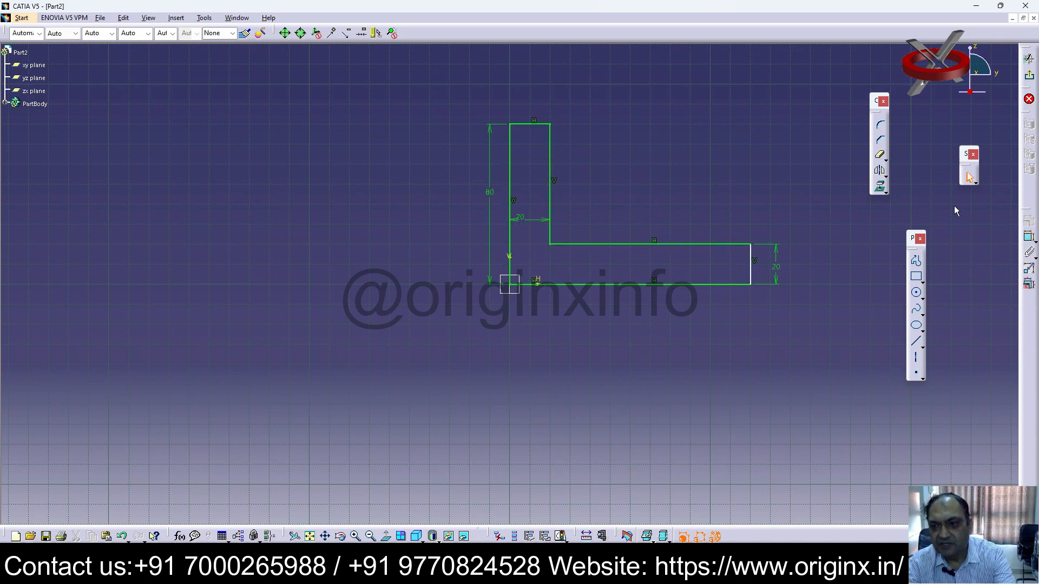
- Dimension the L profile's overall horizontal length and exit the sketch
left_click(1029, 239)
left_click(752, 267)
left_click(517, 282)
left_click(603, 306)
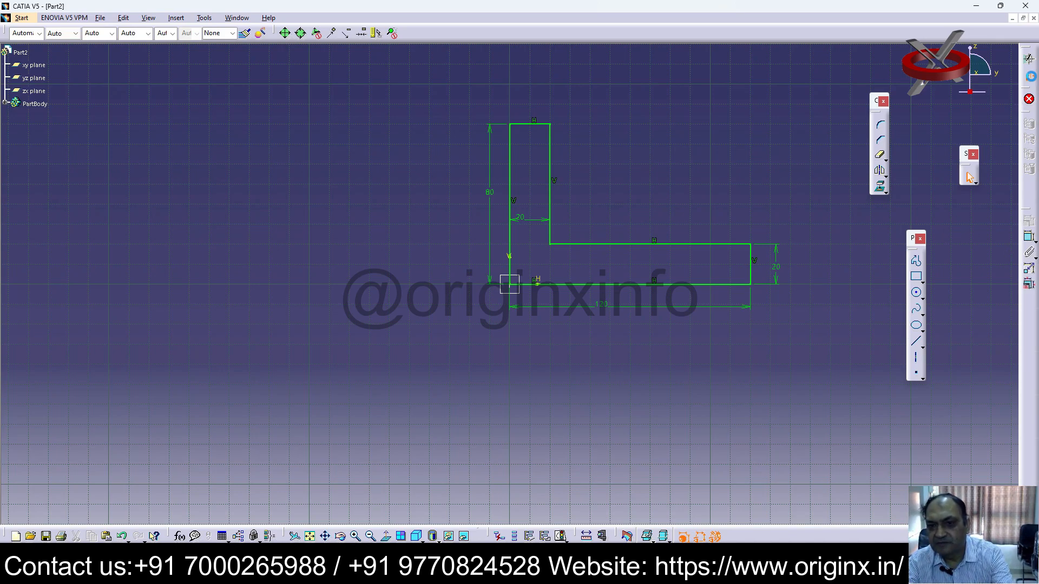
left_click(1030, 79)
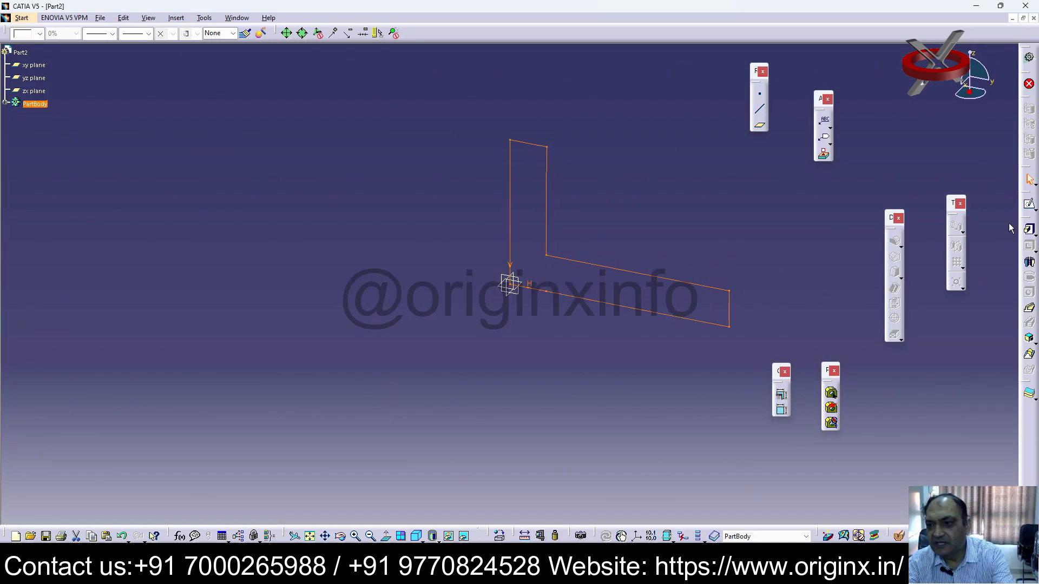
- Pad the L-shaped profile to a length of 50 mm
left_click(1028, 231)
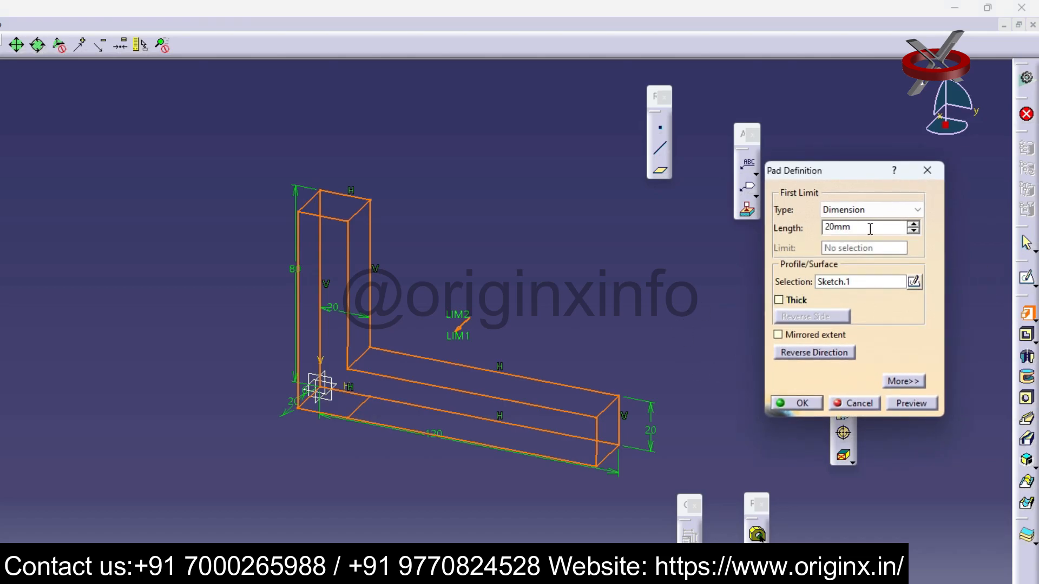
type("50")
key("Return")
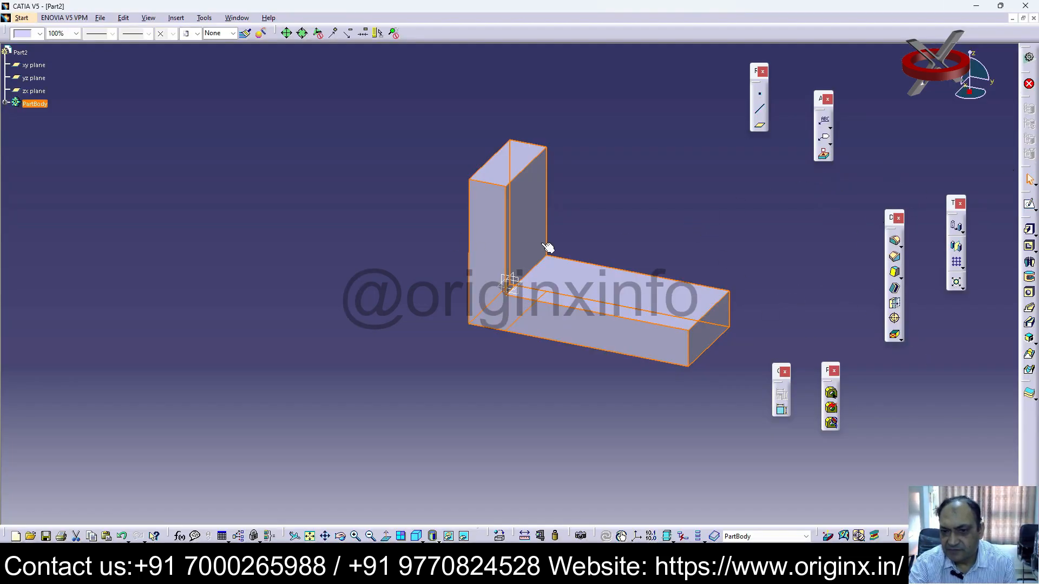
left_click(773, 222)
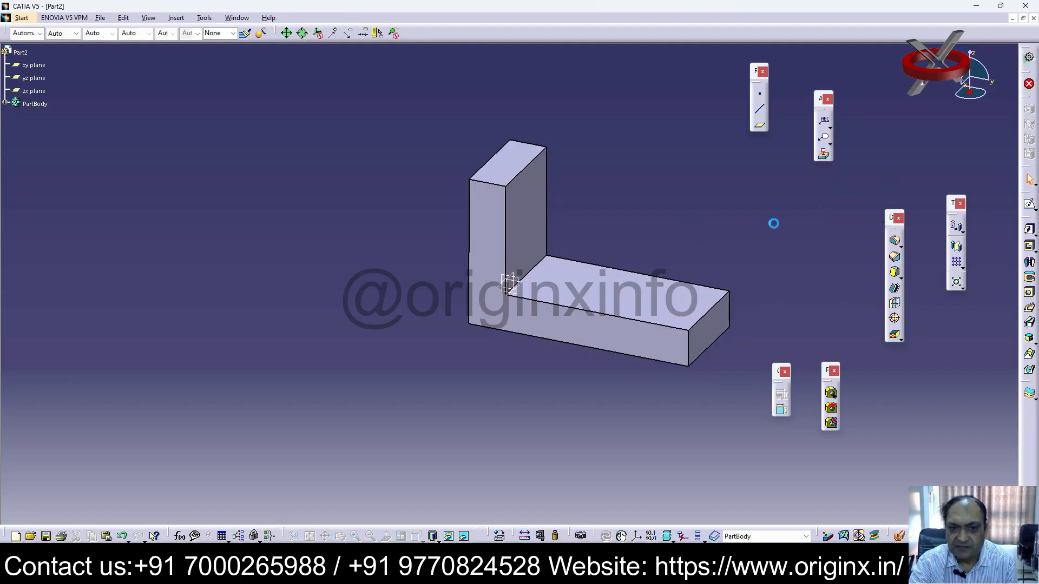
- Start a new sketch on the yz plane of the L-shaped solid
middle_click_drag(562, 324, 498, 357)
left_click(31, 79)
middle_click_drag(565, 302, 441, 305)
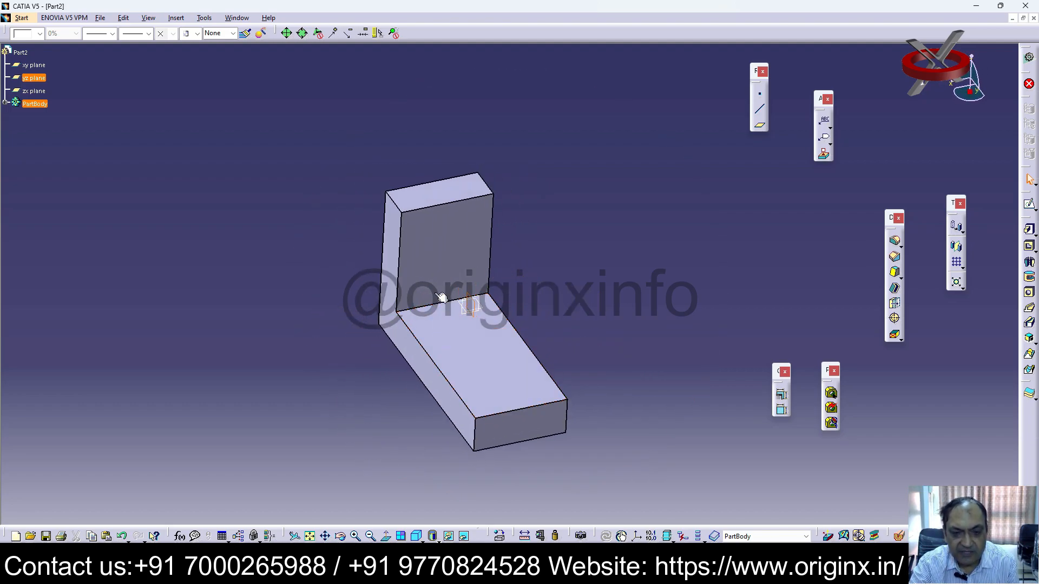
middle_click_drag(487, 440, 519, 449)
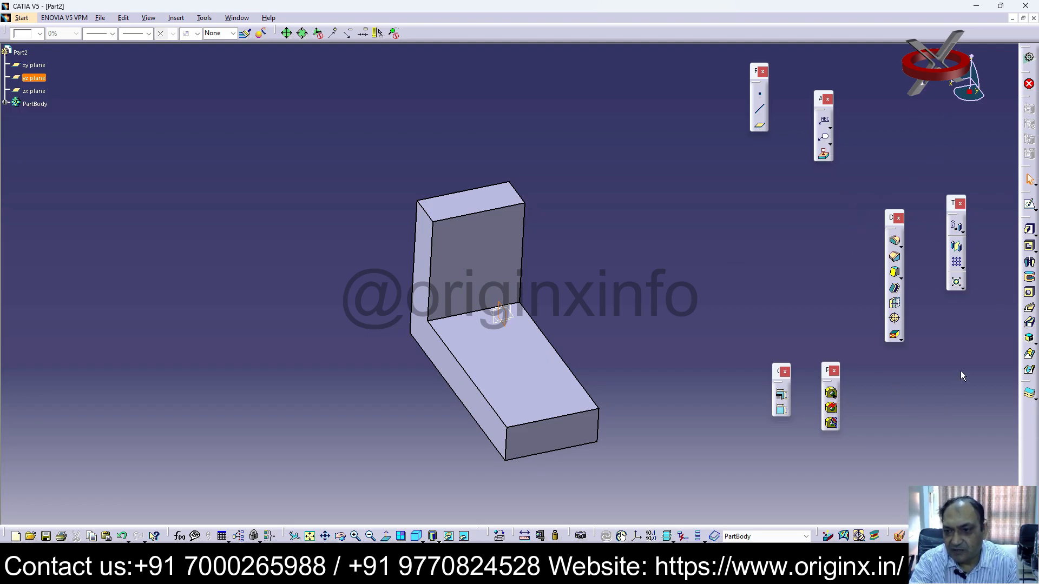
left_click(1030, 206)
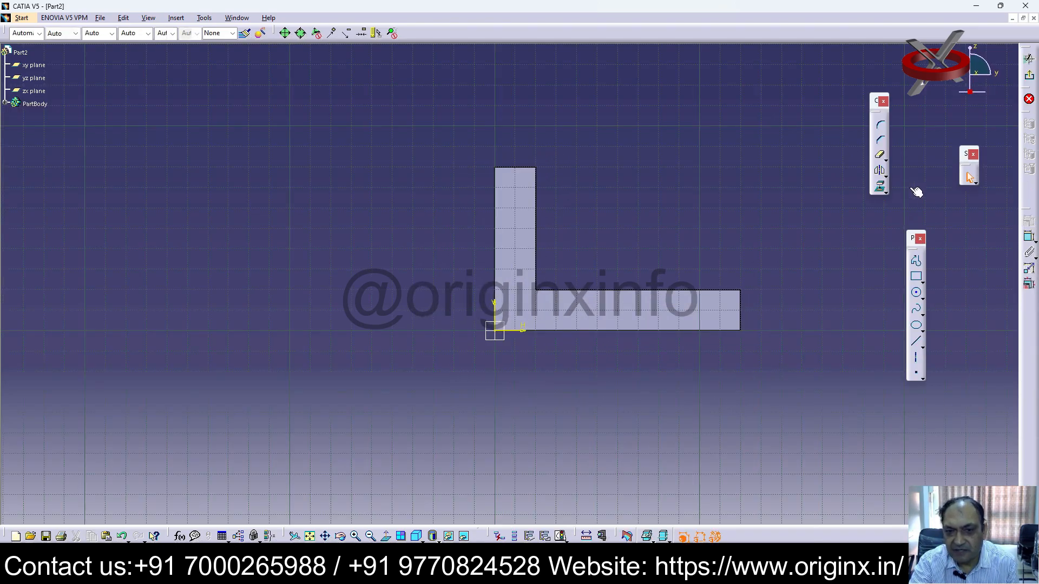
left_click(638, 320)
mouse_move(838, 352)
middle_mouse_down()
mouse_move(786, 388)
mouse_move(774, 378)
mouse_move(709, 394)
mouse_move(705, 413)
mouse_move(575, 398)
mouse_move(545, 410)
middle_mouse_up()
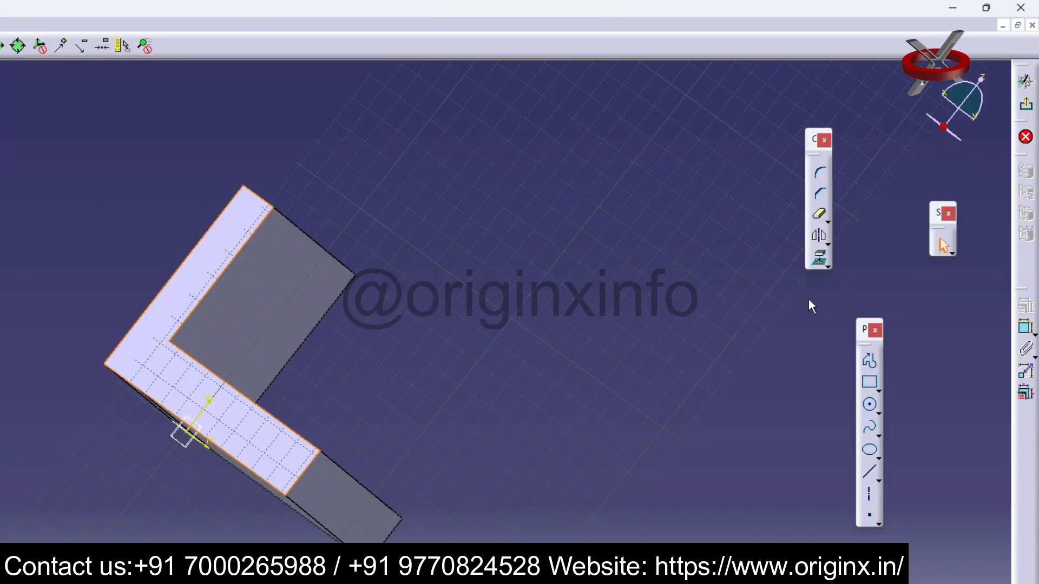
- Display the Sketch tools and User Selection Filter toolbars in the sketcher
right_click(796, 38)
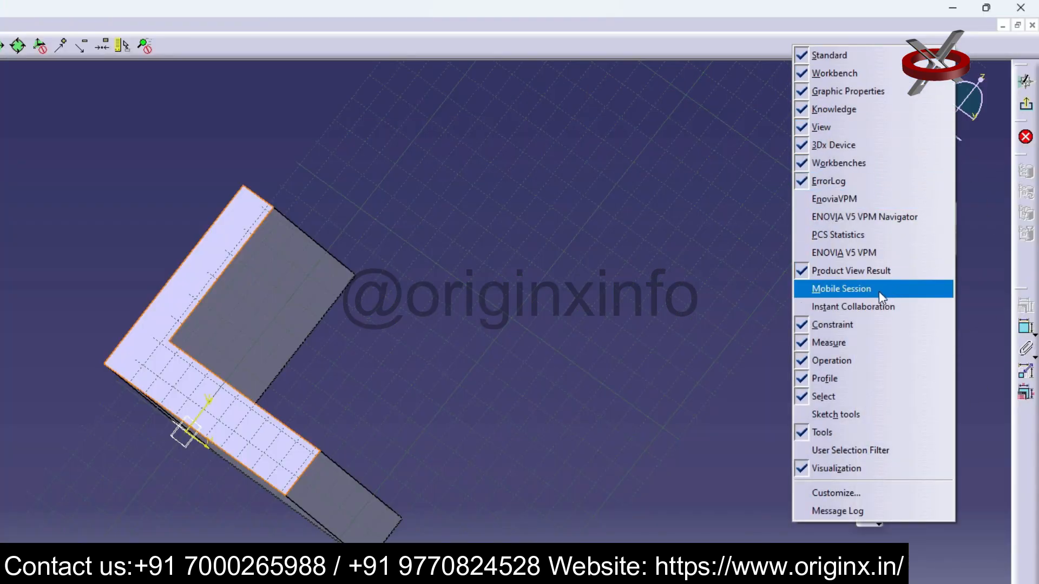
left_click(864, 414)
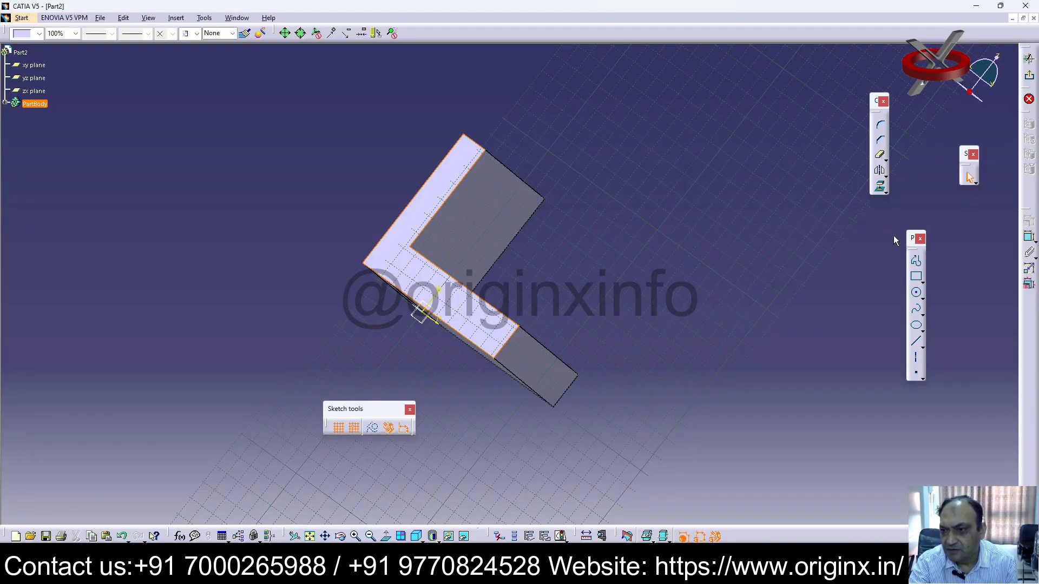
right_click(934, 27)
left_click(975, 319)
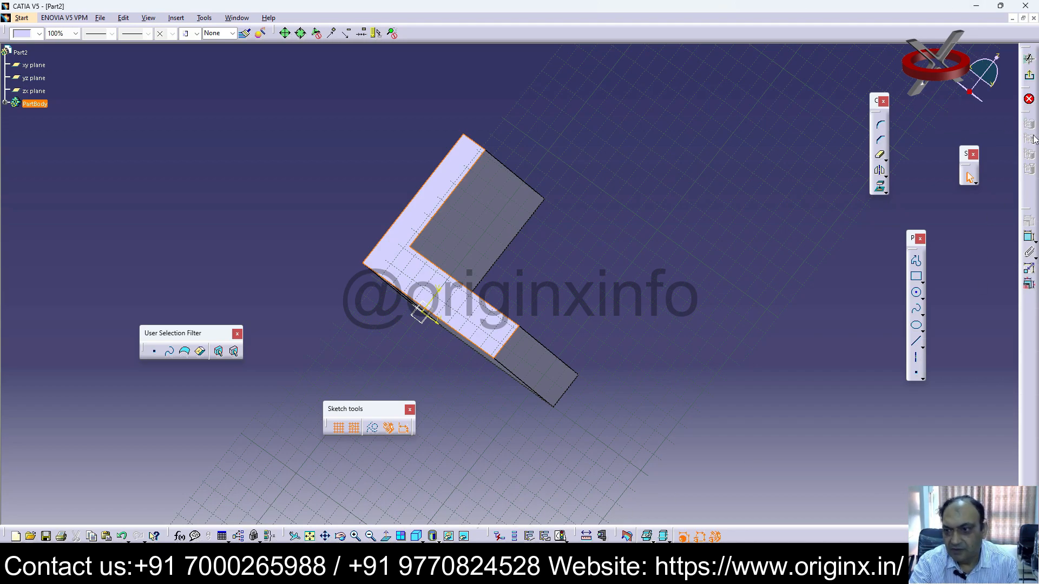
- Exit the sketch on the L-shaped solid without drawing any geometry
right_click(1032, 214)
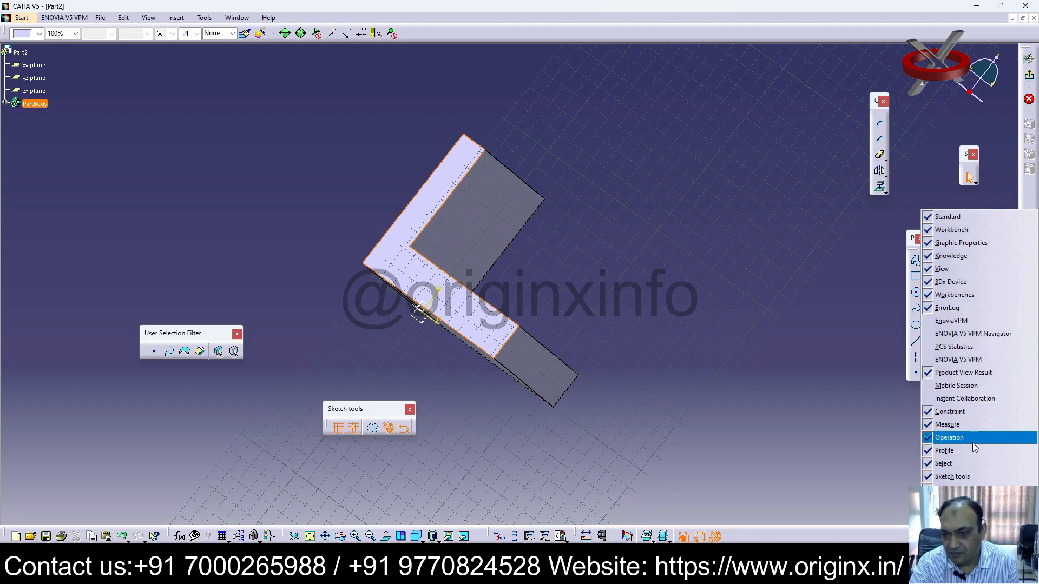
left_click(803, 238)
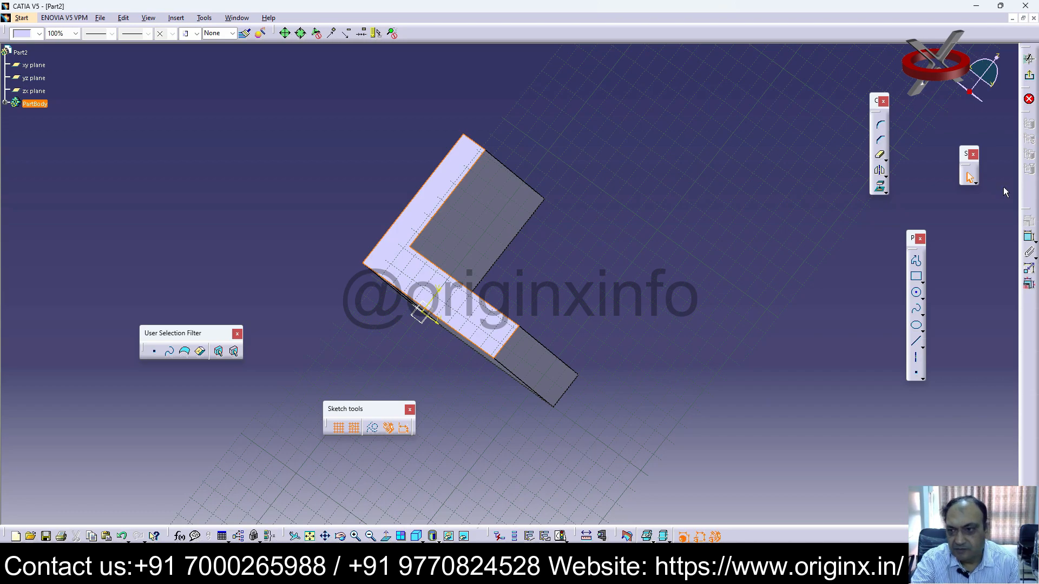
left_click(1029, 75)
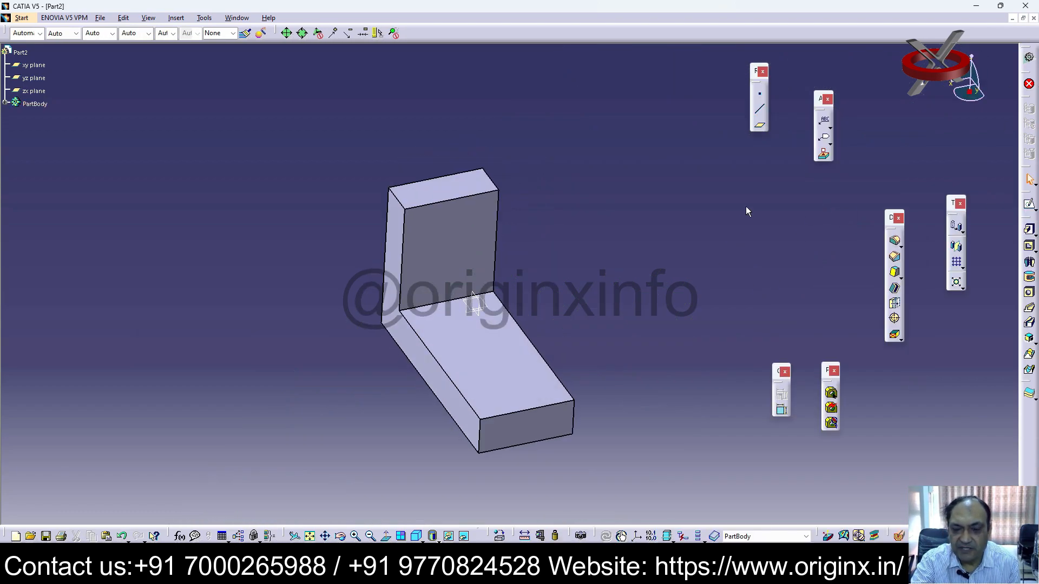
- Create a reference plane offset 38 mm from the L-shaped side face, reversed so that it lies inside the solid
left_click(759, 127)
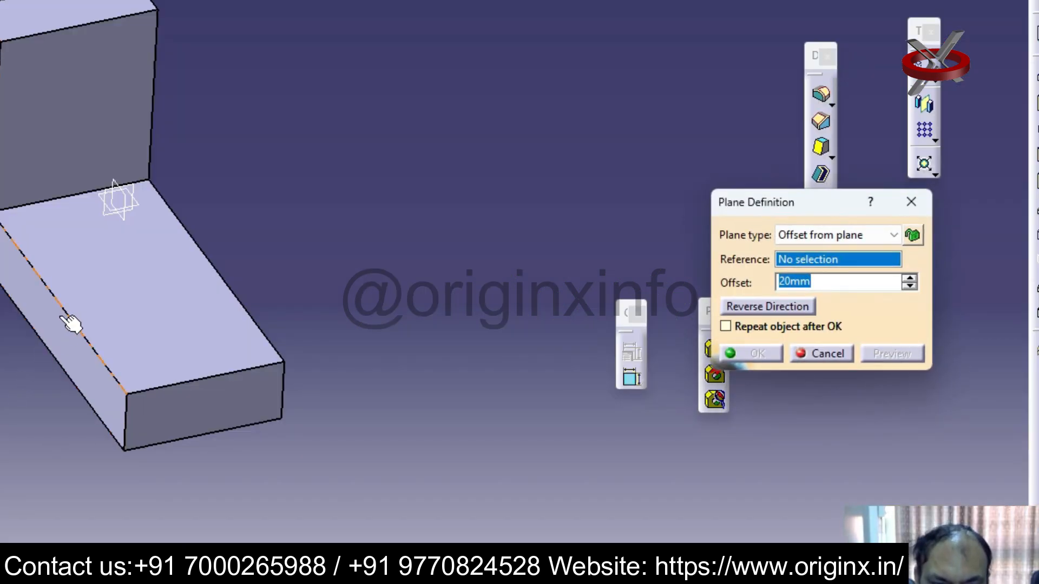
left_click(51, 326)
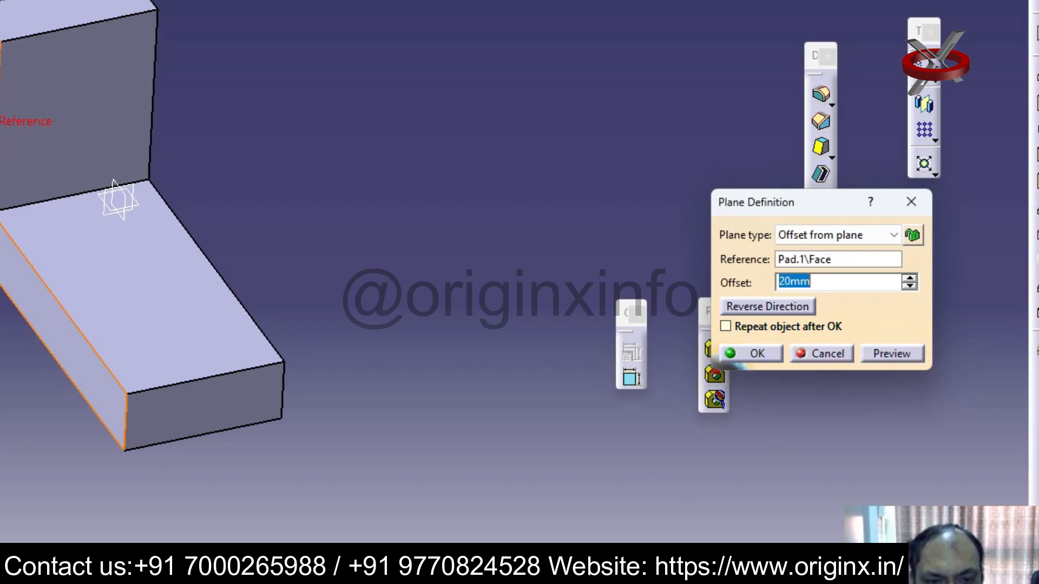
left_click(767, 306)
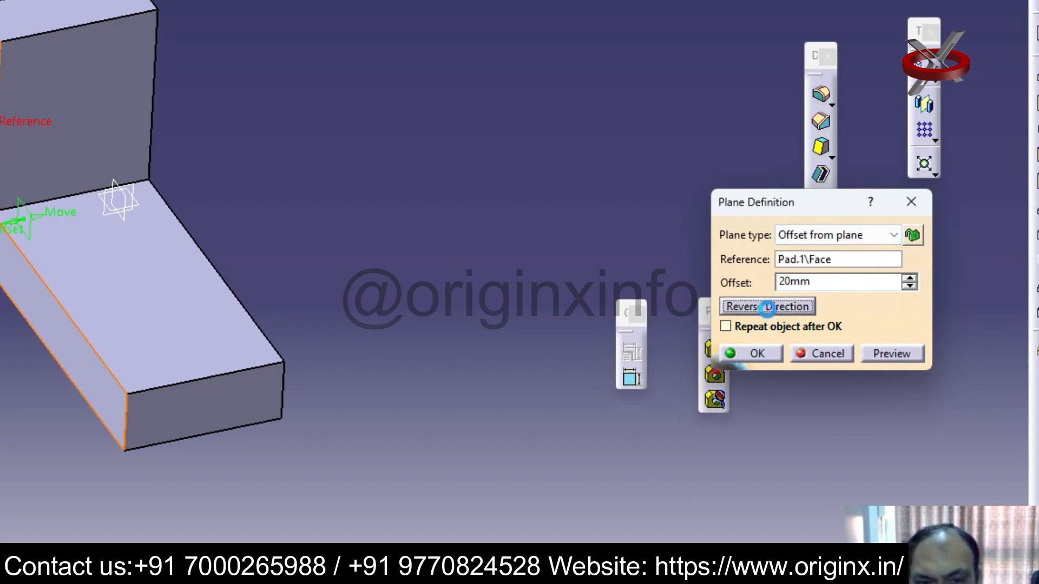
left_click(911, 278)
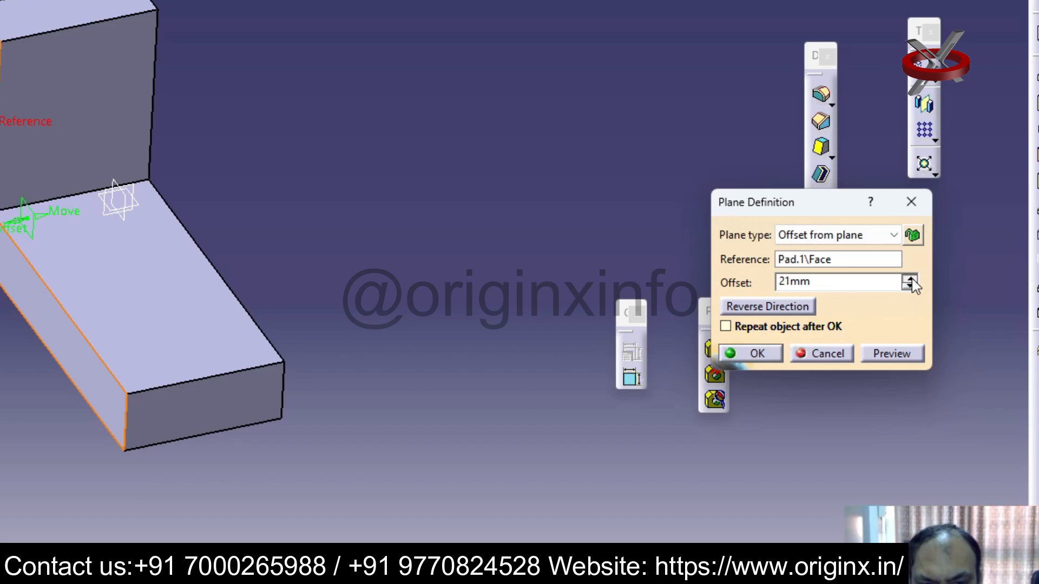
left_click(910, 278)
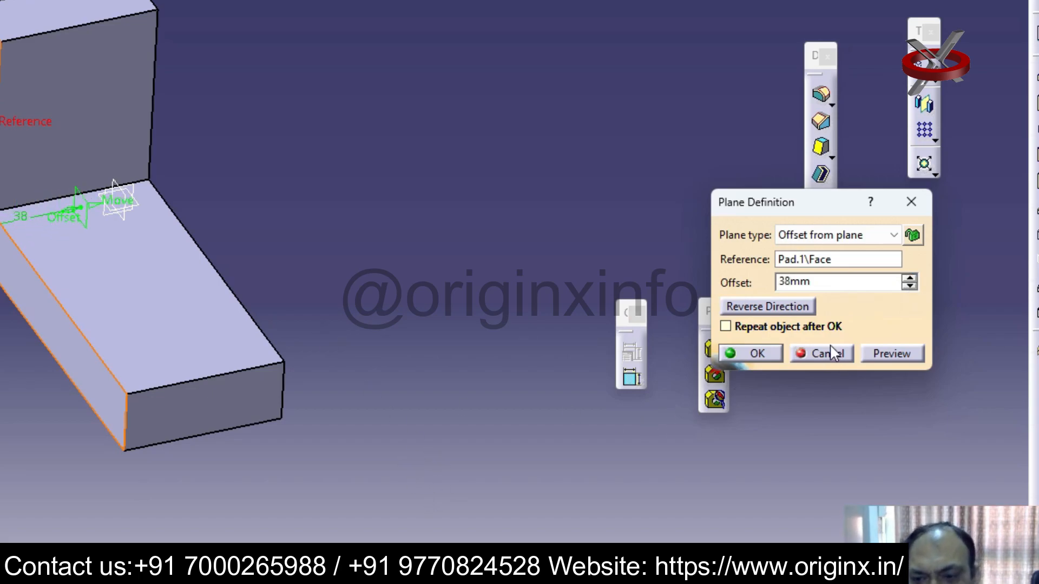
left_click(756, 357)
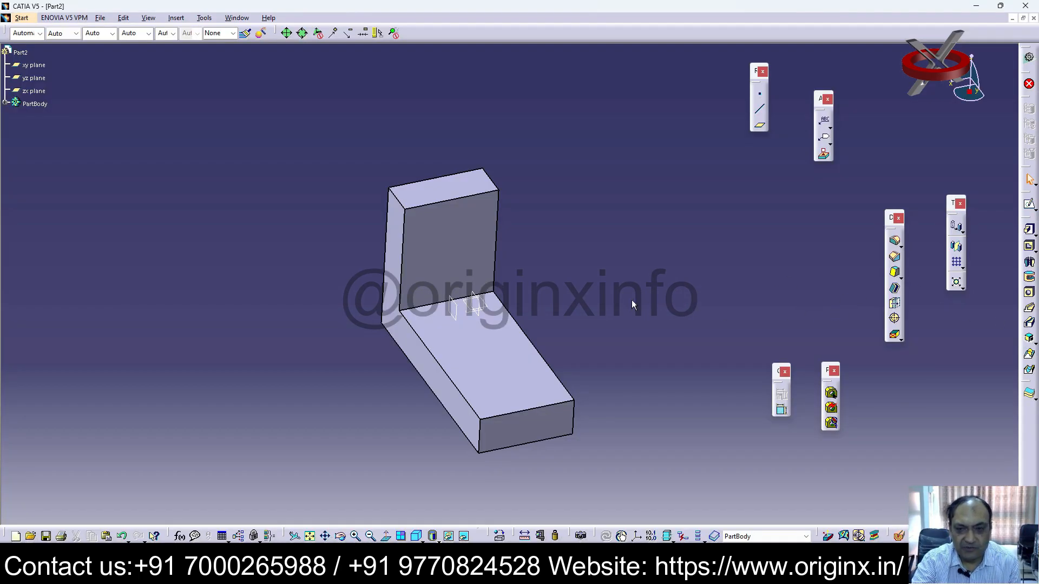
- Sketch a sloping line on the offset plane from the upright's inner edge to the base's upper edge, and exit the sketch
left_click(461, 319)
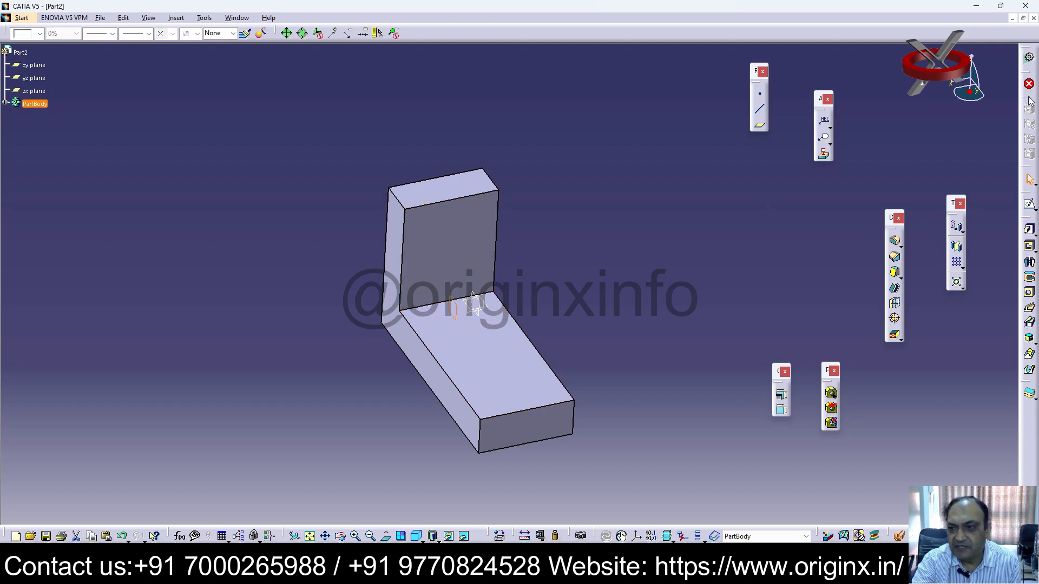
left_click(1029, 206)
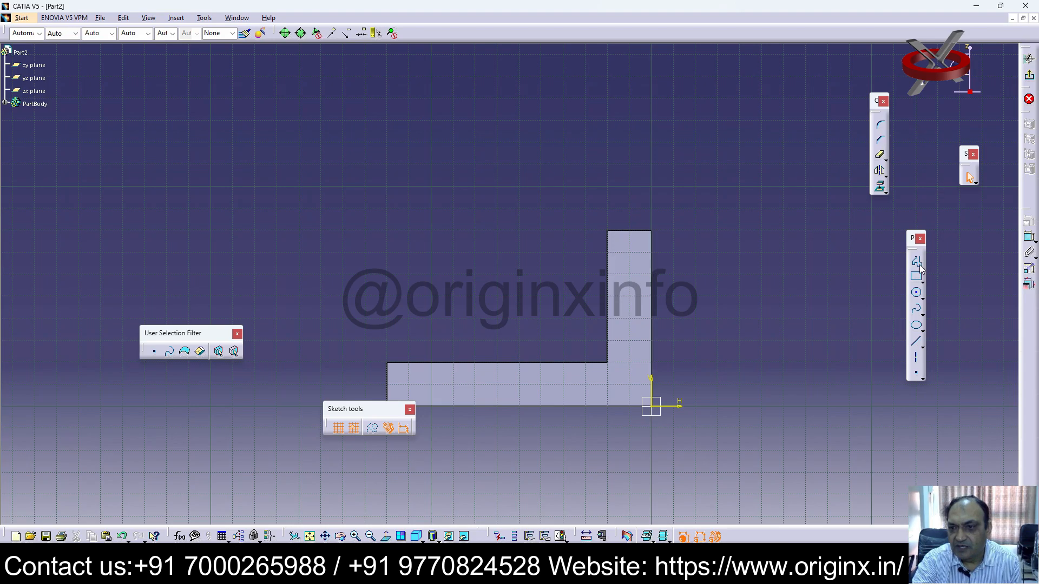
left_click(917, 343)
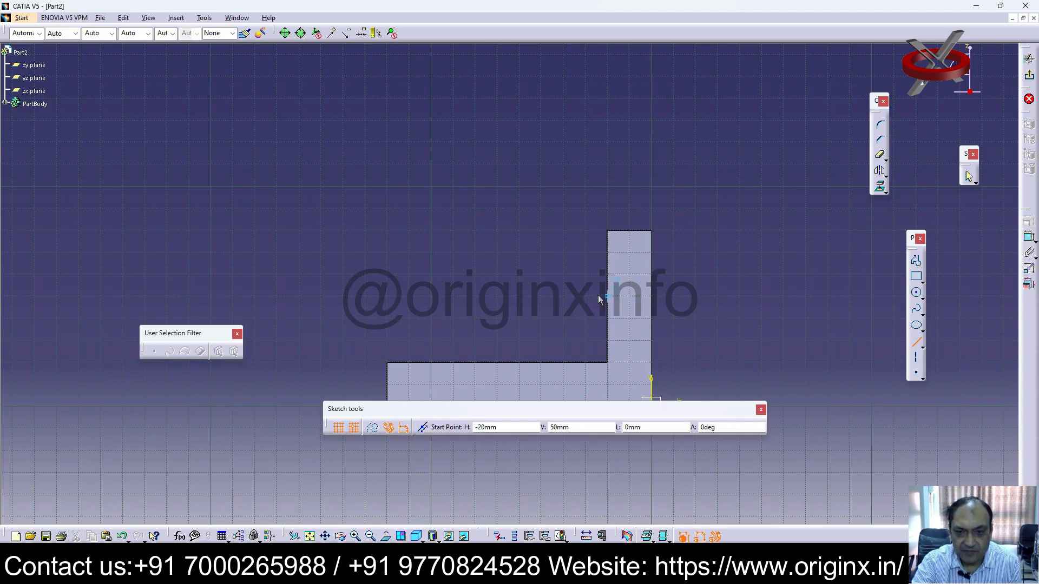
left_click(607, 275)
left_click(453, 361)
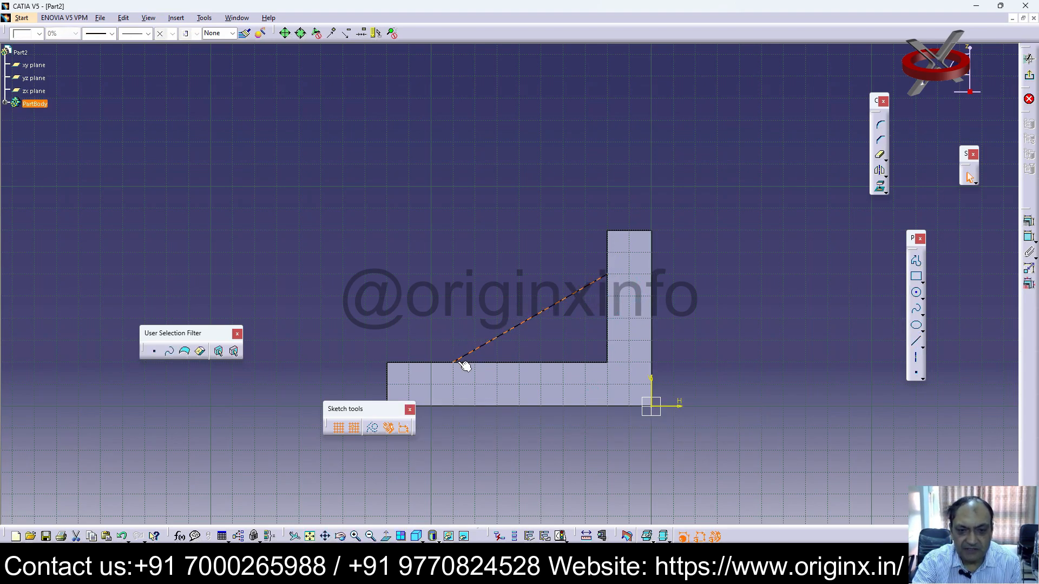
left_click(761, 310)
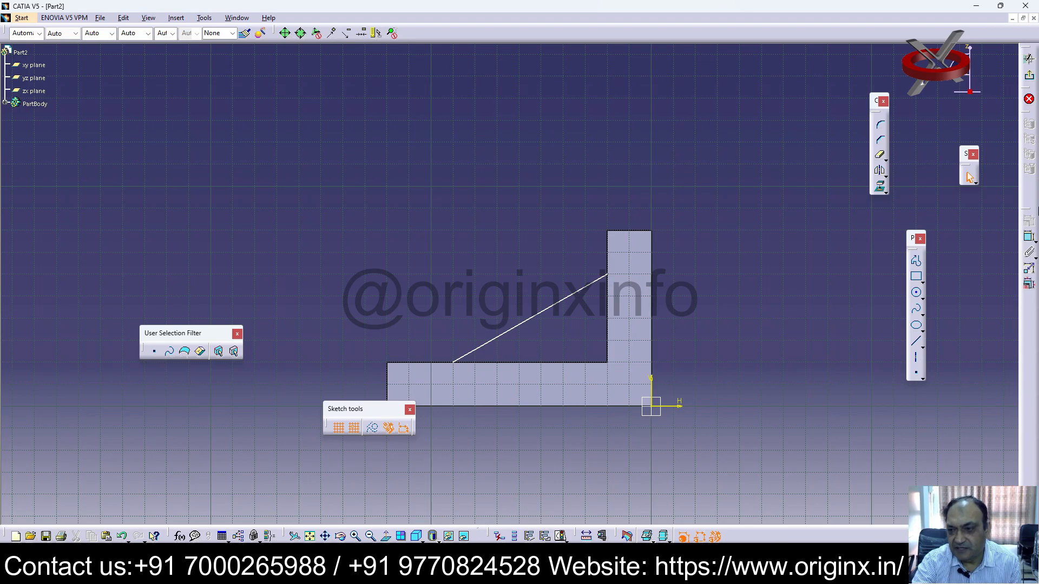
left_click(1029, 79)
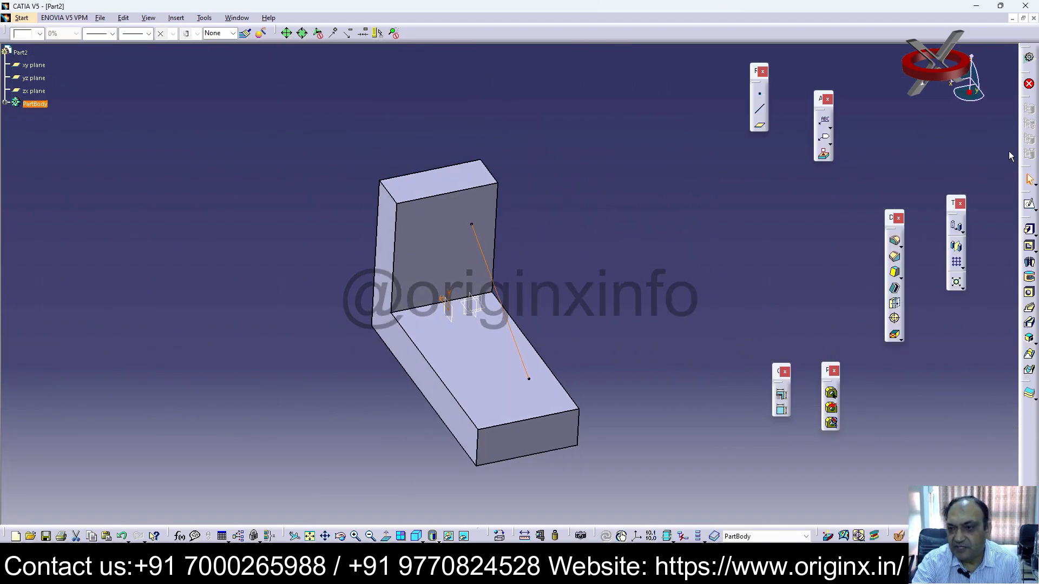
- Create a From Side stiffener with neutral fiber from the sloping line, with a thickness of 10 mm
left_click(1031, 340)
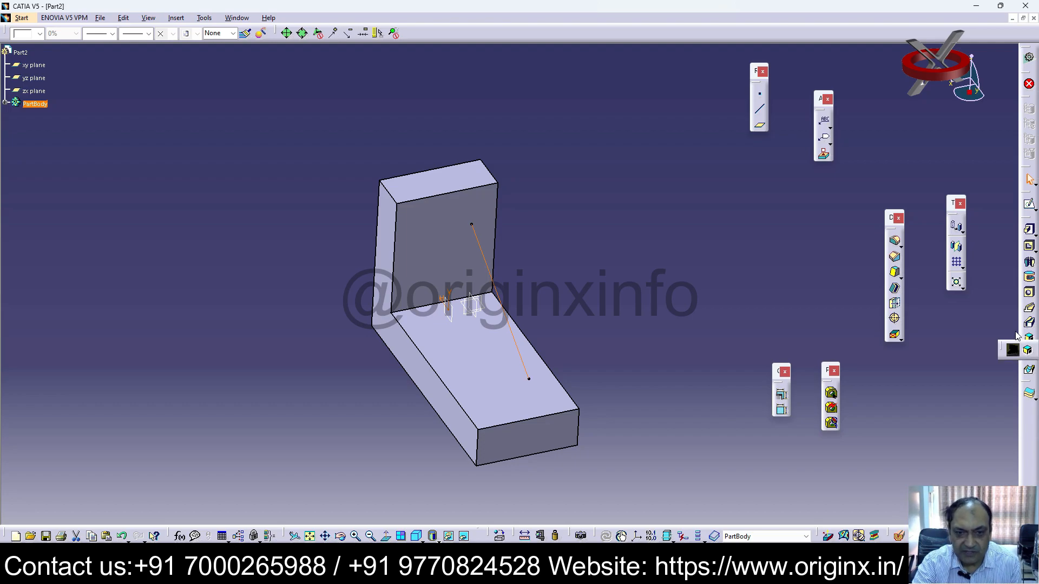
left_click(1013, 349)
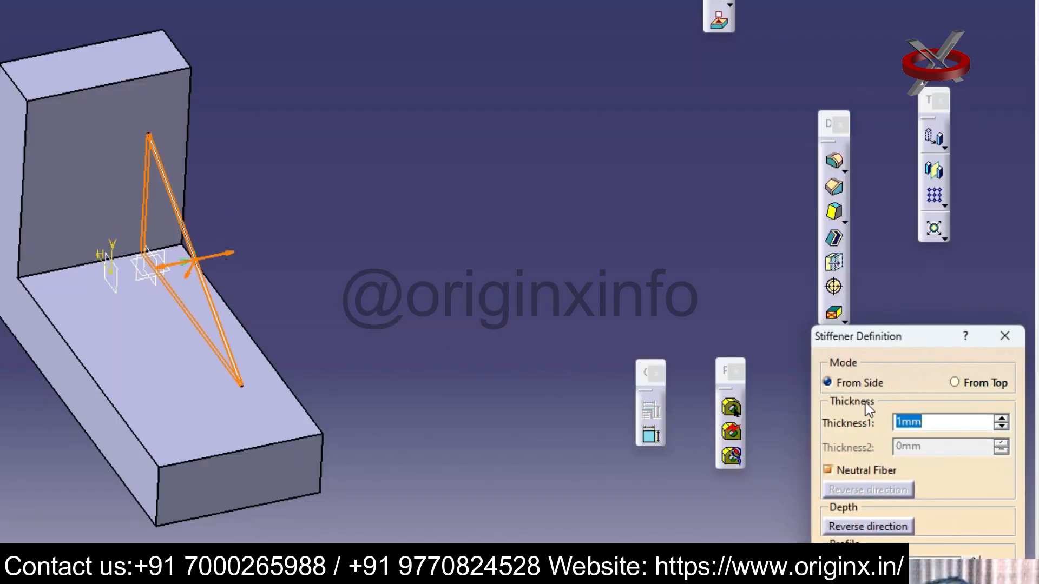
left_click_drag(916, 329, 872, 148)
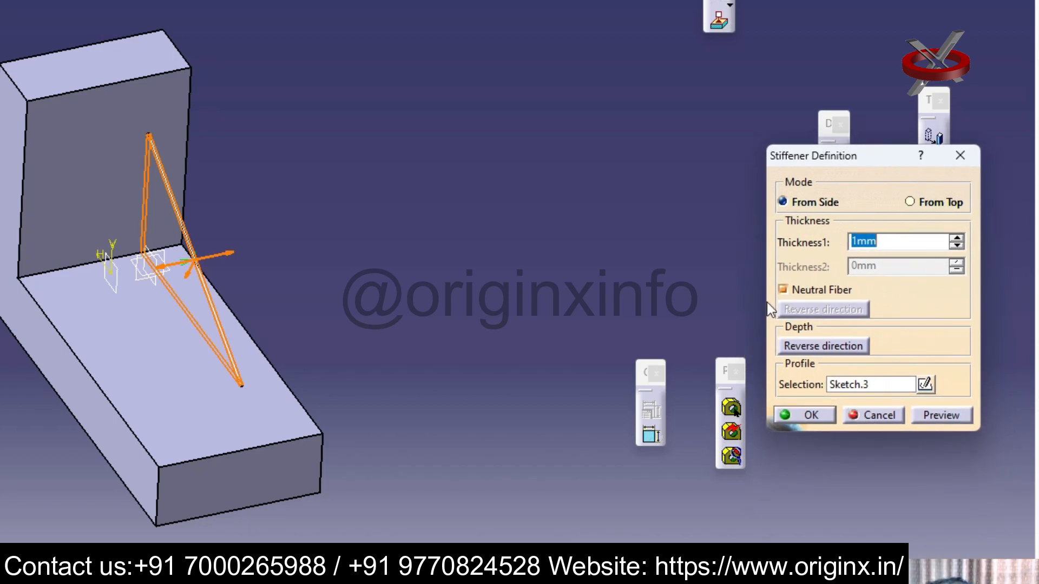
left_click(956, 239)
left_click(956, 239)
left_click(956, 238)
left_click(957, 239)
left_click(956, 239)
left_click(956, 239)
left_click_drag(956, 239, 956, 238)
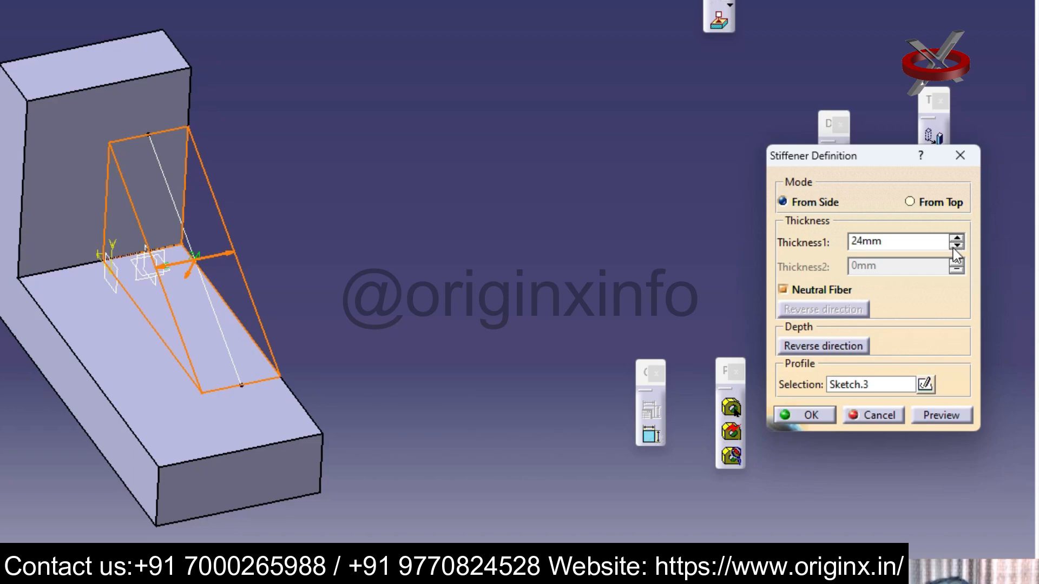
left_click_drag(956, 245, 956, 245)
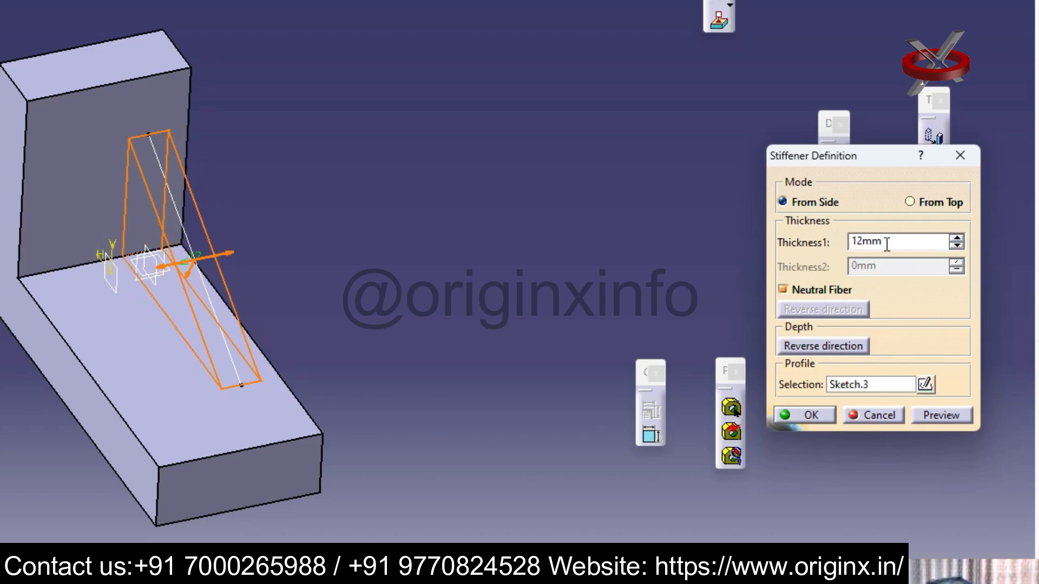
left_click_drag(886, 244, 802, 252)
type("10")
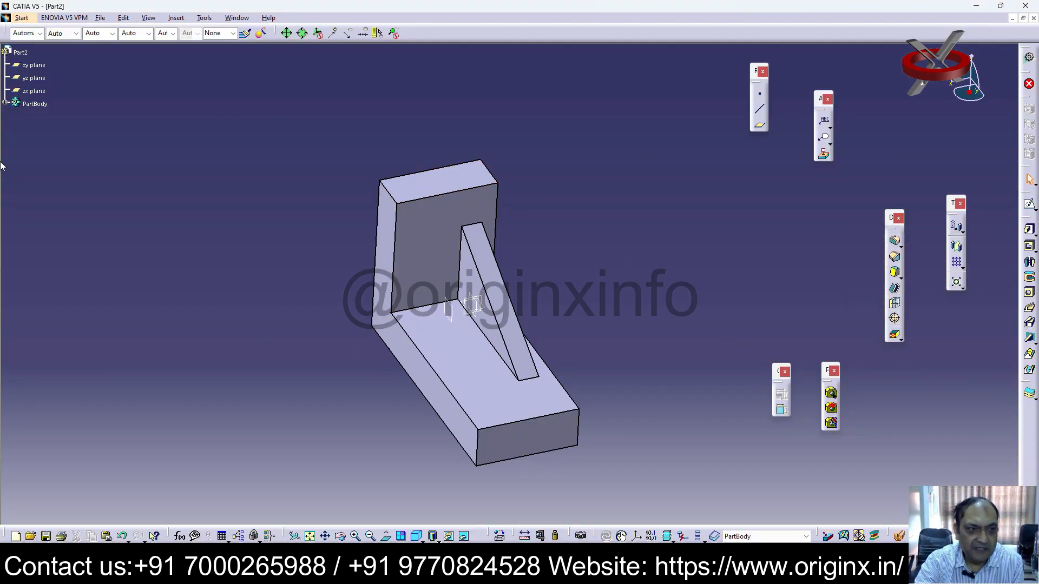
- Edit the stiffener's sketch, moving the line's lower end near the base's outer end and its upper end higher on the upright
left_click(6, 102)
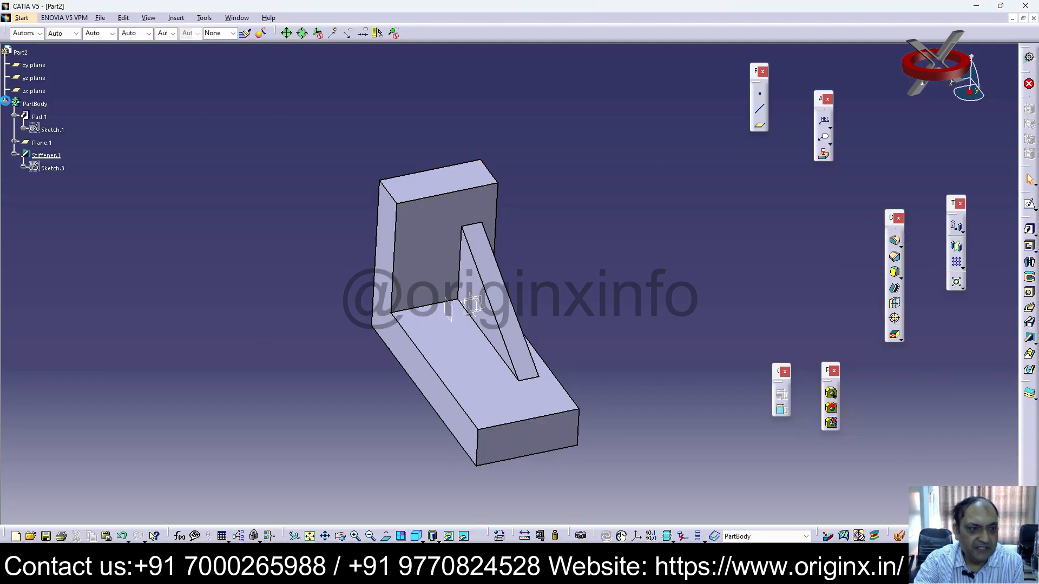
left_click(49, 168)
double_click(49, 169)
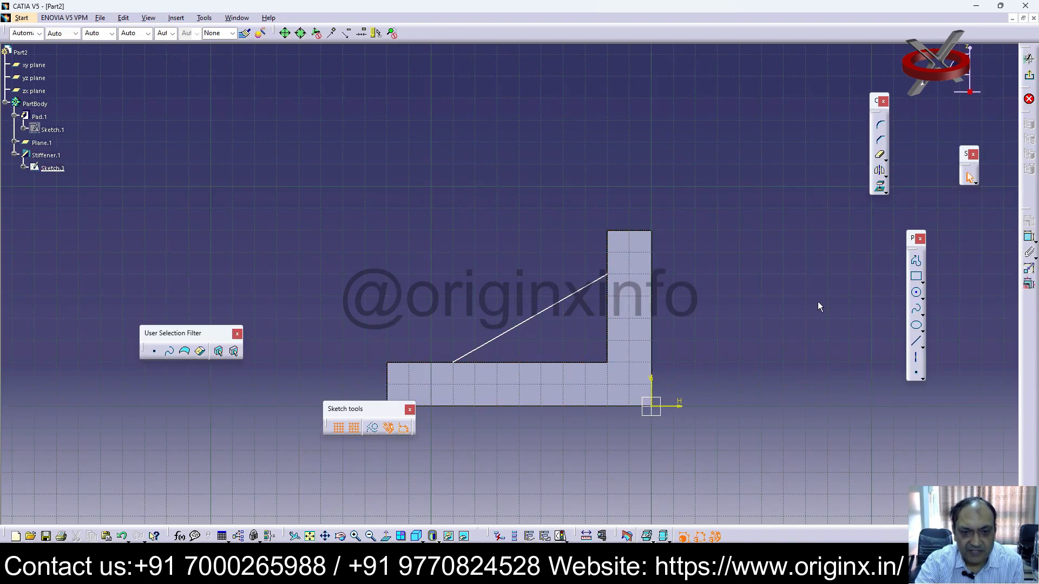
left_click_drag(461, 368, 407, 359)
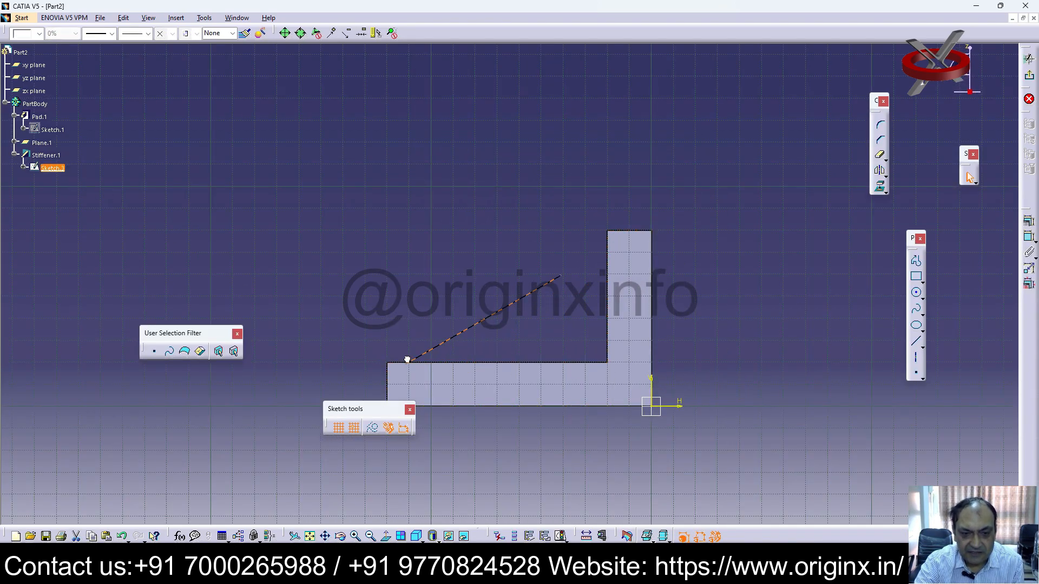
mouse_move(564, 281)
left_mouse_down()
mouse_move(556, 275)
mouse_move(615, 256)
left_mouse_up()
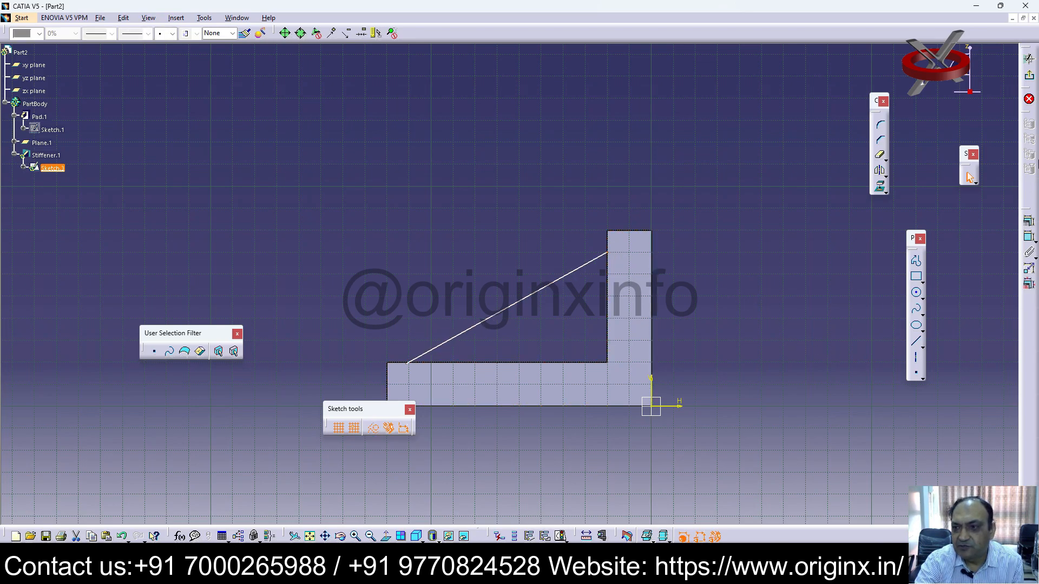
left_click(1030, 78)
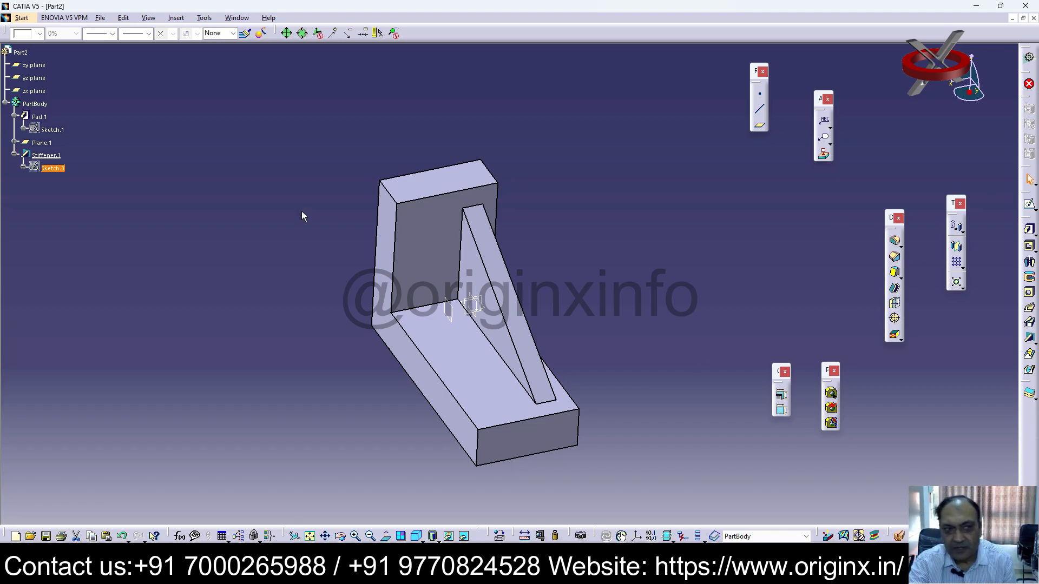
- Reopen the stiffener's sketch and move the line's upper end to the top inner corner of the upright
left_click(24, 168)
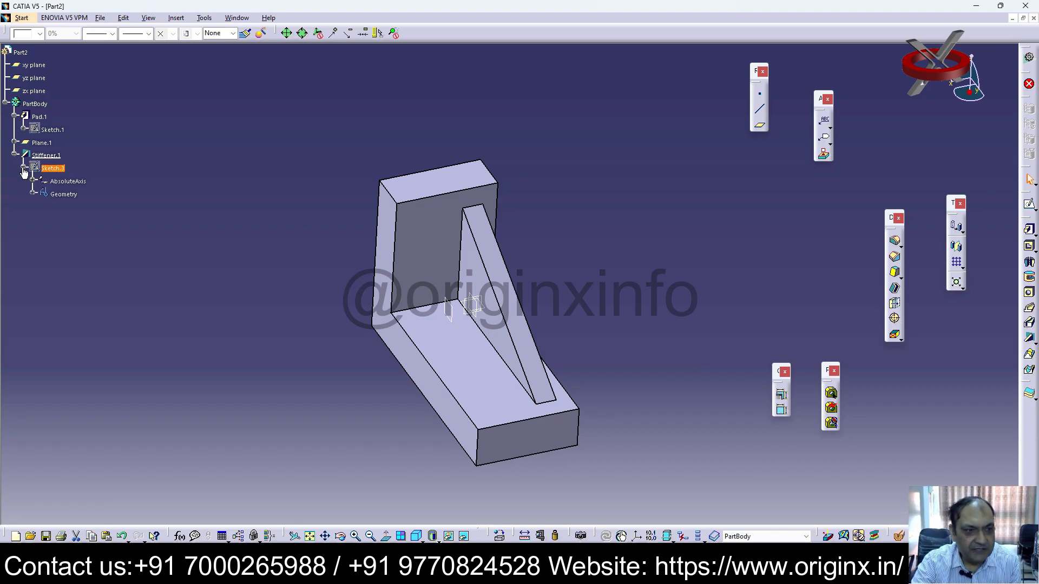
double_click(52, 169)
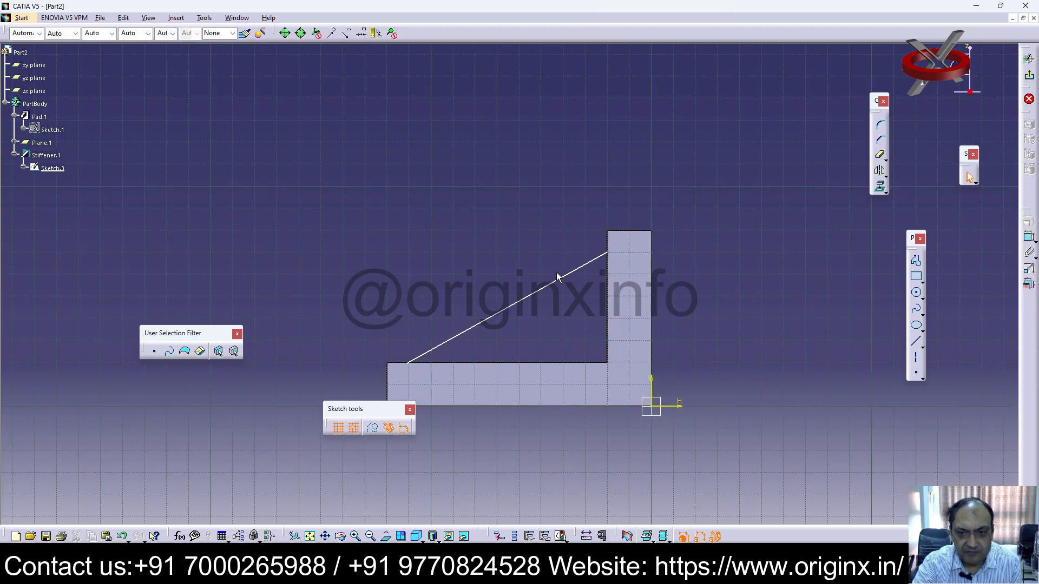
left_click_drag(607, 252, 618, 239)
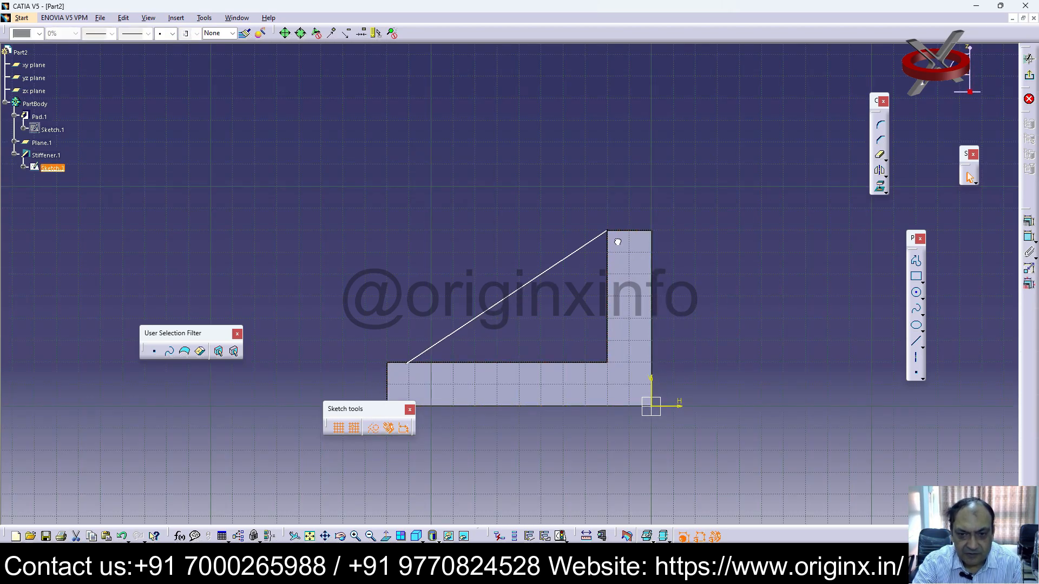
left_click(622, 209)
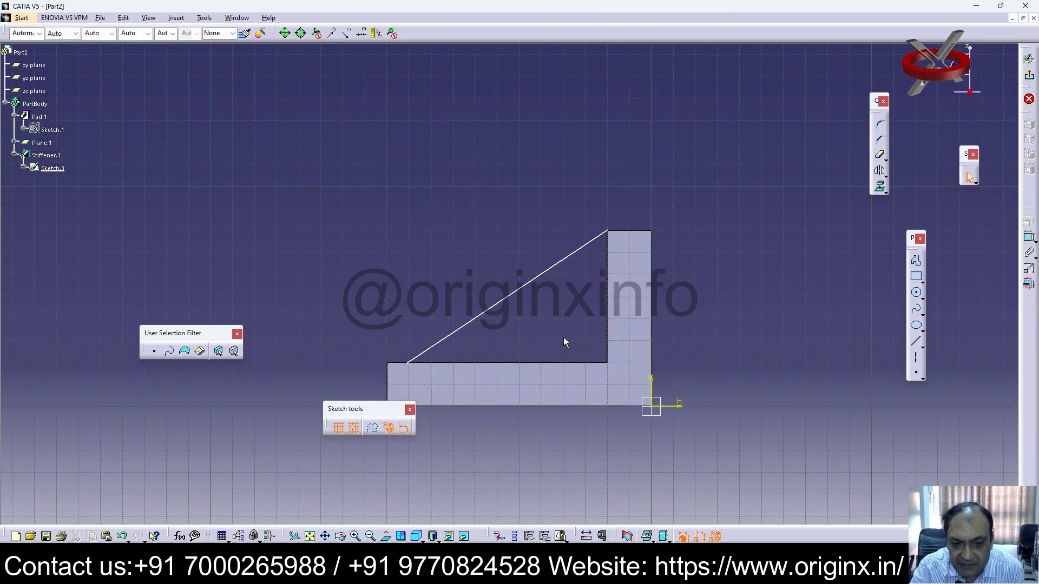
left_click(310, 536)
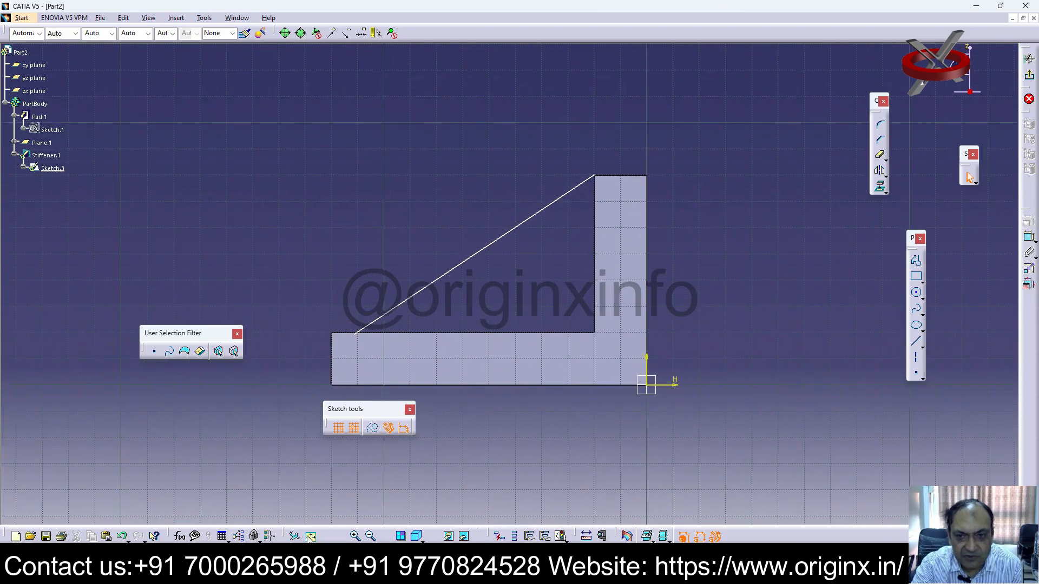
left_click(604, 182)
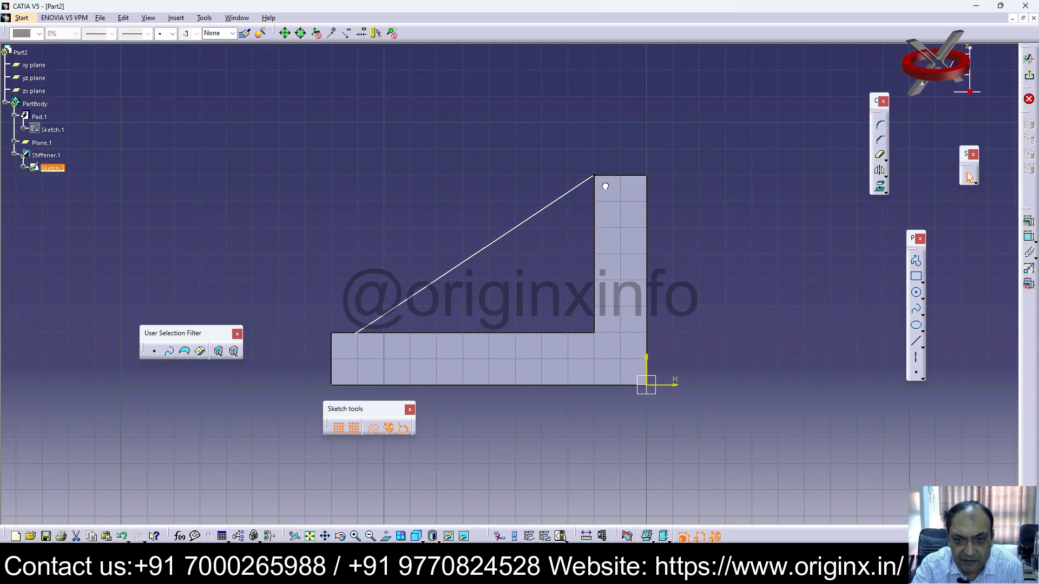
left_click(801, 236)
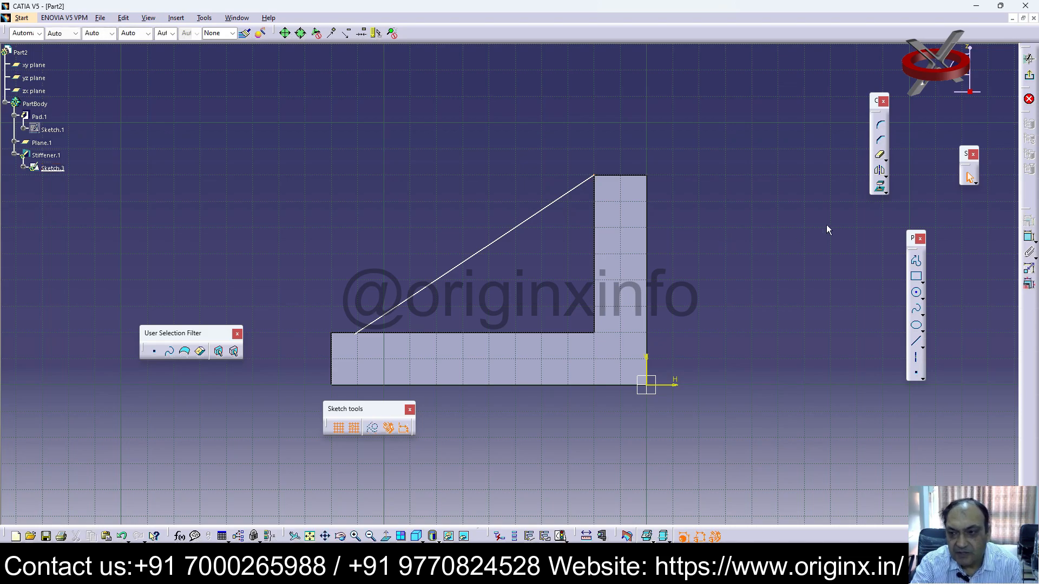
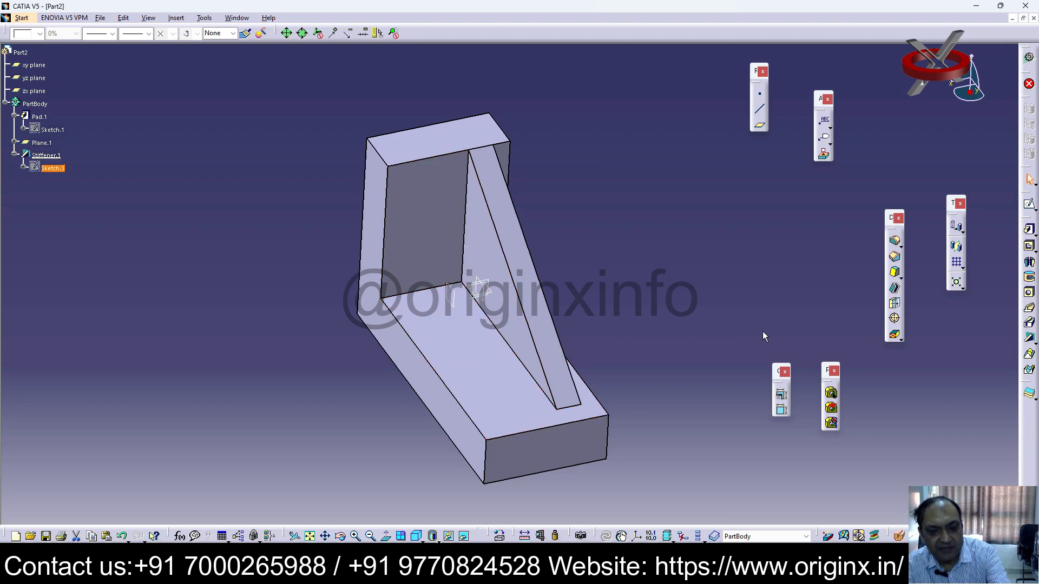
- Delete the stiffener together with its sketch, leaving the L-shaped pad and the offset plane in place
left_click(494, 306)
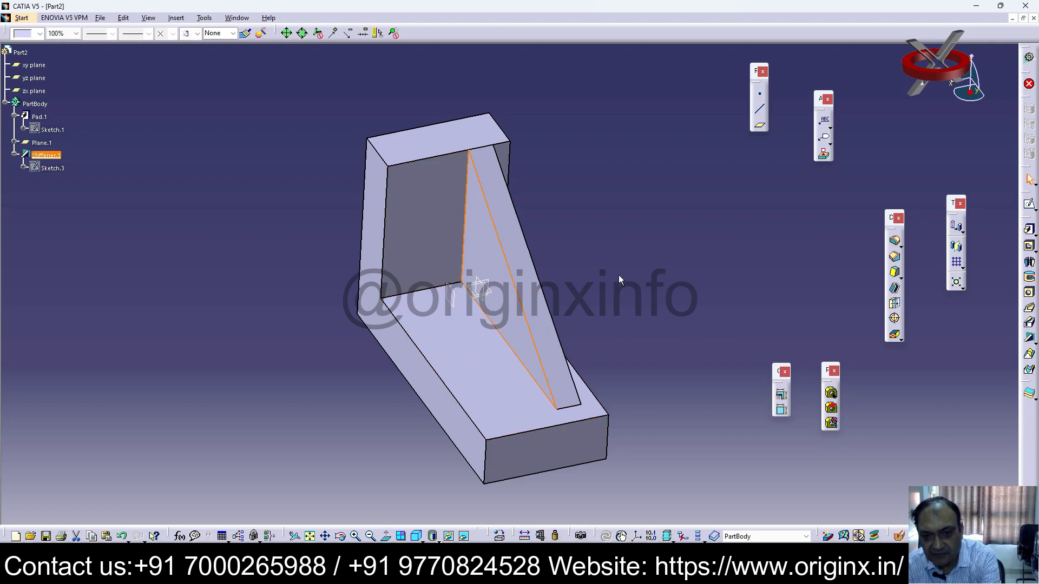
key("Delete")
left_click(818, 412)
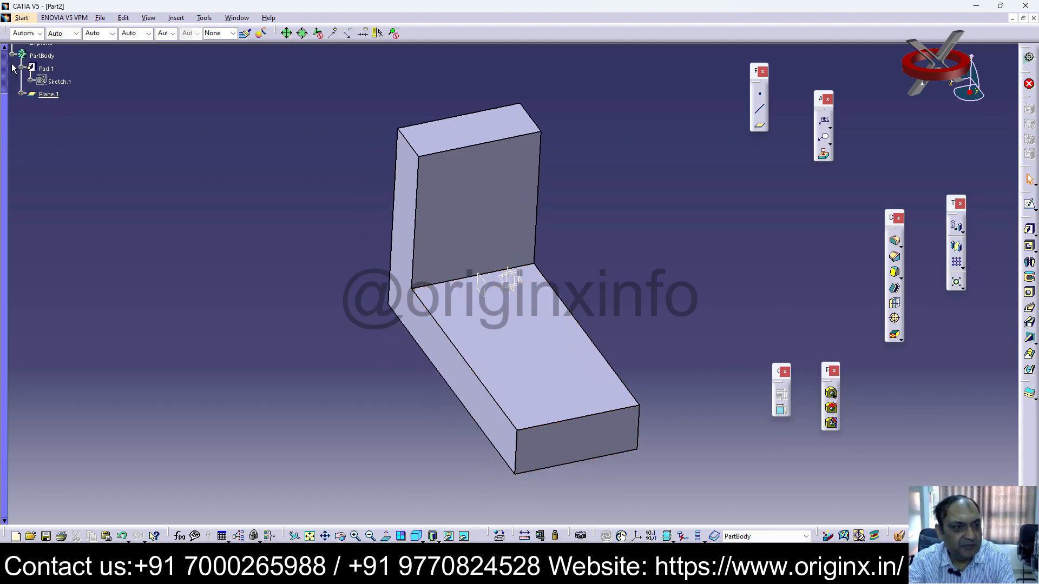
- Sketch a sloping line on the yz plane from the upright's inner edge to the base's upper edge, and exit the sketch
scroll(6, 52, "up", 2)
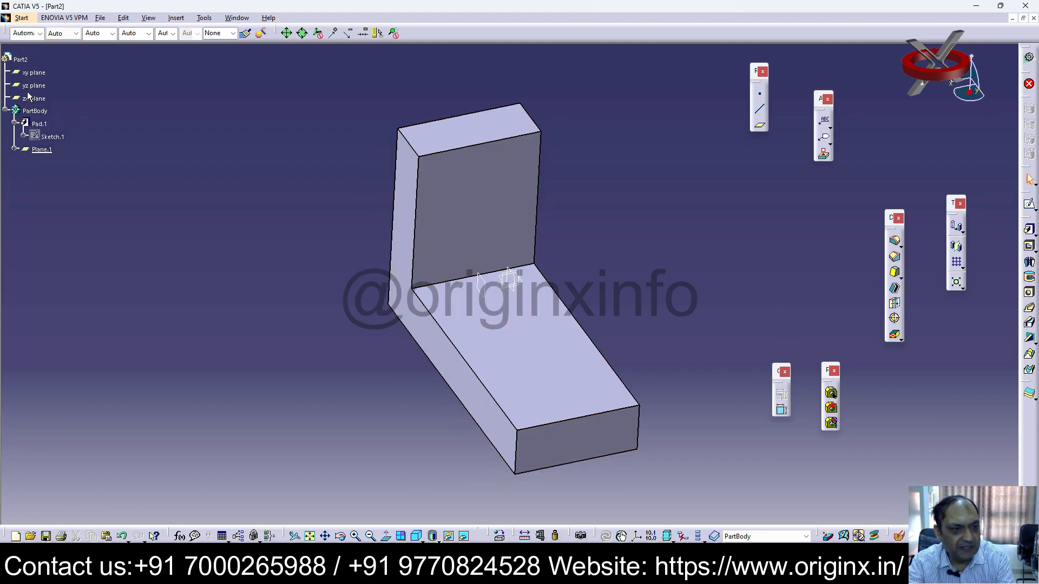
left_click(36, 86)
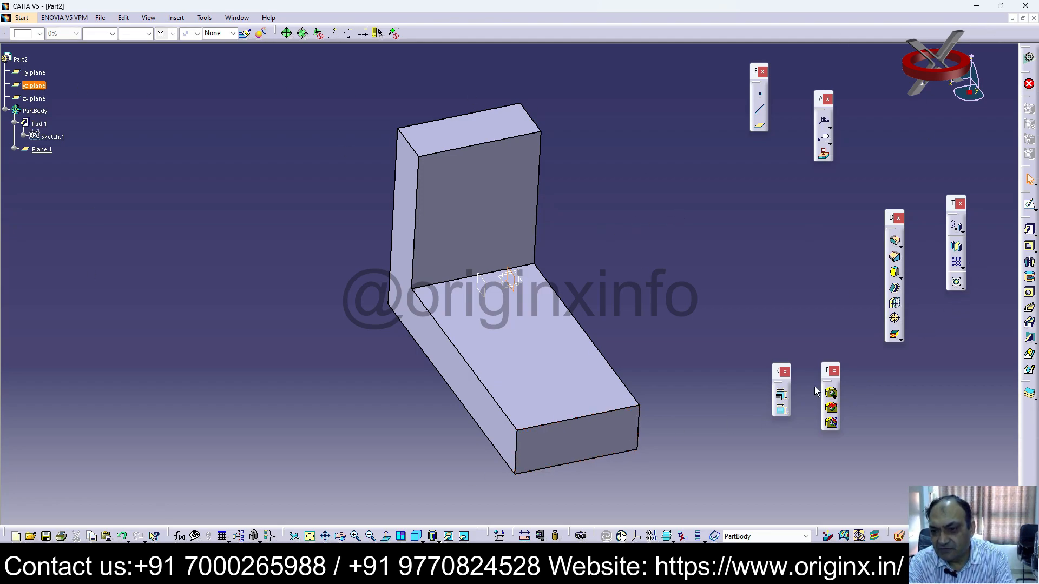
left_click(1030, 205)
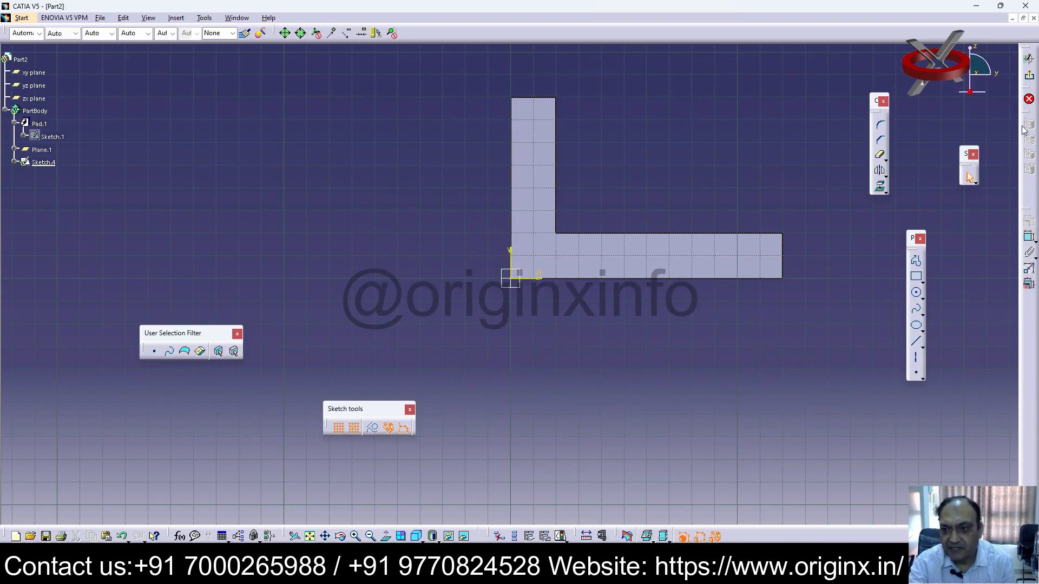
left_click(916, 342)
left_click(555, 143)
left_click(692, 234)
left_click(807, 316)
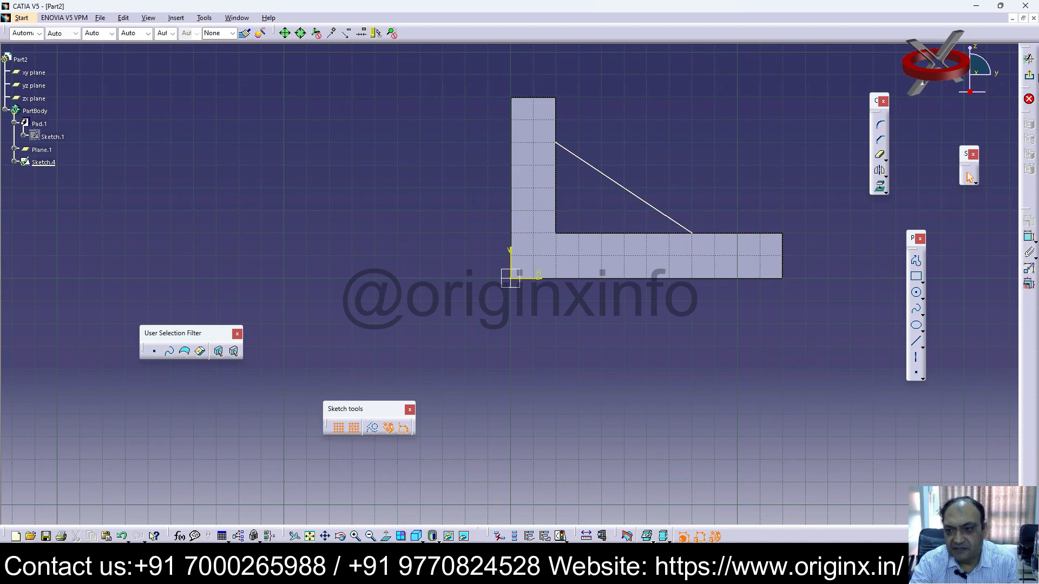
left_click(1030, 80)
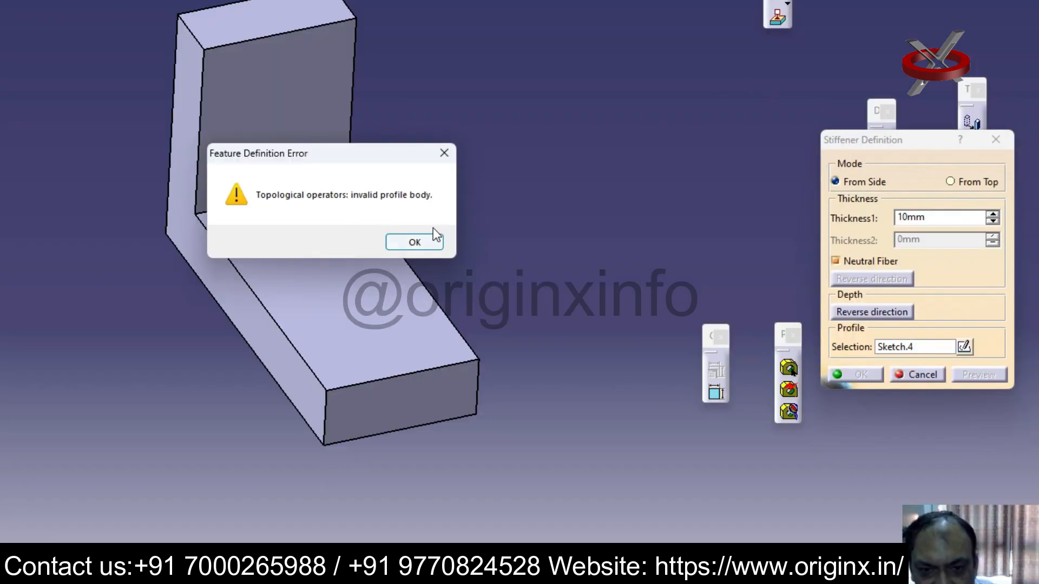
- Try a 10 mm stiffener from the yz-plane line, switching off neutral fiber and testing both From Side and From Top modes
left_click(423, 244)
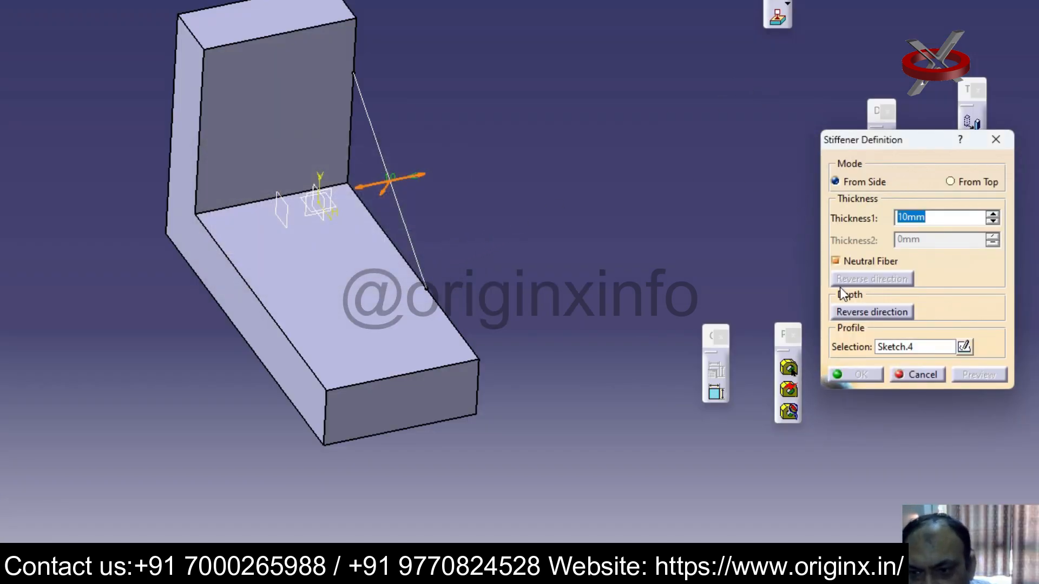
left_click(836, 261)
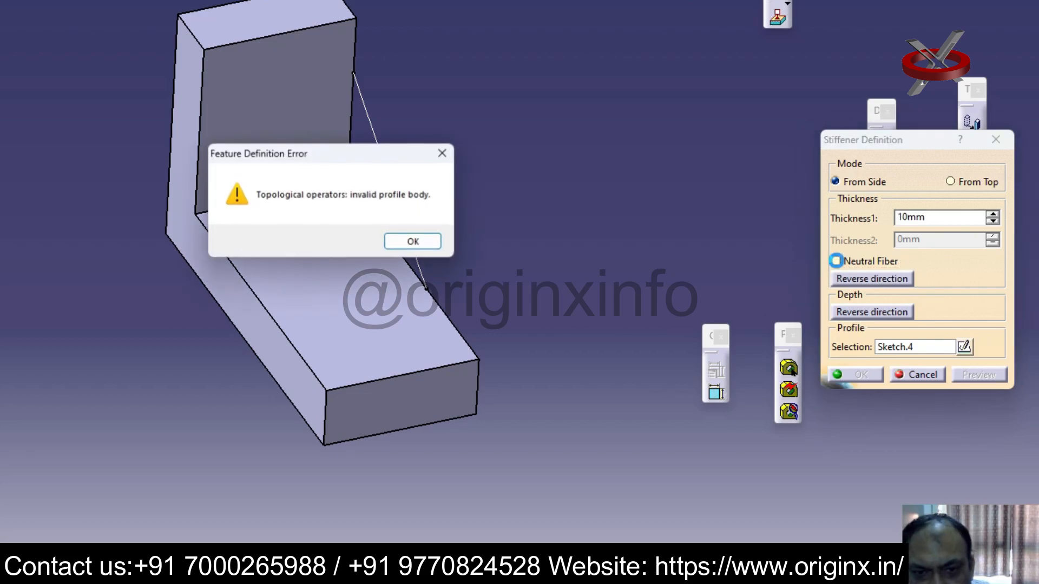
left_click(416, 242)
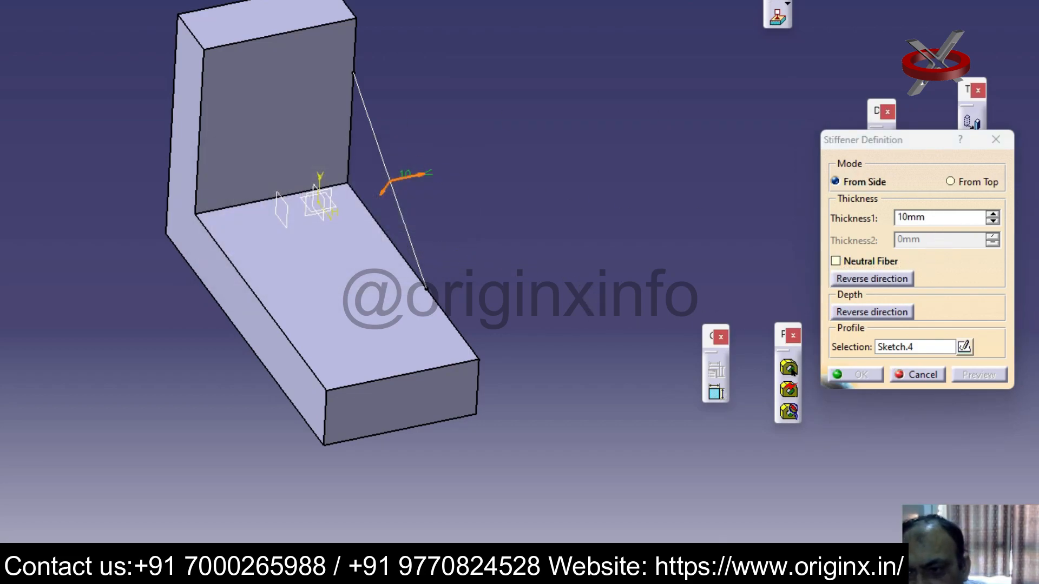
left_click(971, 183)
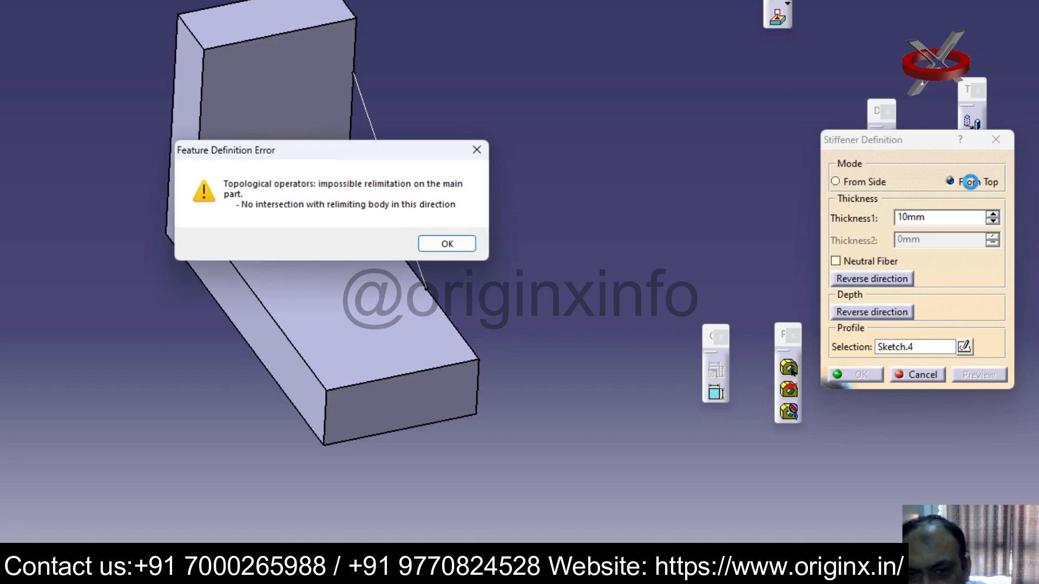
left_click(444, 245)
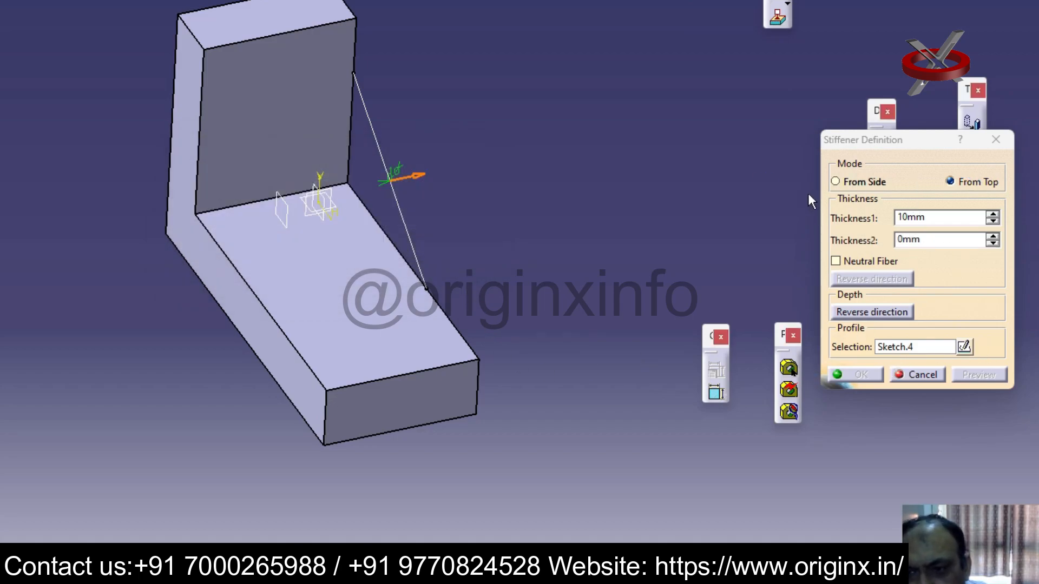
left_click(836, 181)
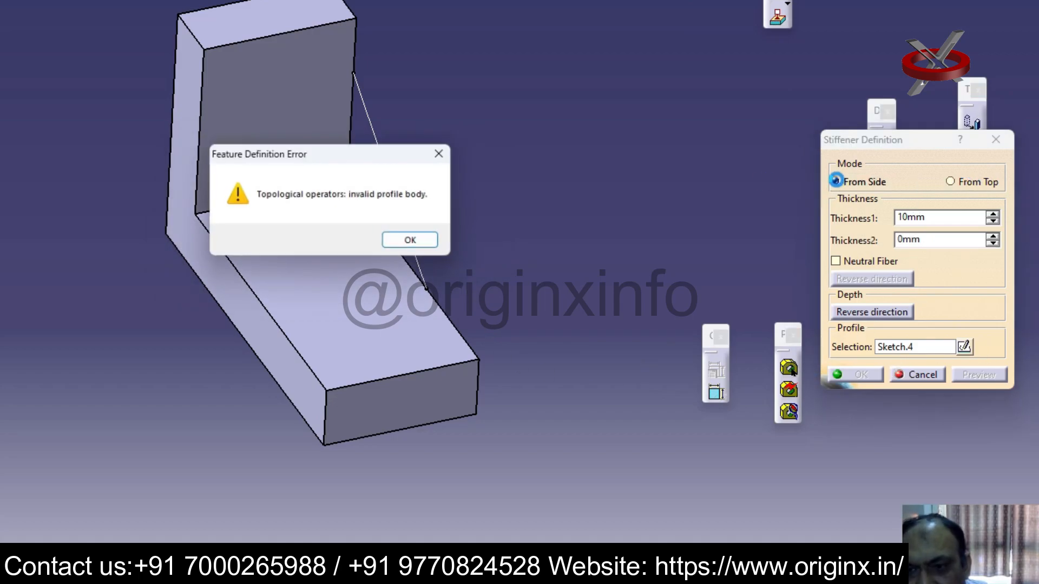
left_click(416, 242)
middle_click_drag(491, 265, 196, 265)
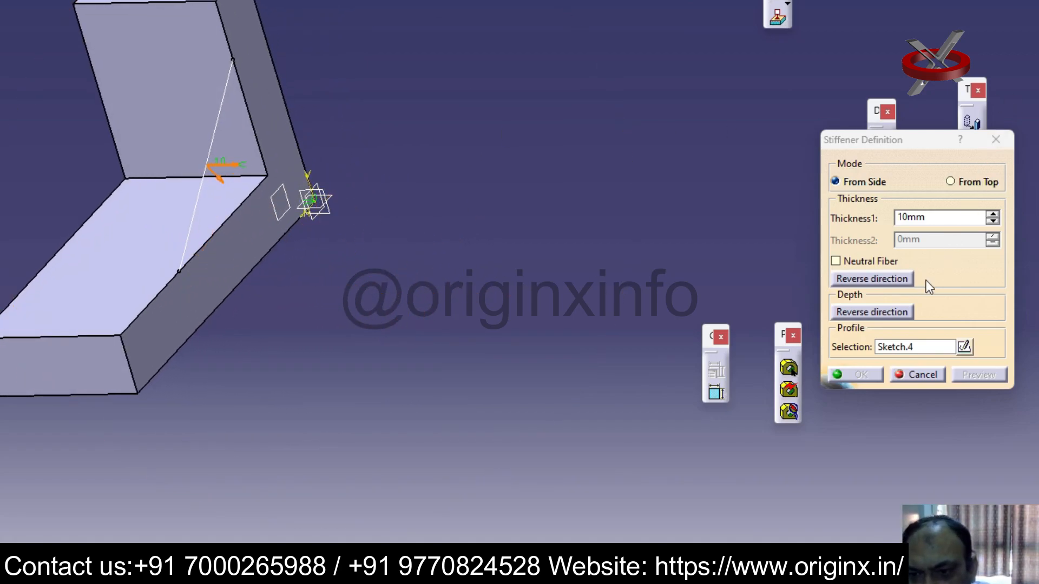
- Try the From Side stiffener with 2 mm thickness and neutral fiber, cancel it and undo the yz-plane sketch
double_click(910, 217)
type("2")
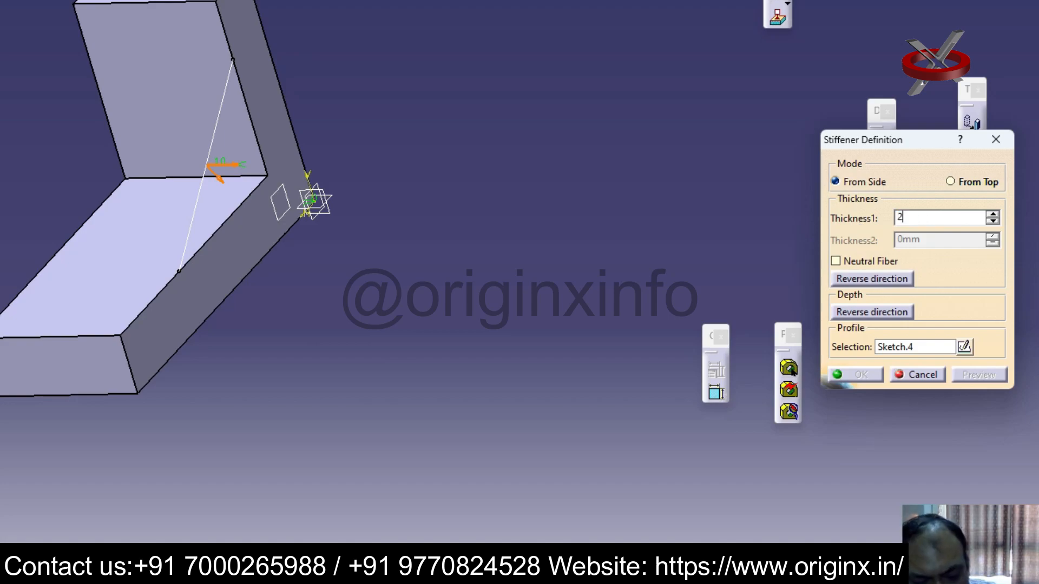
key("Return")
left_click(413, 242)
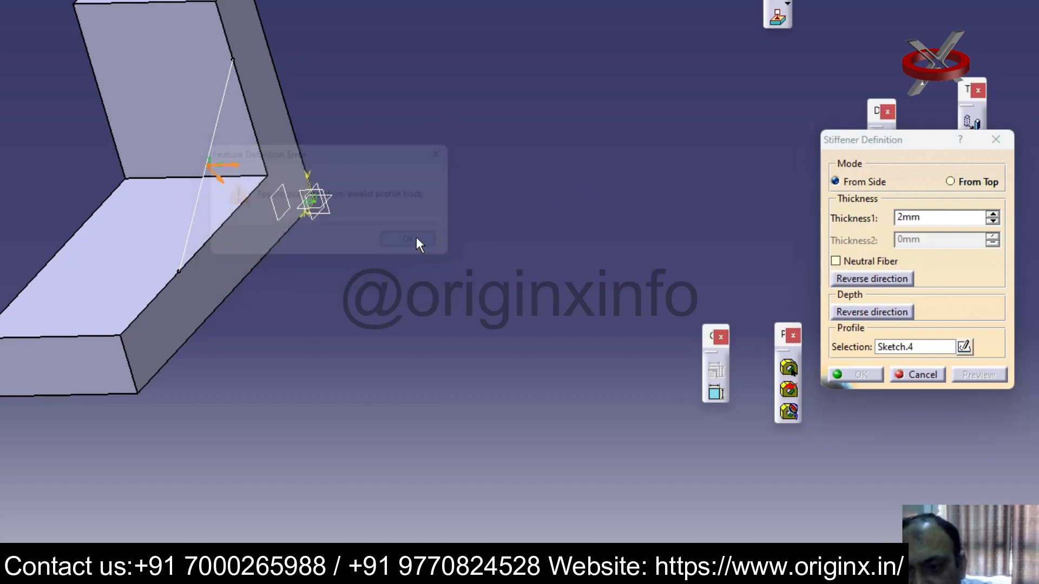
left_click(835, 262)
left_click(413, 241)
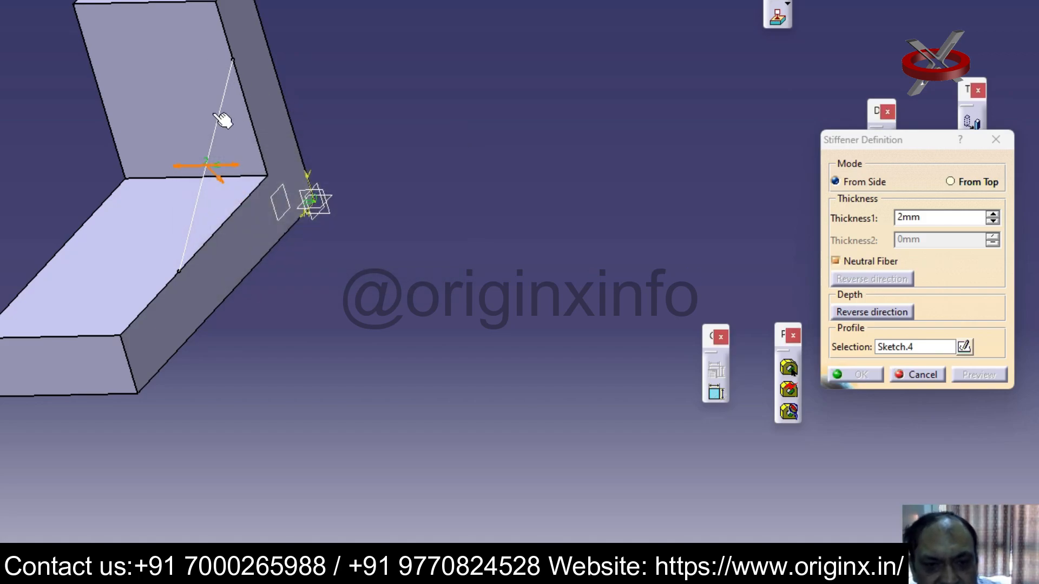
key("Escape")
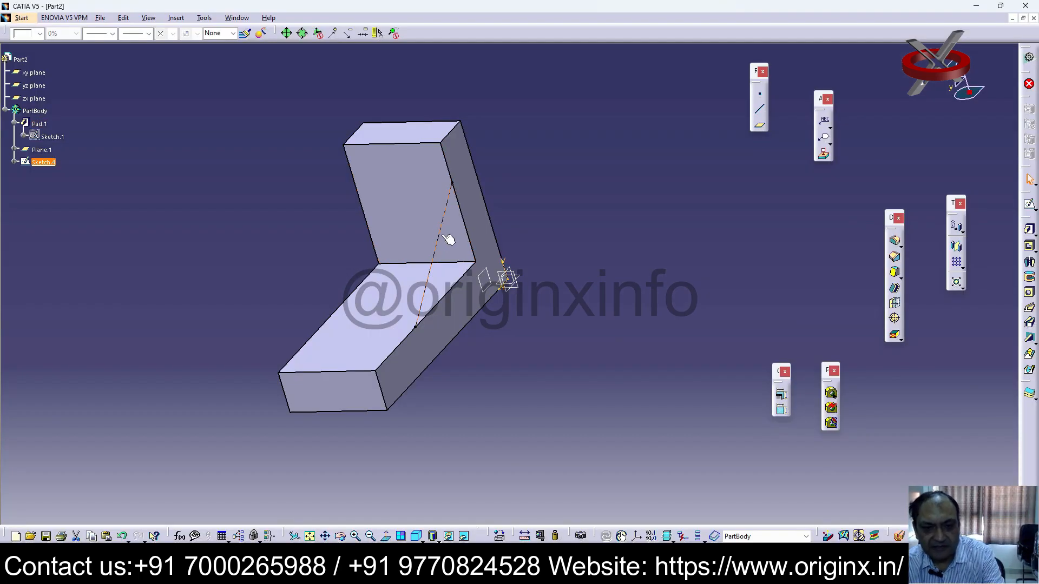
key("ctrl+z")
middle_click_drag(559, 326, 764, 258)
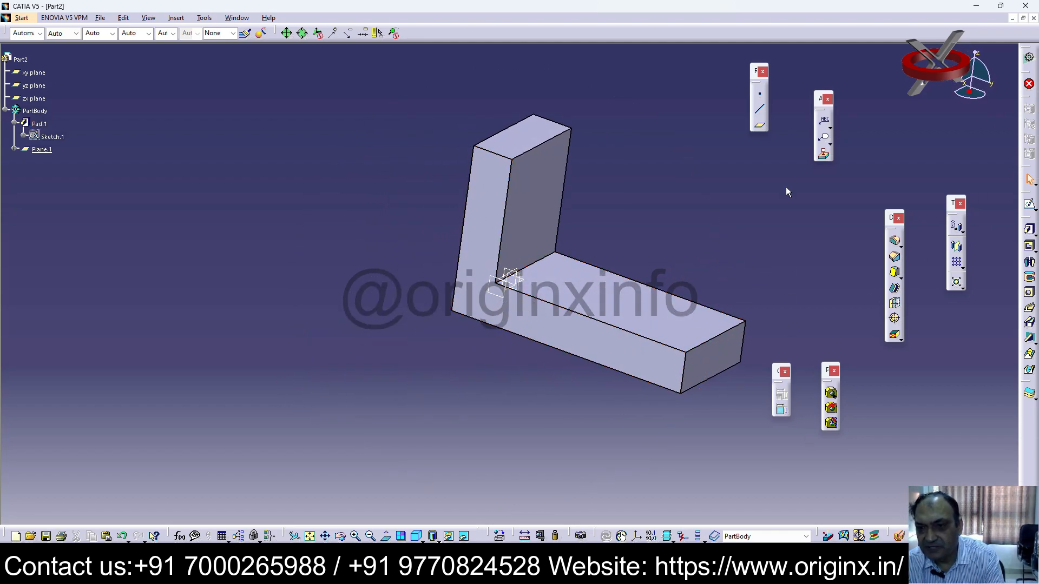
left_click(756, 130)
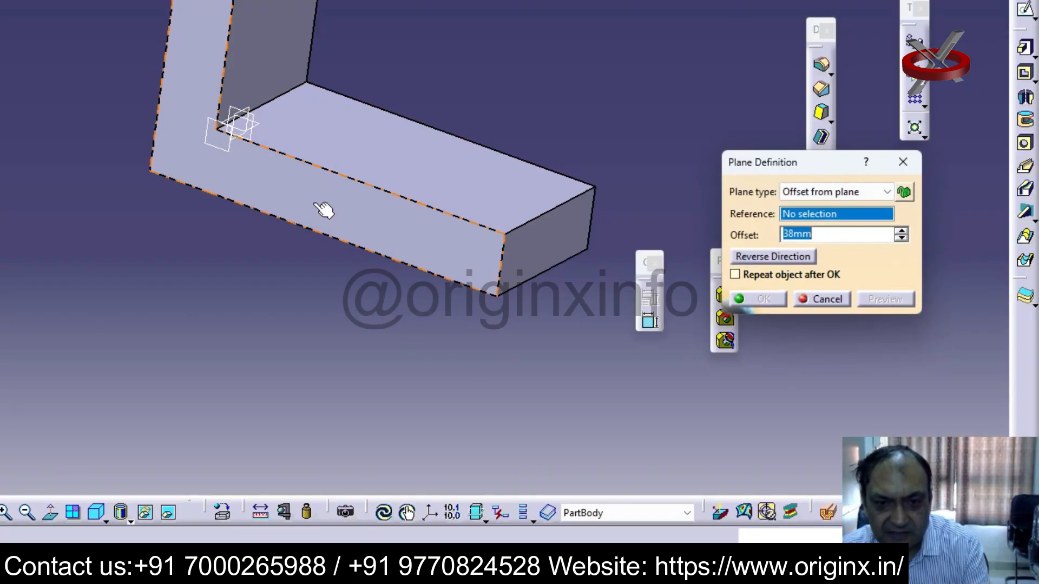
left_click(567, 338)
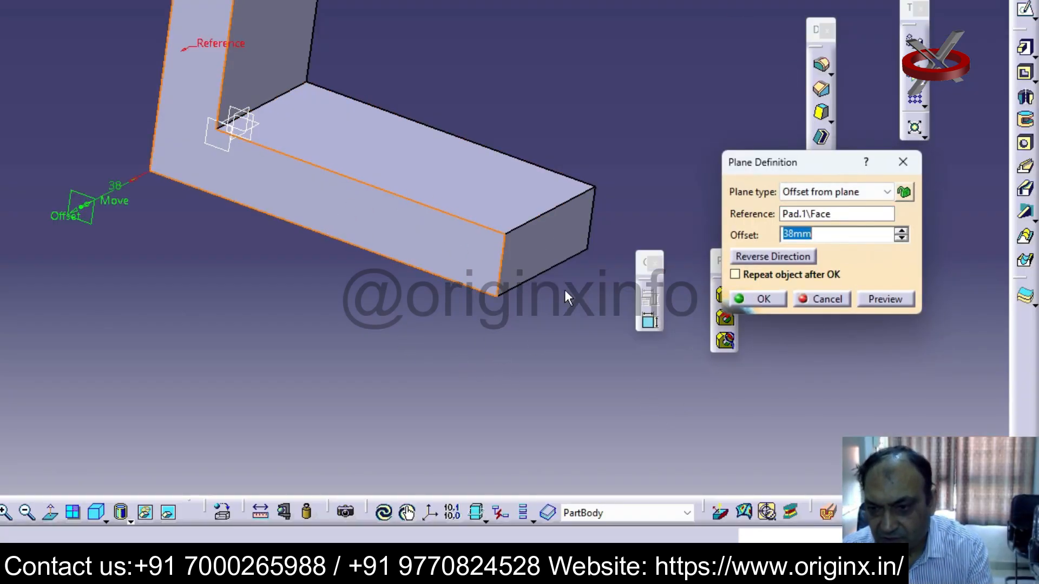
left_click(764, 257)
left_click(901, 238)
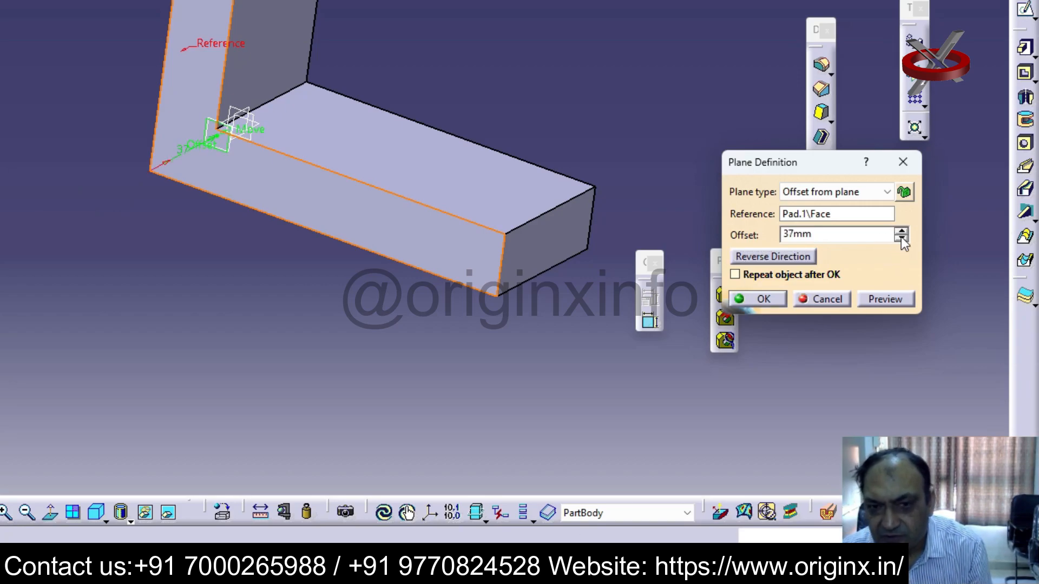
left_click(900, 238)
middle_click_drag(460, 287, 167, 307)
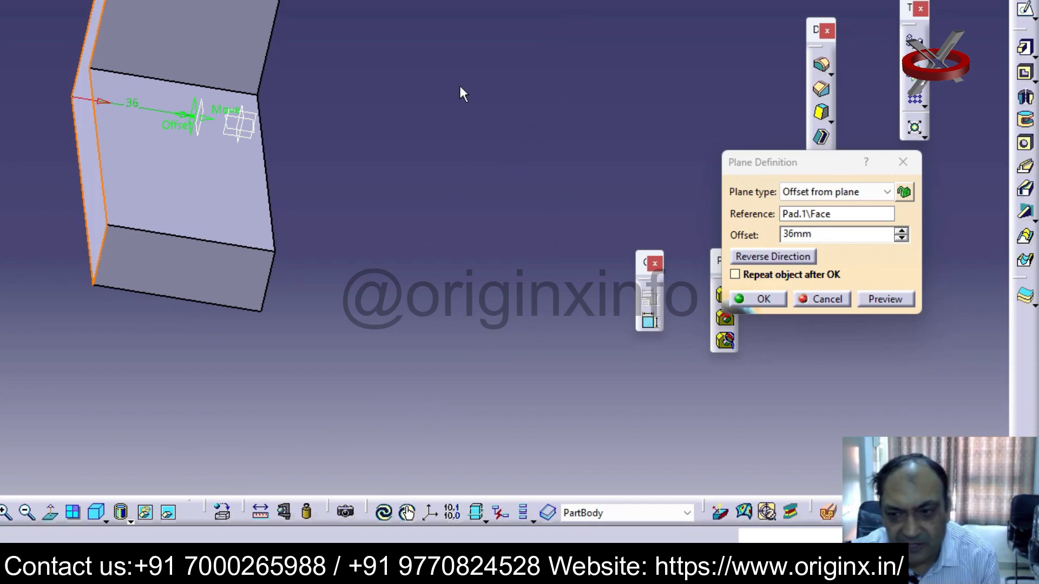
left_click(903, 163)
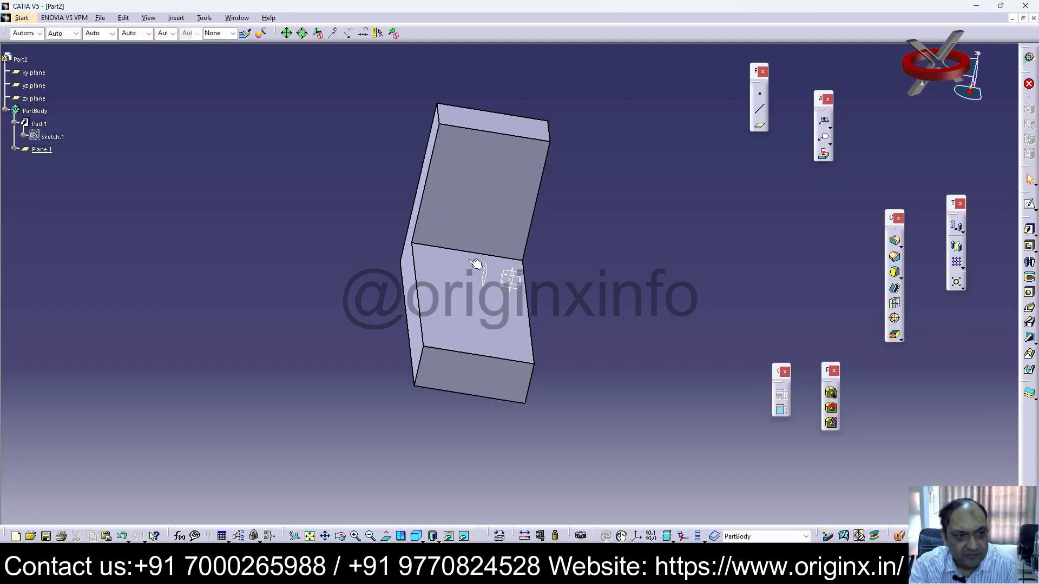
- Edit the existing reference plane and set its offset from the pad's side face to 25 mm
double_click(43, 150)
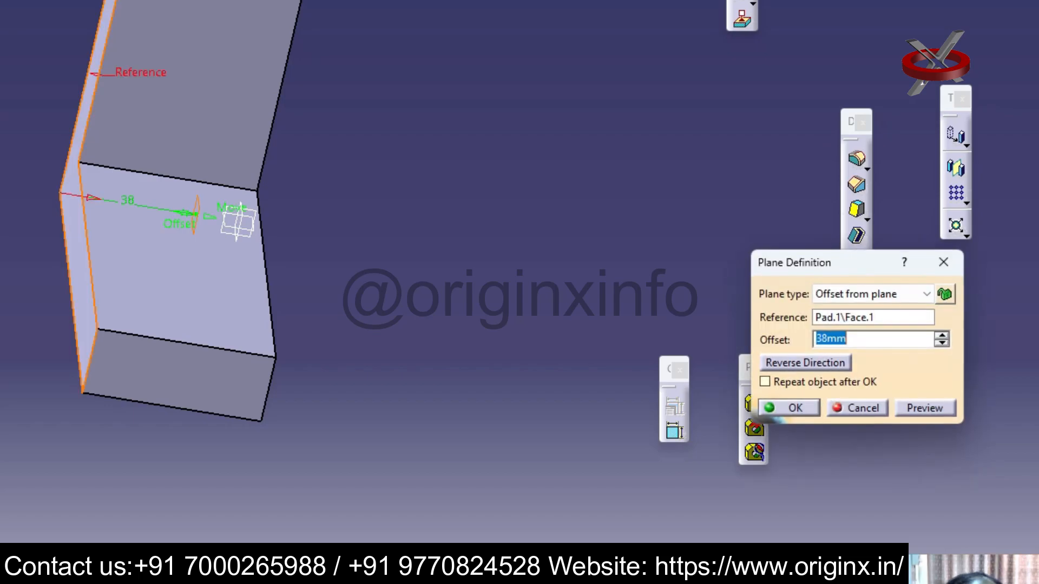
type("25")
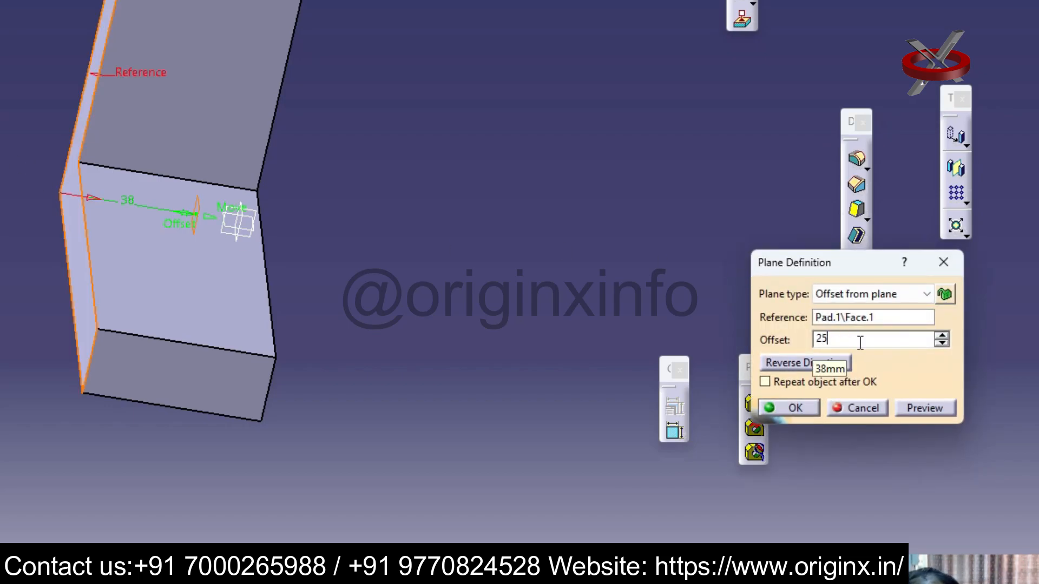
key("Return")
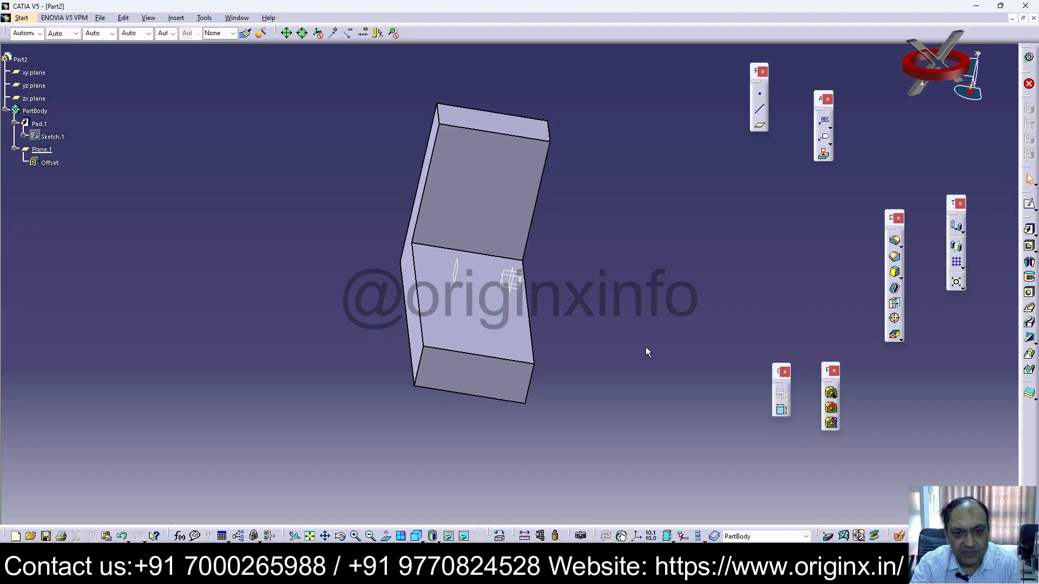
- Sketch a sloping line on the offset plane from near the top of the upright's inner edge to the base's upper edge, and exit the sketch
left_click(463, 275)
left_click(1029, 205)
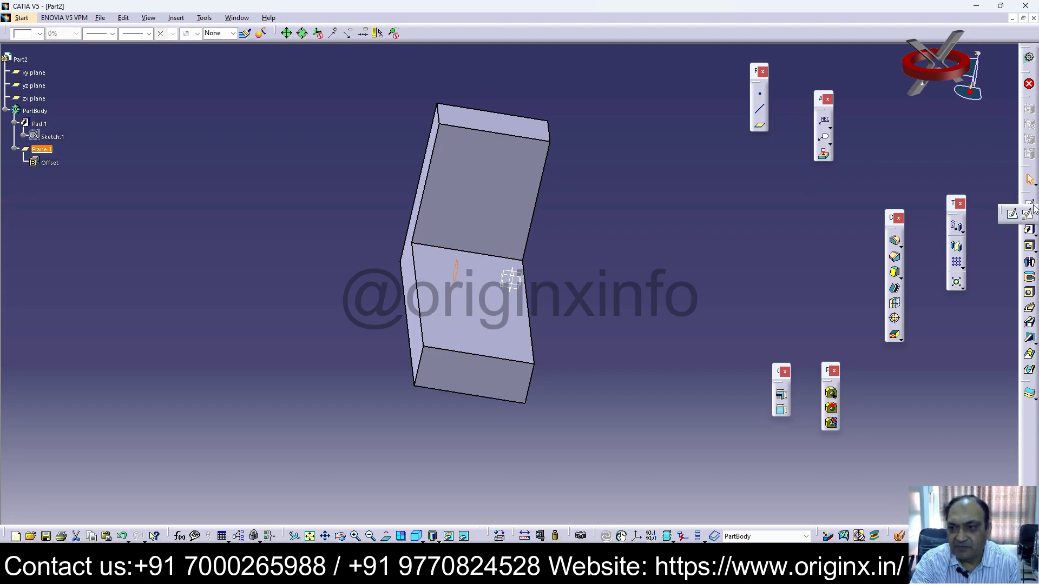
left_click(1013, 215)
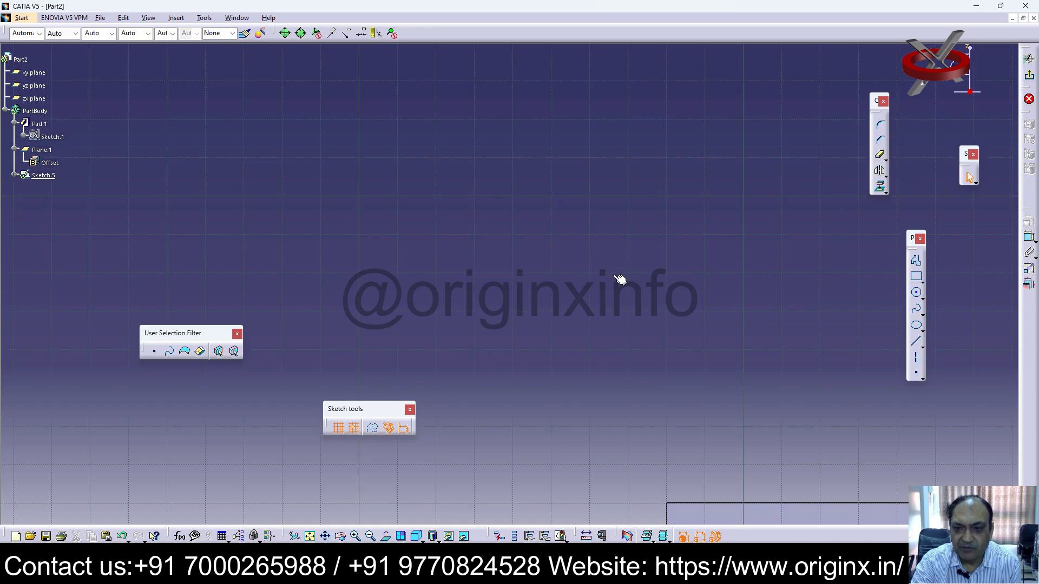
left_click(309, 536)
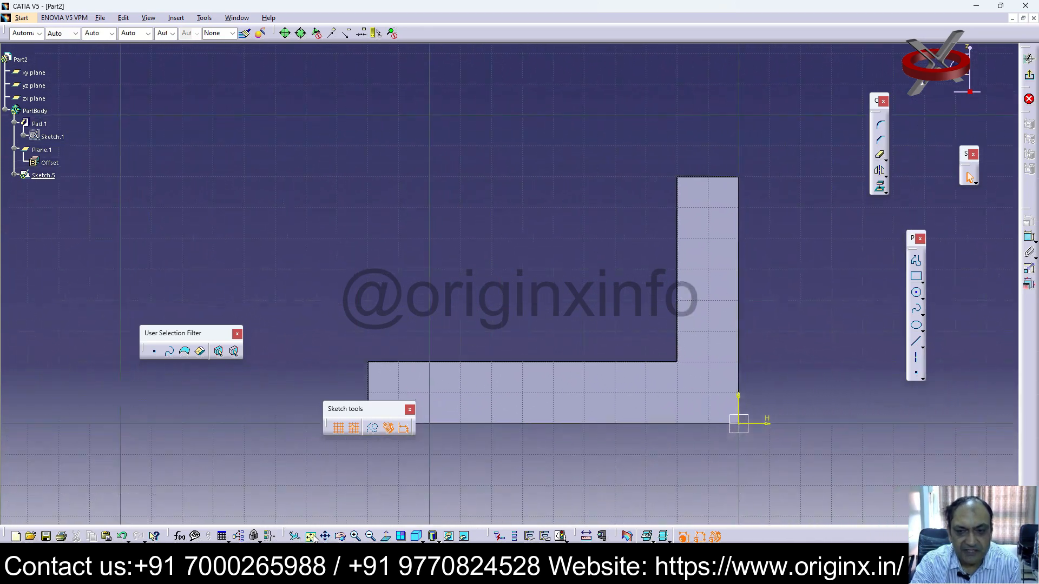
left_click(918, 351)
left_click(631, 195)
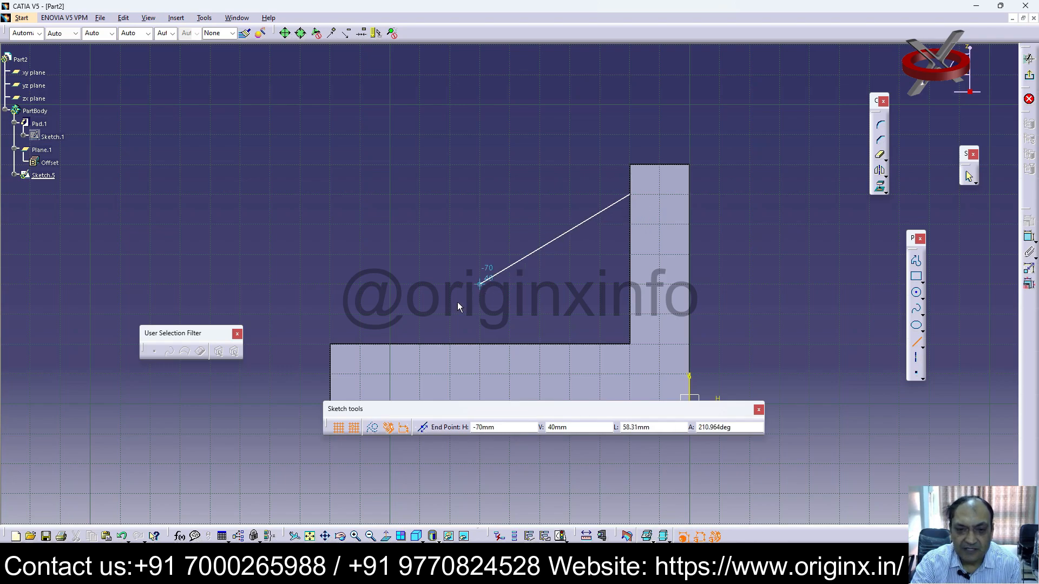
left_click(420, 345)
left_click(796, 336)
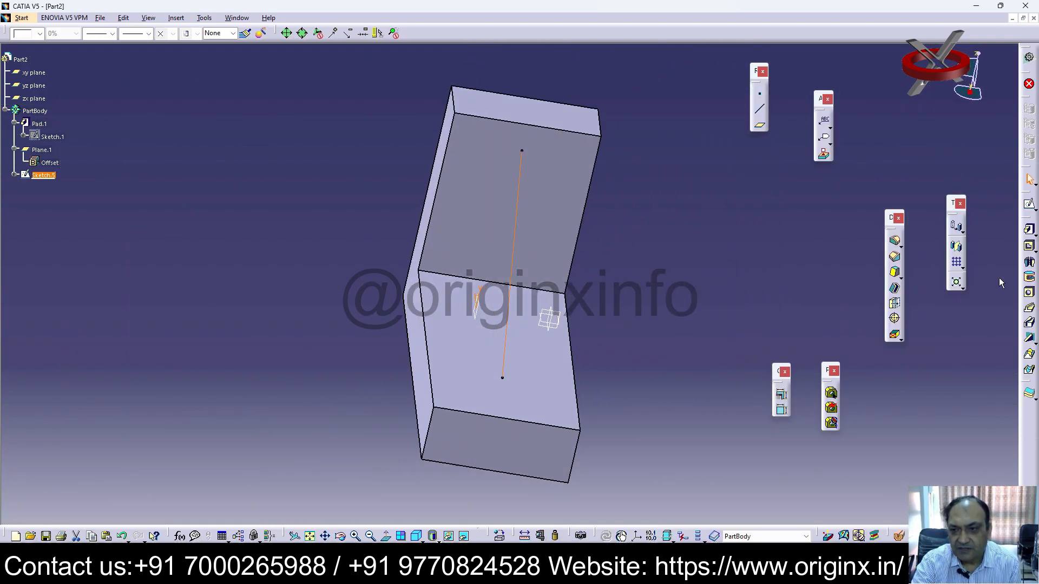
- Create a From Side stiffener with neutral fiber from the sloping line, with a thickness of 25 mm
left_click(1029, 339)
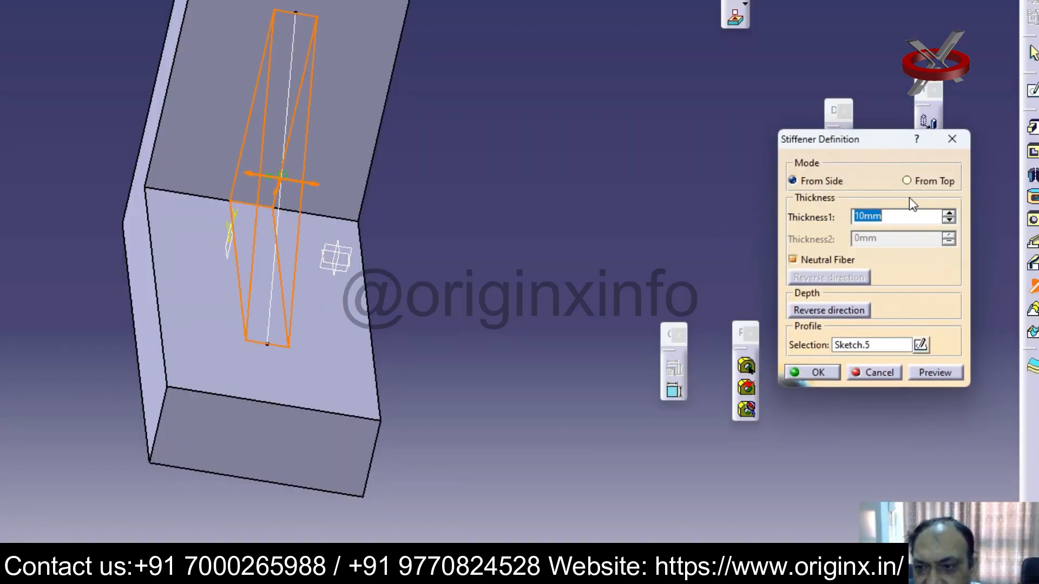
type("15")
key("Return")
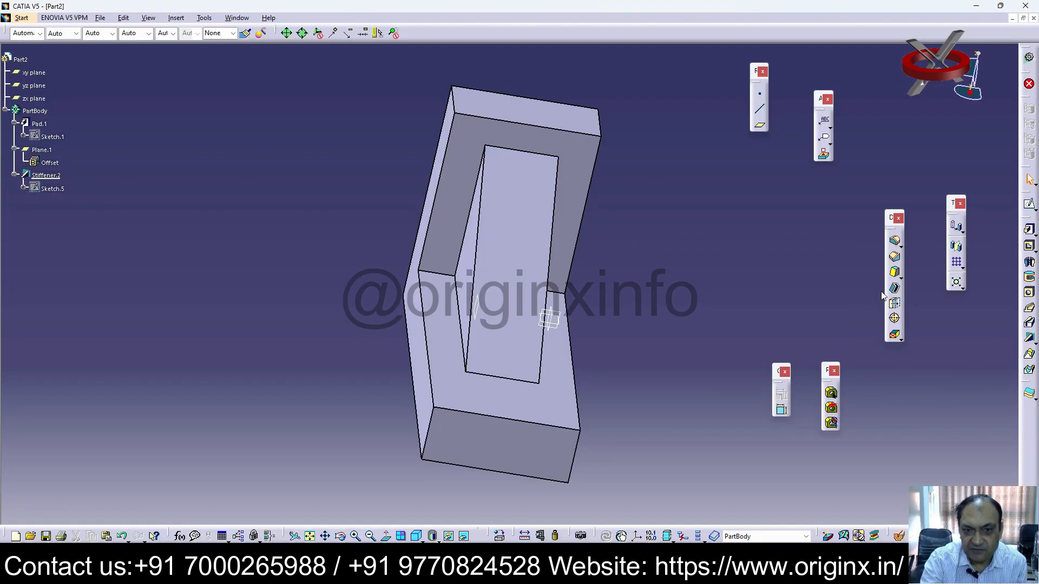
- Edit the existing stiffener and set its thickness to 50 mm
double_click(508, 288)
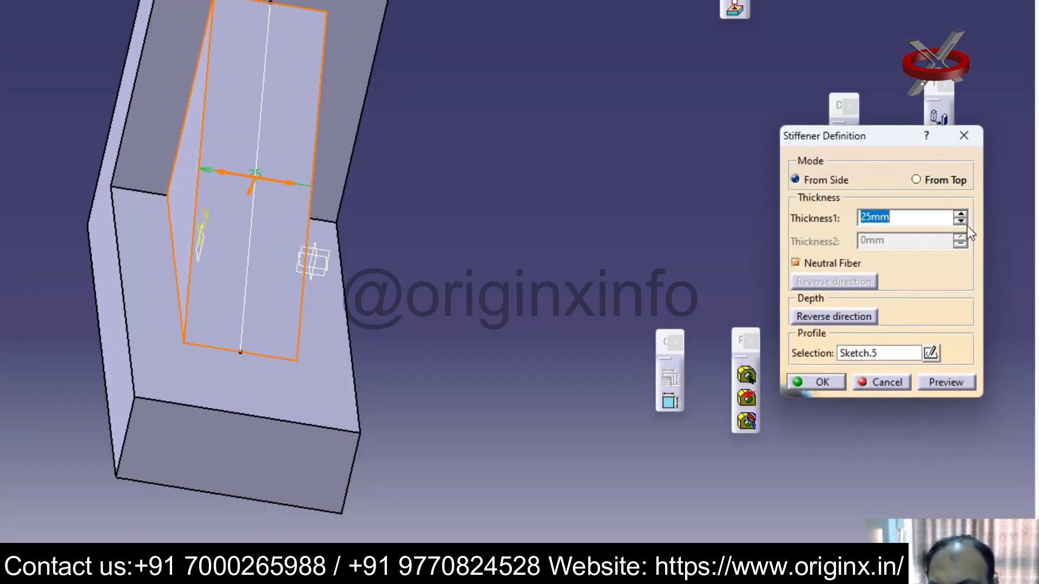
left_click(960, 214)
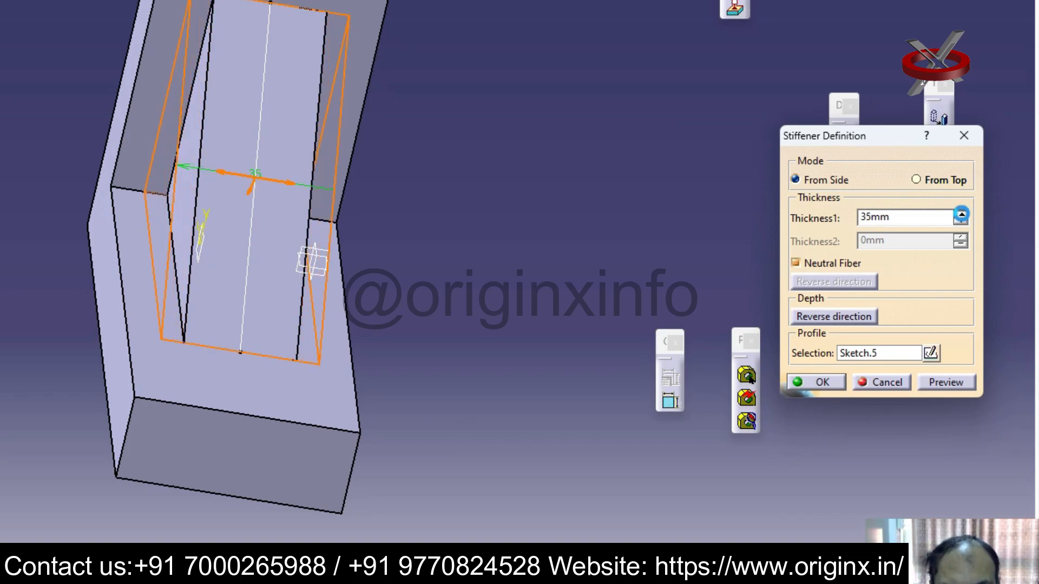
left_click(960, 214)
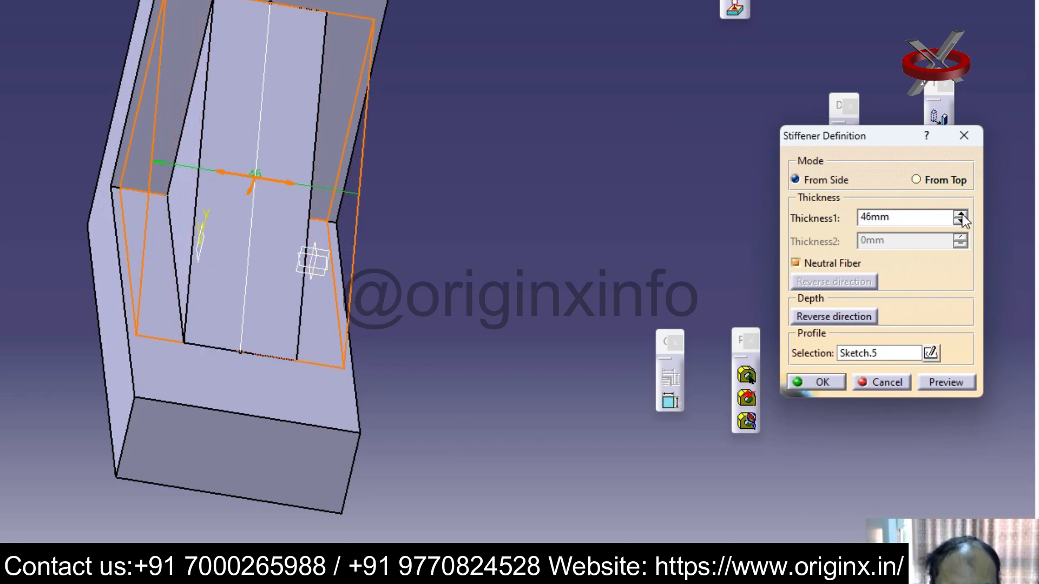
left_click(960, 214)
left_click(961, 214)
left_click(961, 214)
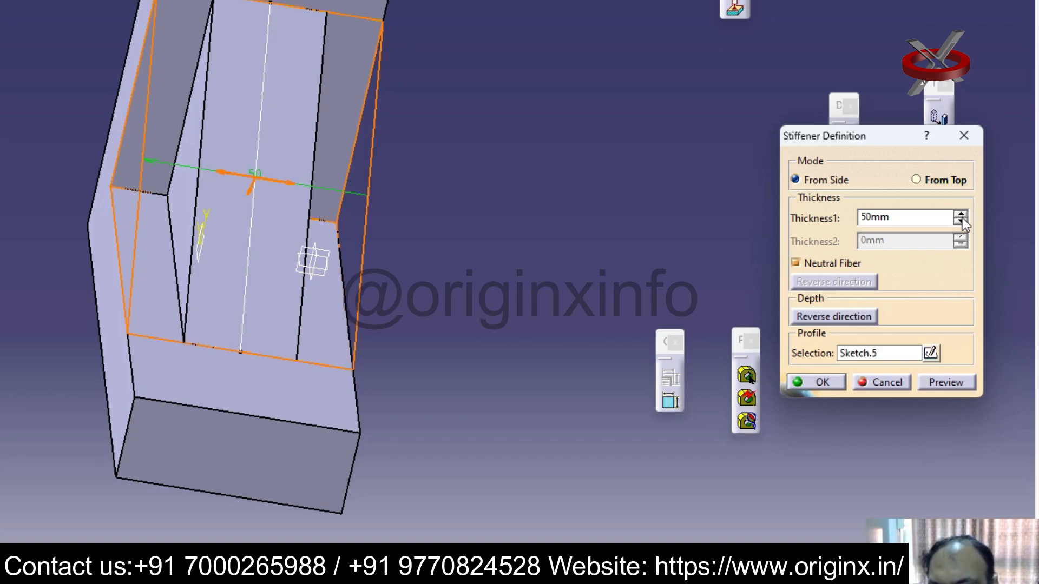
left_click(961, 216)
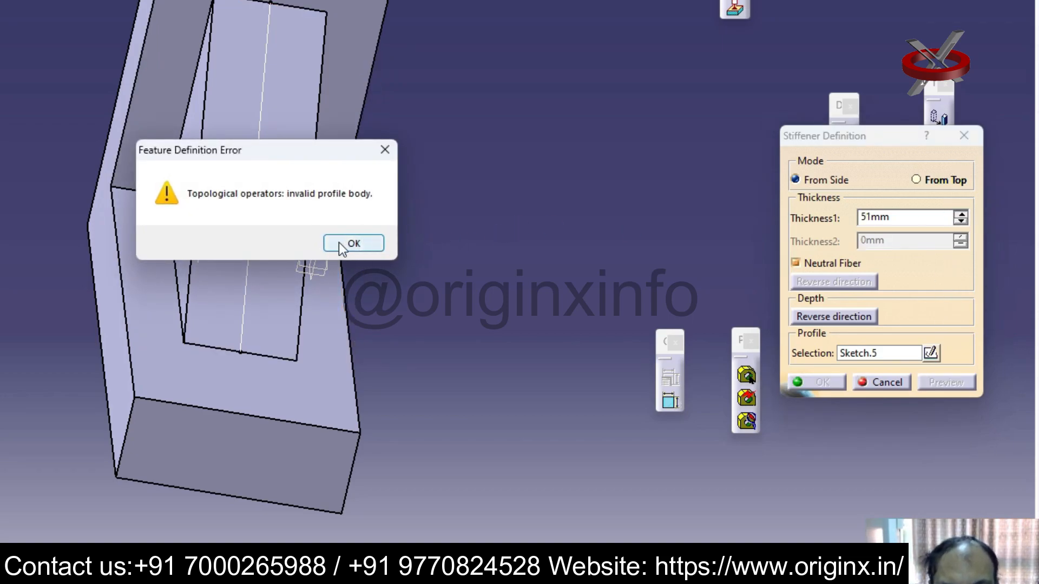
left_click(354, 243)
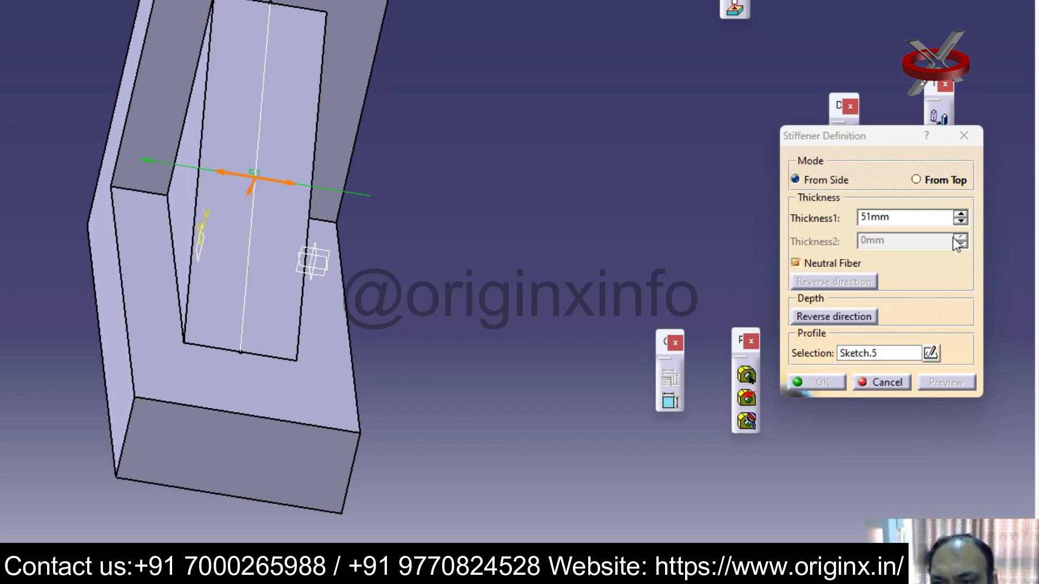
left_click(960, 222)
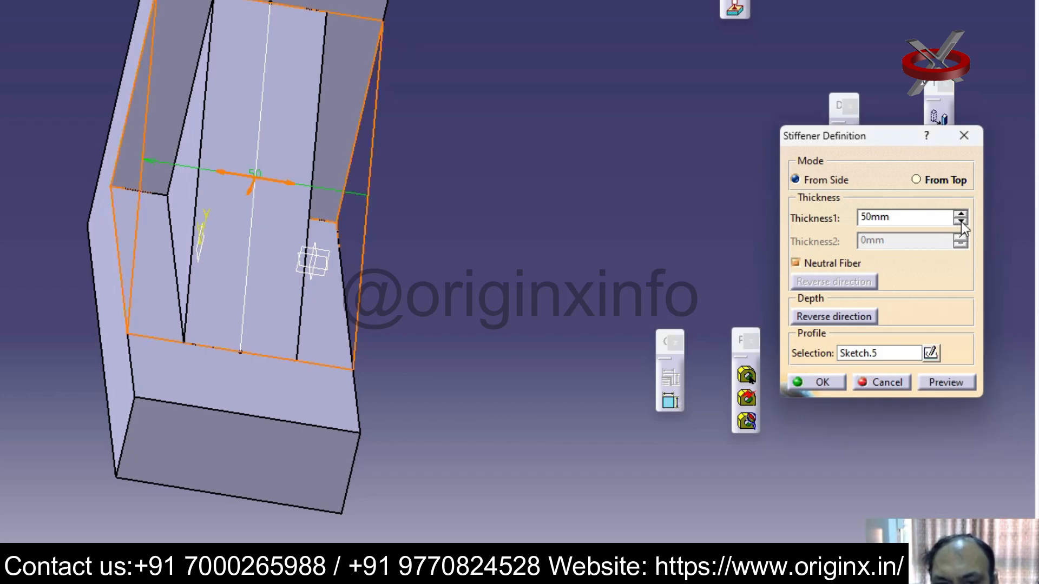
left_click(820, 382)
- Save the finished bracket part under the file name 22 in the catia tutorials folder
middle_click_drag(631, 256, 536, 212)
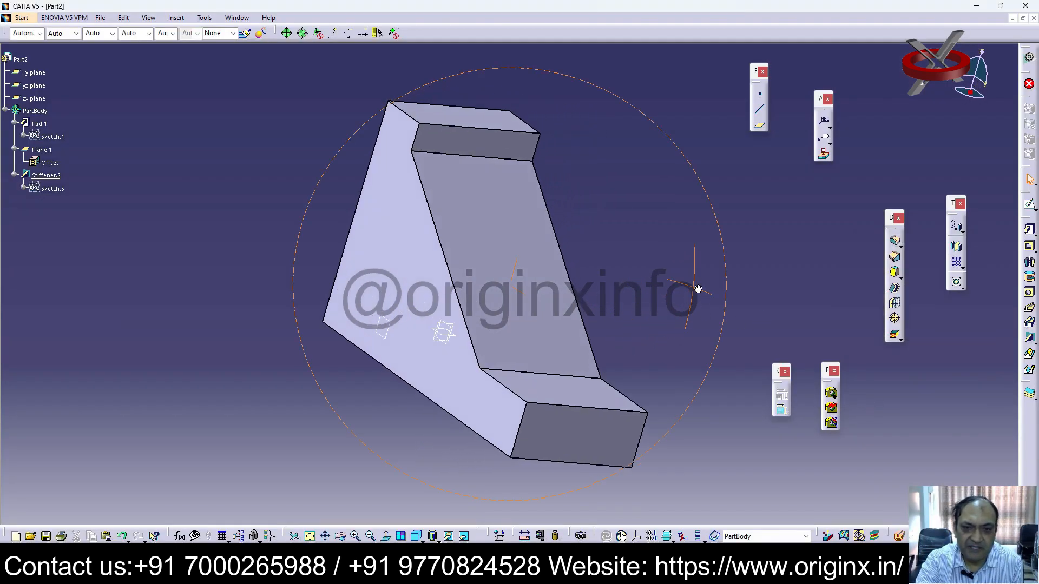
middle_click_drag(698, 290, 693, 253)
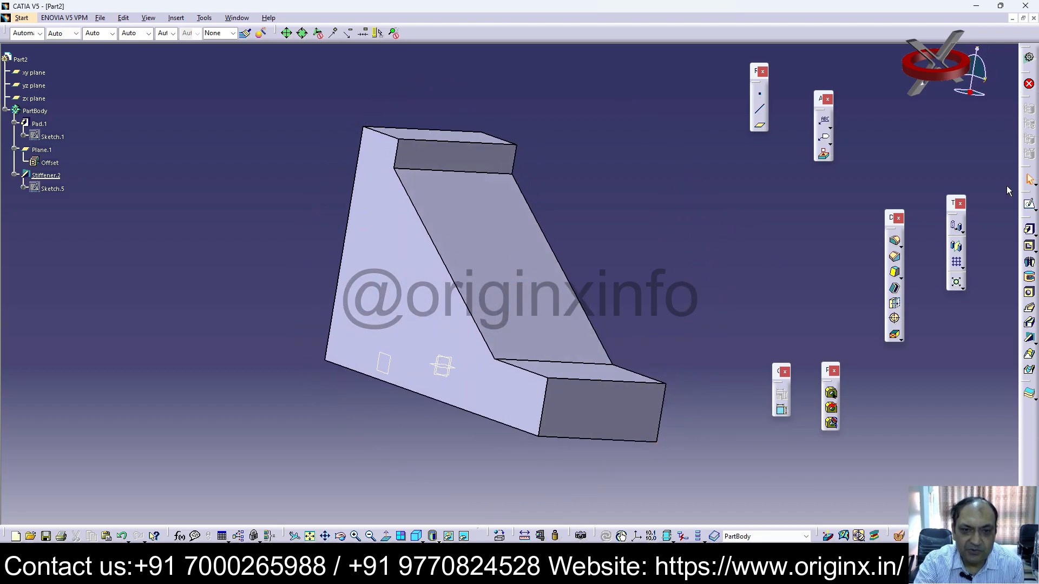
middle_click_drag(633, 270, 704, 243)
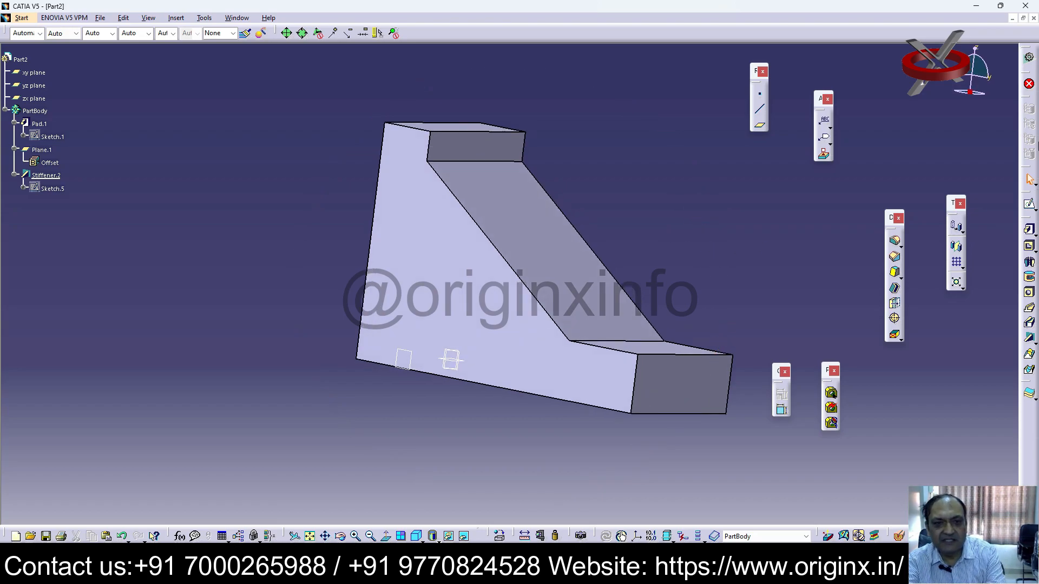
left_click(102, 18)
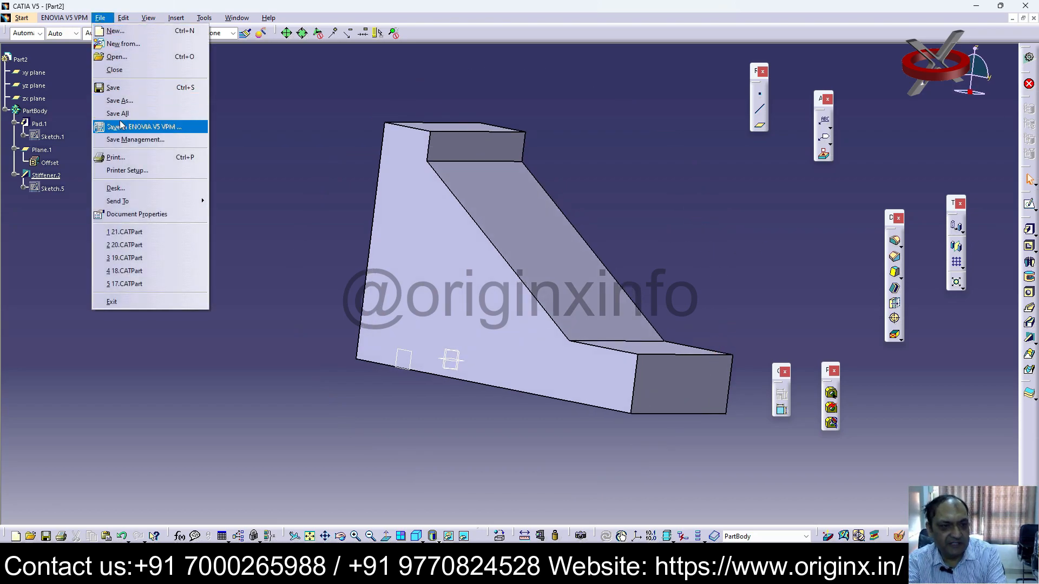
left_click(124, 98)
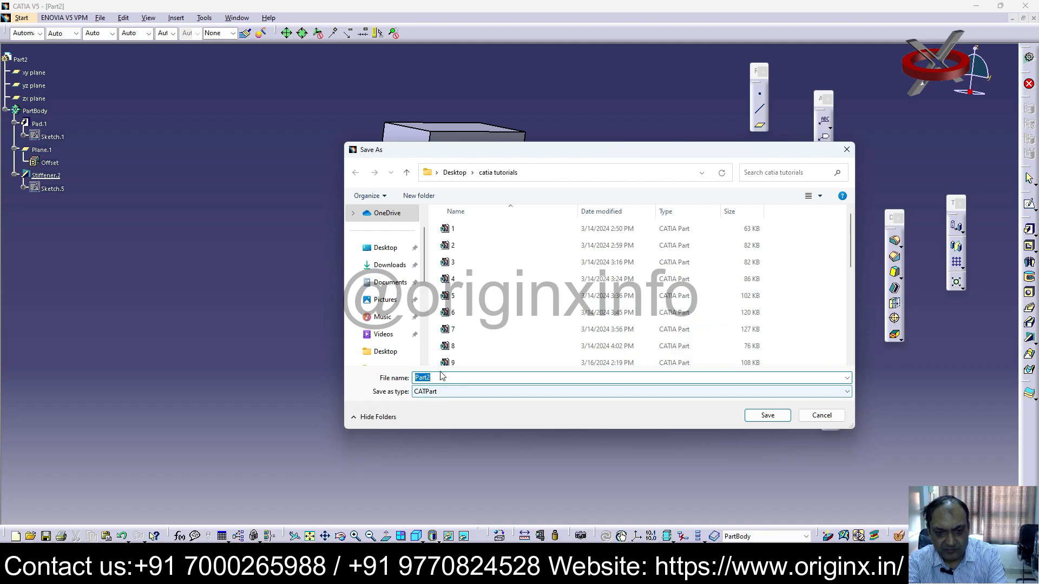
type("22")
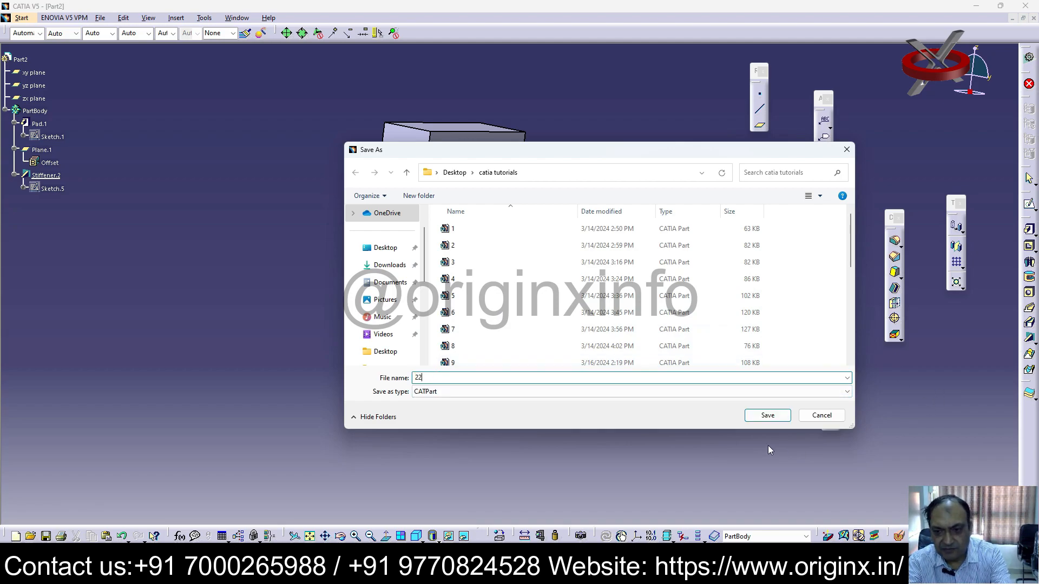
left_click(767, 415)
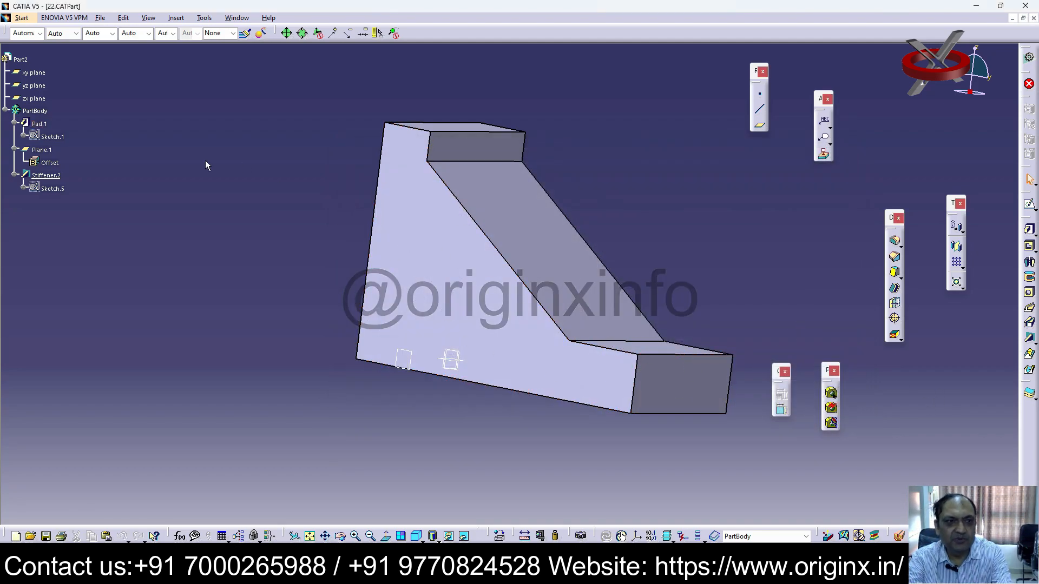
- Create a new document of type Part and accept the default new part settings
middle_click_drag(372, 327, 477, 364)
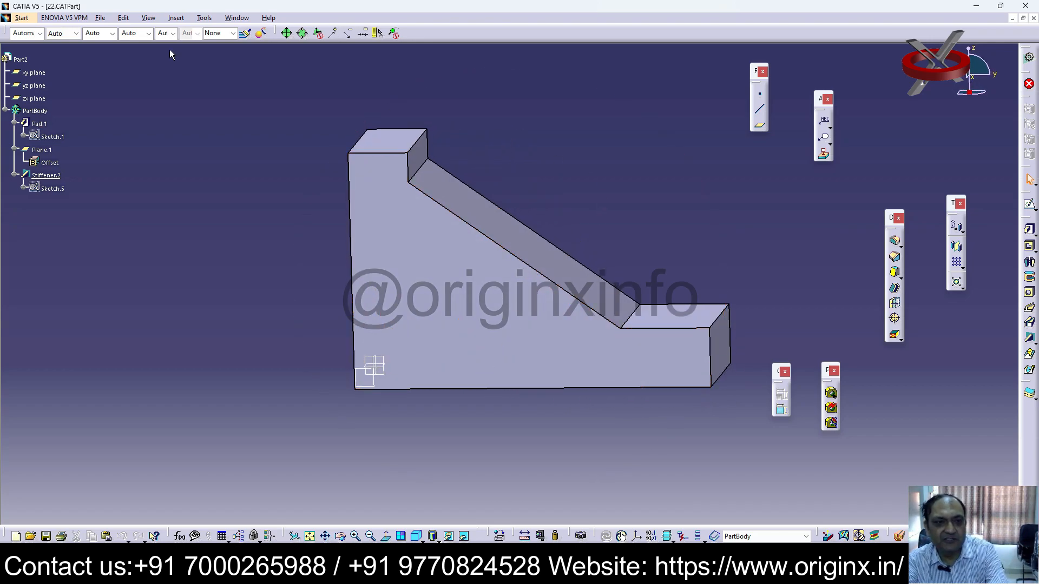
left_click(100, 18)
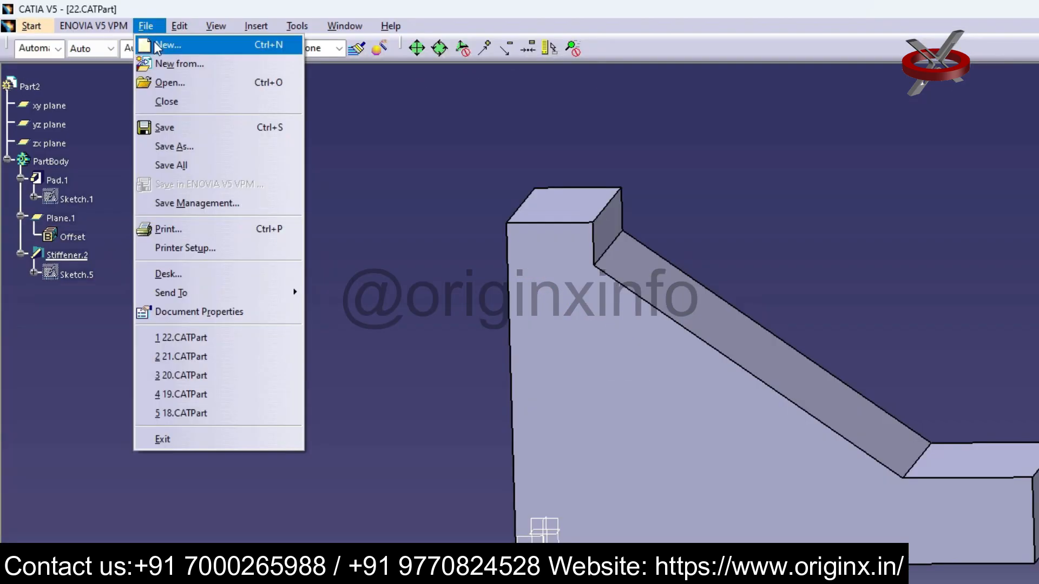
left_click(161, 45)
scroll(1006, 411, "down", 3)
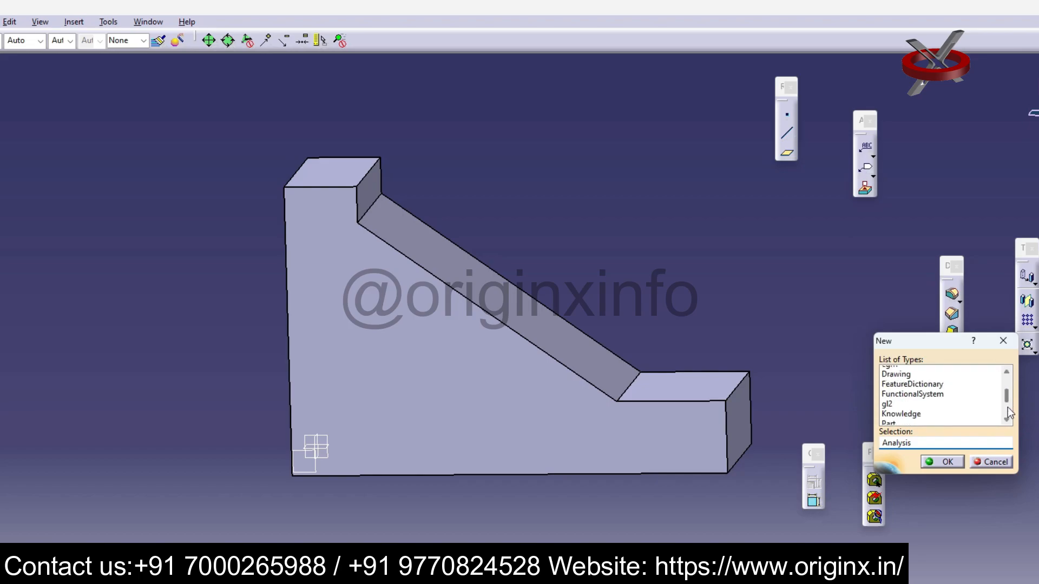
left_click(898, 420)
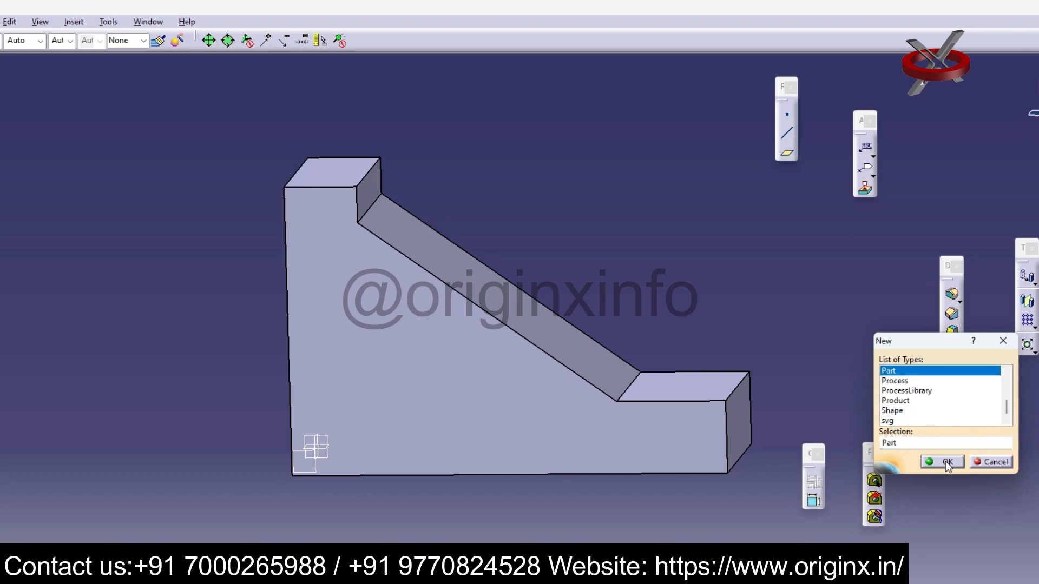
left_click(946, 462)
left_click(709, 496)
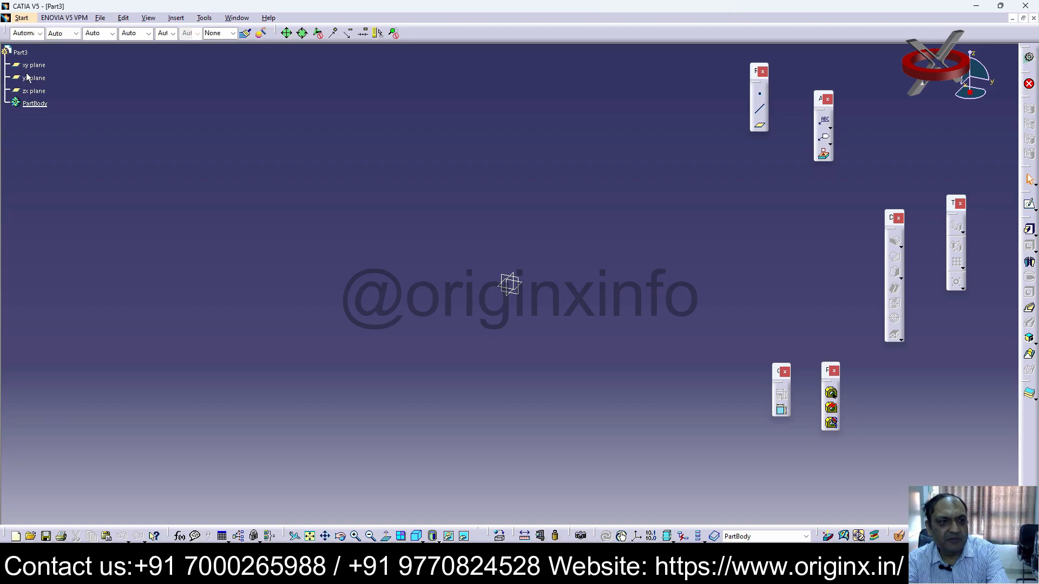
- Start a sketch on the xy plane and draw a large circle centred on the origin
left_click(34, 65)
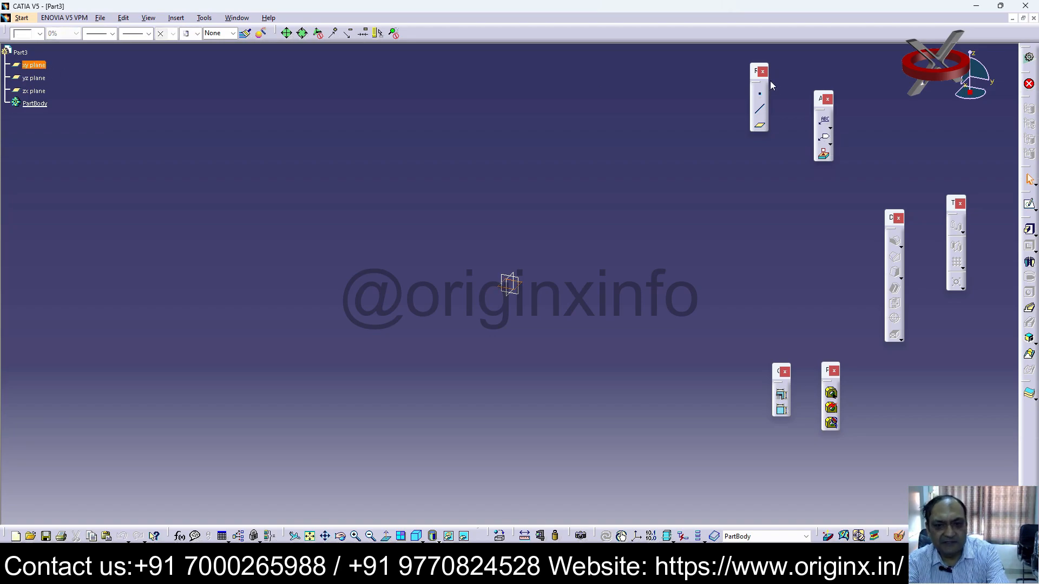
left_click(1030, 206)
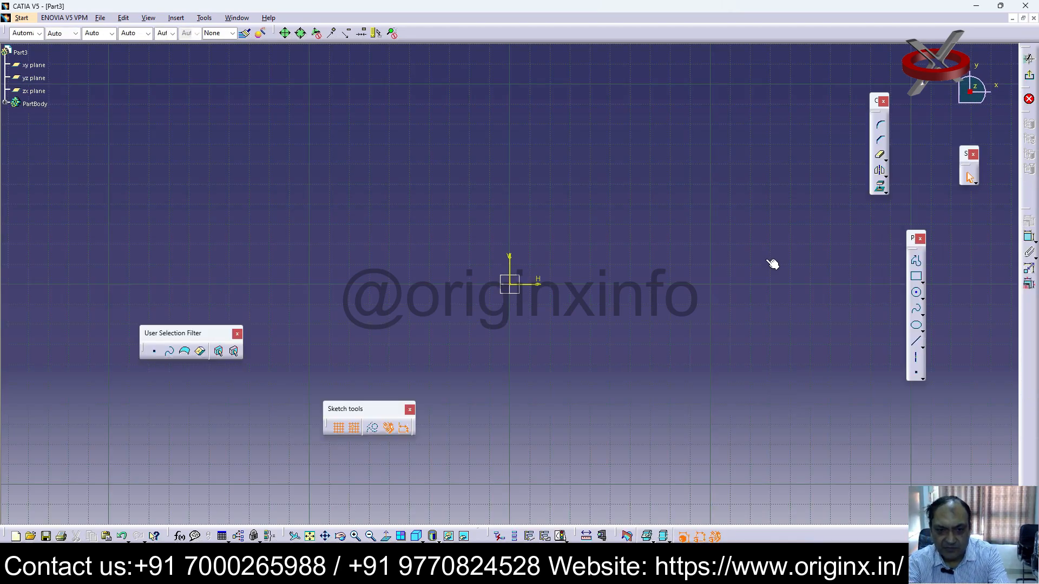
left_click(917, 294)
left_click(509, 284)
left_click(507, 363)
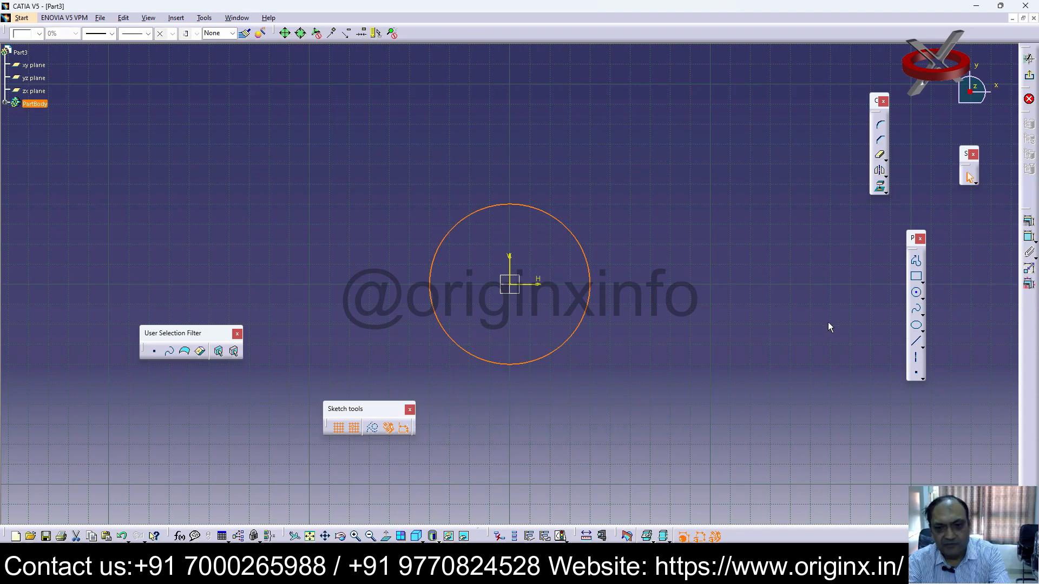
- Draw a second circle, about half the size of the first, centred on the horizontal axis 140 mm from the origin
left_click(917, 294)
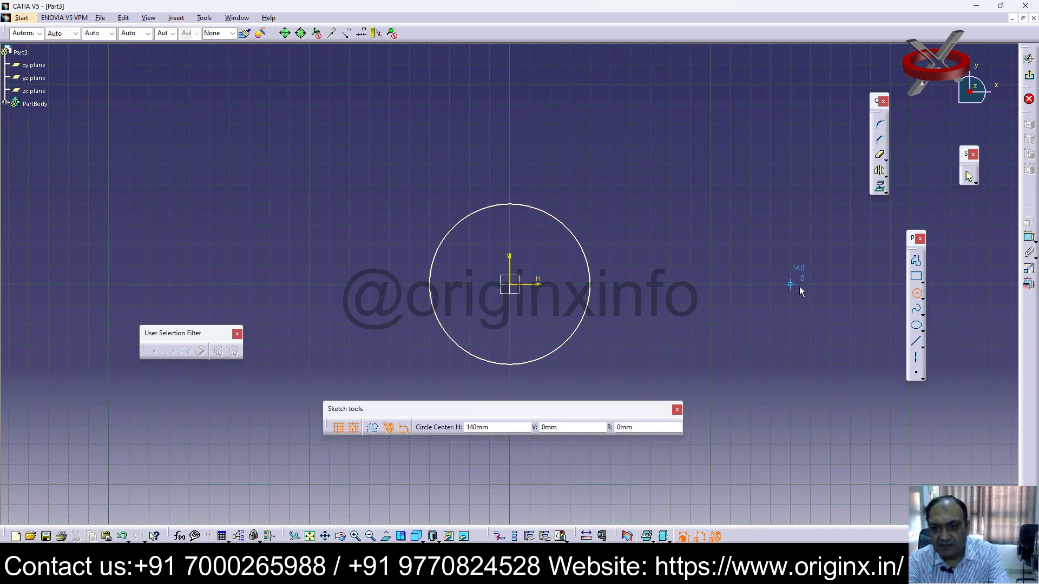
left_click(794, 281)
left_click(798, 324)
left_click(810, 395)
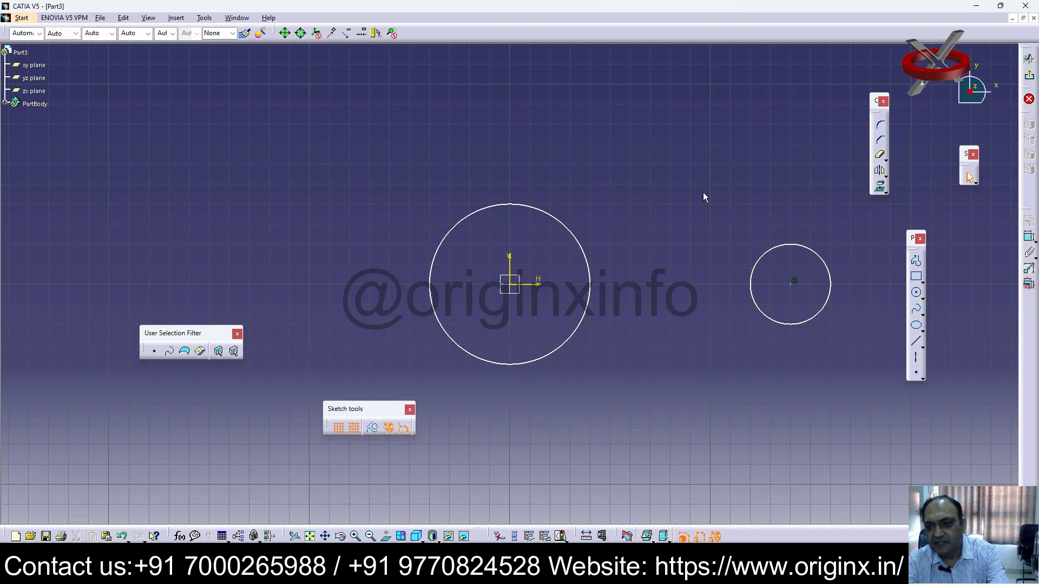
- Connect the two circles with one line joining their upper points and another joining their lower points
left_click(916, 343)
left_click(511, 204)
left_click(804, 248)
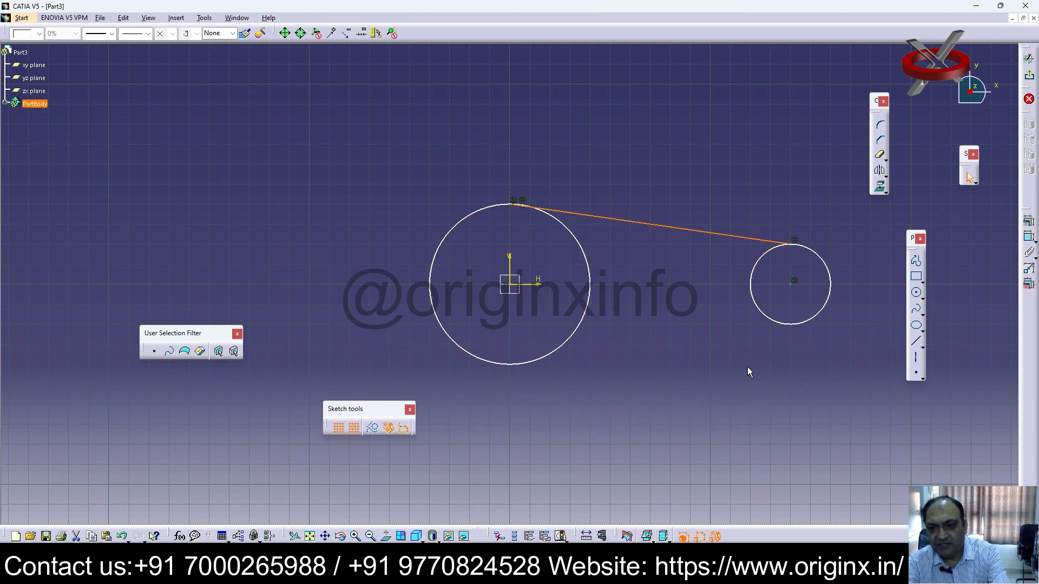
left_click(917, 347)
left_click(520, 364)
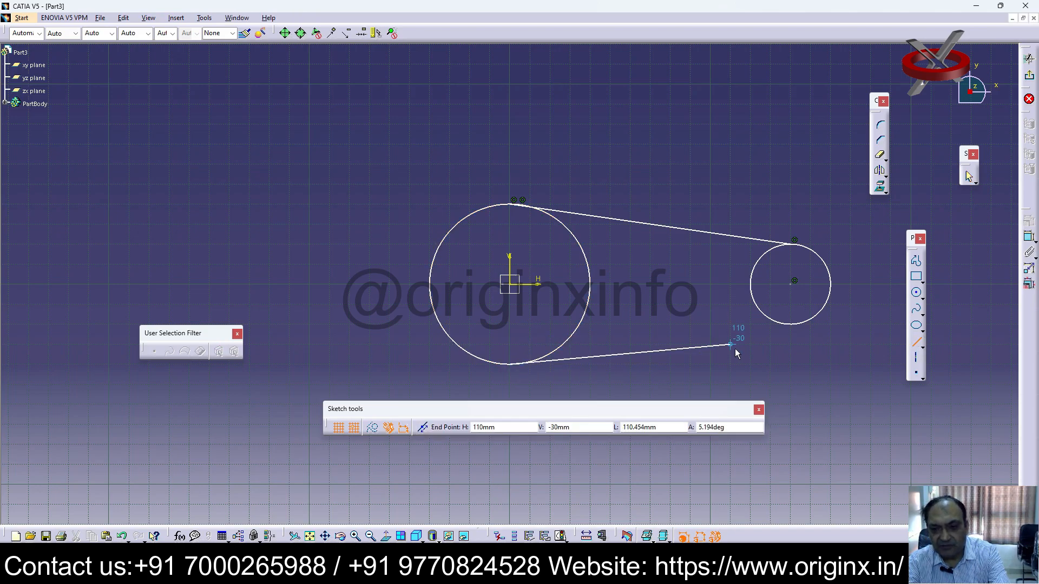
left_click(795, 328)
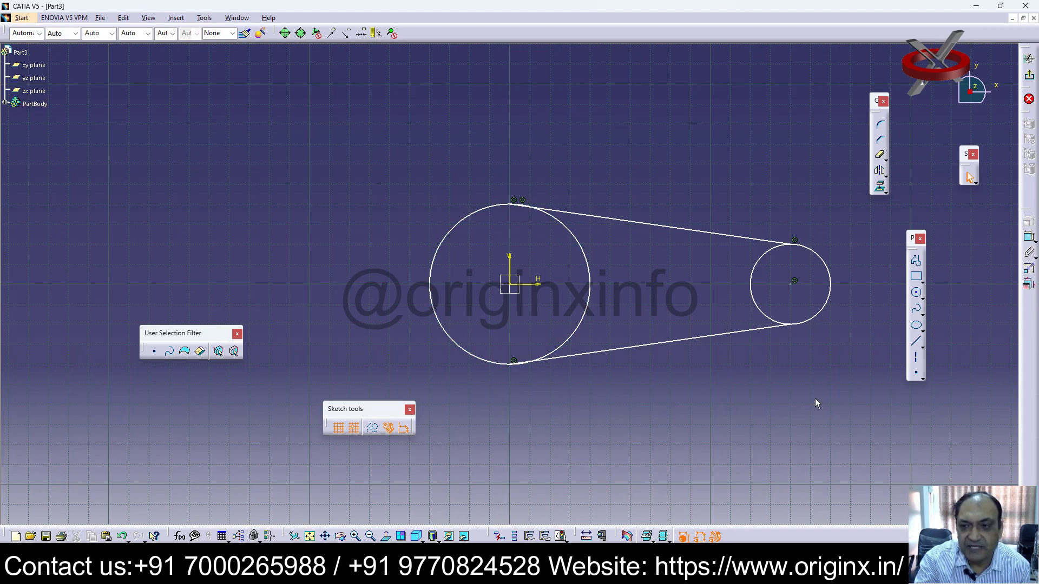
- Quick Trim the inner arcs of the large and small circles between the connecting lines to leave a closed outer outline
left_click(881, 156)
left_click(593, 271)
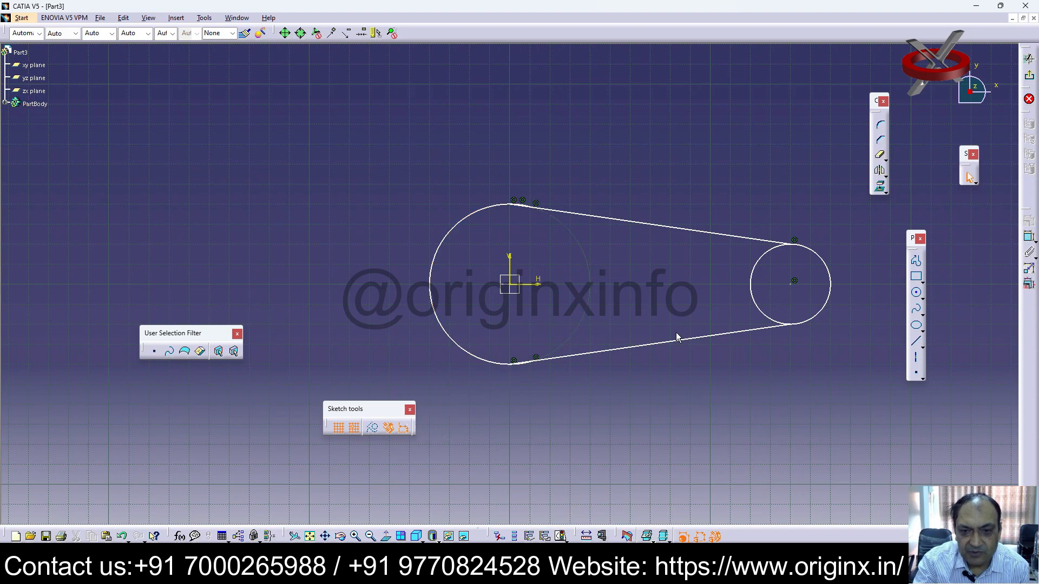
left_click_drag(760, 258, 748, 255)
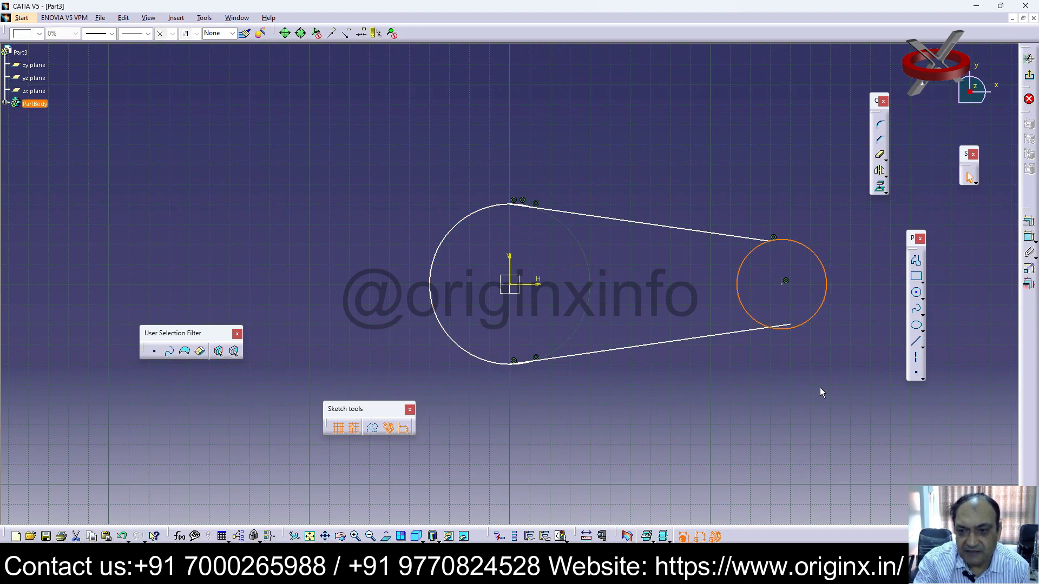
left_click(817, 387)
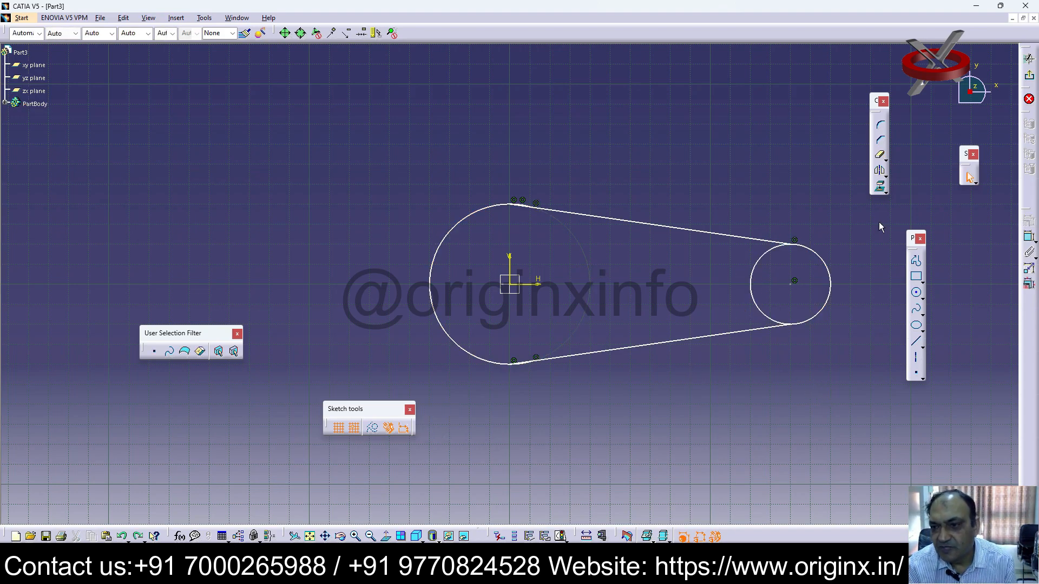
left_click(879, 157)
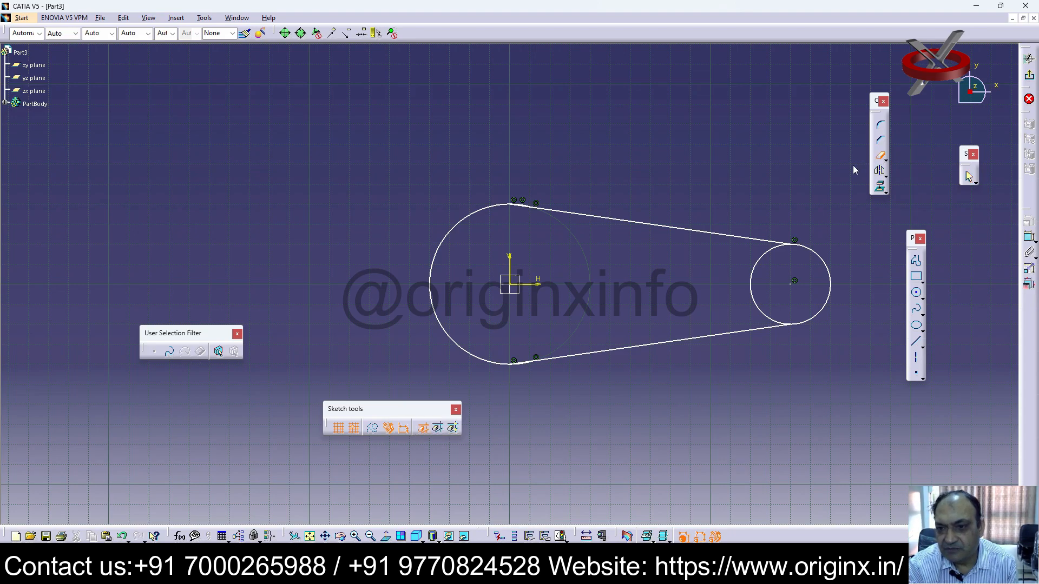
left_click(771, 257)
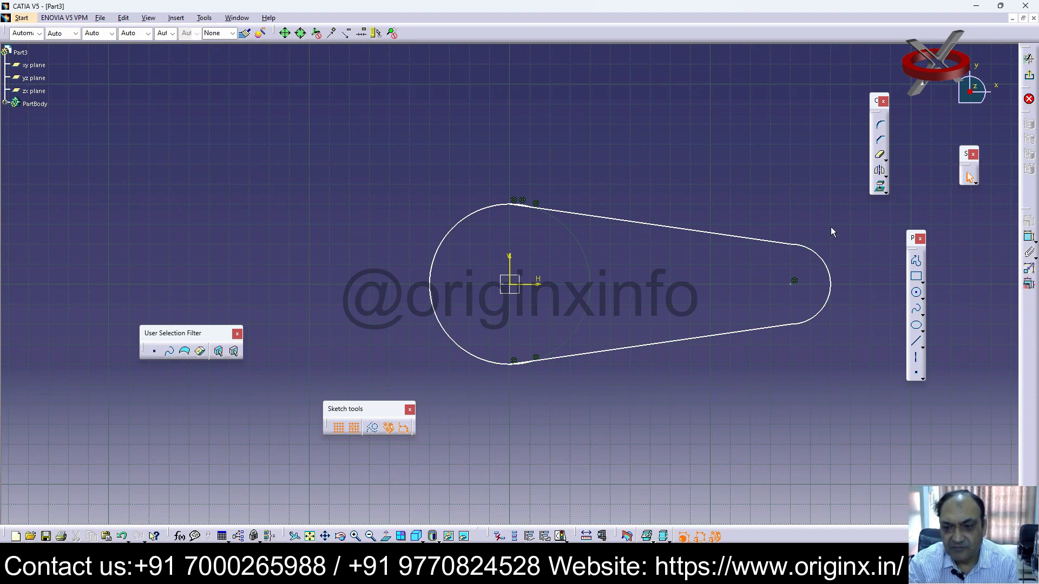
- Try to apply a tangency constraint between the small end arc and the upper connecting line
left_click(828, 265)
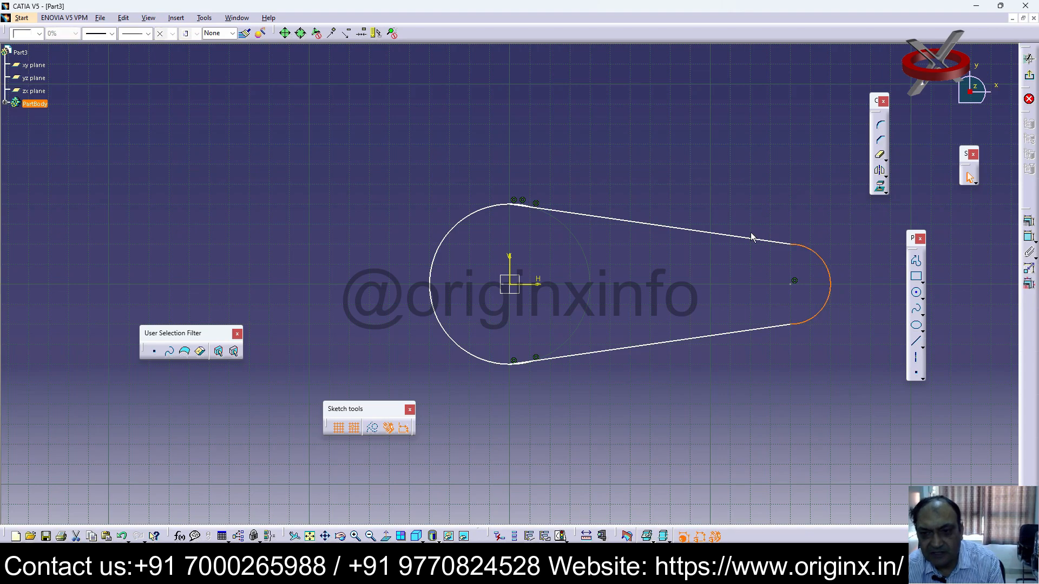
left_click(758, 244, "ctrl")
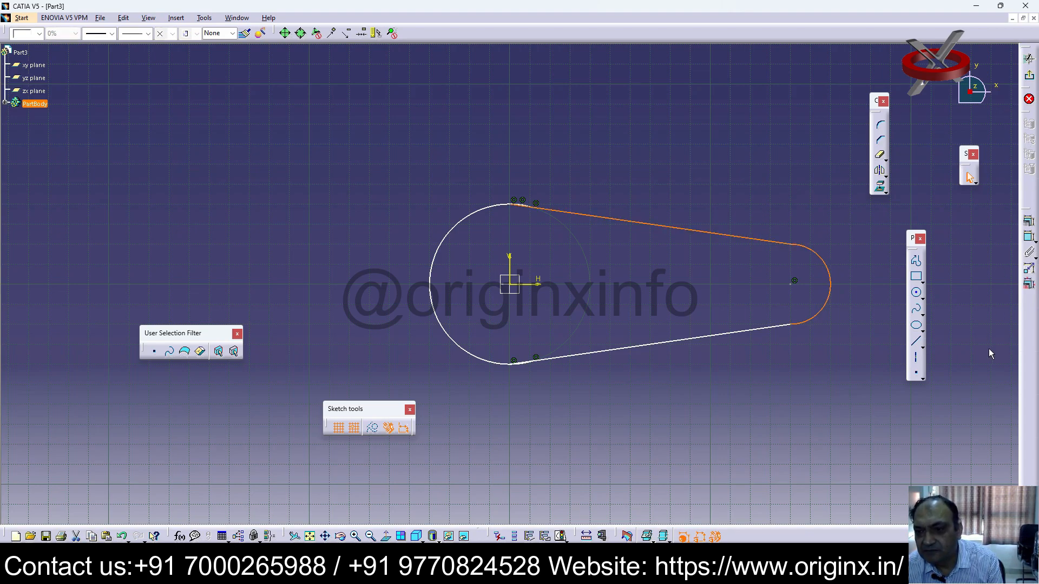
left_click(1027, 225)
left_click(958, 429)
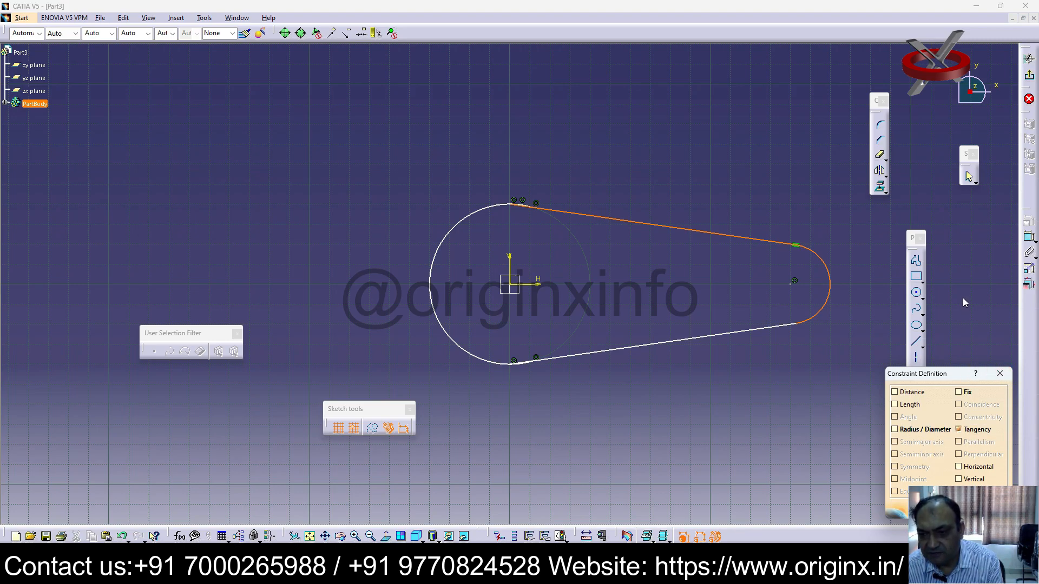
left_click(1000, 374)
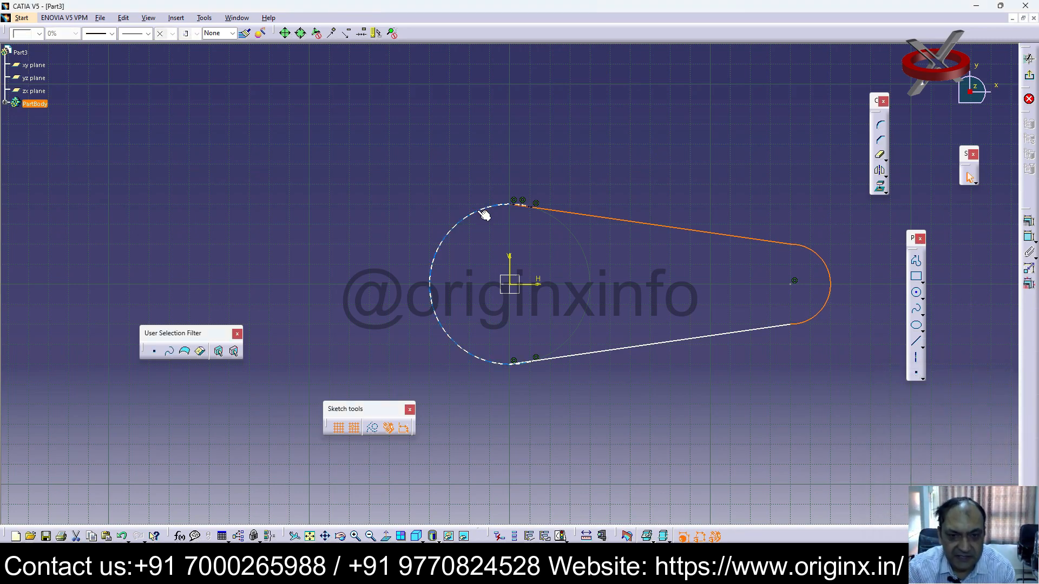
scroll(522, 204, "down", 3)
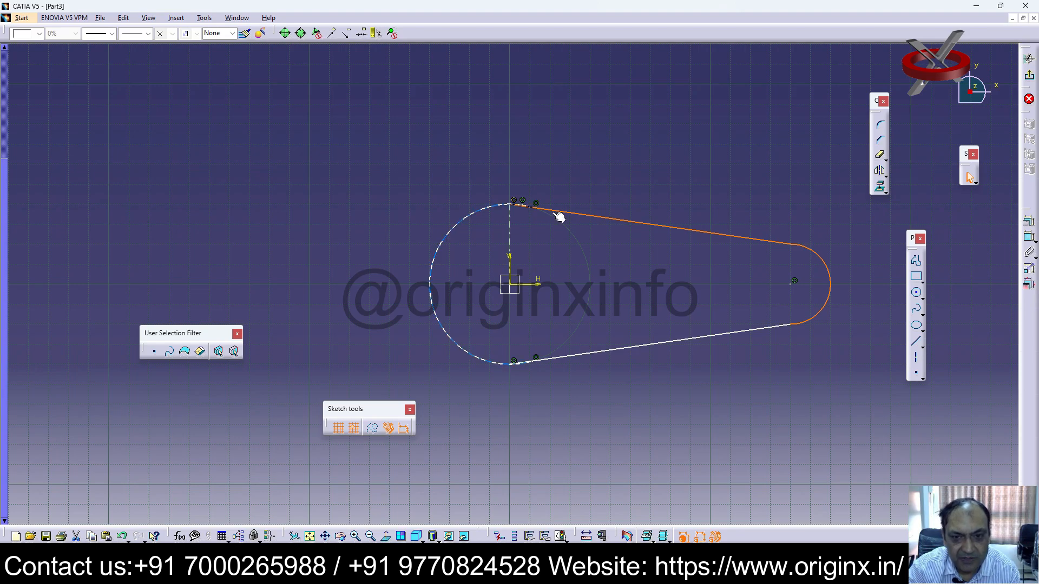
left_click(698, 170)
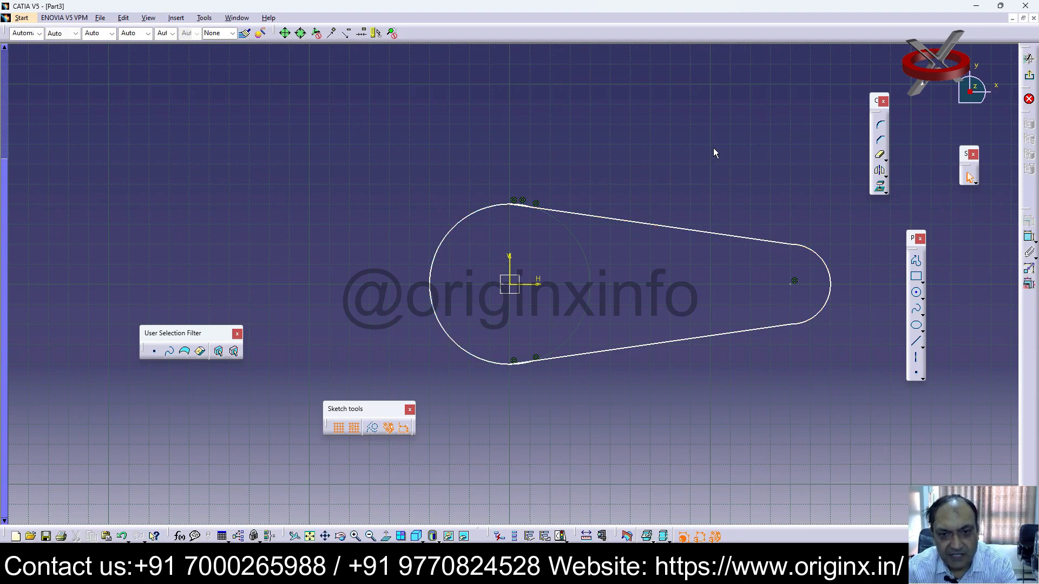
- Try to apply a tangency constraint between the large arc and the upper connecting line
left_click(475, 212)
left_click(612, 220, "ctrl")
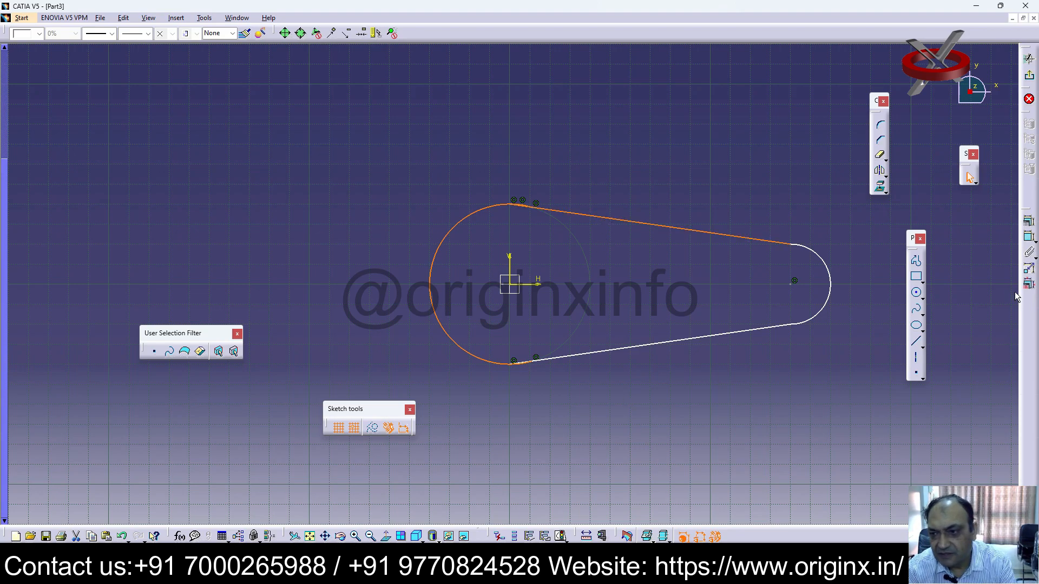
left_click(1029, 220)
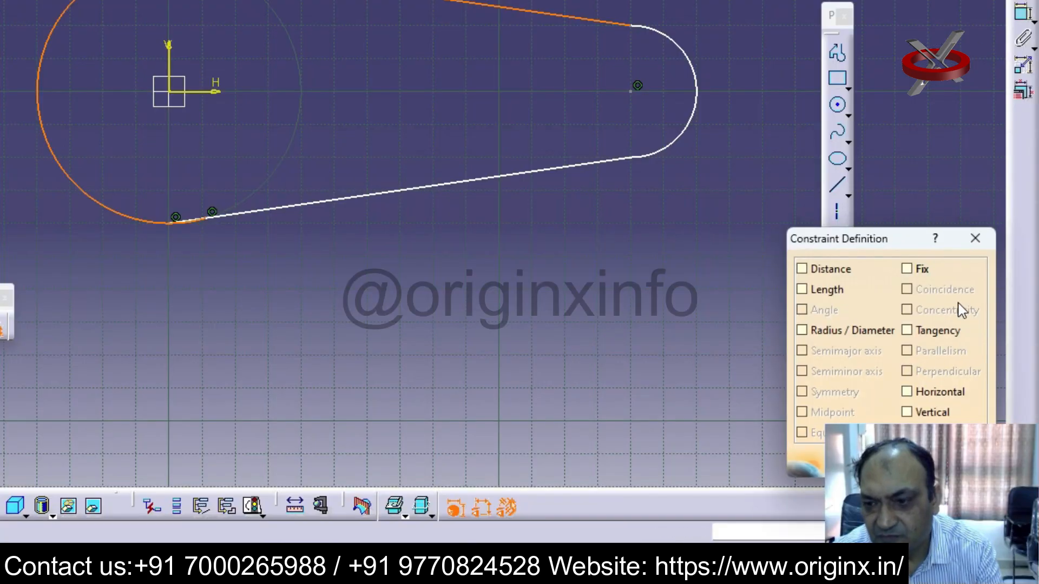
left_click(930, 329)
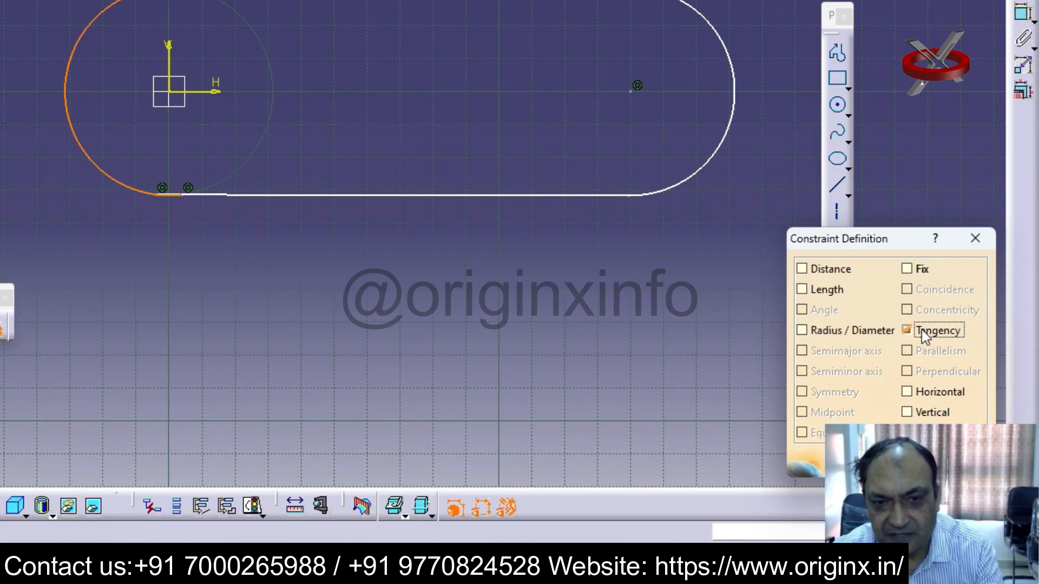
left_click(590, 349)
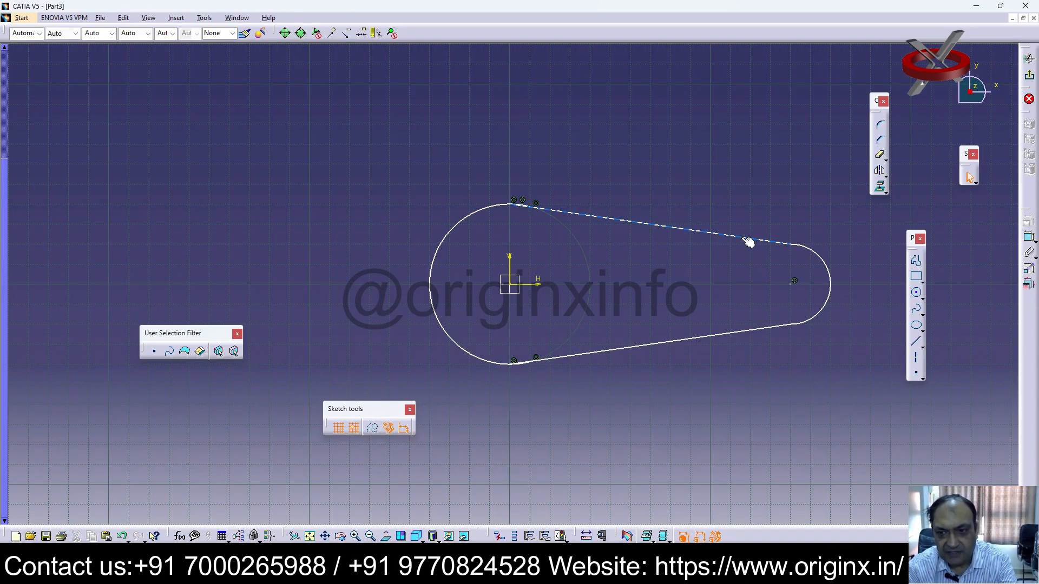
- Delete the small end arc and replace it with a three-point arc of about 20 mm radius joining the lines' open ends
left_click(829, 268)
key("Delete")
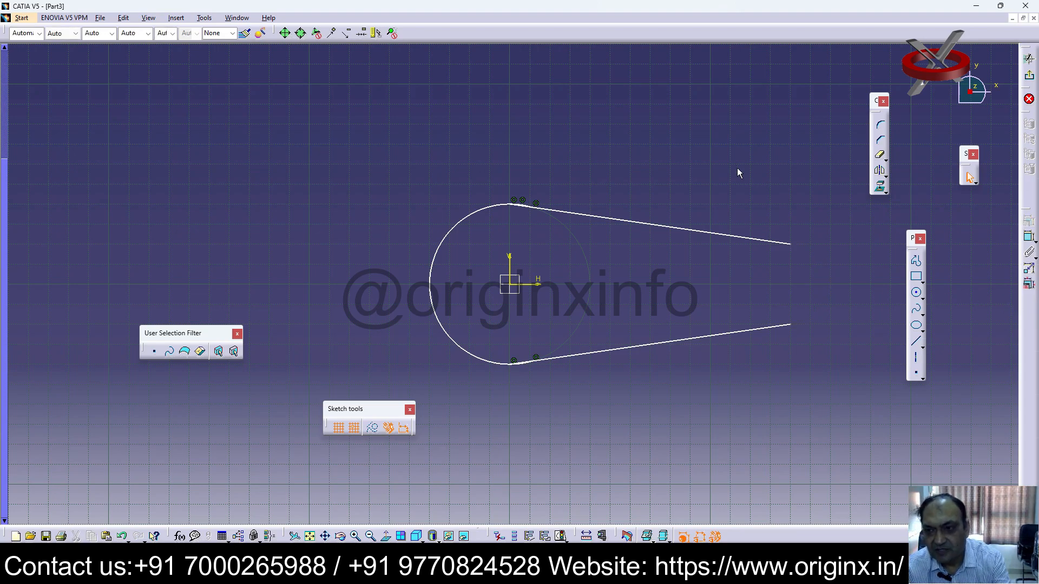
left_click(921, 298)
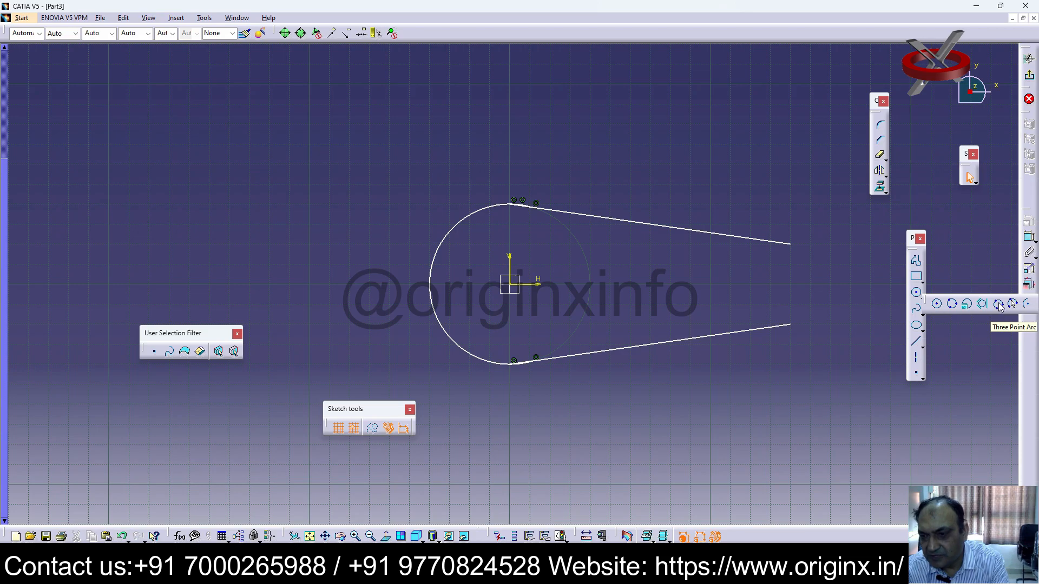
left_click(998, 304)
left_click(790, 325)
left_click(791, 244)
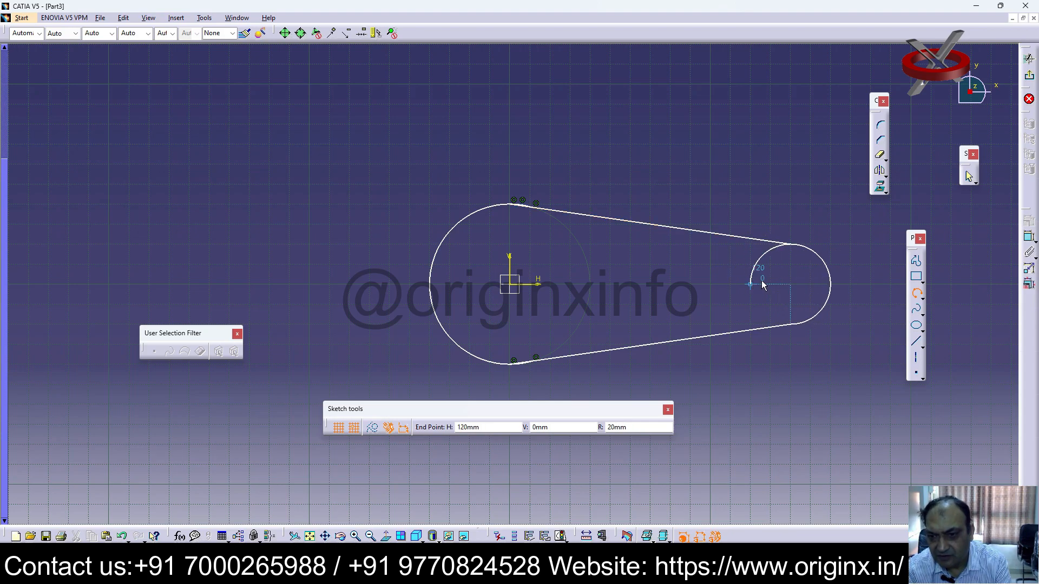
left_click(722, 299)
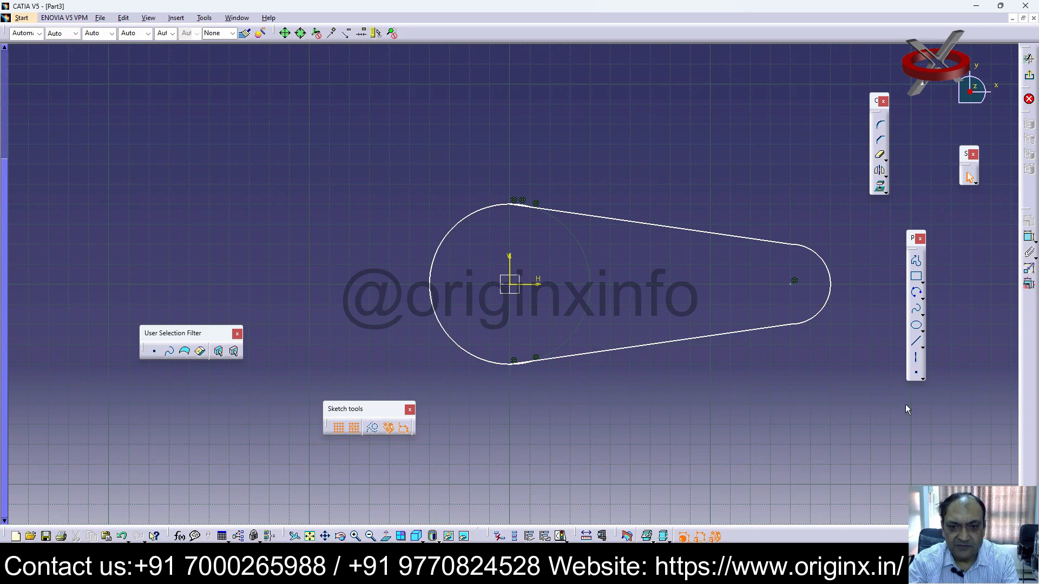
- Exit the sketch and try to pad the outline 20 mm
left_click(1030, 78)
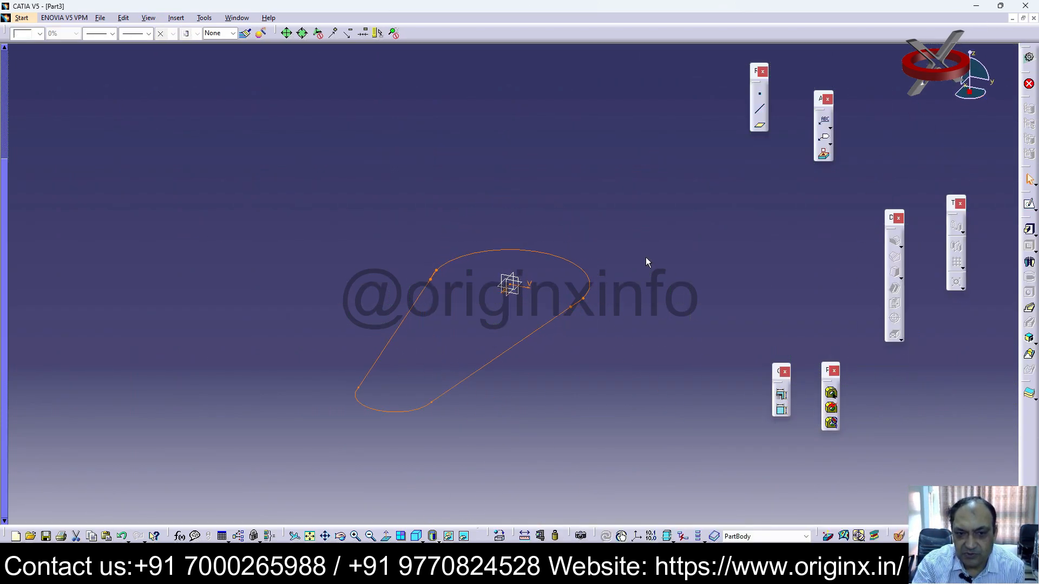
left_click(1029, 229)
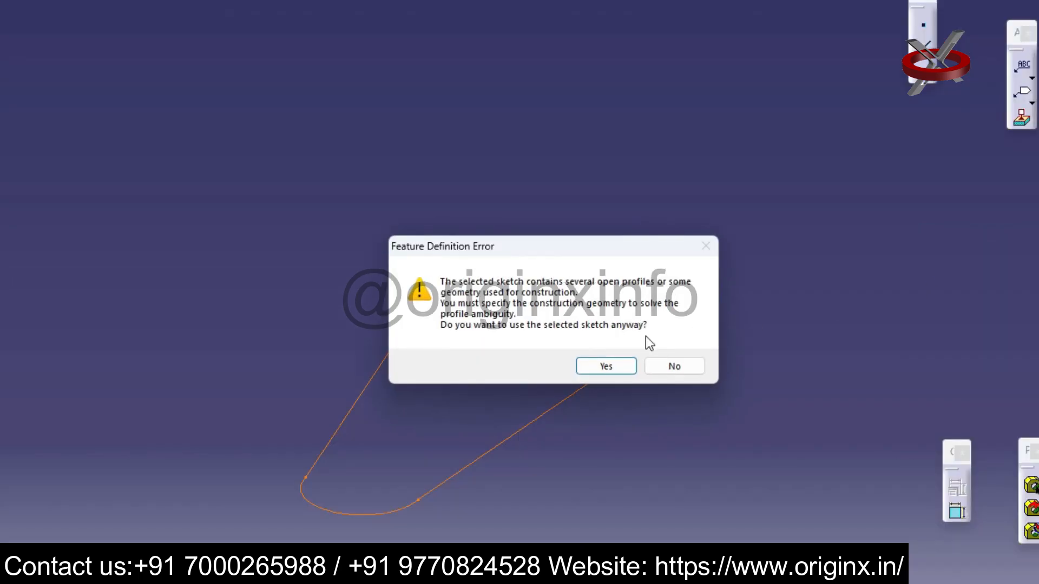
left_click(600, 369)
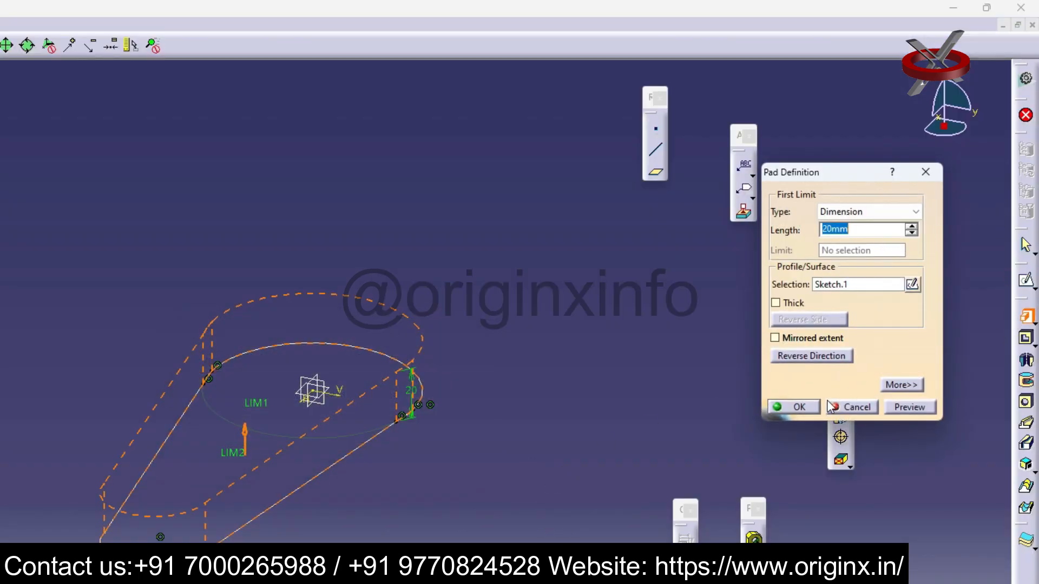
left_click(794, 415)
left_click(433, 434)
key("Escape")
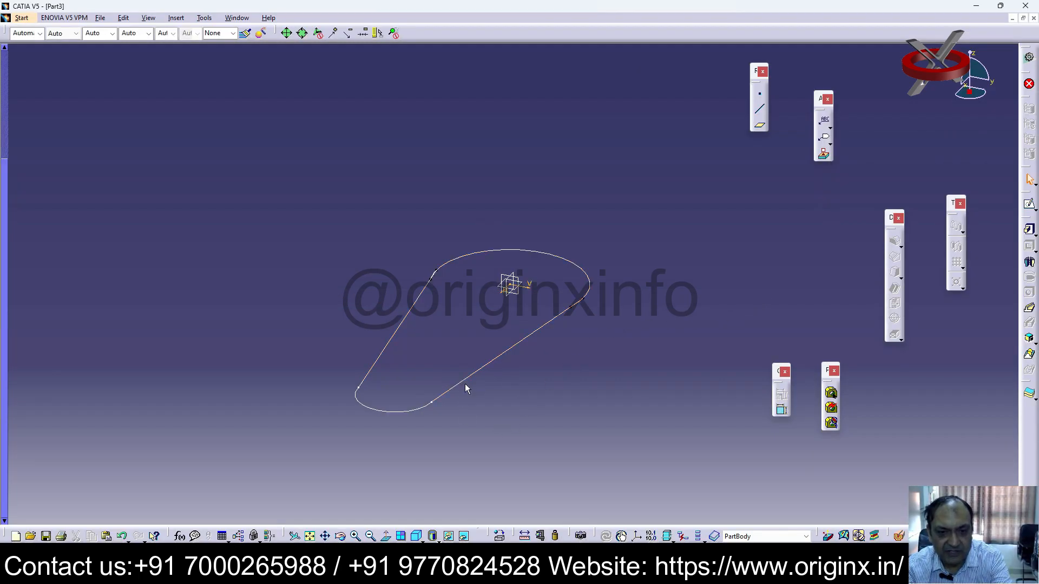
- Reopen the outline sketch and replace the large arc with a circle of 40 mm radius centred on the origin
double_click(470, 384)
left_click(457, 230)
key("Delete")
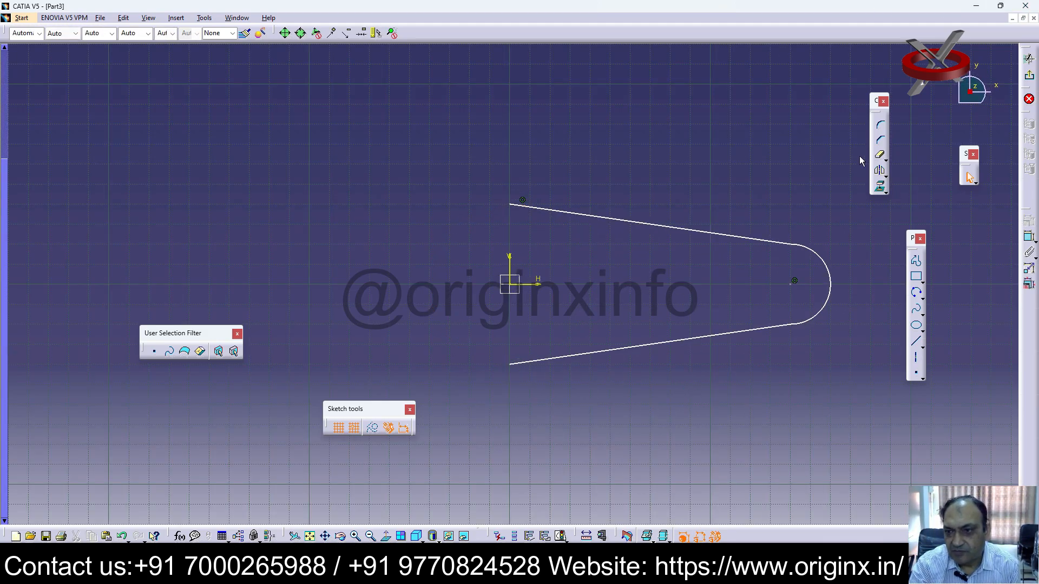
left_click(922, 300)
left_click(937, 309)
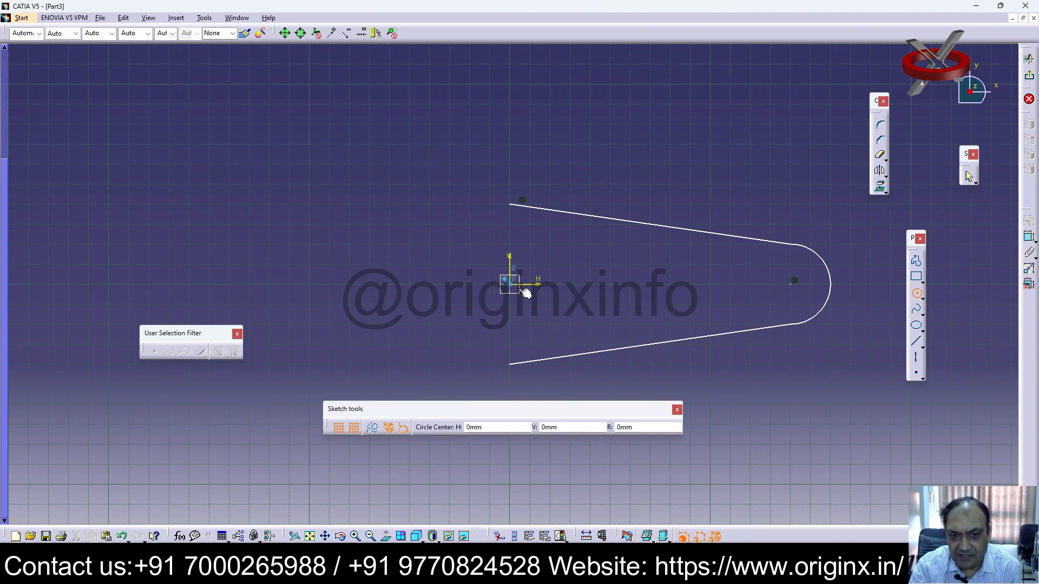
left_click(509, 283)
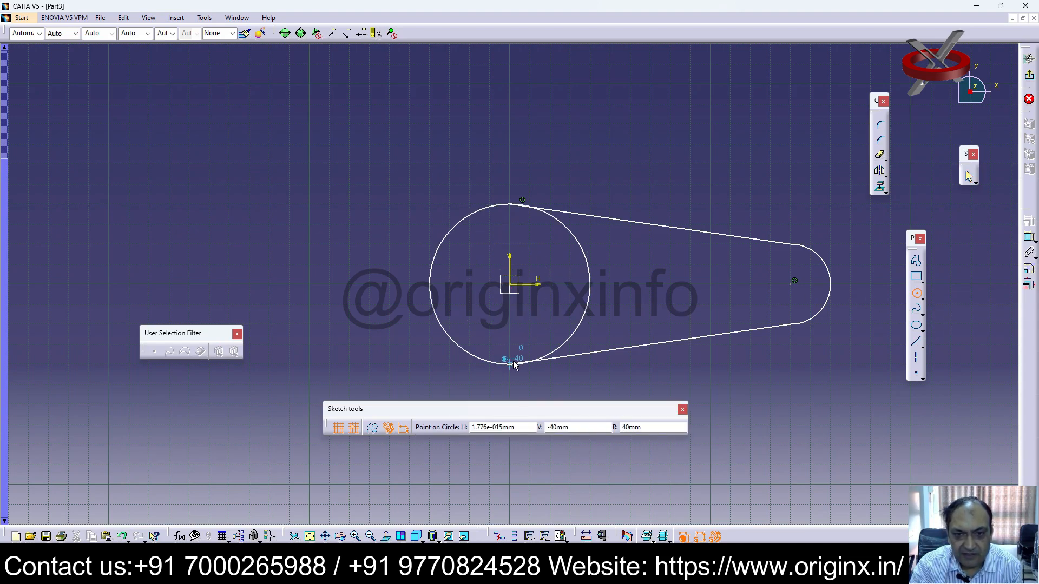
left_click(513, 360)
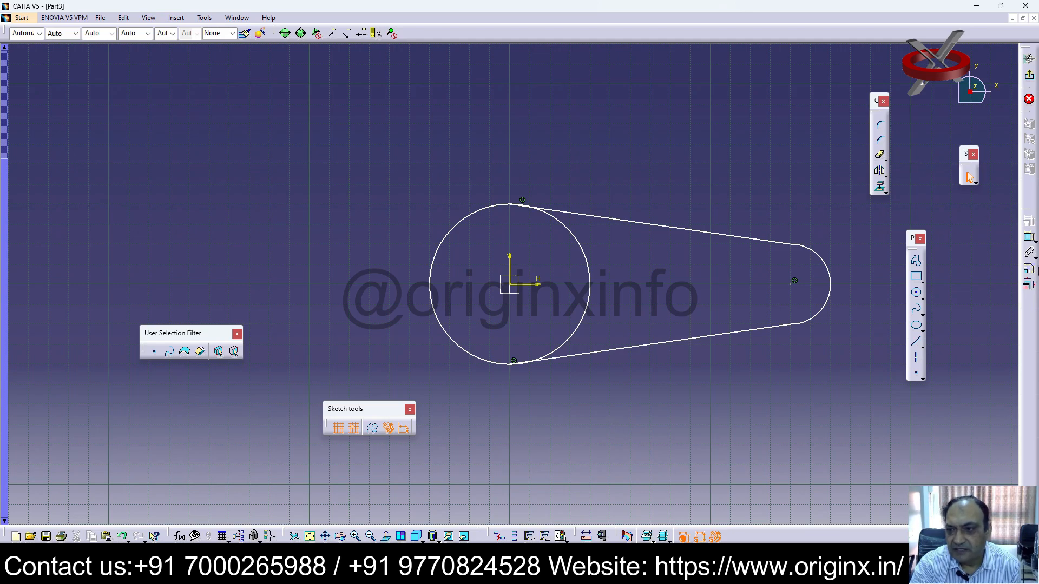
- Quick Trim the upper line's short end inside the large circle and the circle's inner arc between the connecting lines
left_click(879, 158)
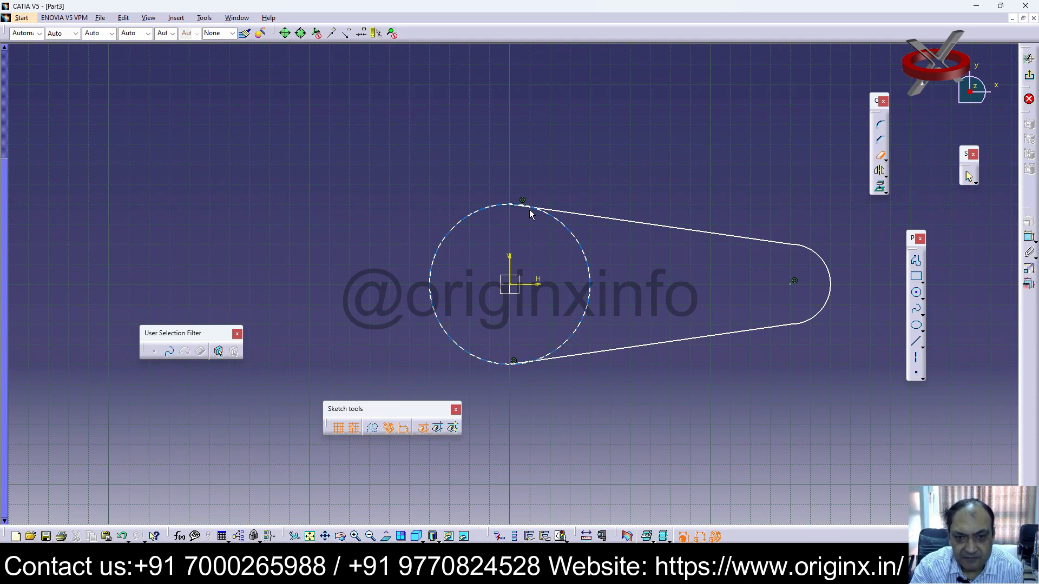
left_click(525, 208)
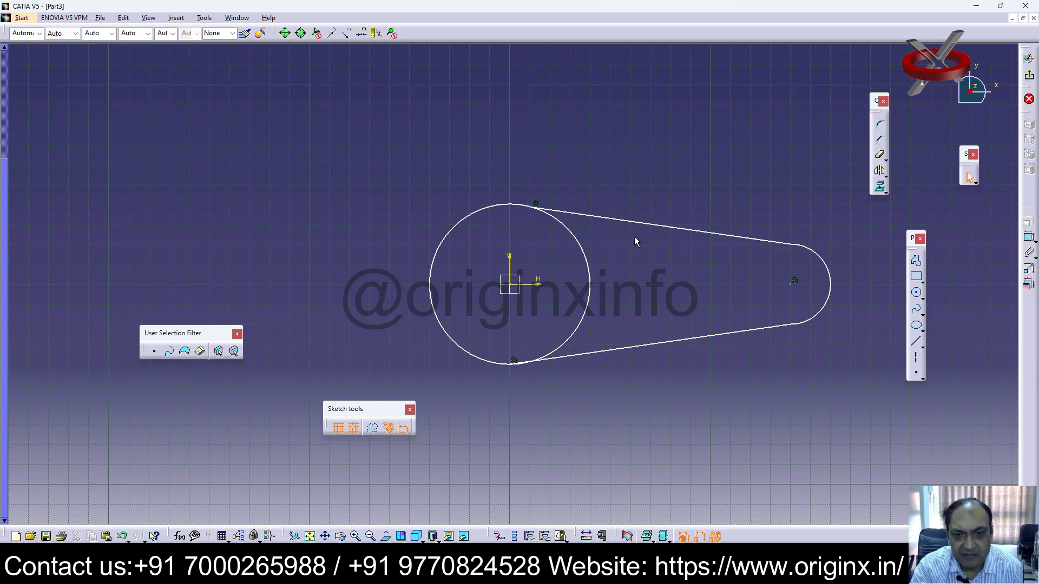
left_click(879, 158)
left_click(593, 275)
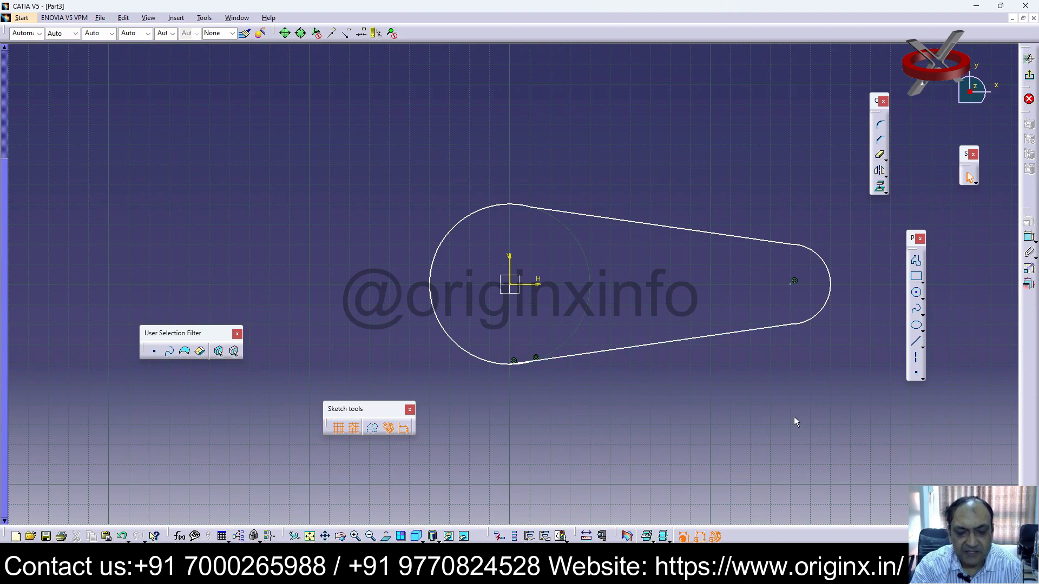
- Apply a tangency constraint between the large arc and the upper connecting line
left_click(457, 228)
left_click(561, 214, "ctrl")
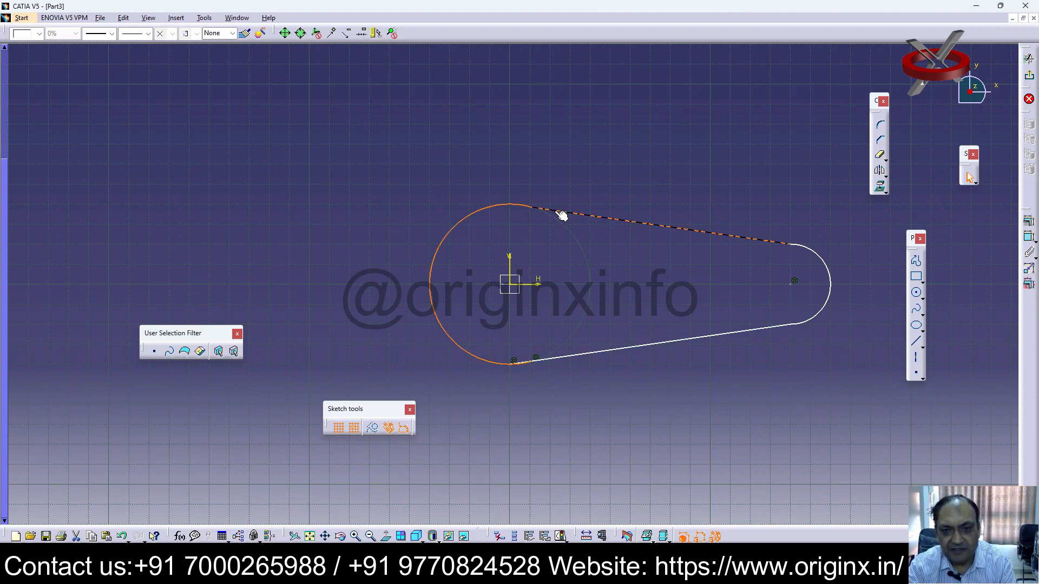
left_click(1027, 226)
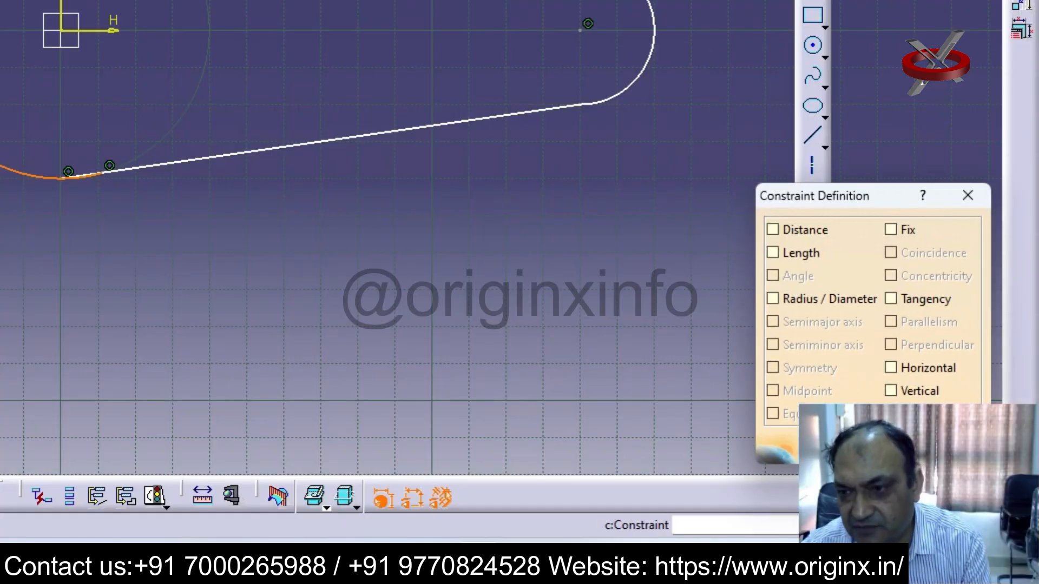
left_click(972, 431)
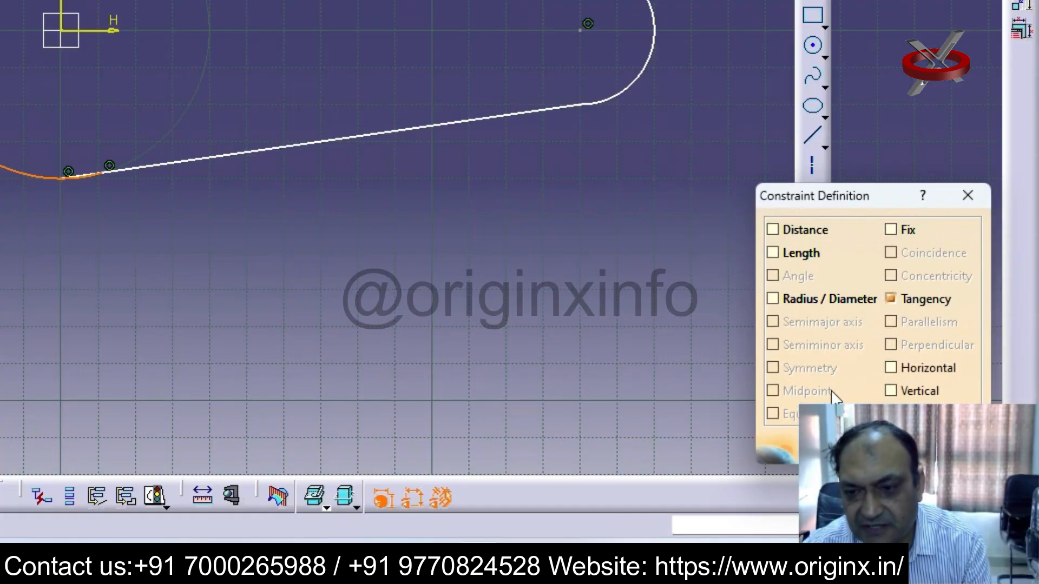
left_click_drag(866, 194, 871, 0)
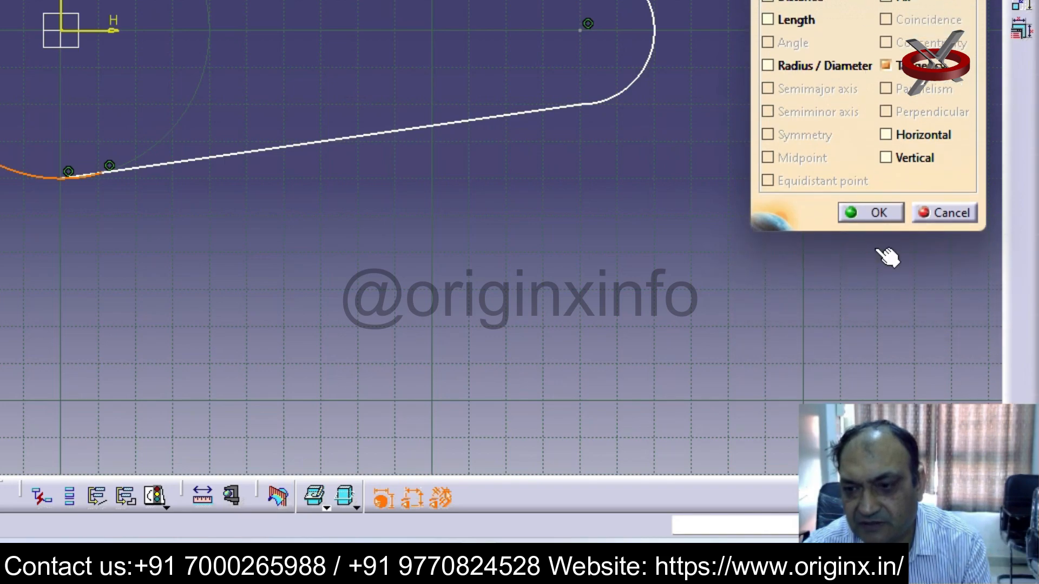
left_click(874, 213)
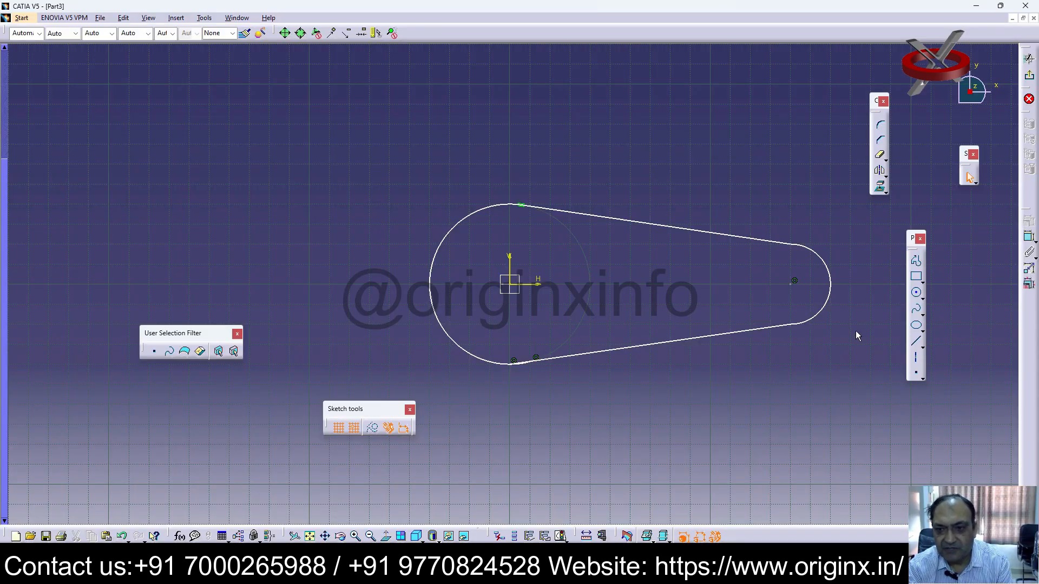
- Apply a tangency constraint between the small end arc and the upper connecting line
left_click(833, 275)
left_click(758, 241, "ctrl")
left_click(1028, 237)
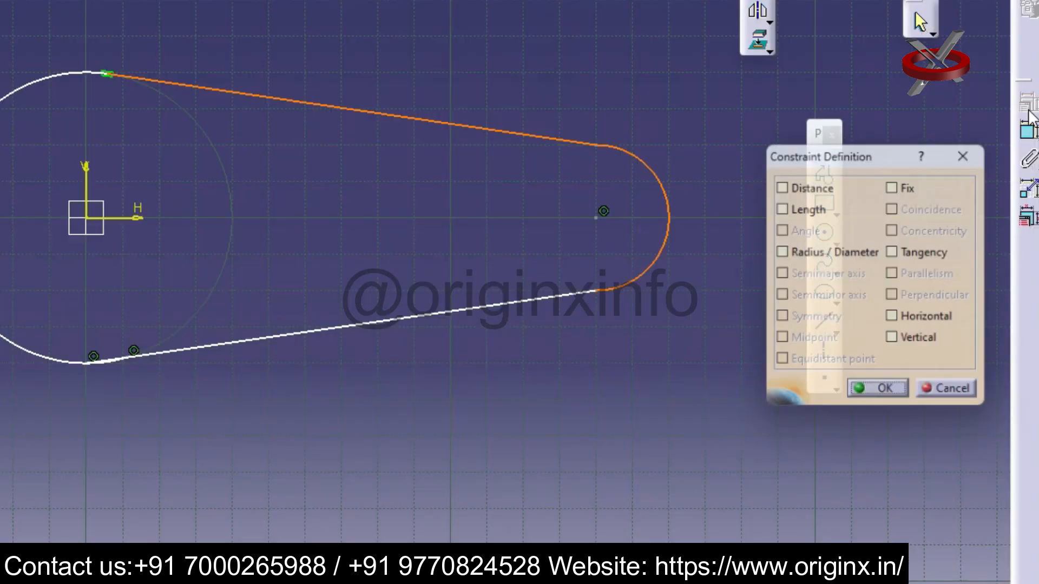
left_click(972, 303)
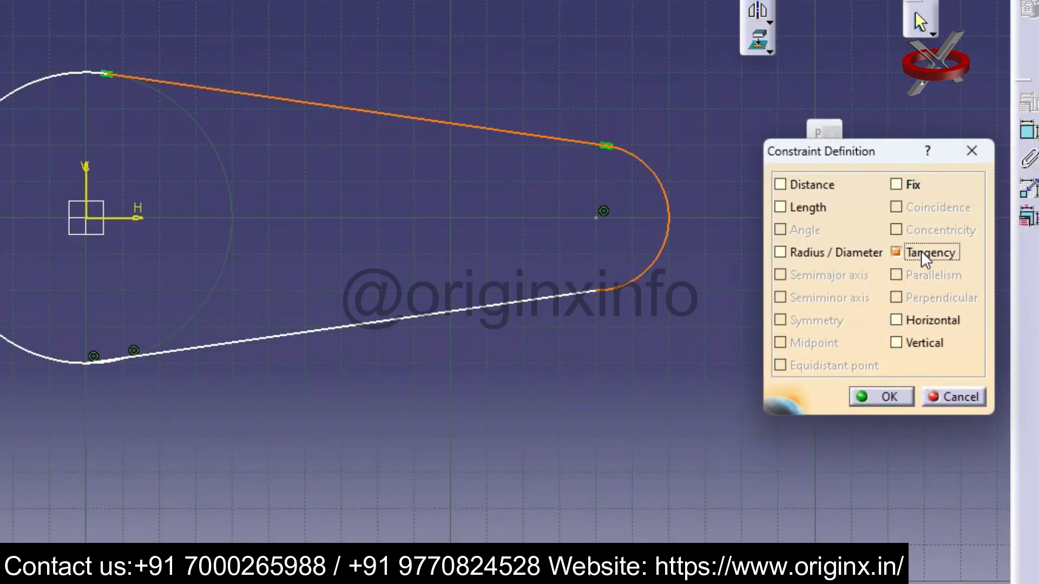
left_click(881, 398)
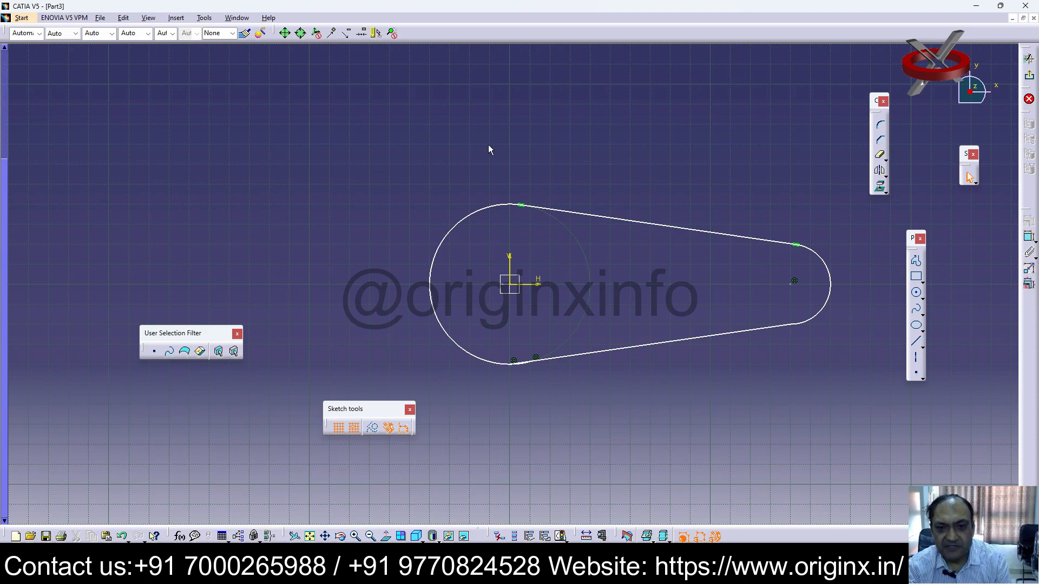
- Add radius dimensions to the large arc and the small end arc
left_click(472, 222)
left_click(440, 163)
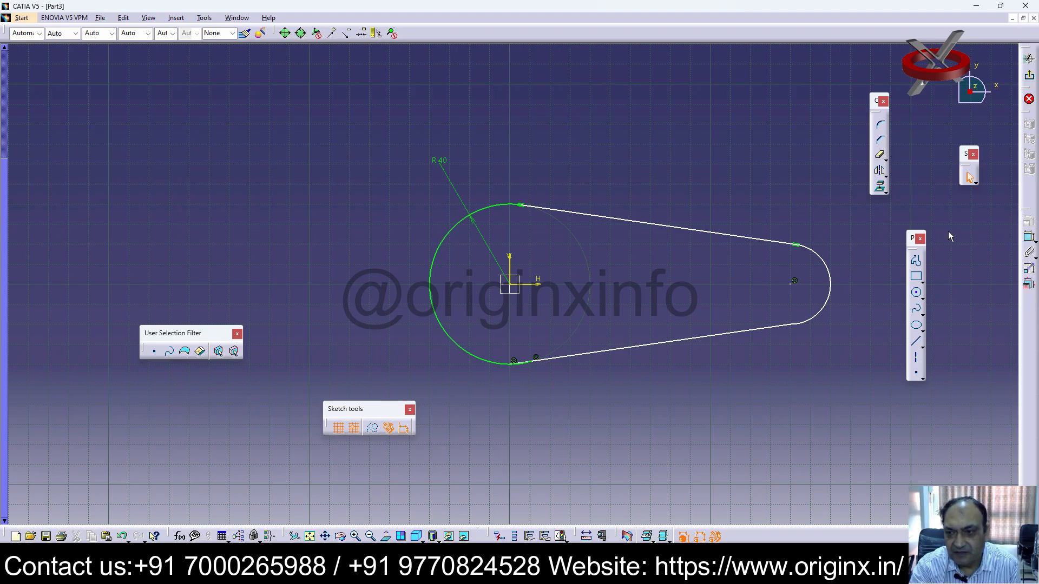
left_click(836, 277)
left_click(869, 255)
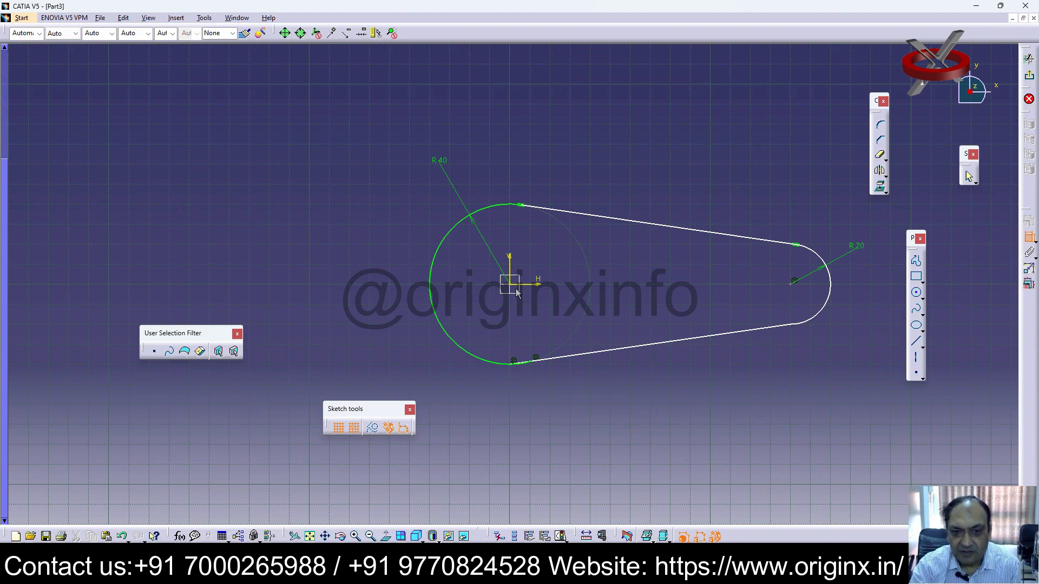
- Dimension the horizontal distance from the vertical axis to the small arc's centre, placing the dimension above the profile
left_click(797, 287)
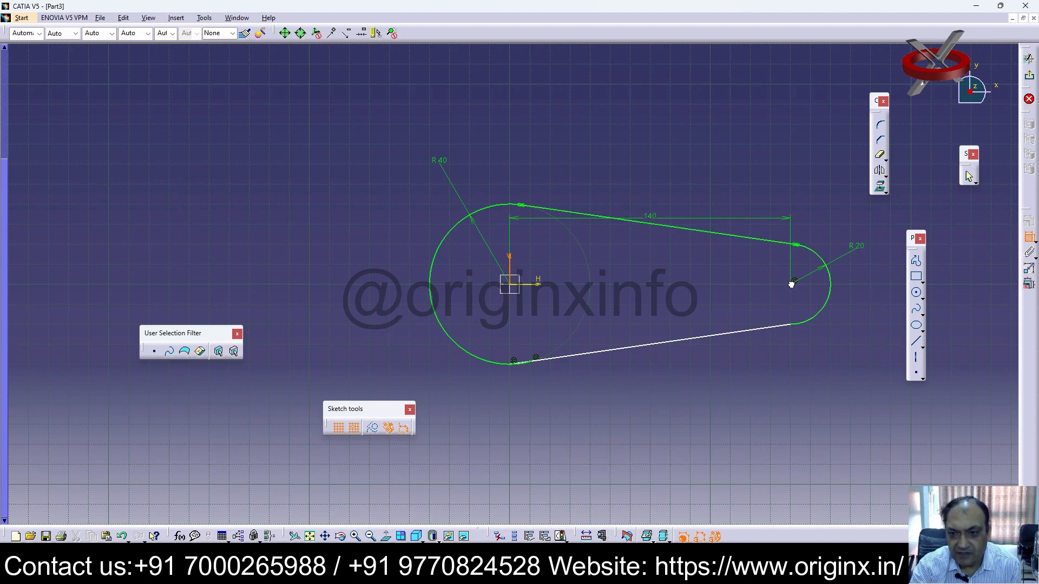
left_click(747, 191)
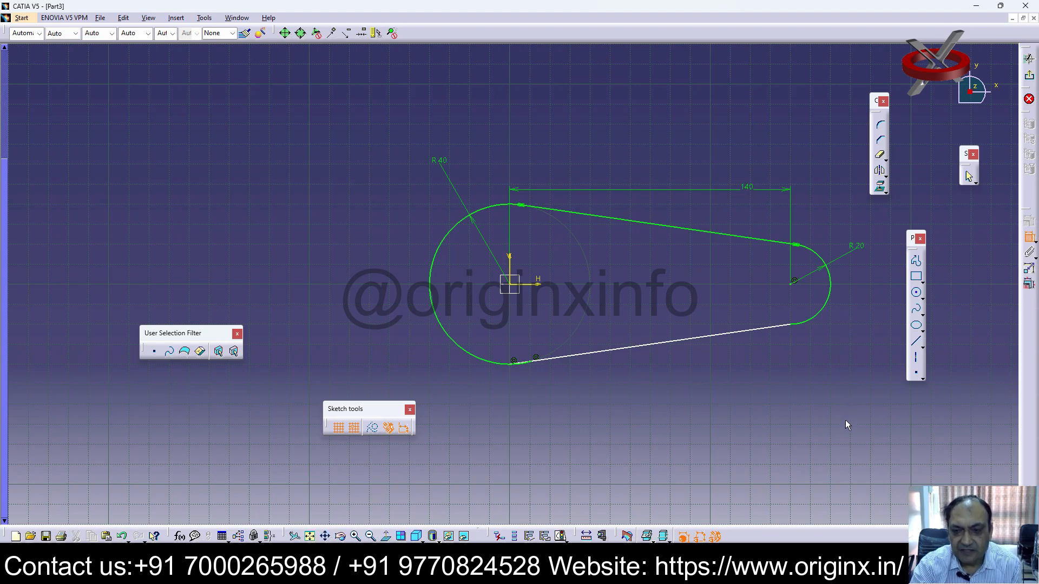
left_click(573, 361)
left_click(544, 334)
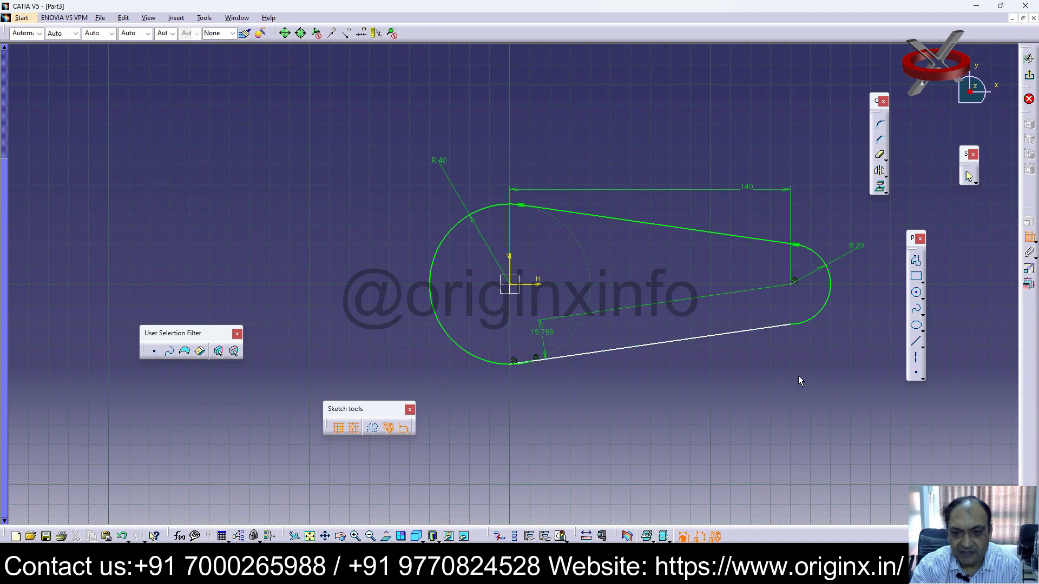
key("ctrl+z")
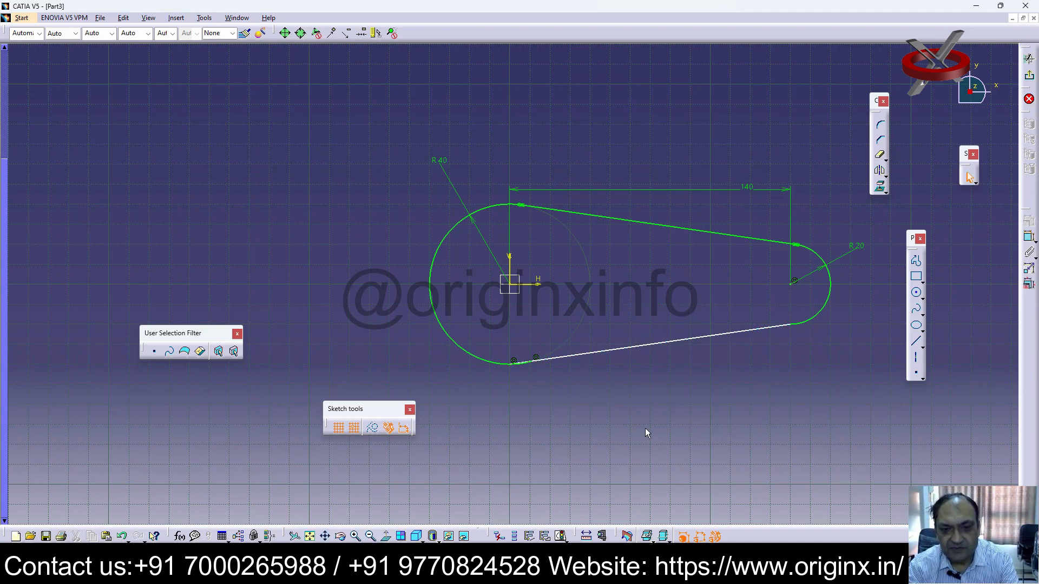
left_click(1029, 238)
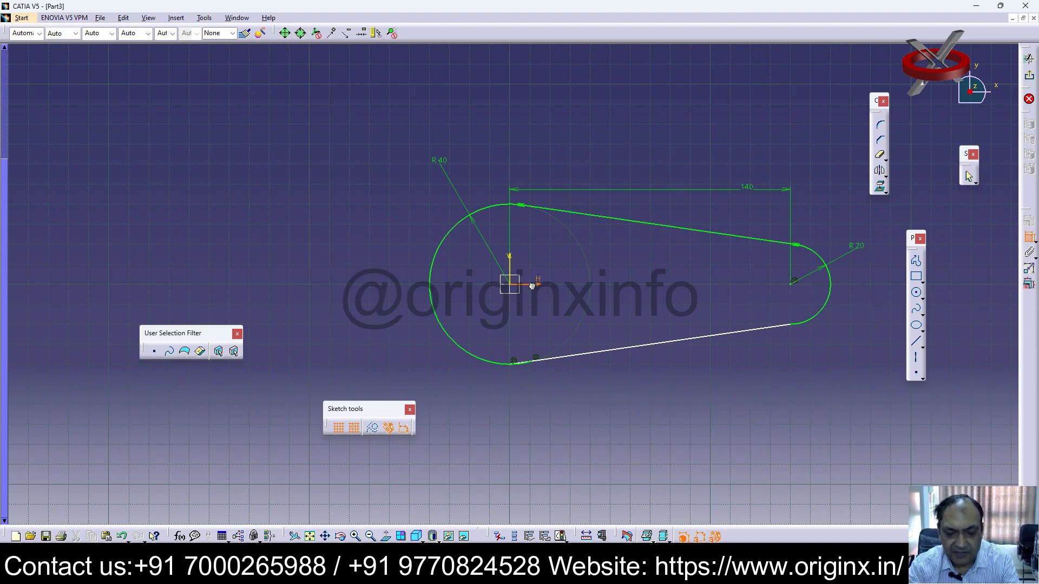
left_click(514, 362)
left_click(499, 325)
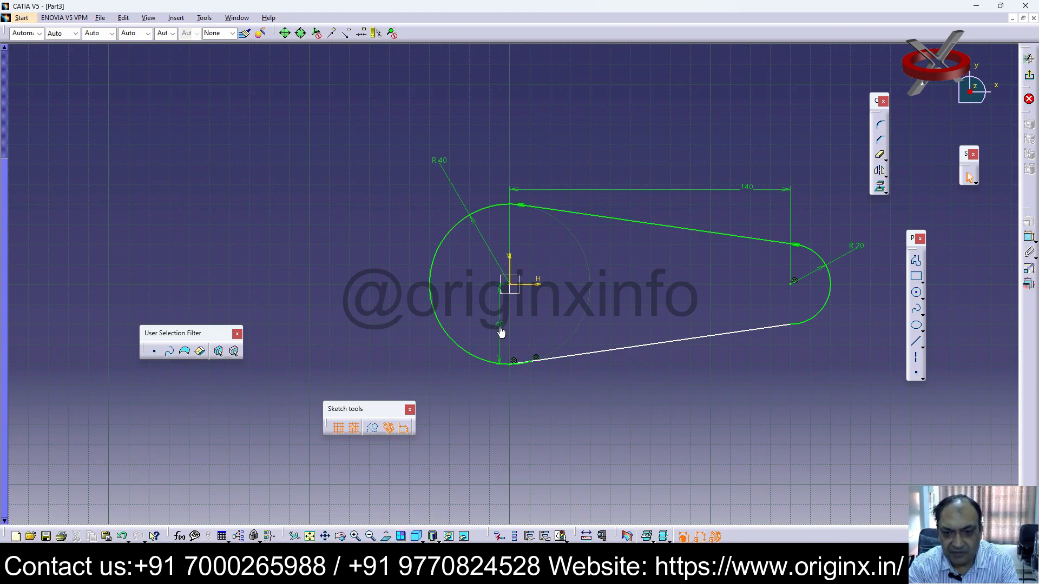
key("ctrl+z")
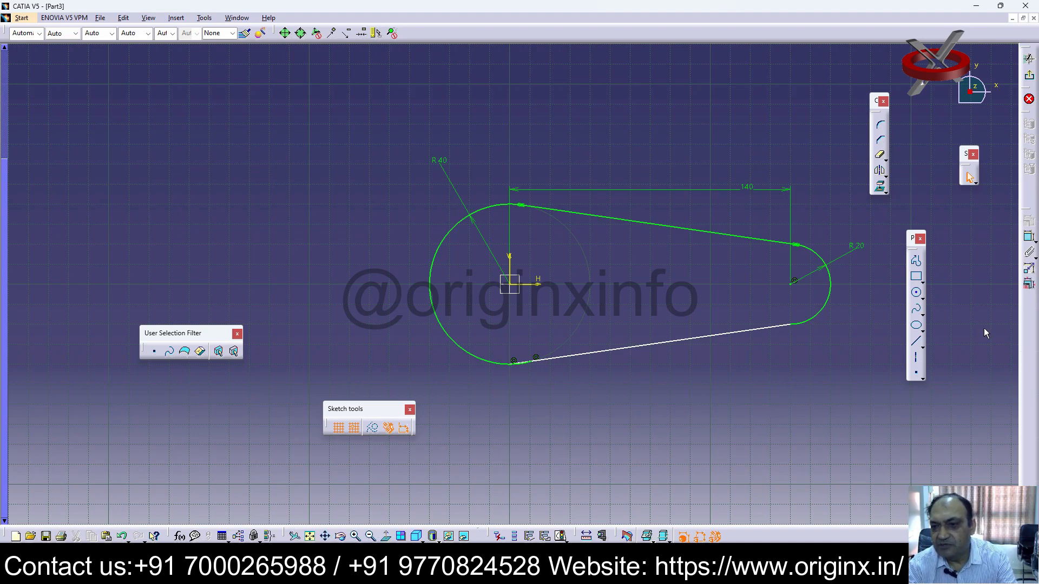
left_click(1028, 237)
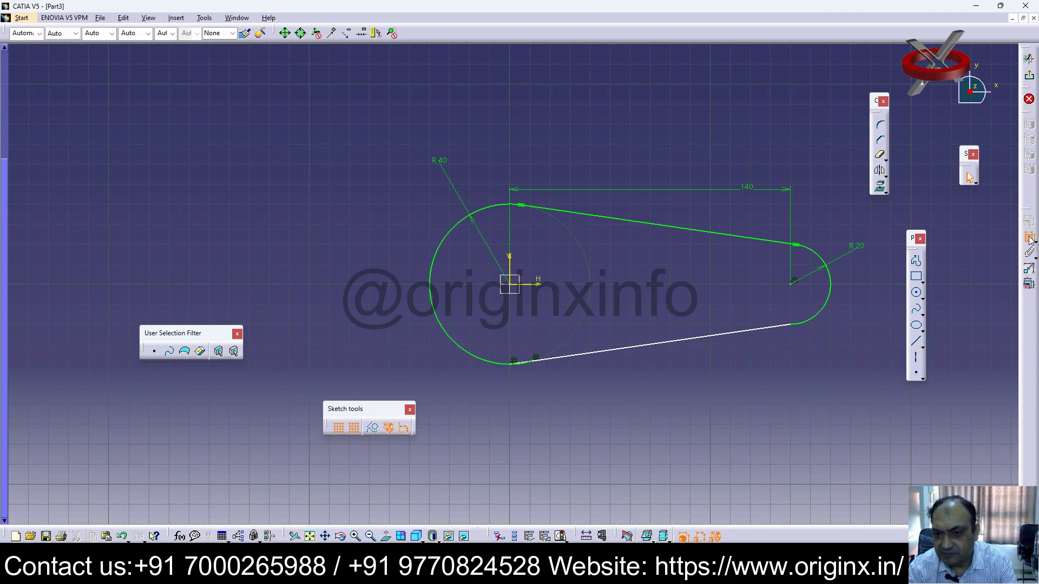
left_click(518, 363)
key("Escape")
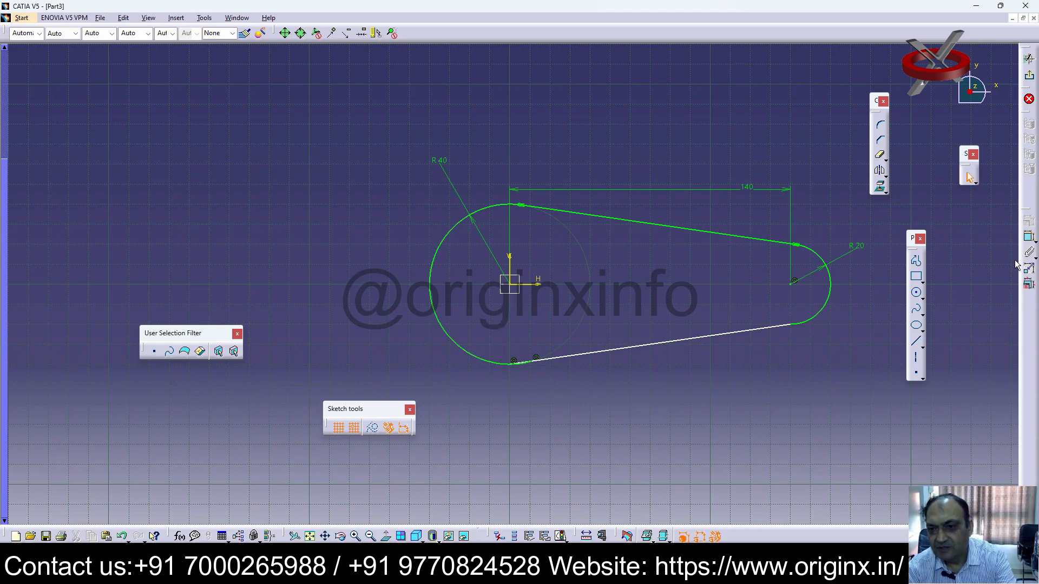
left_click(1028, 99)
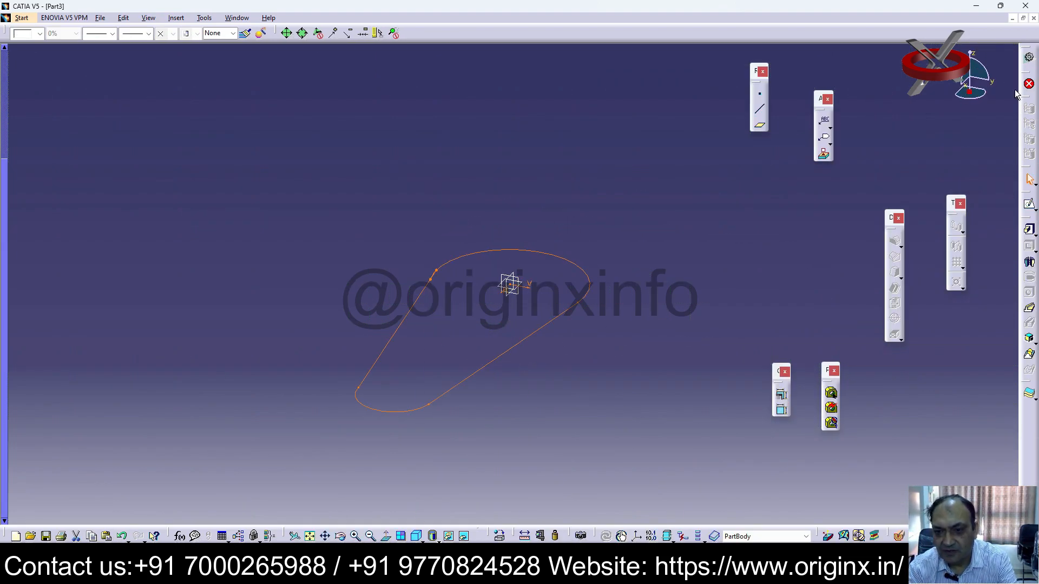
left_click(1029, 229)
left_click(554, 309)
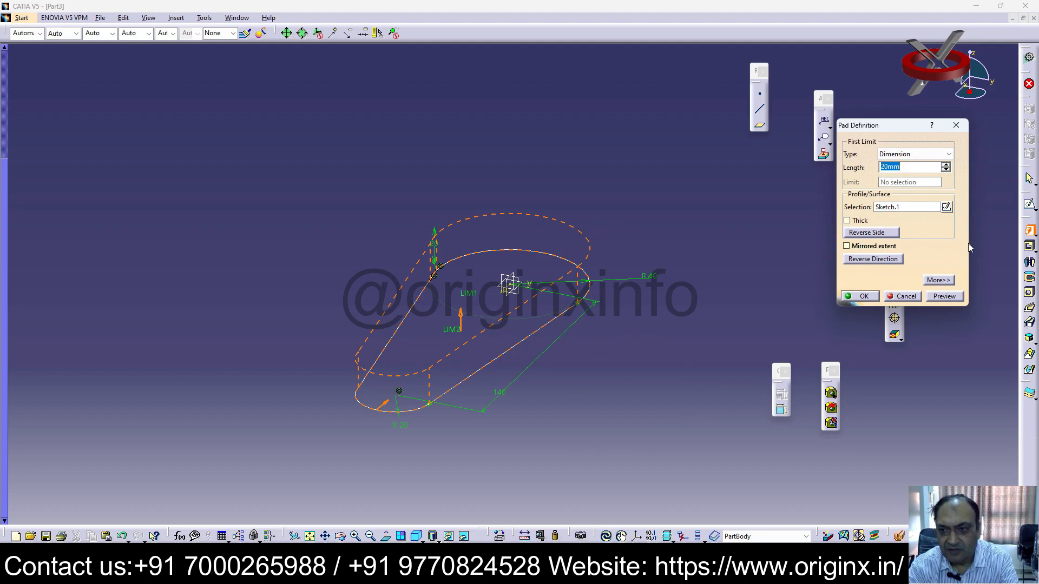
left_click(863, 296)
left_click(598, 309)
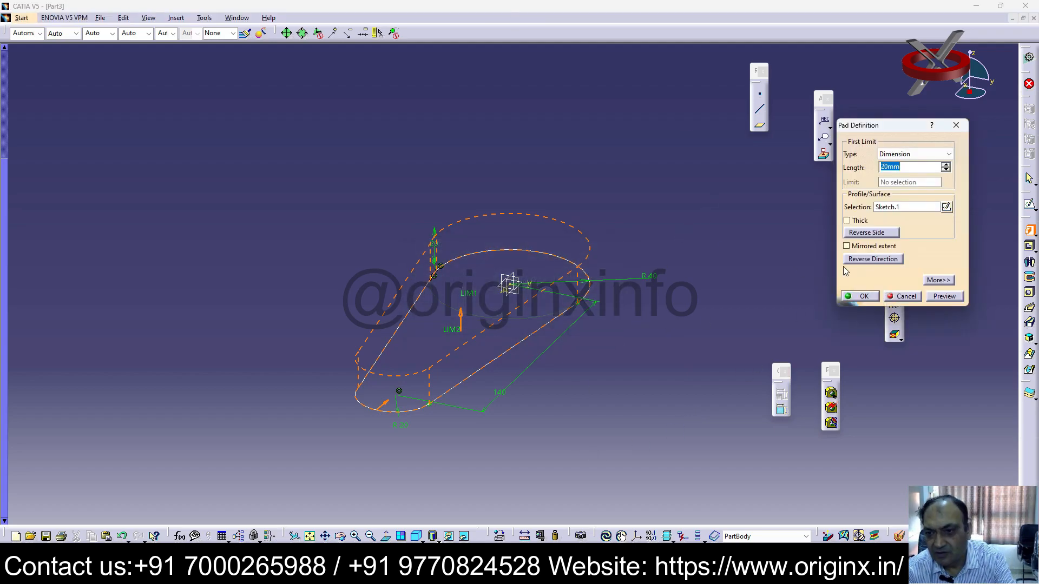
left_click(914, 298)
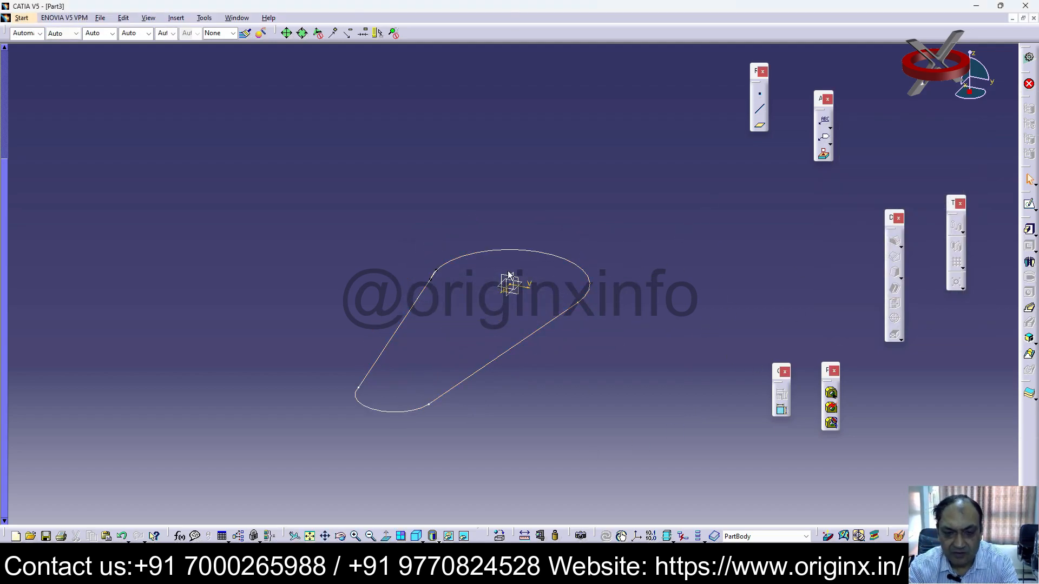
double_click(531, 341)
- Delete the lower connecting line and redraw it between the lower endpoints of the large and small arcs
left_click(603, 350)
key("Delete")
left_click(915, 341)
left_click(533, 361)
left_click(803, 326)
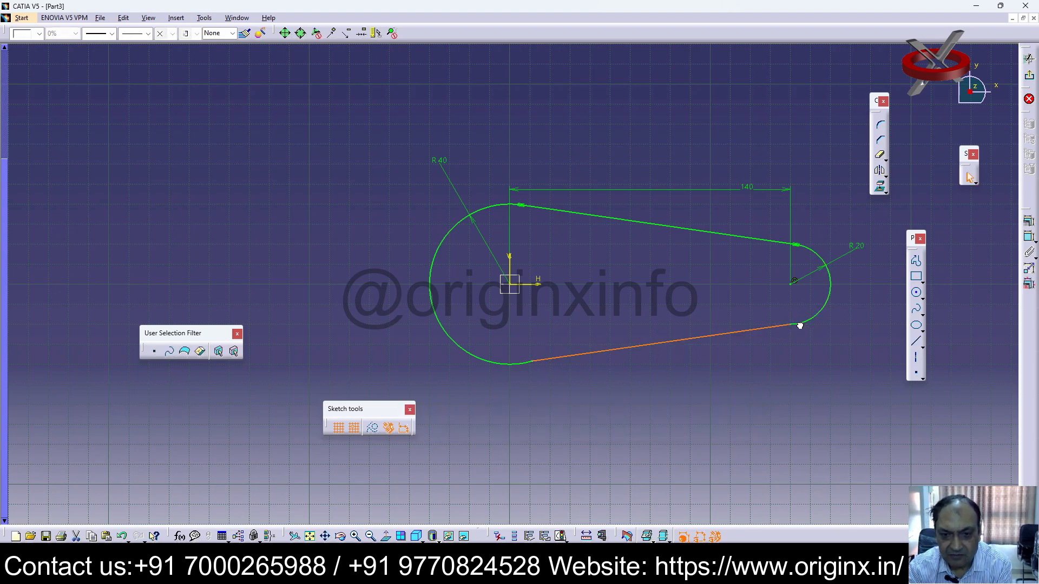
- Apply a tangency constraint between the new lower connecting line and the small end arc
left_click(623, 349)
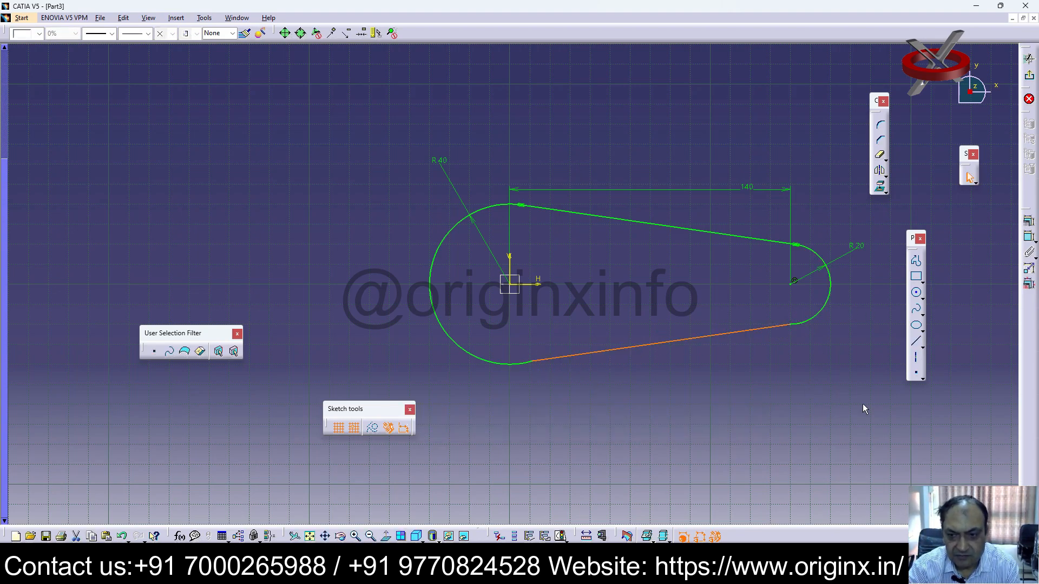
left_click(830, 285, "ctrl")
left_click(1029, 221)
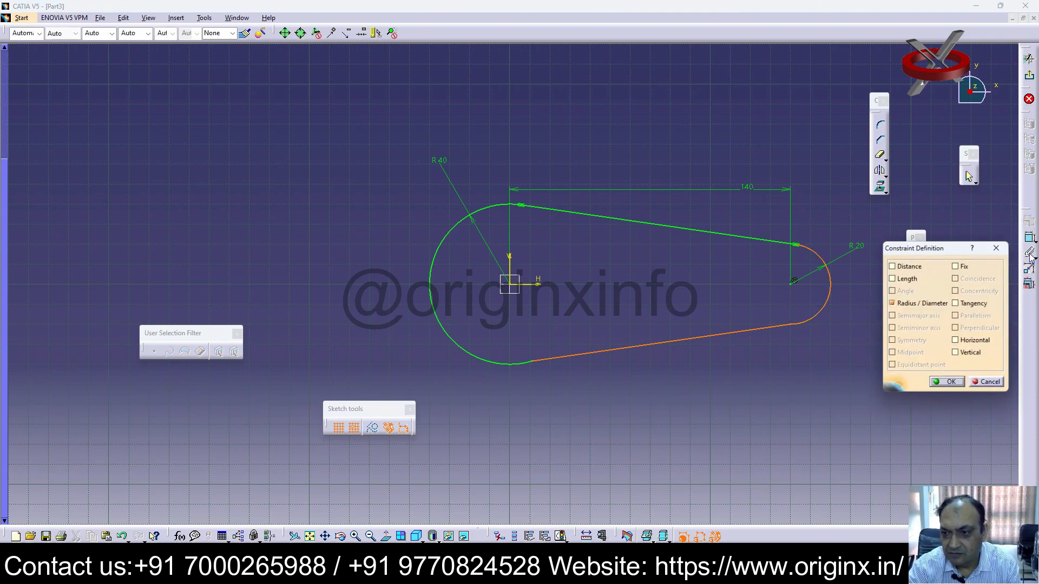
left_click(947, 383)
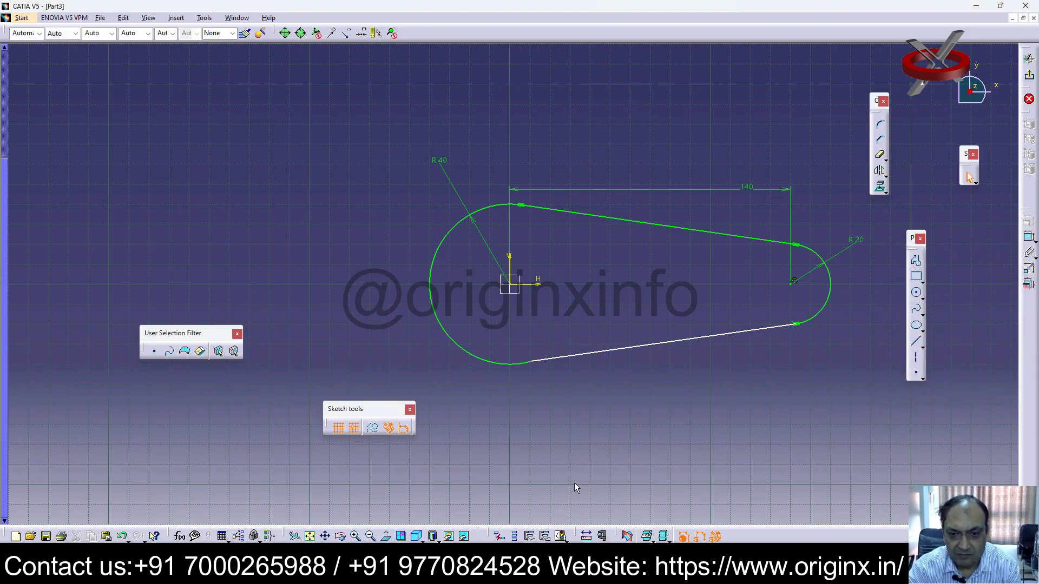
- Apply a tangency constraint between the large arc and the new lower connecting line
left_click(461, 348)
left_click(591, 353, "ctrl")
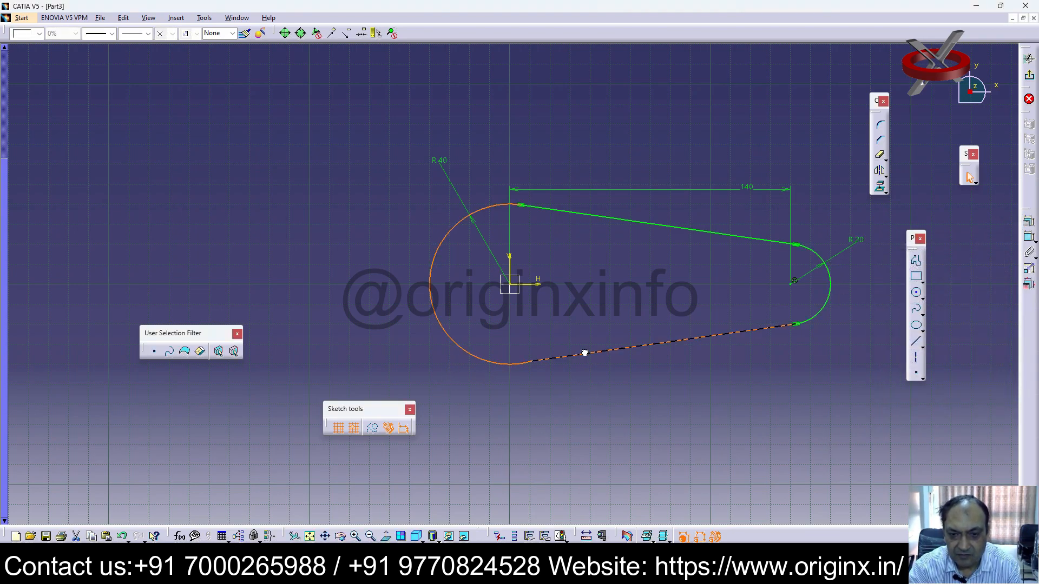
left_click(1028, 221)
left_click(956, 303)
left_click(947, 383)
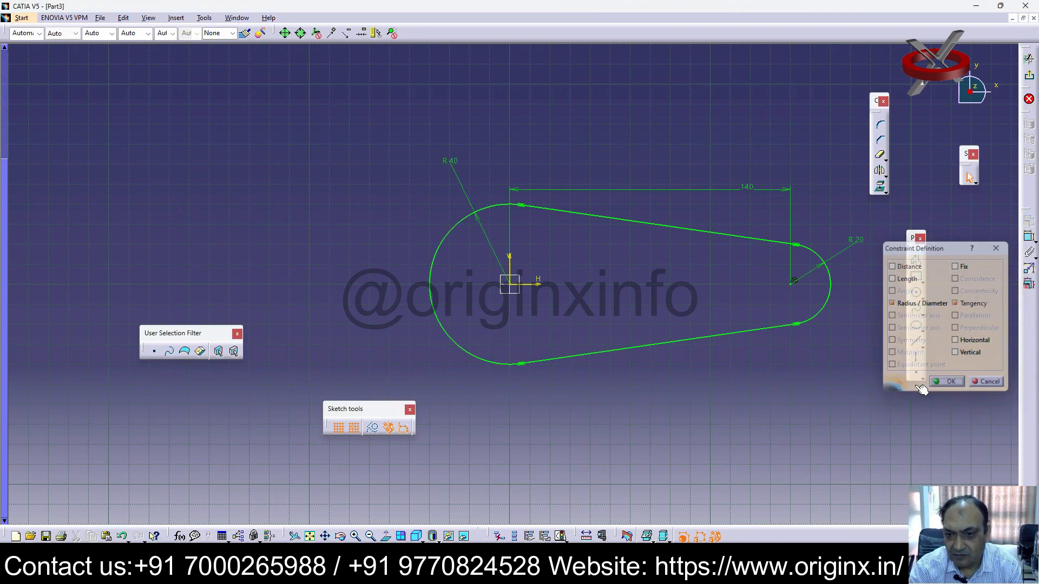
- Leave the sketch and pad the tapered arm profile with a length of 20 mm
left_click(1029, 59)
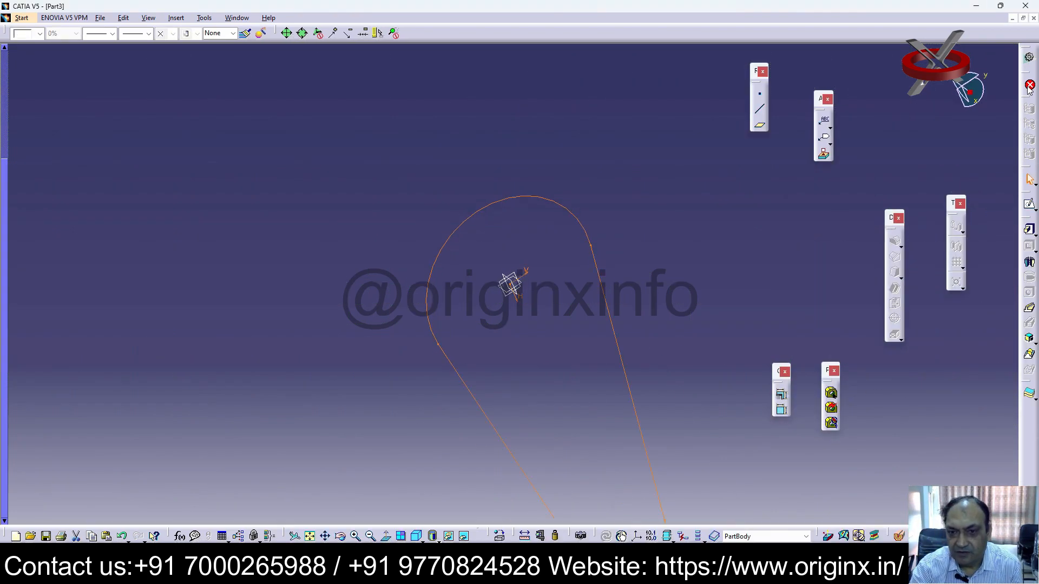
left_click(1029, 231)
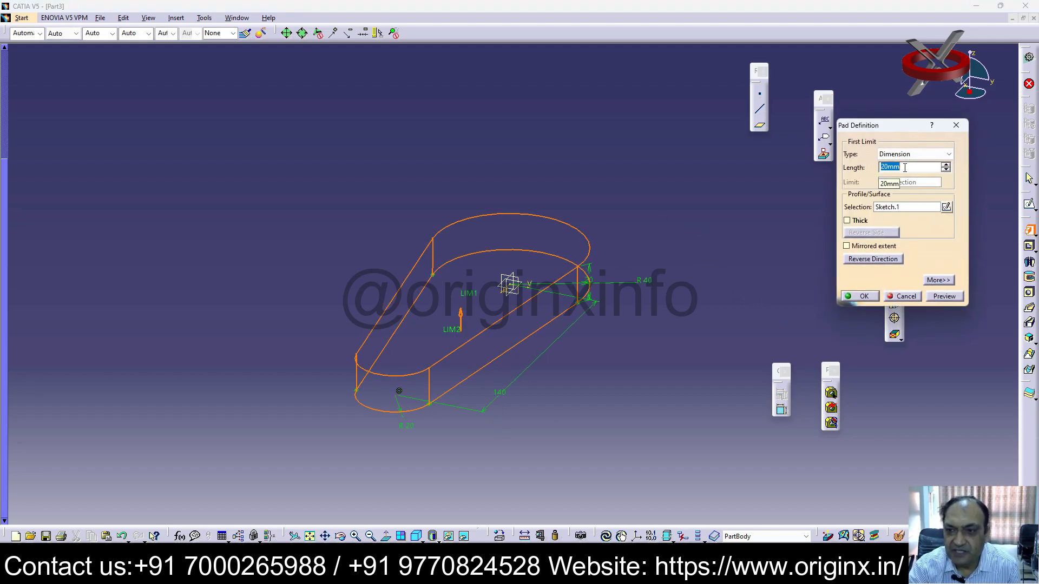
left_click(860, 297)
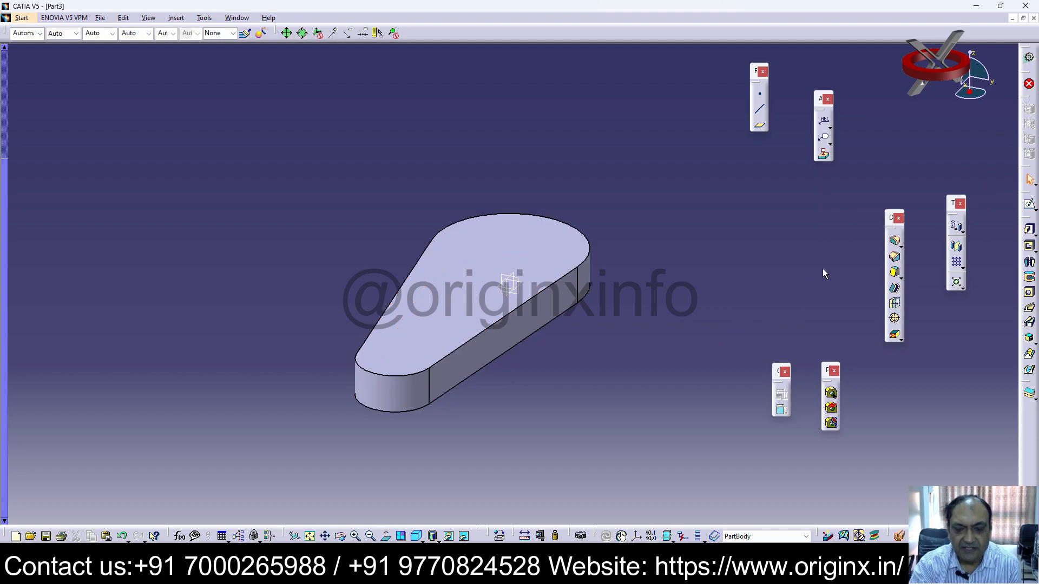
- Display the specification tree and open a new sketch on the top face of the tapered arm
middle_click_drag(426, 394, 849, 282)
left_click(469, 221)
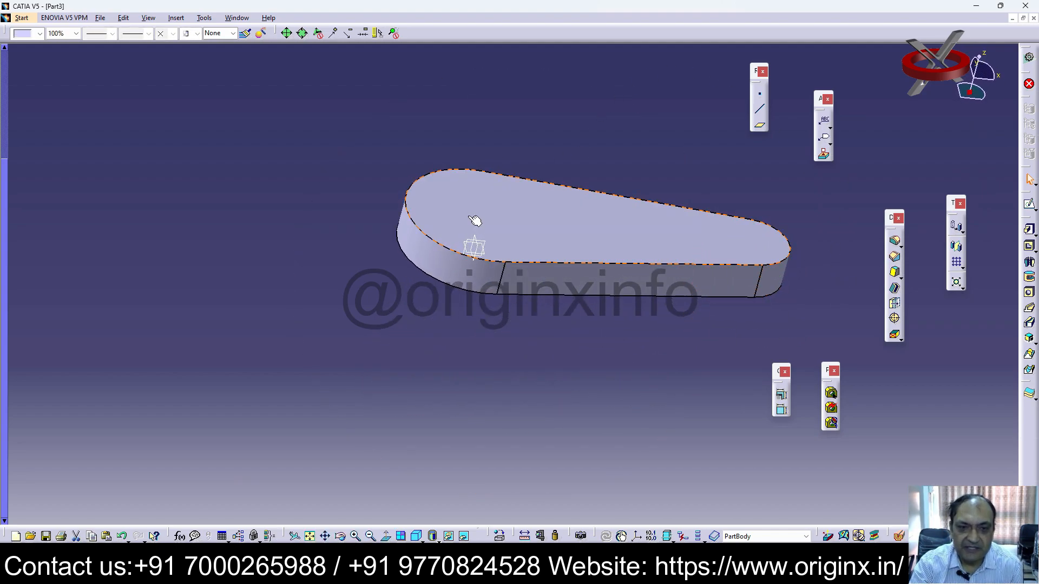
left_click(530, 356)
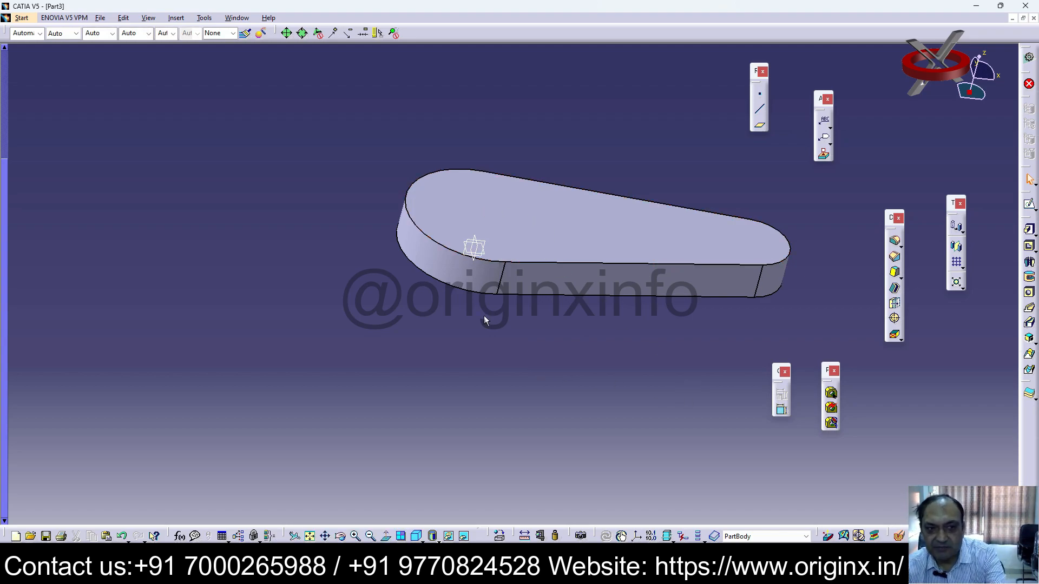
left_click(5, 47)
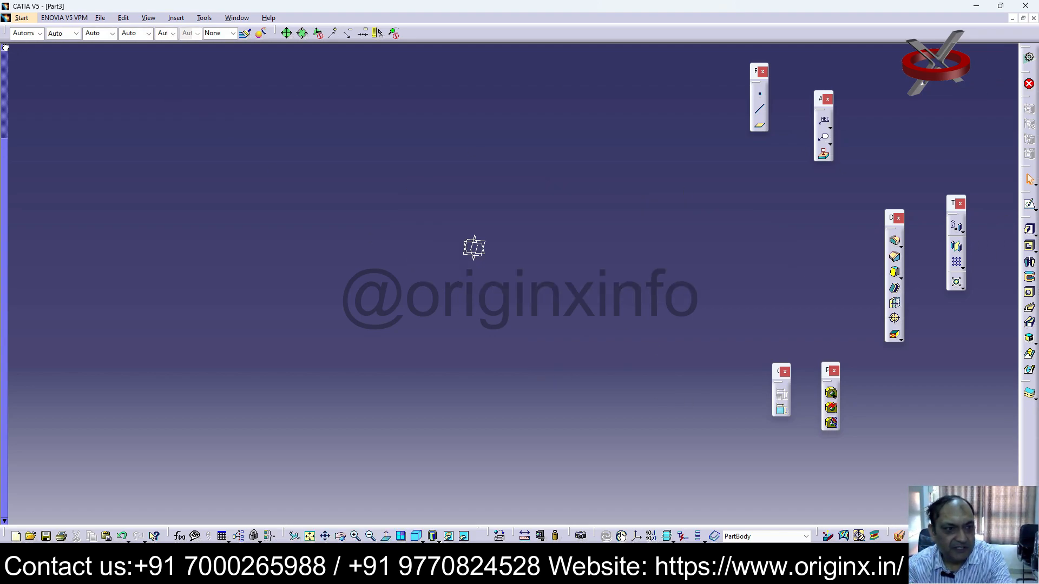
left_click(34, 114)
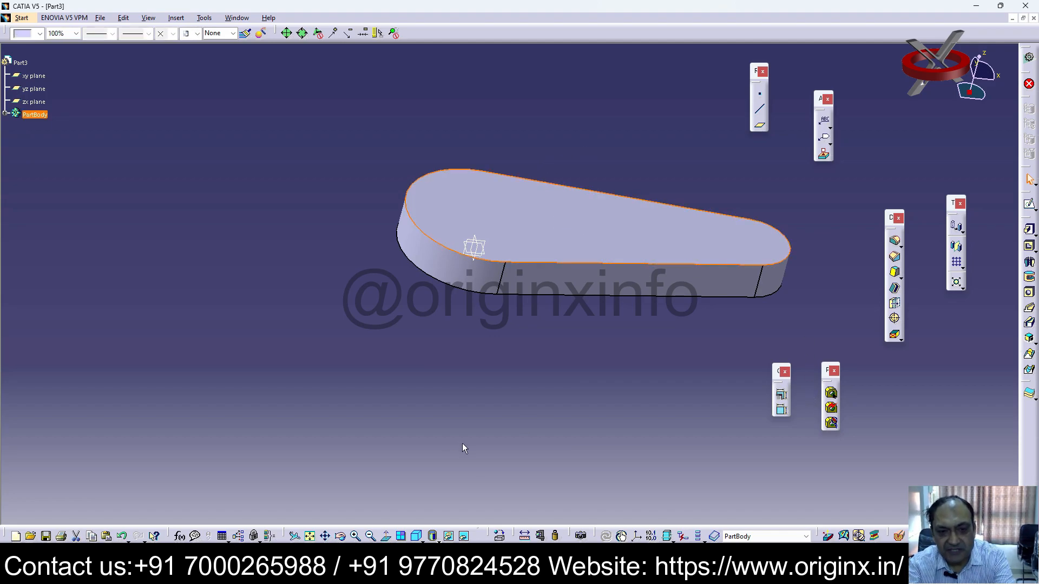
left_click(1029, 204)
left_click(474, 247)
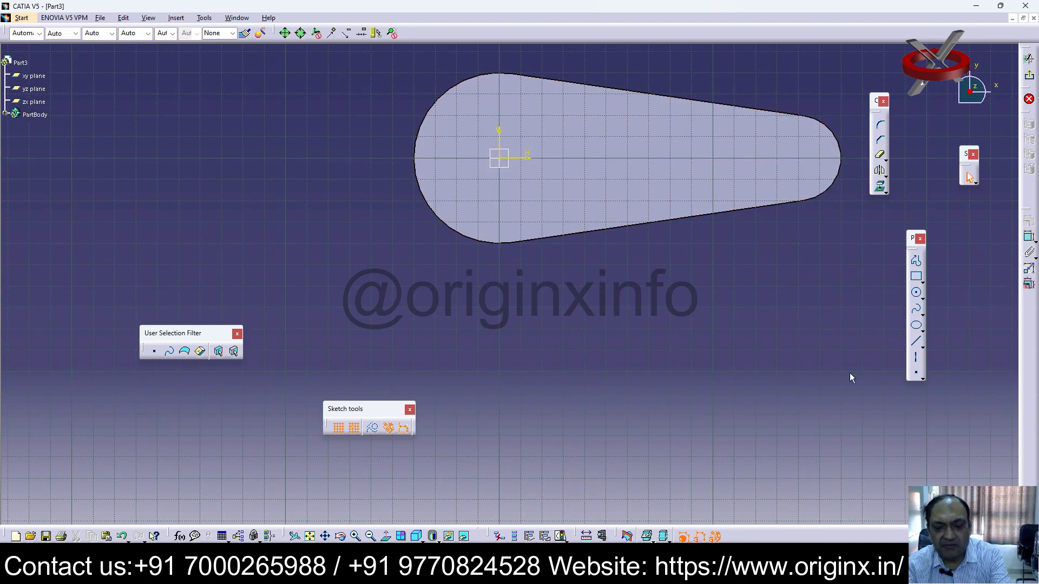
- Sketch a 40 mm radius circle centred on the origin, matching the arm's large rounded end, and exit the sketch
left_click(917, 294)
left_click(498, 158)
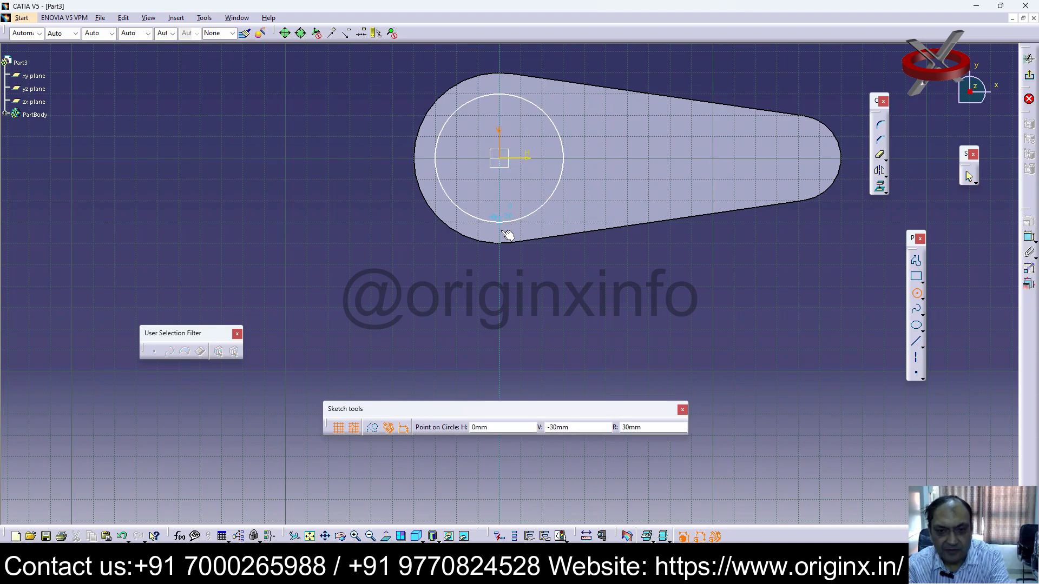
left_click(501, 244)
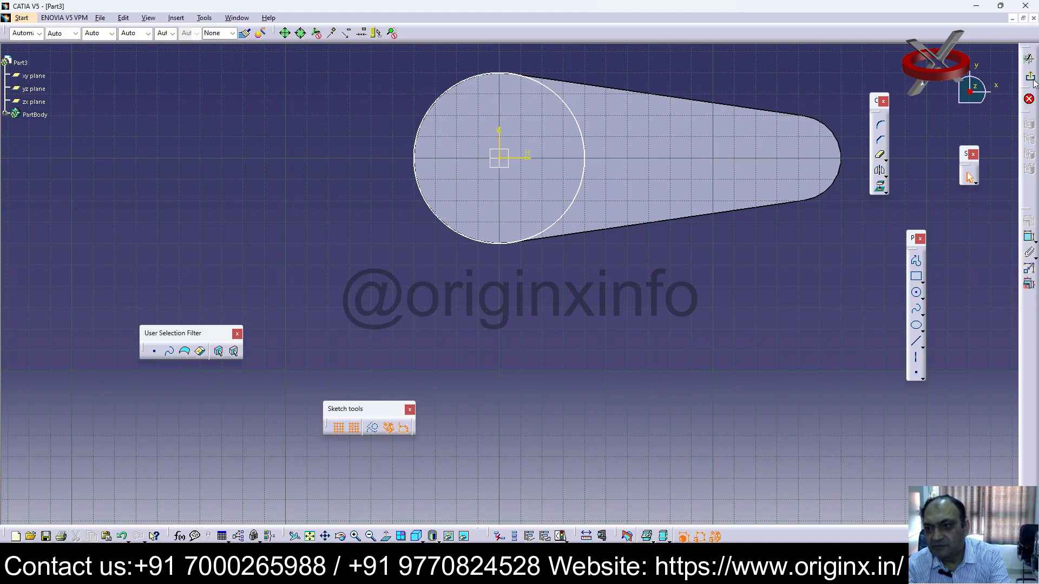
left_click(968, 177)
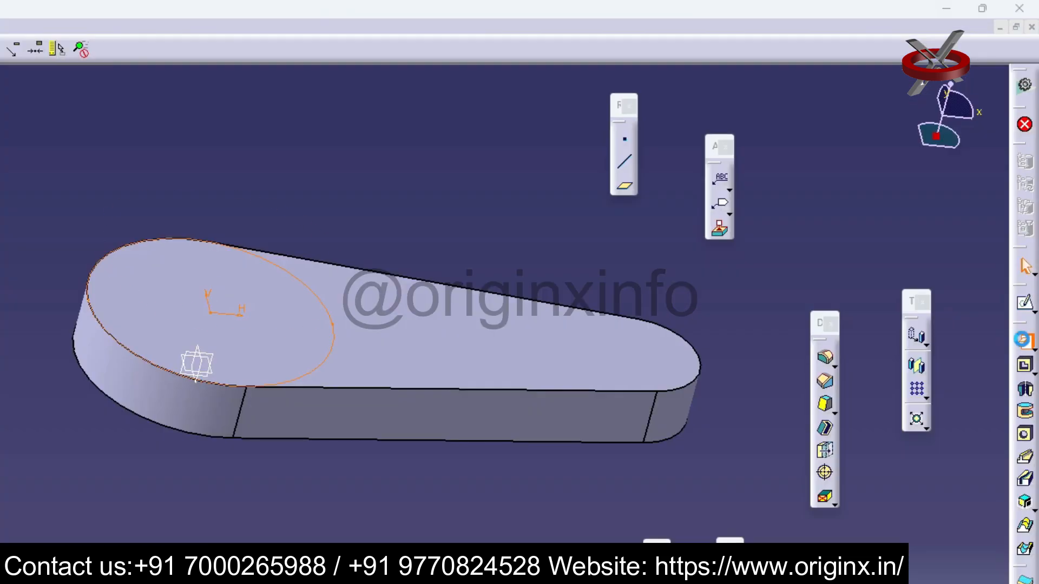
- Pad the circle at the arm's large end upward by 40 mm to form the boss
left_click(1029, 229)
left_click(901, 245)
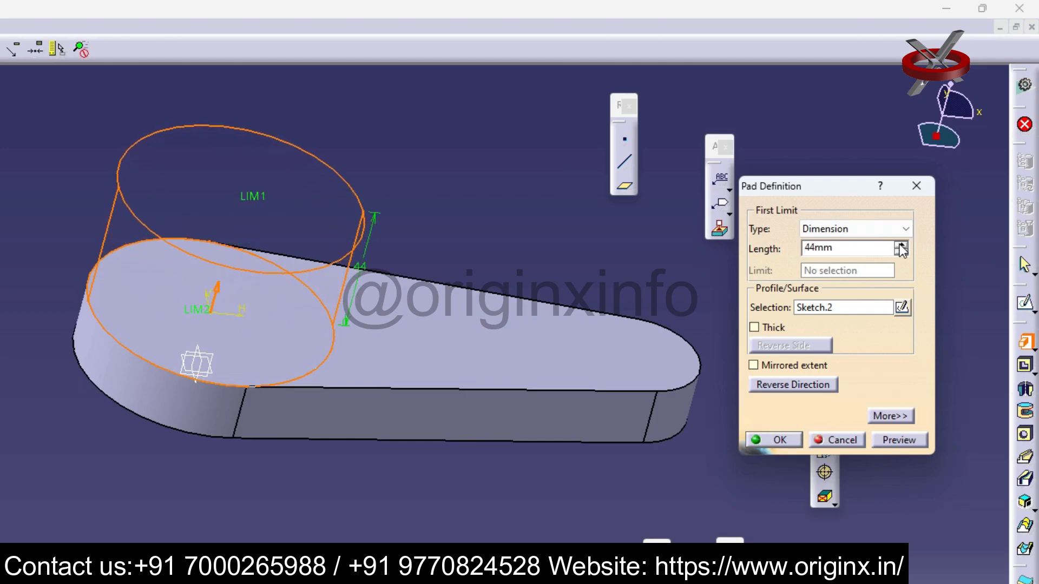
double_click(840, 248)
type("40")
key("Return")
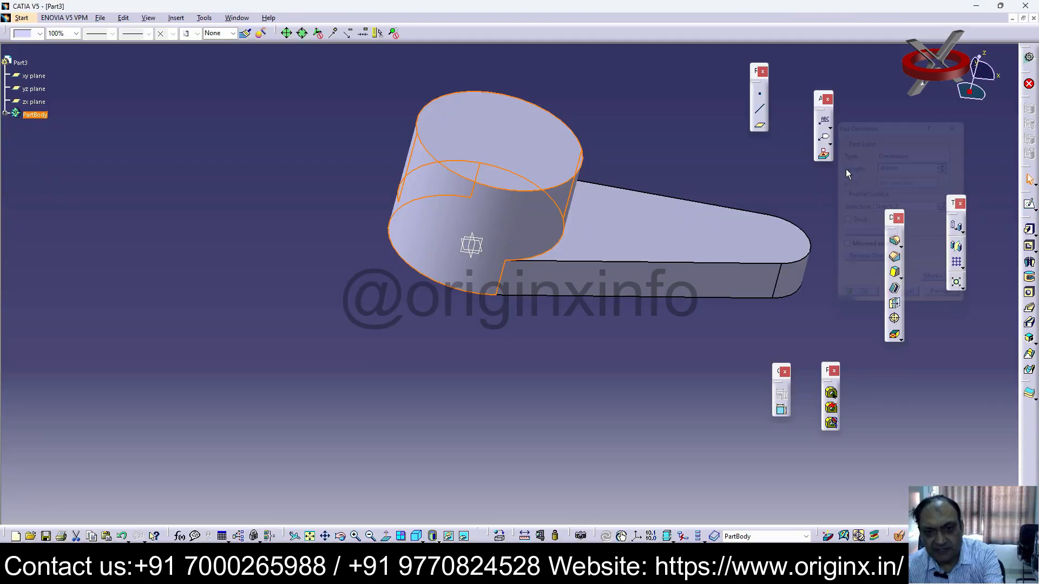
left_click(759, 478)
- On the arm's top face, sketch a 20 mm radius circle concentric with the small rounded end and exit the sketch
middle_click_drag(299, 333, 218, 299)
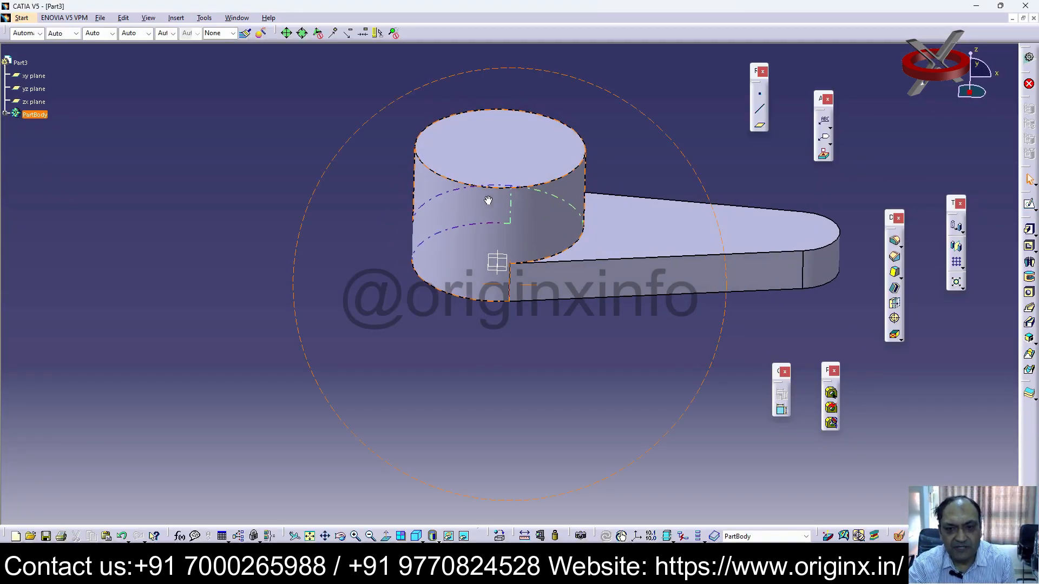
left_click(737, 231)
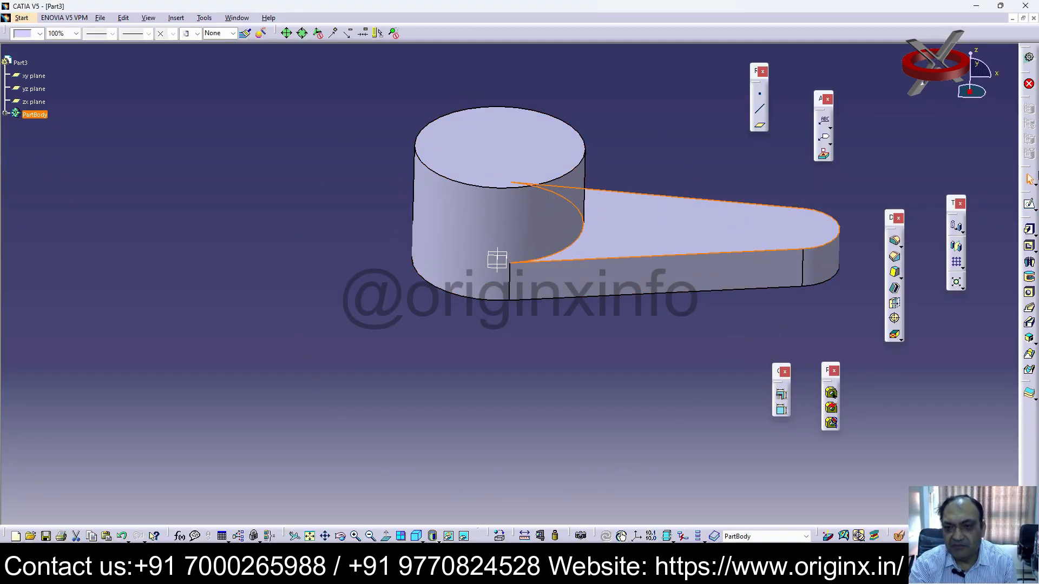
left_click(1030, 206)
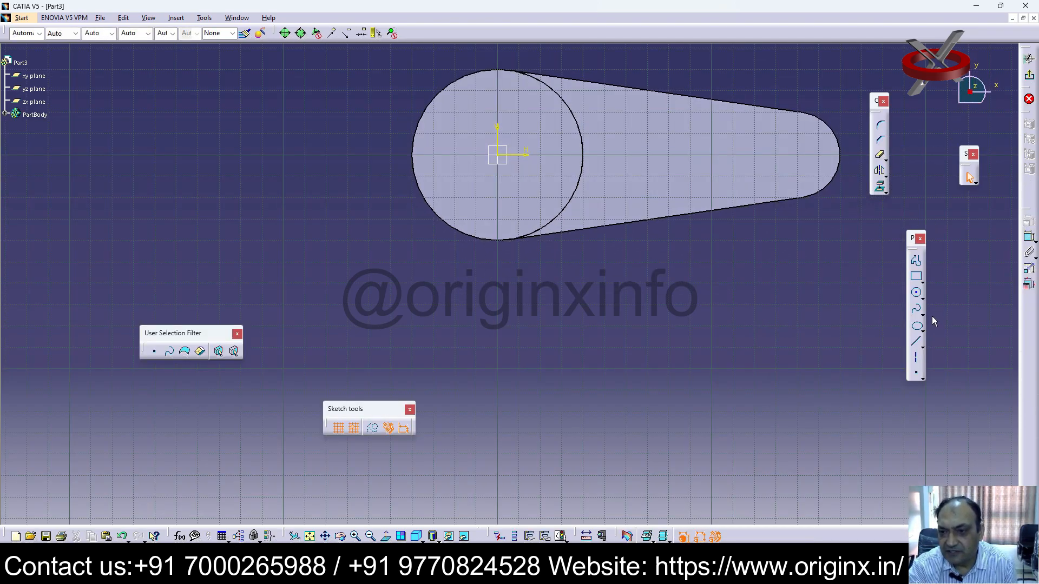
left_click(915, 293)
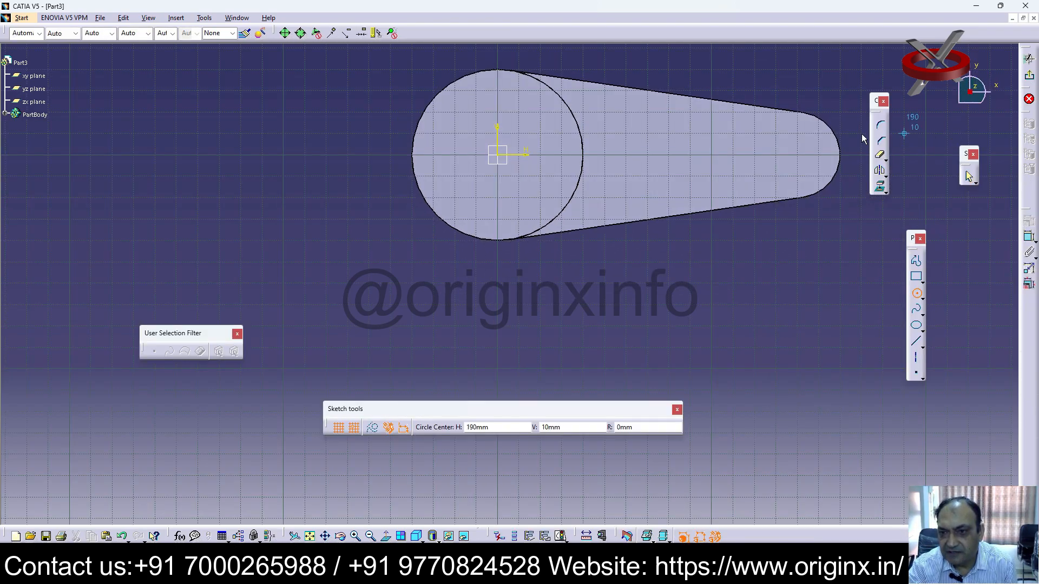
left_click(801, 157)
left_click(810, 200)
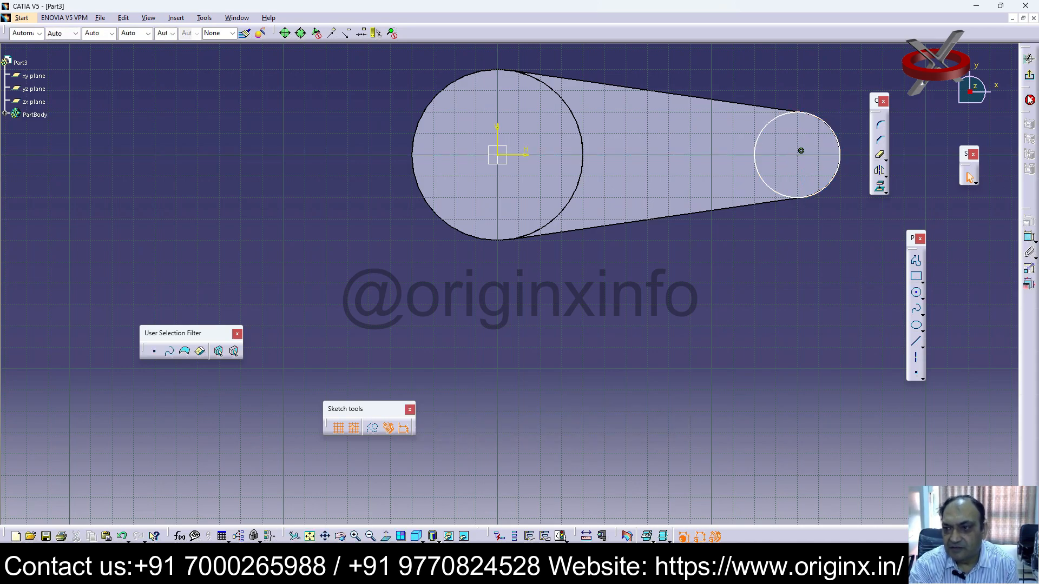
left_click(1029, 75)
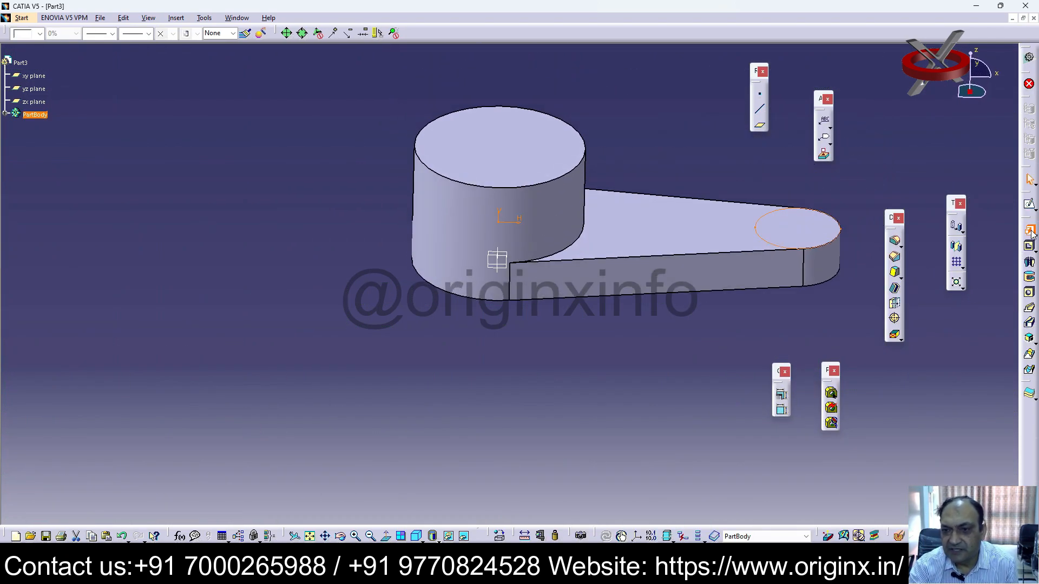
- Pad the circle at the arm's small end upward by about 15 mm to form a low boss
left_click(1029, 231)
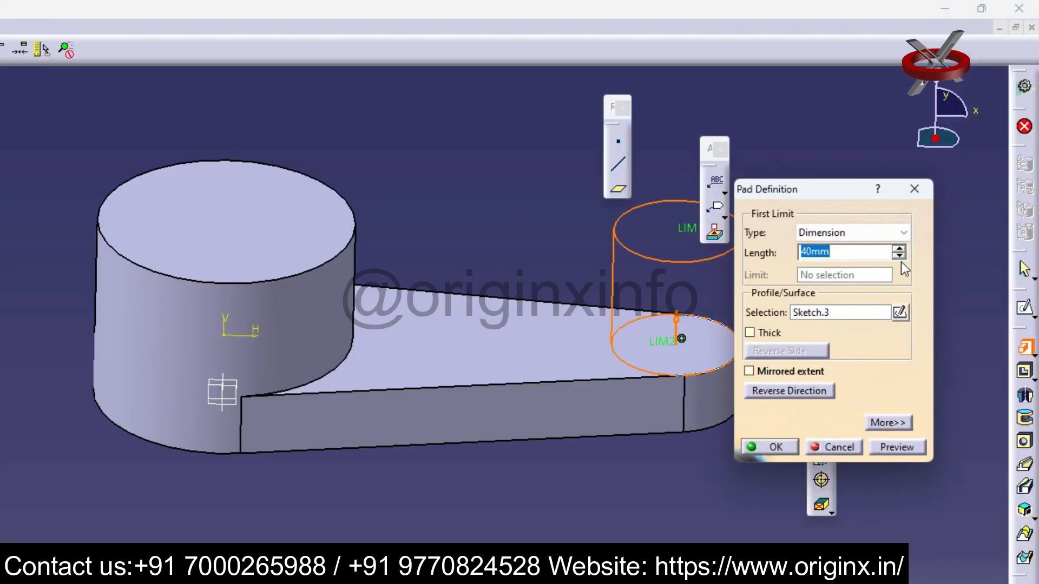
left_click(899, 255)
left_click(899, 255)
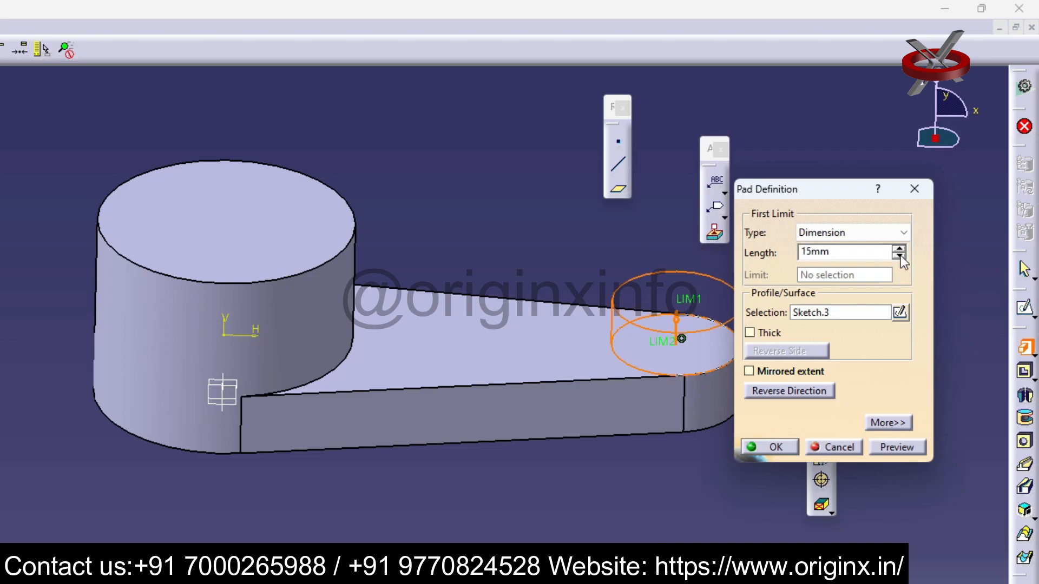
left_click(899, 255)
left_click(767, 447)
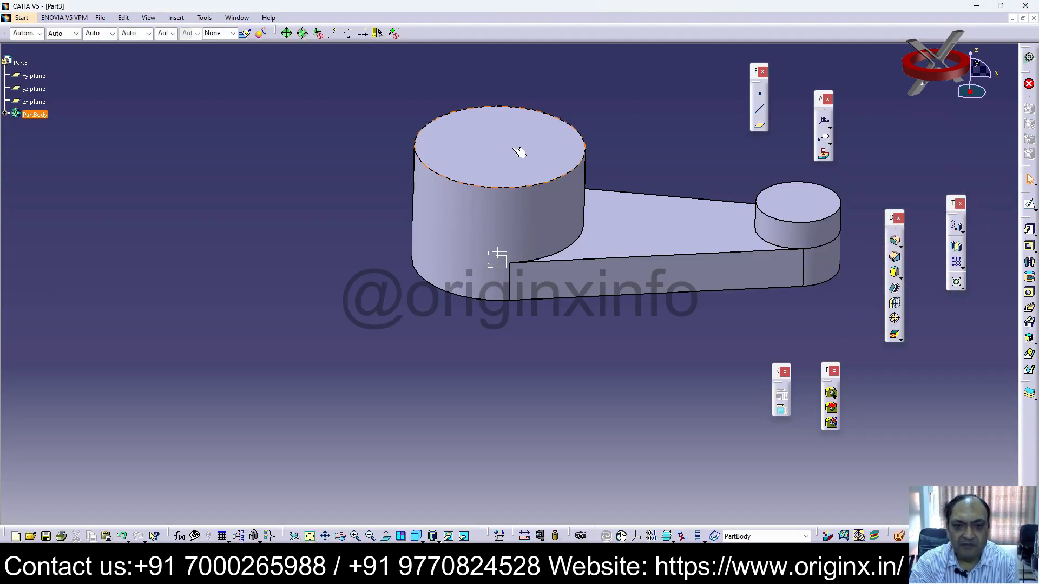
- On the large boss's top face, sketch a circle about 60 mm in diameter centred on the origin
left_click(513, 148)
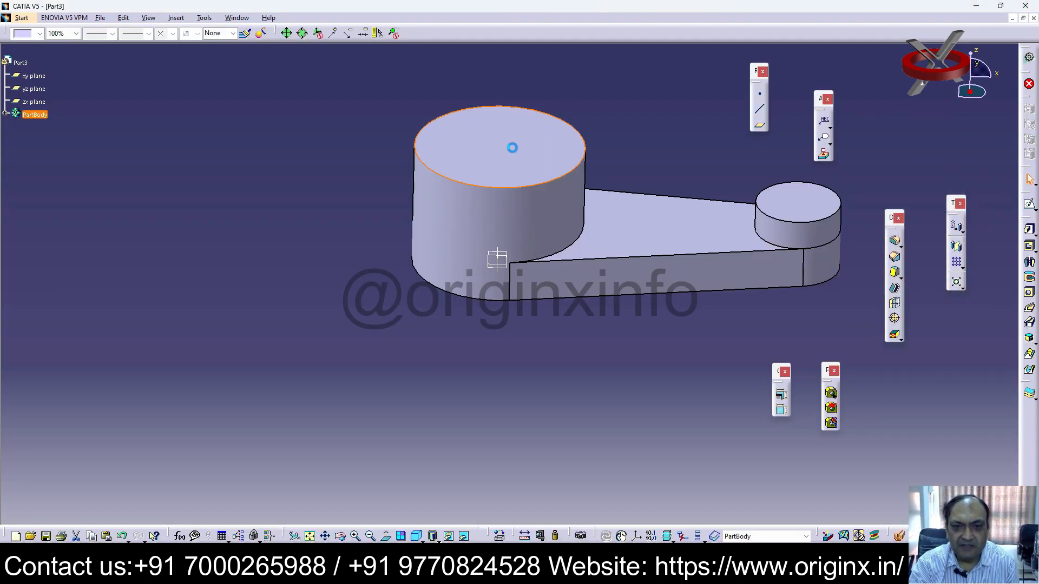
left_click(1029, 205)
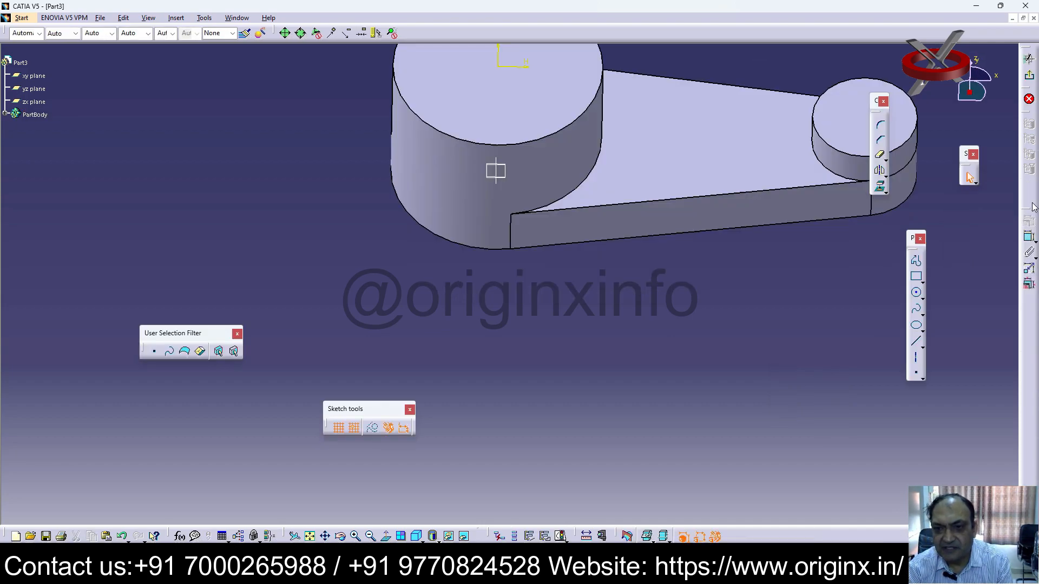
left_click(310, 536)
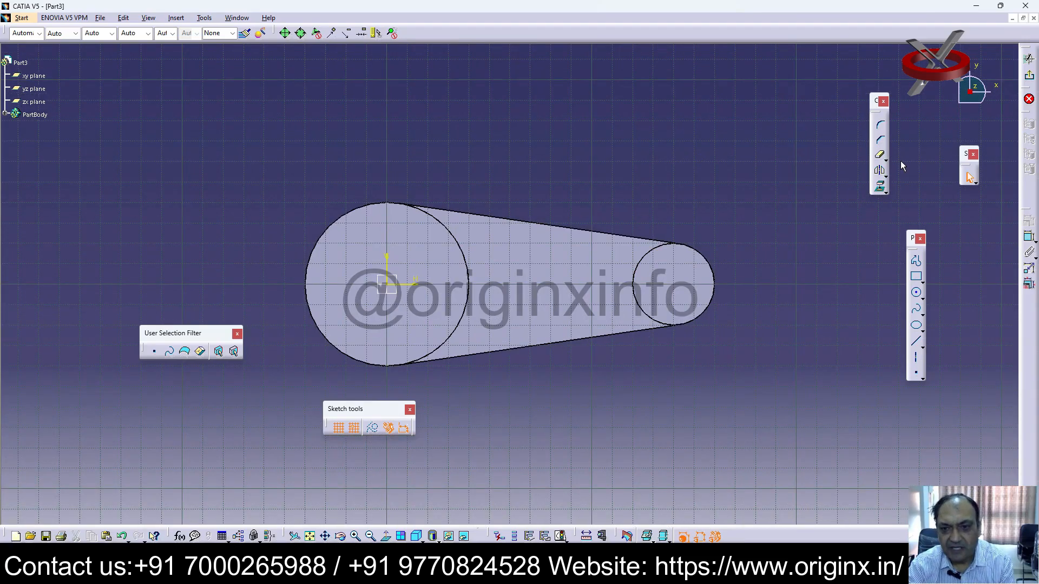
left_click(916, 295)
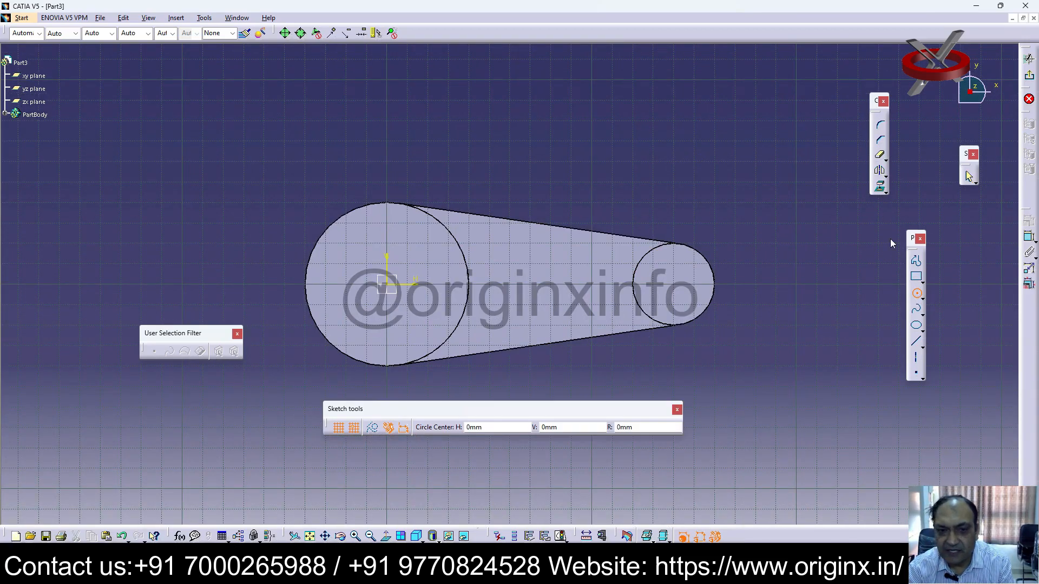
left_click(387, 284)
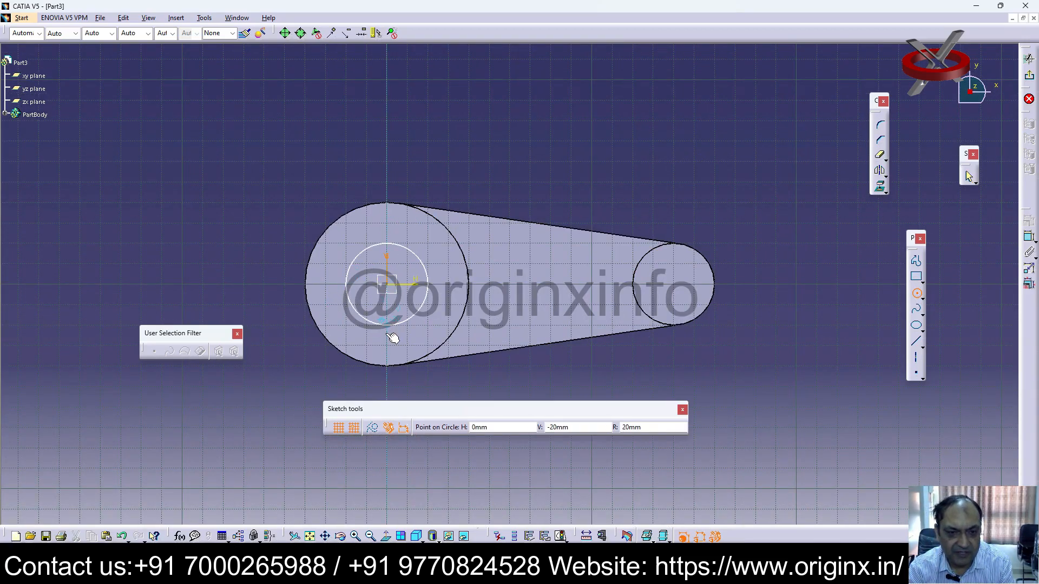
left_click(393, 344)
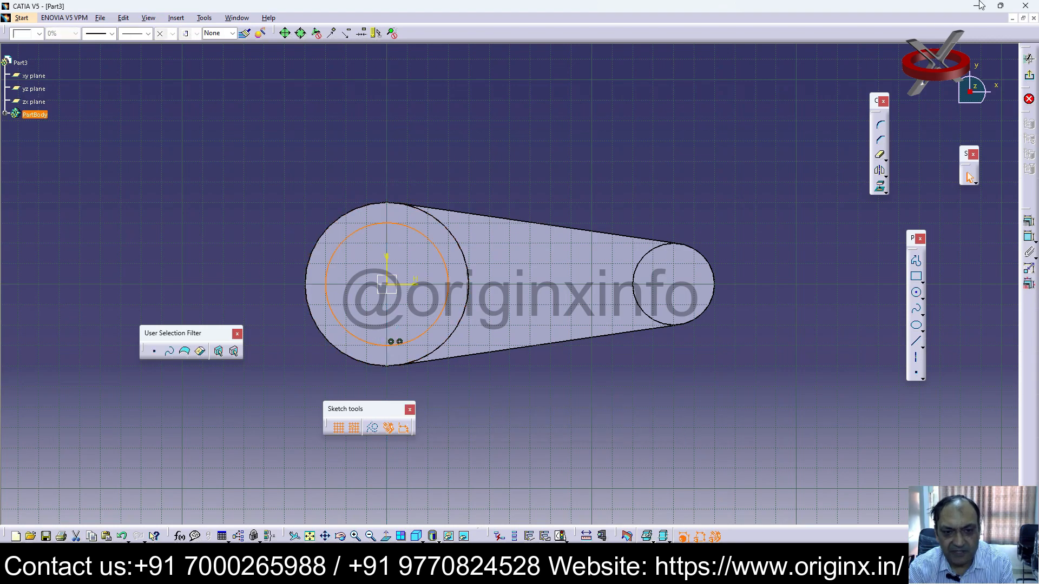
- Sketch a circle of about 10 mm radius concentric with the small boss in the same sketch
left_click(918, 299)
left_click(677, 281)
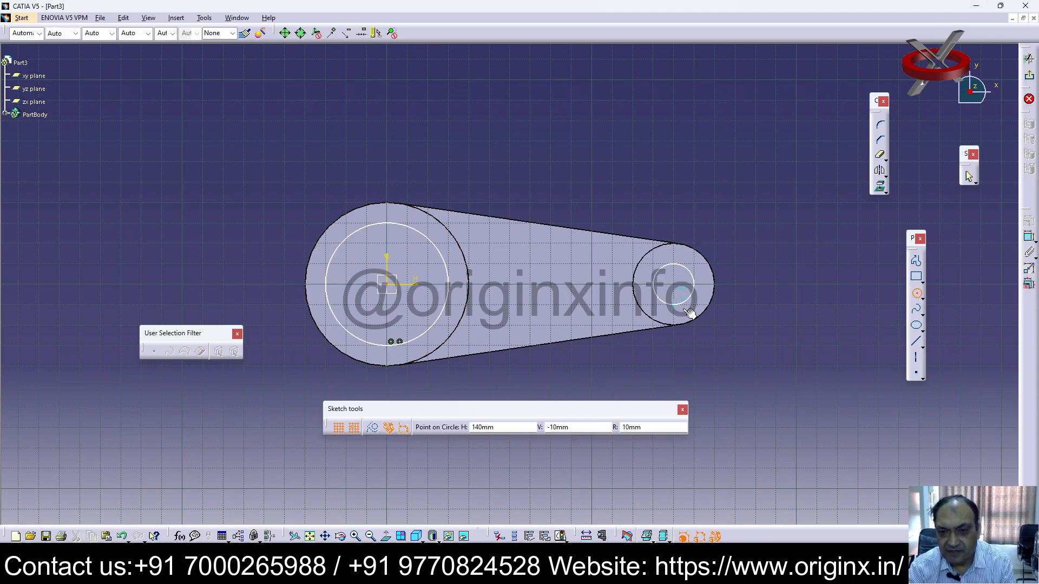
left_click(692, 295)
left_click(819, 333)
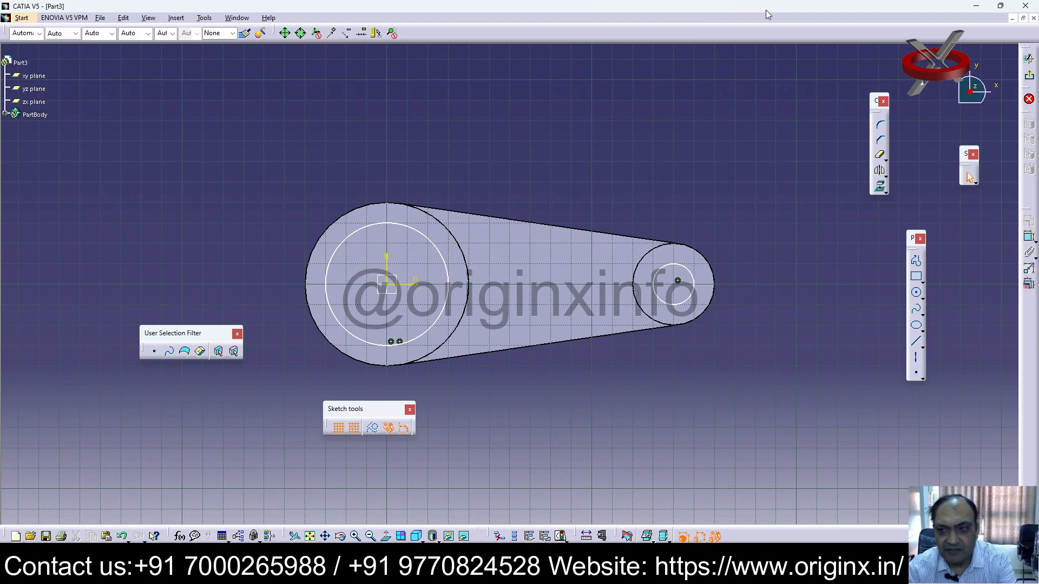
- Dimension the circle on the large boss and set its diameter to 50 mm
left_click(436, 246)
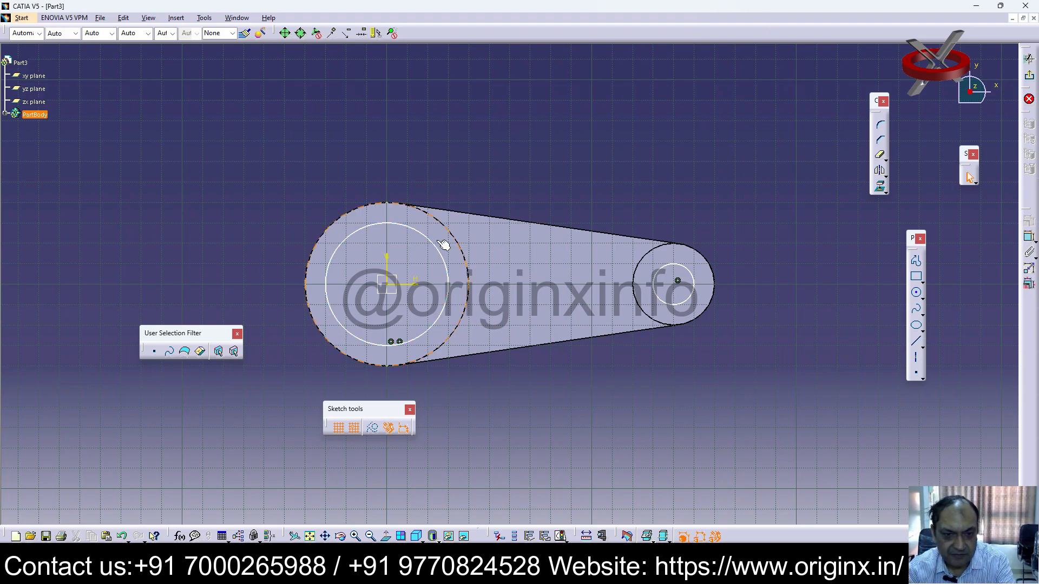
left_click(517, 160)
left_click(431, 241)
left_click(1027, 237)
left_click(453, 177)
double_click(444, 176)
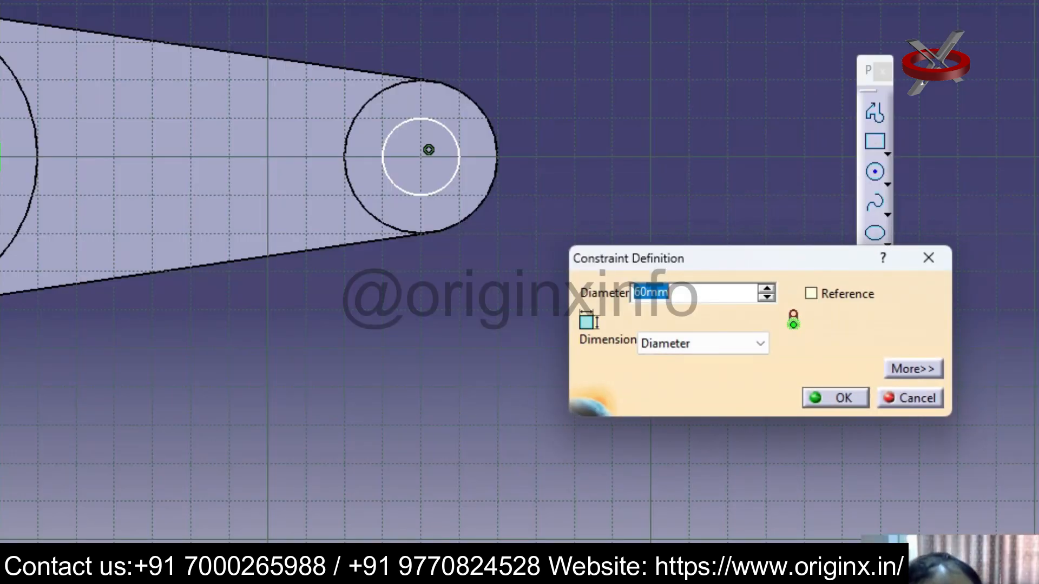
type("5")
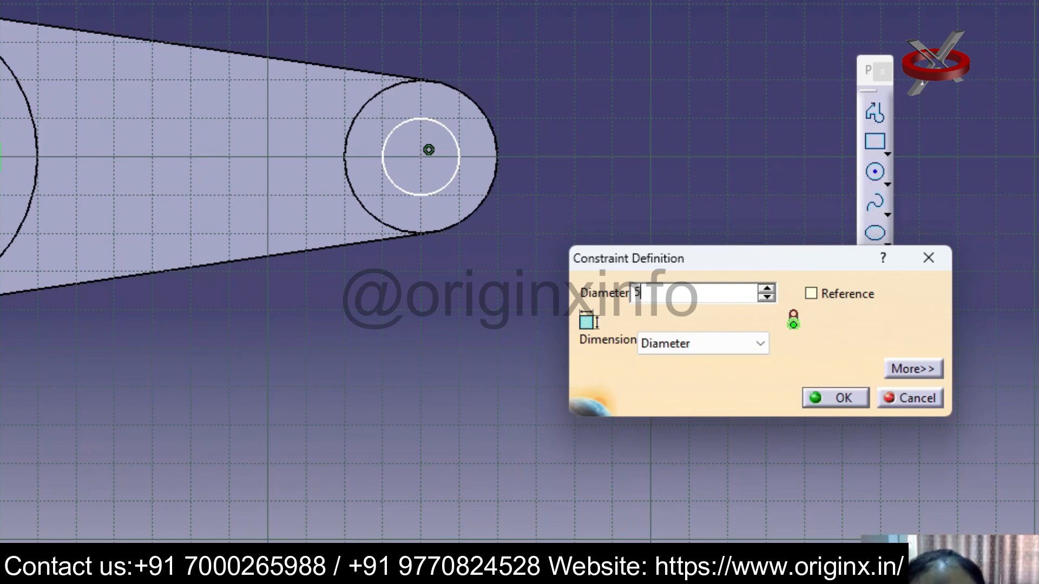
key("Return")
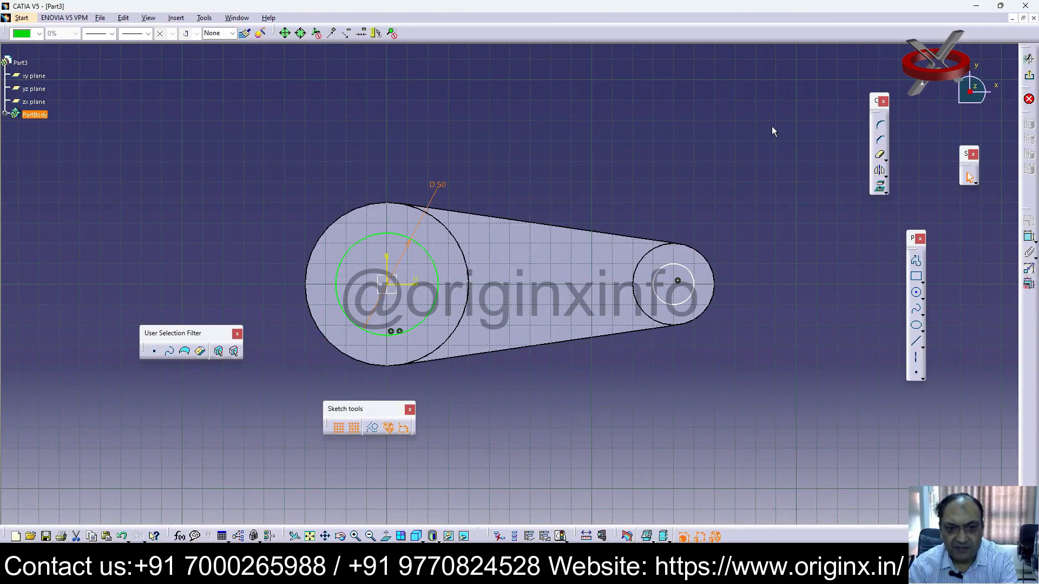
left_click(698, 162)
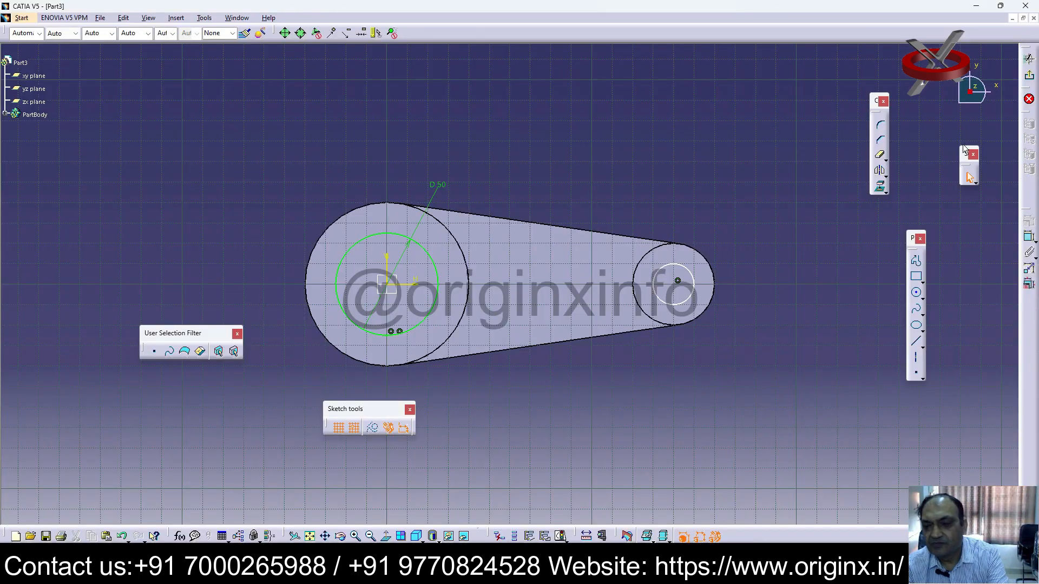
- Exit the sketch and pocket both boss circles downward through the part with the Up to last limit
left_click(1029, 79)
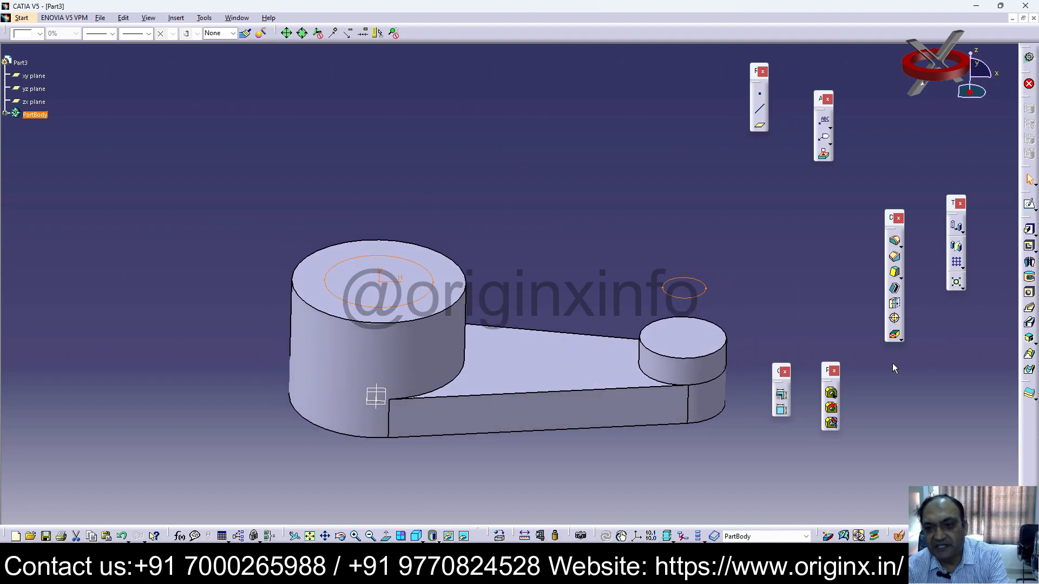
left_click(1030, 248)
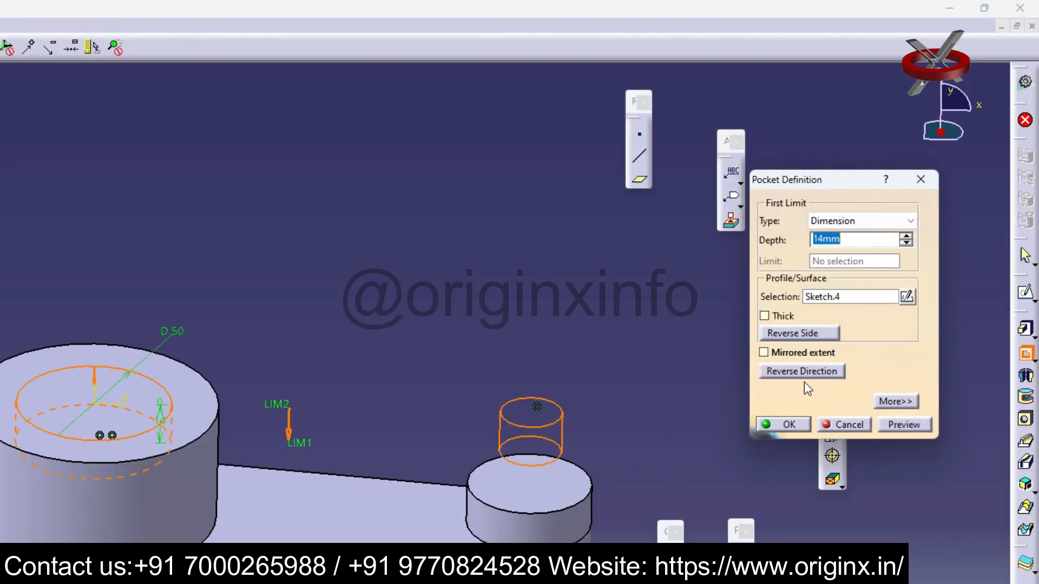
left_click(807, 372)
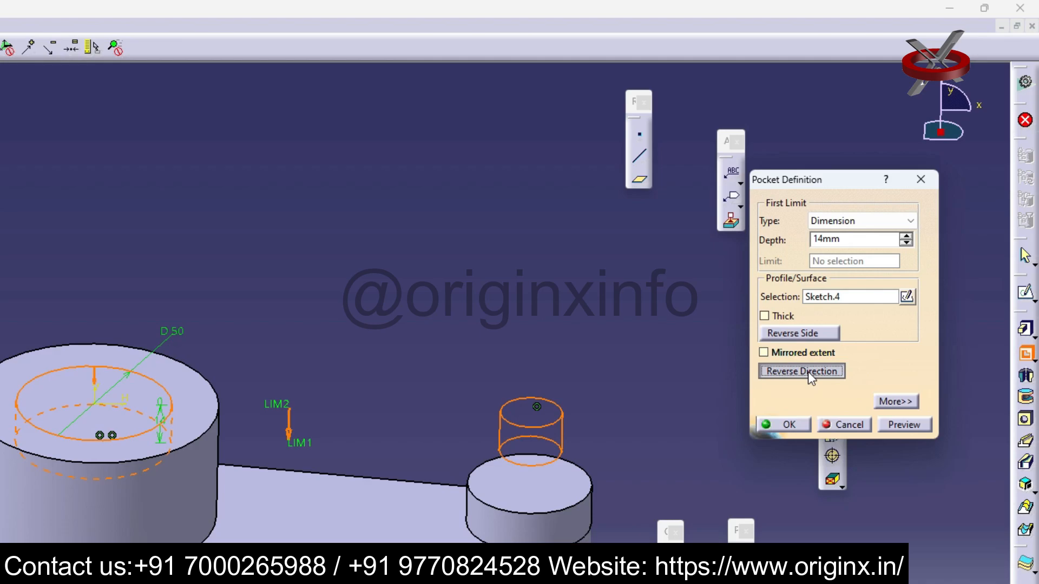
left_click(822, 373)
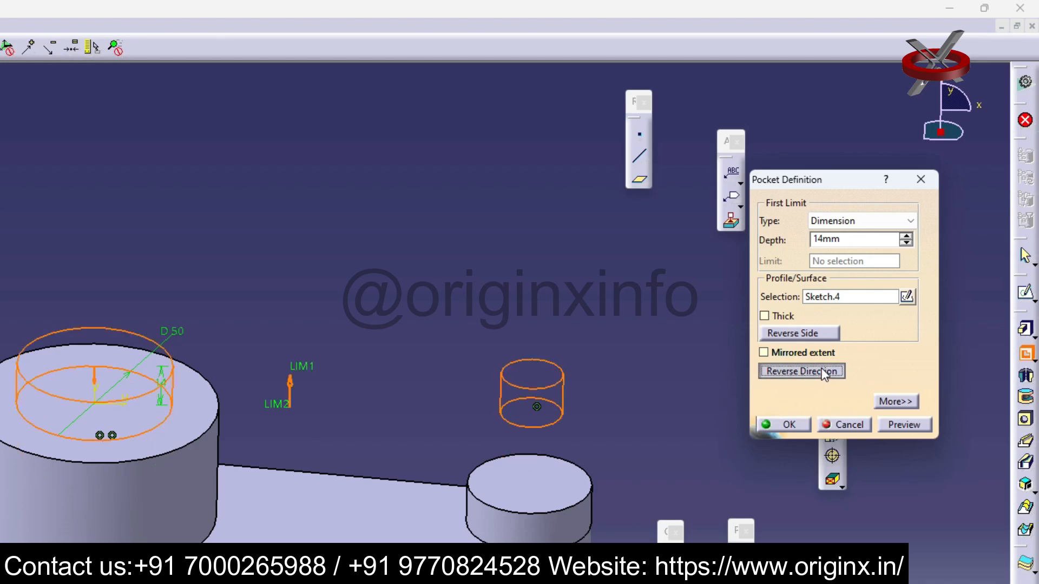
left_click(913, 220)
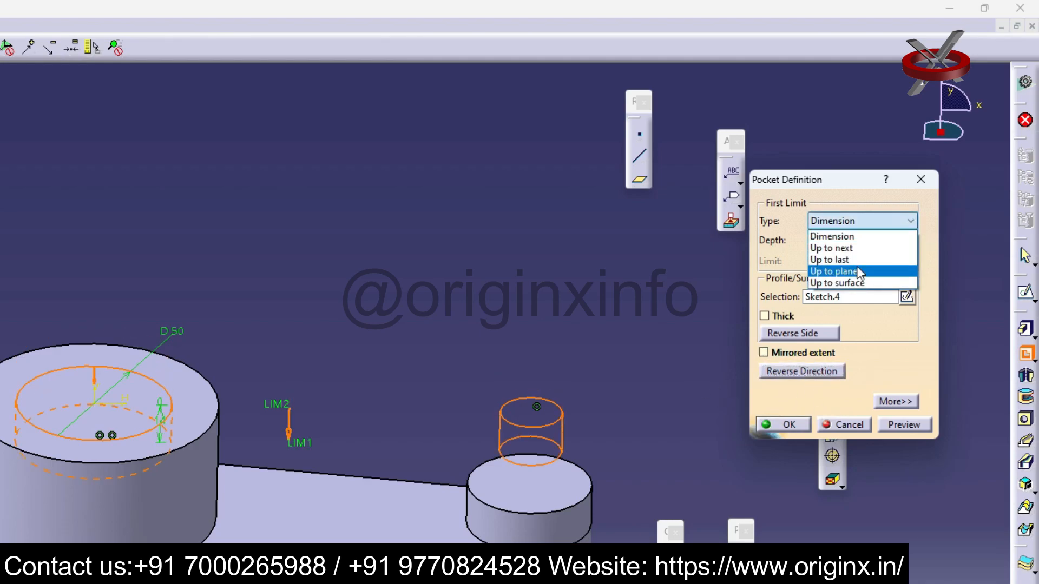
left_click(855, 257)
left_click(791, 425)
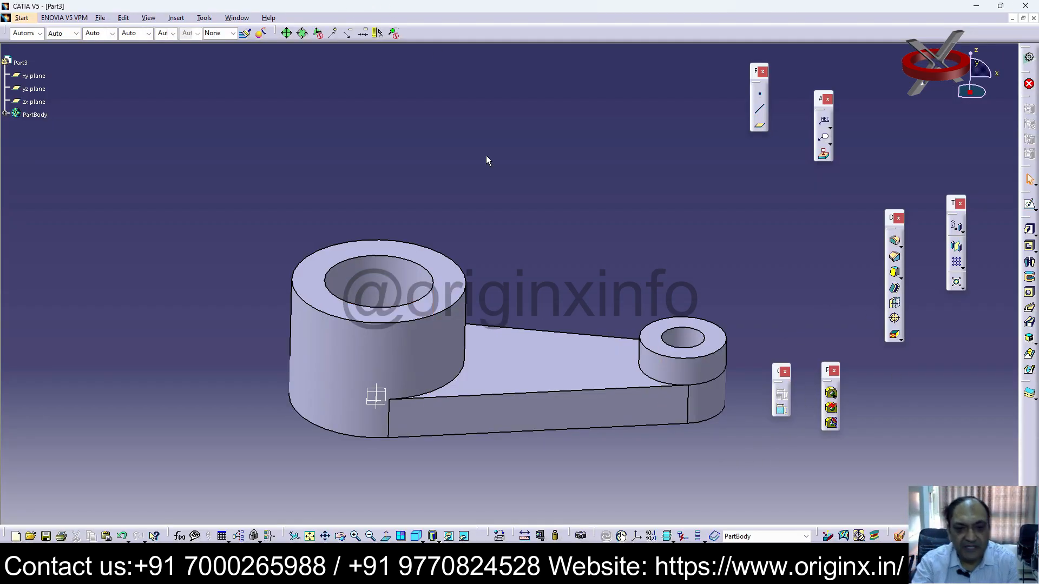
- Create a reference plane offset 45 mm inward from the arm's flat side face
middle_click_drag(558, 392, 621, 404)
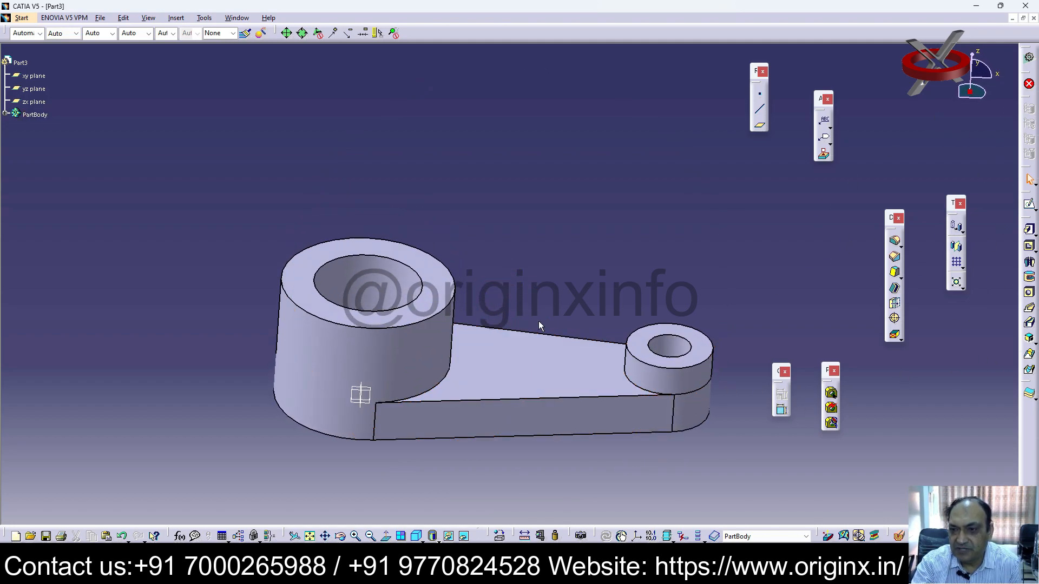
left_click(760, 125)
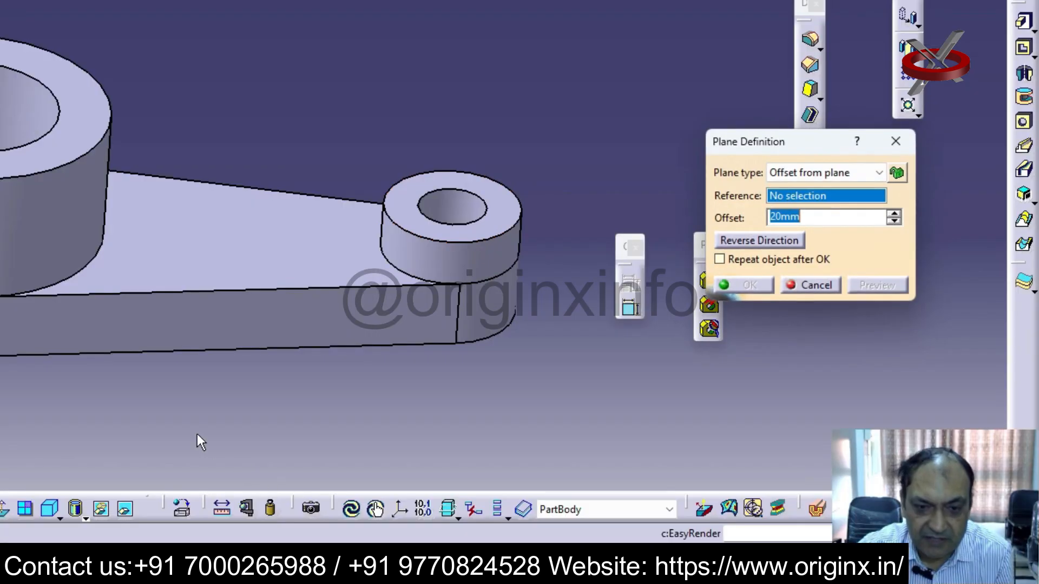
left_click(521, 421)
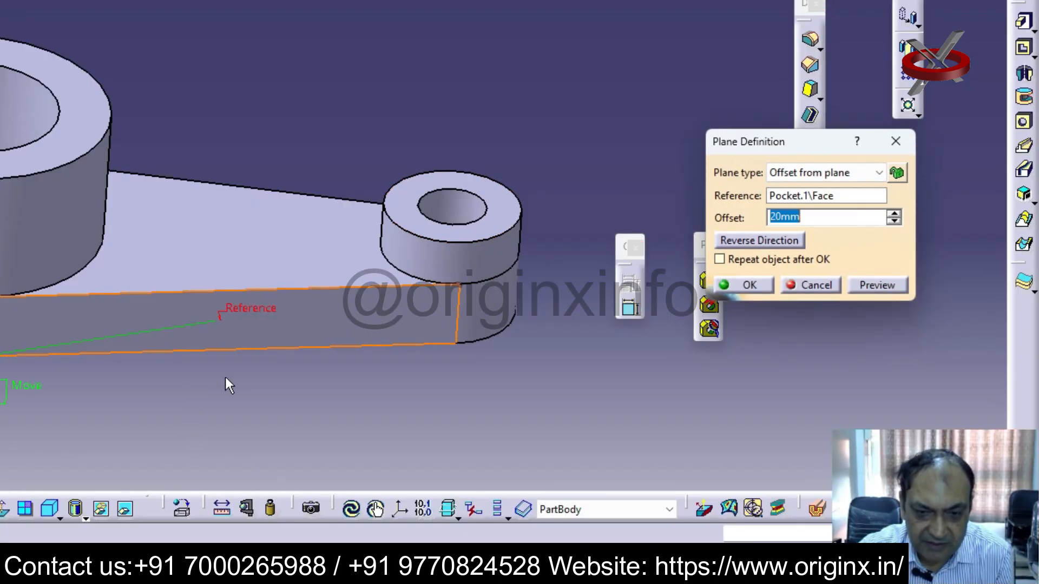
middle_click_drag(426, 408, 206, 425)
left_click(759, 241)
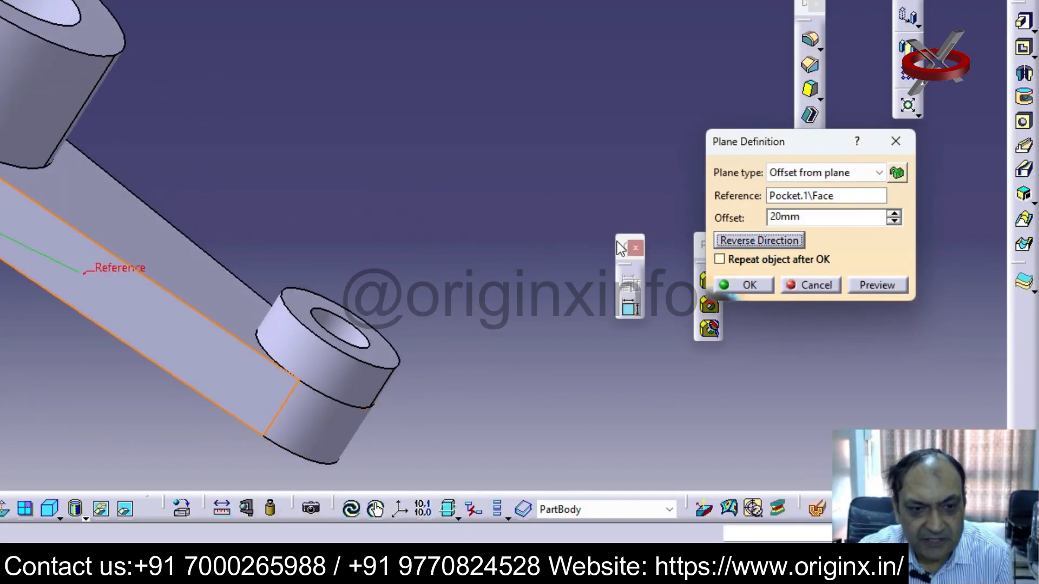
middle_click_drag(392, 195, 227, 183)
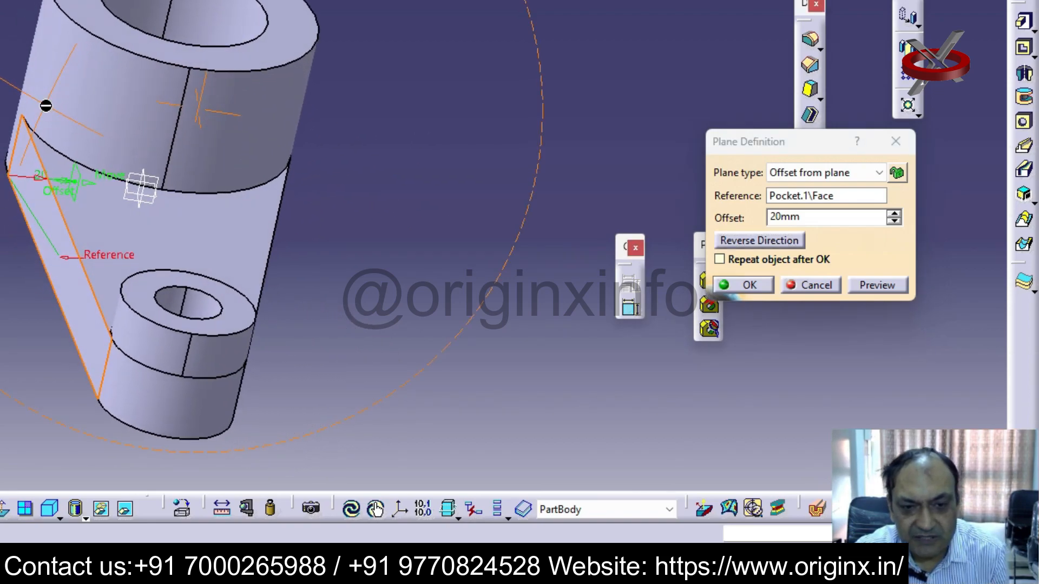
left_click(895, 213)
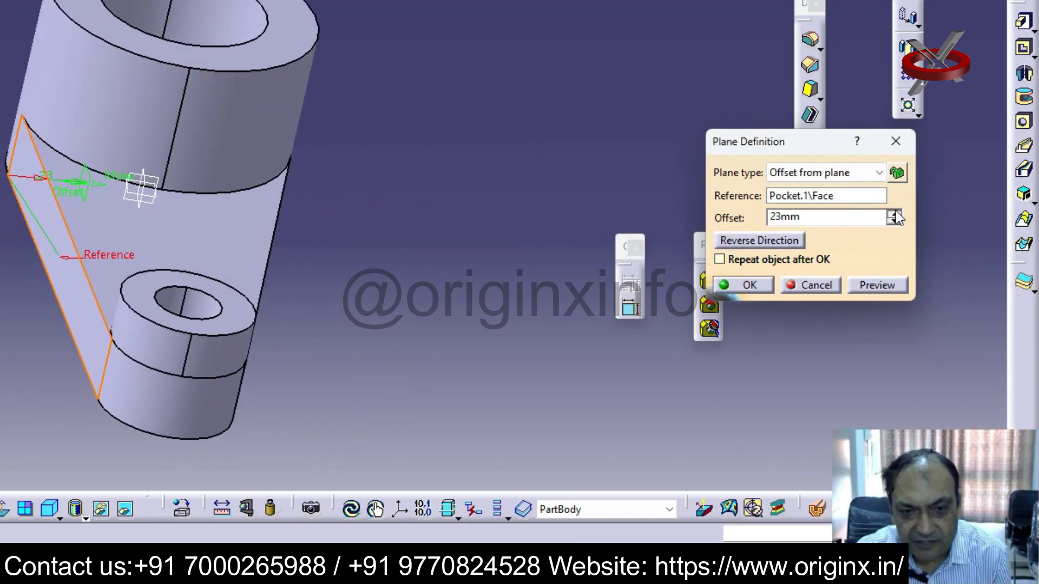
left_click(894, 213)
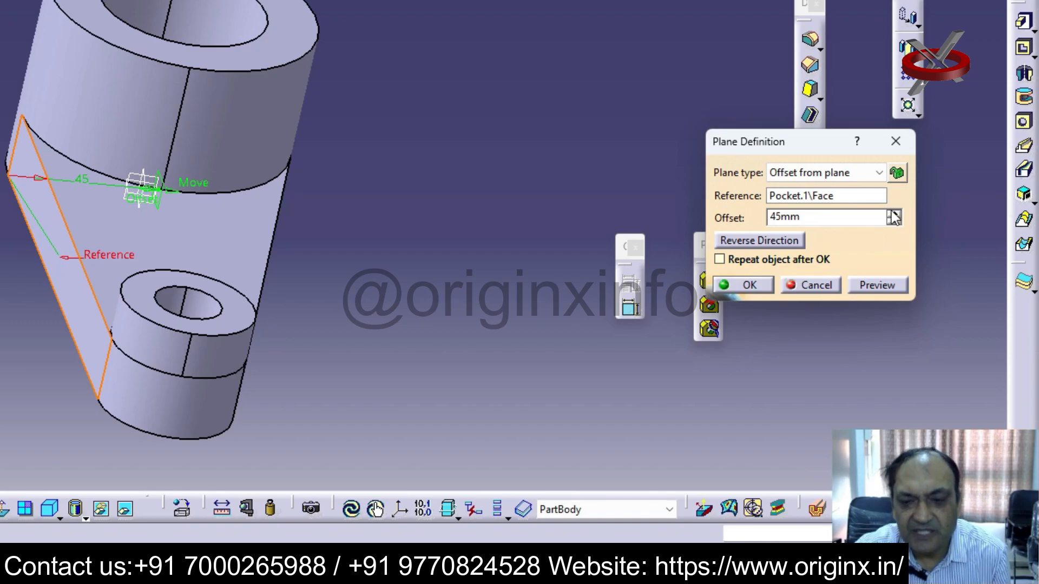
left_click(742, 284)
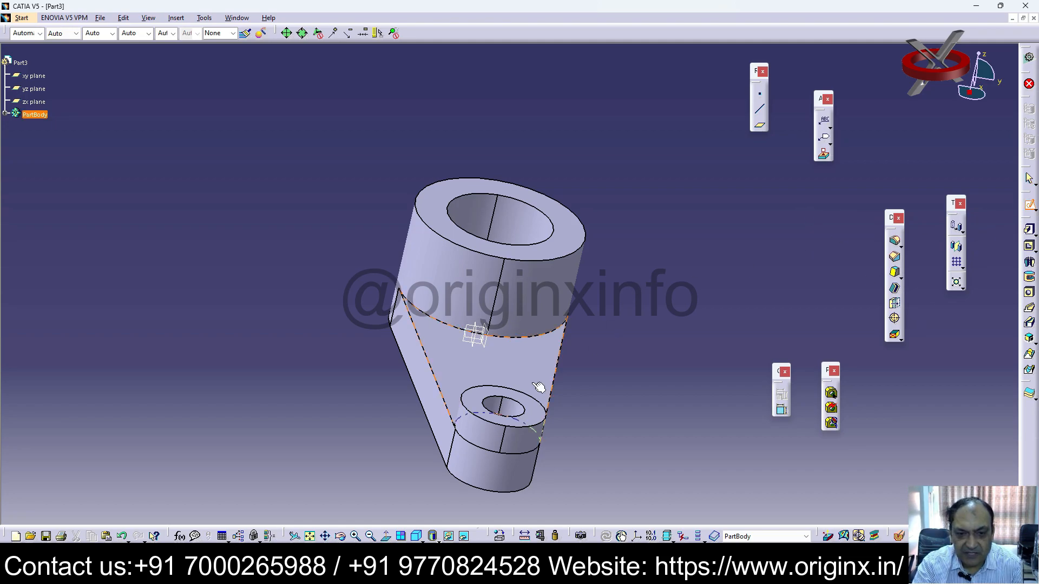
- Sketch a sloping line from the large boss's top corner to the arm's top face beside the small boss, and exit the sketch
left_click(479, 339)
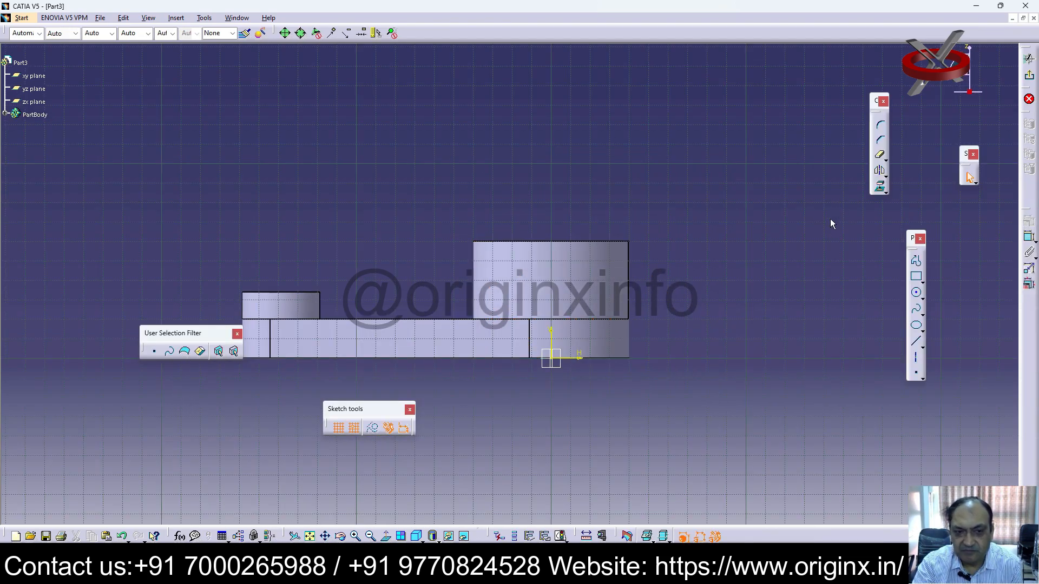
left_click(917, 343)
left_click(474, 242)
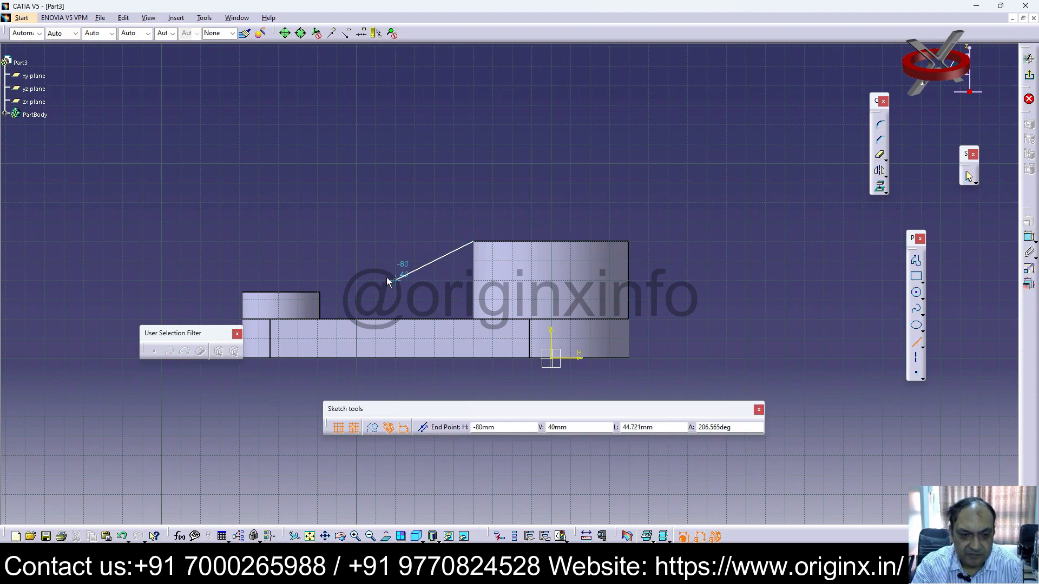
left_click(319, 320)
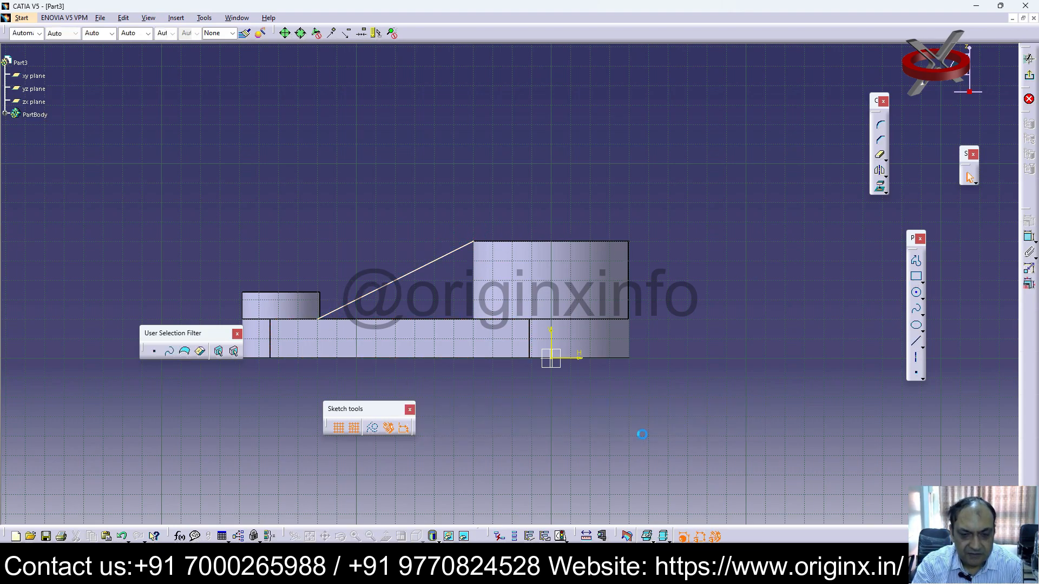
left_click(1030, 75)
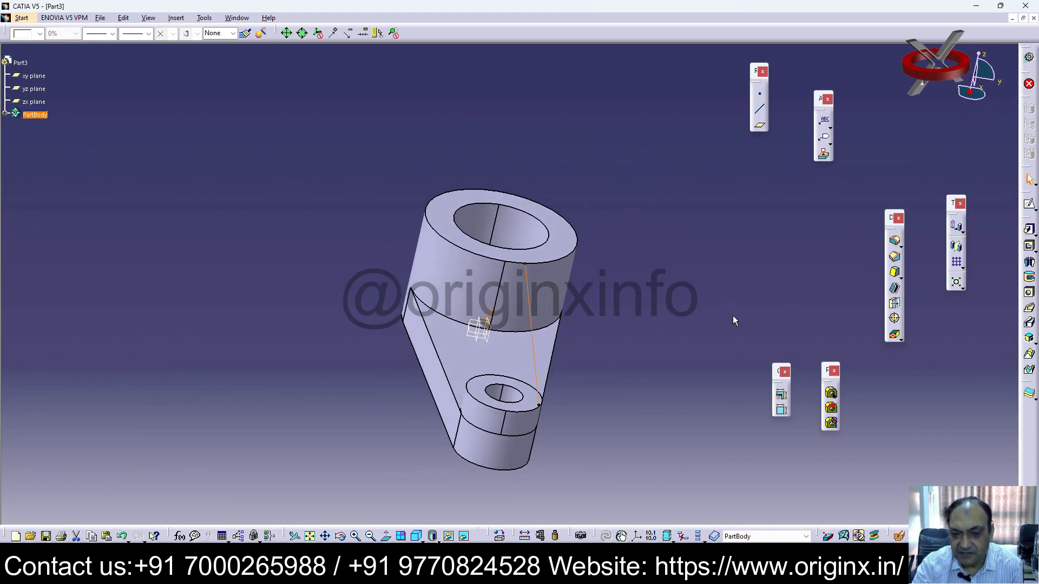
- Delete the sloping line between the two bosses
middle_click_drag(605, 350, 525, 278)
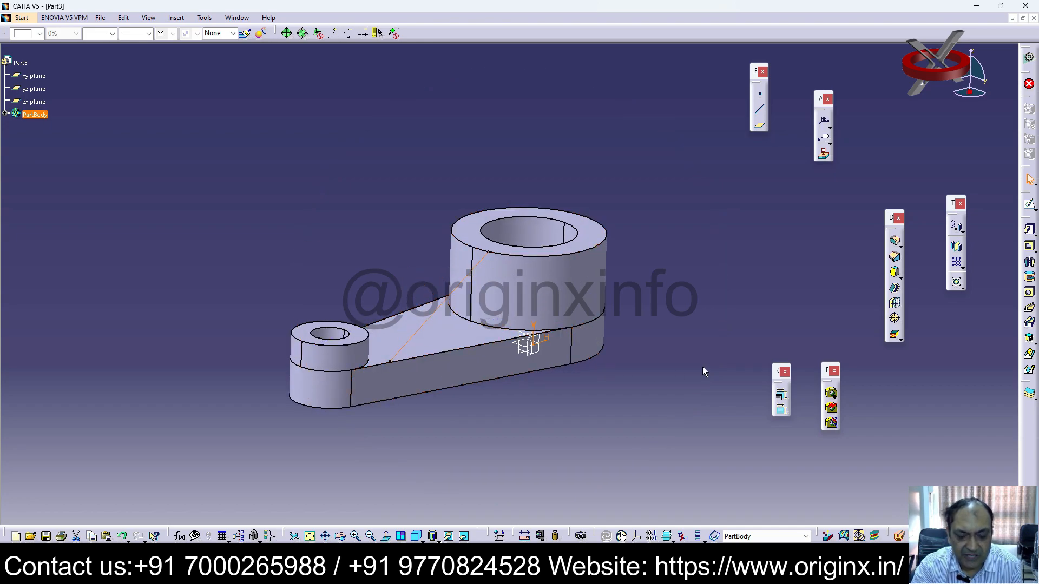
middle_click_drag(489, 401, 551, 433)
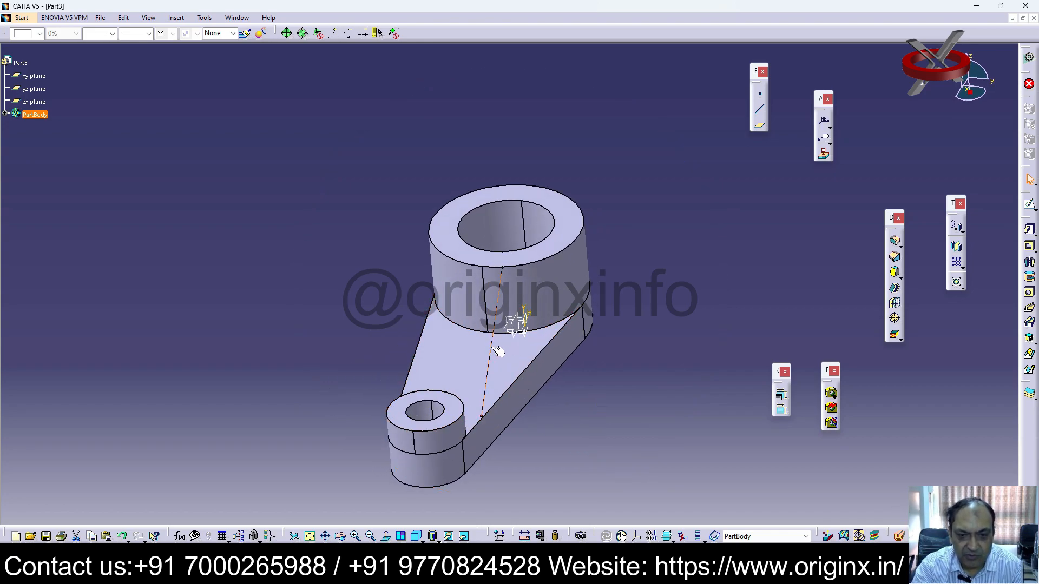
key("Delete")
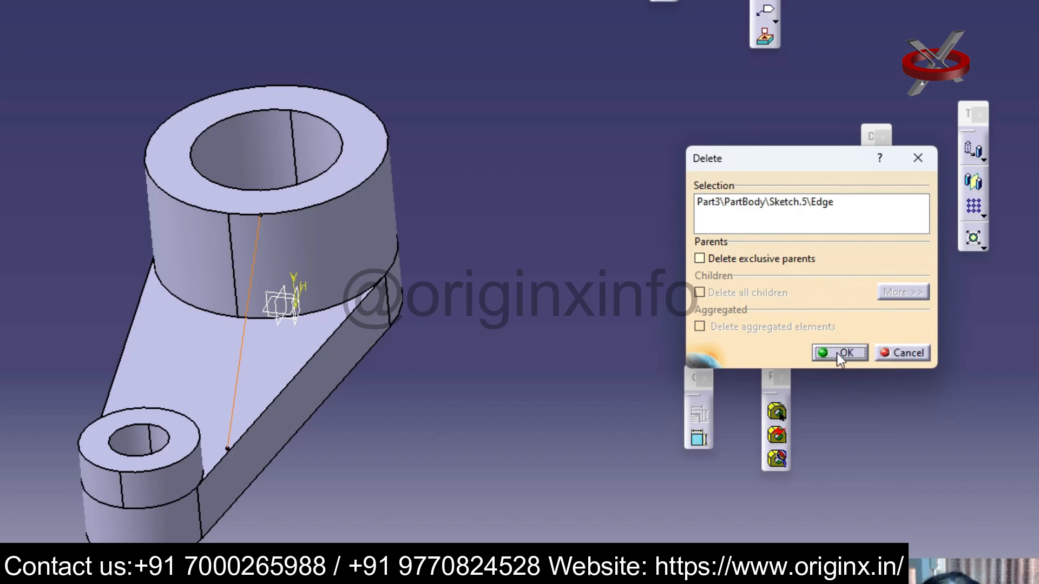
left_click(839, 358)
middle_click_drag(524, 421, 666, 241)
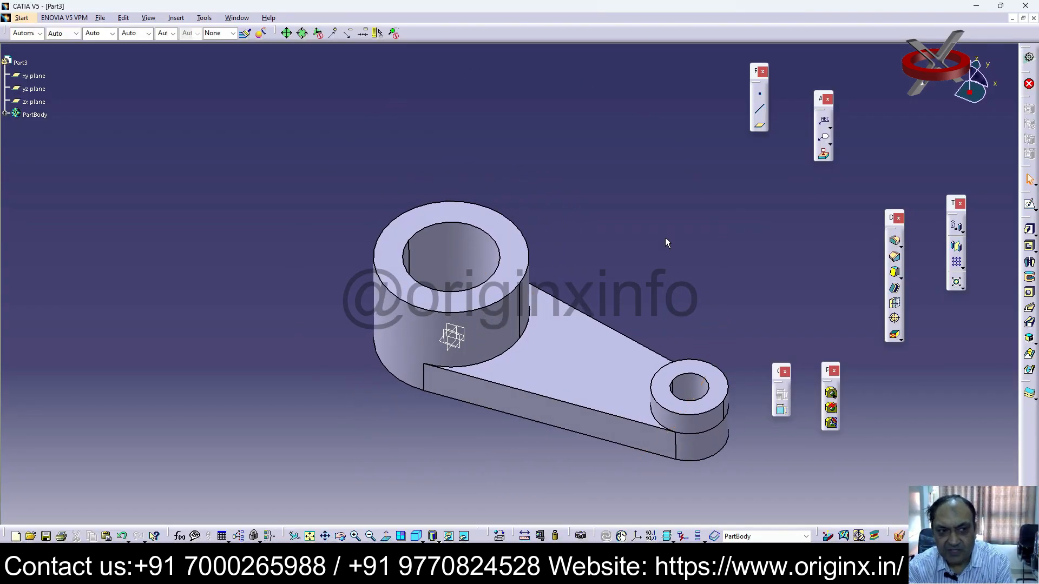
- Expand the part body in the tree, review the offset plane's reference face and offset, and close its definition
left_click(6, 114)
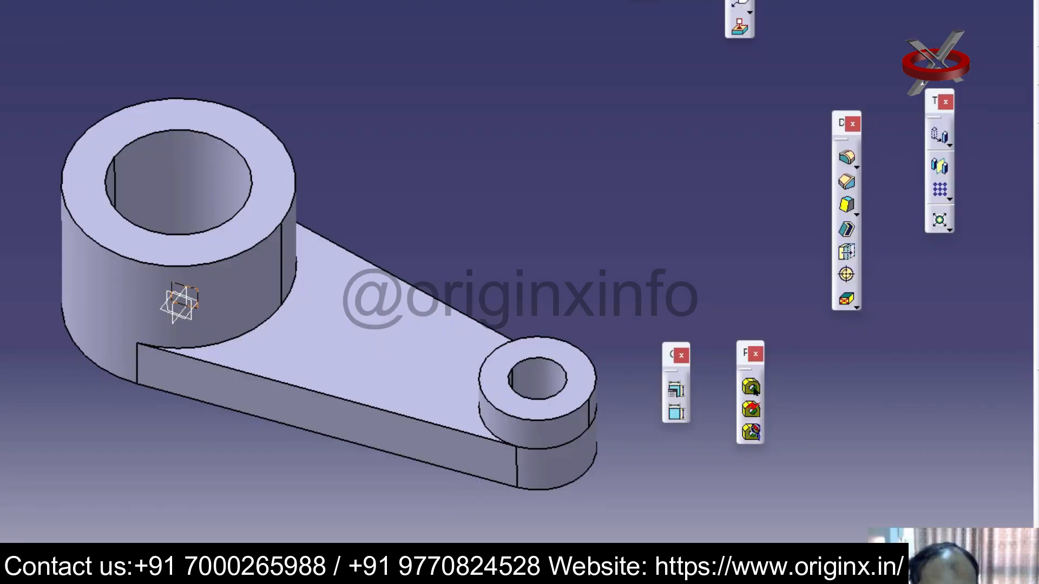
right_click(391, 460)
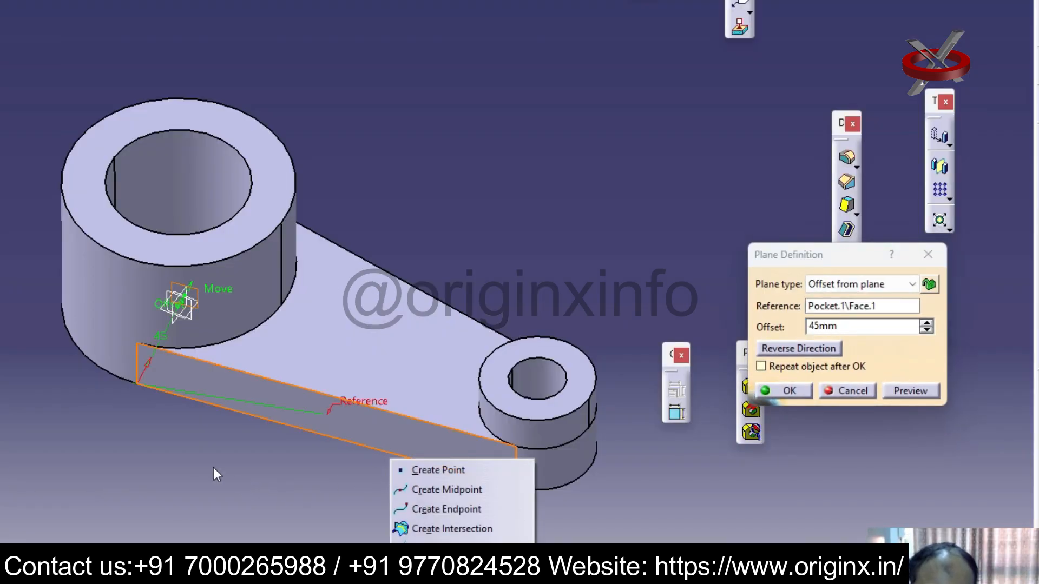
left_click(581, 260)
right_click(457, 505)
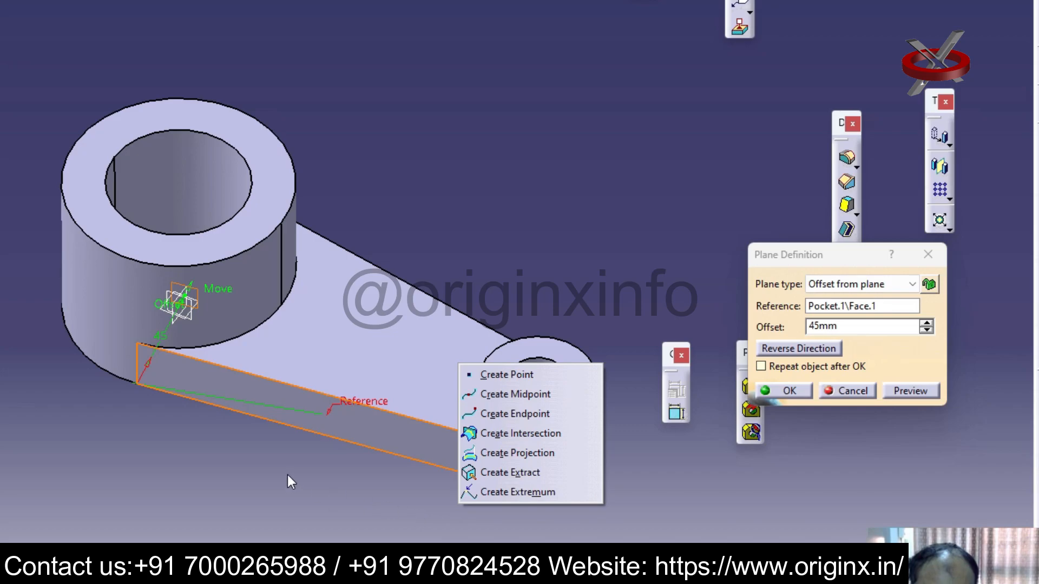
left_click(586, 136)
right_click(584, 498)
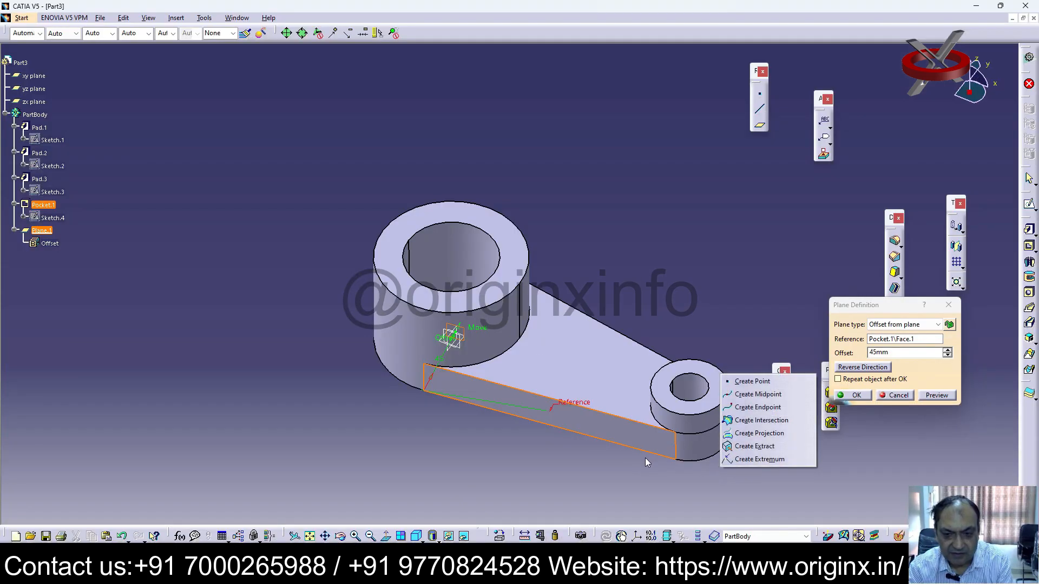
key("Return")
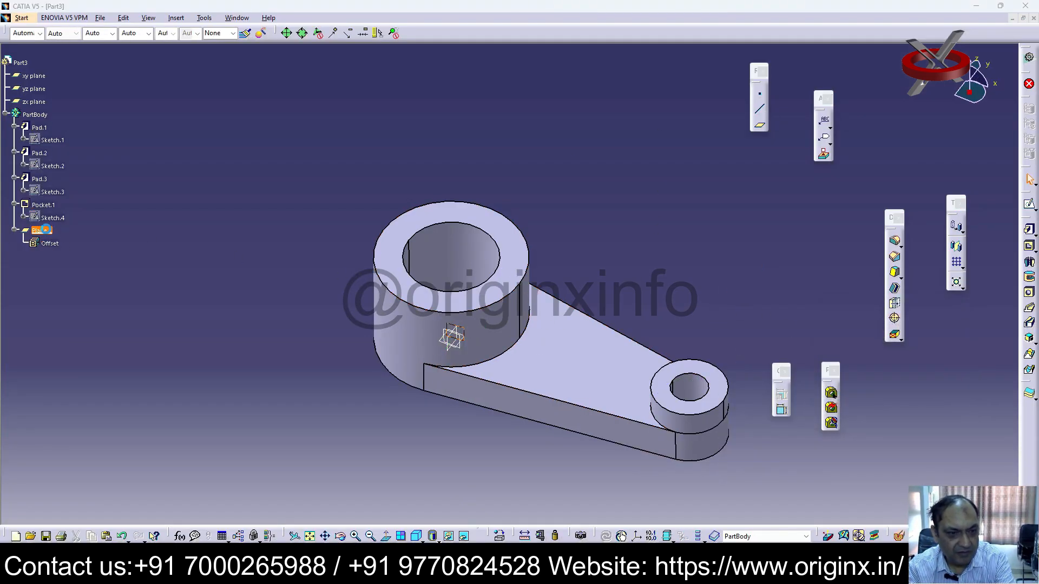
double_click(41, 230)
left_click(855, 396)
middle_click_drag(631, 340, 615, 293)
scroll(645, 368, "down", 1)
middle_click_drag(643, 368, 671, 288)
left_click(5, 48)
left_click(5, 48)
left_click(5, 48)
left_click(5, 48)
left_click(5, 48)
left_click(36, 59)
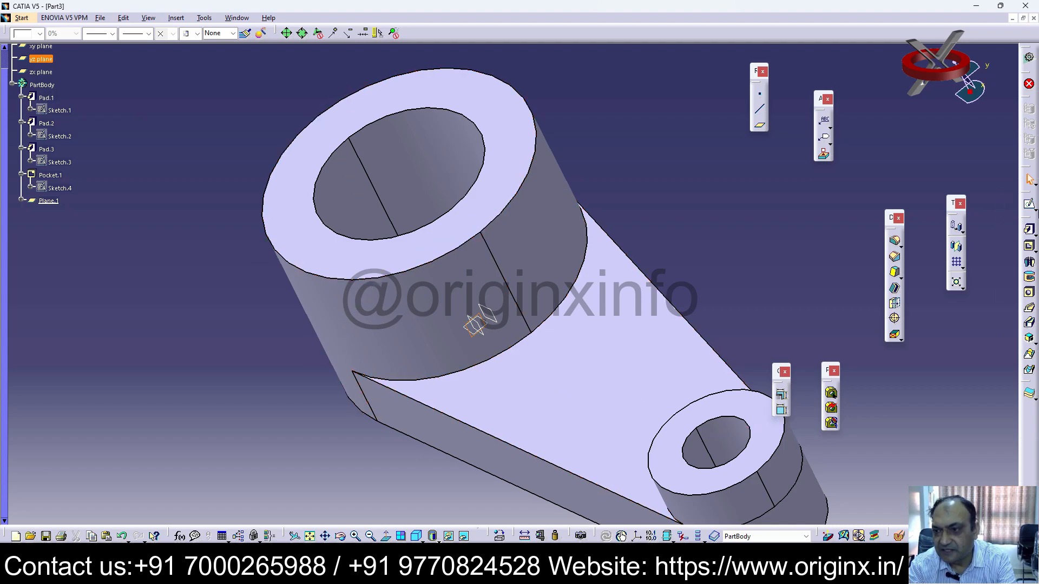
left_click(1029, 206)
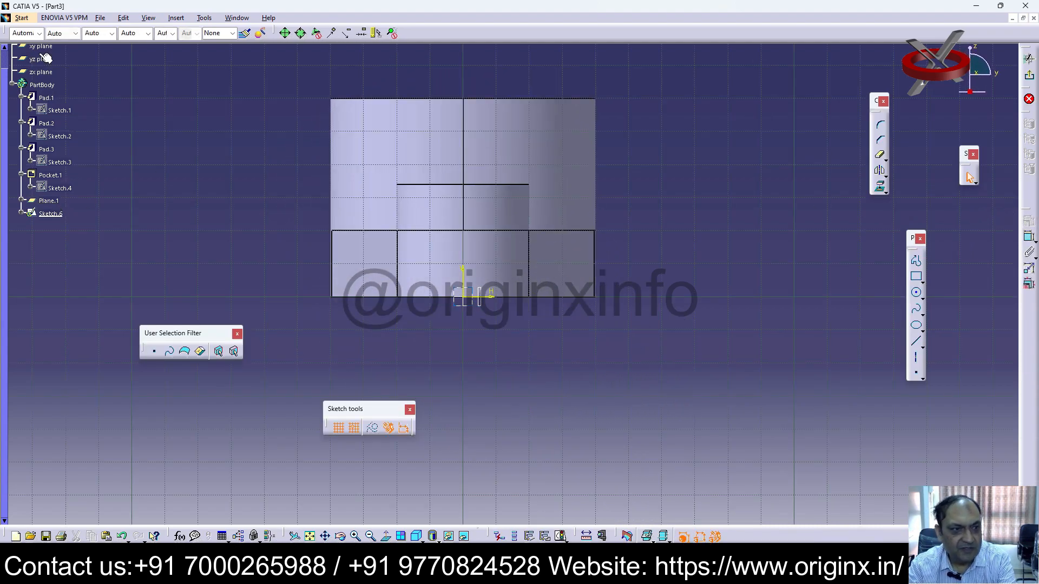
left_click(51, 46)
middle_click_drag(509, 370, 698, 403)
mouse_move(496, 306)
middle_mouse_down()
mouse_move(706, 388)
mouse_move(911, 339)
middle_mouse_up()
left_click(1028, 96)
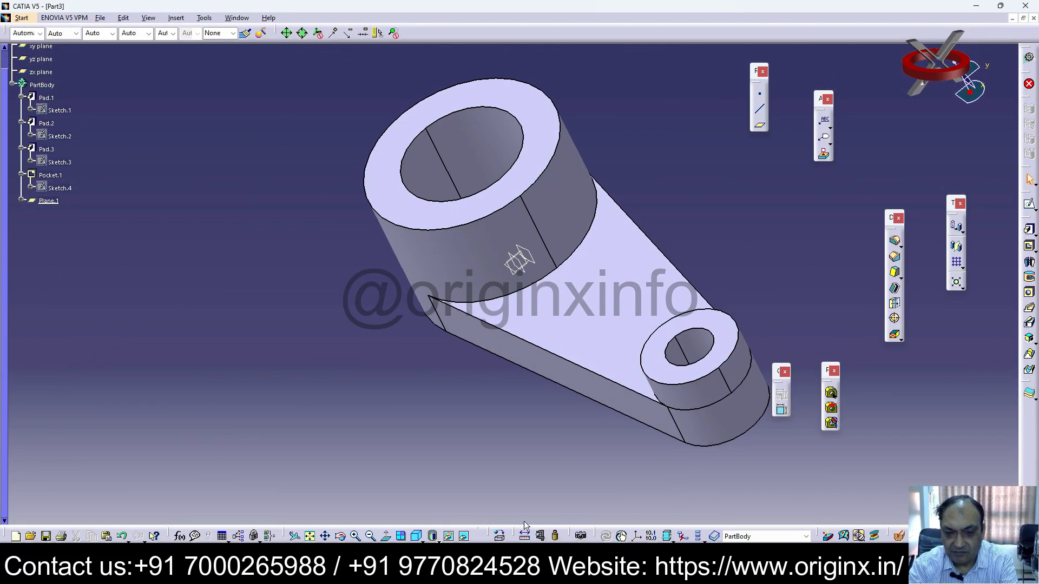
- Create a second reference plane from the arm's flat side face with an offset of -55 mm
left_click(502, 353)
left_click(759, 125)
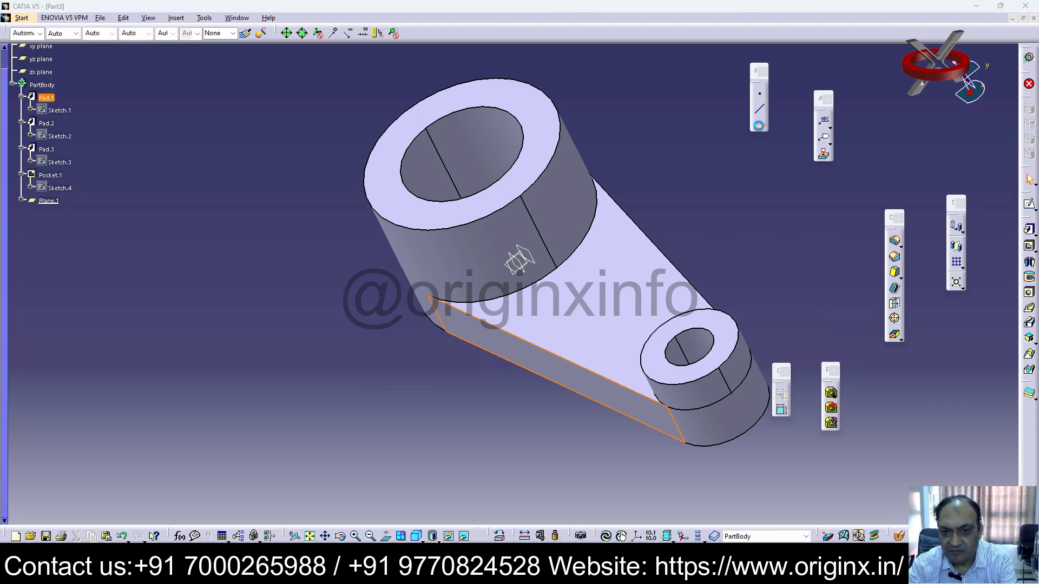
left_click_drag(562, 299, 584, 282)
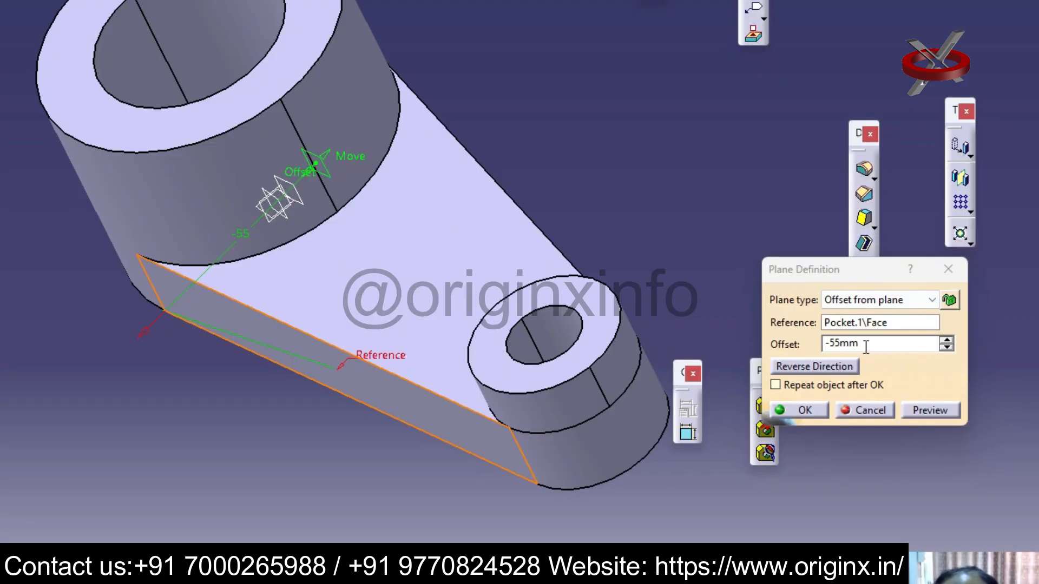
left_click(804, 410)
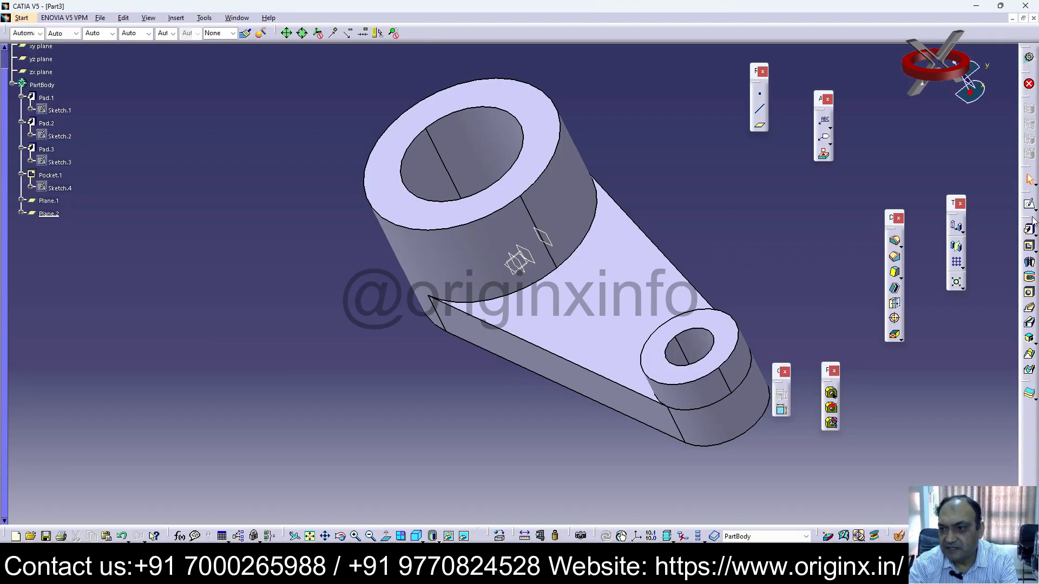
- Sketch a sloping line on the second offset plane from the large boss's top corner to the arm's top face, and exit the sketch
left_click(1030, 204)
left_click(543, 236)
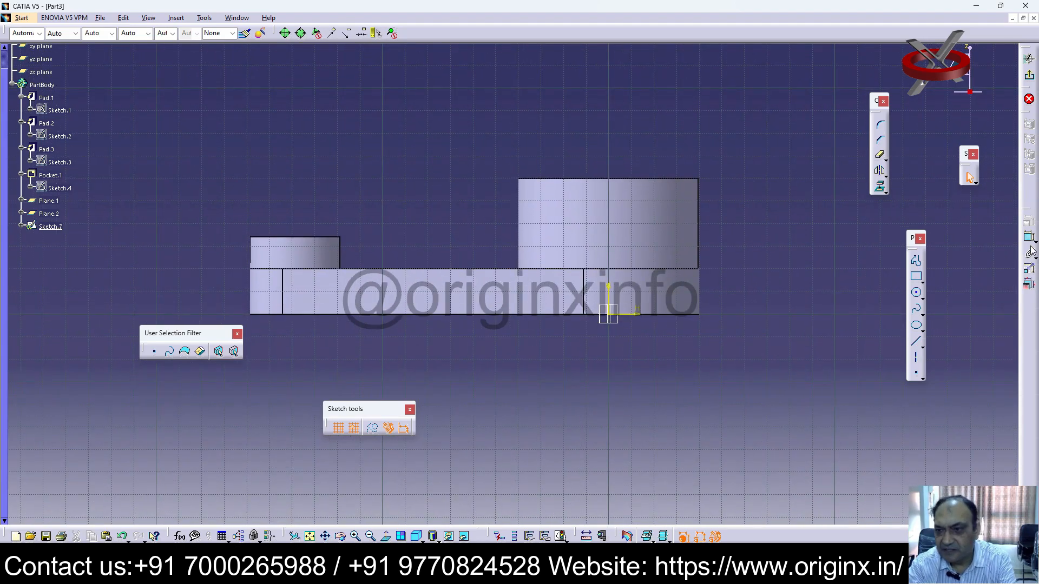
left_click(918, 343)
left_click(518, 179)
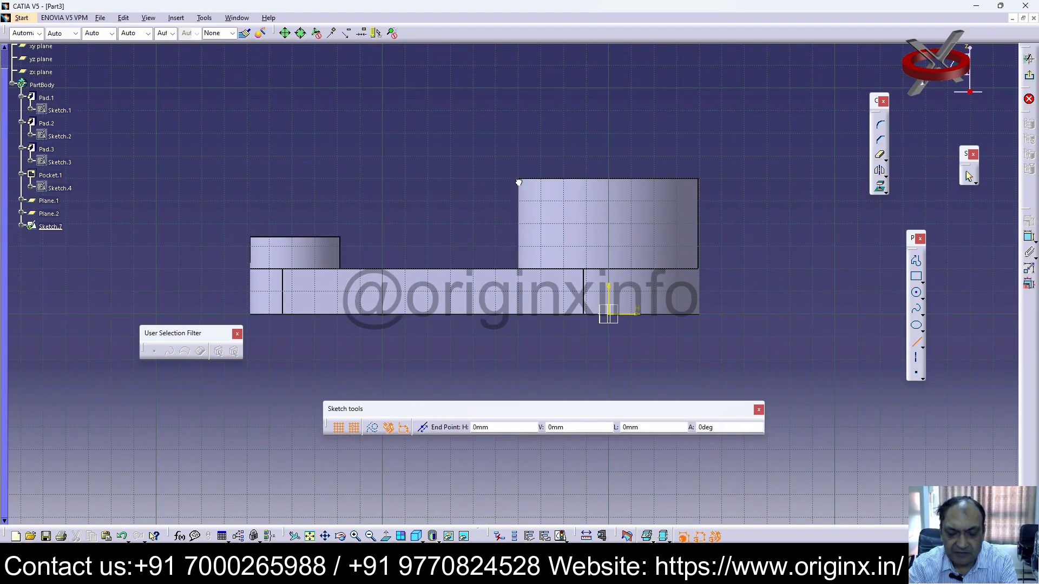
left_click(383, 270)
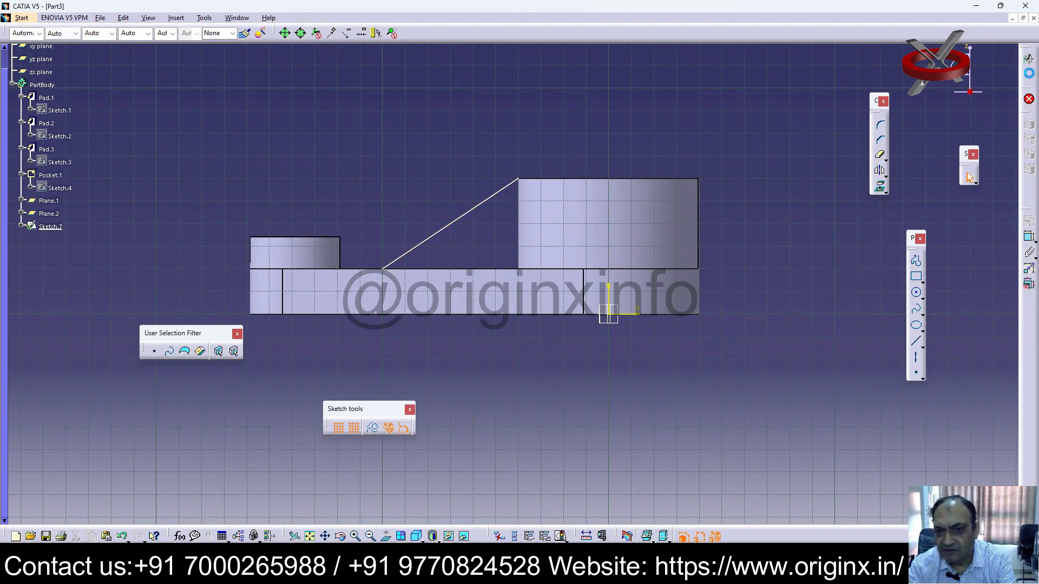
left_click(1029, 74)
- Try to create a stiffener from the sloping line on the second offset plane
middle_click_drag(628, 378, 406, 399)
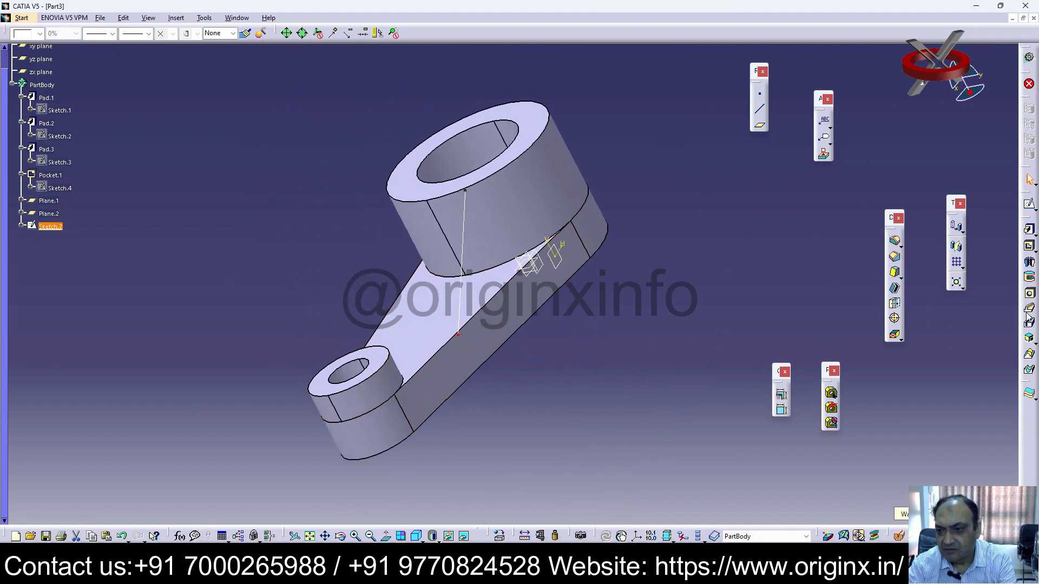
left_click(1029, 340)
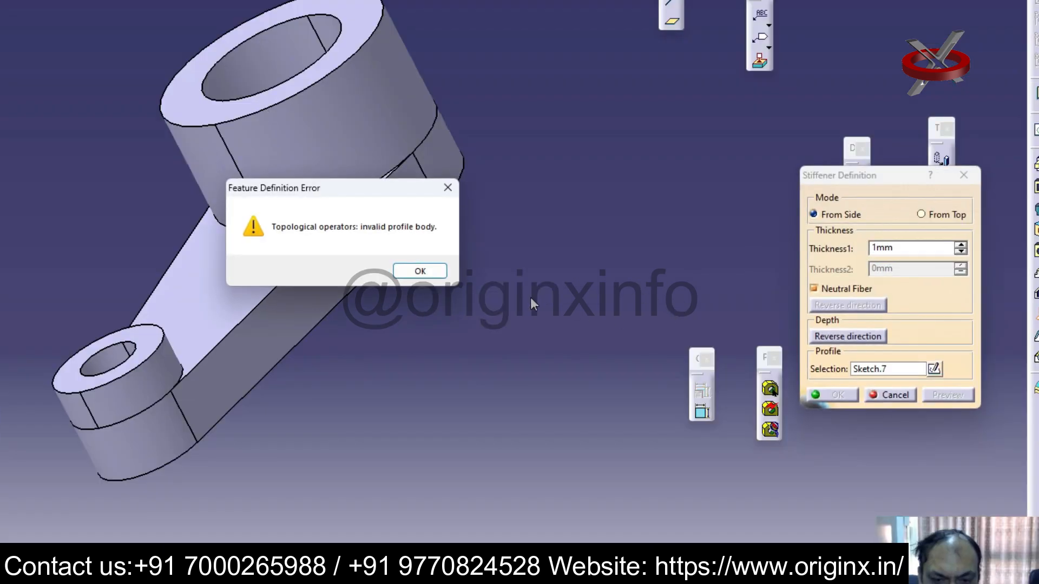
left_click(433, 272)
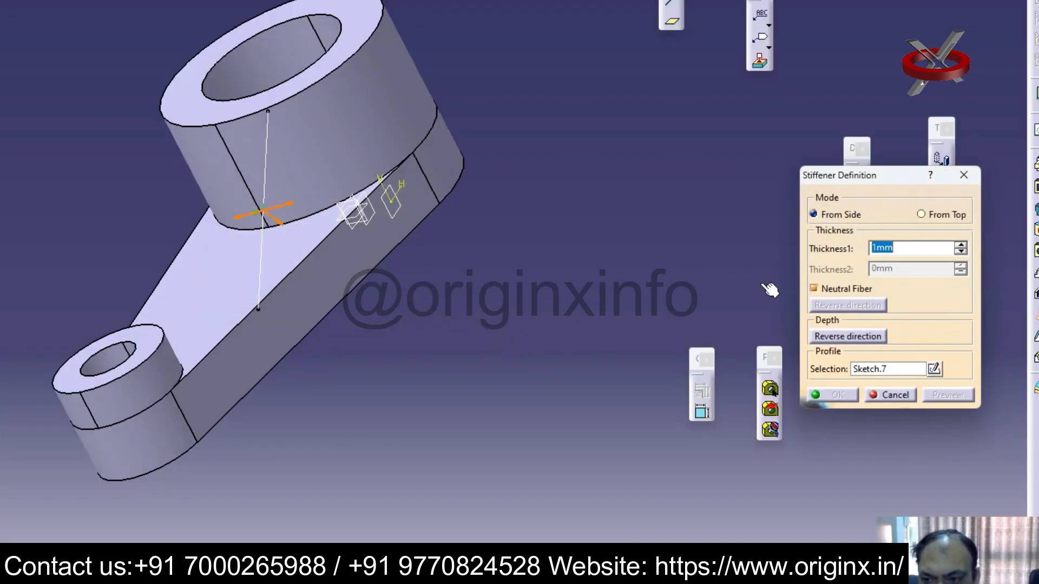
left_click(961, 252)
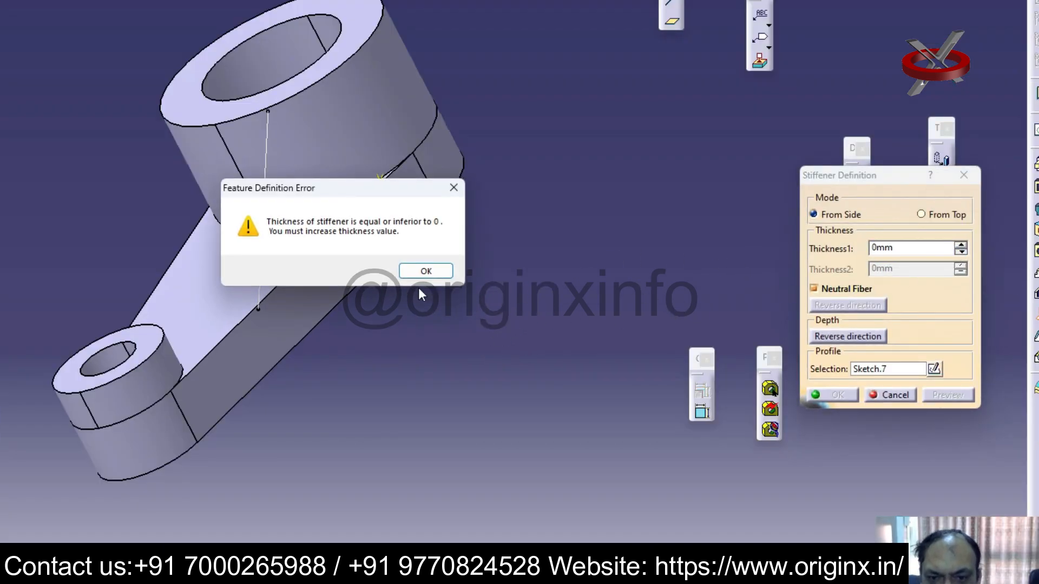
left_click(428, 271)
key("Escape")
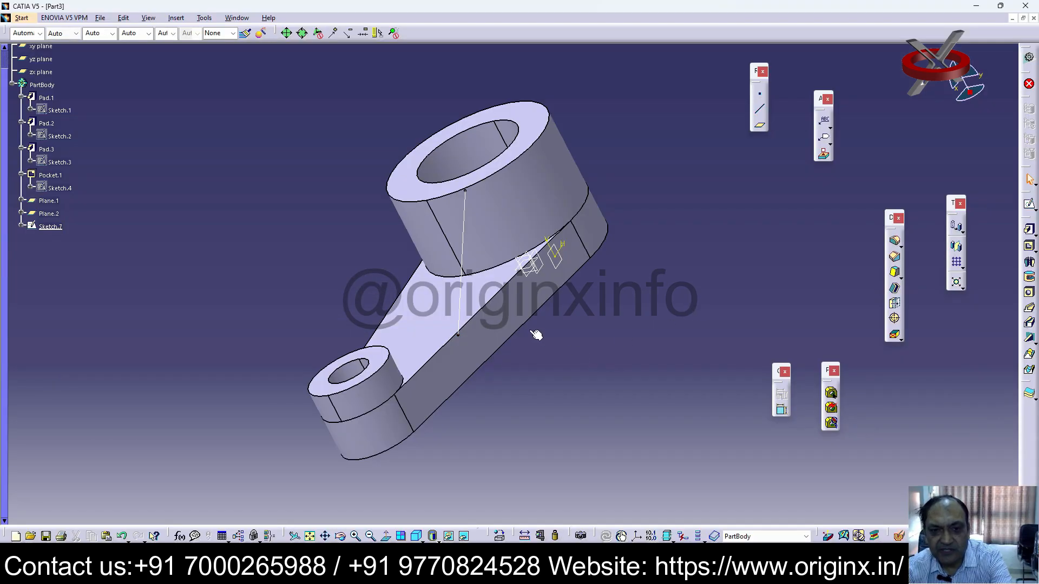
- Delete the sketch of the sloping line on the second offset plane
left_click(465, 231)
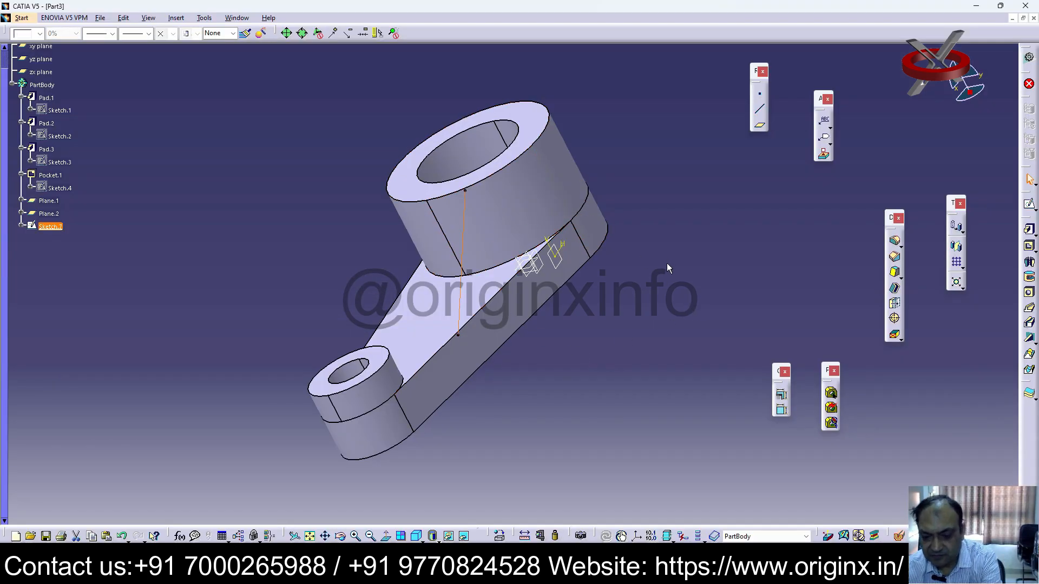
key("Delete")
left_click(844, 329)
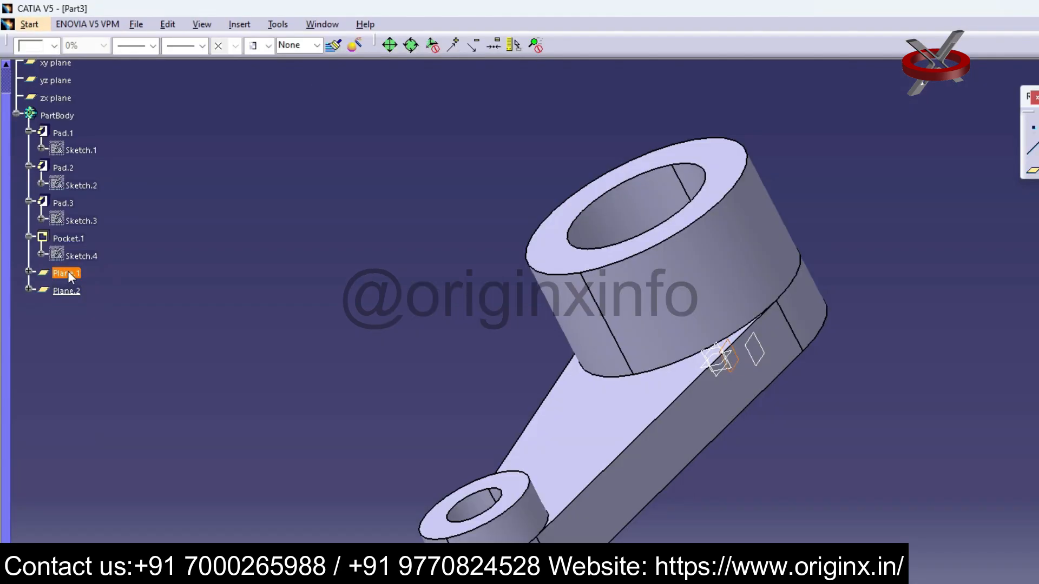
- Delete both reference planes offset from the arm's side face
right_click(48, 201)
left_click(87, 382)
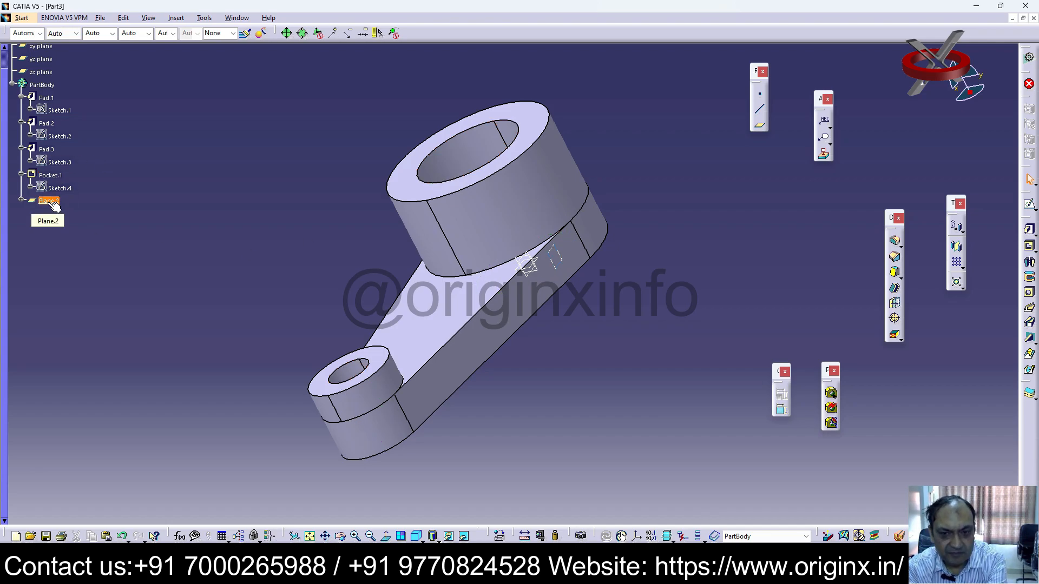
right_click(50, 200)
left_click(102, 354)
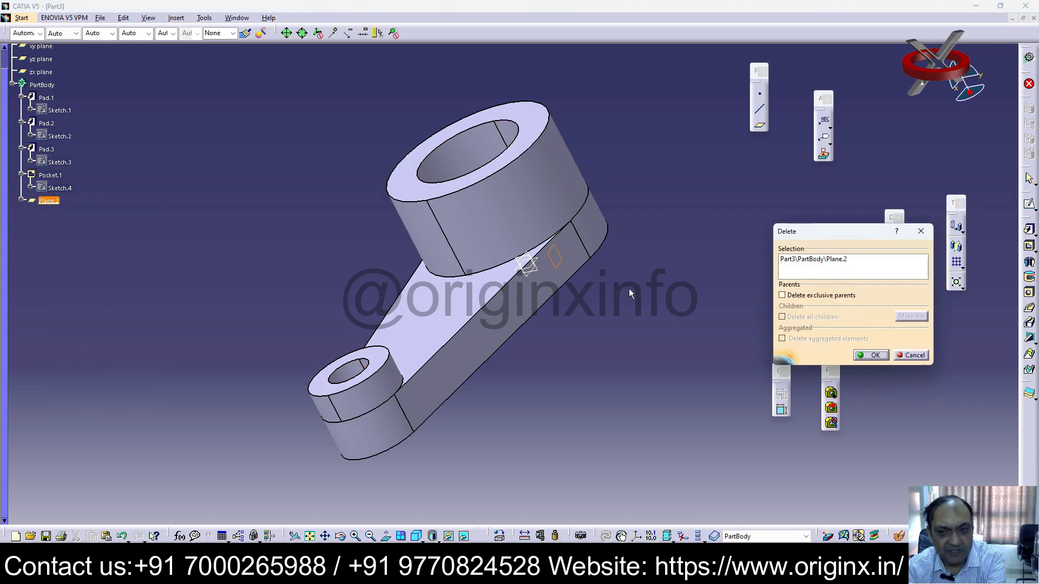
left_click(870, 355)
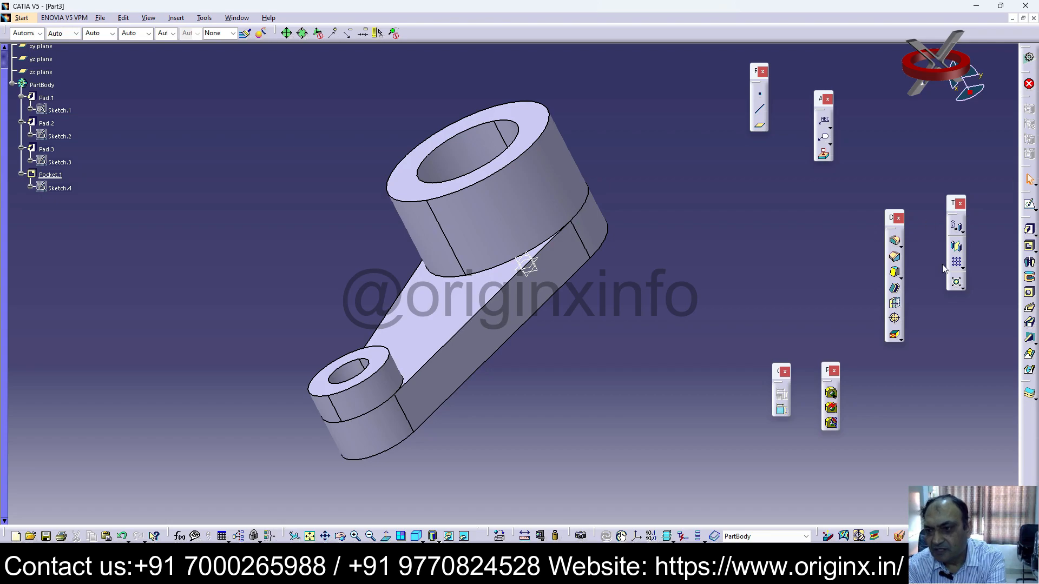
- Create a reference plane from the arm's flat side face with an offset of -28 mm
left_click(501, 317)
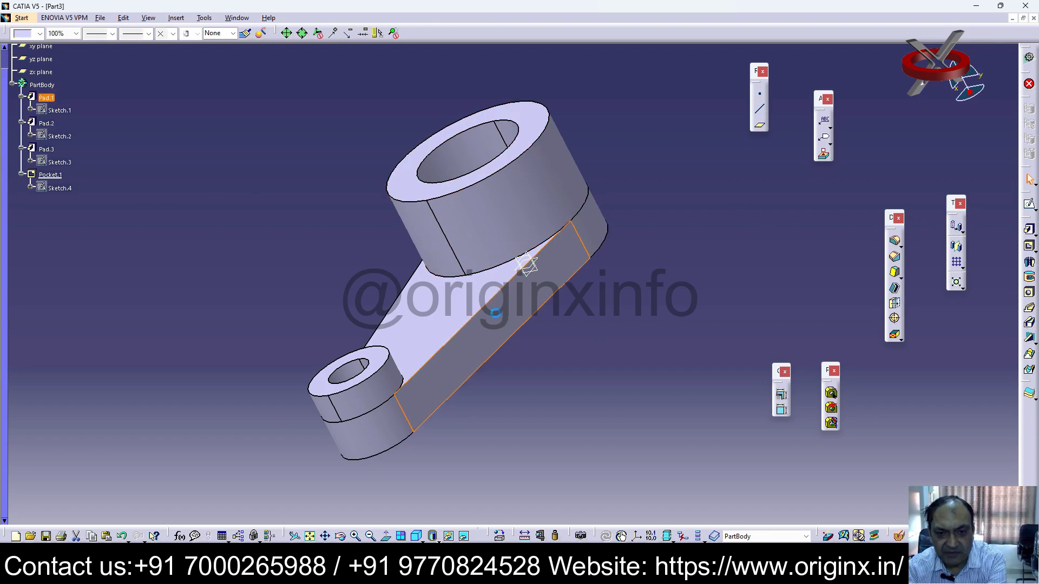
left_click(760, 128)
middle_click_drag(721, 239, 869, 271)
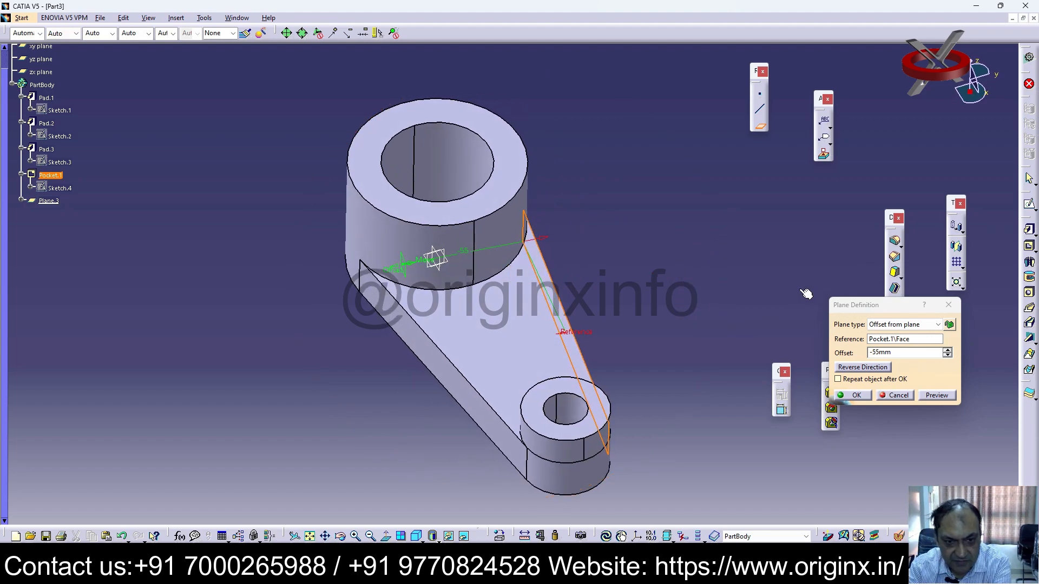
left_click(947, 355)
left_click(947, 354)
left_click(947, 355)
left_click(947, 355)
left_click_drag(946, 350, 947, 351)
left_click(946, 350)
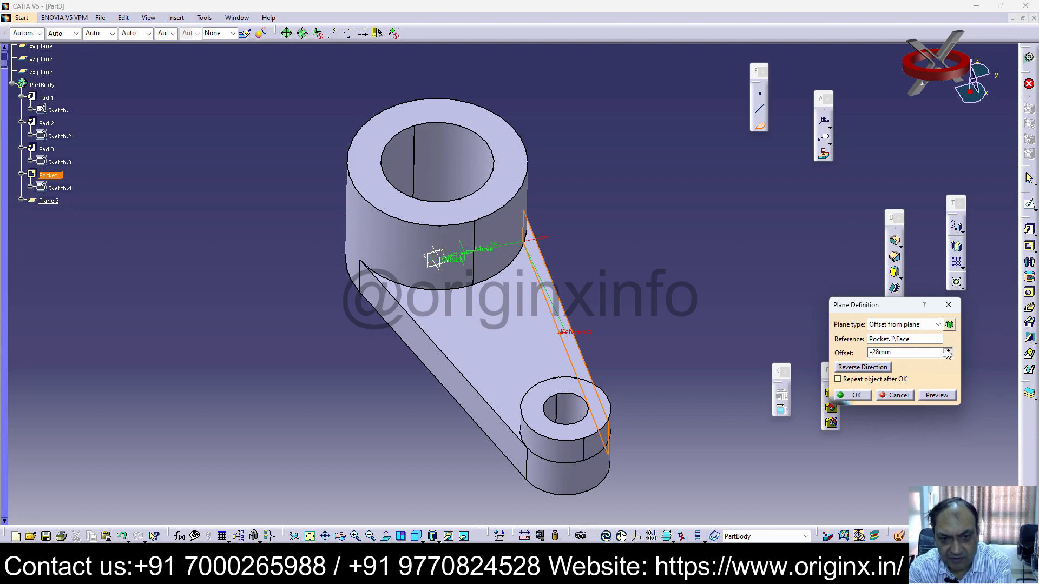
left_click(865, 397)
- Sketch a sloping line on the new plane from the large boss's top corner to the foot of the small boss, and exit the sketch
left_click(469, 263)
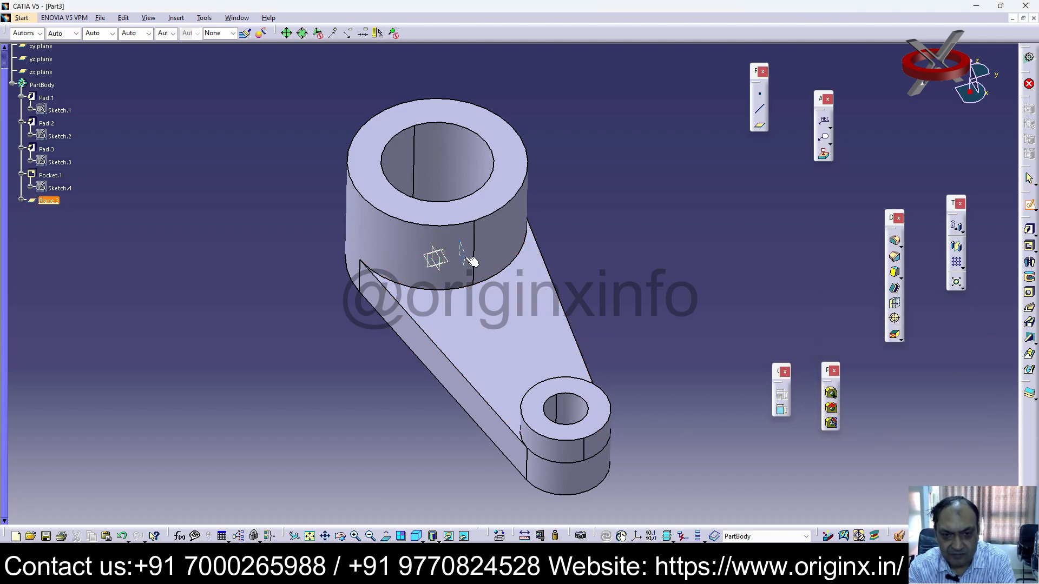
left_click(1029, 205)
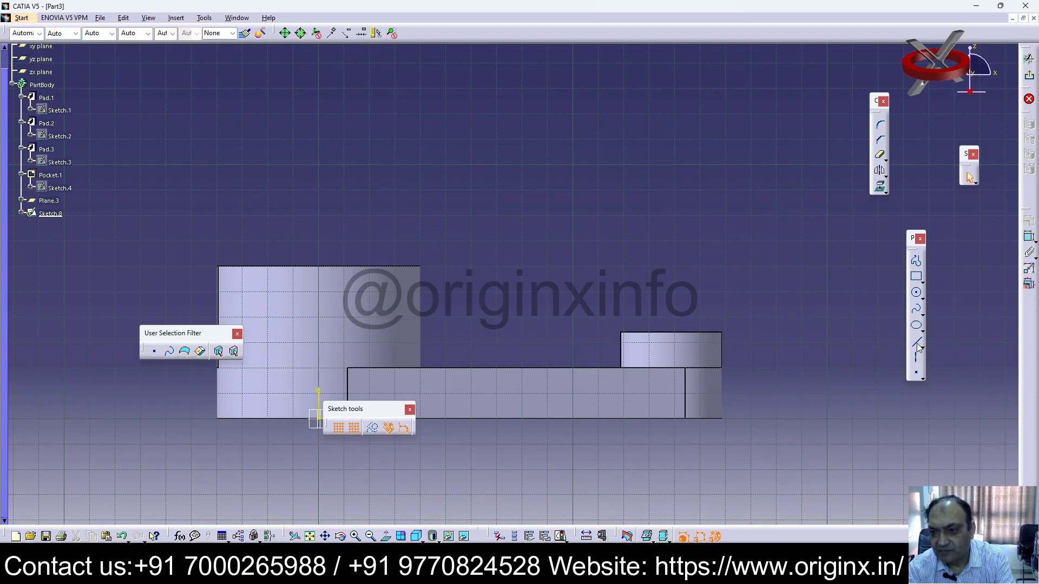
left_click(917, 345)
left_click(422, 268)
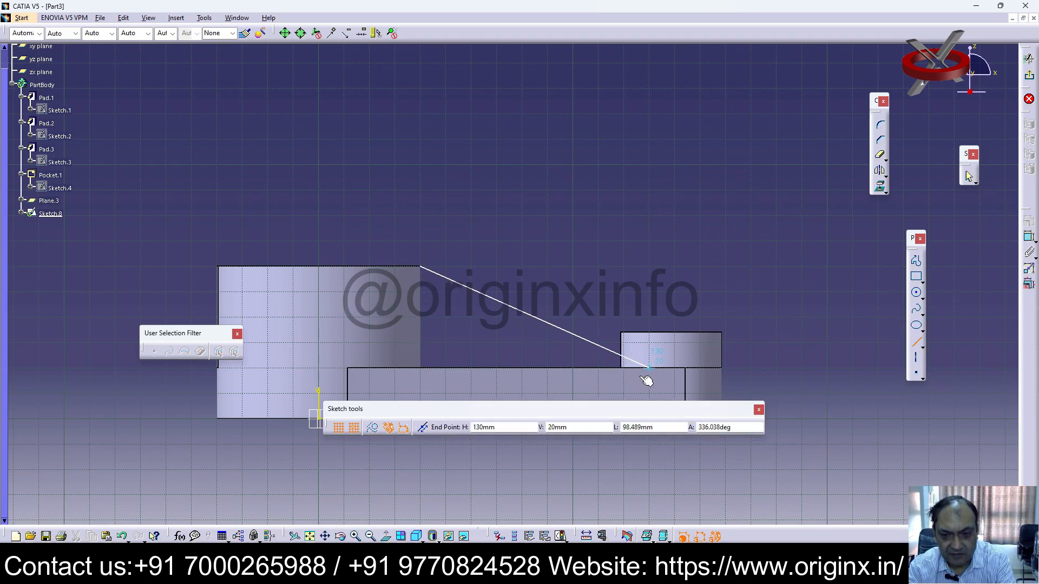
left_click(623, 368)
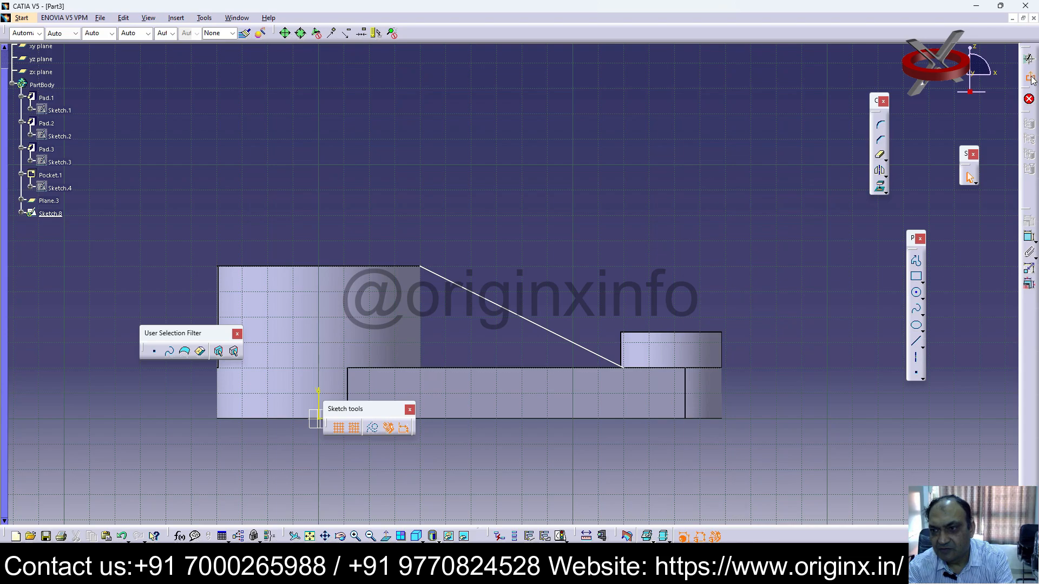
left_click(1030, 79)
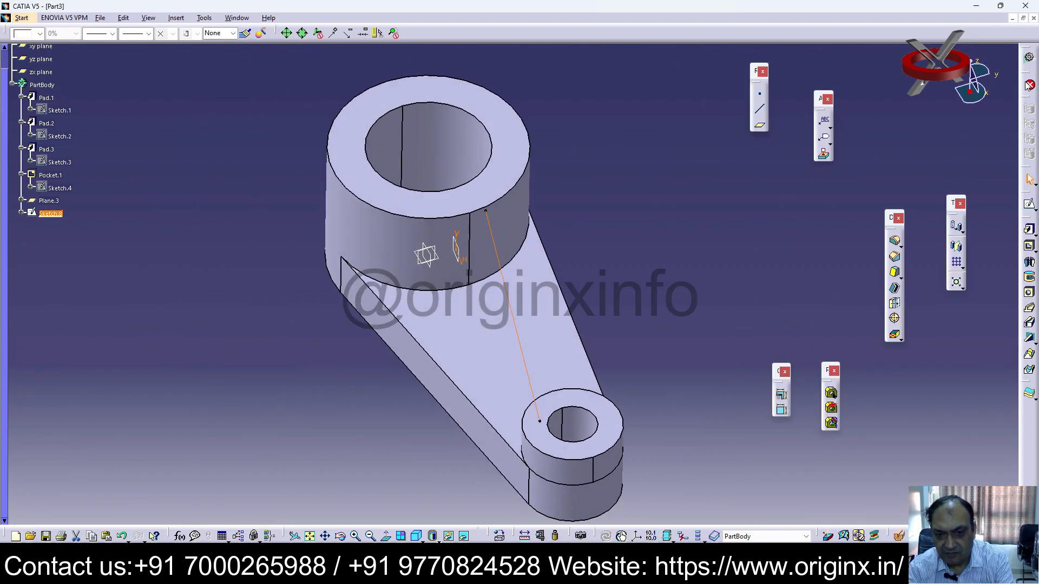
- Try to create a stiffener from the line that ends at the small boss
left_click(1030, 340)
left_click(574, 313)
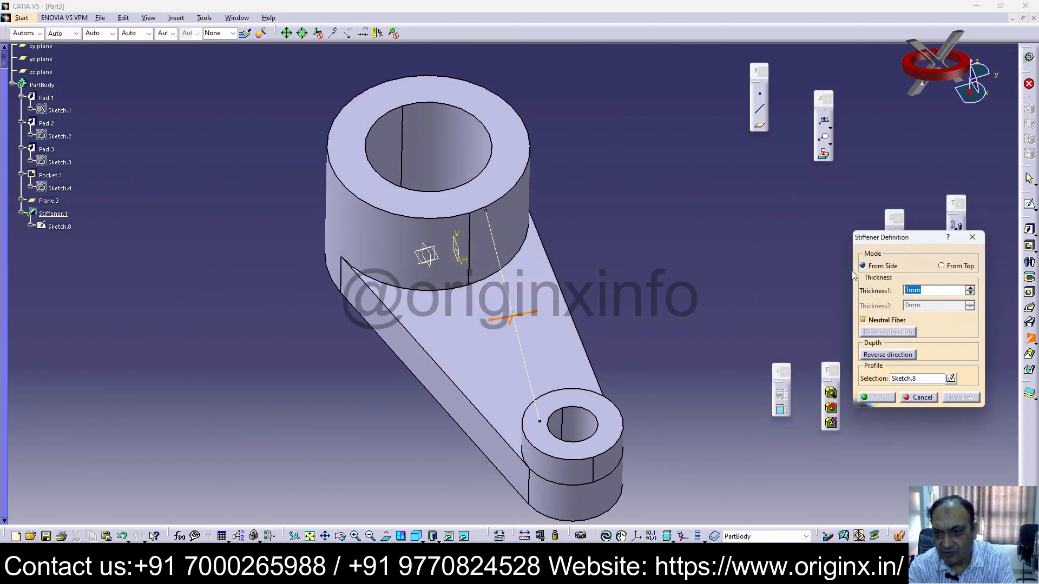
left_click(970, 287)
key("Escape")
key("Escape")
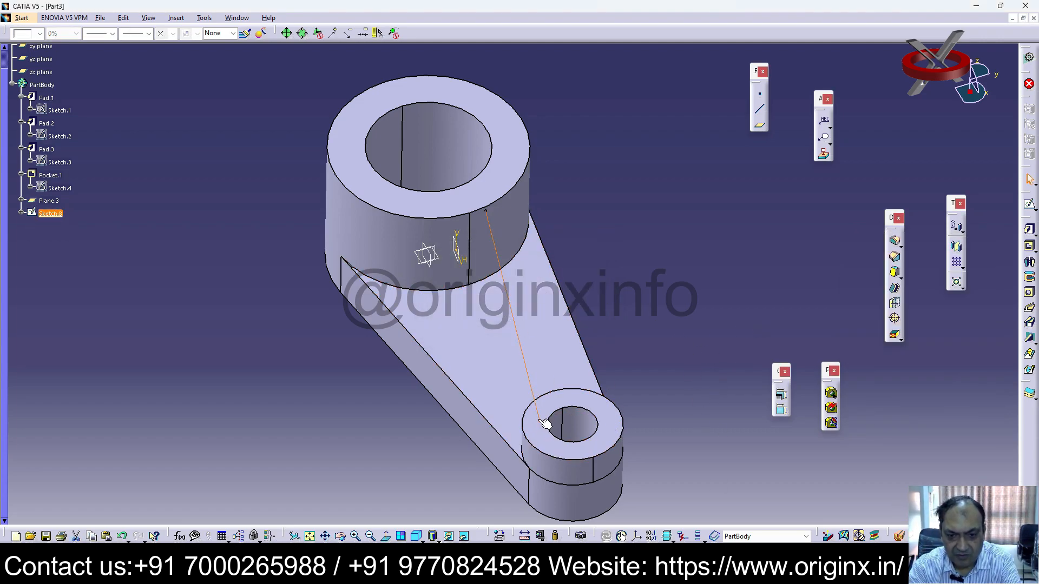
- Move the sloping line's lower end along the arm's top face, away from the small boss, and retry the stiffener
double_click(526, 356)
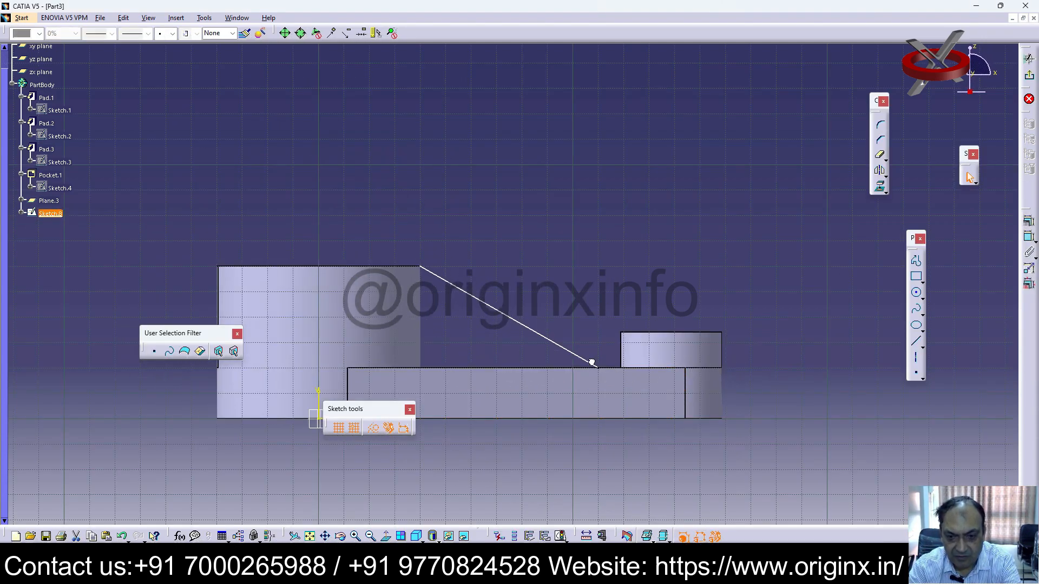
left_click(1028, 58)
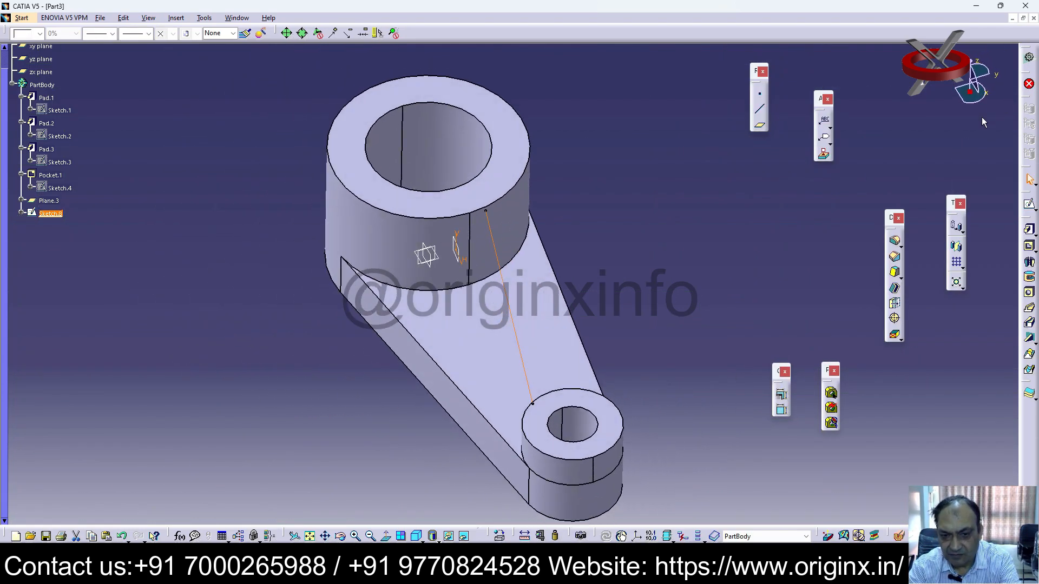
left_click(1029, 339)
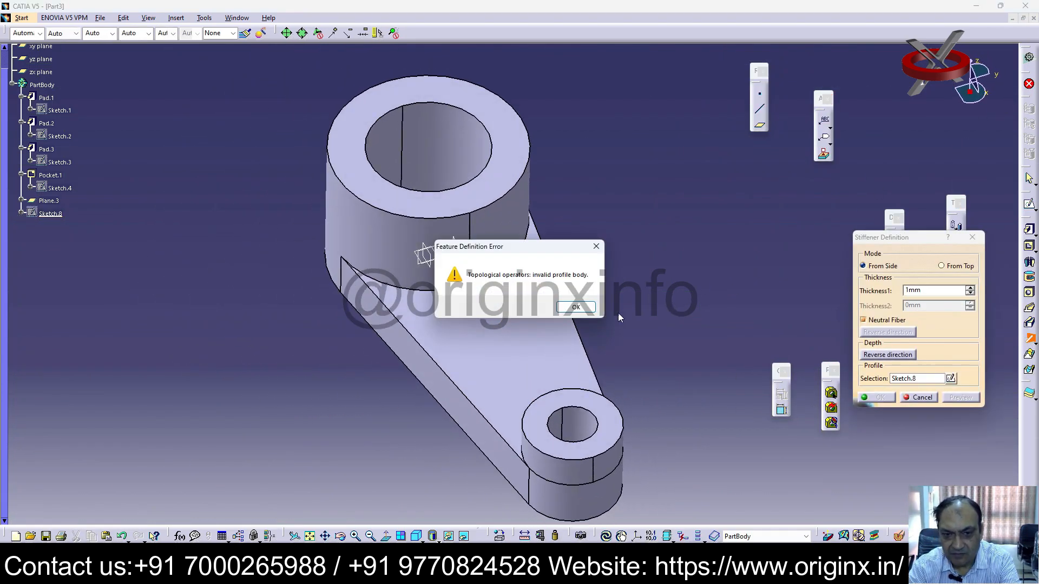
left_click(568, 308)
left_click(510, 311)
left_click(570, 311)
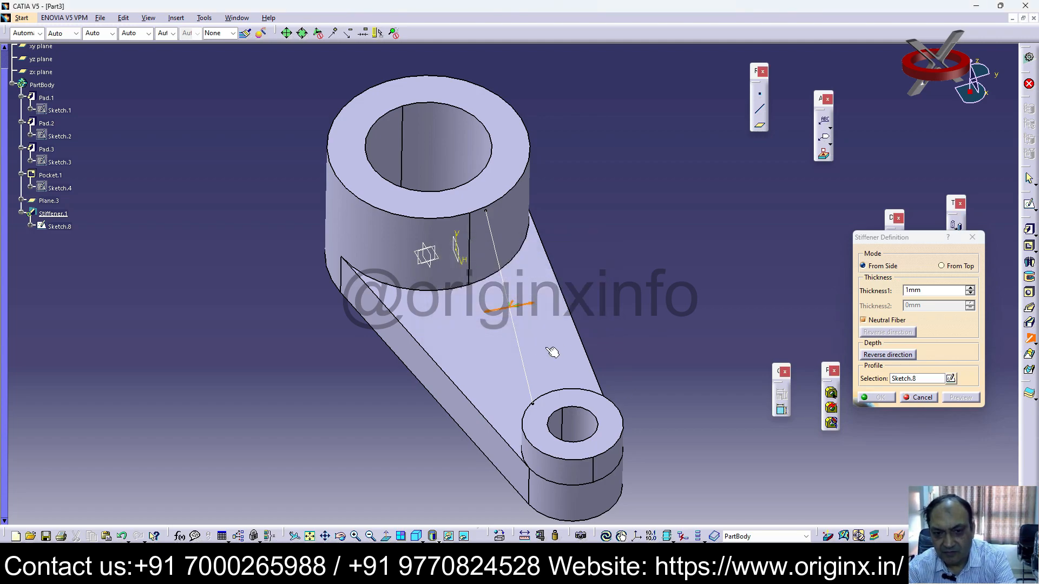
left_click(921, 397)
- Delete the sketch of the adjusted sloping line
mouse_move(692, 350)
middle_mouse_down()
mouse_move(716, 344)
mouse_move(754, 376)
middle_mouse_up()
key("Delete")
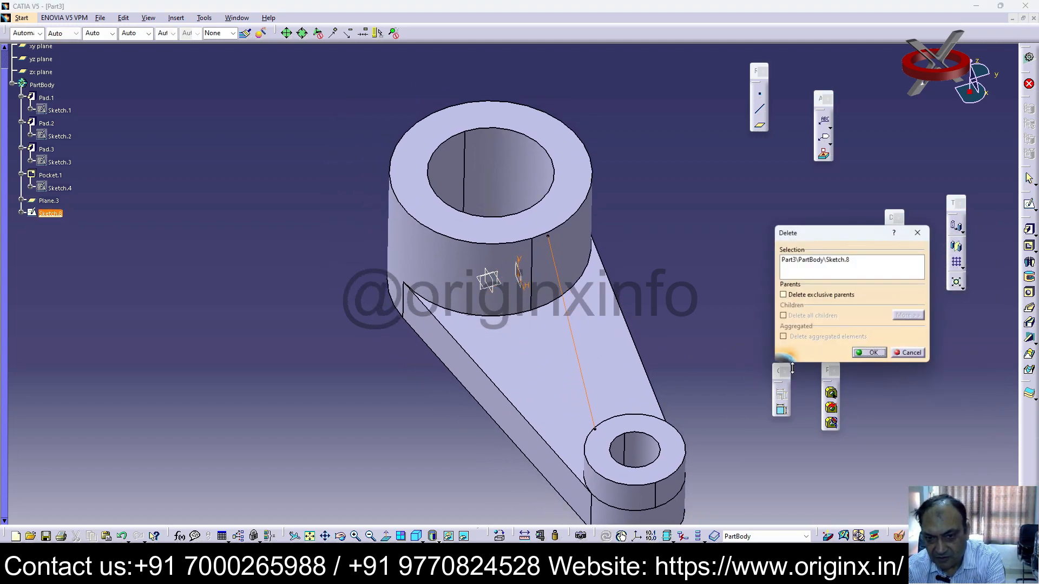
left_click(860, 350)
- Review the remaining reference plane's reference face and offset in its definition
mouse_move(655, 424)
middle_mouse_down()
mouse_move(728, 395)
mouse_move(843, 125)
mouse_move(825, 137)
middle_mouse_up()
middle_click_drag(589, 236, 580, 127)
double_click(48, 153)
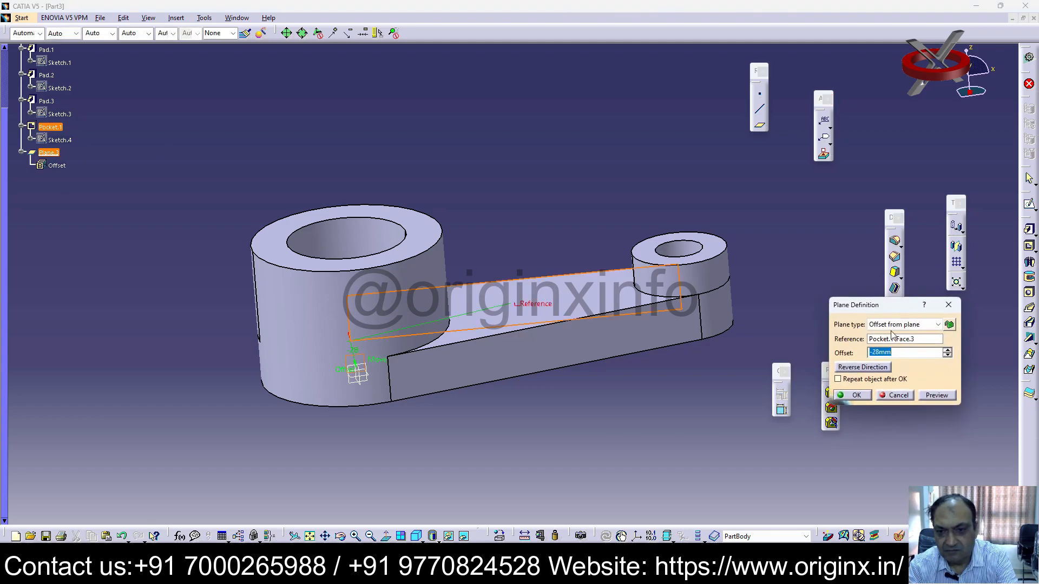
left_click(854, 396)
double_click(48, 153)
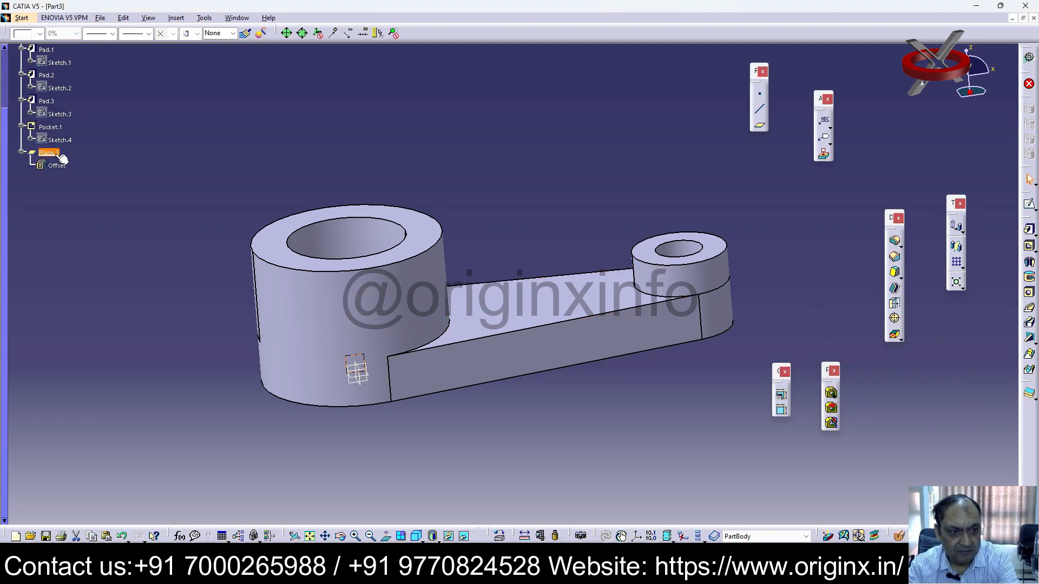
left_click(855, 395)
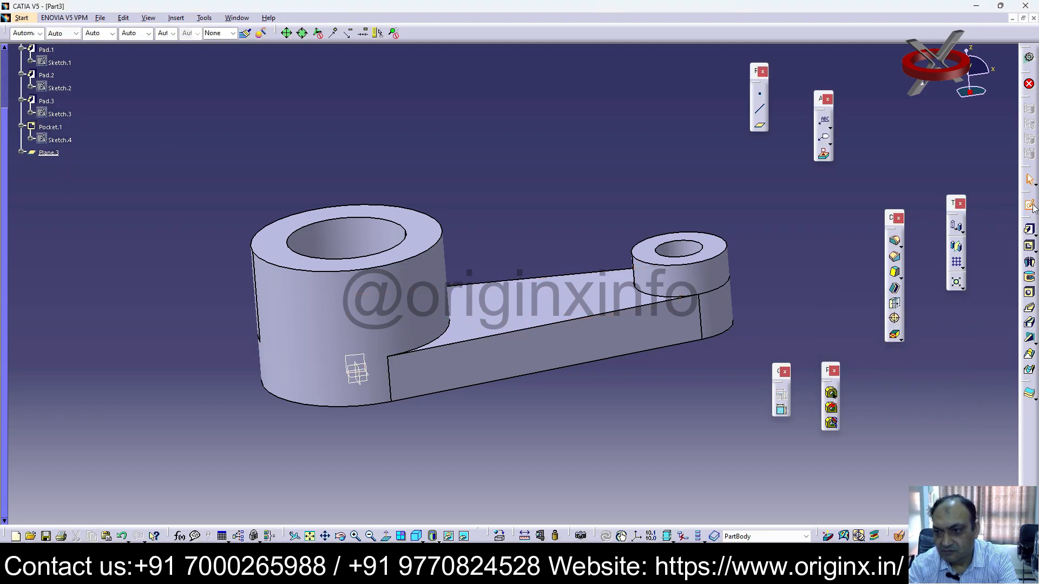
- Sketch a shorter sloping line on the offset plane from the large boss's top corner to the arm's top face about midway, and exit
left_click(48, 152)
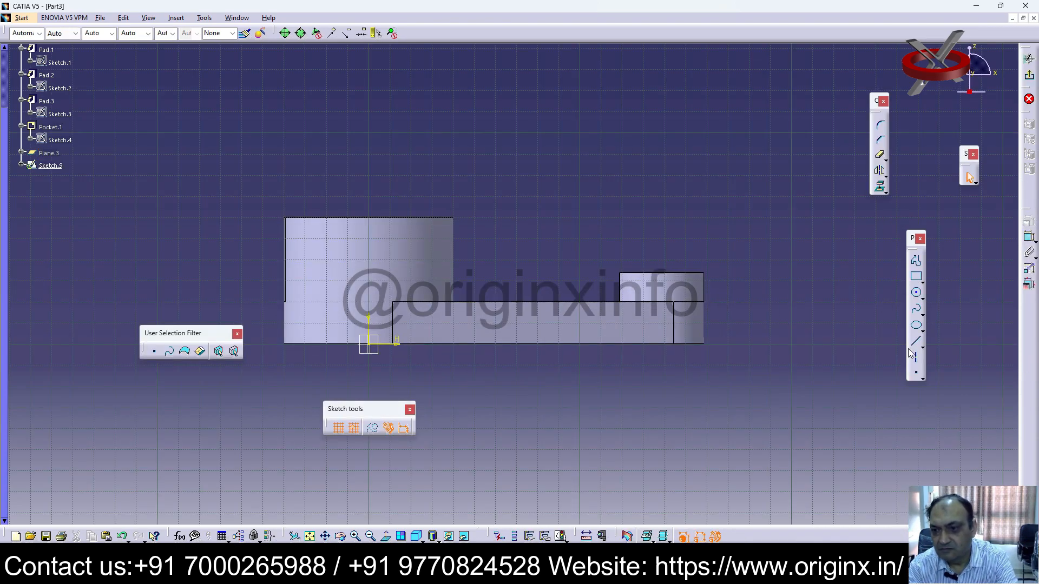
left_click(916, 342)
left_click(453, 218)
left_click(537, 301)
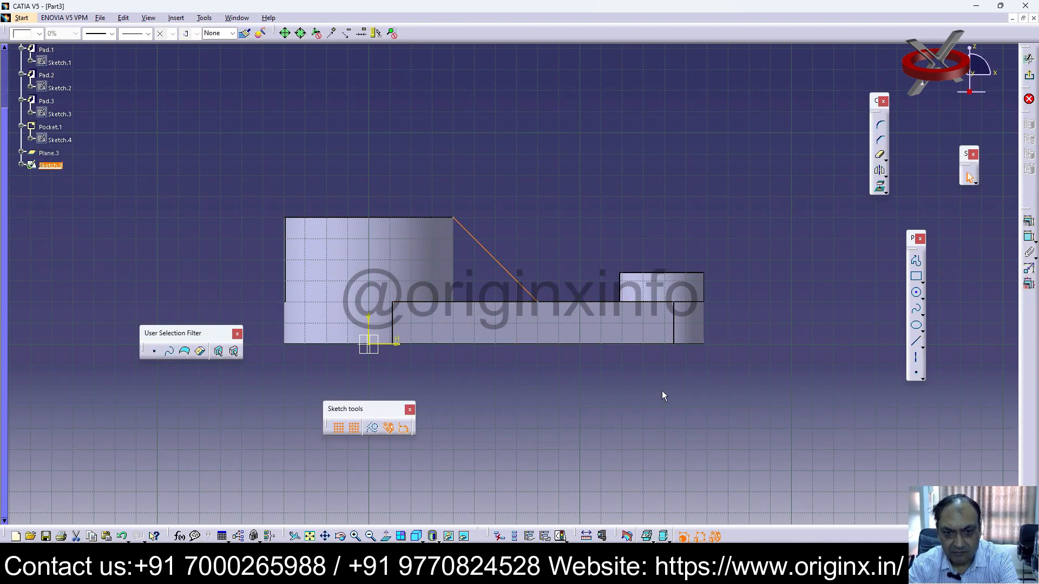
left_click(1028, 79)
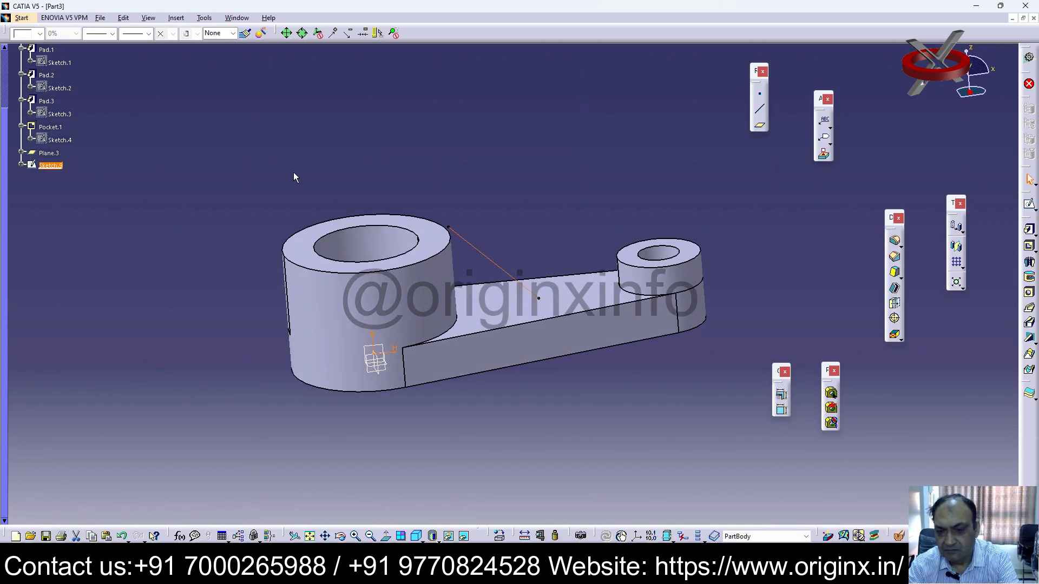
- Try to create a stiffener from the shorter sloping line with the neutral fiber option switched off and on again
left_click(1028, 338)
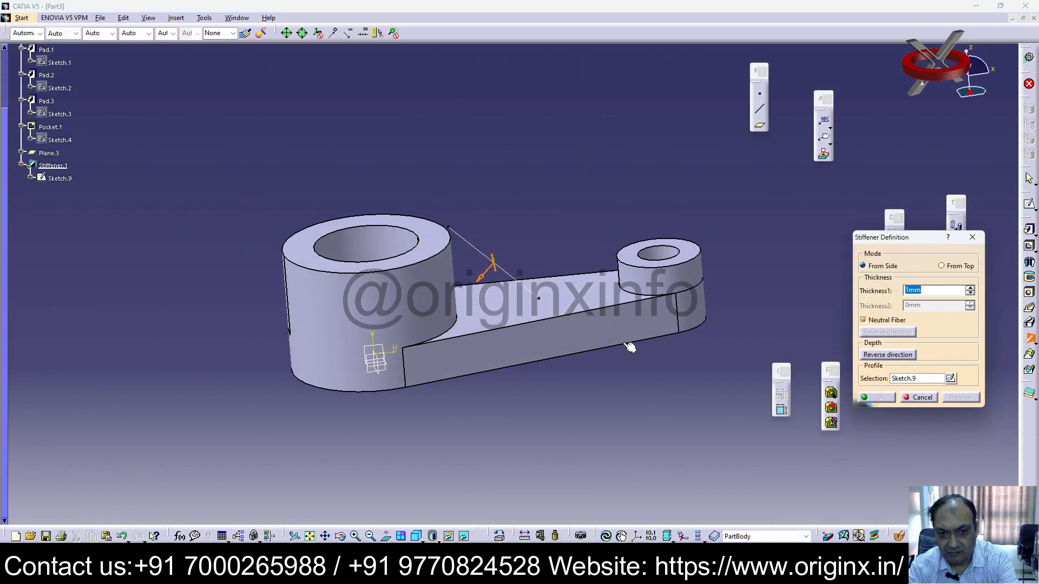
left_click(872, 320)
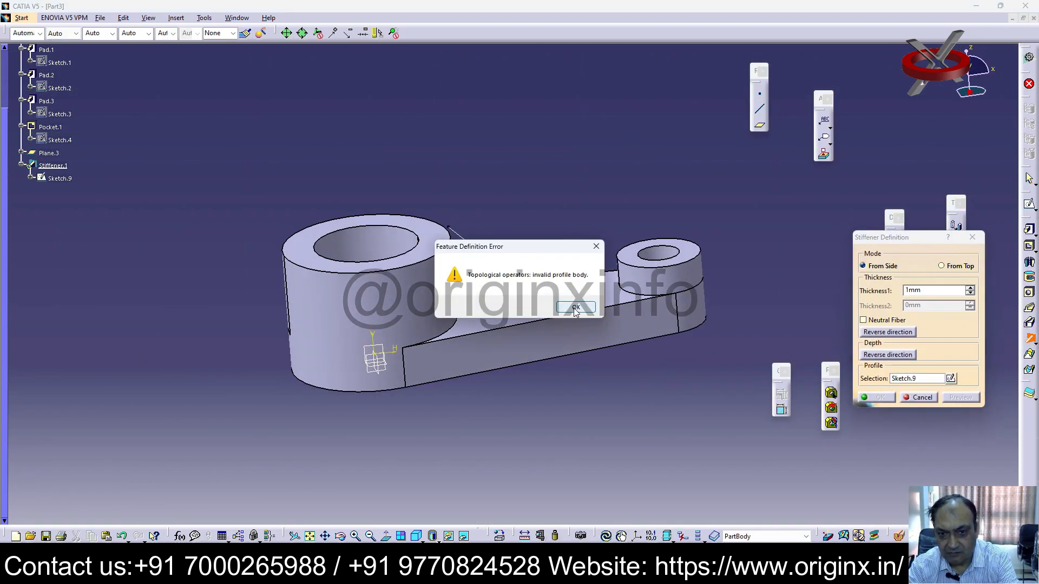
key("Return")
left_click(885, 319)
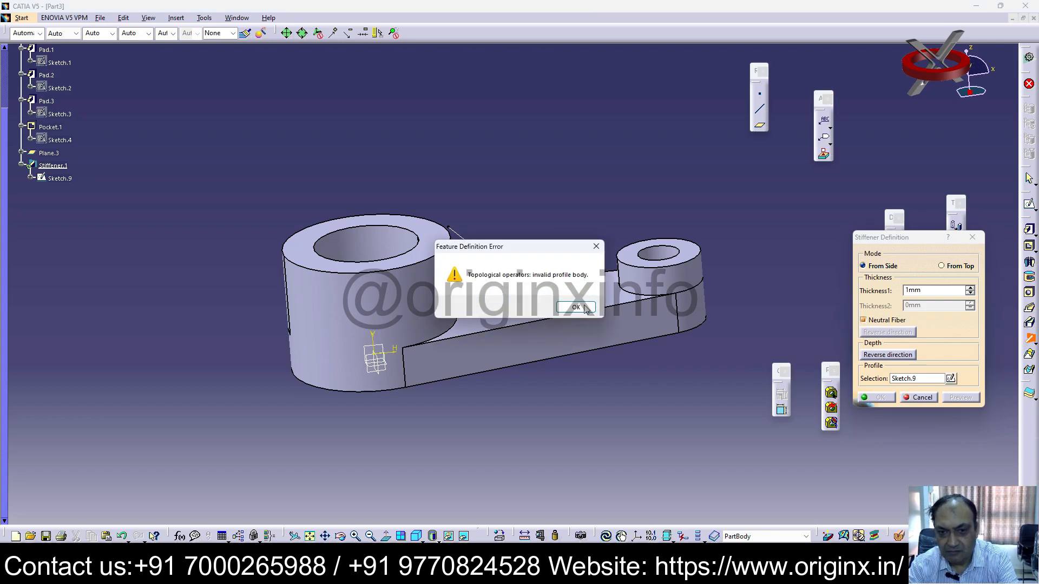
key("Return")
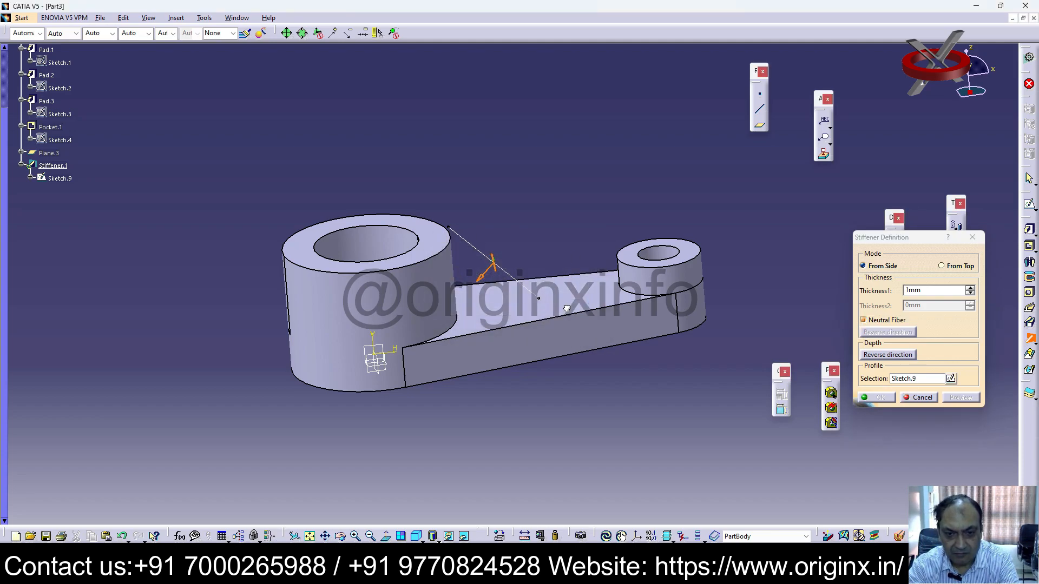
key("Escape")
- Edit the sloping line's sketch to lower its upper end along the large boss's side, and exit the sketch
double_click(502, 269)
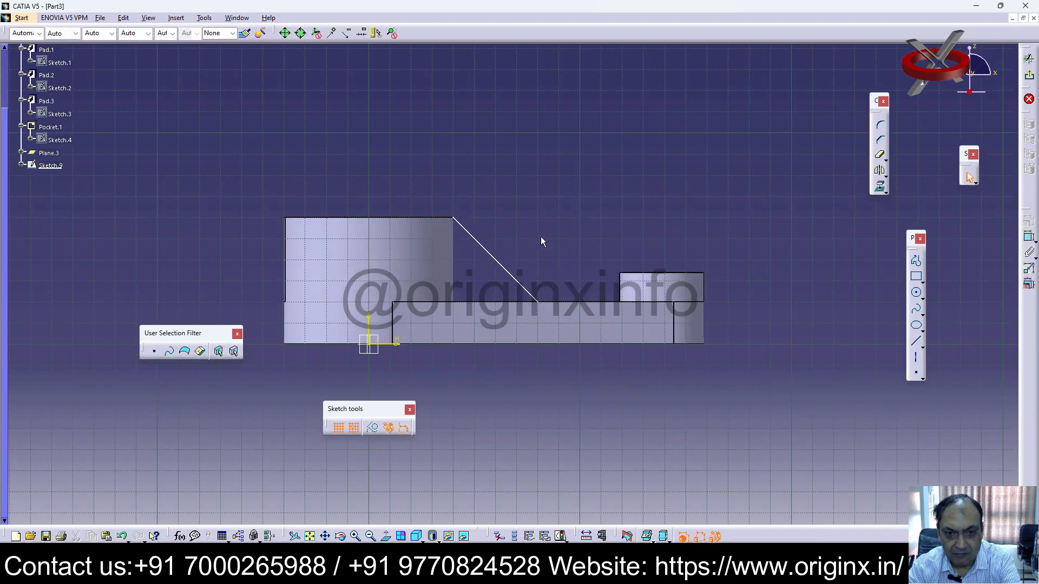
left_click_drag(460, 223, 458, 247)
left_click(918, 145)
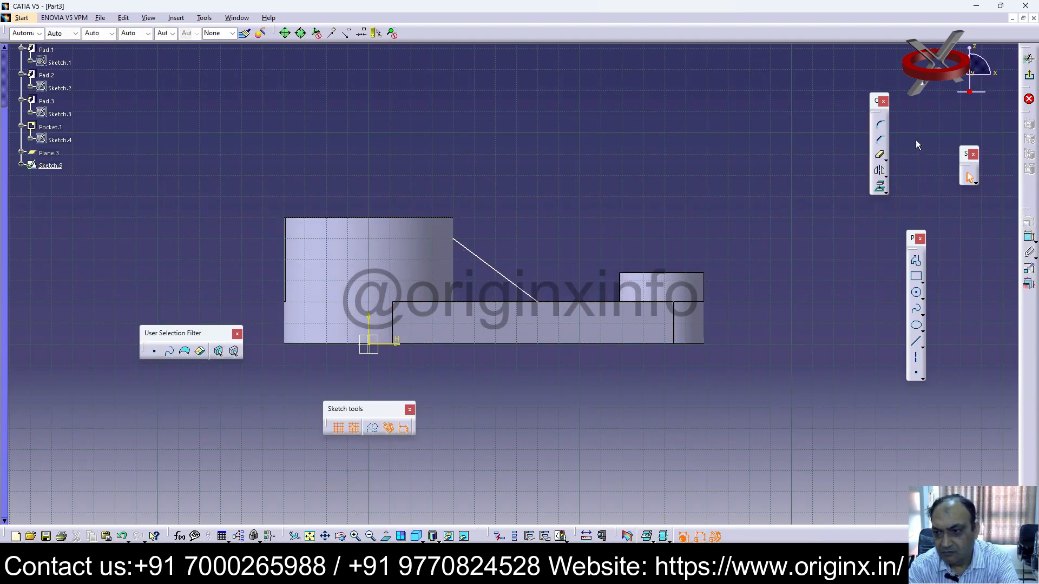
left_click(1029, 79)
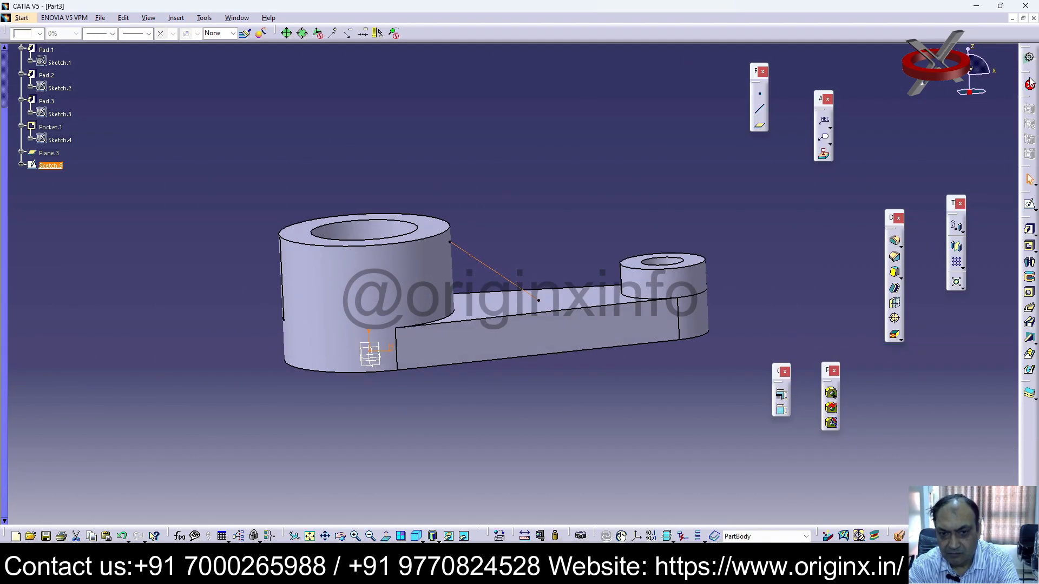
- Create a 23 mm thick From Side stiffener with neutral fiber from the sloping line, joining the large boss and the arm
left_click(1029, 340)
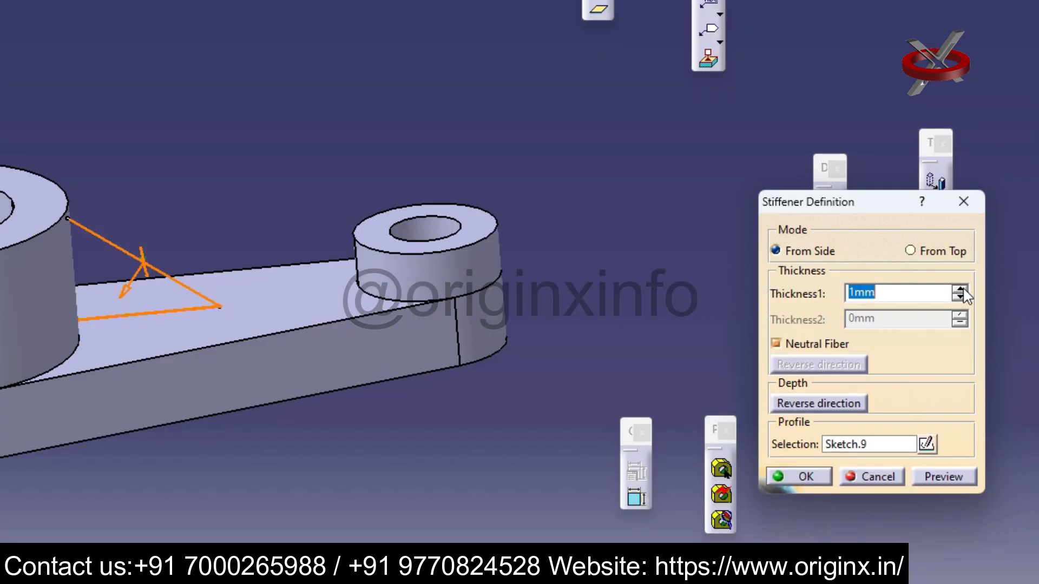
left_click_drag(970, 288, 964, 286)
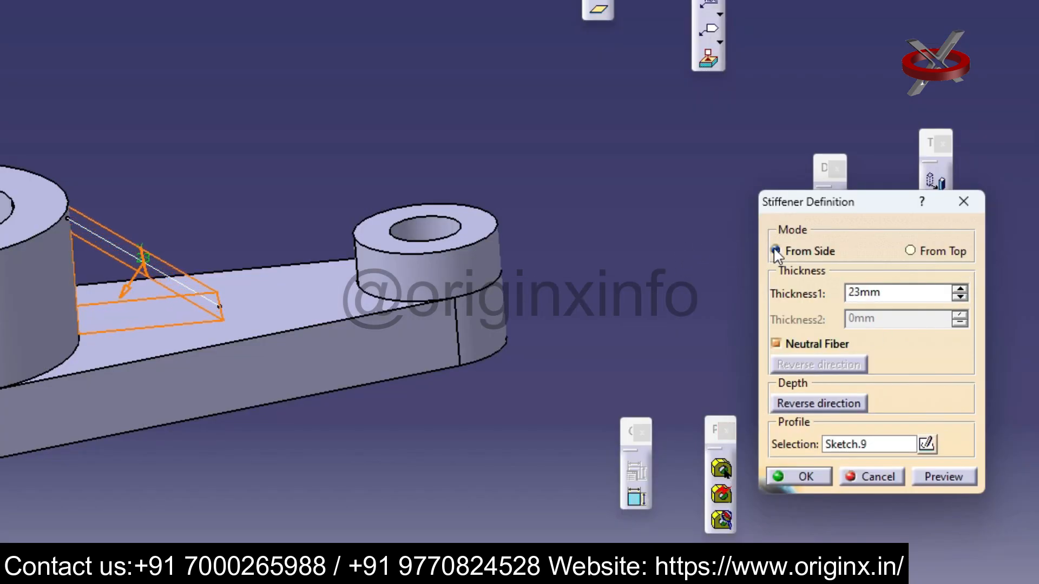
left_click(809, 478)
middle_click_drag(661, 379, 523, 415)
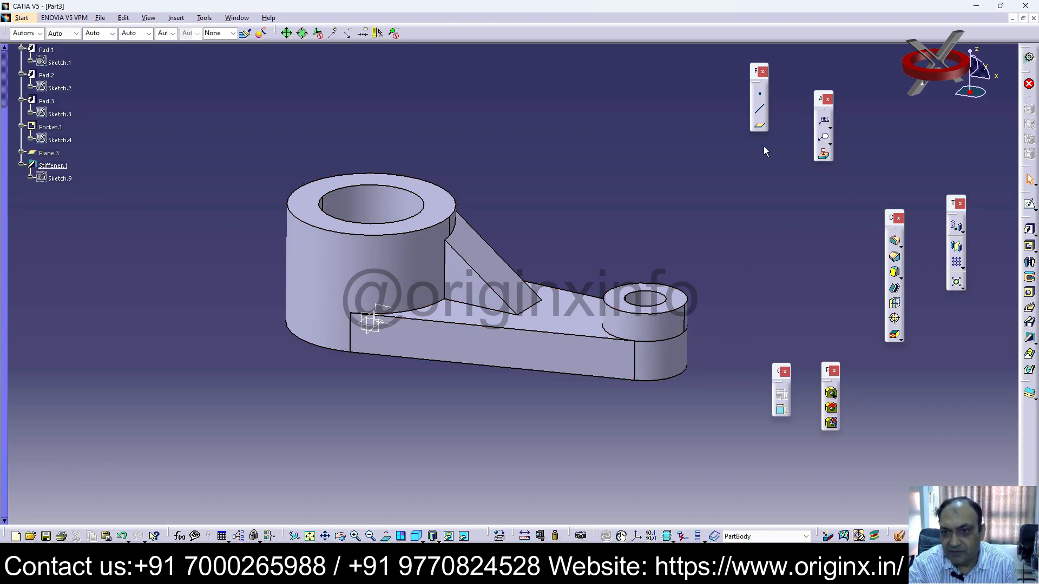
left_click(682, 357)
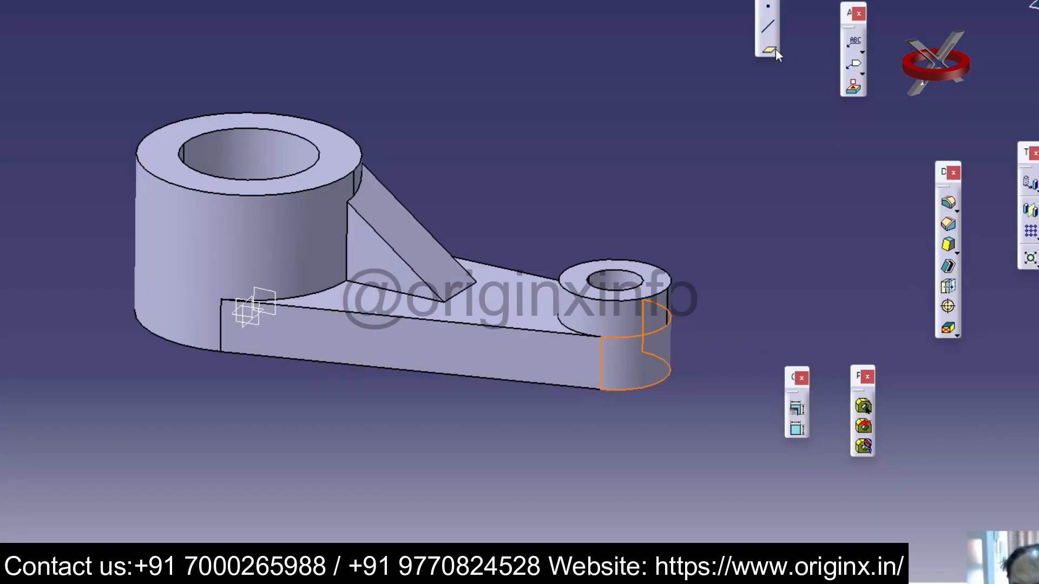
left_click(760, 125)
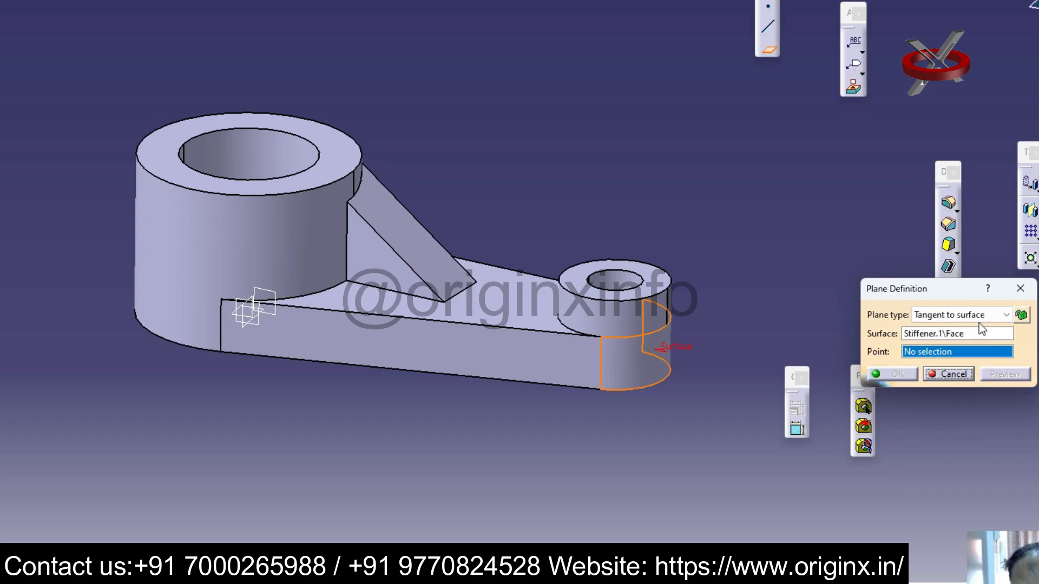
left_click(1004, 315)
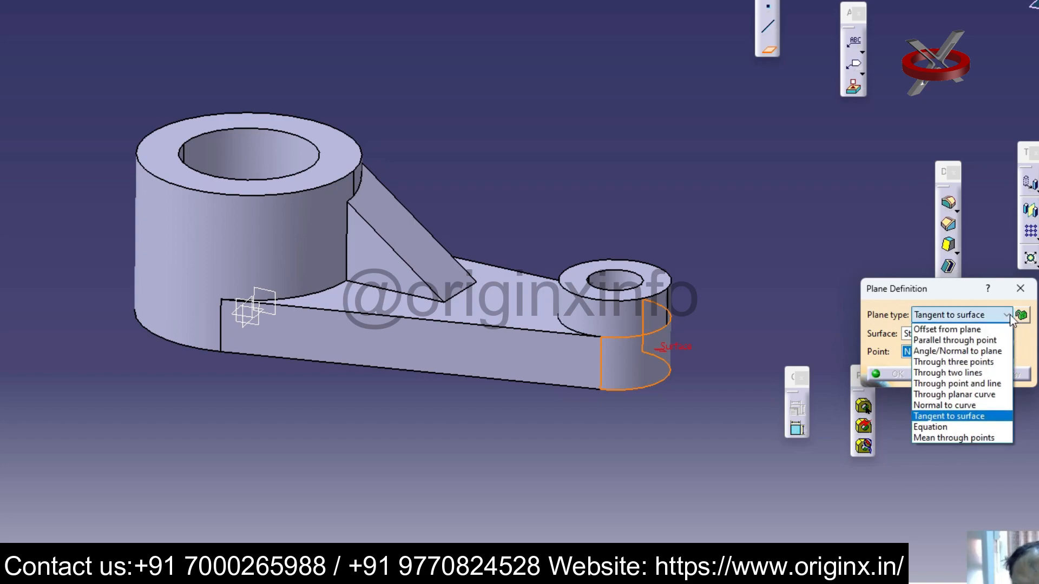
left_click(977, 331)
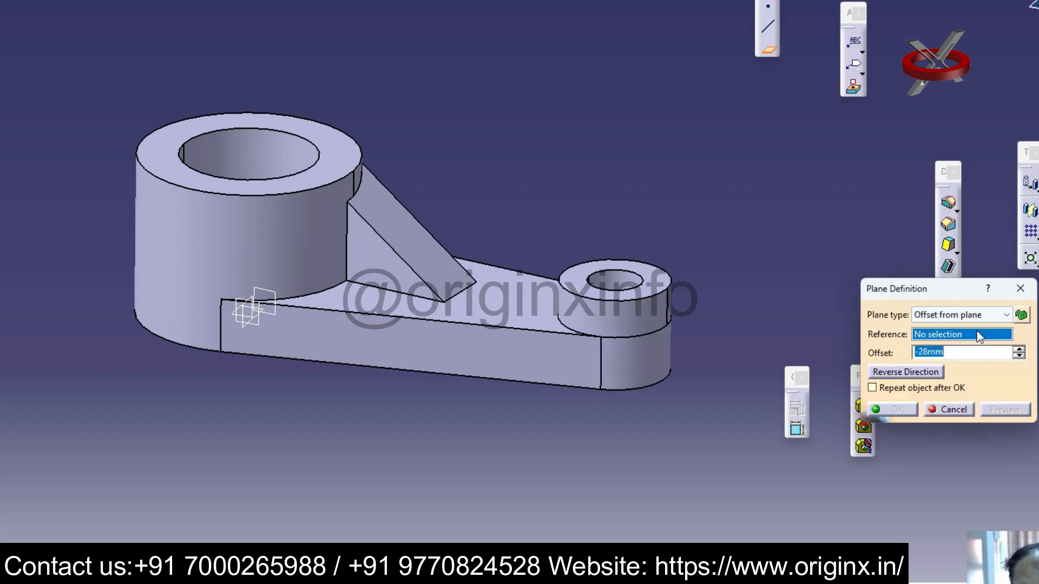
left_click(655, 356)
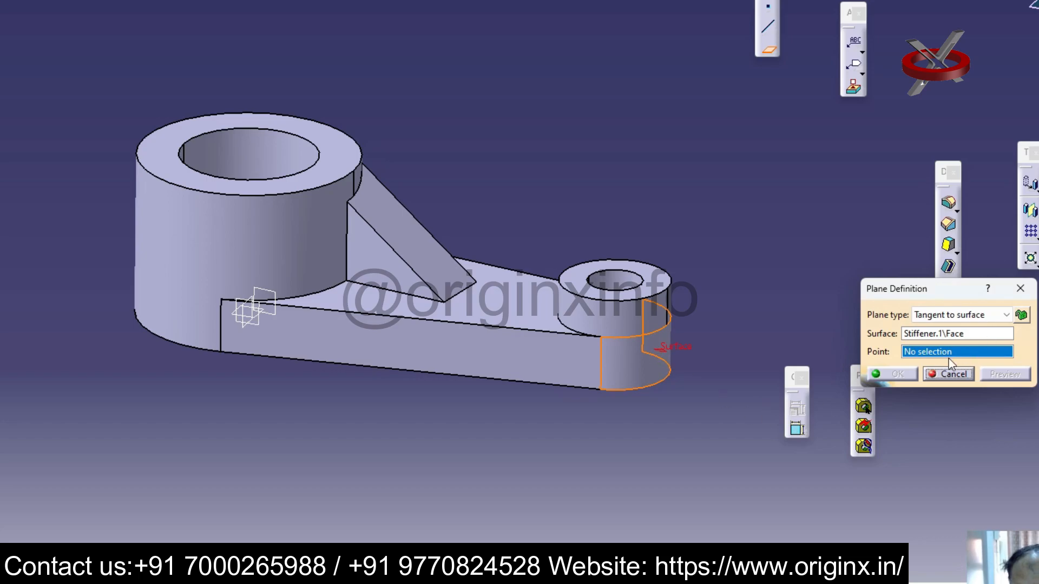
left_click(973, 336)
key("Escape")
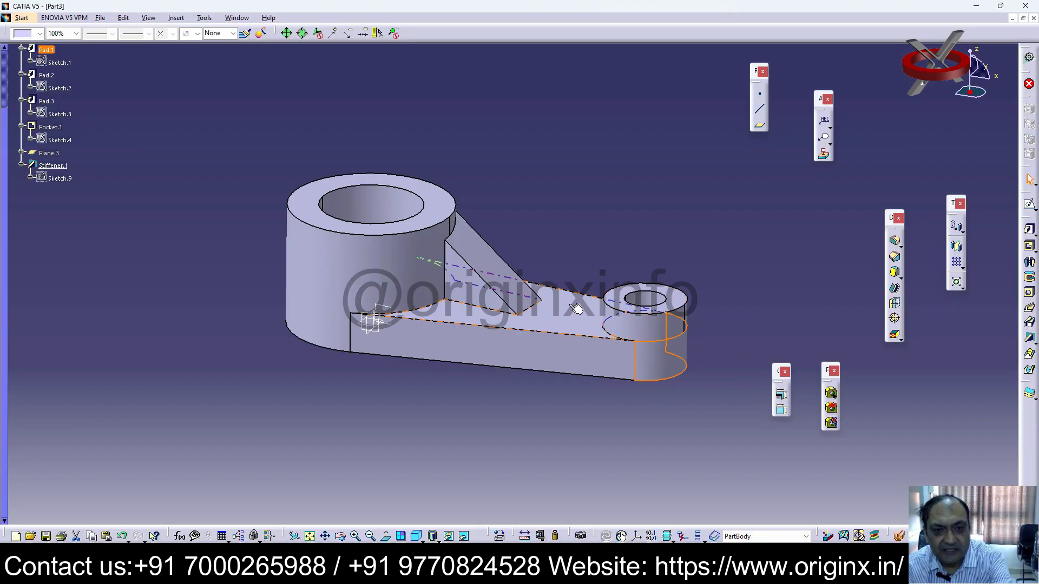
- Sketch a rectangle around the arm's whole outline on the large boss's top face, and exit the sketch
middle_click_drag(576, 308, 541, 302)
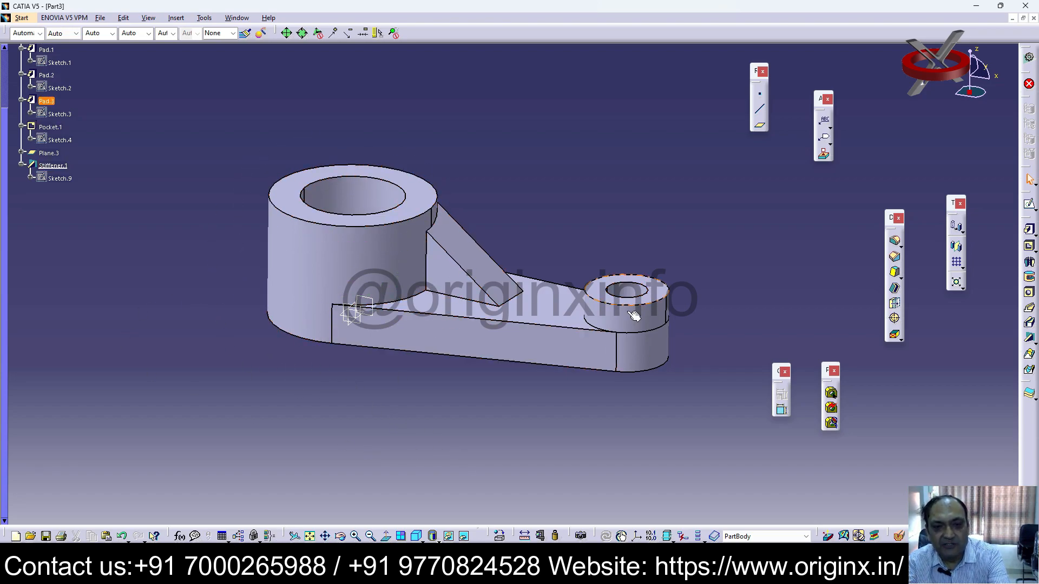
middle_click_drag(580, 388, 447, 386)
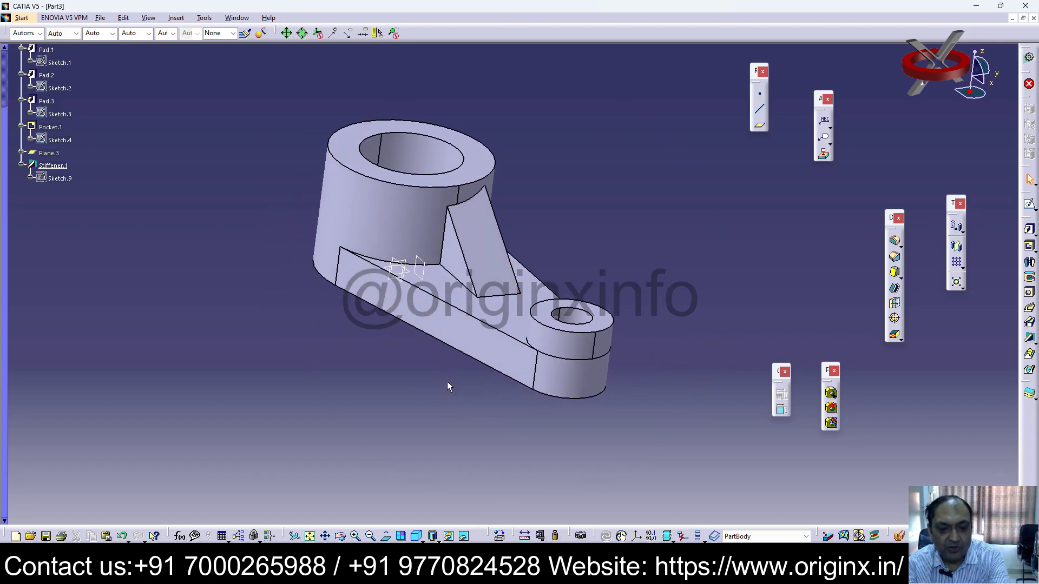
left_click(462, 139)
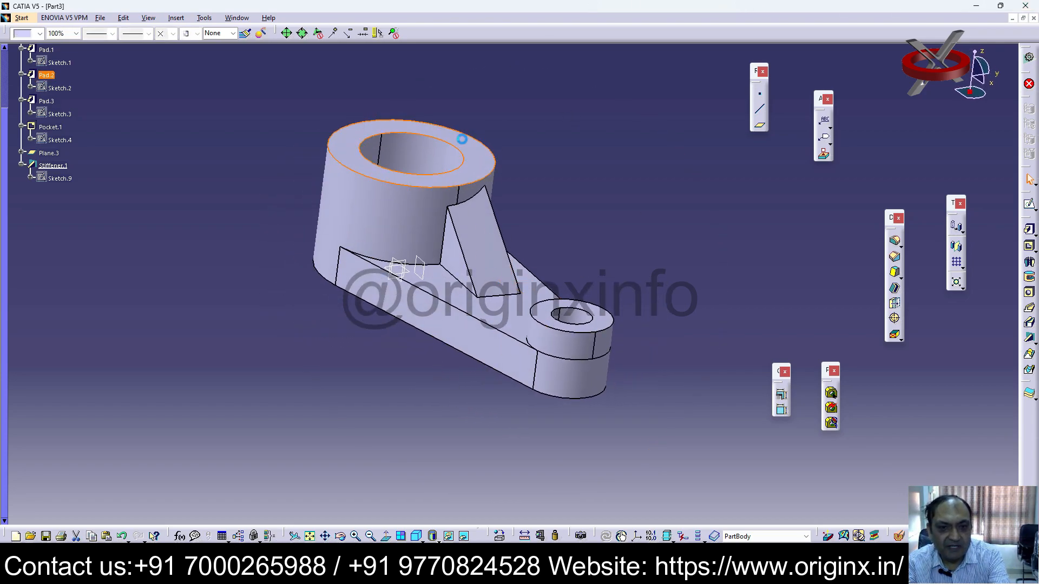
left_click(1031, 207)
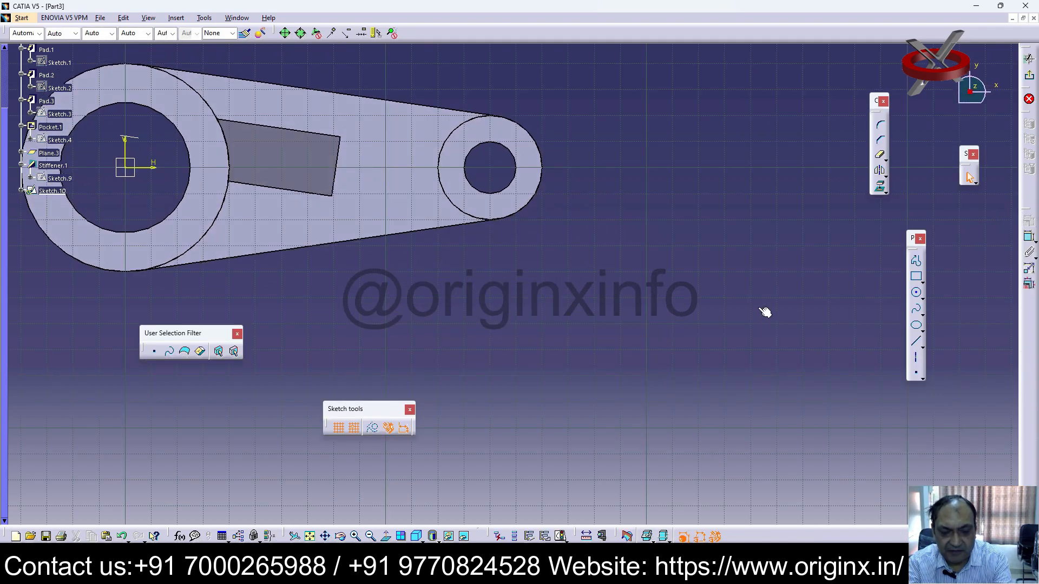
left_click(916, 279)
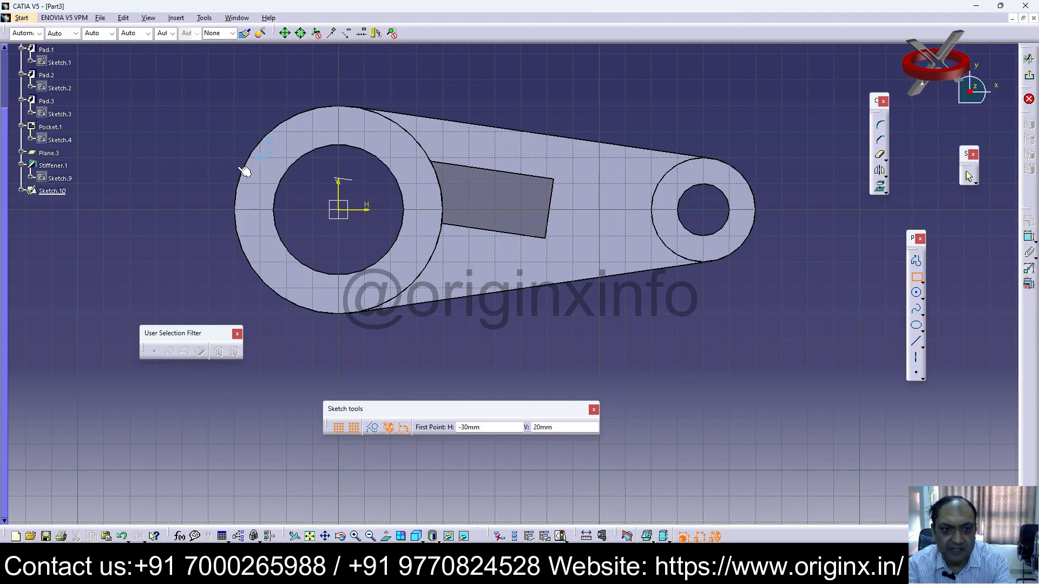
left_click(202, 107)
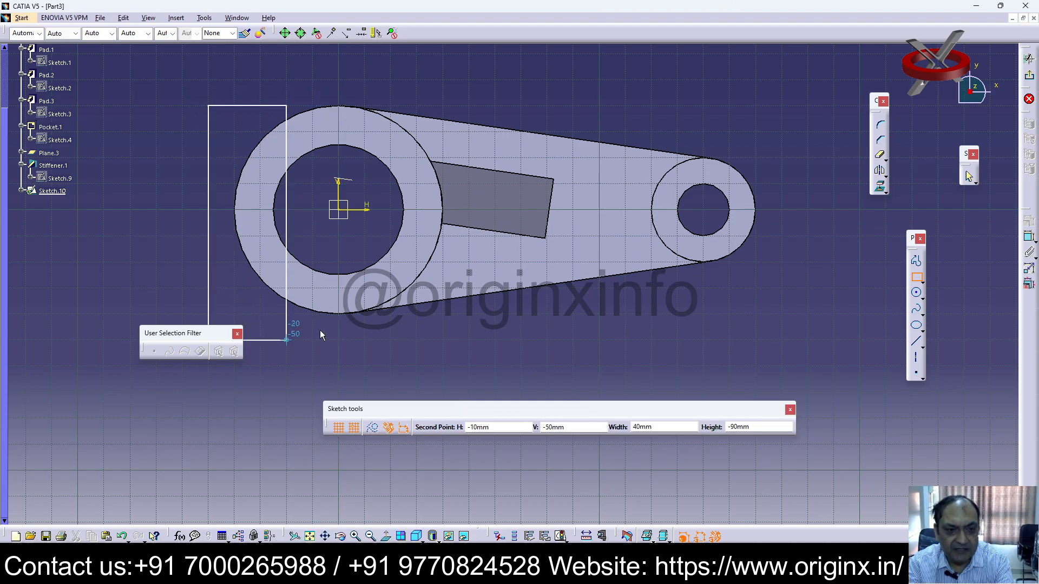
left_click(754, 322)
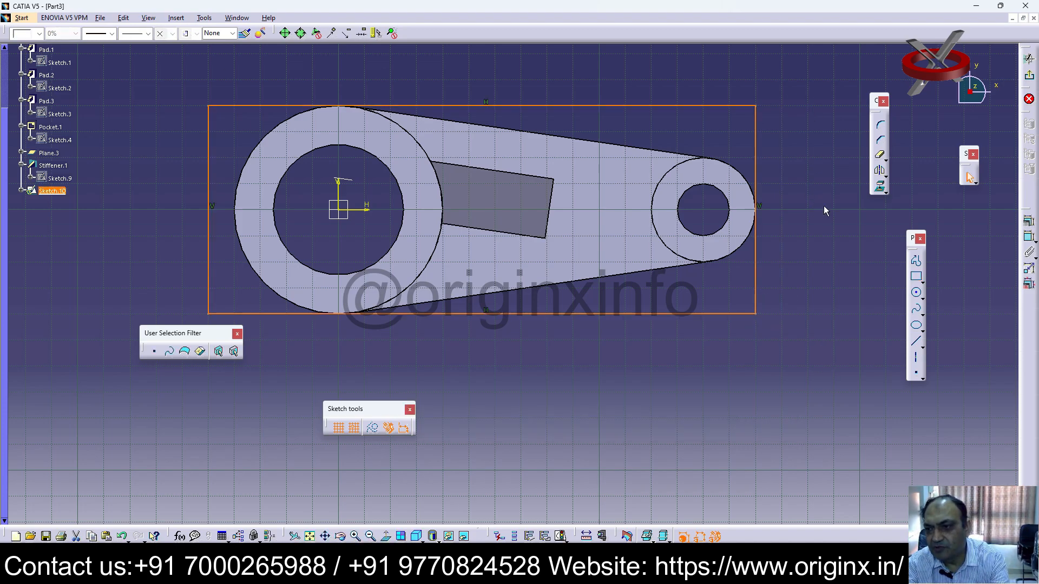
left_click(1030, 78)
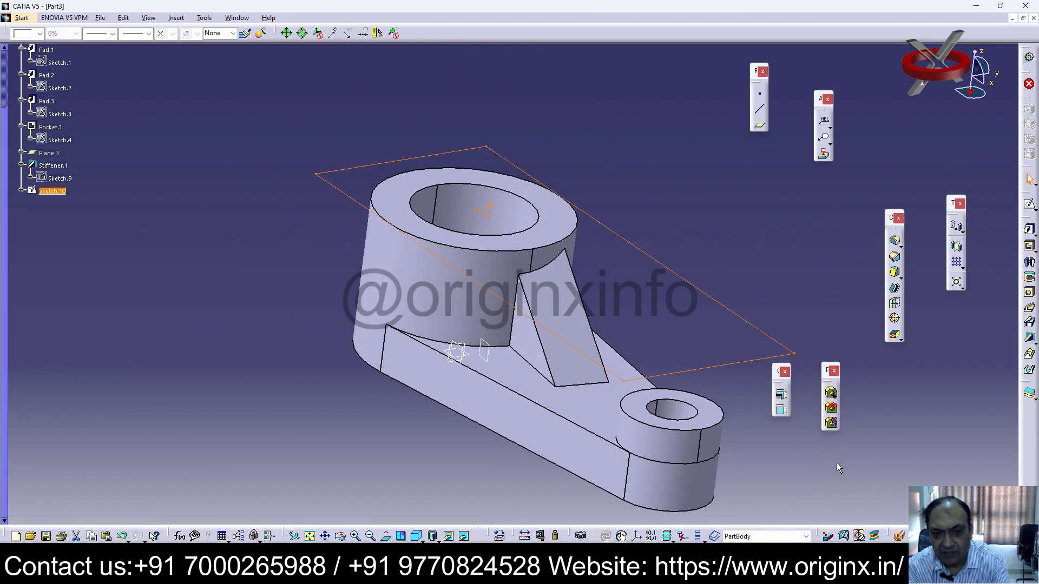
- Try to pad the rectangle above the large boss with a length of 0 mm, and delete its sketch
left_click(1030, 231)
left_click(945, 170)
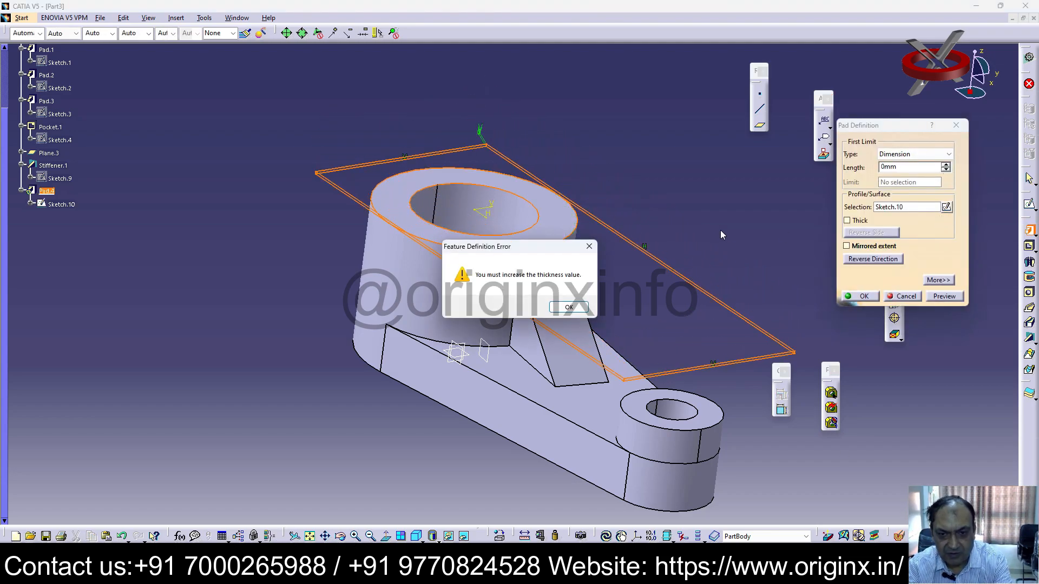
left_click(568, 306)
key("Escape")
key("Delete")
- Sketch an 80 mm high rectangle on the arm's underside, enclosing the large boss and ending at the small boss's outer edge, and exit
middle_click_drag(706, 352, 405, 269)
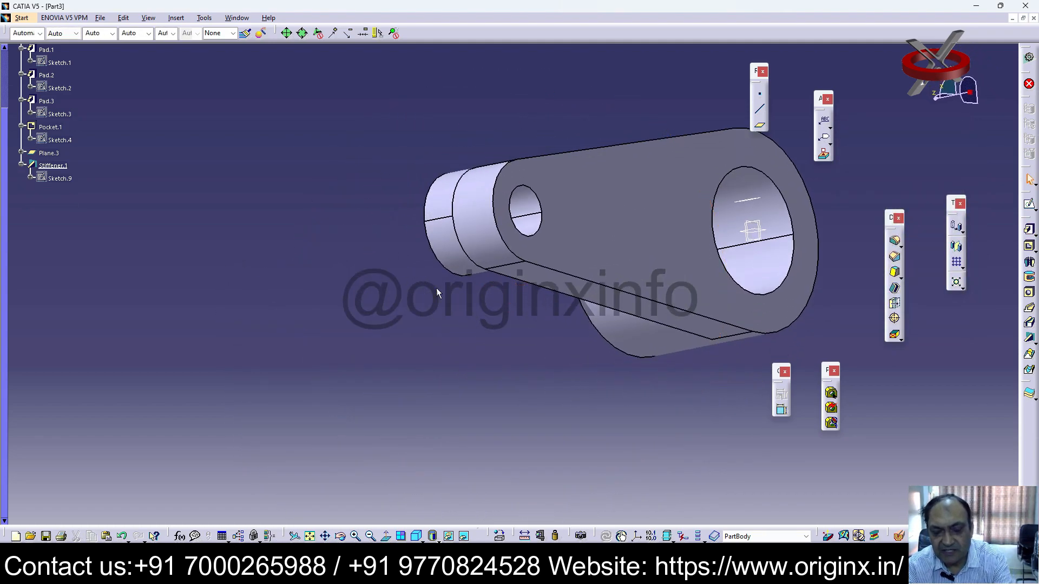
left_click(627, 204)
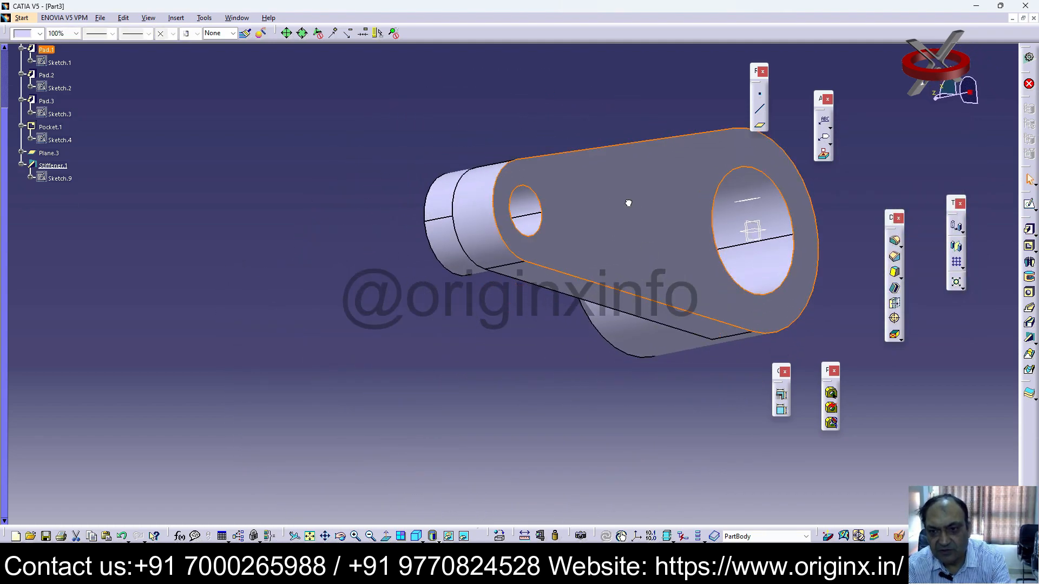
left_click(1029, 206)
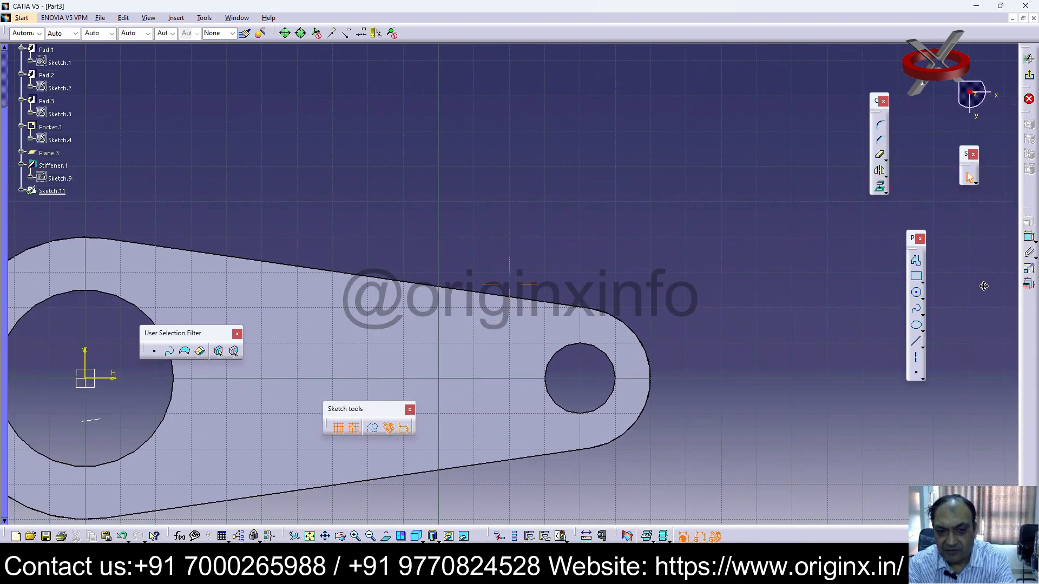
left_click(916, 276)
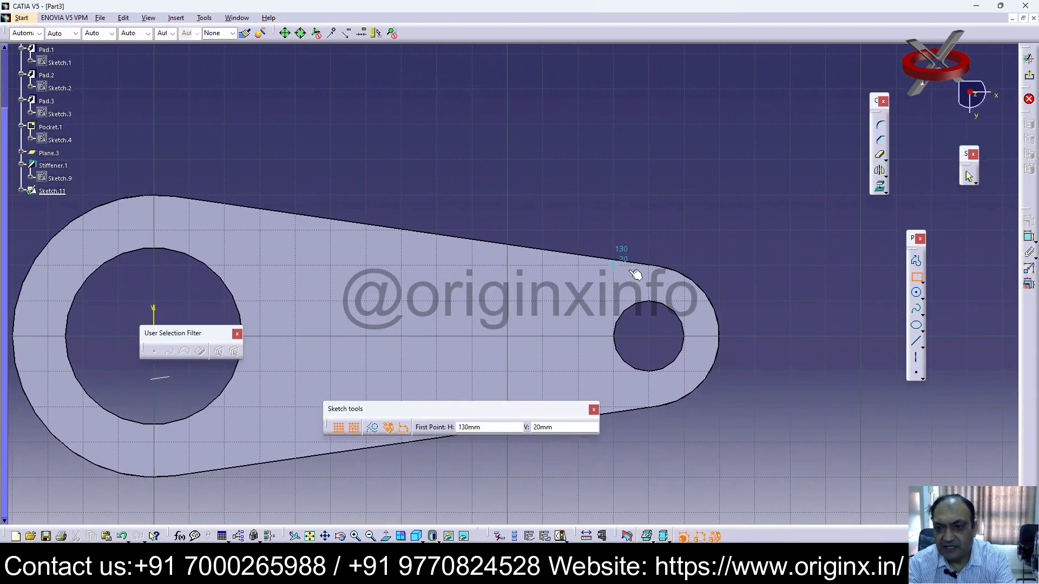
mouse_move(765, 316)
middle_mouse_down()
mouse_move(960, 289)
mouse_move(951, 287)
middle_mouse_up()
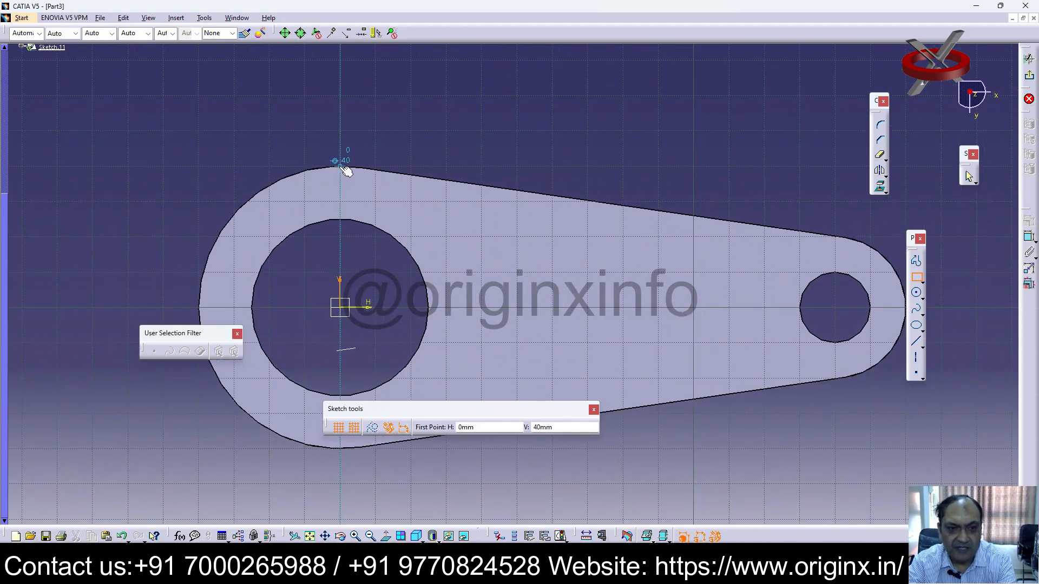
left_click(163, 166)
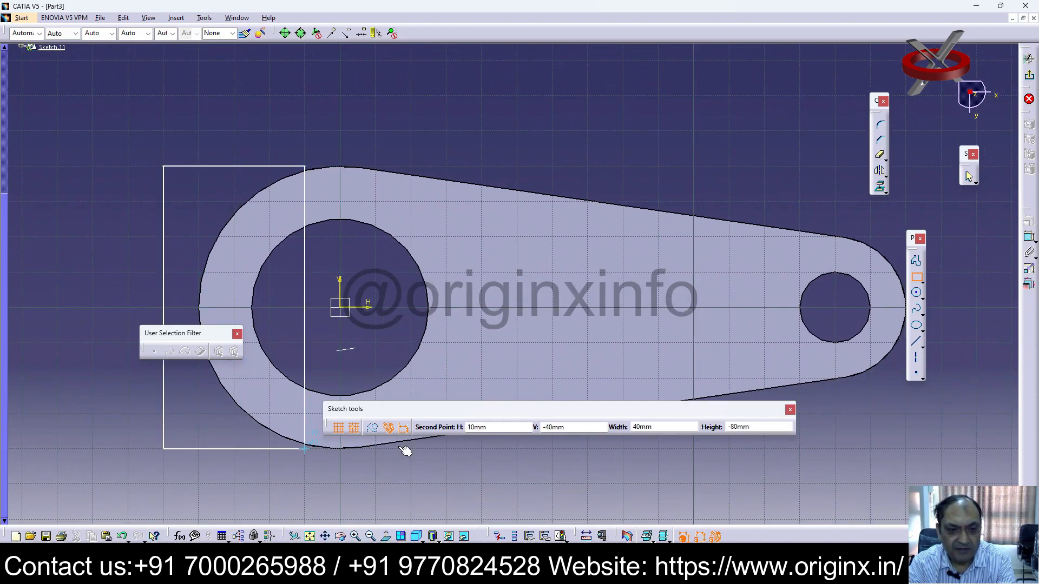
left_click(905, 448)
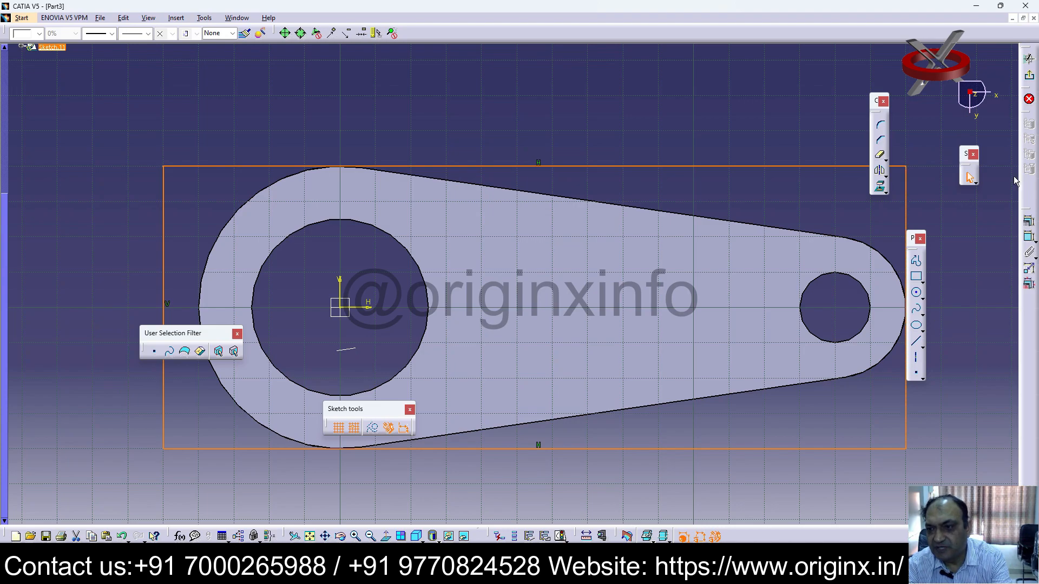
left_click(1028, 98)
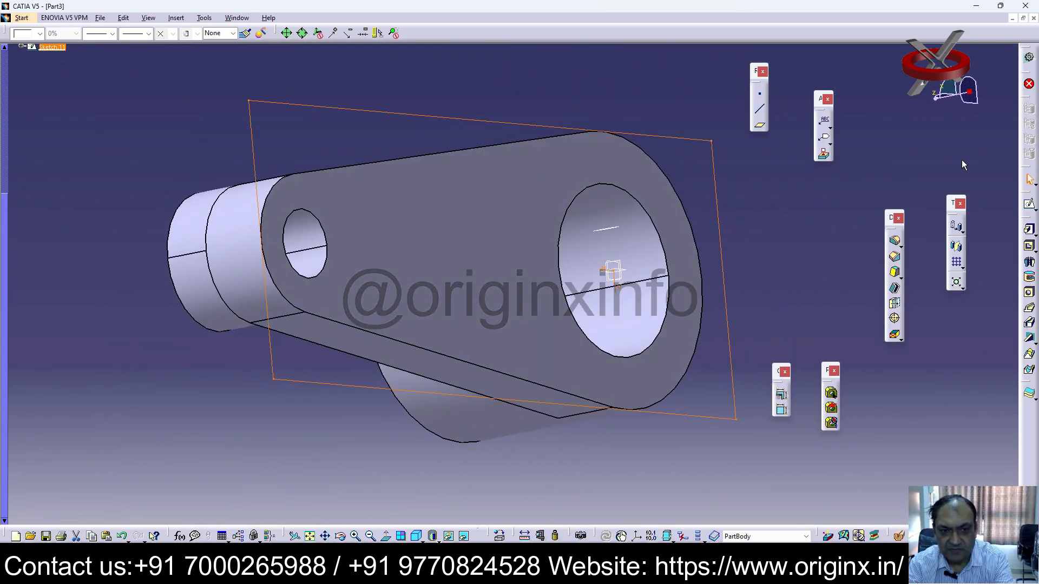
- Pad the rectangle on the arm's underside with a length of 20 mm
left_click(1029, 229)
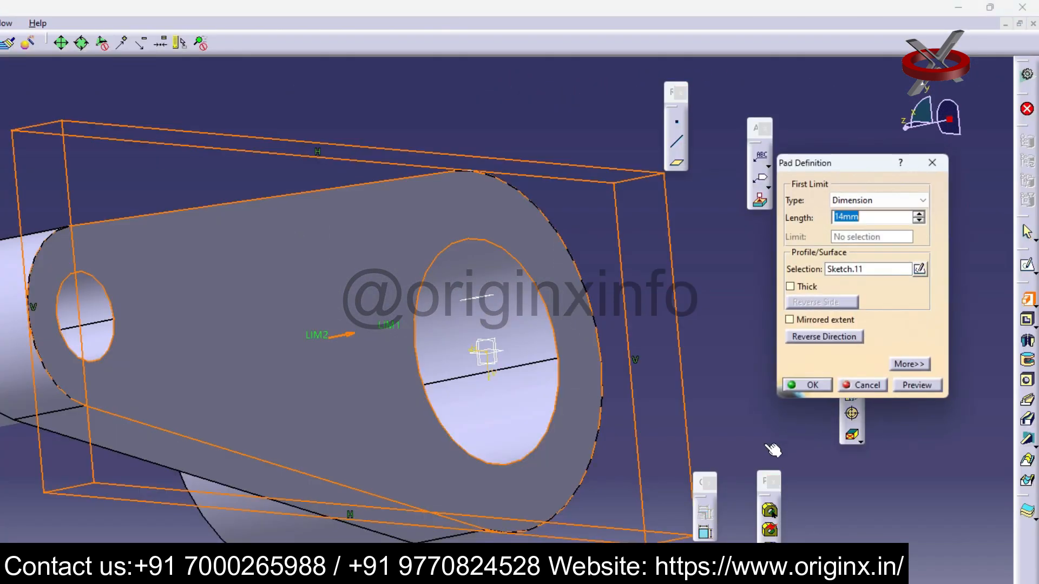
type("20")
key("Return")
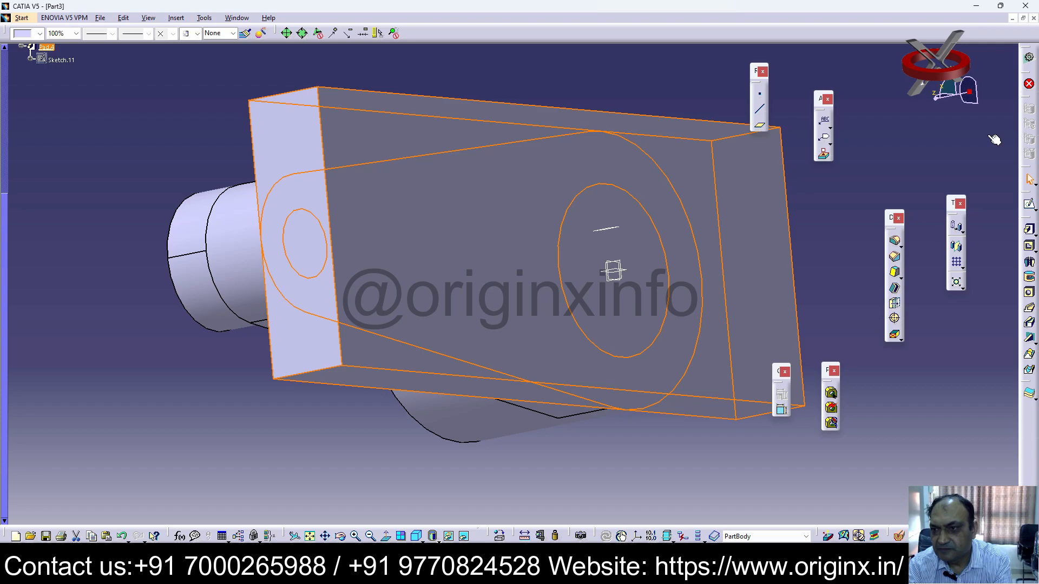
left_click(877, 408)
middle_click_drag(441, 297, 534, 412)
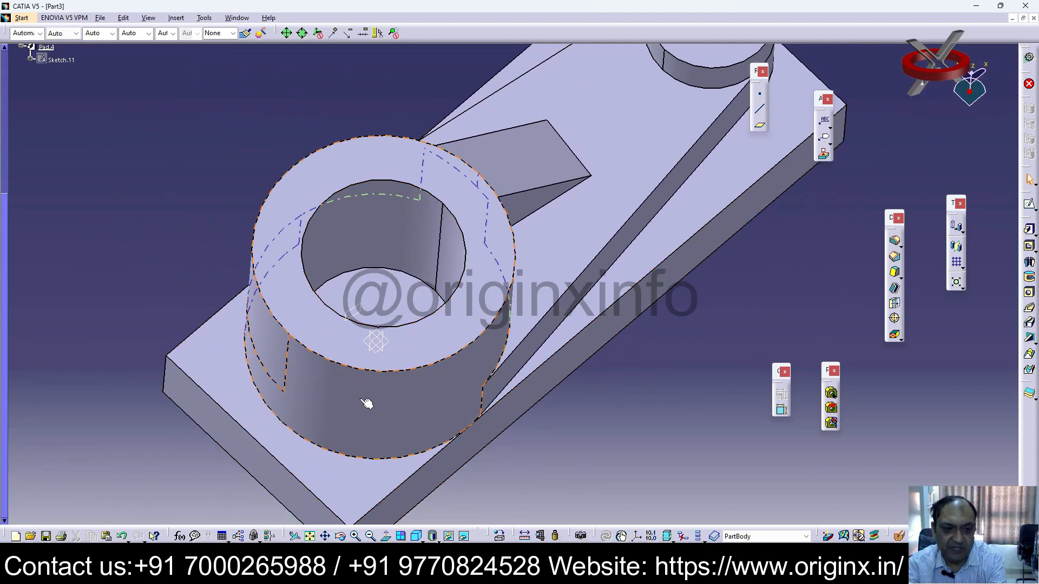
middle_click_drag(387, 368, 420, 280)
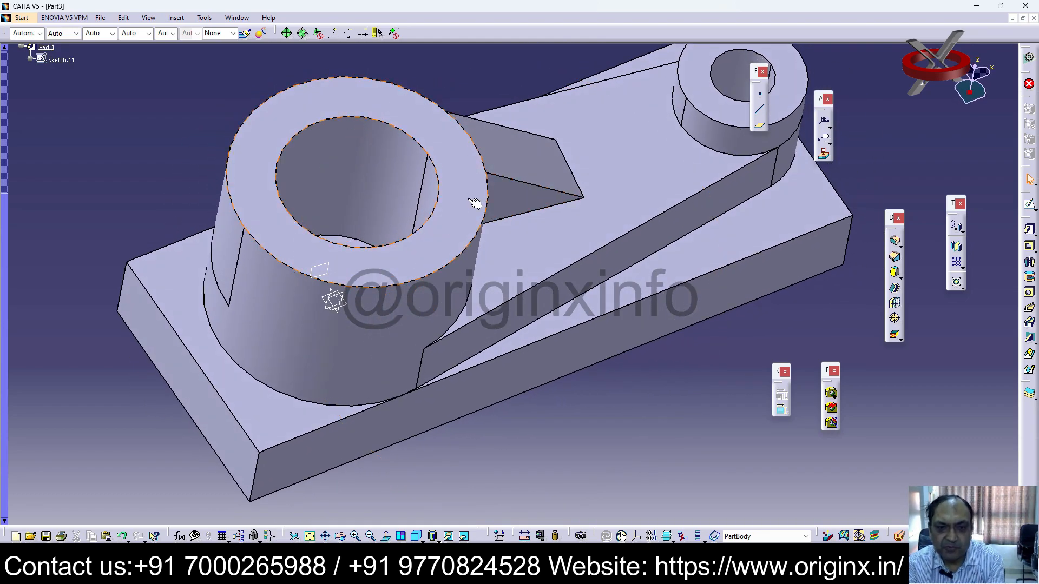
double_click(281, 466)
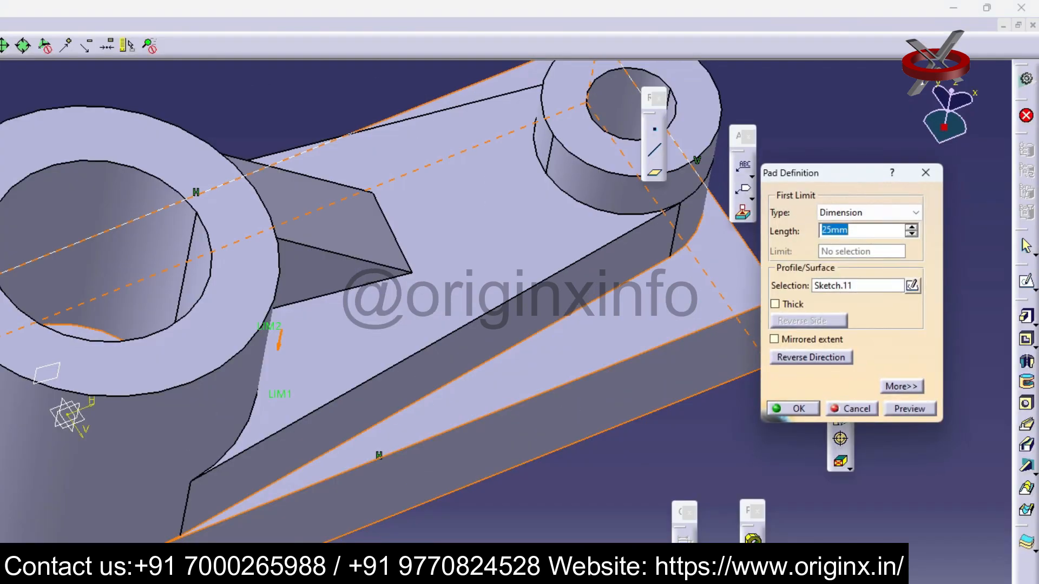
key("Escape")
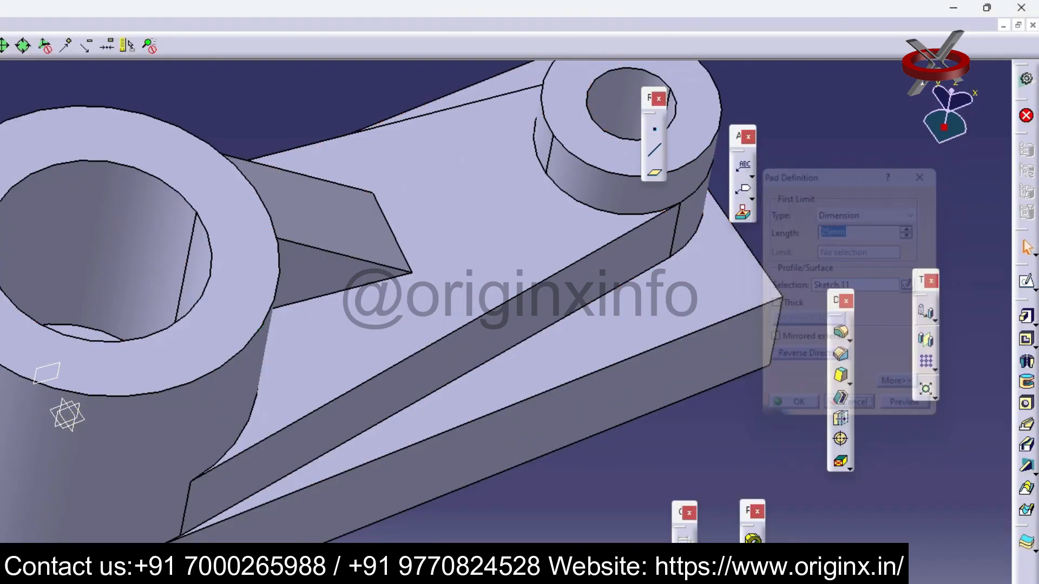
- Edit the underside block's sketch, enlarging the rectangle beyond the large boss's end and outward across its width, and exit the sketch
double_click(67, 60)
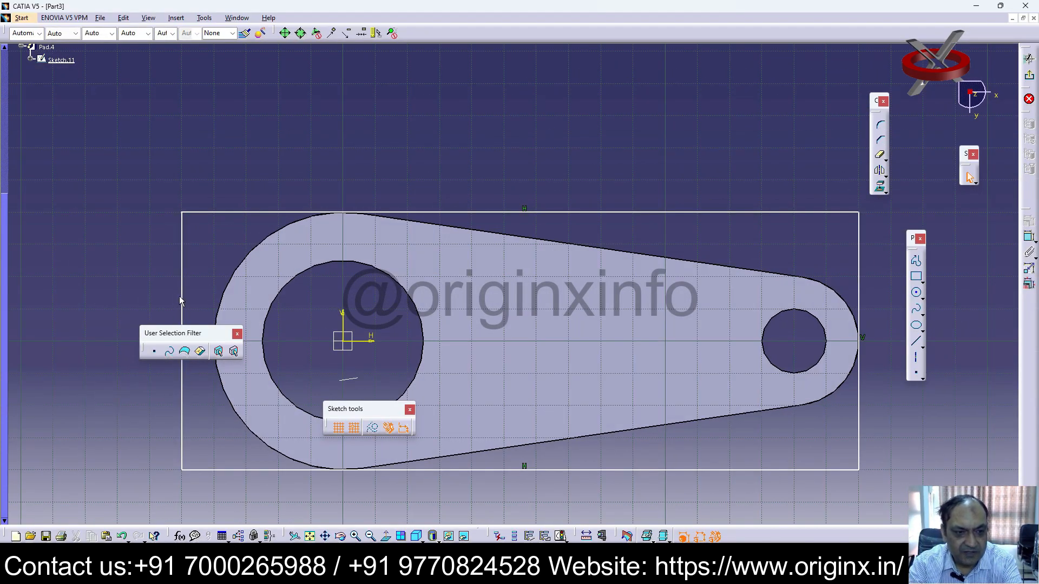
left_click_drag(191, 302, 65, 307)
left_click_drag(545, 232, 545, 194)
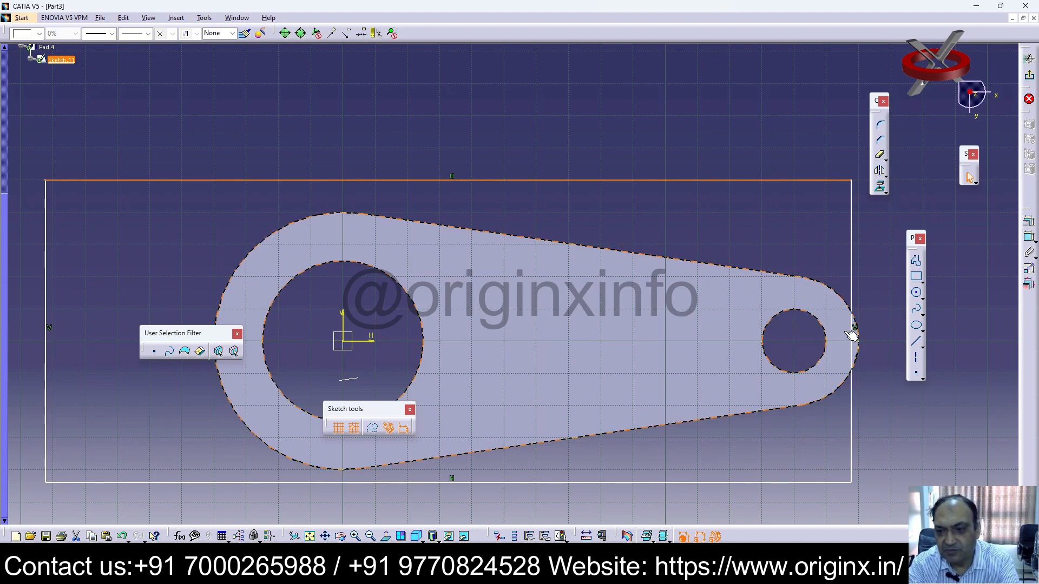
left_click_drag(859, 310, 866, 301)
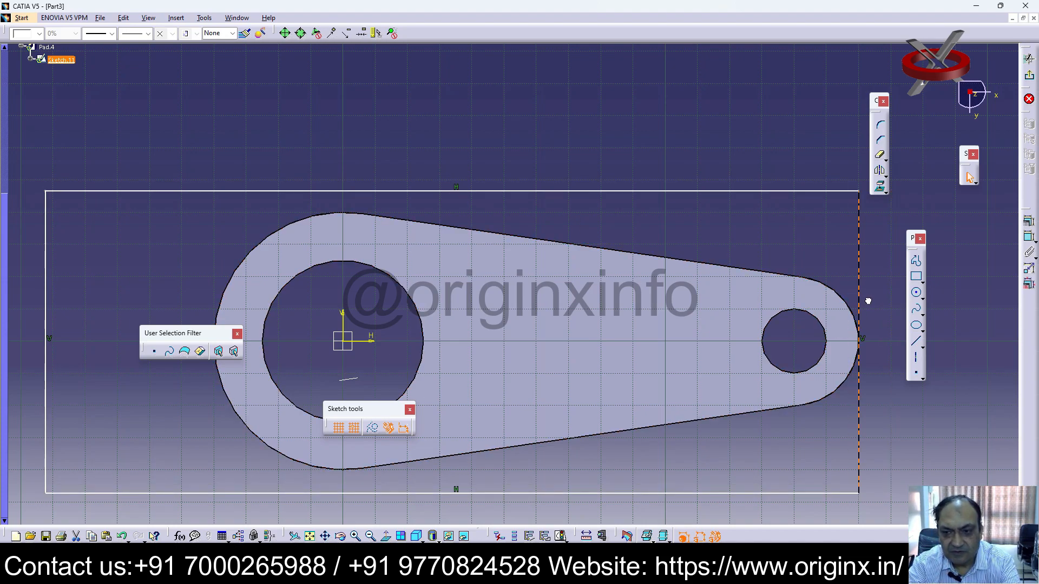
left_click_drag(489, 195, 480, 133)
left_click(446, 490)
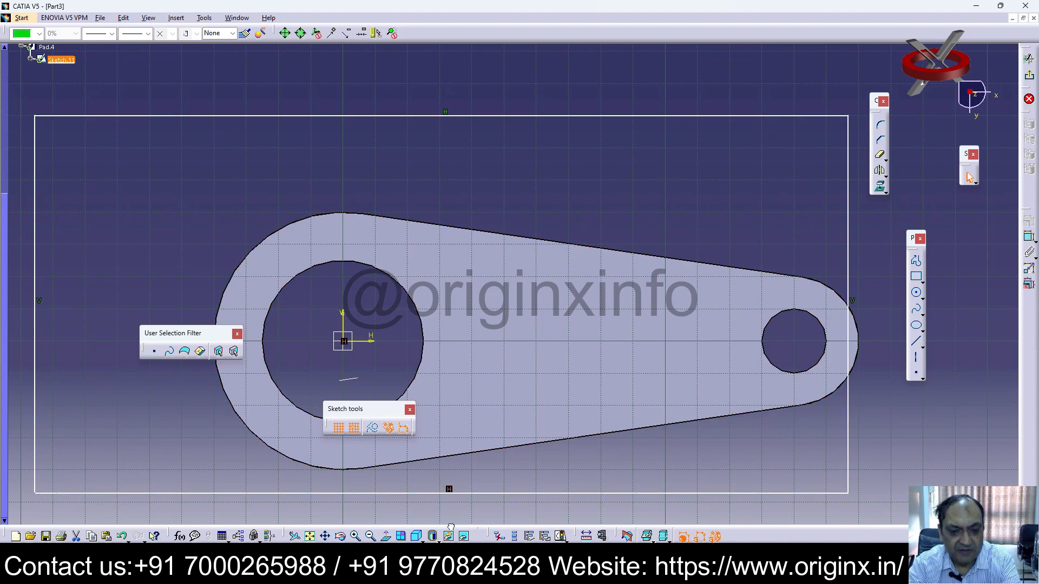
left_click(1030, 77)
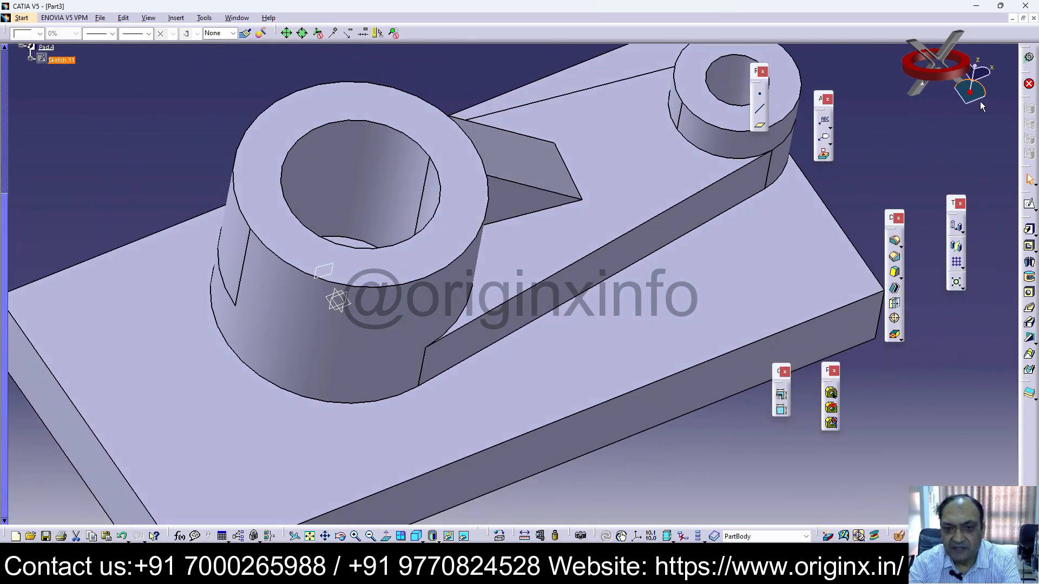
- Start a circular pattern of the stiffener rib with 4 instances
middle_click_drag(707, 333, 703, 296)
middle_click_drag(654, 209, 459, 181)
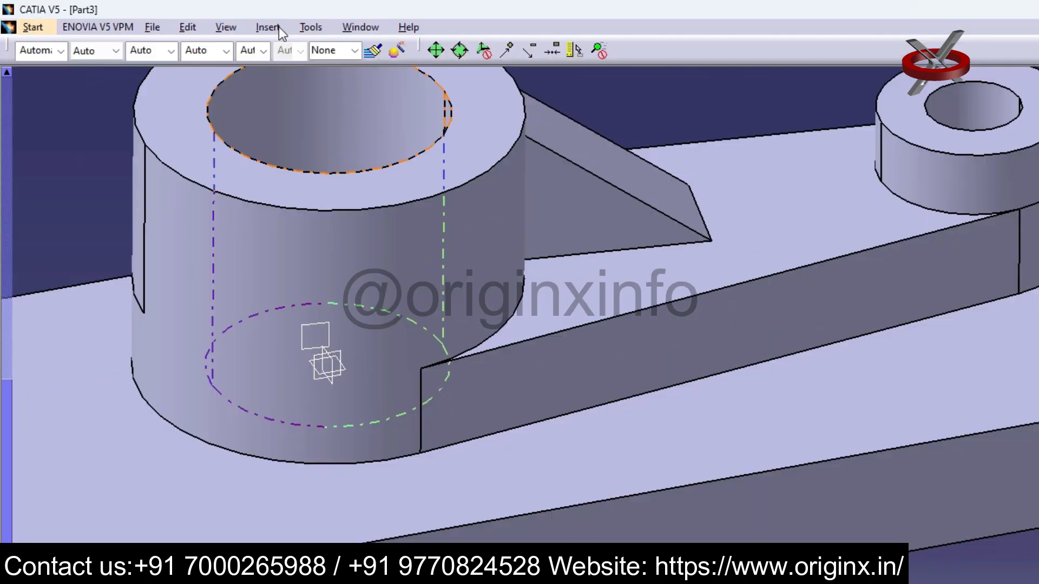
left_click(176, 18)
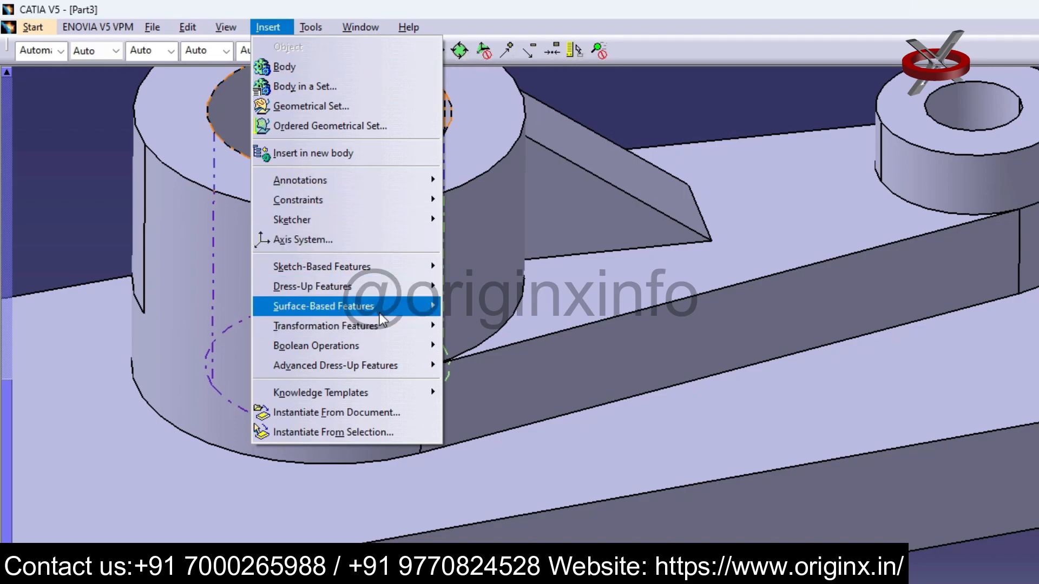
mouse_move(248, 215)
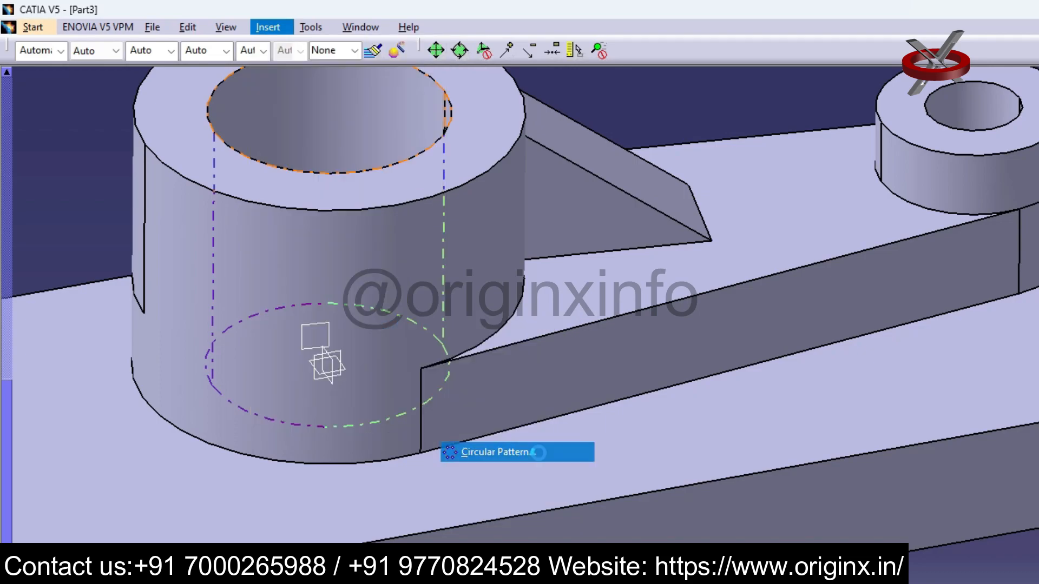
left_click(538, 453)
middle_click_drag(647, 406, 726, 495)
left_click(805, 361)
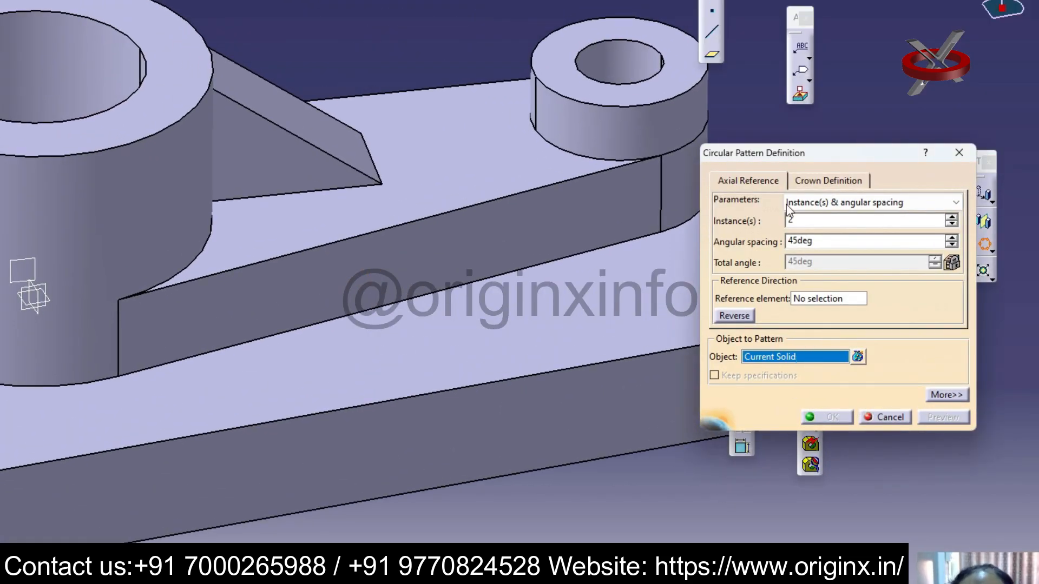
left_click(283, 106)
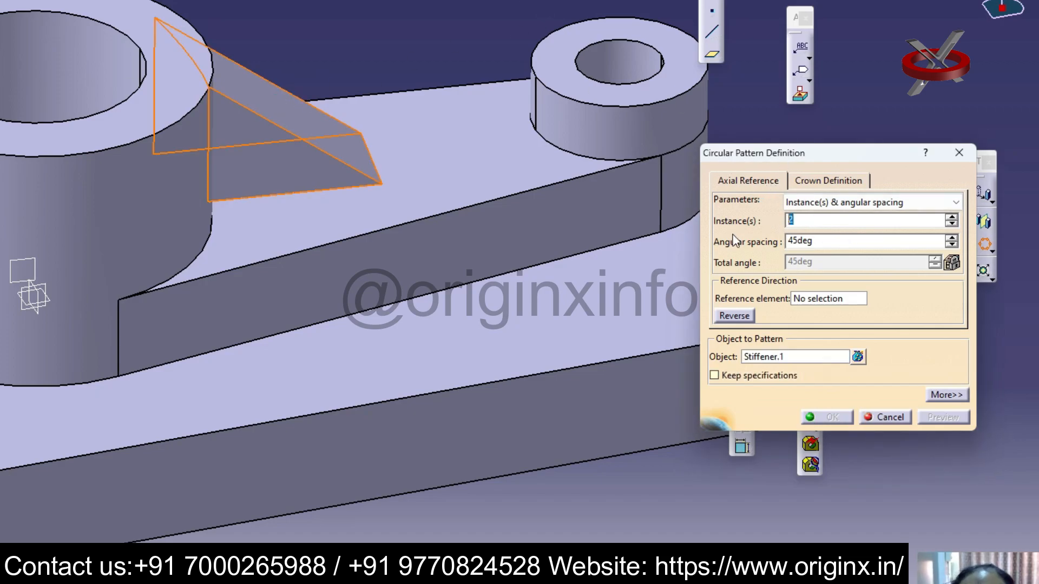
type("4")
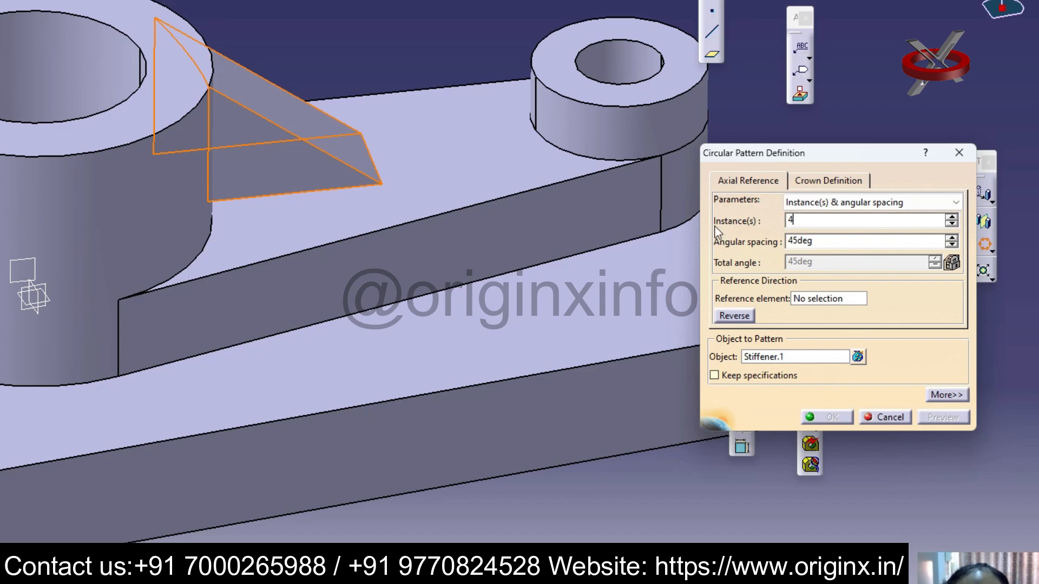
- Use the large boss's top face as the pattern's reference element, set the angular spacing to 90 degrees, and create the pattern
left_click(840, 300)
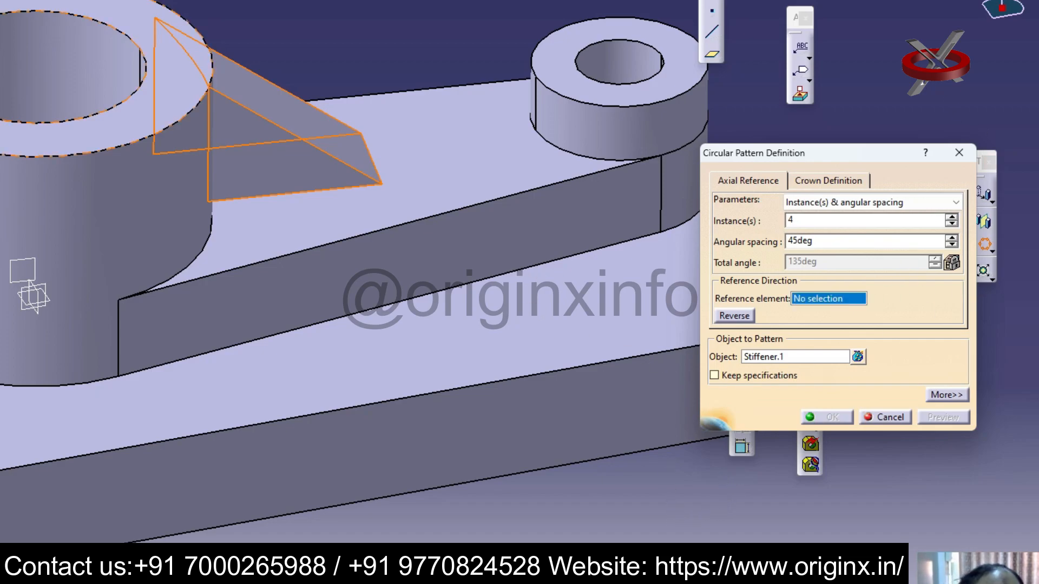
left_click(198, 33)
middle_click_drag(161, 259, 362, 328)
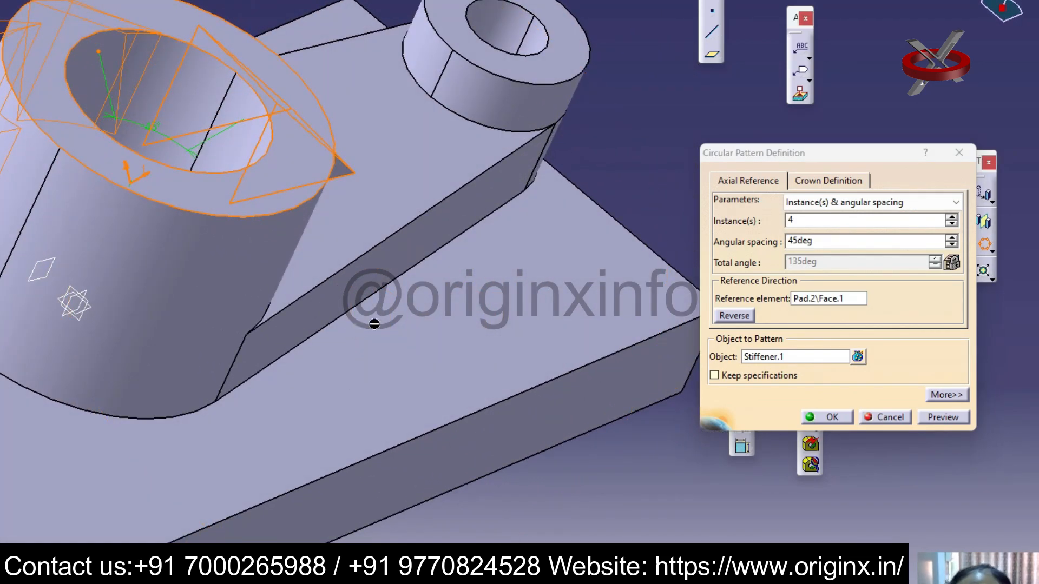
double_click(825, 240)
type("90")
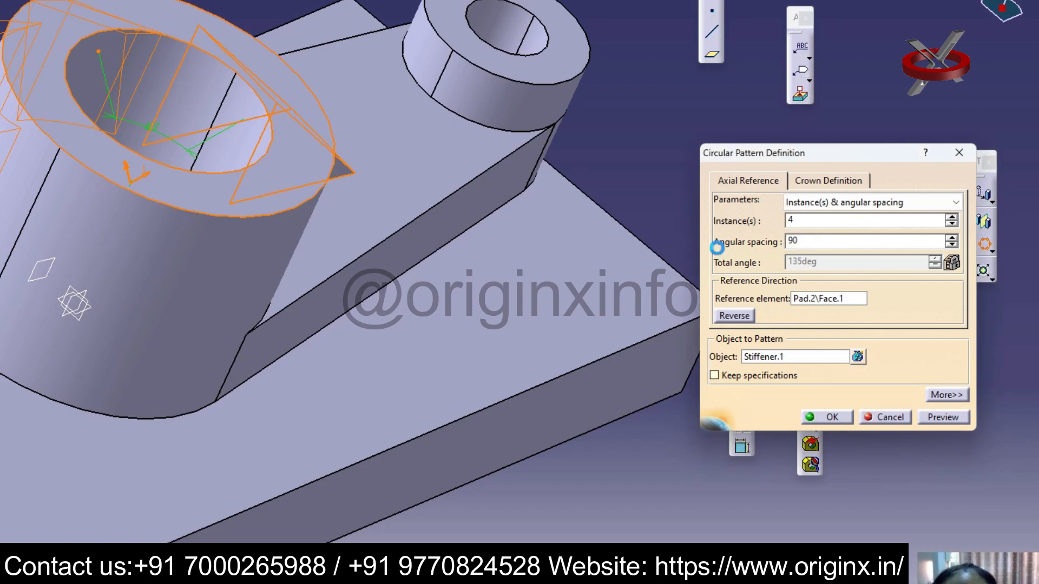
key("Return")
- Examine the patterned stiffeners around the large boss and the enlarged base block from several sides
middle_click_drag(495, 299, 230, 250)
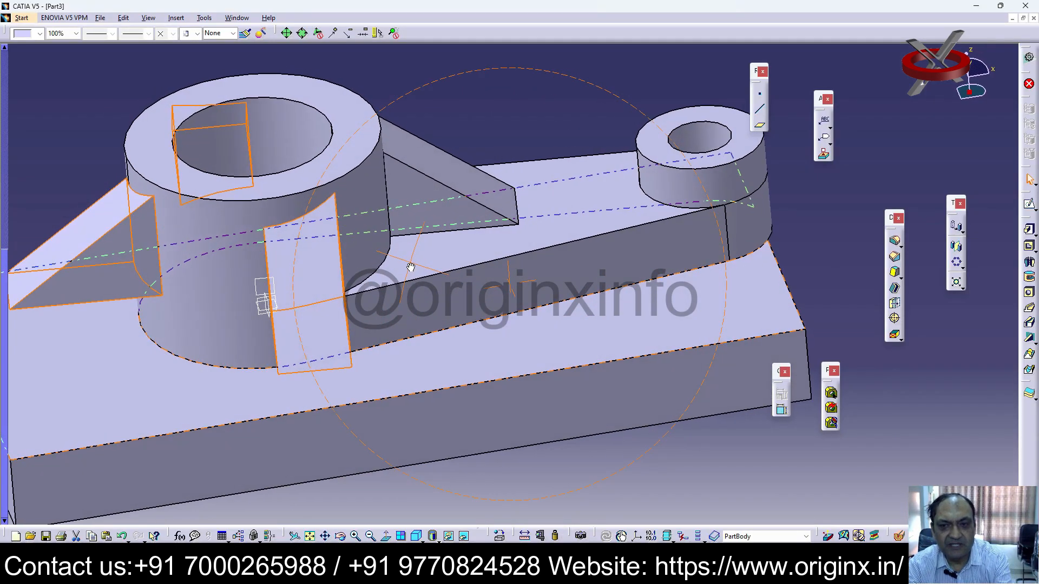
middle_click_drag(410, 267, 607, 281)
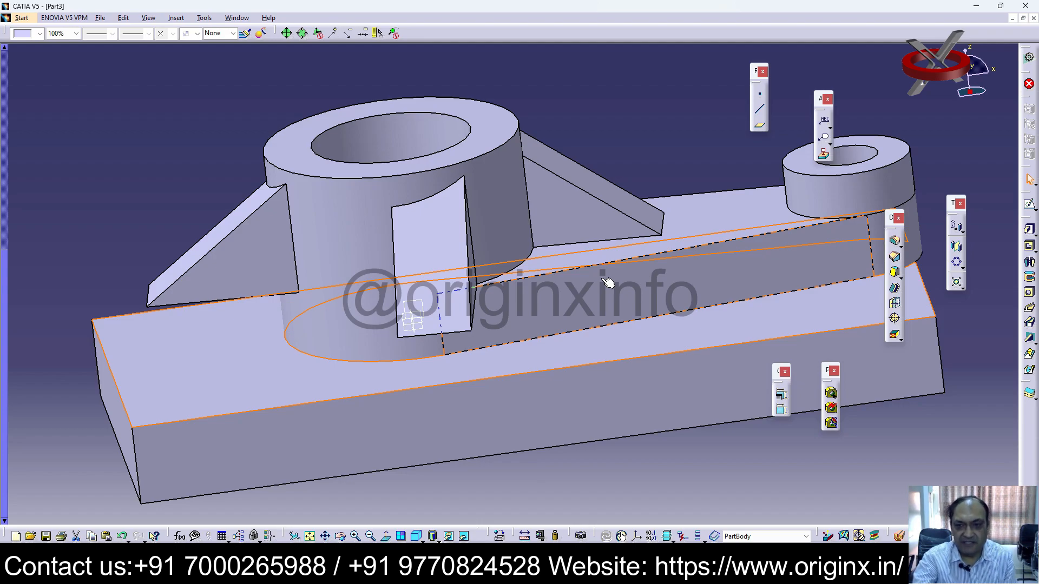
middle_click_drag(591, 378, 555, 388)
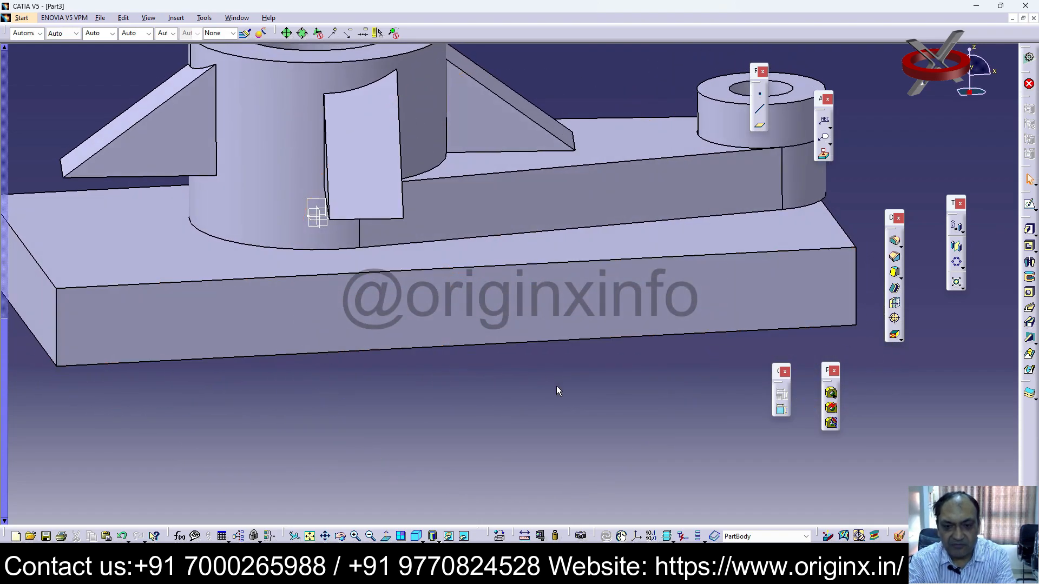
left_click(310, 536)
mouse_move(552, 403)
middle_mouse_down()
mouse_move(594, 395)
mouse_move(547, 395)
mouse_move(563, 403)
middle_mouse_up()
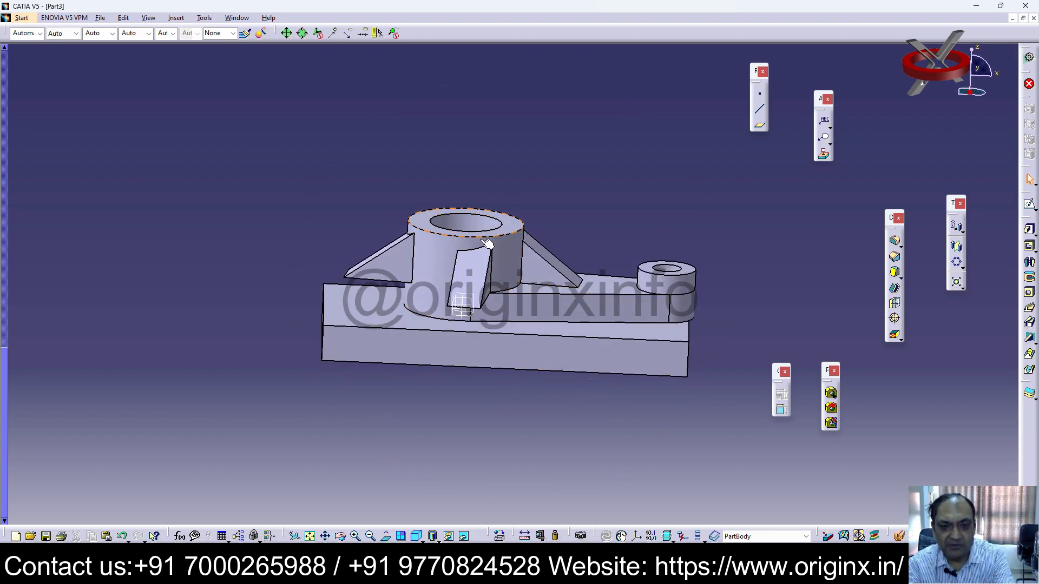
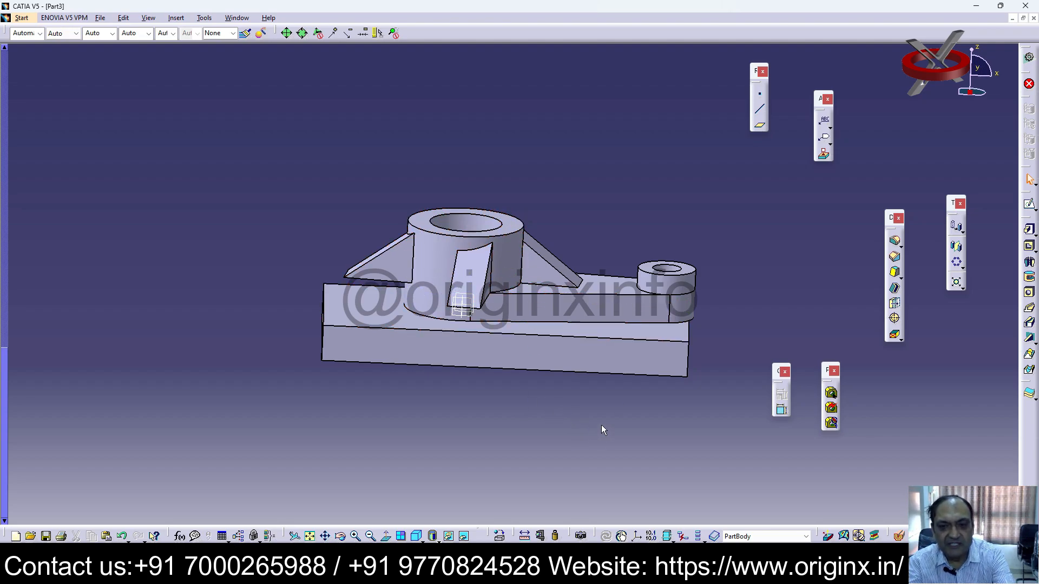
middle_click_drag(615, 398, 345, 330)
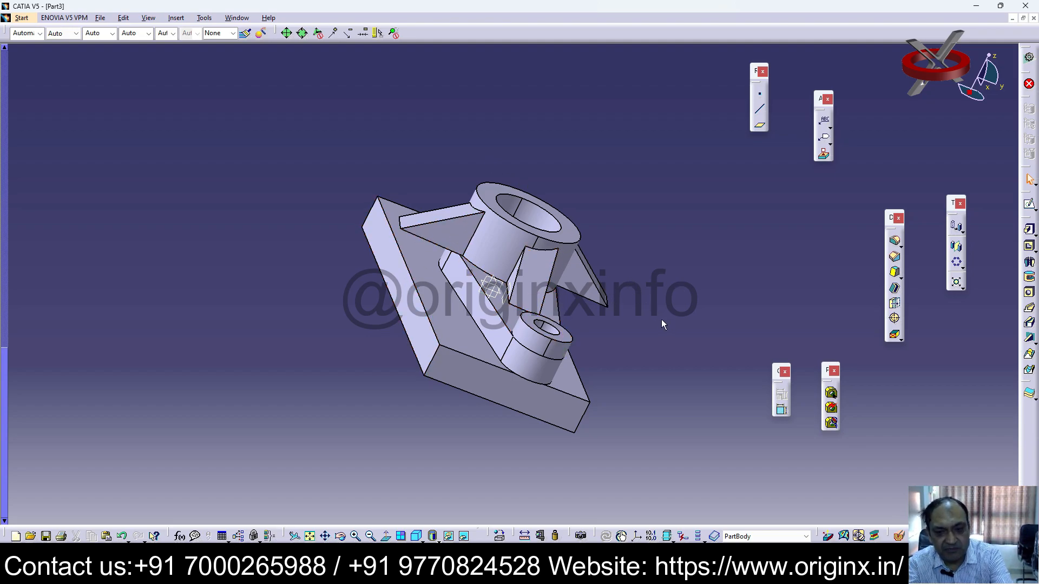
middle_click_drag(499, 419, 790, 278)
middle_click_drag(641, 169, 666, 275)
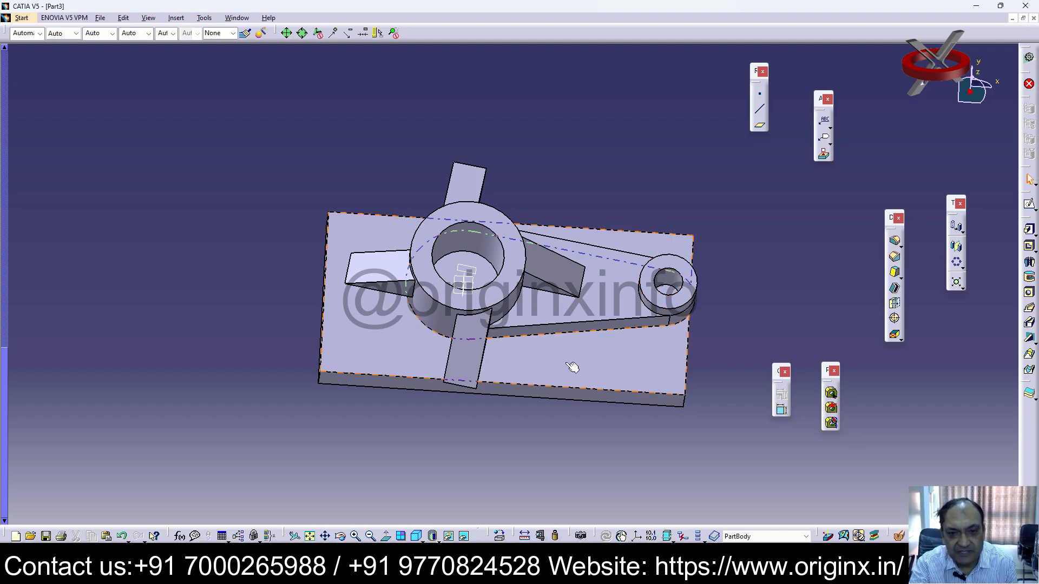
middle_click_drag(625, 447, 606, 369)
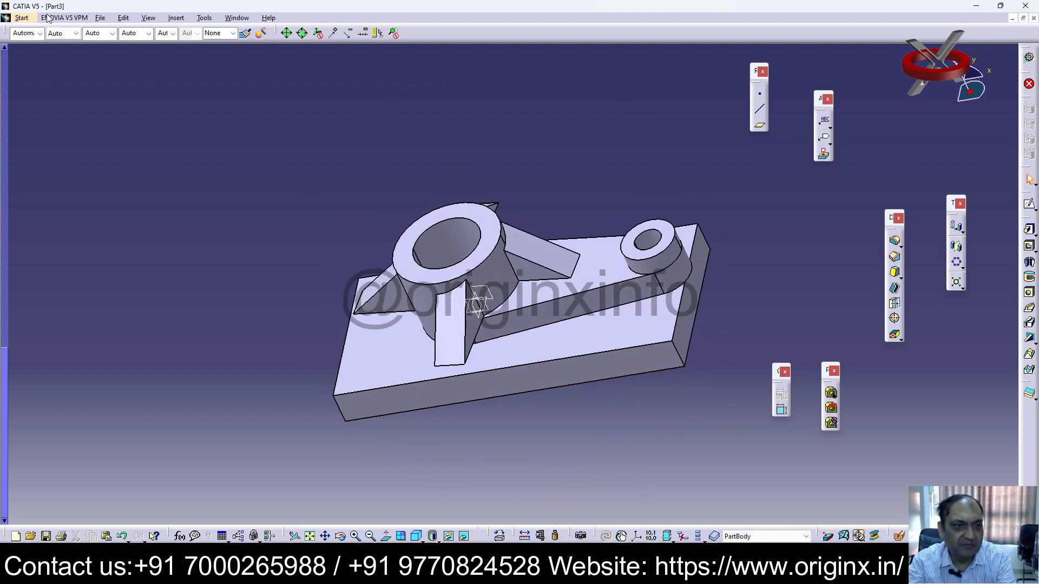
- Save the part under the file name 23
left_click(110, 20)
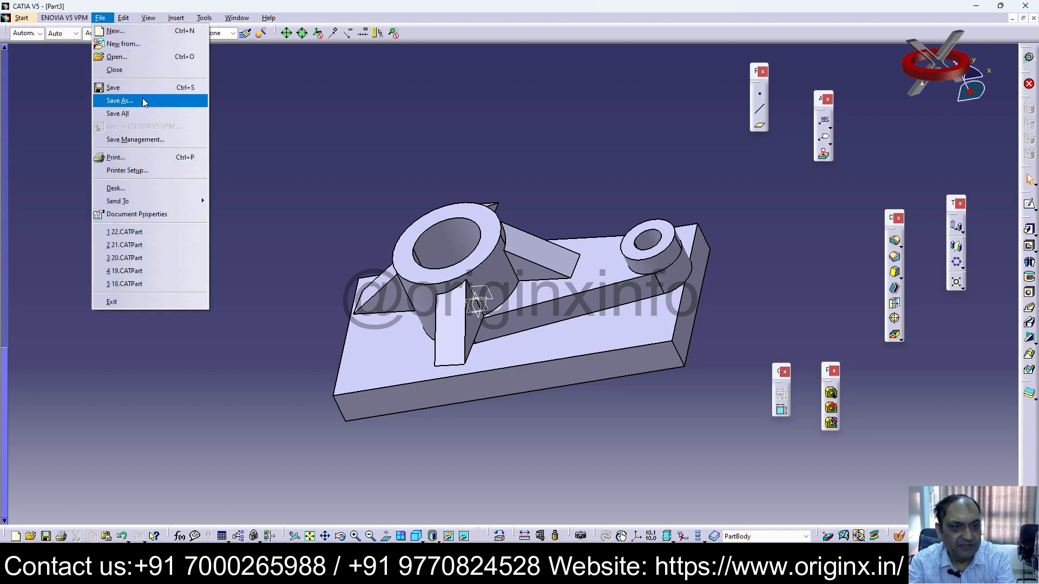
left_click(142, 99)
type("23")
left_click(768, 415)
middle_click_drag(601, 413, 606, 357)
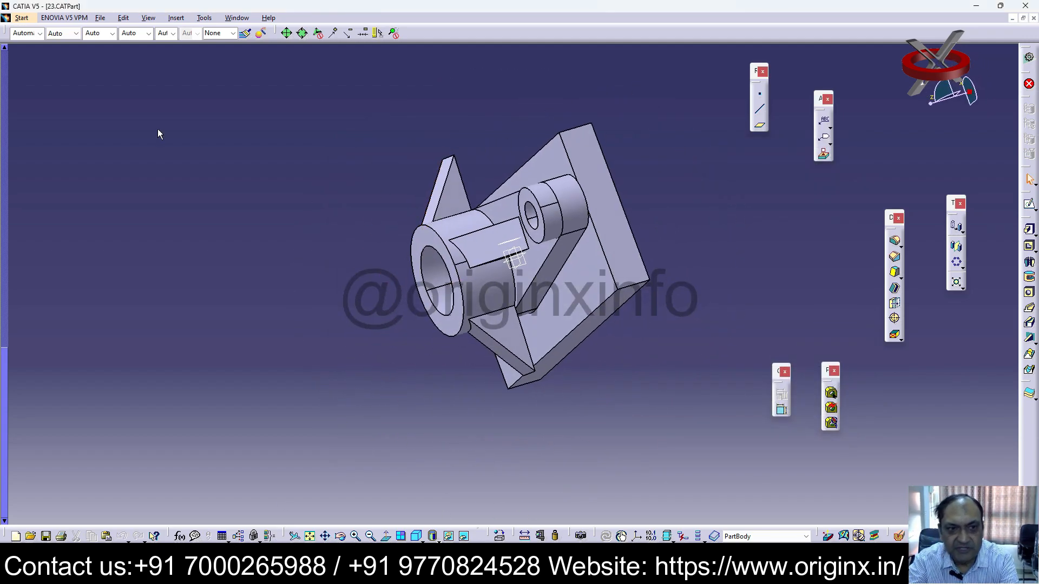
- Create a new document of type Part, accepting the default new-part settings
left_click(101, 18)
left_click(123, 31)
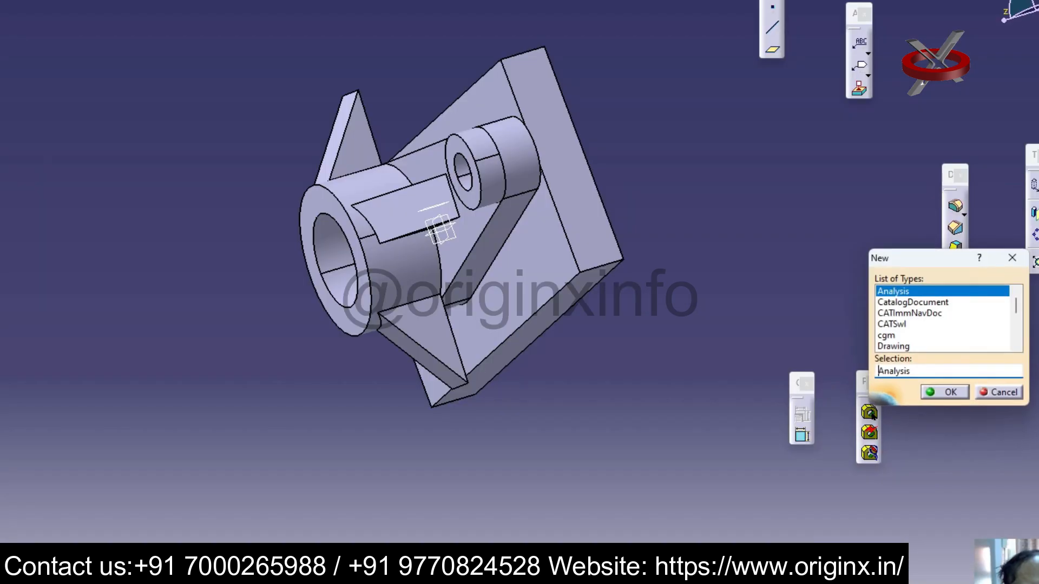
left_click(1019, 330)
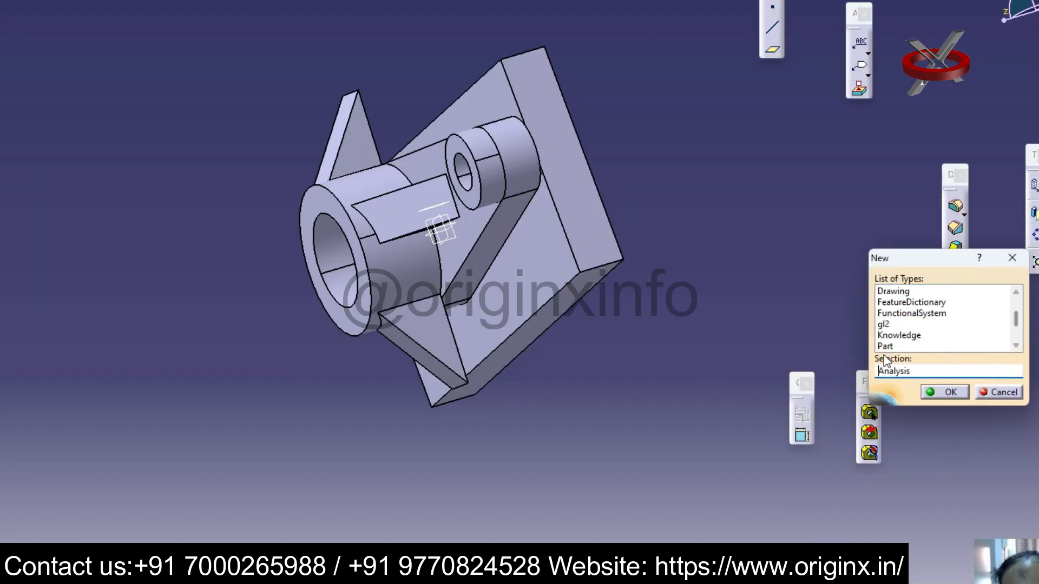
left_click(899, 347)
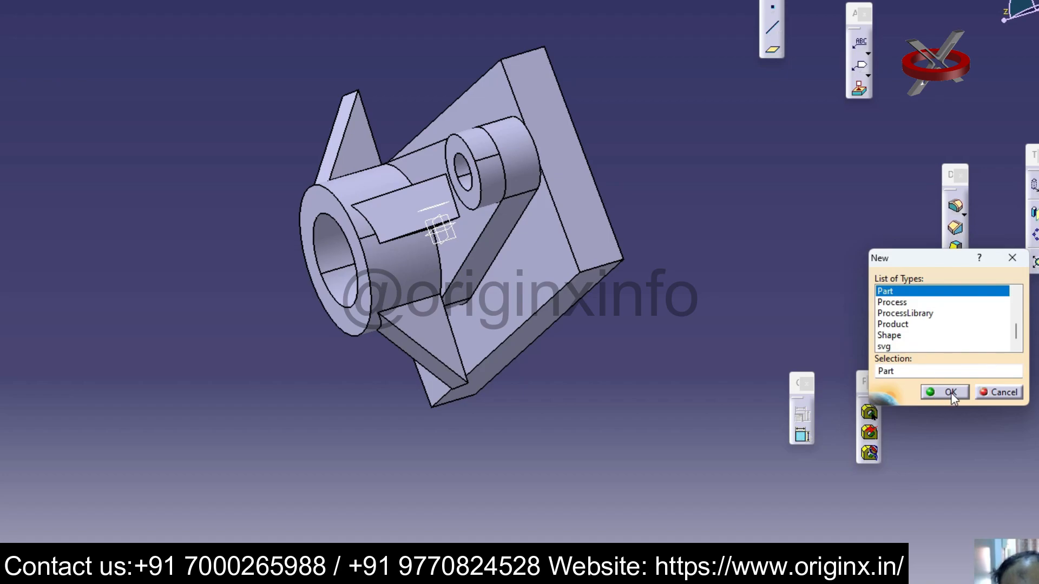
left_click(951, 392)
left_click(684, 430)
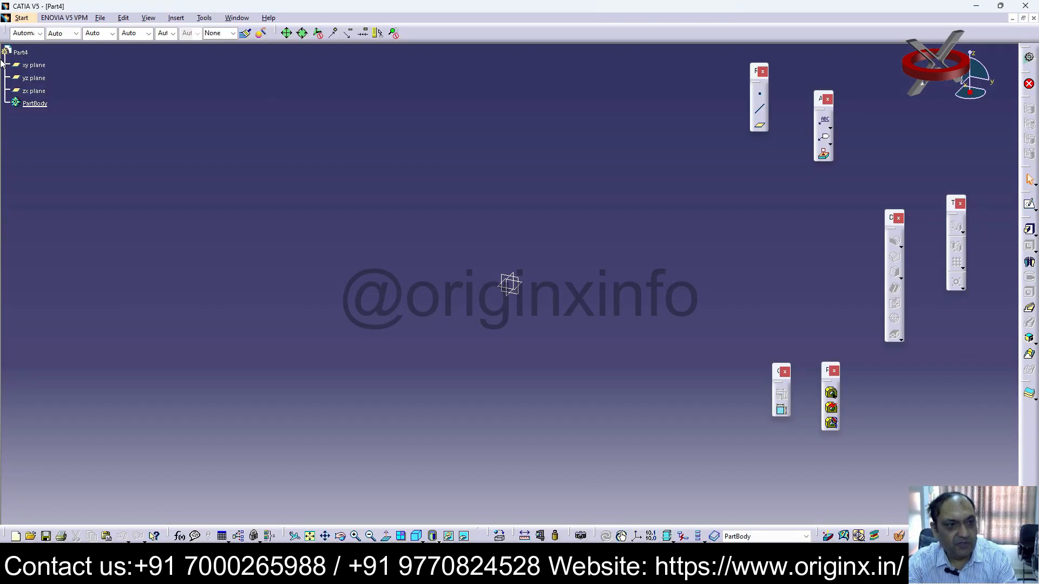
- Start a sketch on the xy plane and draw a rectangle about 160 by 60 mm around the origin
left_click(37, 65)
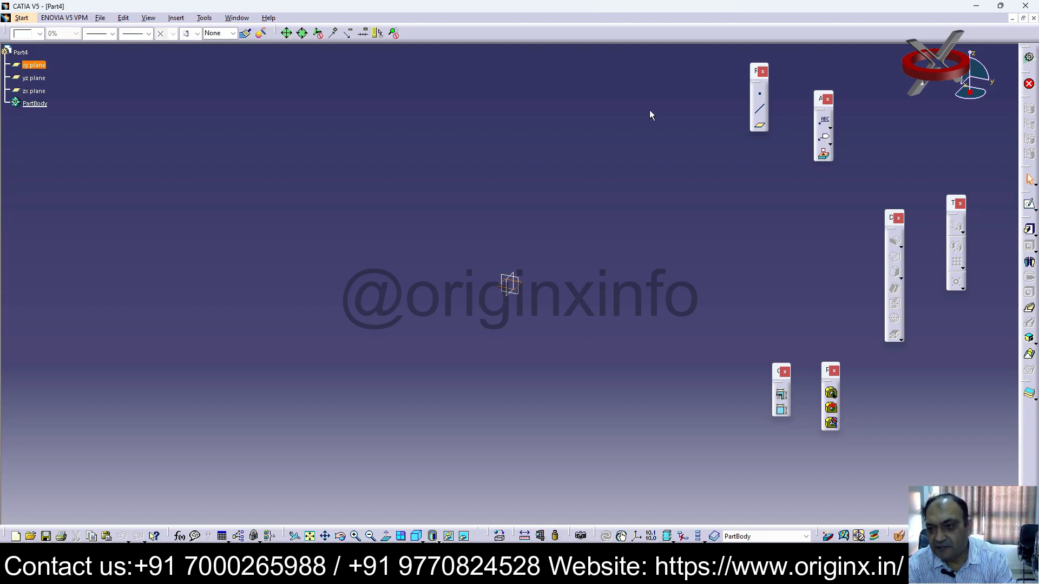
left_click(1029, 205)
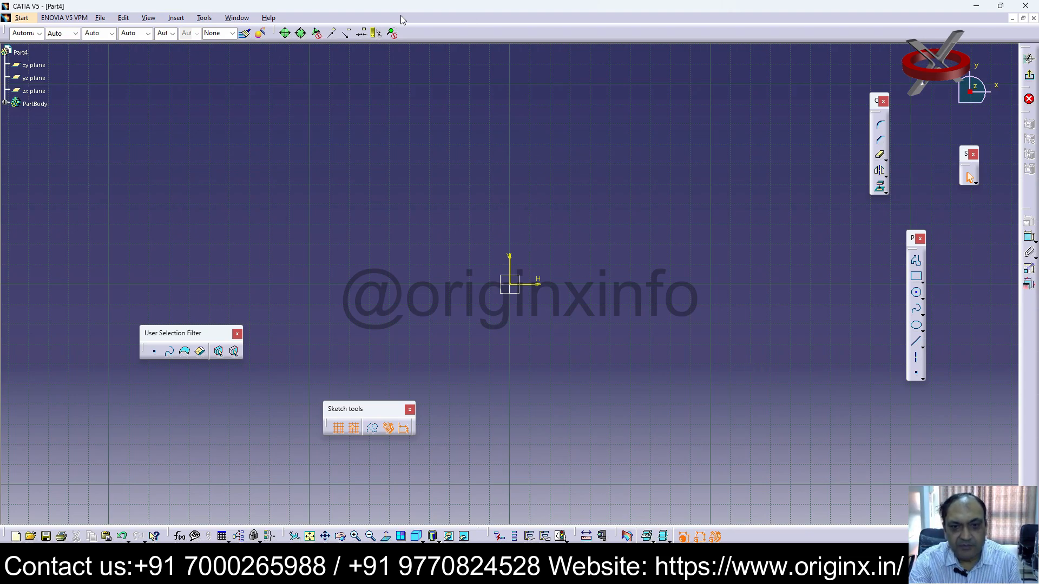
left_click(915, 278)
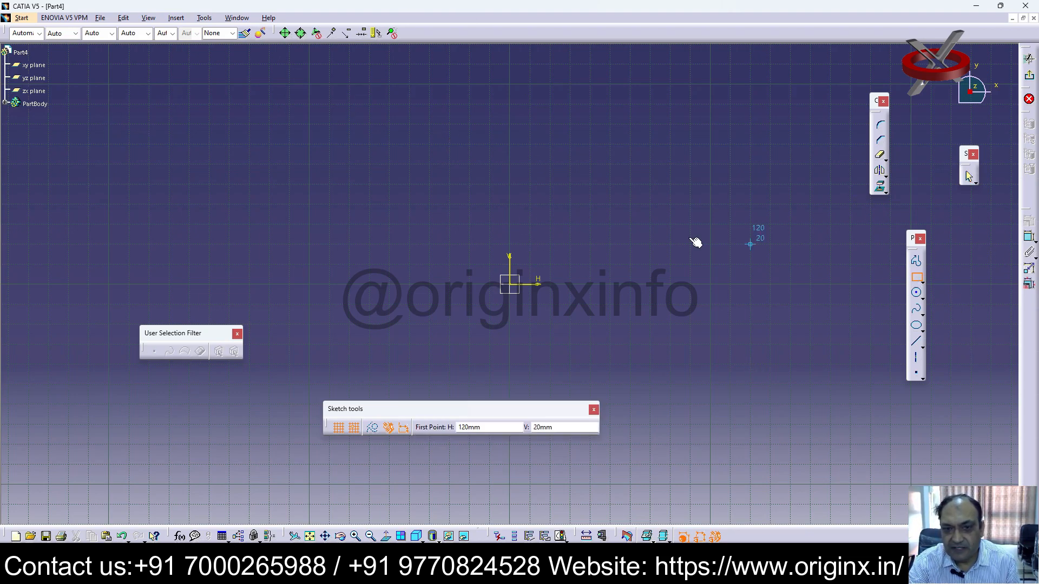
left_click(369, 224)
left_click(700, 349)
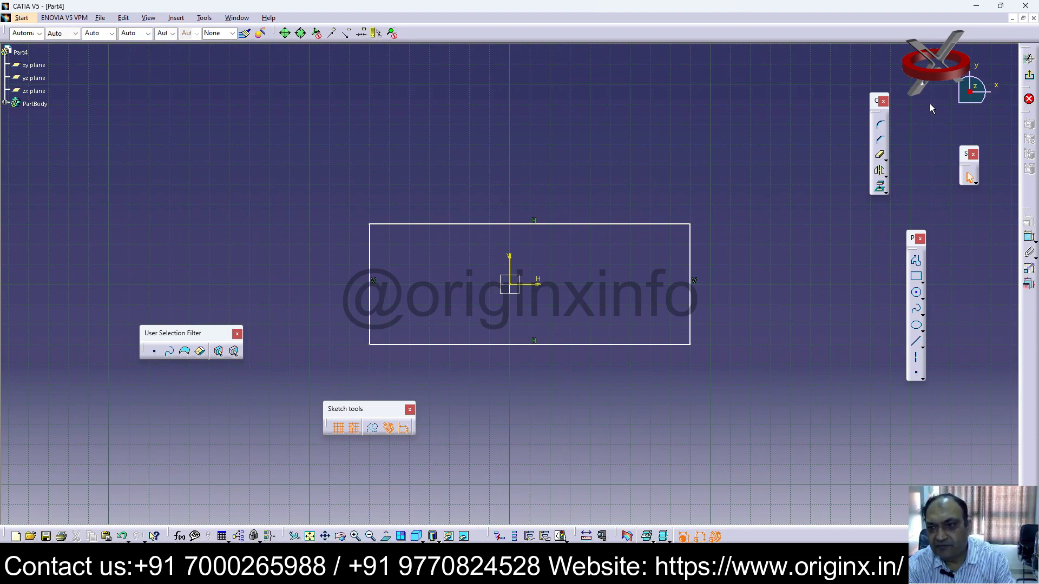
left_click(881, 126)
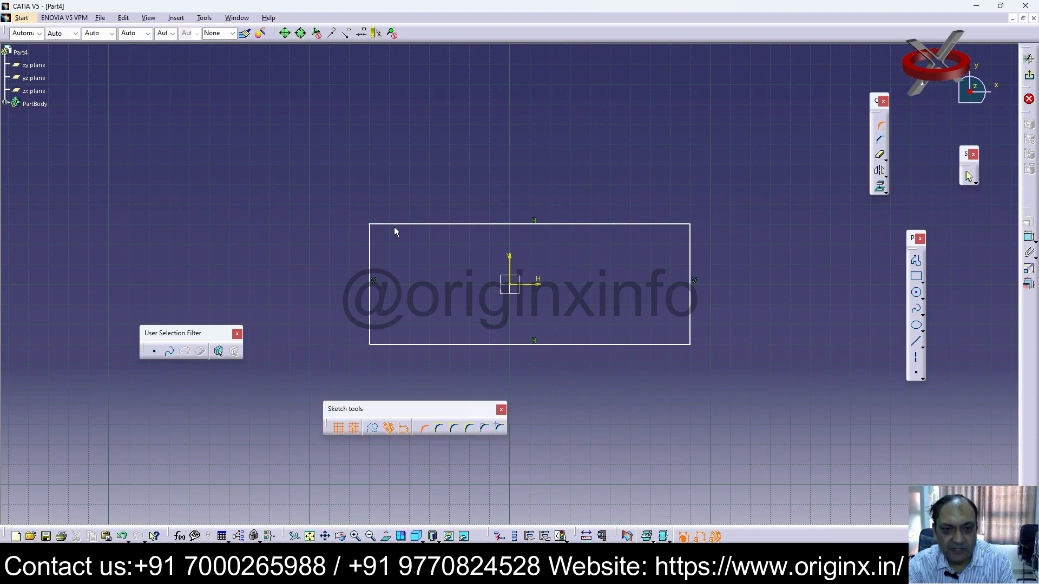
key("Escape")
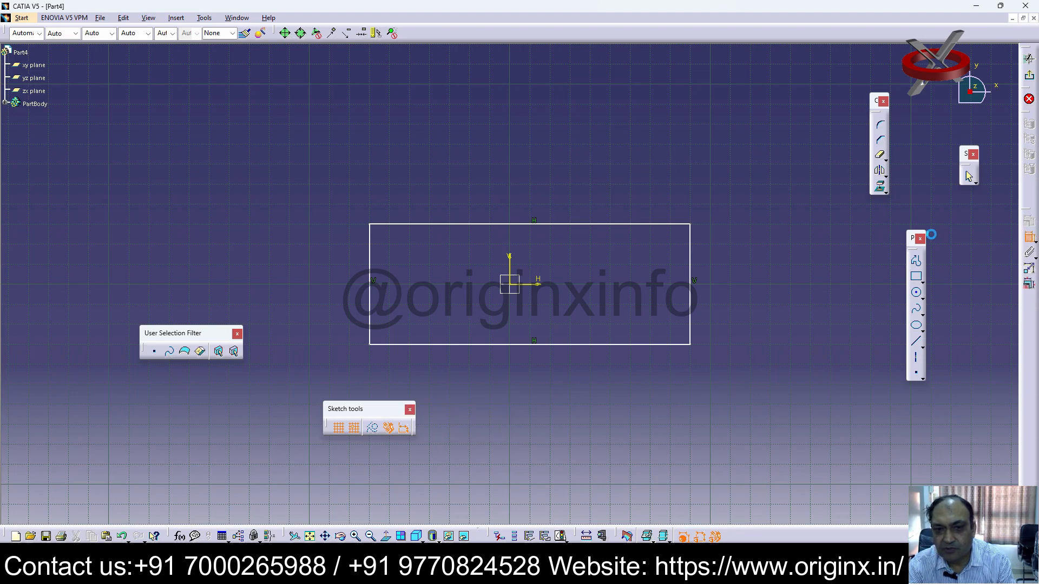
- Dimension the horizontal distance from the sketch's vertical axis to the rectangle's left edge
left_click(511, 265)
left_click(370, 250)
left_click(401, 203)
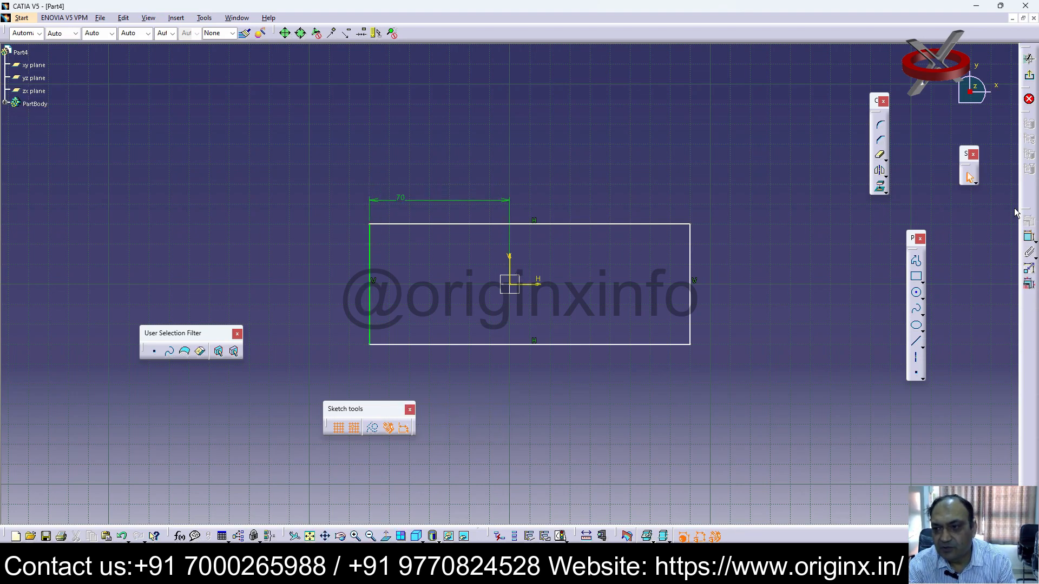
left_click(584, 224)
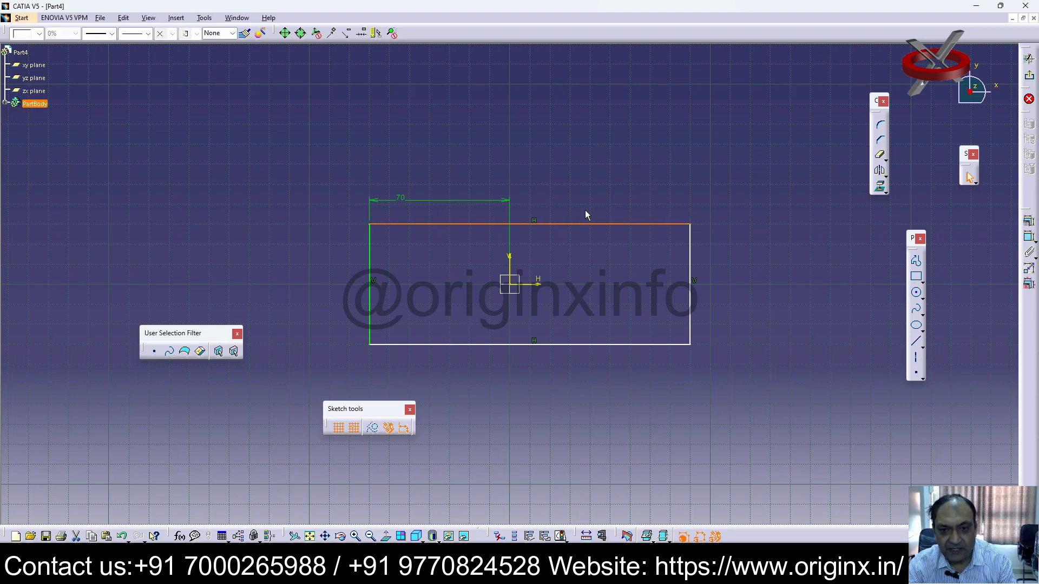
key("Escape")
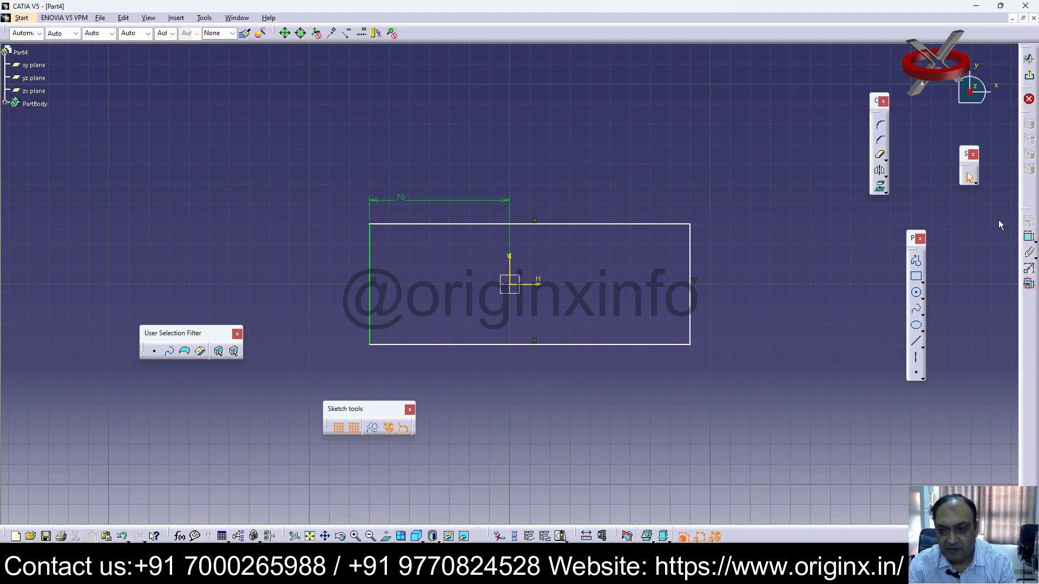
- Dimension the rectangle's overall length and set the left edge's distance from the vertical axis to 80 mm
left_click(589, 224)
left_click(1029, 236)
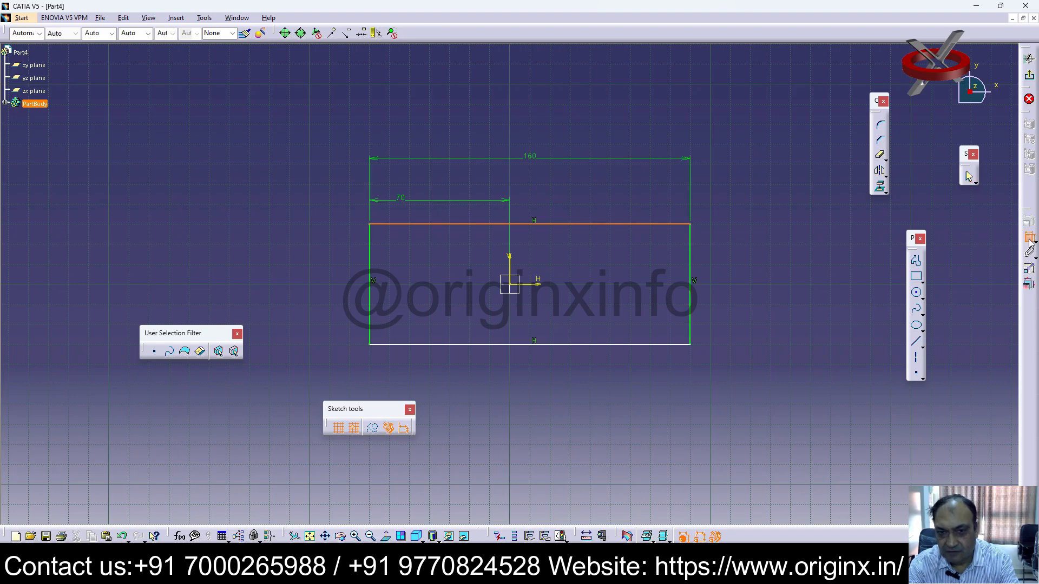
left_click(612, 213)
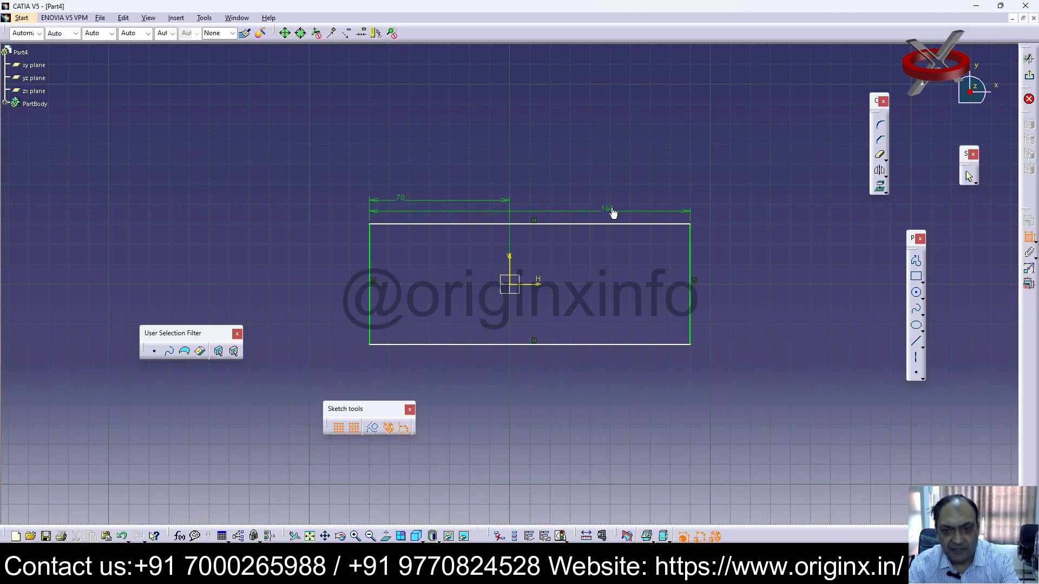
double_click(663, 212)
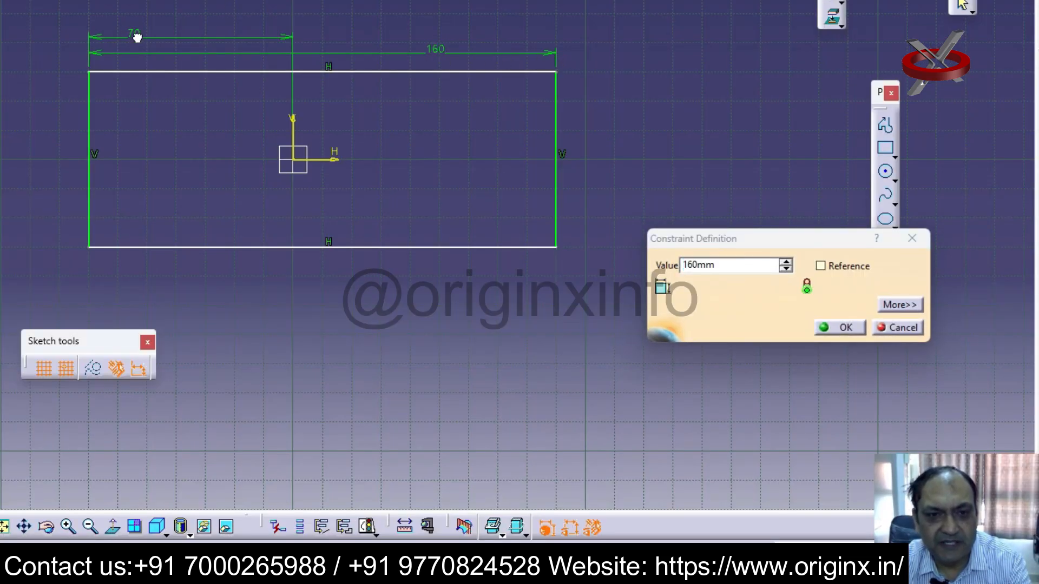
double_click(137, 37)
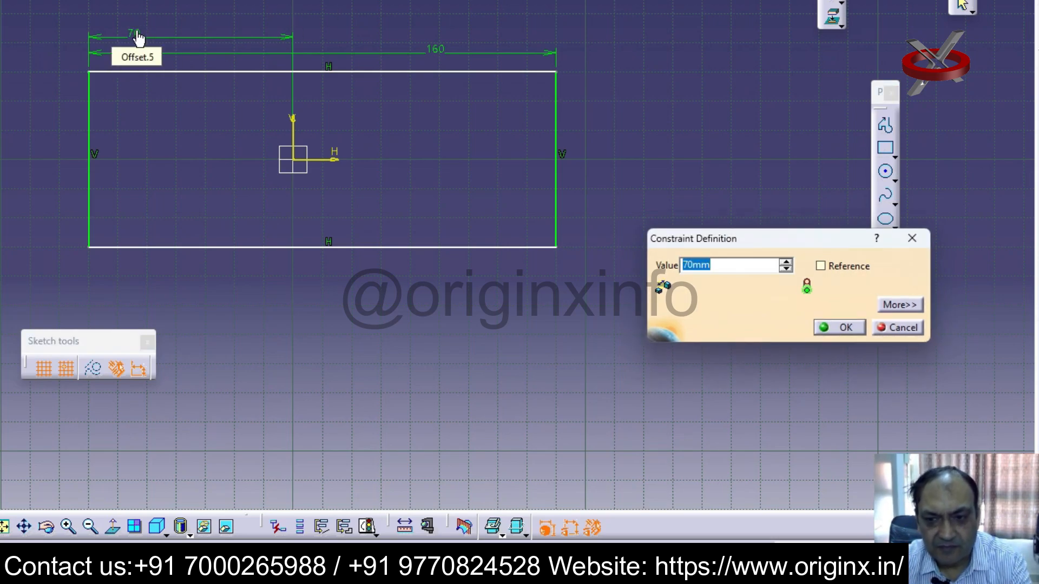
type("80")
key("Return")
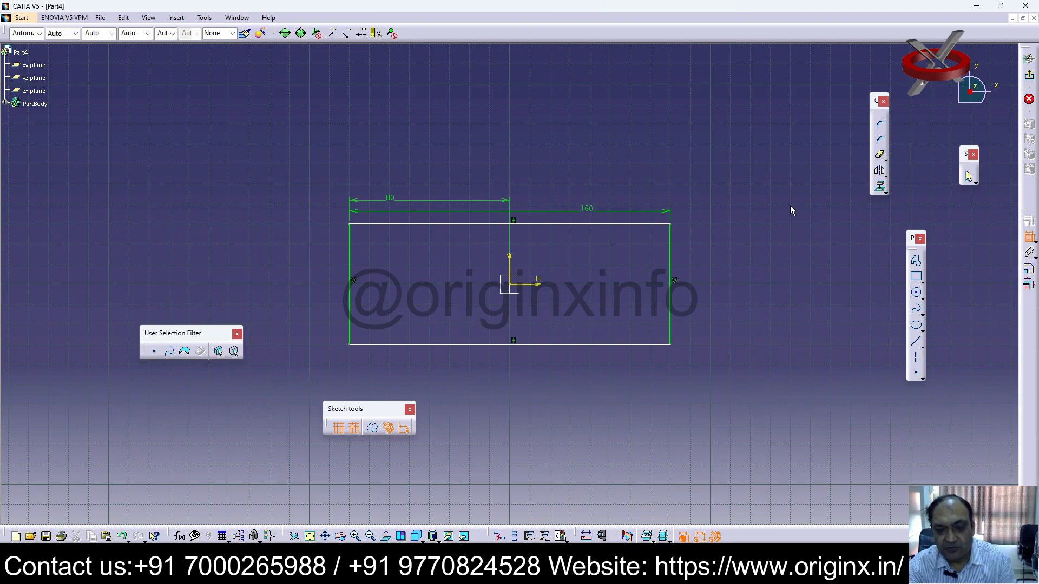
- Dimension the rectangle's height along its right edge
left_click(671, 264)
left_click(712, 277)
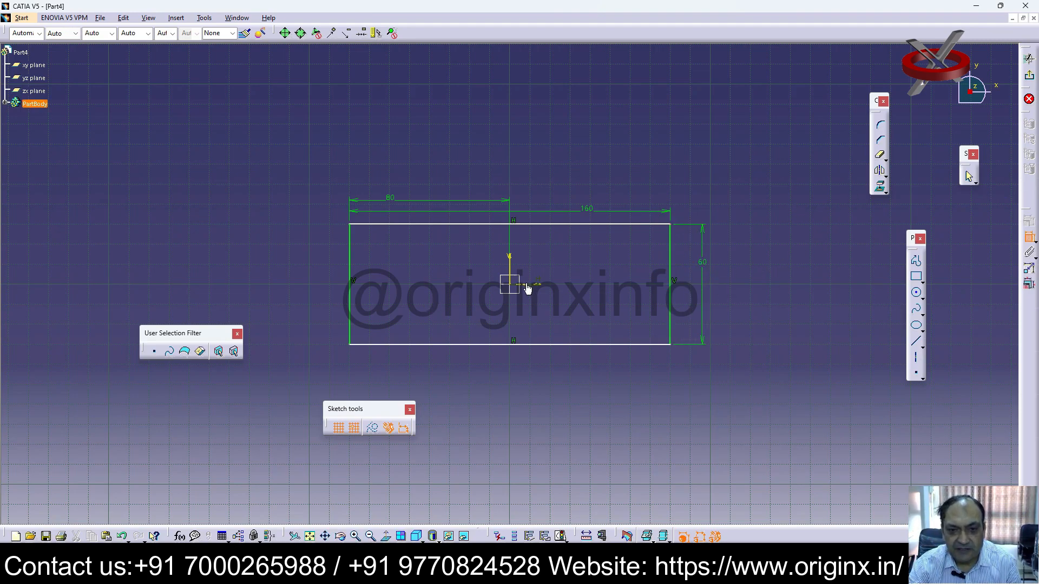
left_click(400, 224)
key("Escape")
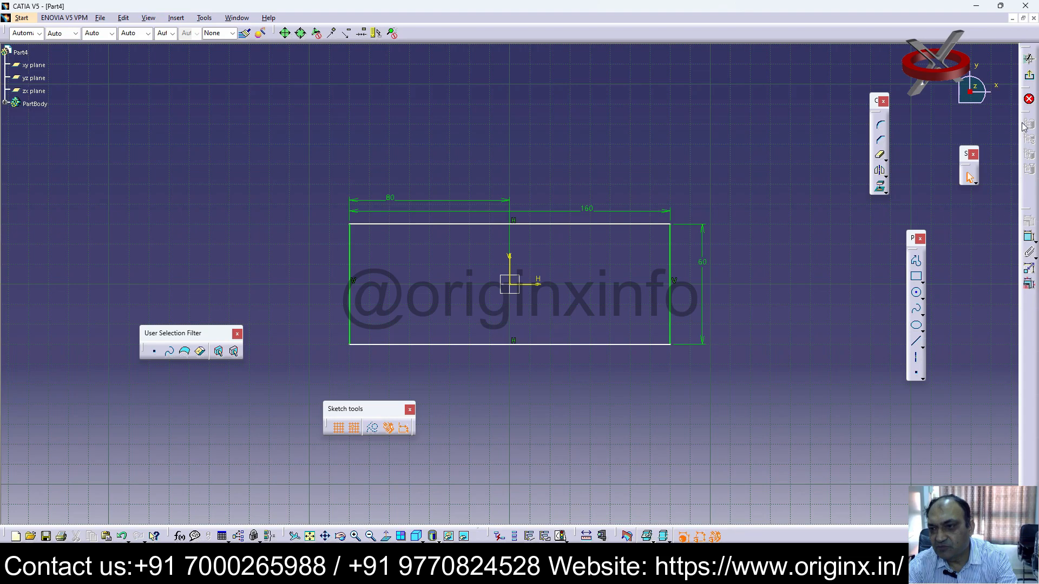
- Round the rectangle's upper-left corner, converting the edge length into a distance, and set the corner radius to 10 mm
left_click(881, 127)
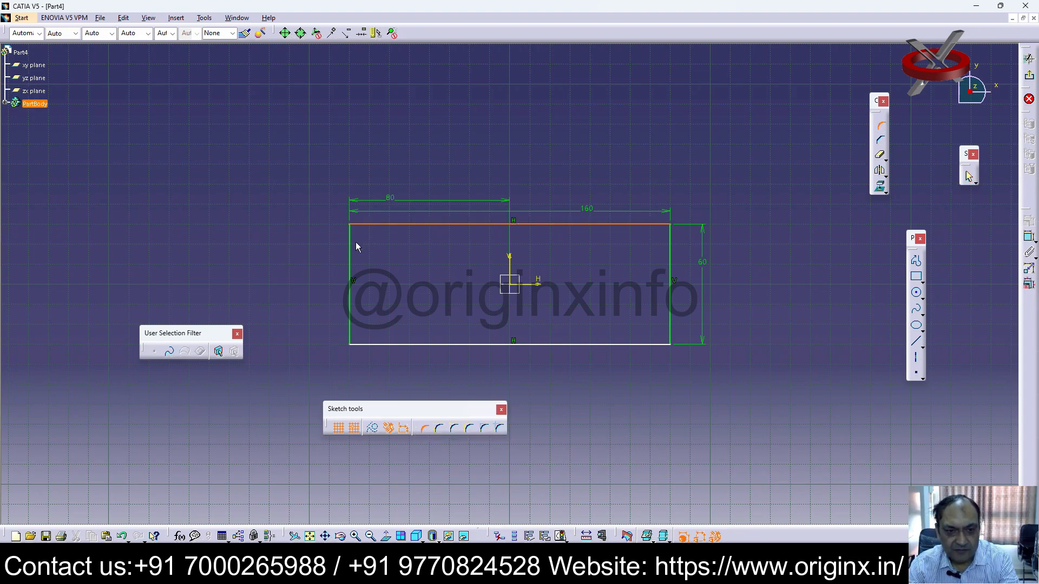
left_click(350, 249)
left_click(360, 234)
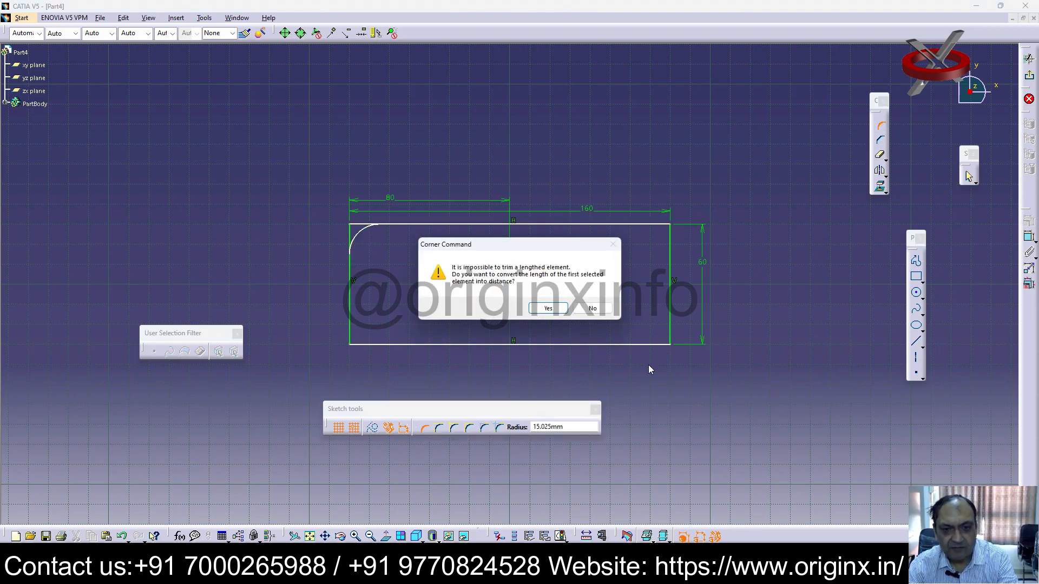
left_click(548, 308)
double_click(363, 236)
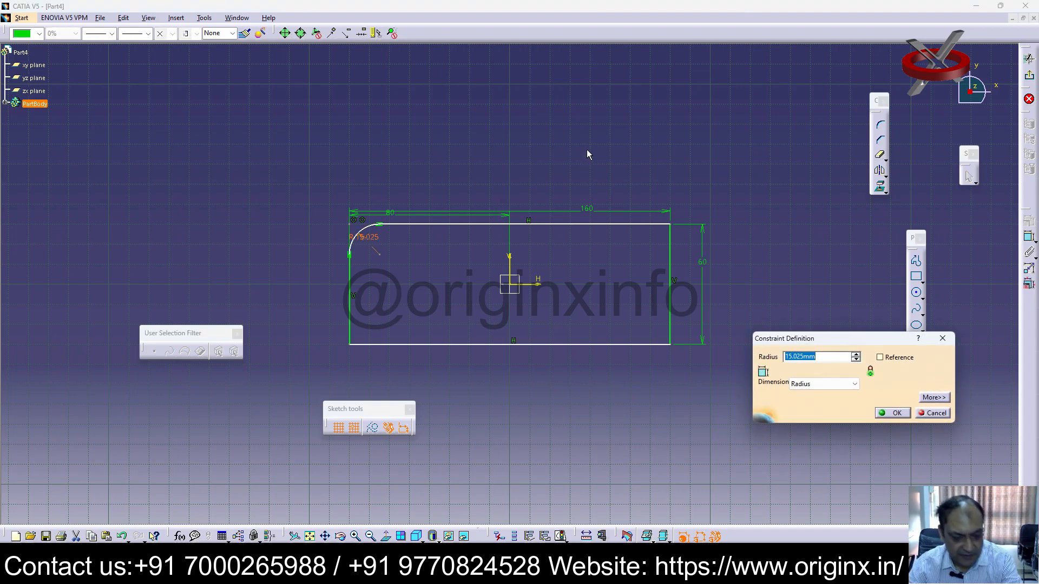
type("1")
key("Return")
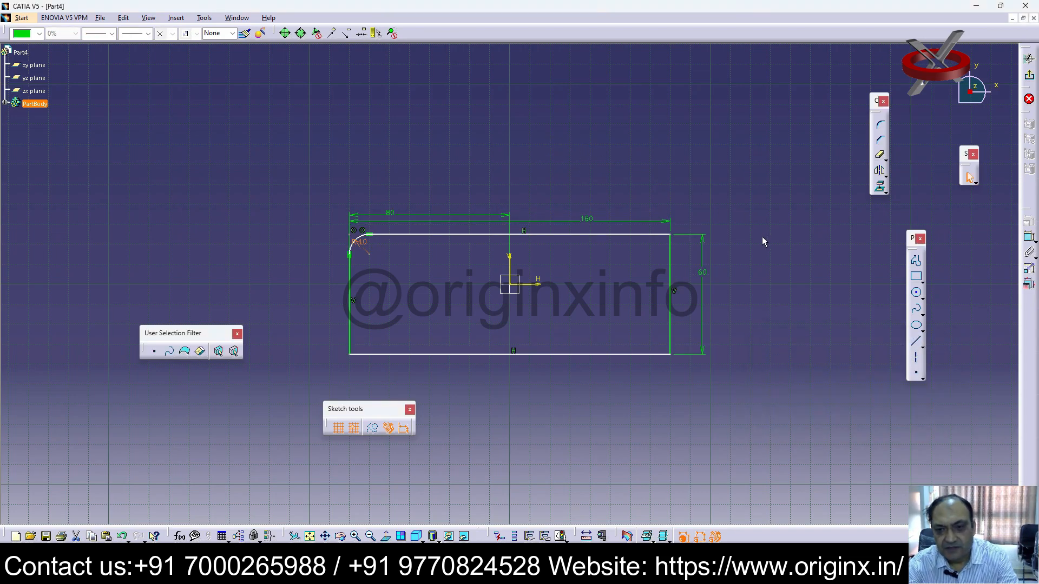
- Round the rectangle's upper-right corner with a 10 mm radius, converting the edge length into a distance
left_click(881, 126)
left_click(655, 235)
left_click(661, 244)
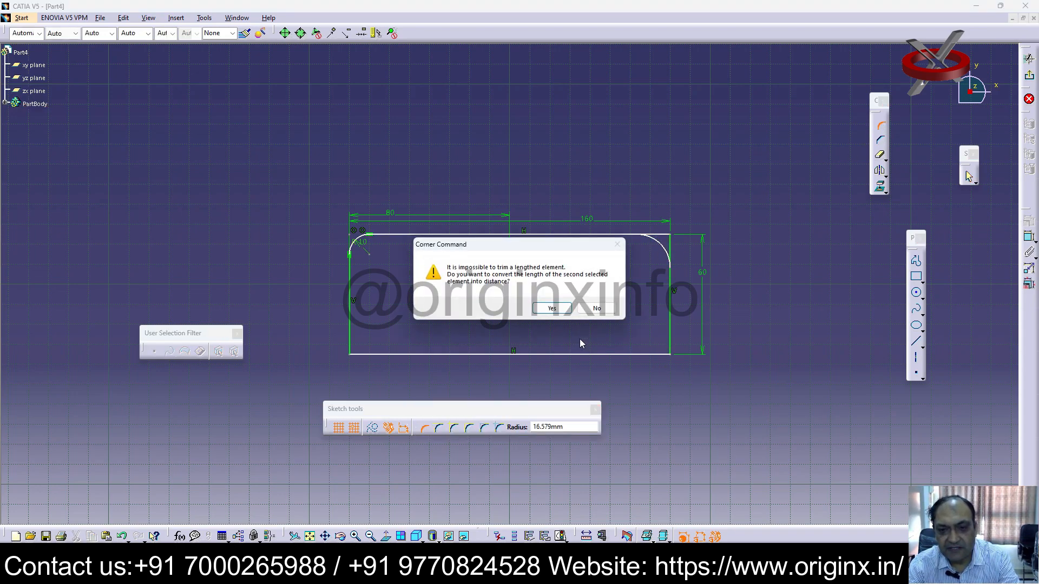
left_click(554, 304)
double_click(655, 249)
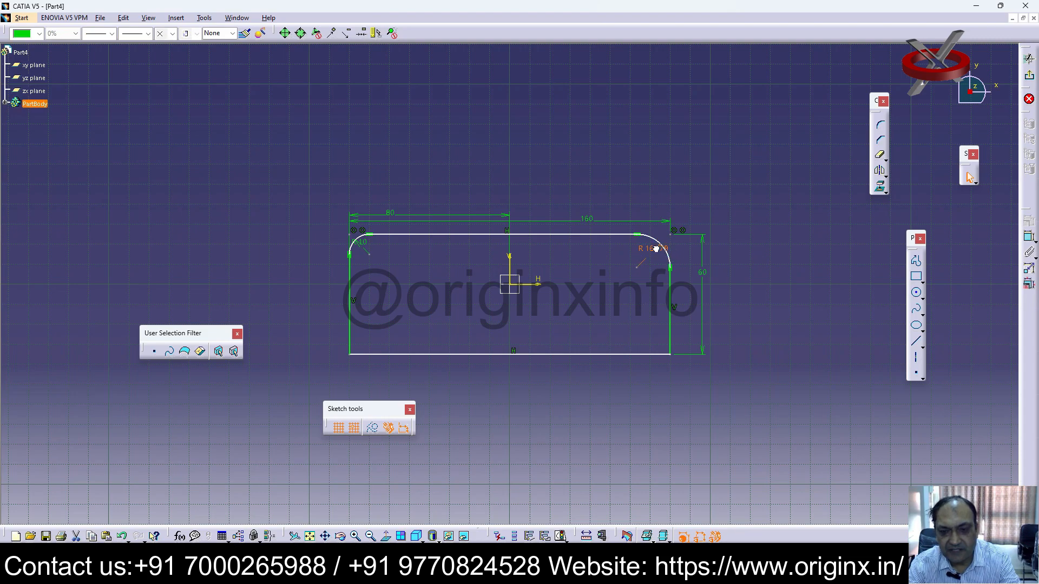
type("10")
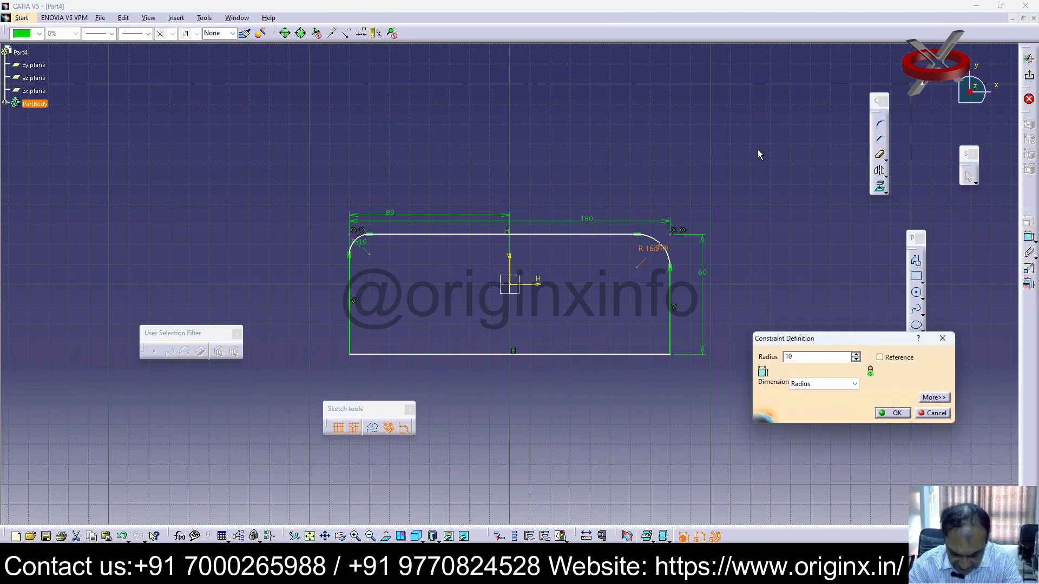
key("Return")
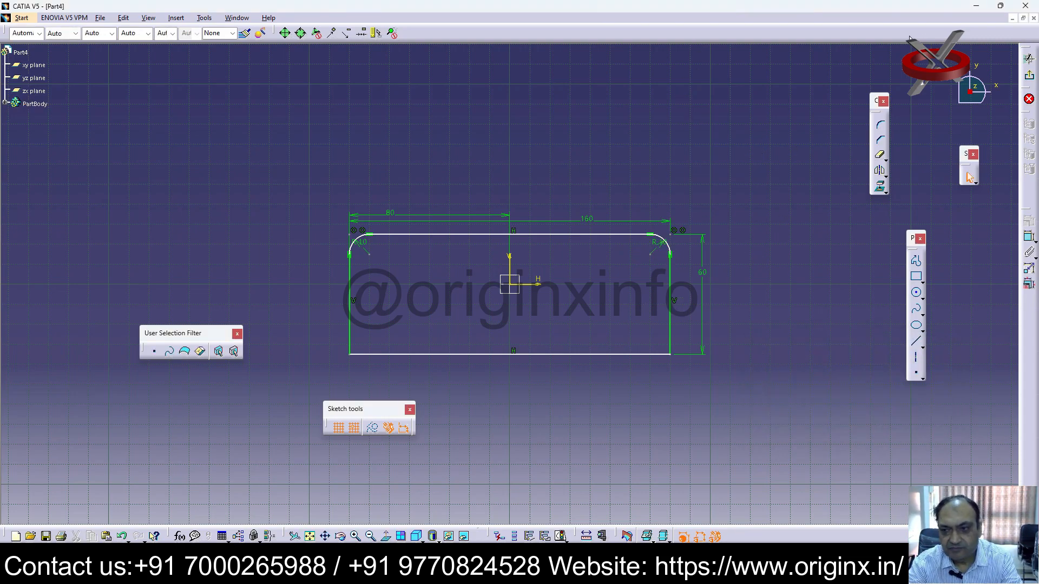
- Round the rectangle's lower-left corner with a radius of about 19 mm
left_click(351, 338)
left_click(880, 130)
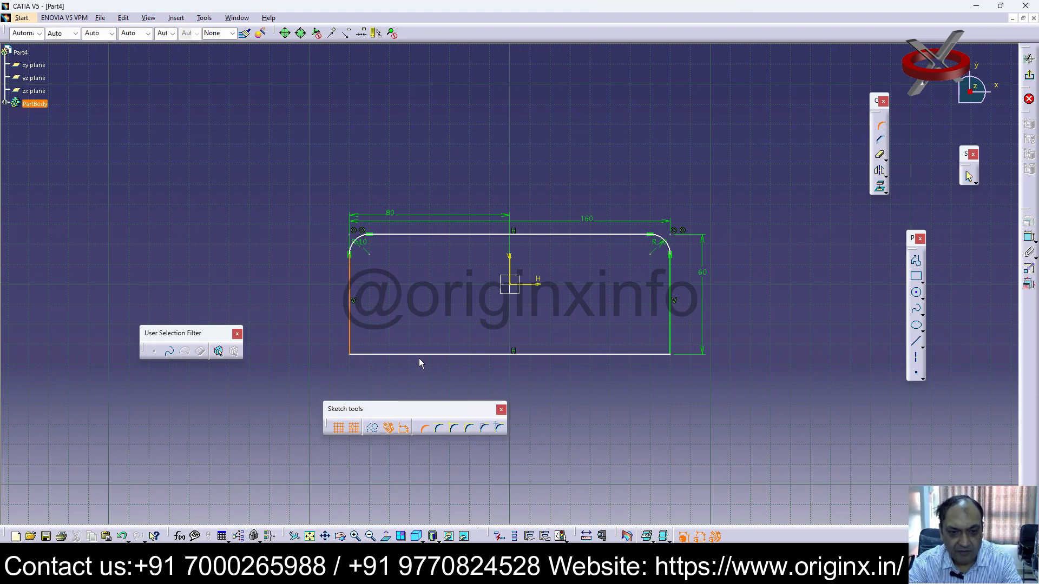
left_click(417, 355)
left_click(362, 344)
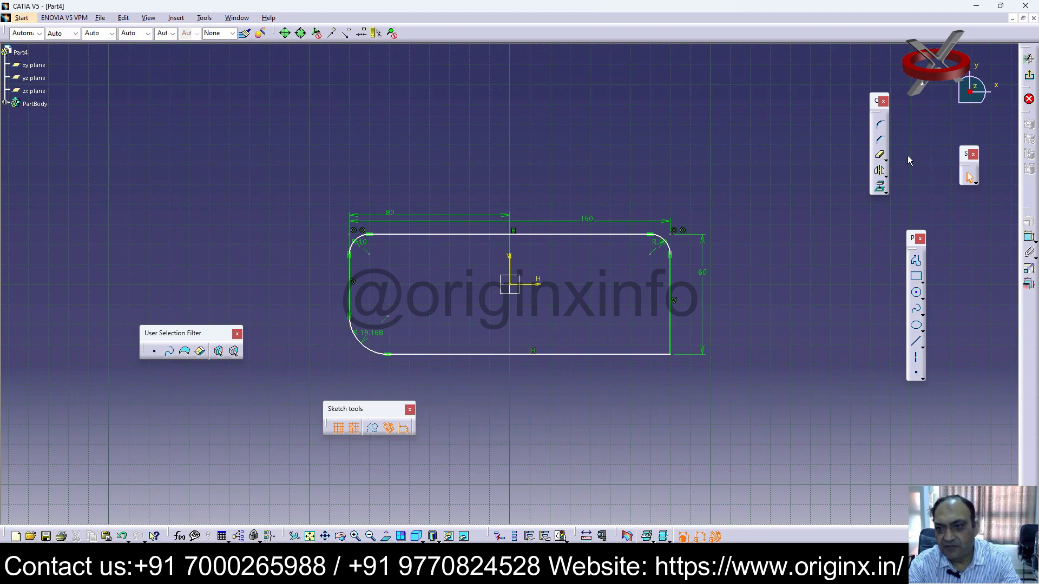
- Round the rectangle's lower-right corner and set its radius to 10 mm
left_click(881, 128)
left_click(637, 355)
left_click(671, 336)
left_click(660, 348)
double_click(653, 336)
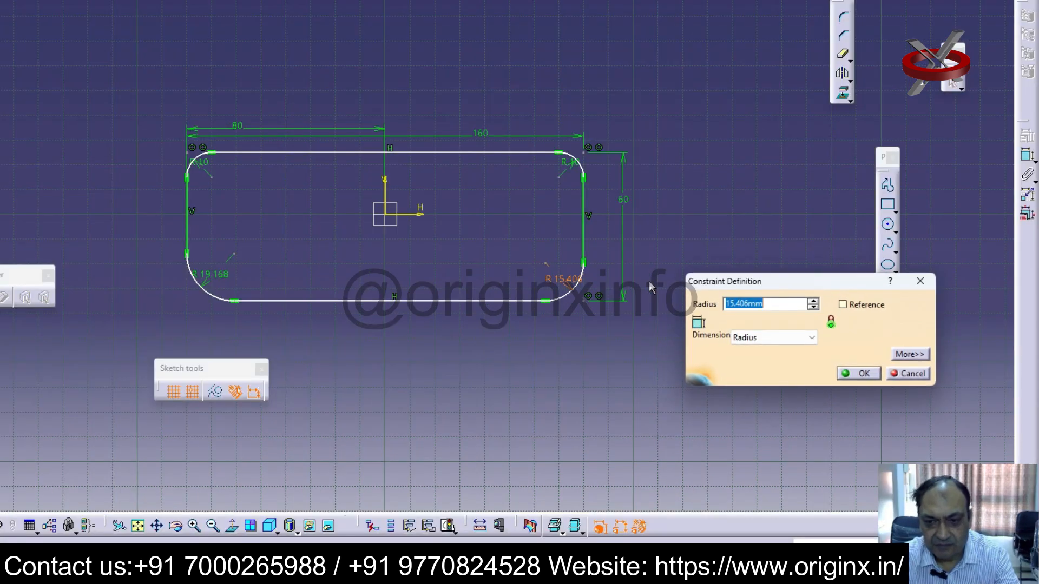
type("10")
key("Return")
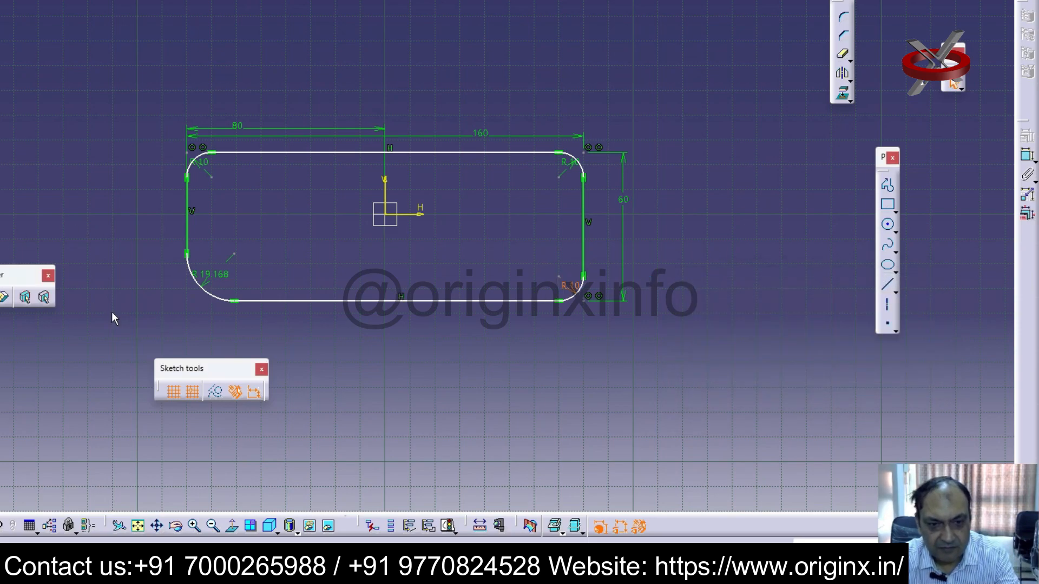
- Set the lower-left corner's radius to 10 mm
double_click(212, 276)
type("10")
key("Return")
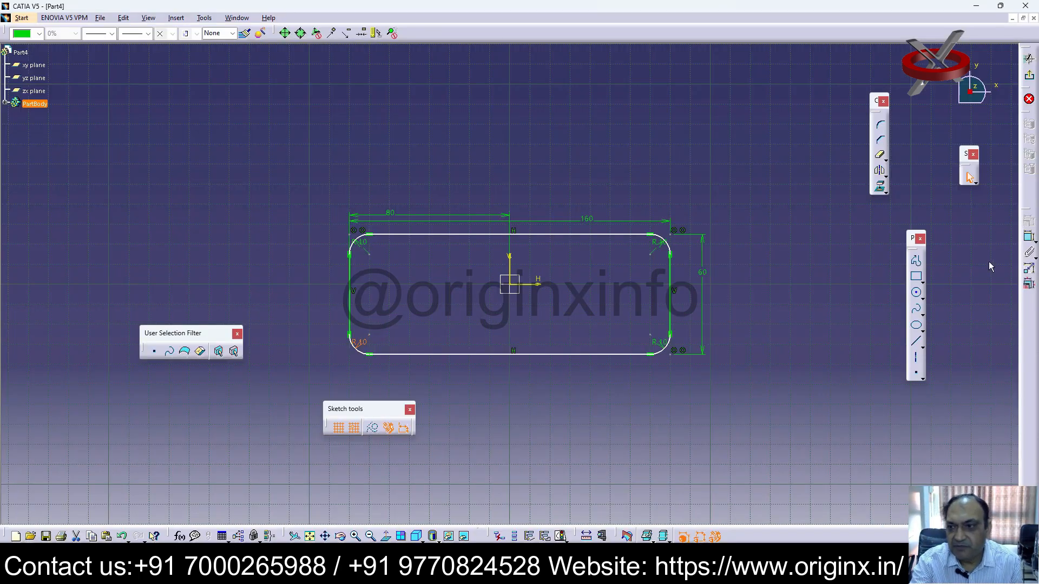
- Exit the sketch and pad the rounded rectangle to a length of 20 mm
left_click(1030, 79)
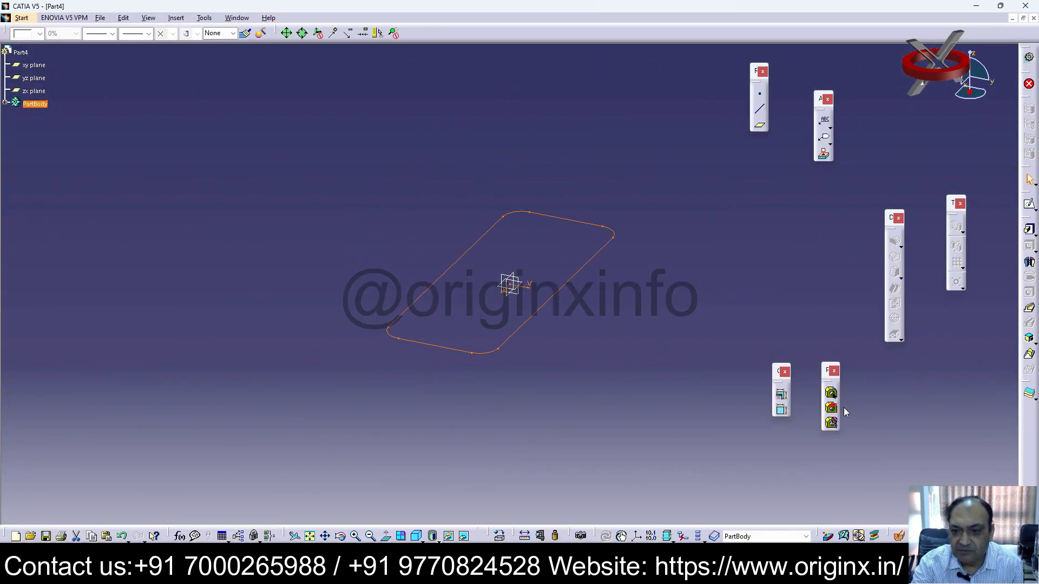
left_click(1030, 230)
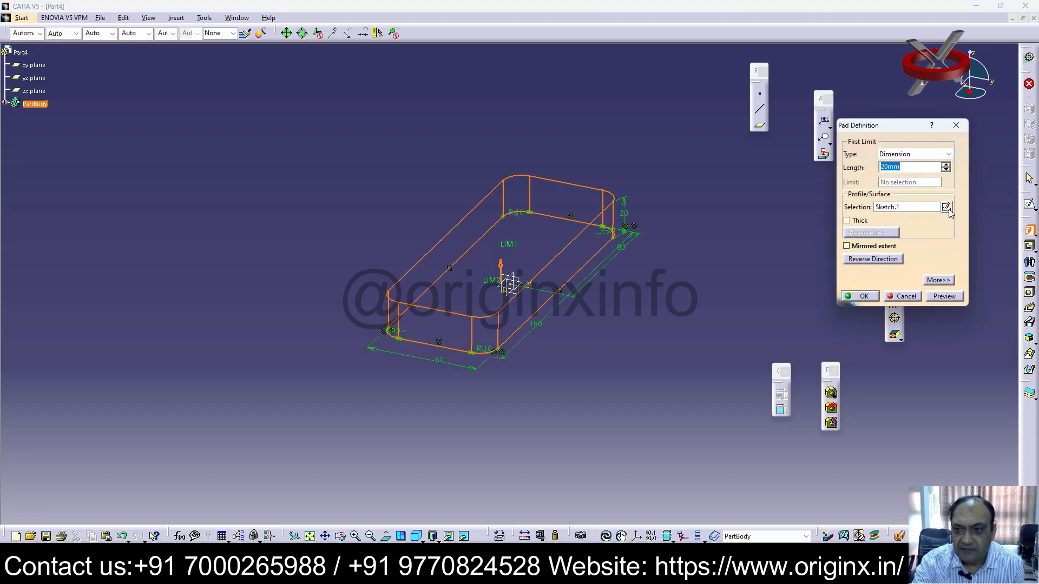
left_click(875, 296)
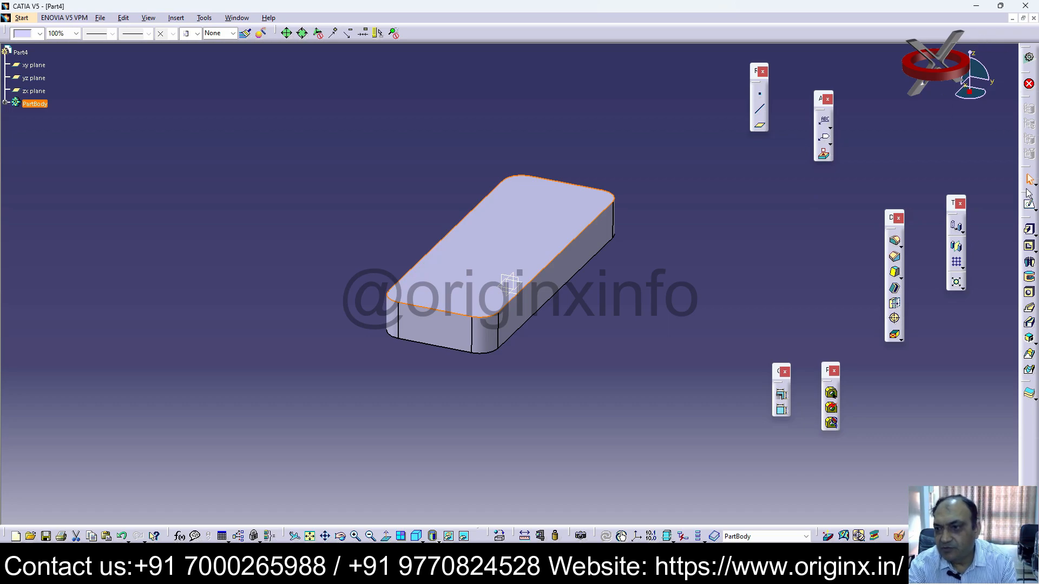
- Start a sketch on the plate's top face and draw a circle centred on the vertical axis just below the origin
left_click(1030, 206)
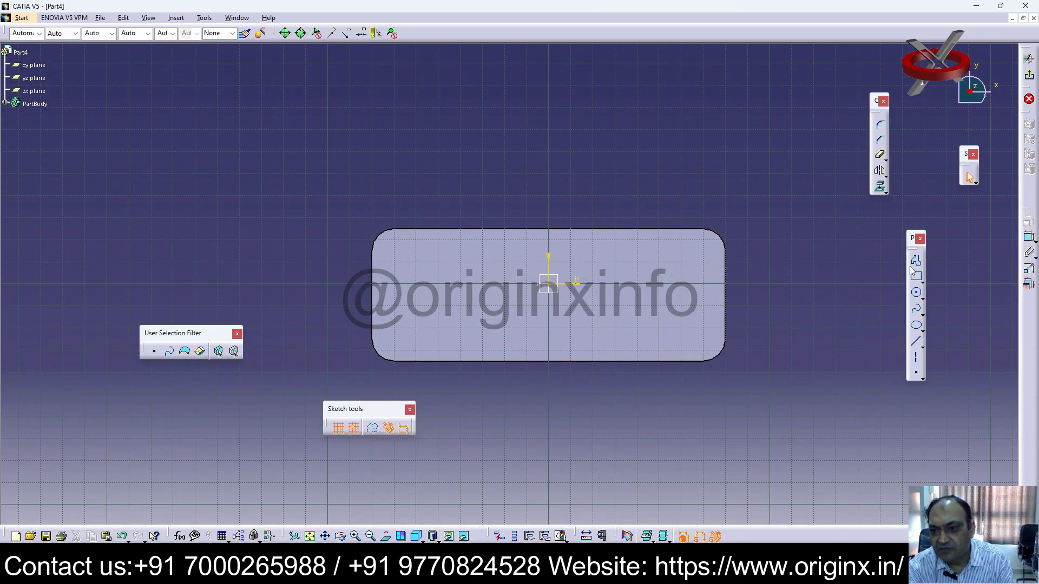
left_click(918, 296)
left_click(549, 306)
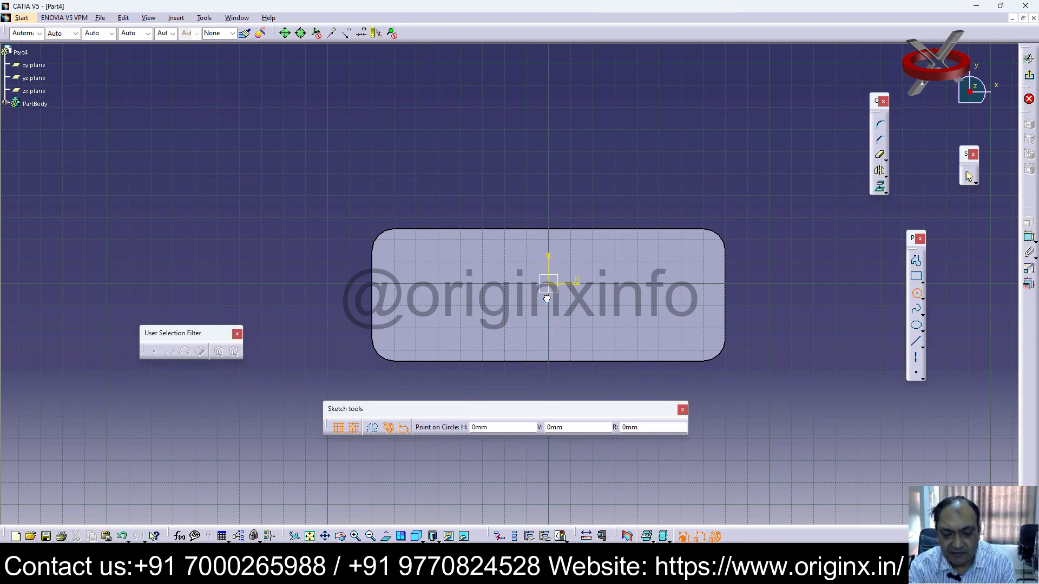
left_click(590, 312)
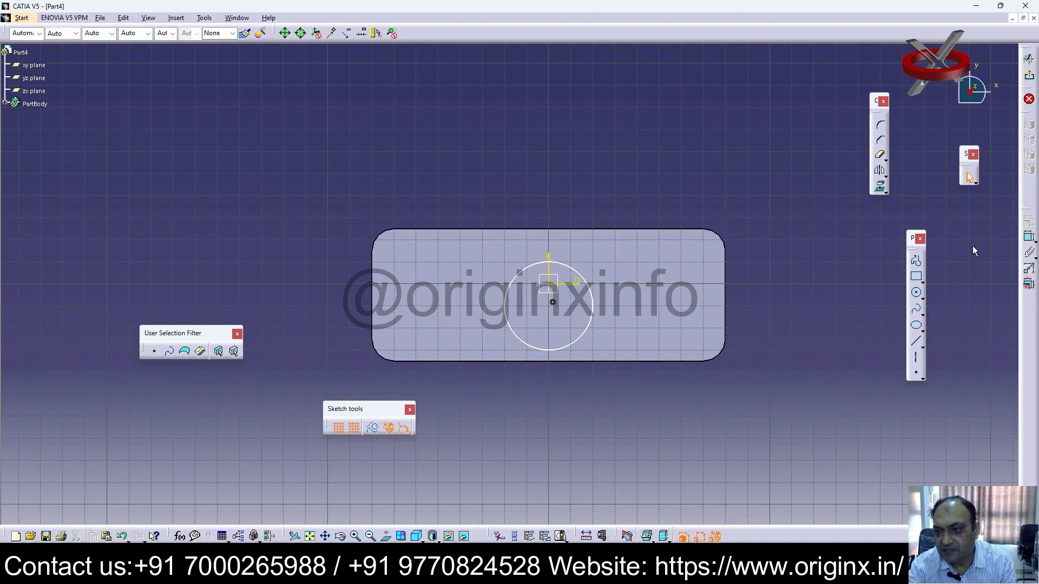
- Draw a smaller circle concentric with the existing circle on the plate's top face
left_click(916, 293)
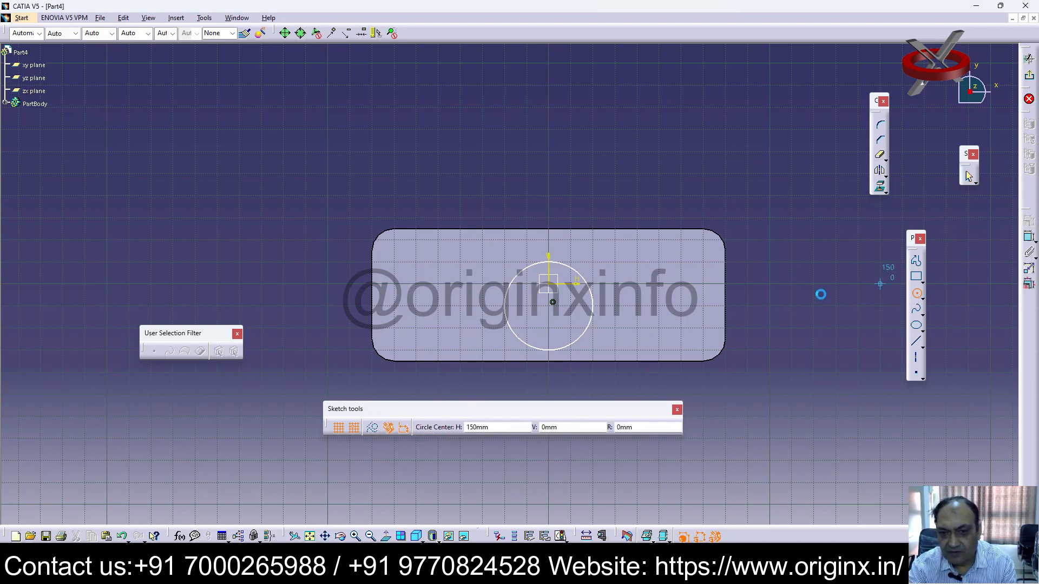
left_click(548, 306)
left_click(567, 321)
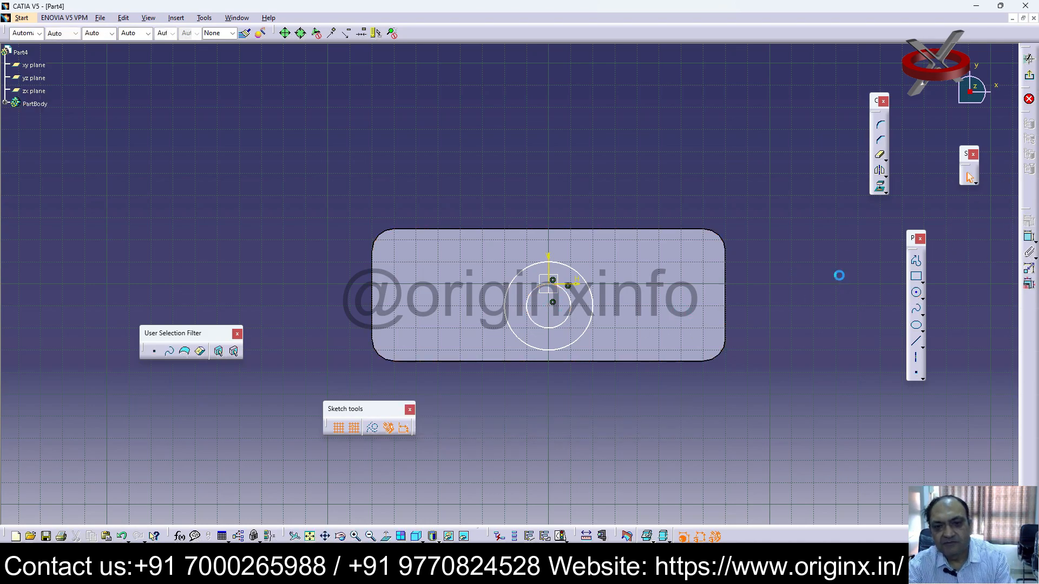
left_click(1028, 237)
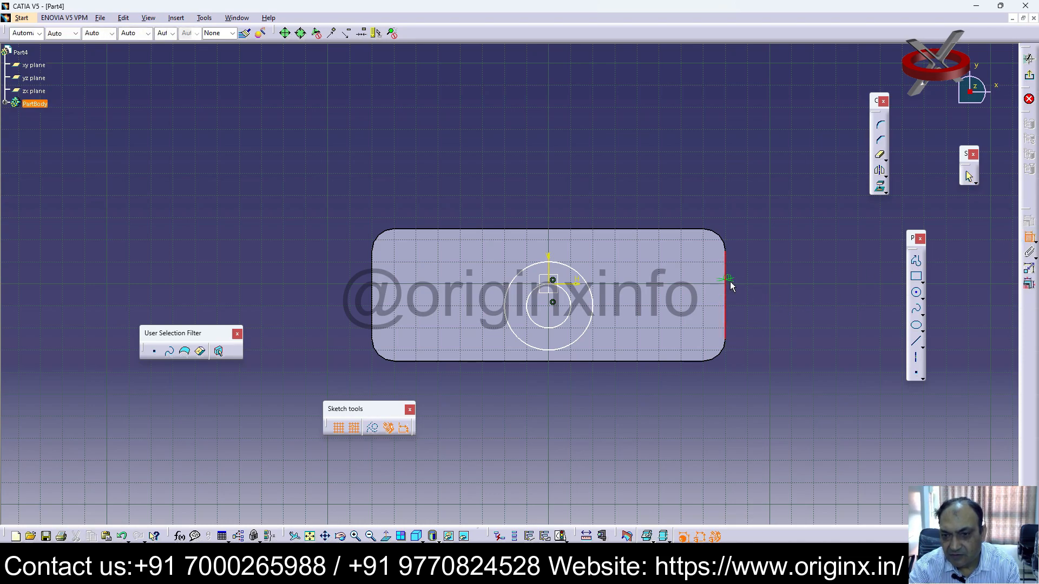
key("super")
key("Escape")
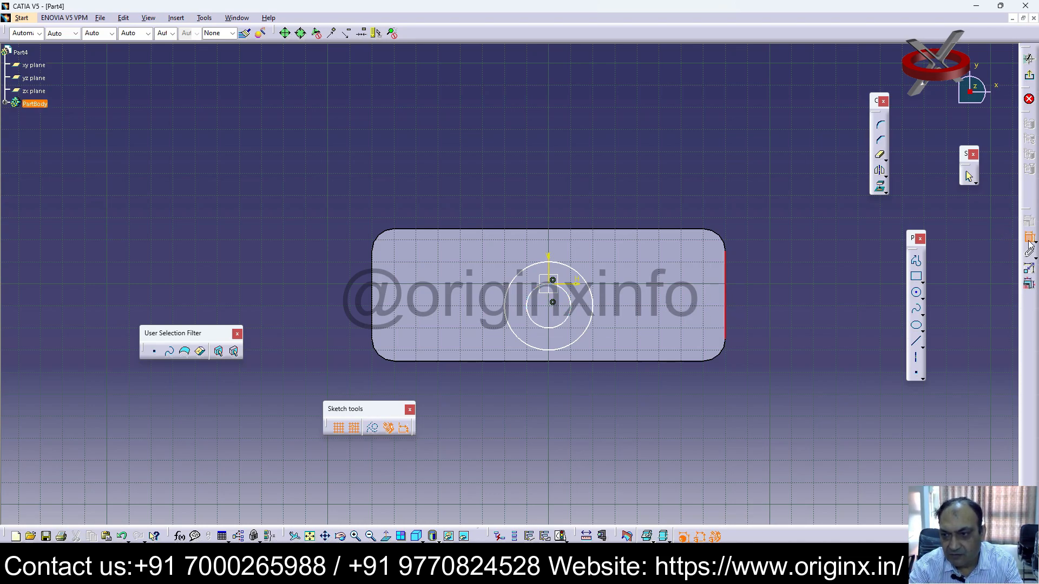
left_click(725, 301)
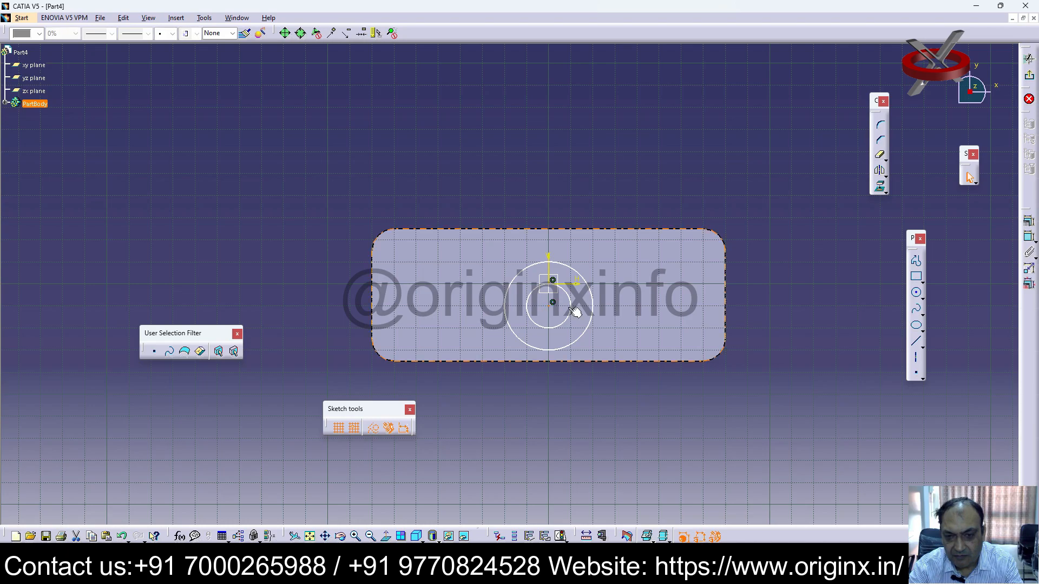
left_click(884, 375)
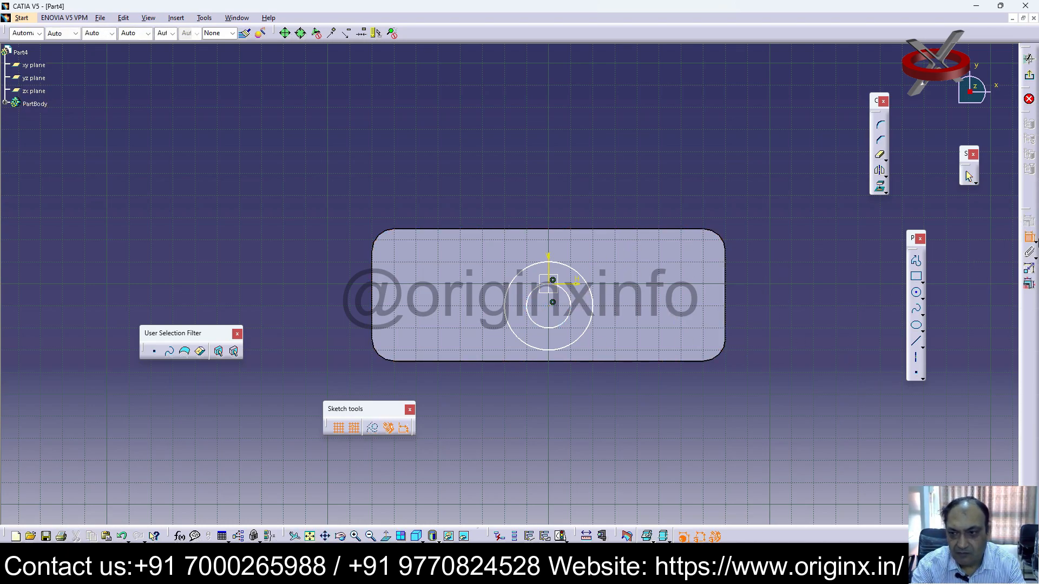
- Dimension the diameter of the larger circle
left_click(1029, 238)
left_click(570, 269)
left_click(610, 242)
left_click(1028, 237)
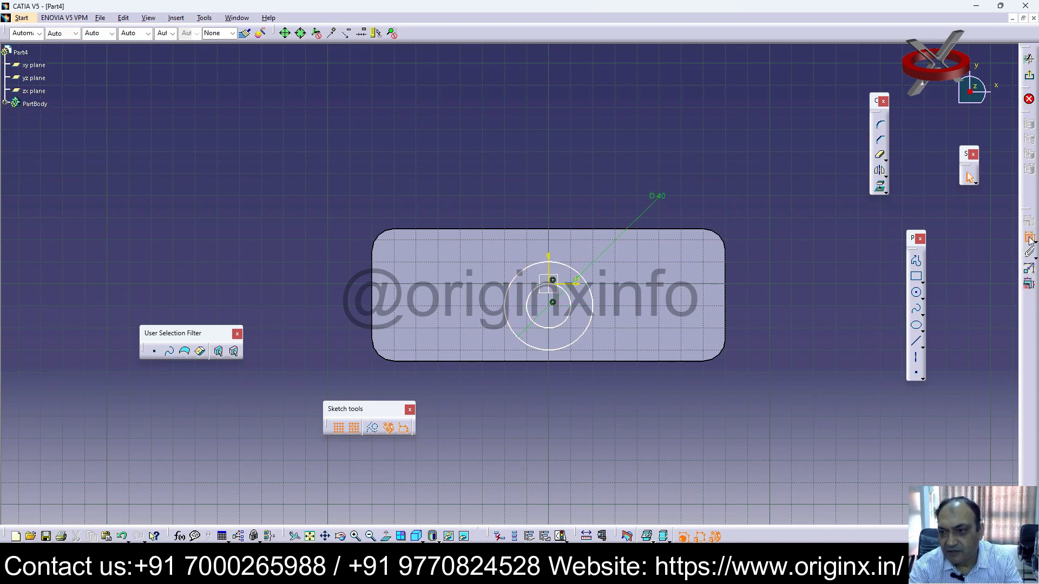
left_click(571, 306)
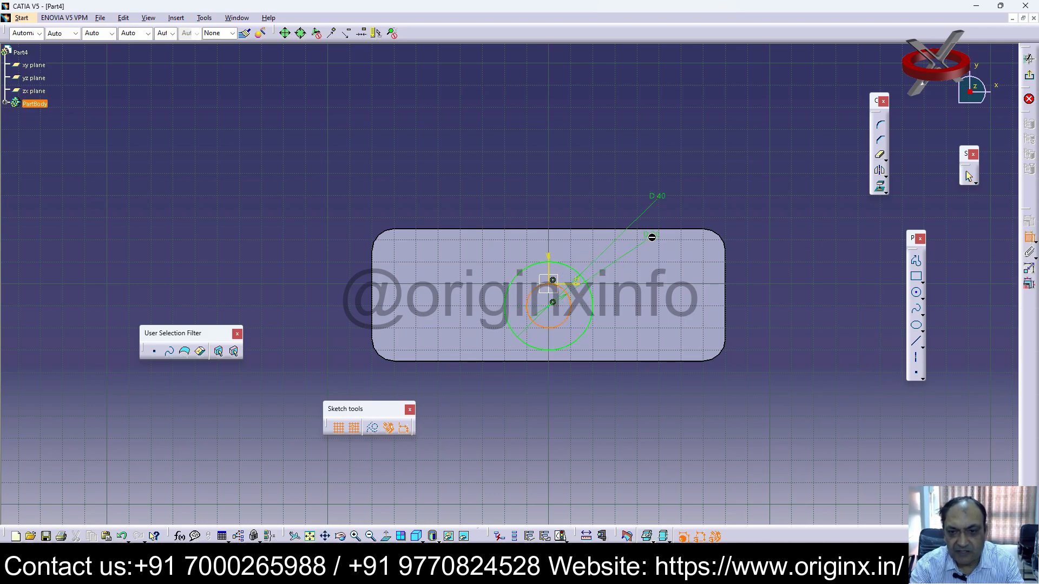
key("Escape")
key("super")
key("Escape")
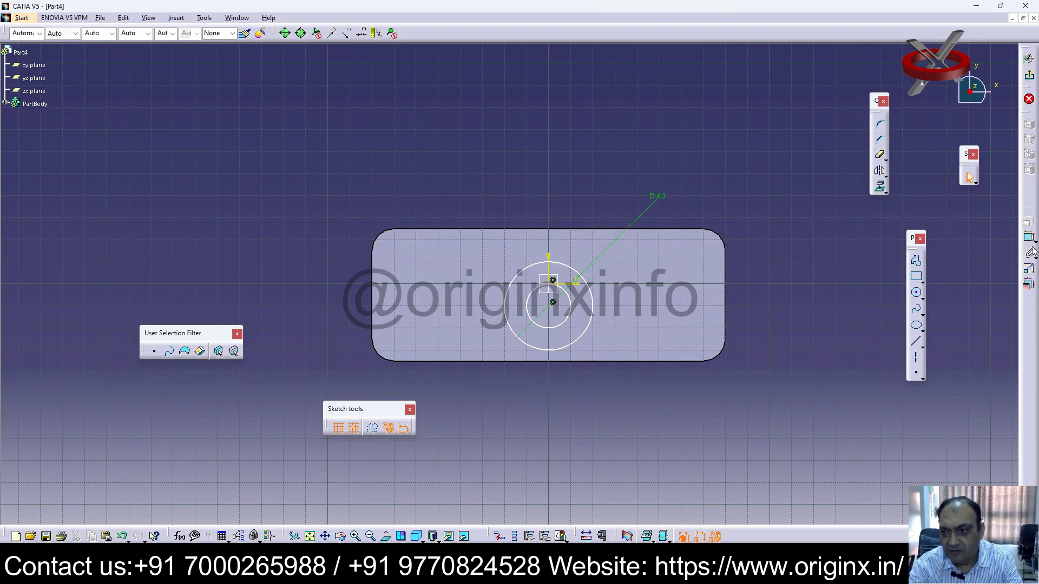
- Dimension the larger circle's centre from the horizontal axis and set the distance to 0
left_click(575, 284)
left_click(797, 306)
double_click(797, 302)
type("0")
key("Return")
left_click(804, 368)
left_click(910, 275)
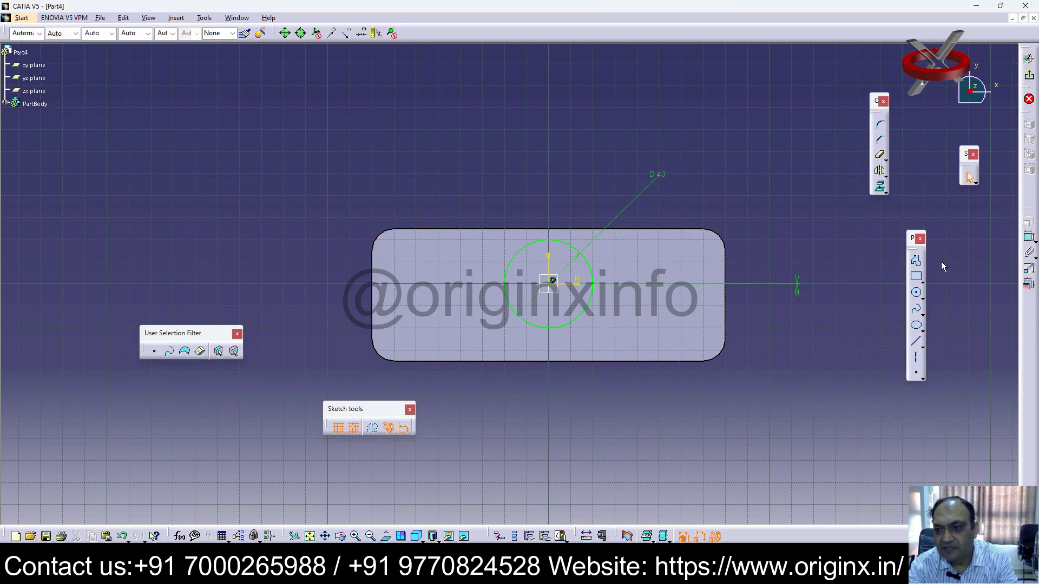
- Draw a small circle centred on the origin inside the 40 mm circle and try to dimension it
left_click(917, 294)
left_click(549, 282)
left_click(562, 314)
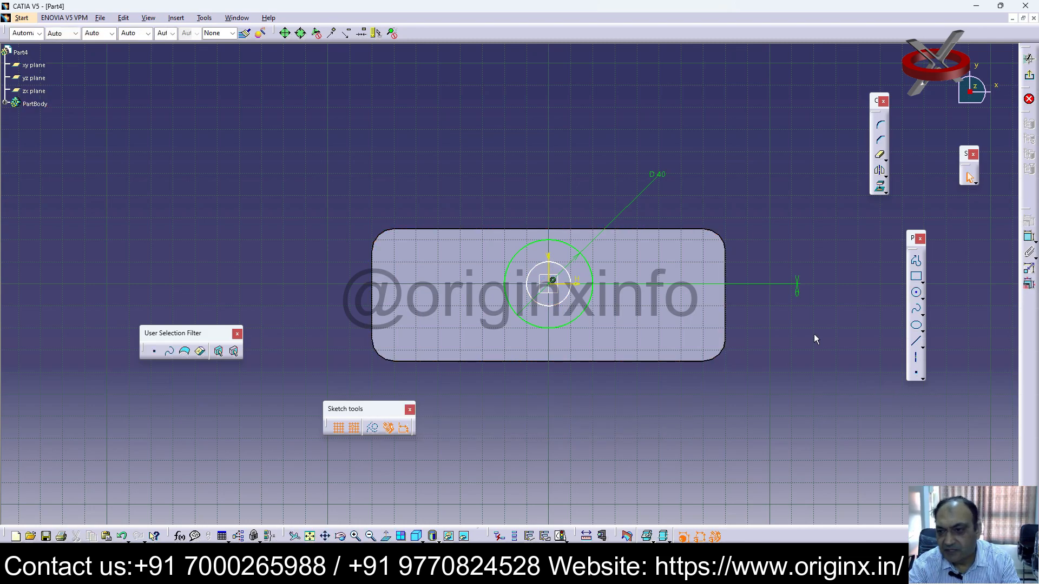
left_click(1028, 236)
left_click(551, 262)
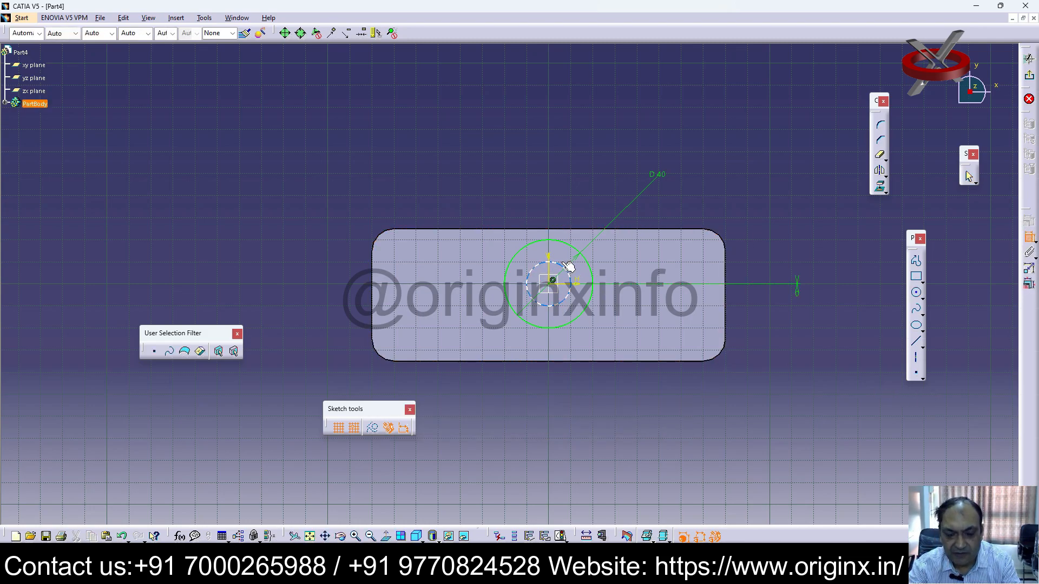
key("Escape")
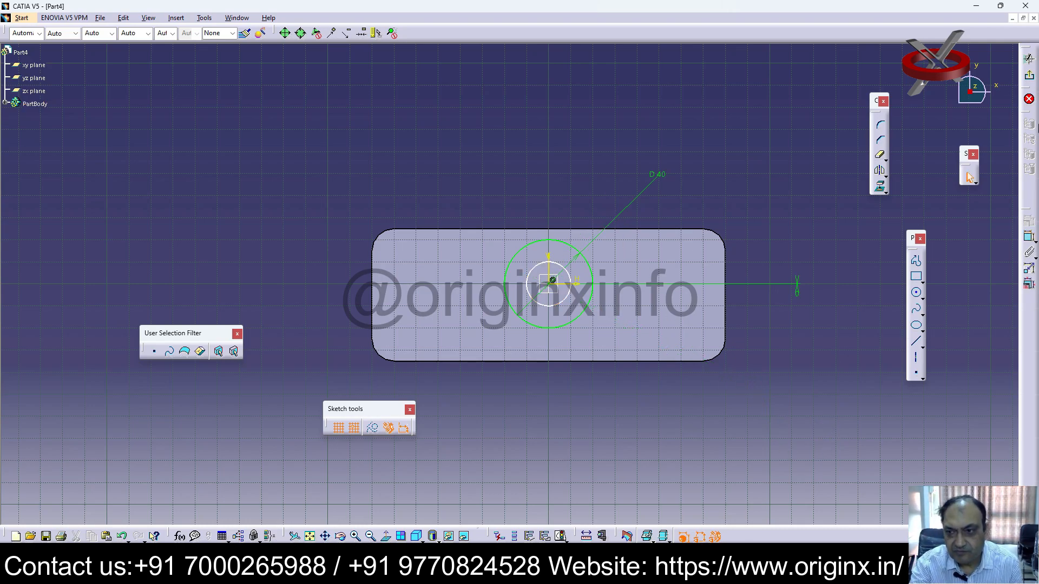
- Draw a circle of about 14 mm radius centred on the origin and delete the smaller circle inside it
left_click(917, 294)
left_click(551, 280)
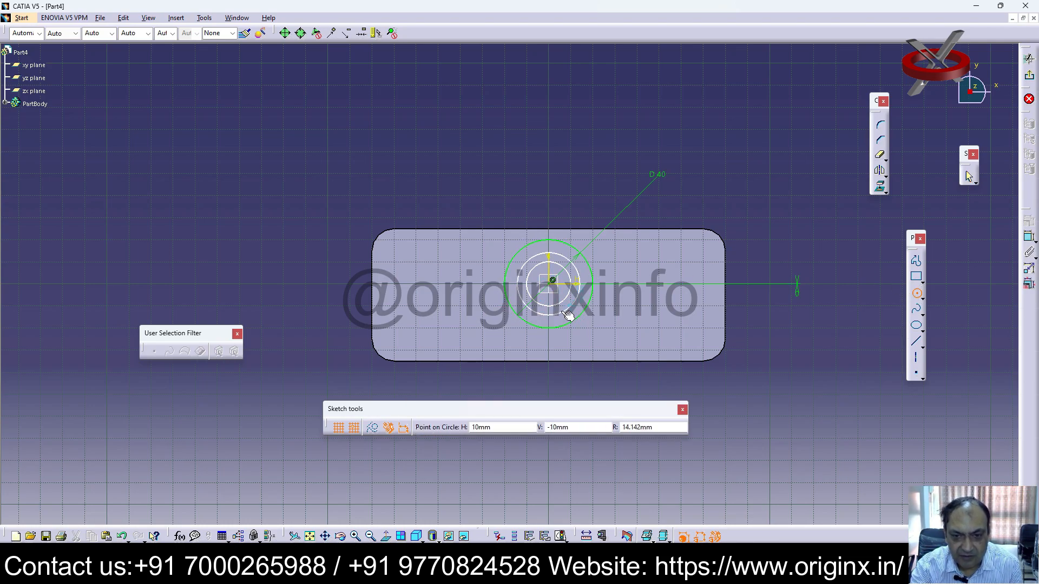
left_click(562, 310)
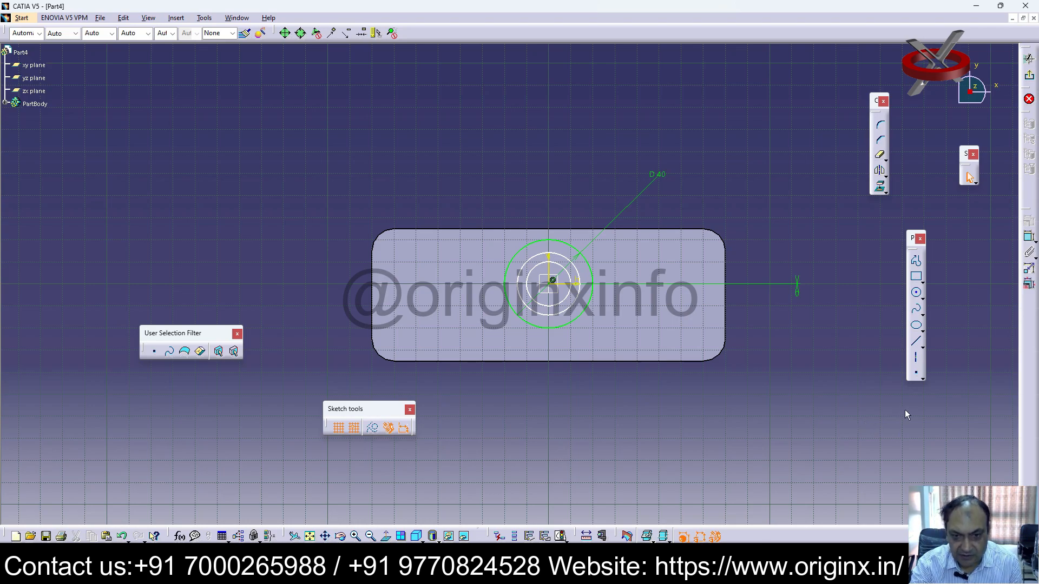
left_click(570, 282)
key("Delete")
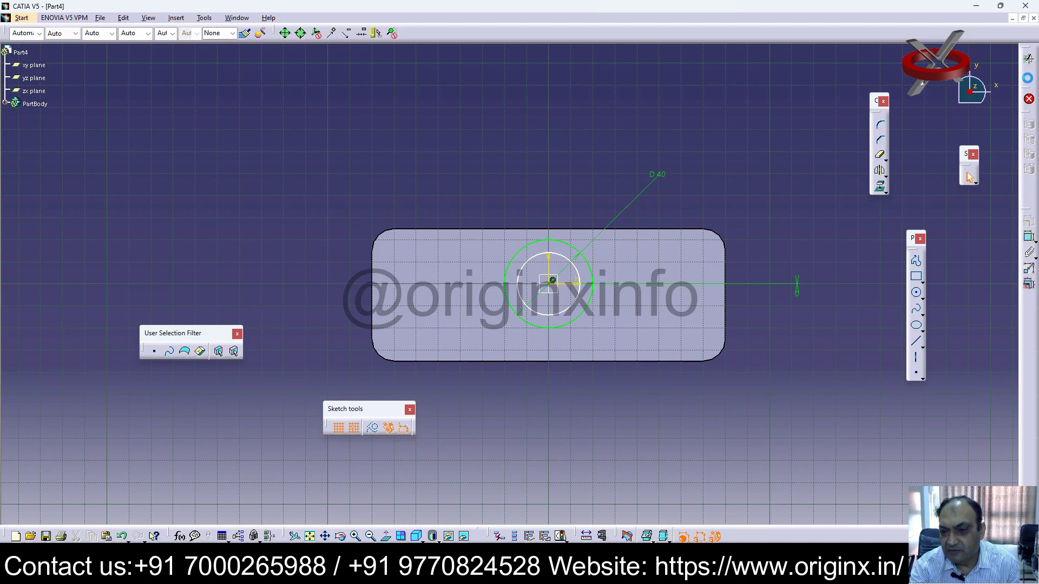
- Exit the sketch and pad the ring between the two circles to a length of 32 mm
left_click(1028, 59)
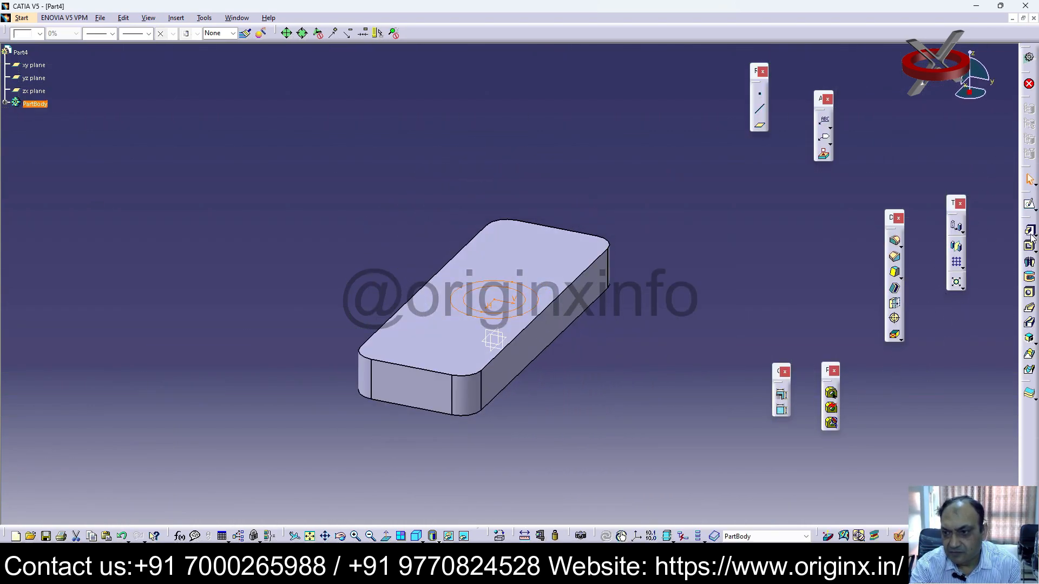
left_click(1029, 233)
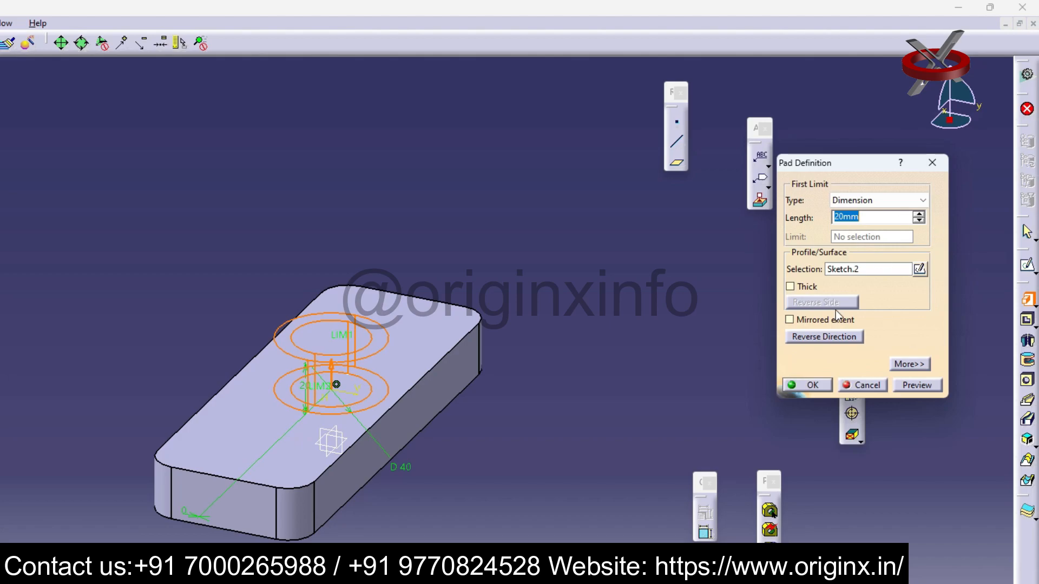
left_click(919, 215)
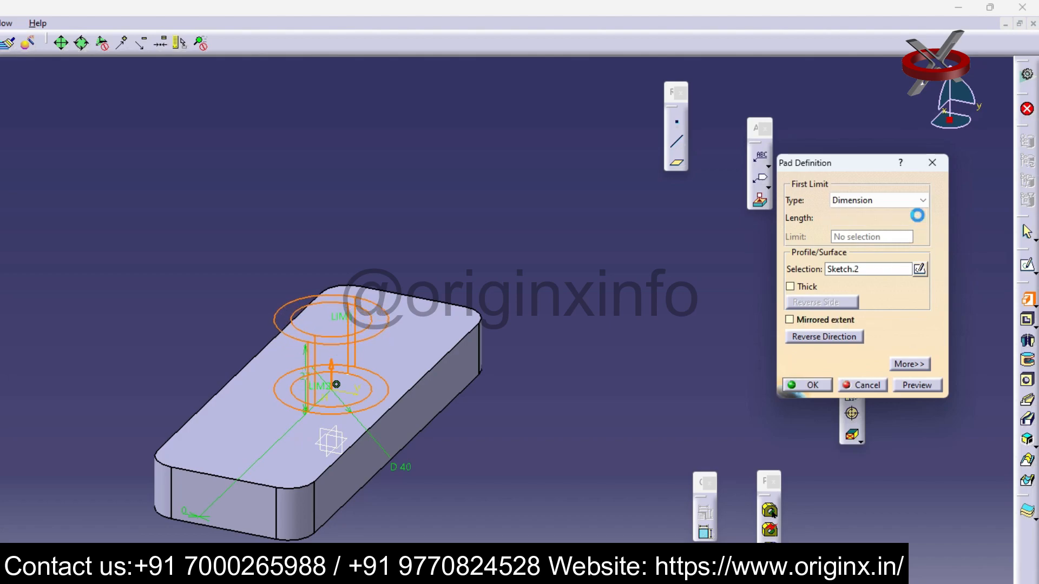
left_click(810, 386)
middle_click_drag(716, 331, 699, 355)
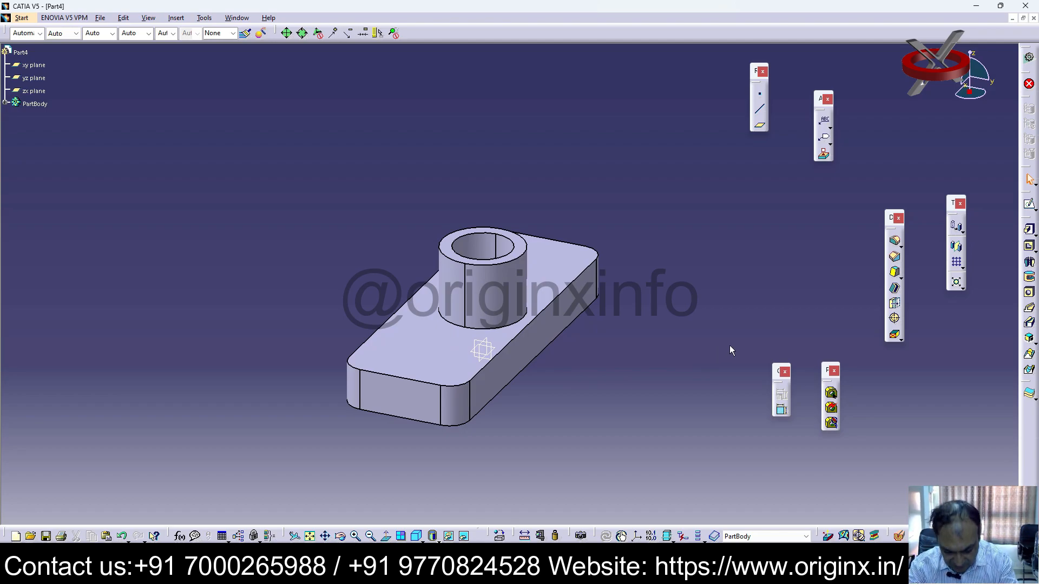
middle_click_drag(735, 330, 719, 327)
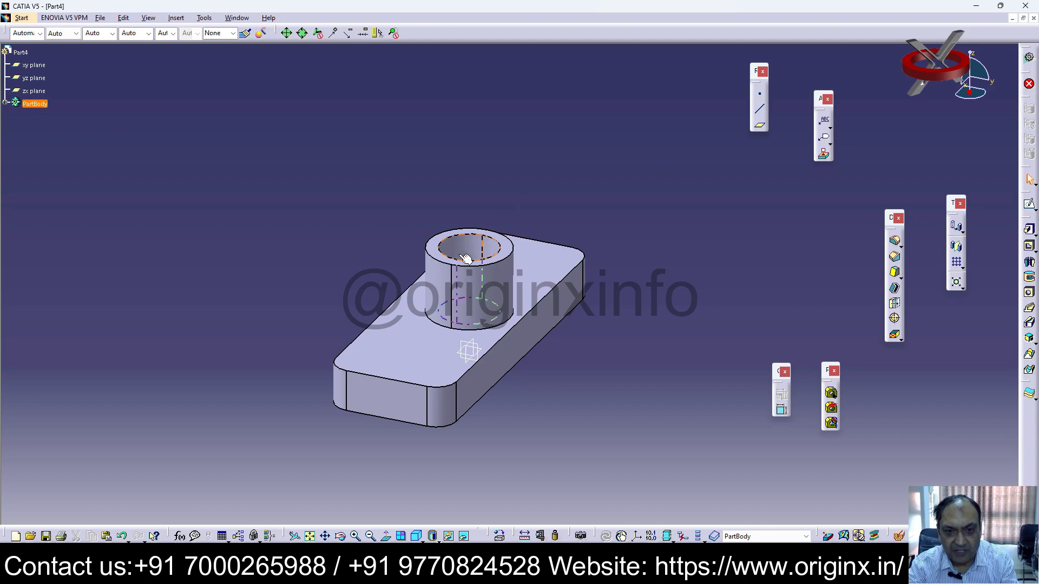
- Start a sketch on the ring's top face and draw a circle of about 10 mm radius centred on the origin
left_click(506, 242)
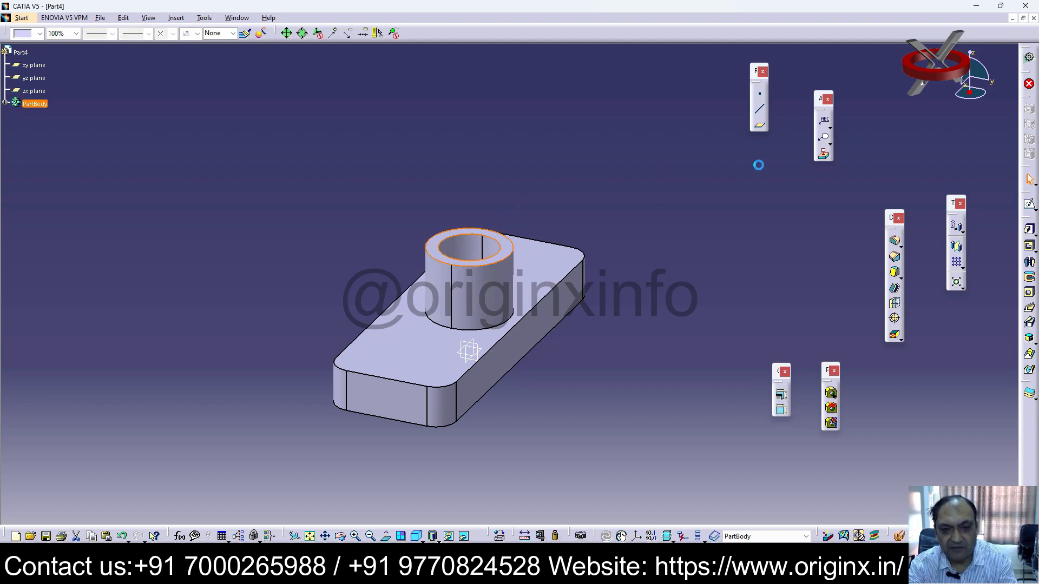
left_click(1028, 205)
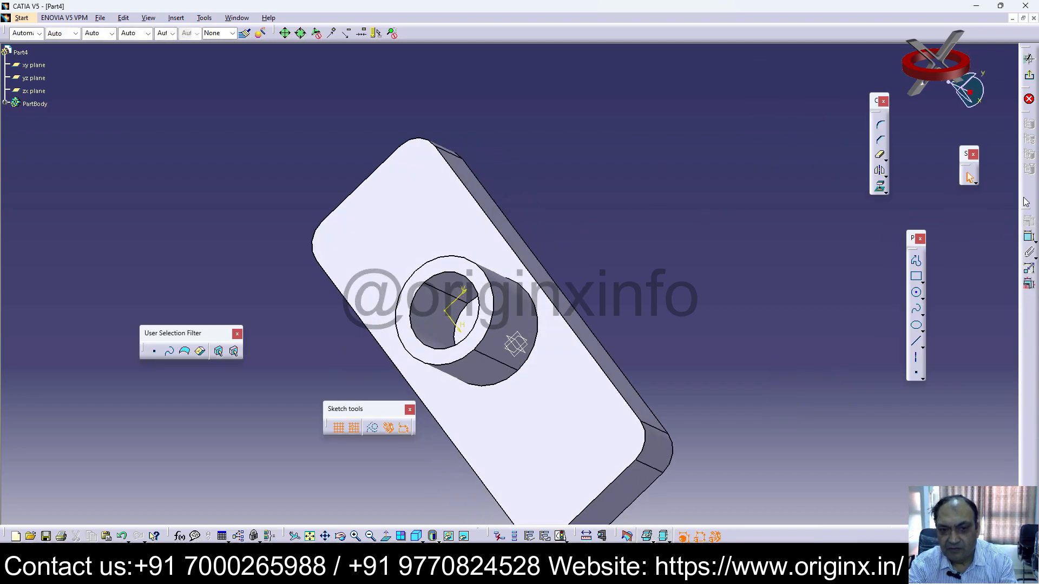
left_click(917, 295)
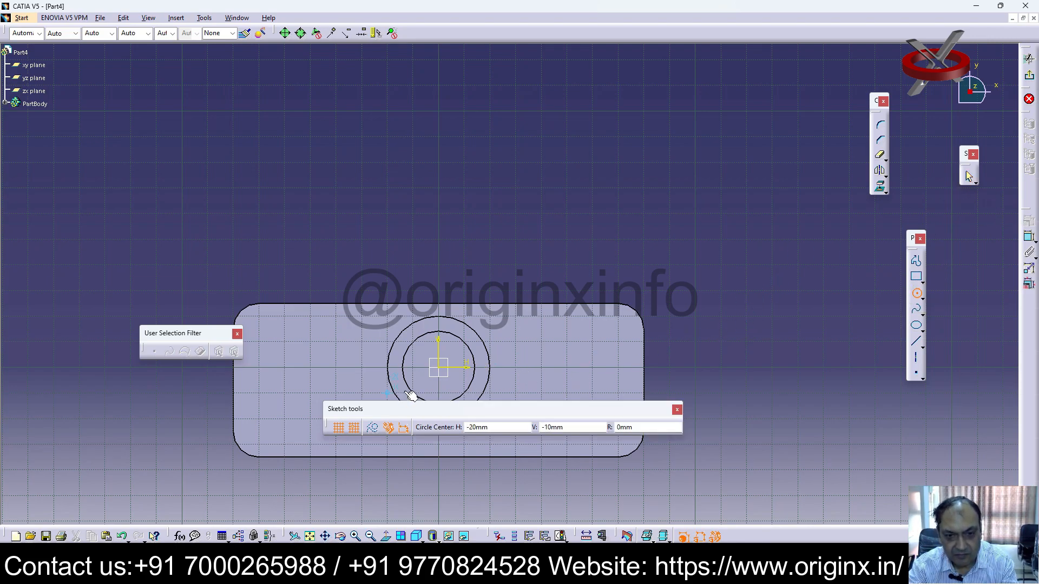
left_click(441, 370)
left_click(454, 390)
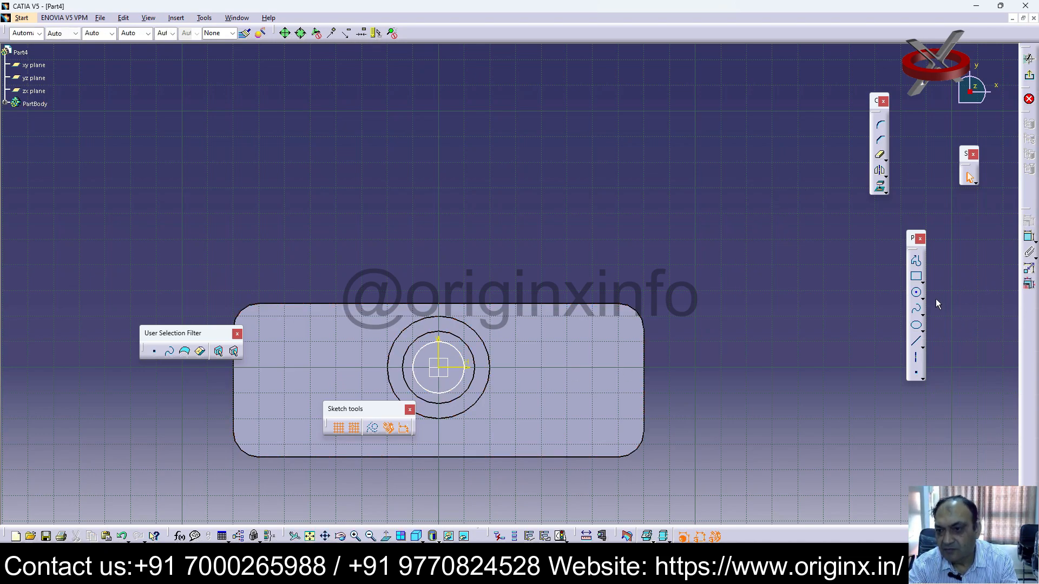
left_click(917, 295)
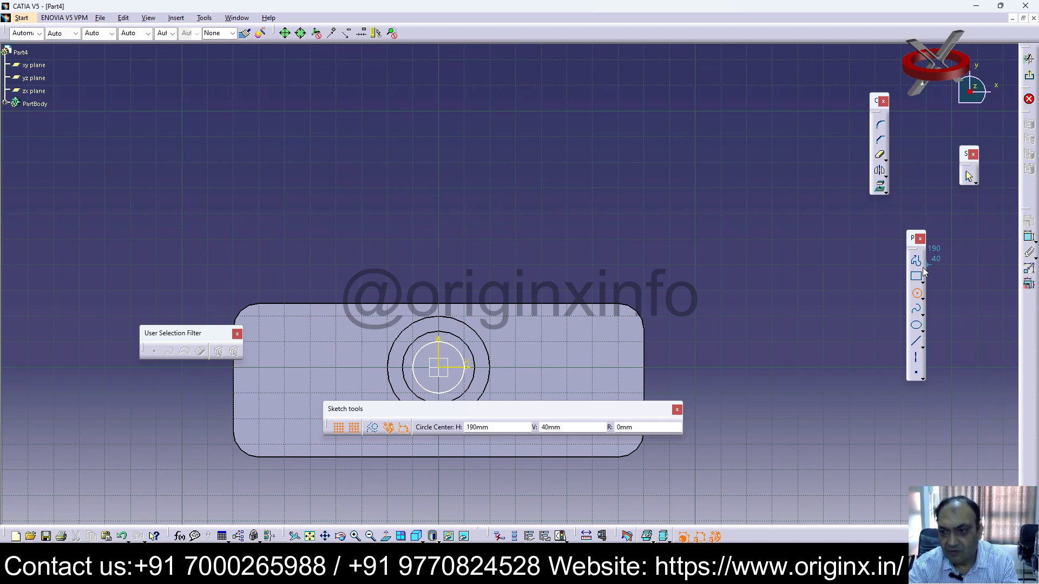
left_click(439, 368)
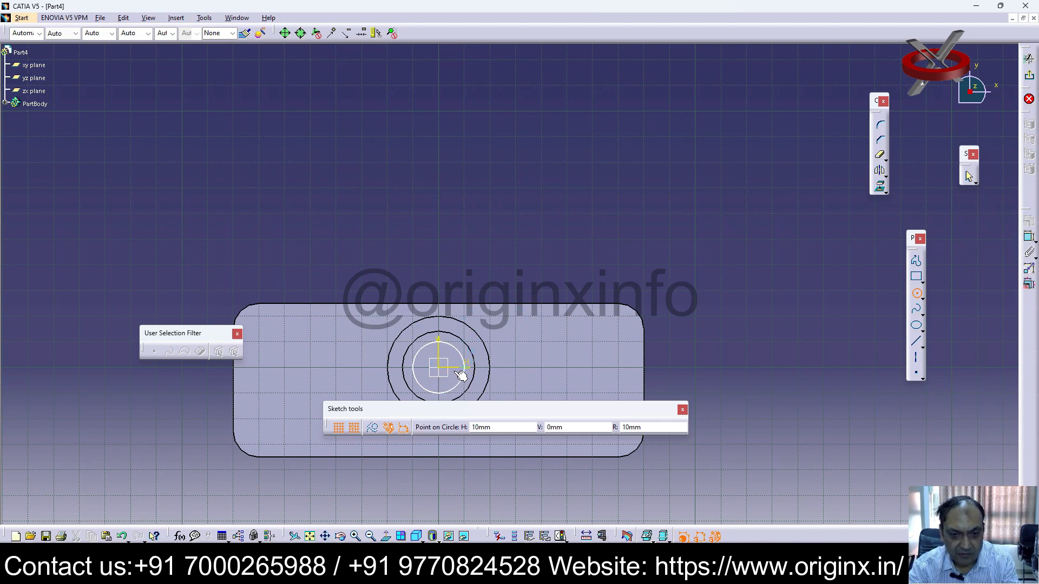
key("Escape")
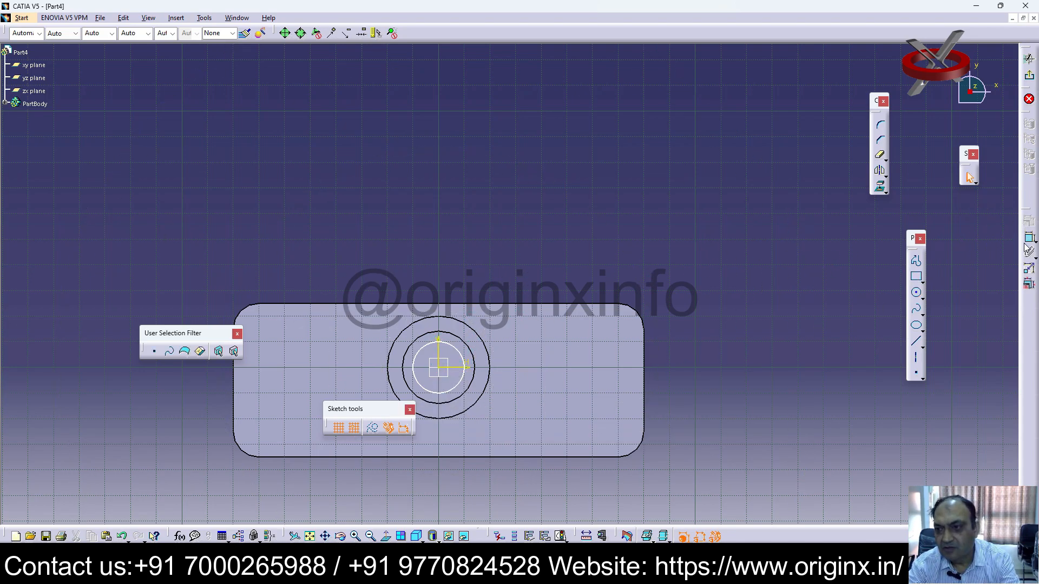
- Exit the sketch and pad the circle with a 32 mm first limit and a second limit extending down inside the ring
left_click(1031, 79)
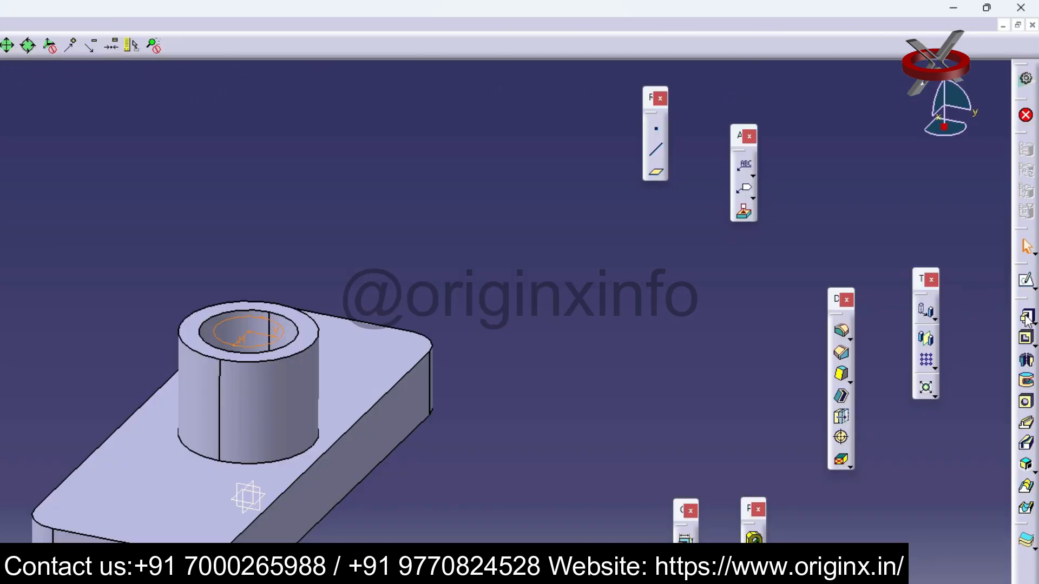
left_click(1029, 230)
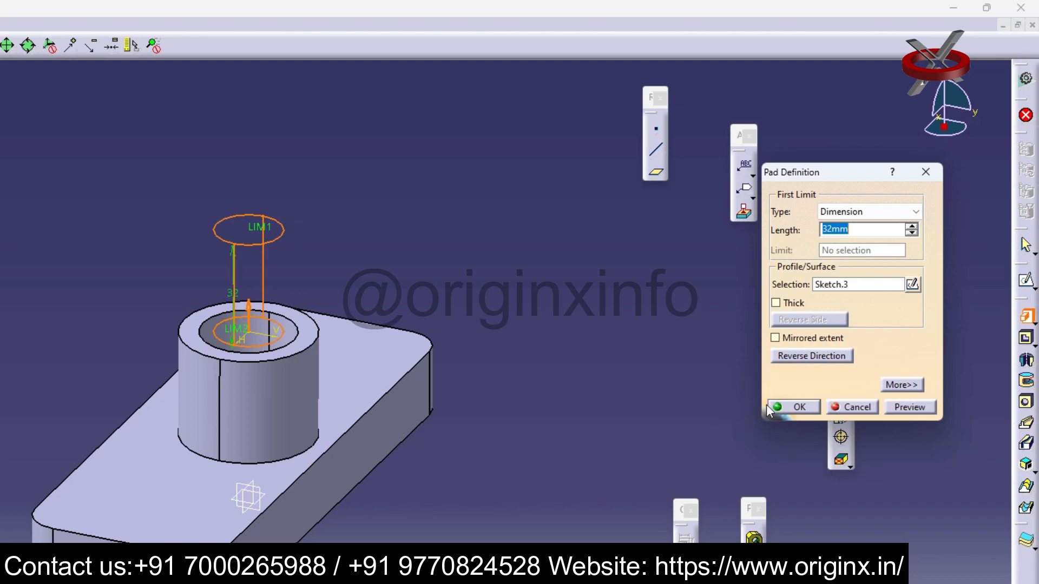
left_click(901, 385)
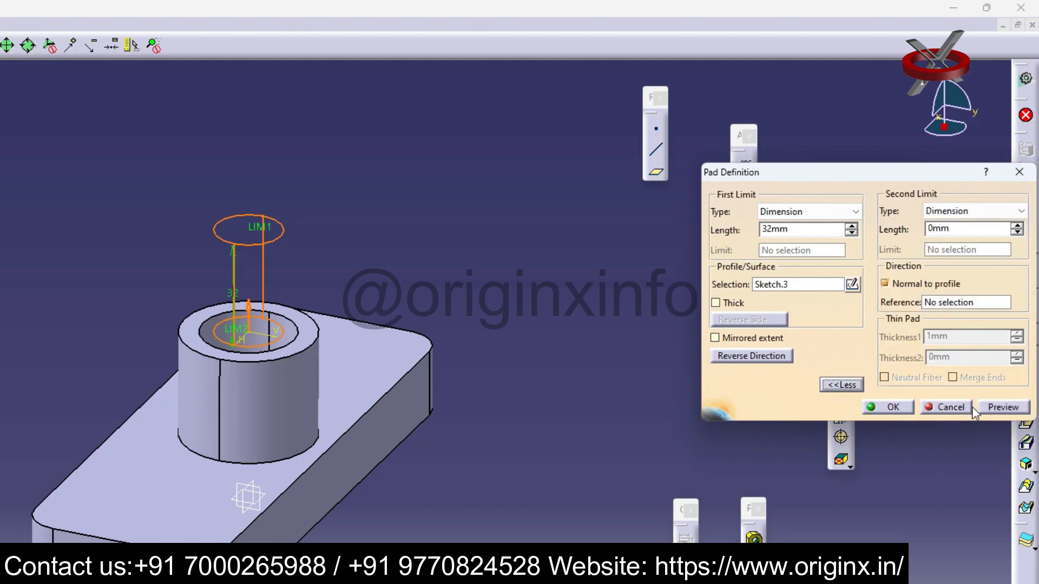
left_click(1016, 225)
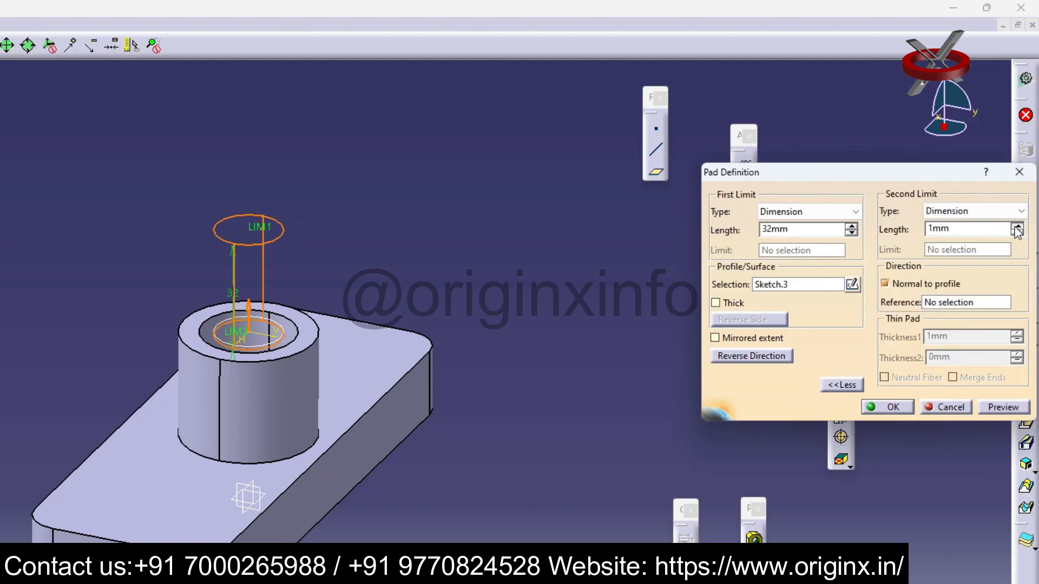
left_click(1015, 226)
left_click(1015, 226)
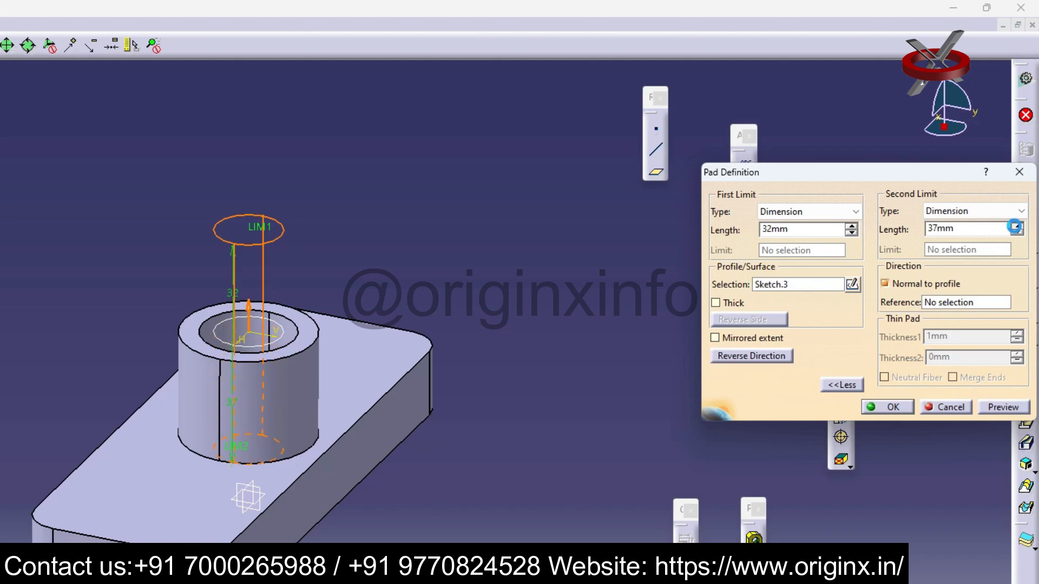
left_click(887, 407)
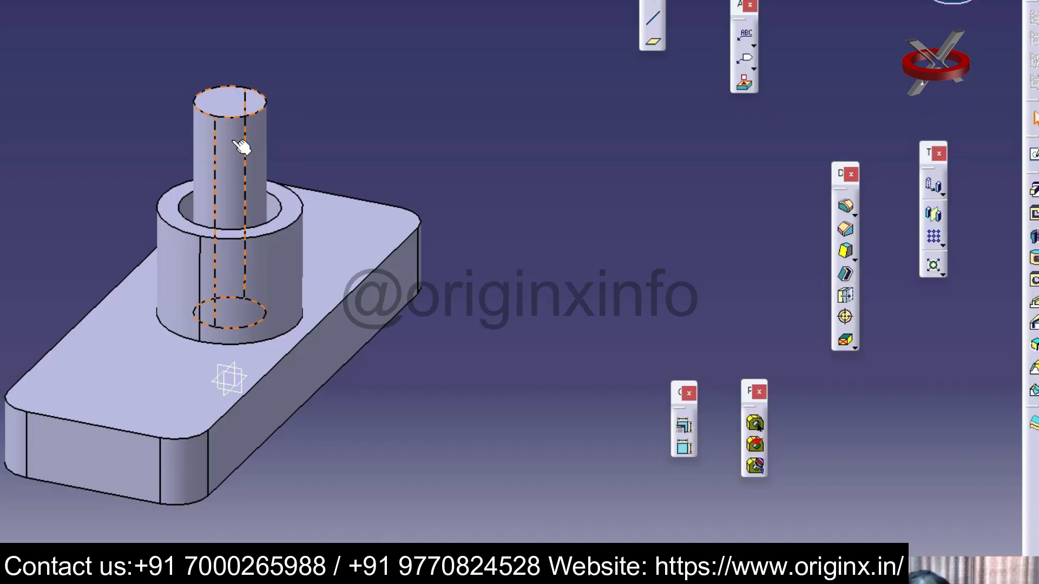
- Delete the solid cylinder pad inside the ring together with its aggregated elements
left_click(242, 146)
key("Delete")
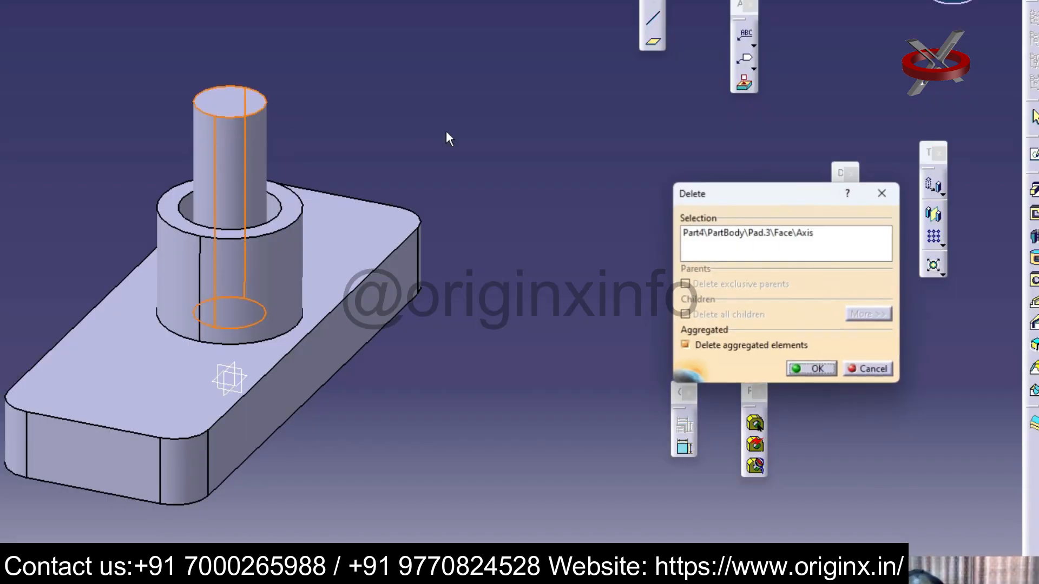
left_click(823, 371)
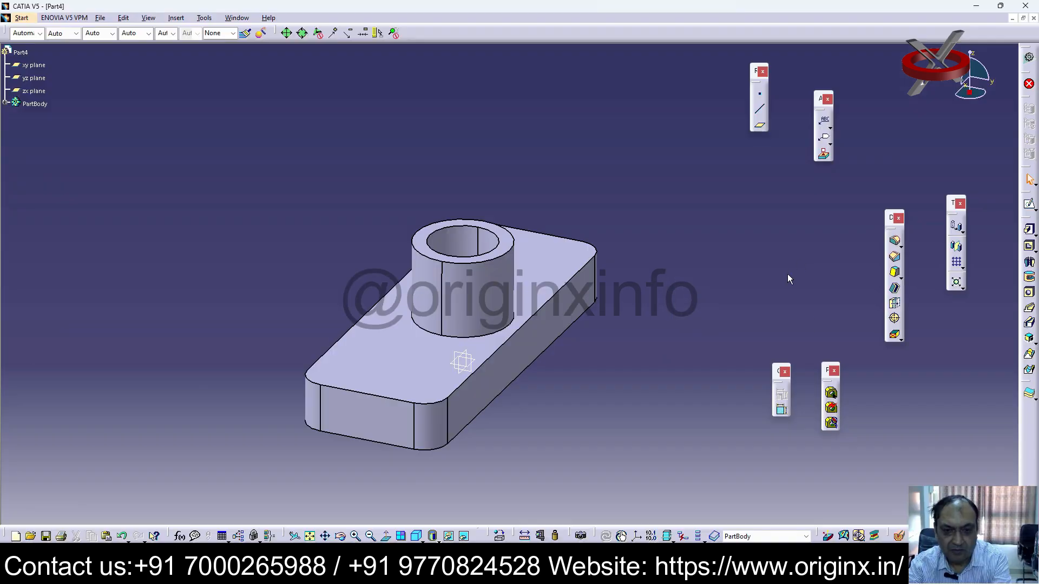
- Edit the hollow boss's pad and increase its length to 54 mm
double_click(503, 275)
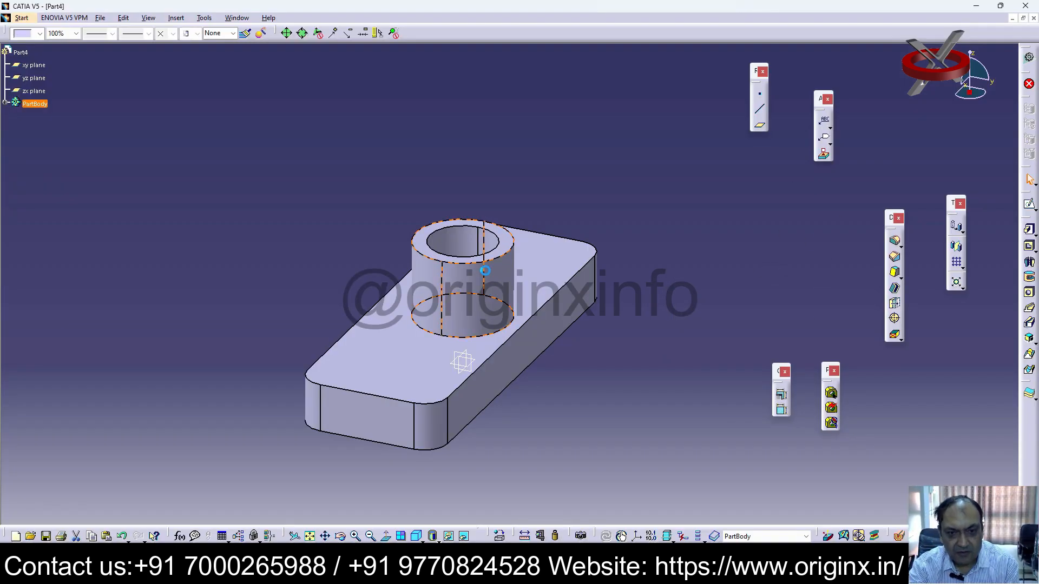
left_click(946, 164)
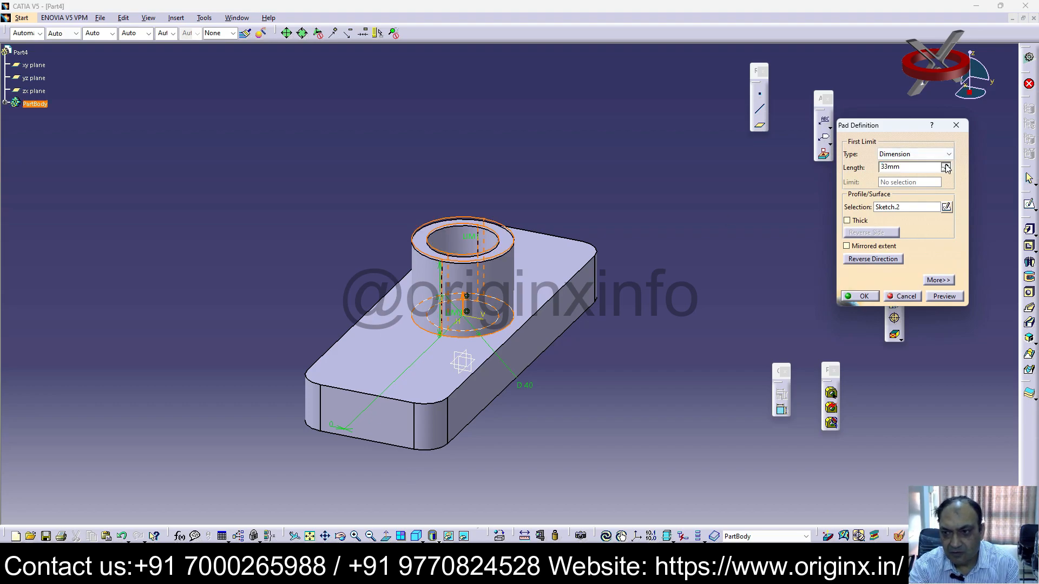
left_click(860, 296)
left_click(812, 323)
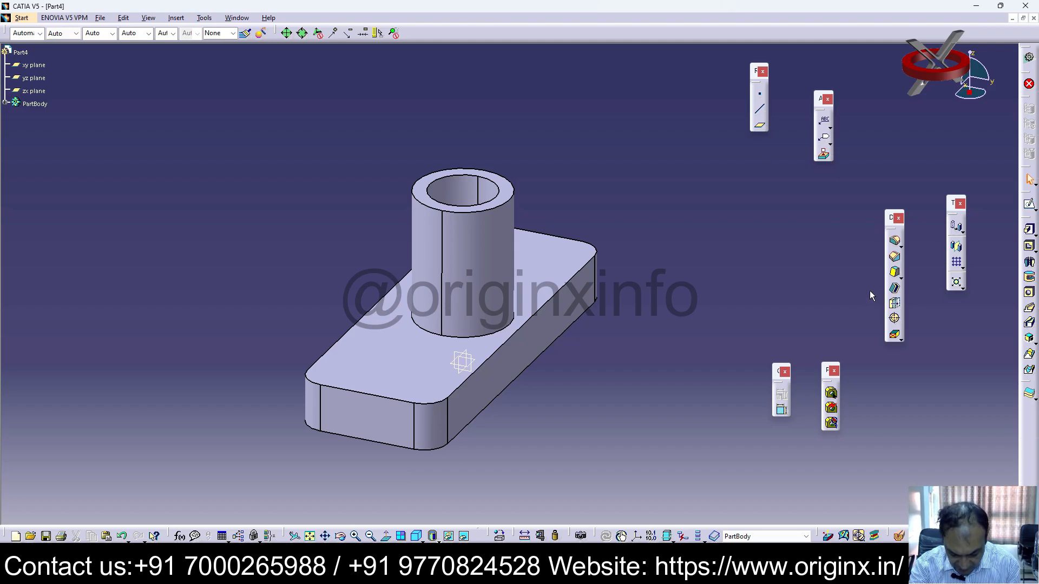
- Start a sketch on the boss's top face and draw a circle centred on the origin, slightly larger than the boss
left_click(514, 192)
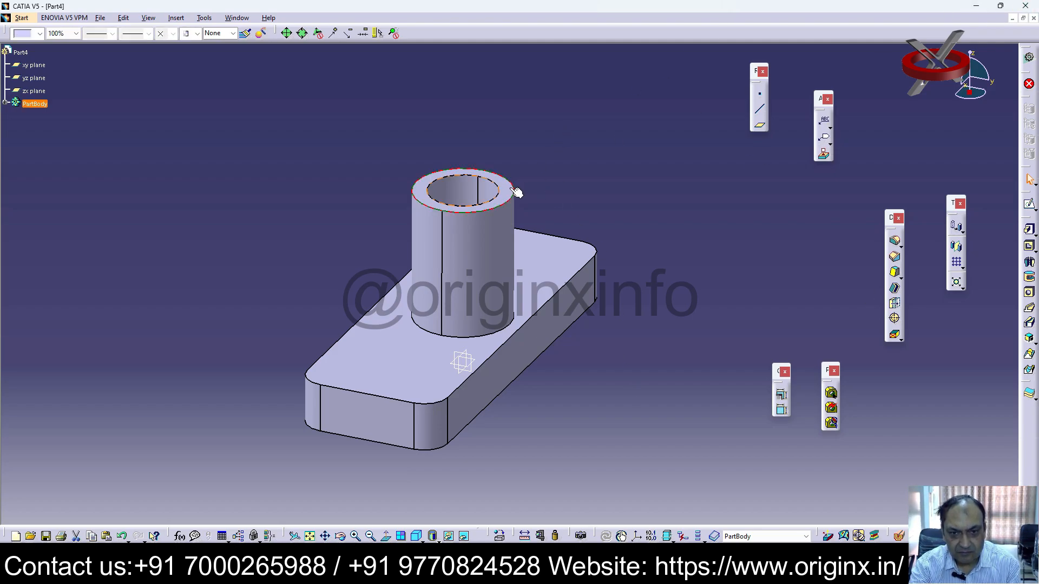
left_click(1029, 203)
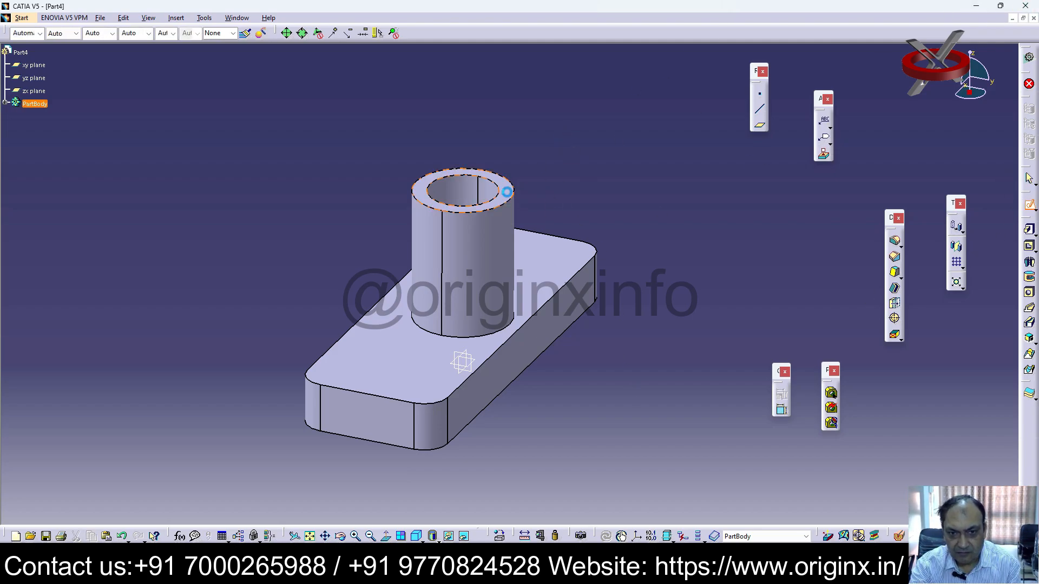
left_click(508, 194)
left_click(916, 292)
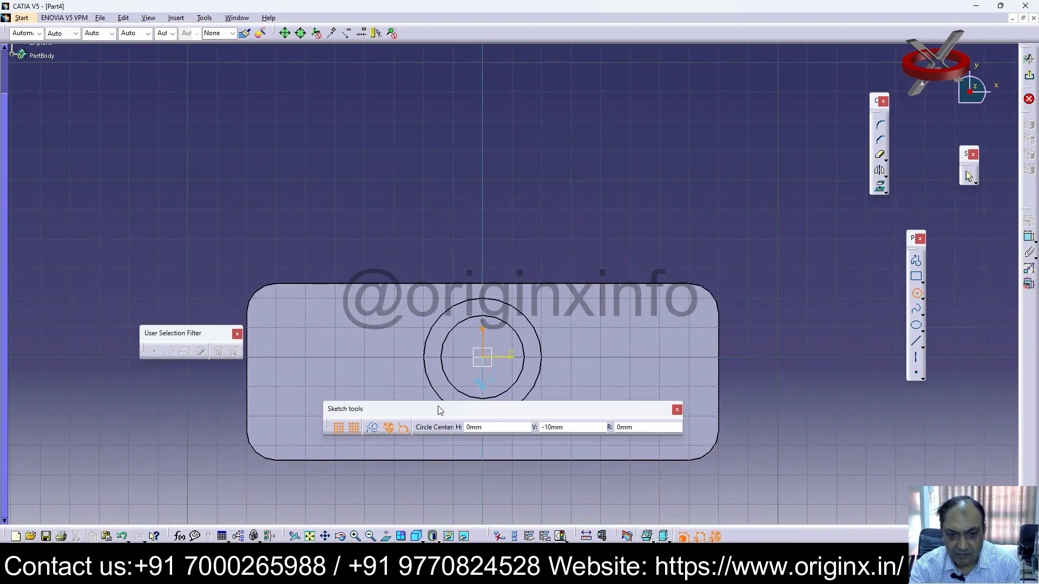
left_click(557, 390)
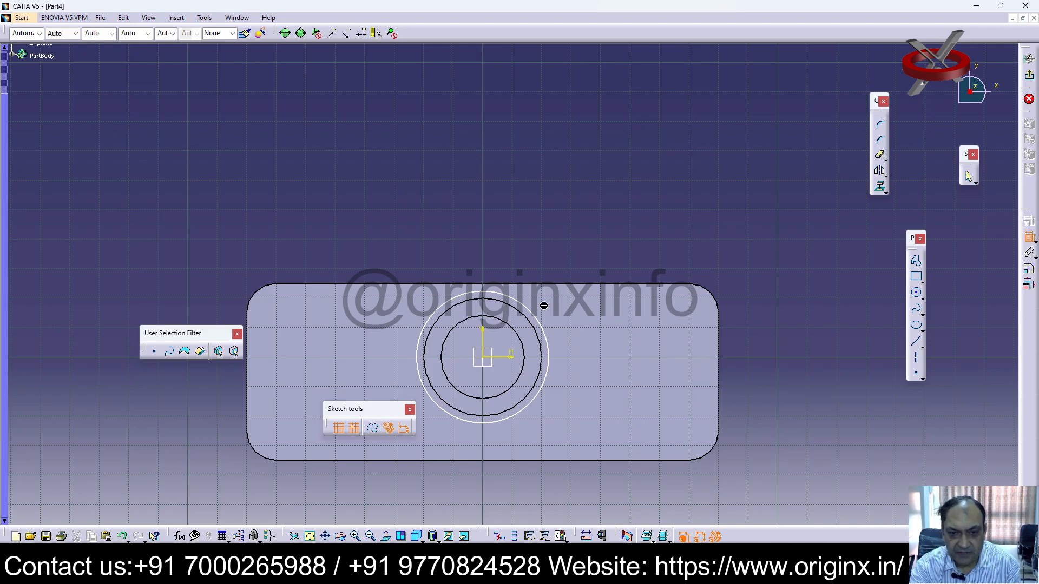
- Dimension the new circle to a diameter of 45 mm and exit the sketch
left_click(541, 324)
left_click(597, 251)
double_click(598, 251)
type("45")
key("Return")
left_click(1029, 75)
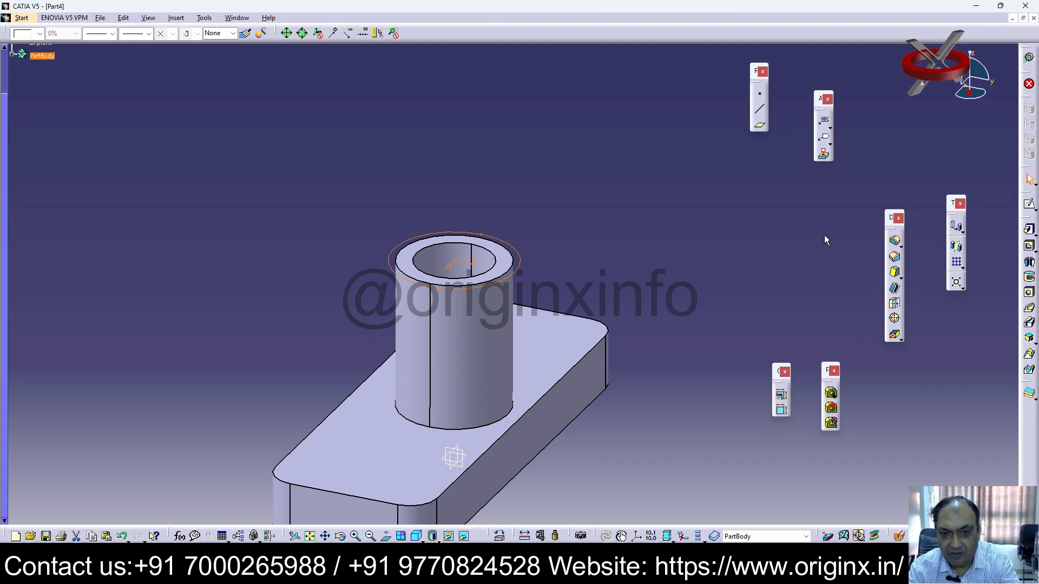
- Reopen the 45 mm circle's sketch, draw a larger circle centred on the origin and set its diameter to 60 mm
double_click(519, 256)
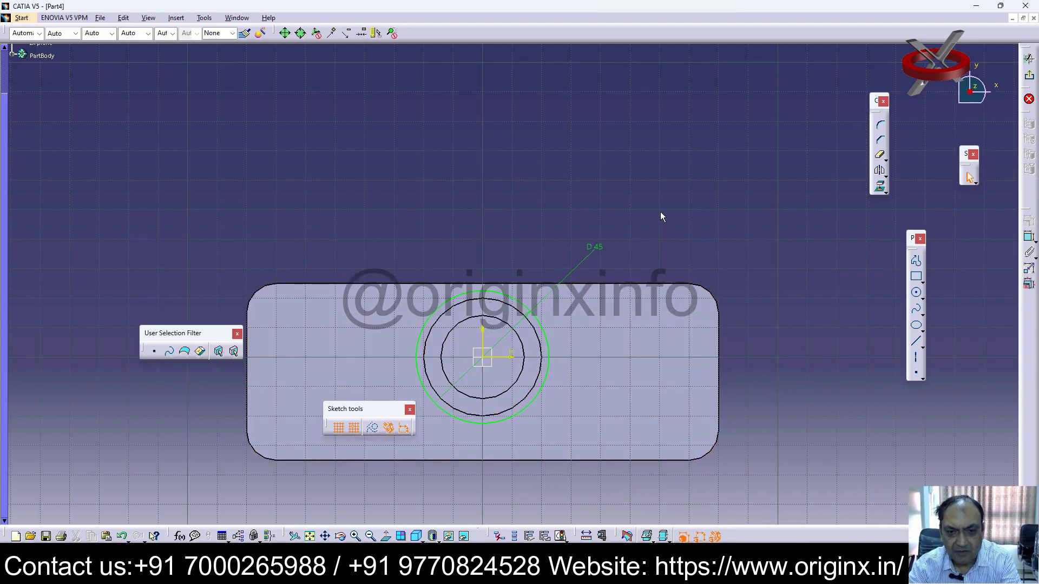
left_click(918, 293)
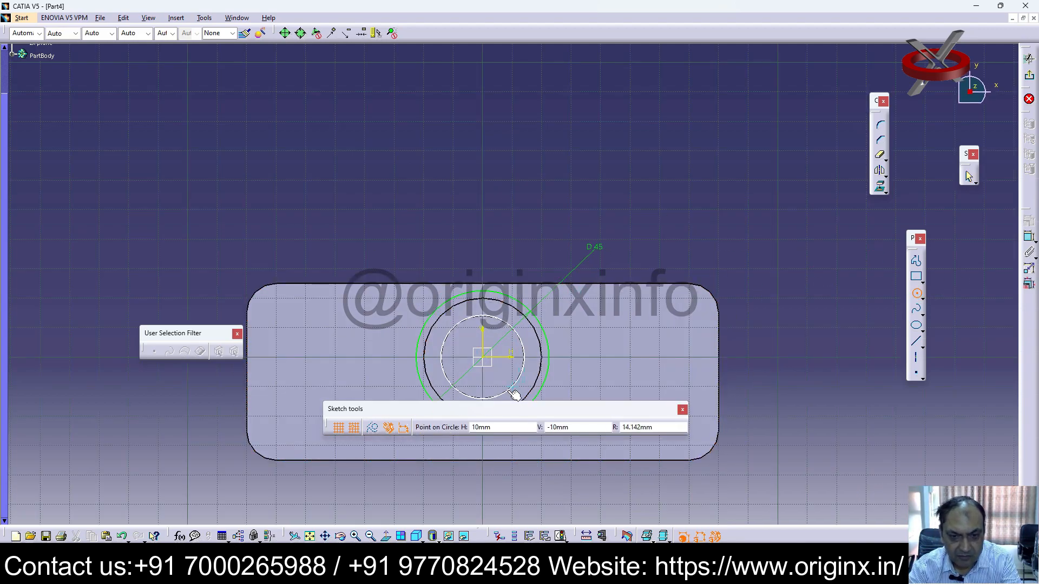
left_click(574, 390)
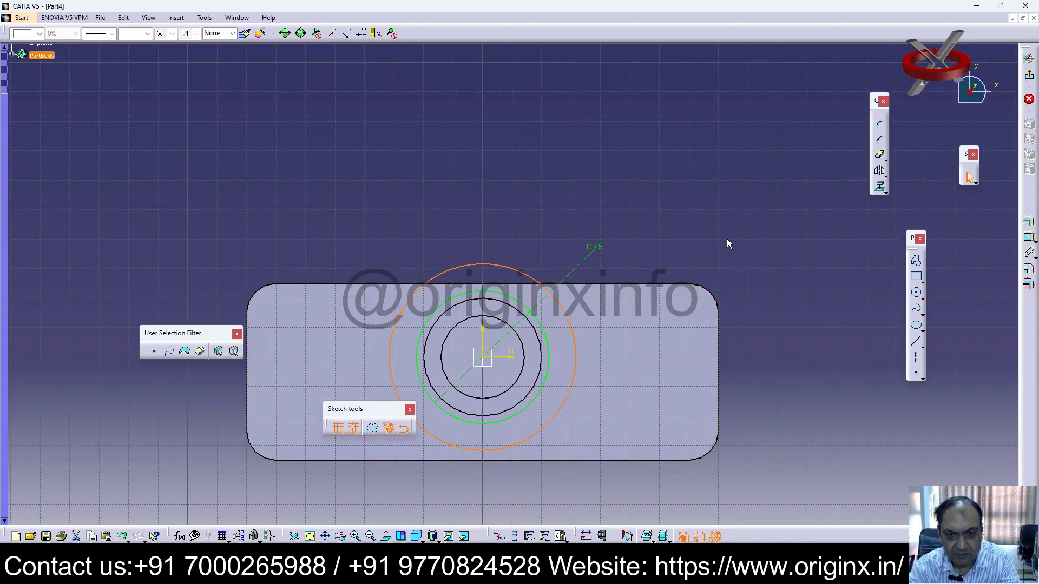
left_click(1029, 238)
double_click(538, 223)
type("60")
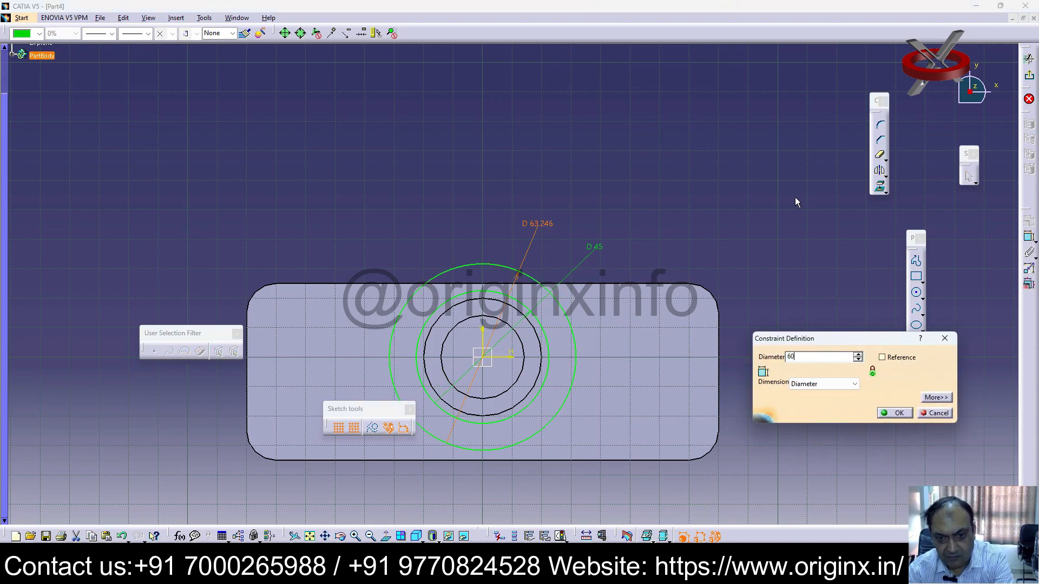
key("Return")
- Set the outer circle's diameter to 50 mm and exit the sketch
double_click(534, 229)
type("50")
key("Return")
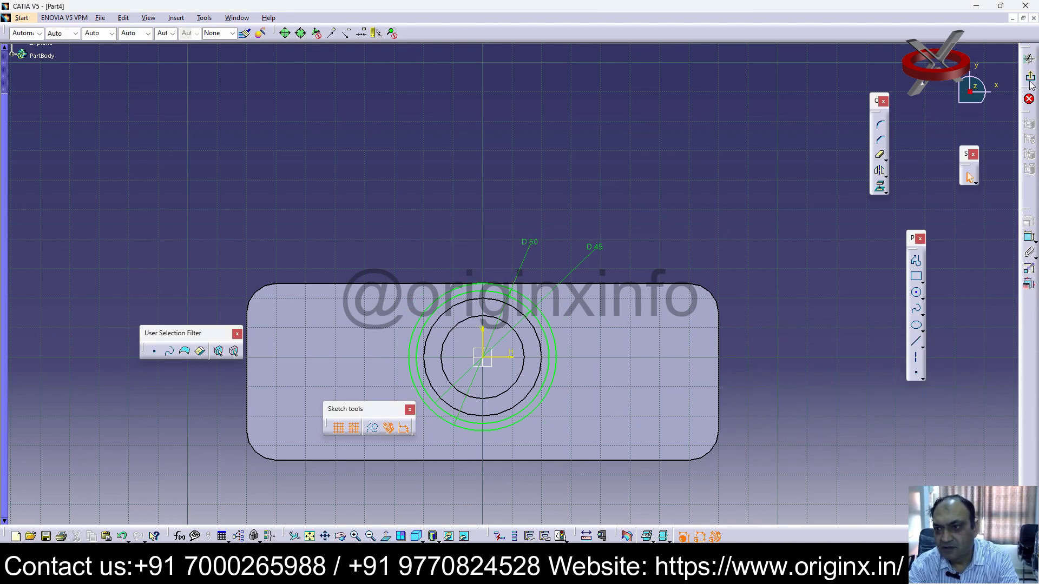
left_click(1030, 80)
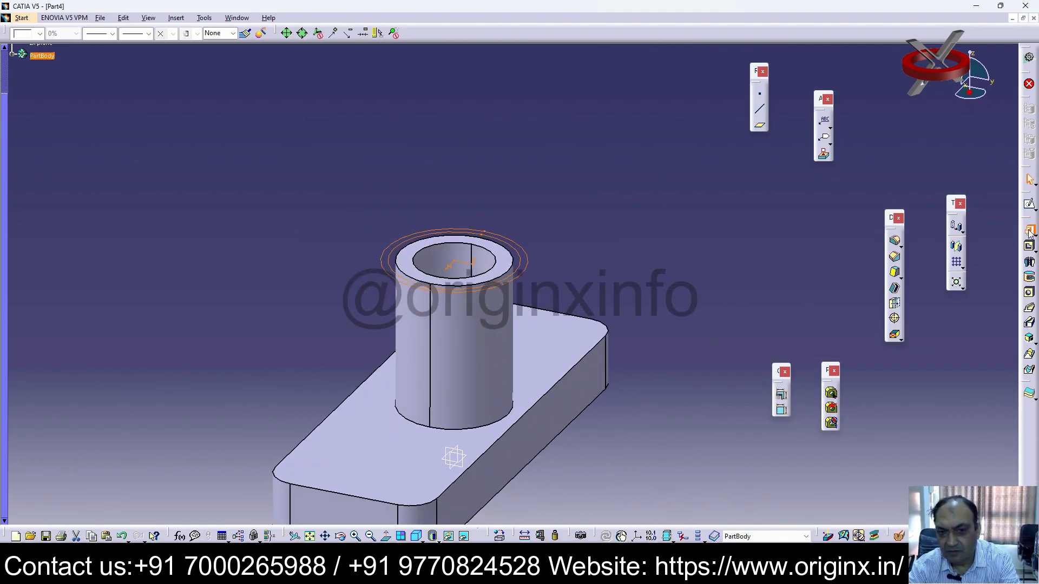
- Pad the ring between the 45 mm and 50 mm circles upward from the boss's top face
left_click(1029, 229)
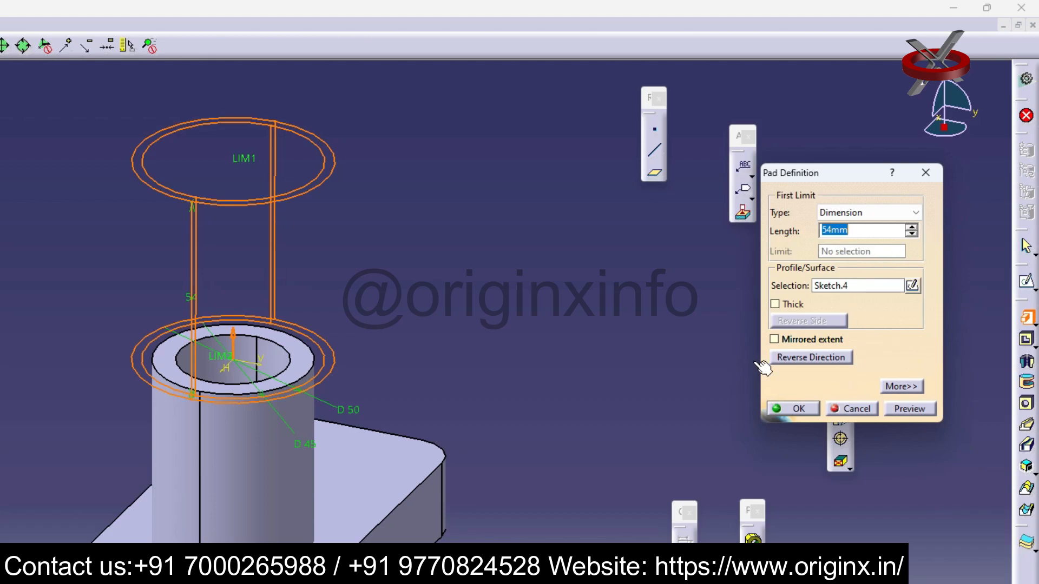
left_click(809, 358)
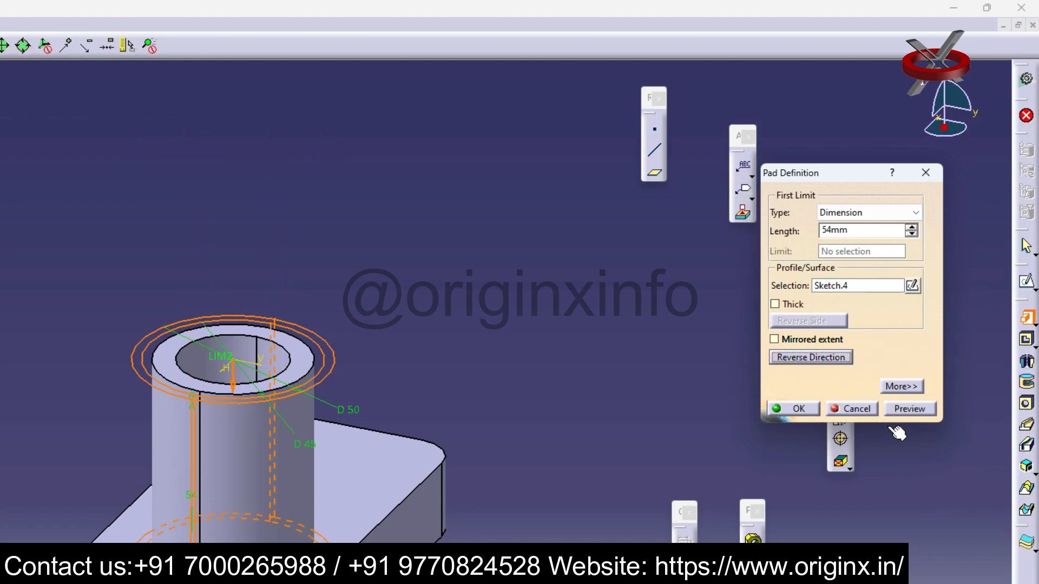
left_click(911, 234)
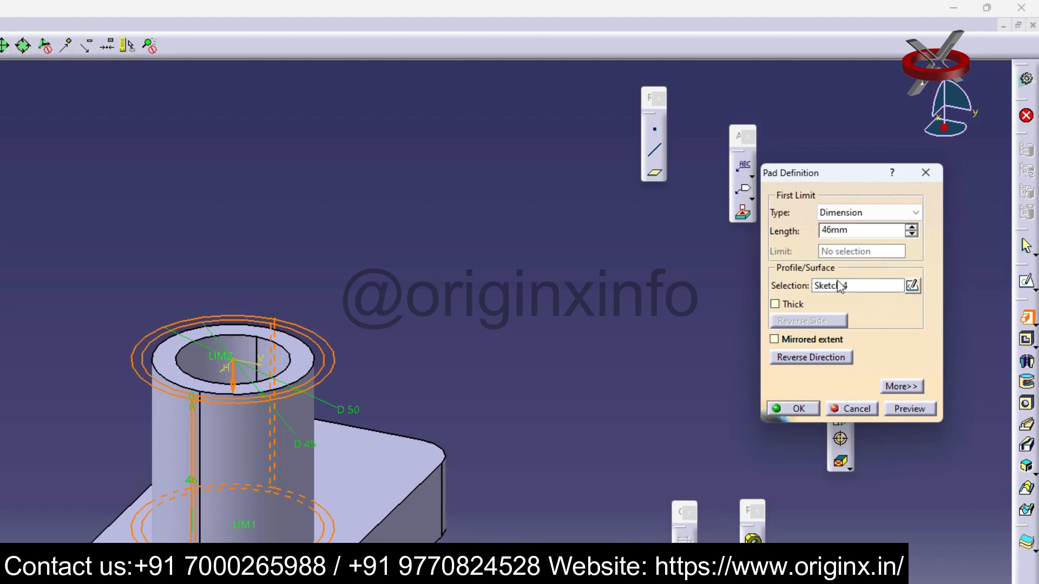
left_click(790, 357)
left_click(912, 234)
left_click(912, 234)
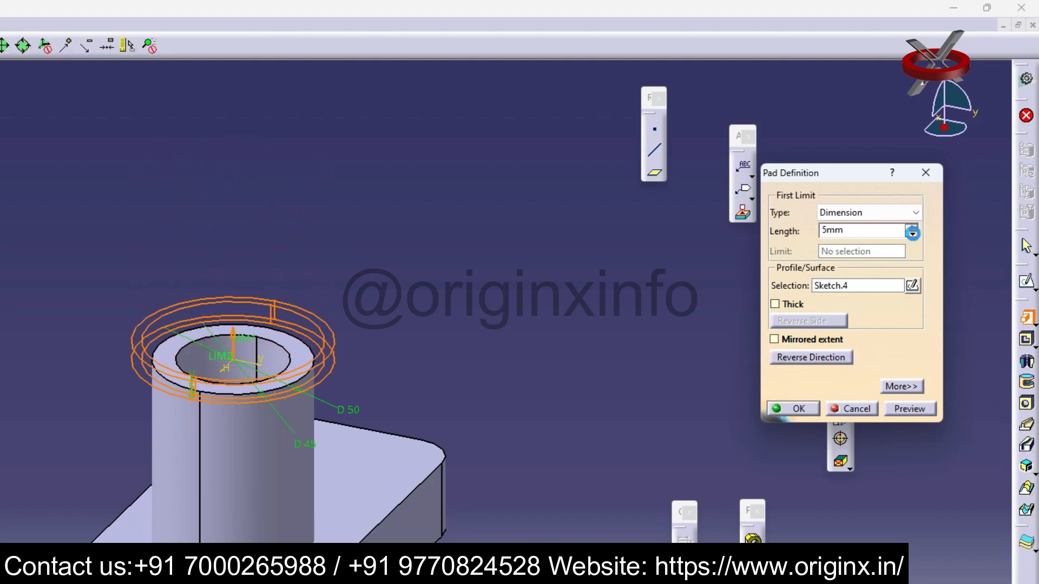
left_click(419, 339)
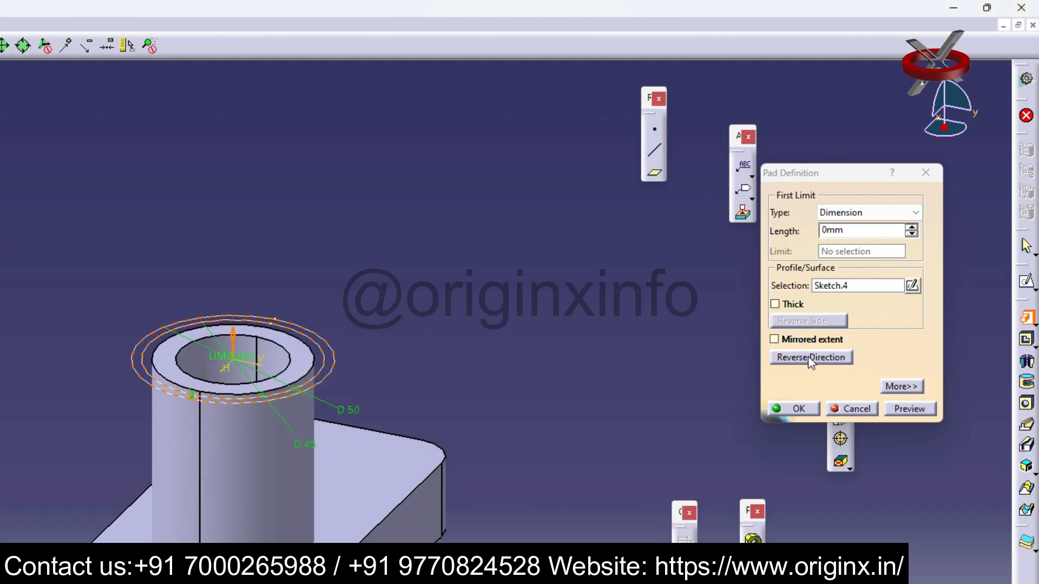
left_click(912, 227)
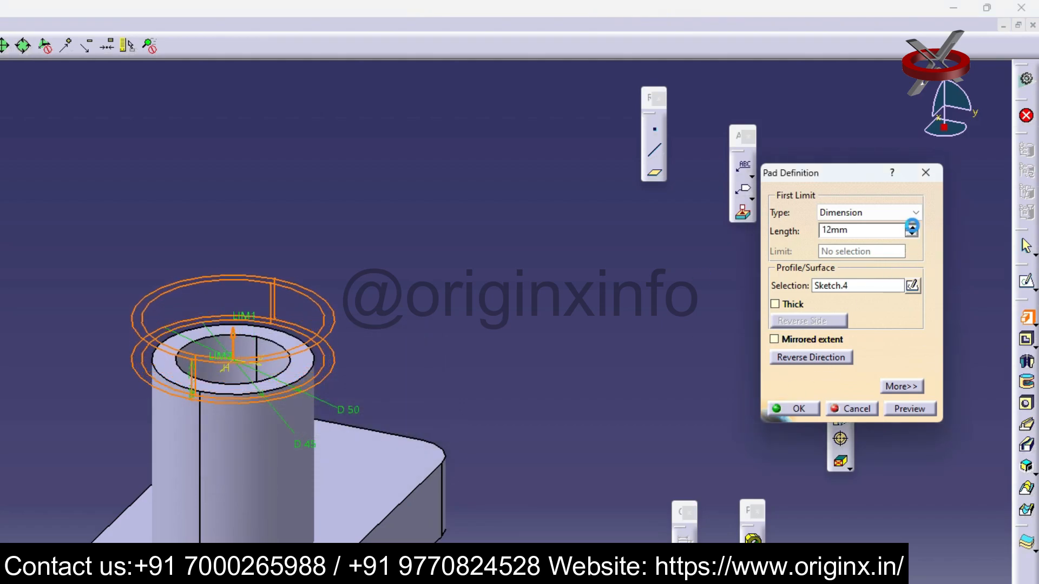
left_click(794, 409)
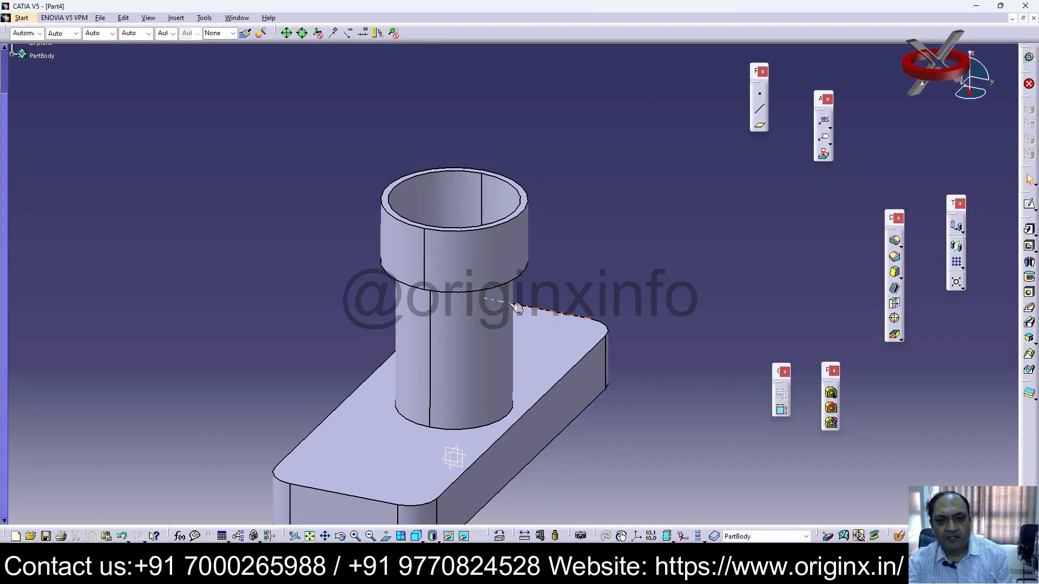
middle_click_drag(636, 271, 643, 230)
middle_click_drag(514, 433, 506, 400)
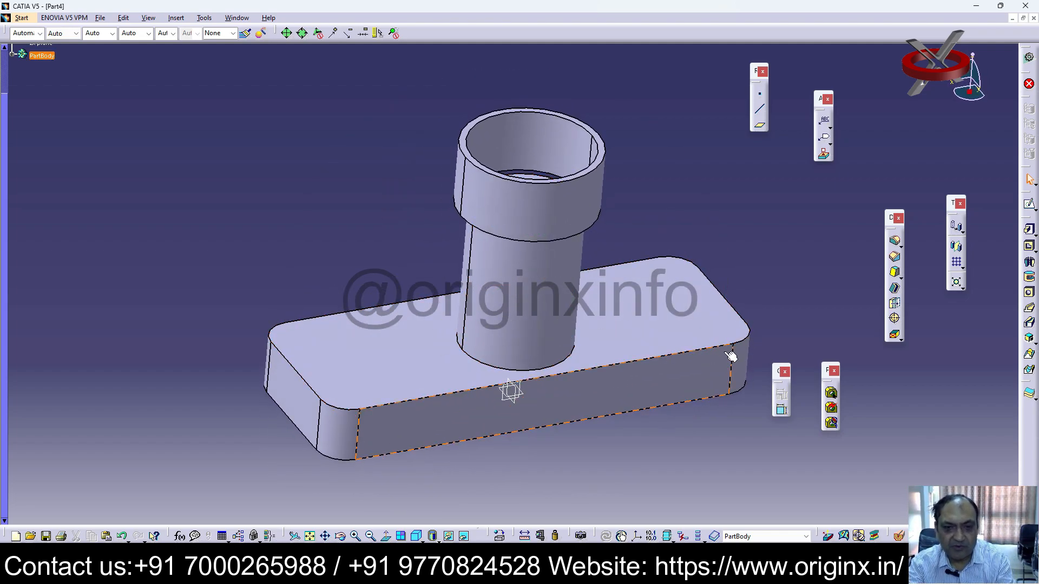
left_click(1029, 229)
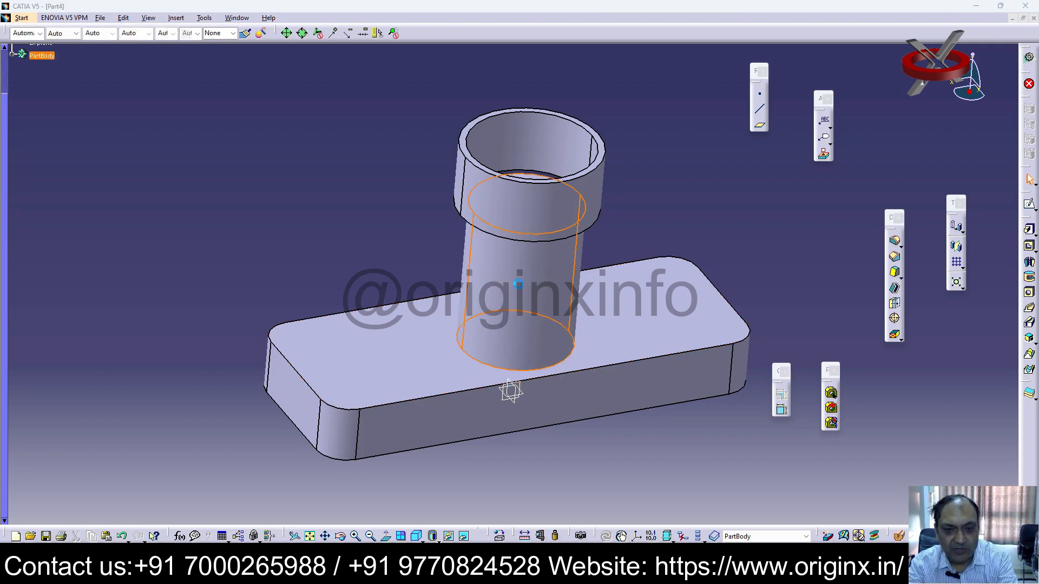
key("Return")
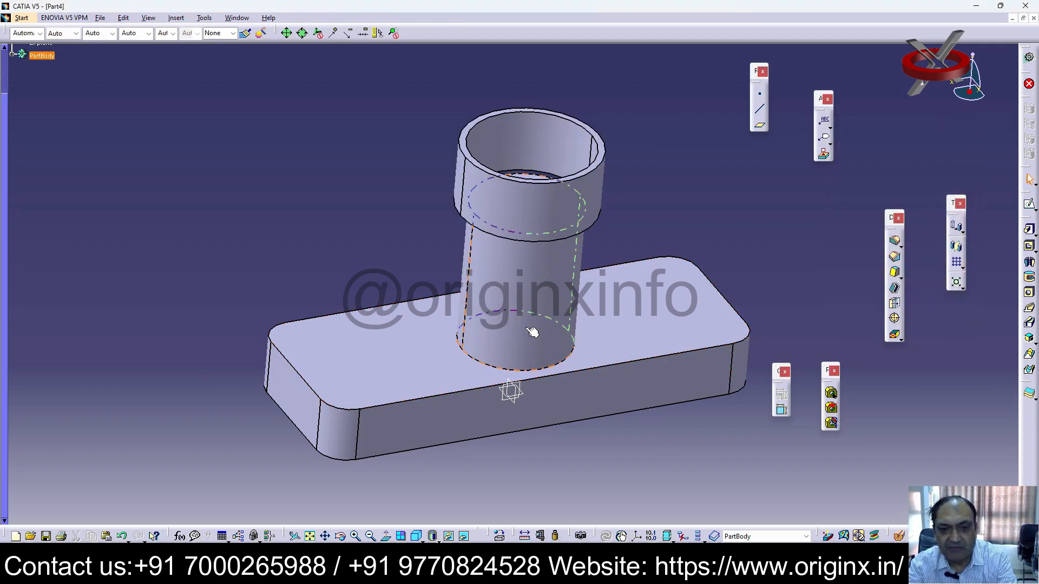
- Expand PartBody in the specification tree, open the boss's Sketch.2 and set its outer circle's diameter to 30 mm
scroll(7, 47, "up", 4)
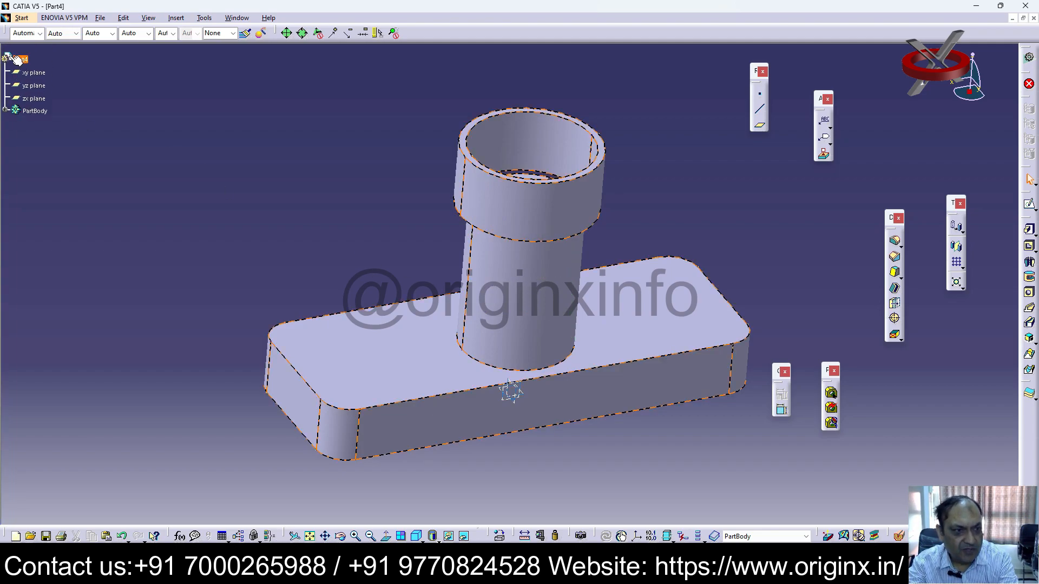
left_click(5, 108)
left_click(4, 109)
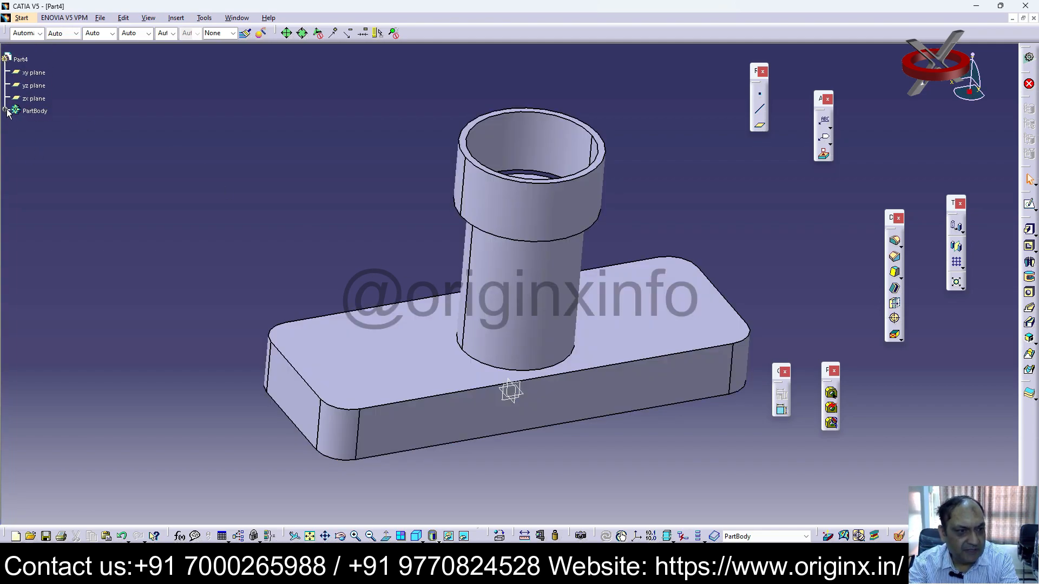
left_click(5, 109)
left_click(52, 137)
double_click(53, 137)
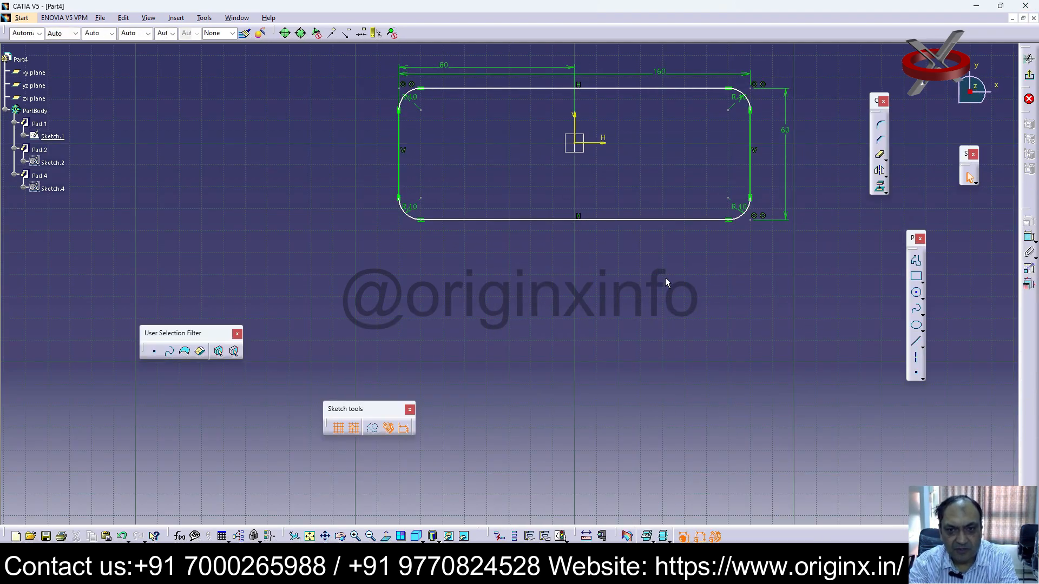
double_click(52, 162)
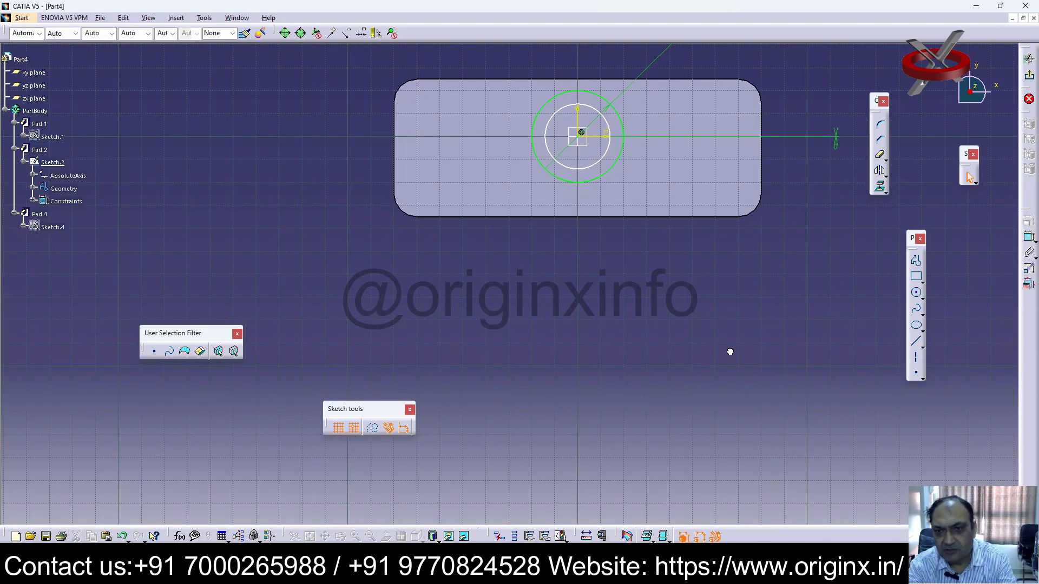
double_click(678, 135)
type("30mm")
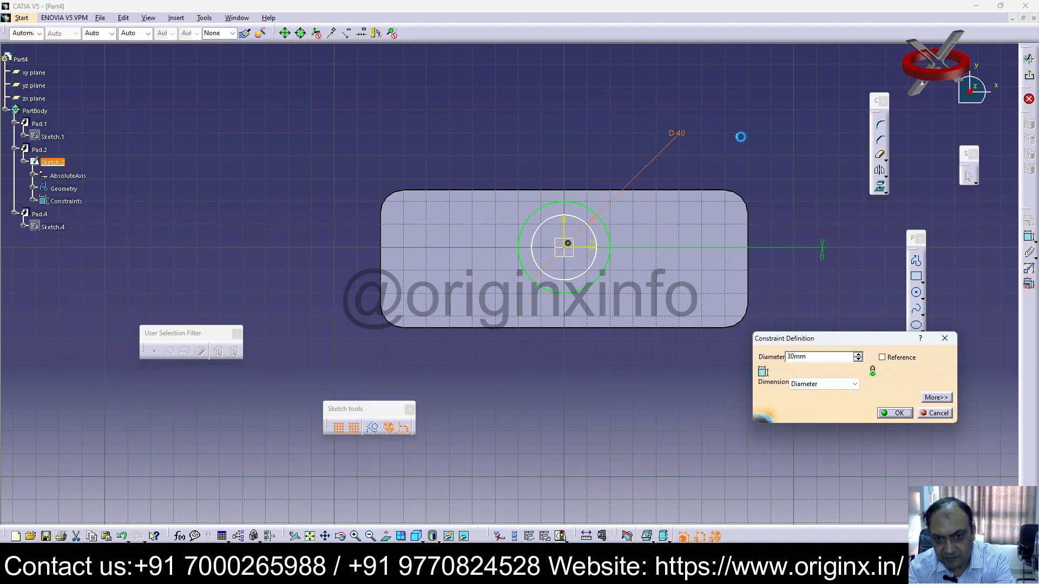
key("Return")
- Dimension the boss sketch's inner circle to a diameter of 20 mm and exit the sketch
left_click(594, 236)
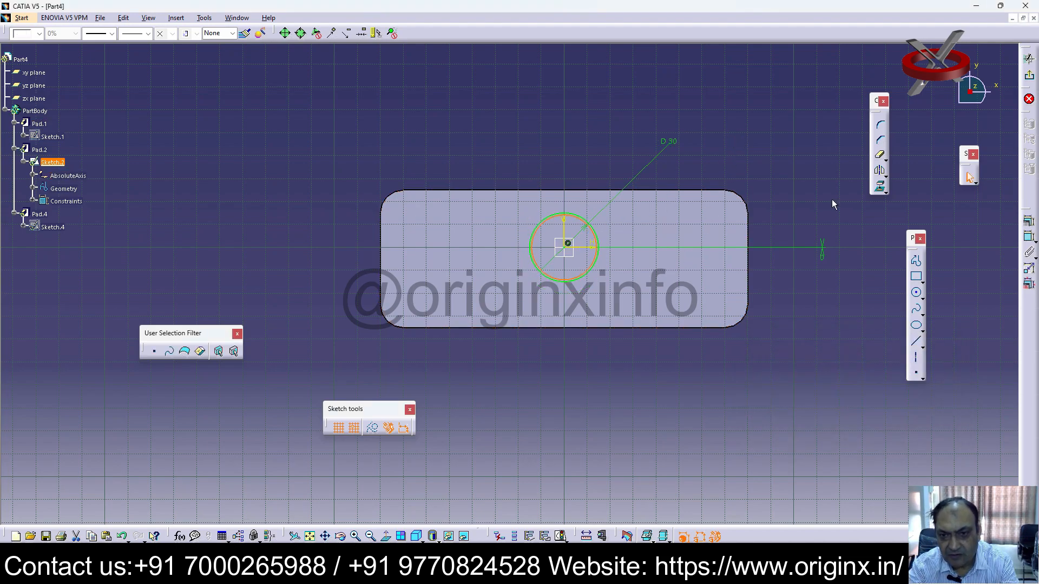
left_click(1028, 234)
double_click(703, 164)
type("20")
key("Return")
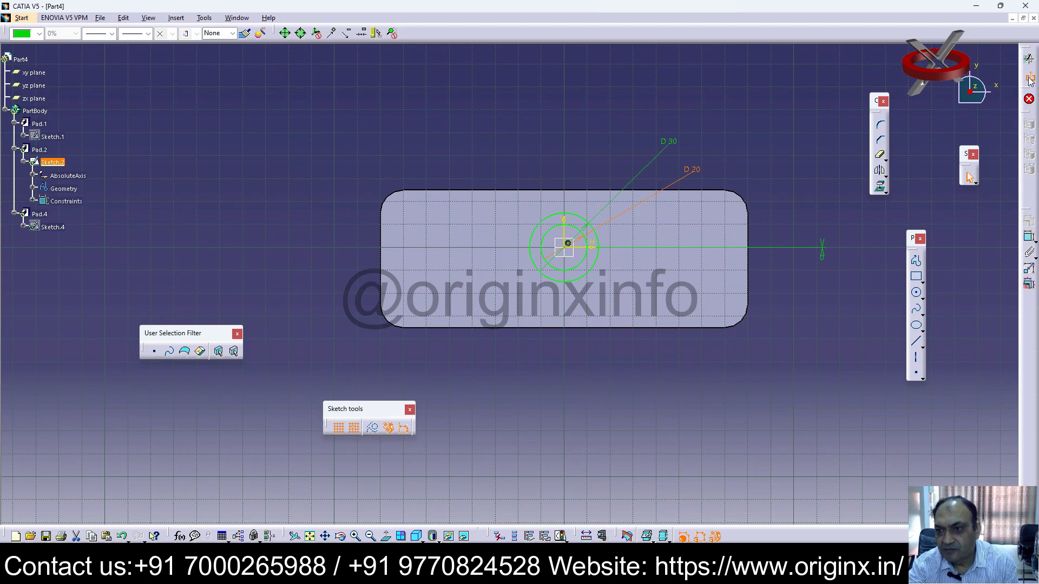
left_click(1029, 80)
mouse_move(832, 251)
middle_mouse_down()
mouse_move(746, 178)
mouse_move(665, 144)
mouse_move(645, 121)
middle_mouse_up()
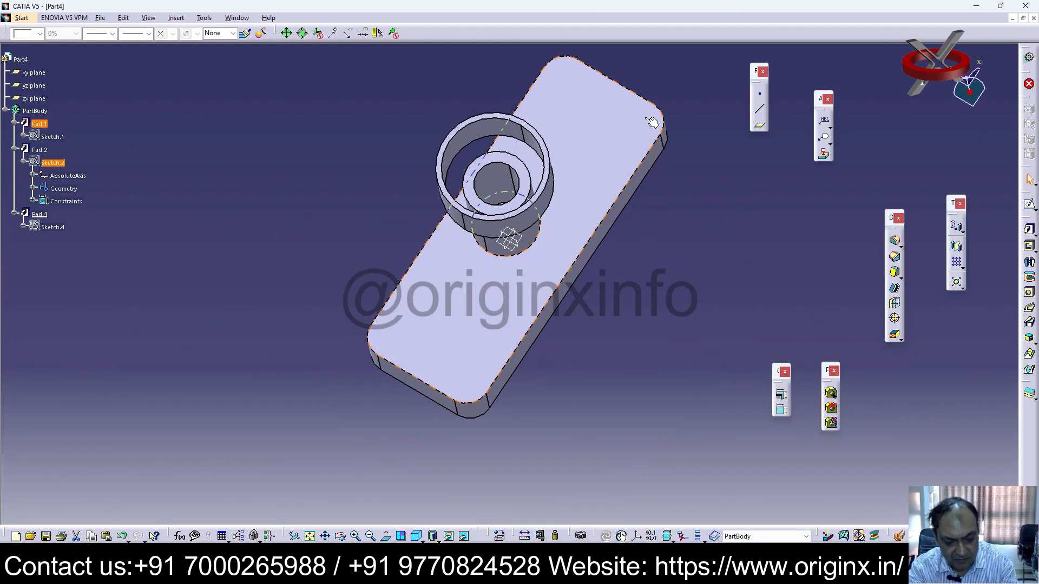
middle_click_drag(650, 286, 754, 426)
middle_click_drag(657, 445, 528, 306)
middle_click_drag(681, 261, 658, 473)
left_click(706, 272)
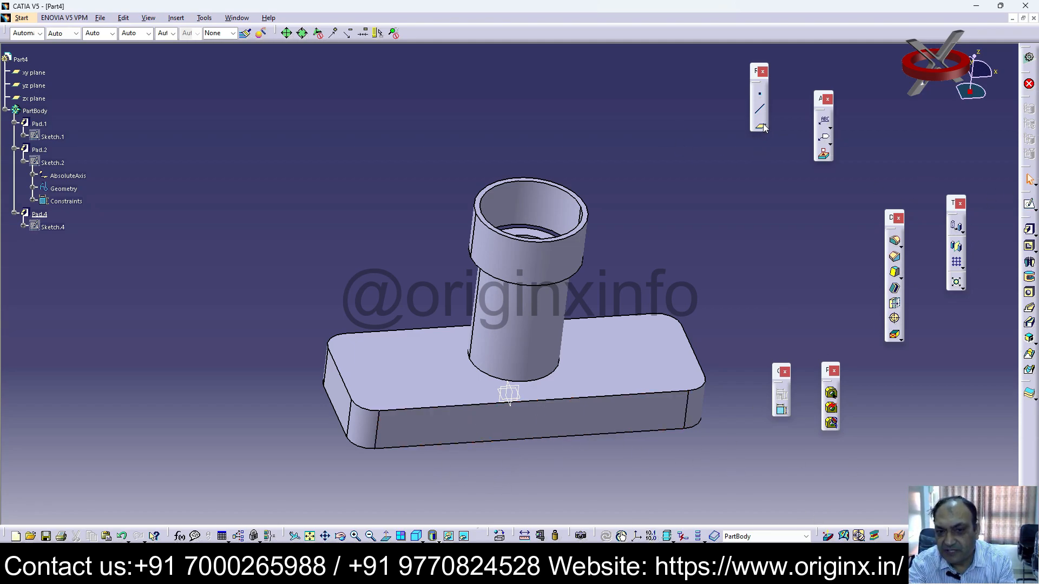
- Create a plane offset inward from the base plate's long side face, increasing the offset to reach the middle of the plate's width
left_click(577, 425)
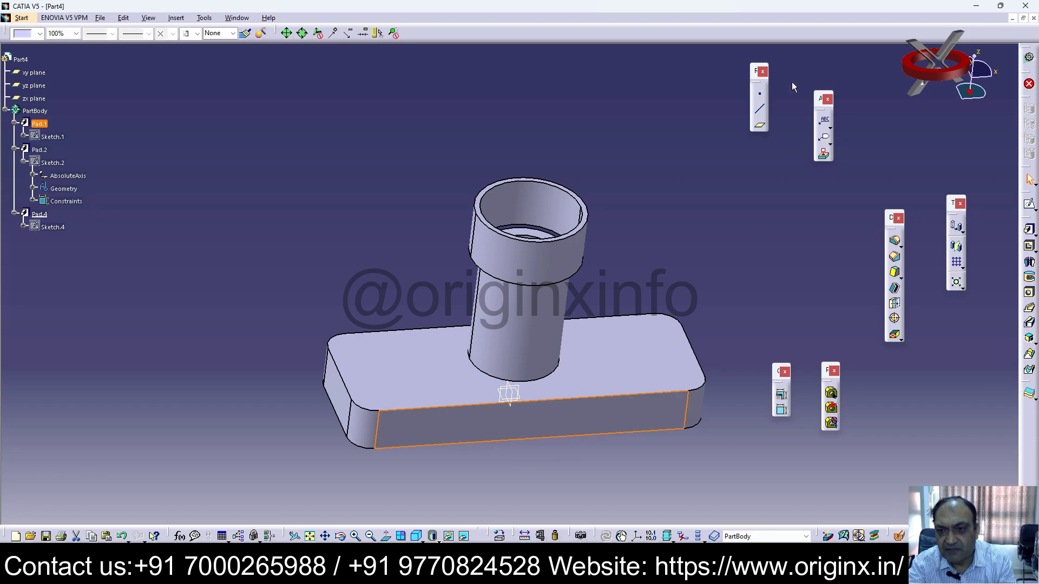
left_click(760, 126)
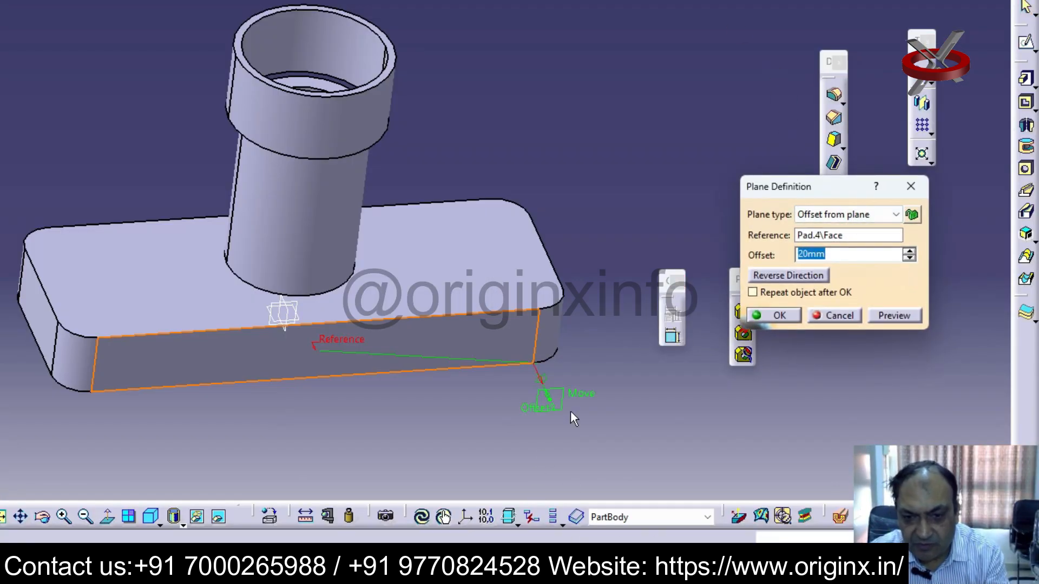
left_click(786, 276)
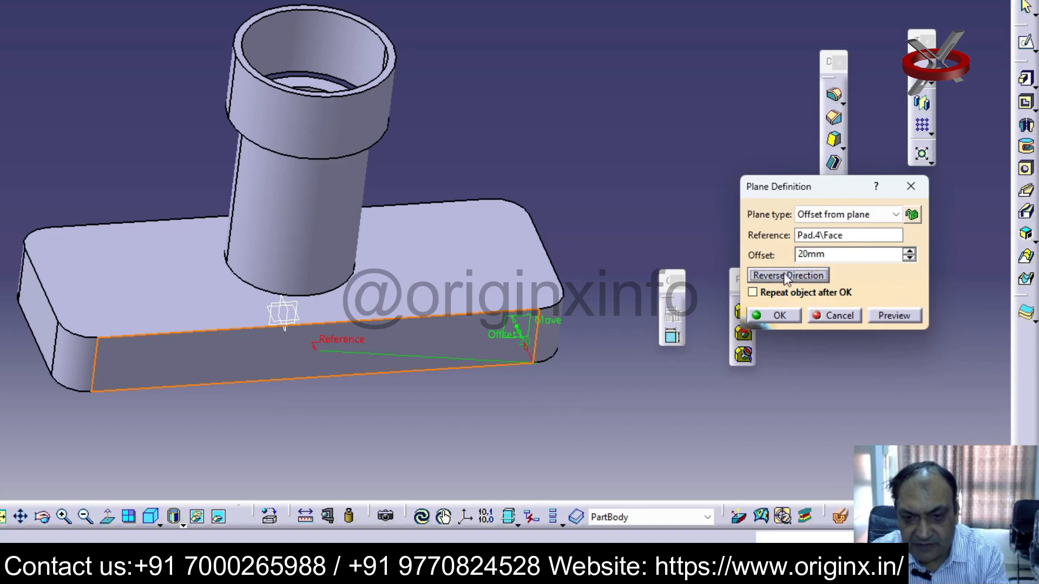
middle_click_drag(596, 355, 166, 382)
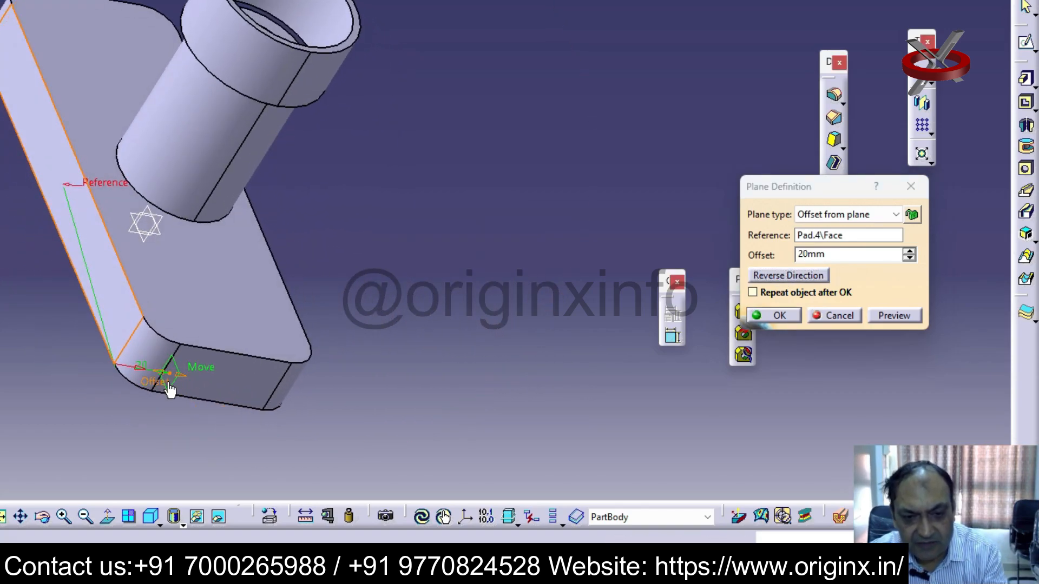
left_click(910, 251)
left_click(910, 251)
left_click(787, 316)
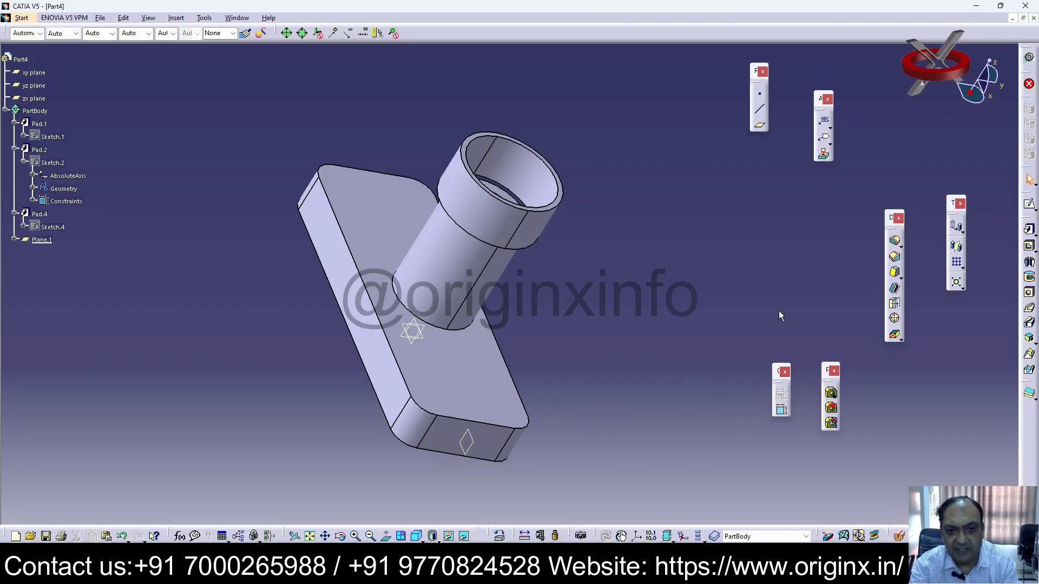
- Sketch a slanted line on the new plane from the boss's side just below the ring down to the plate's top face and exit the sketch
left_click(483, 448)
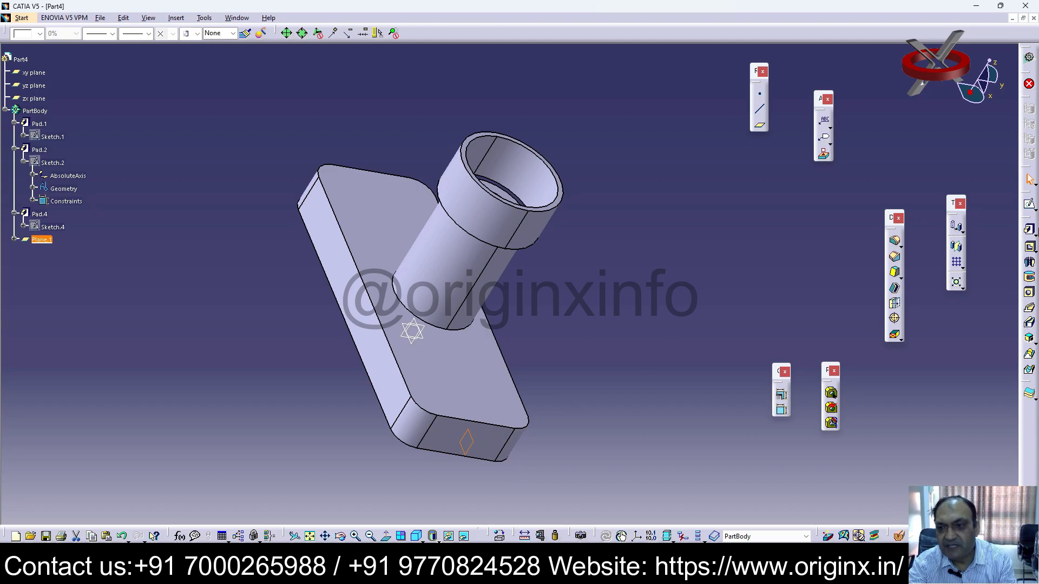
left_click(1029, 206)
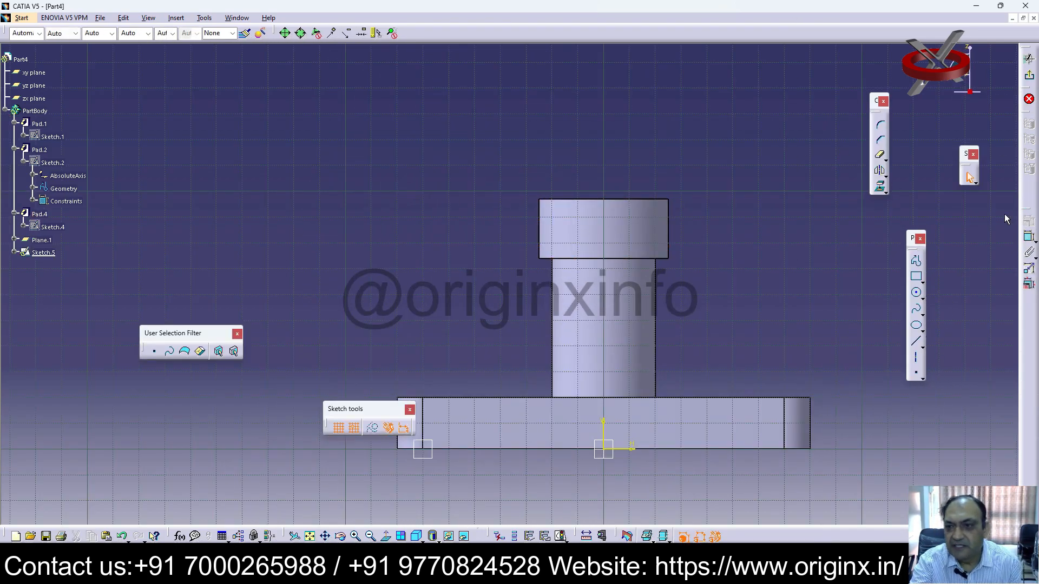
left_click(916, 342)
left_click(552, 269)
left_click(449, 398)
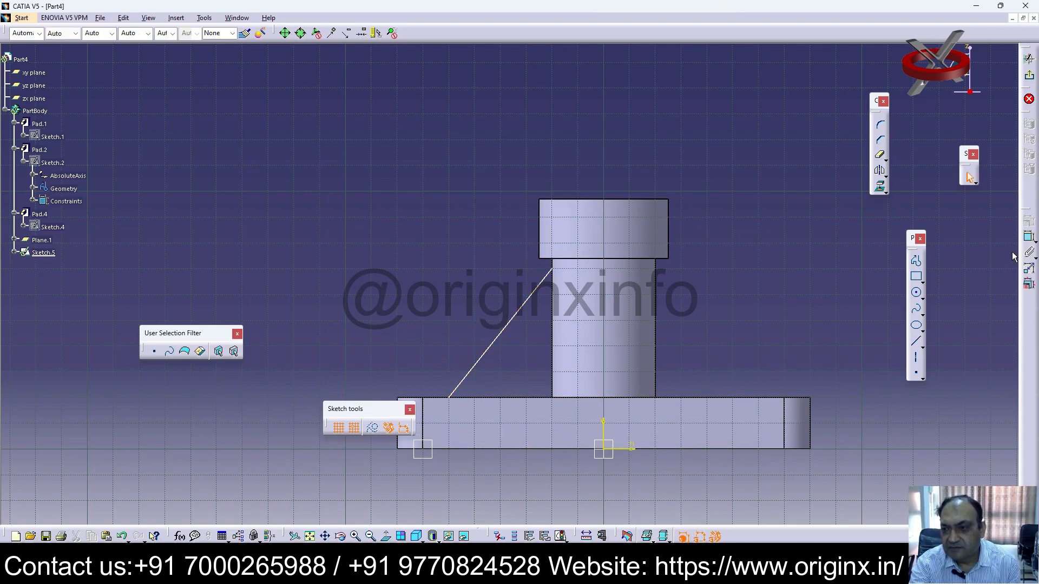
left_click(1030, 79)
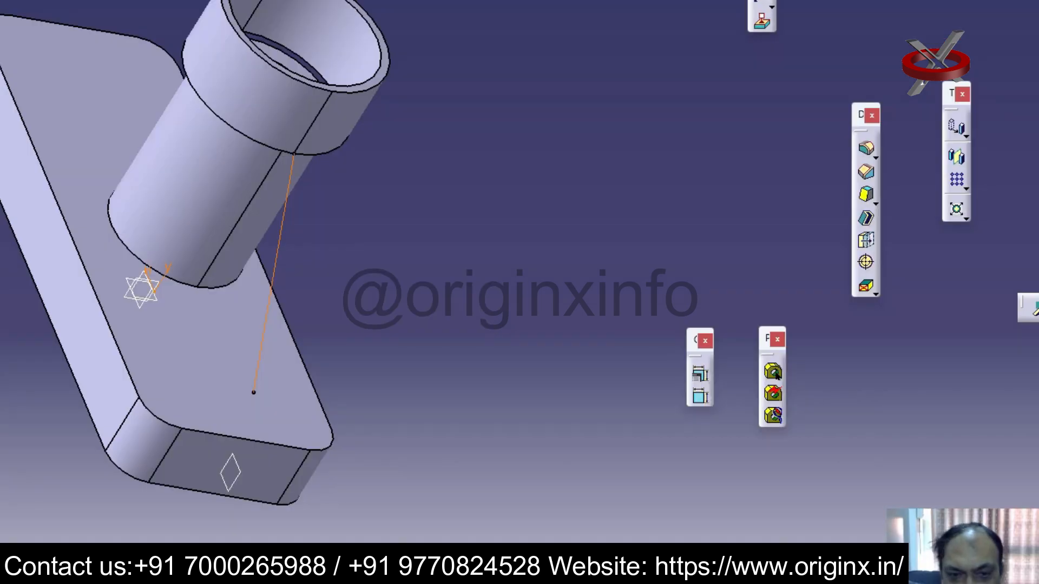
- Create a 10 mm thick stiffener from the slanted line between the boss and the base plate
left_click(1030, 339)
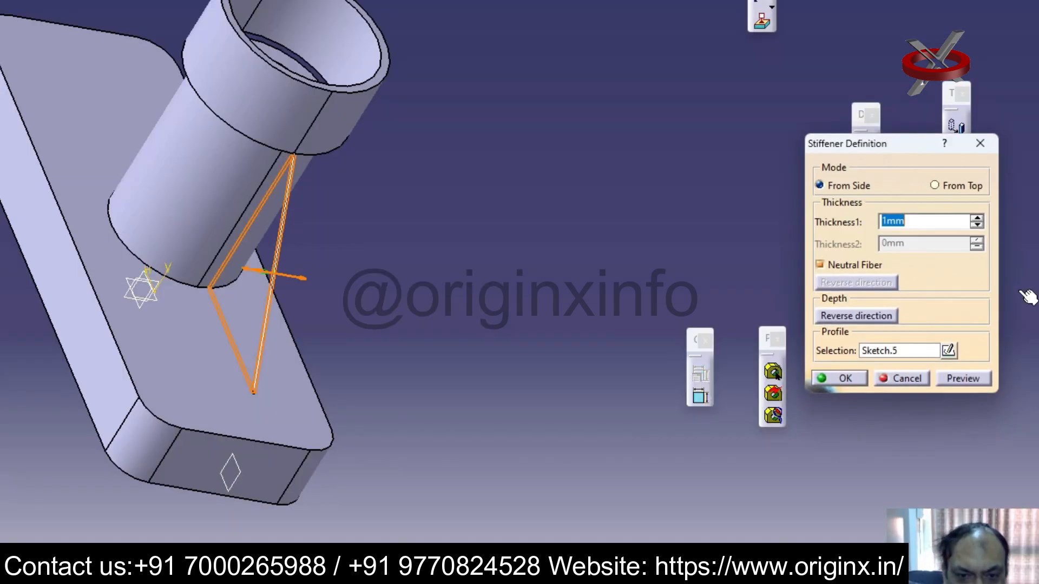
left_click(976, 216)
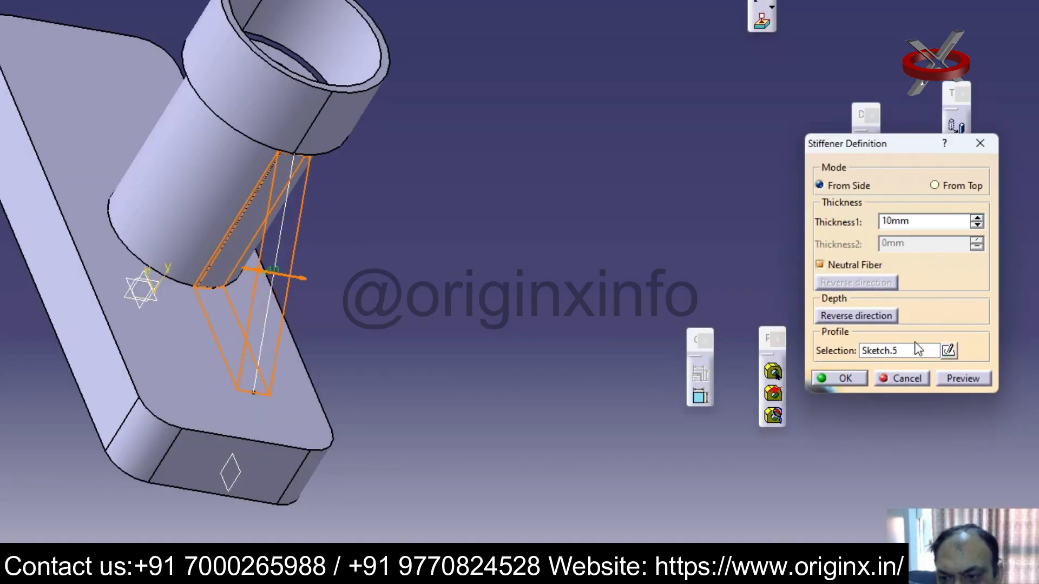
left_click(845, 379)
- Try to set the 60 mm width in the base plate's Sketch.1 to 80 mm and exit the sketch
middle_click_drag(616, 271, 526, 276)
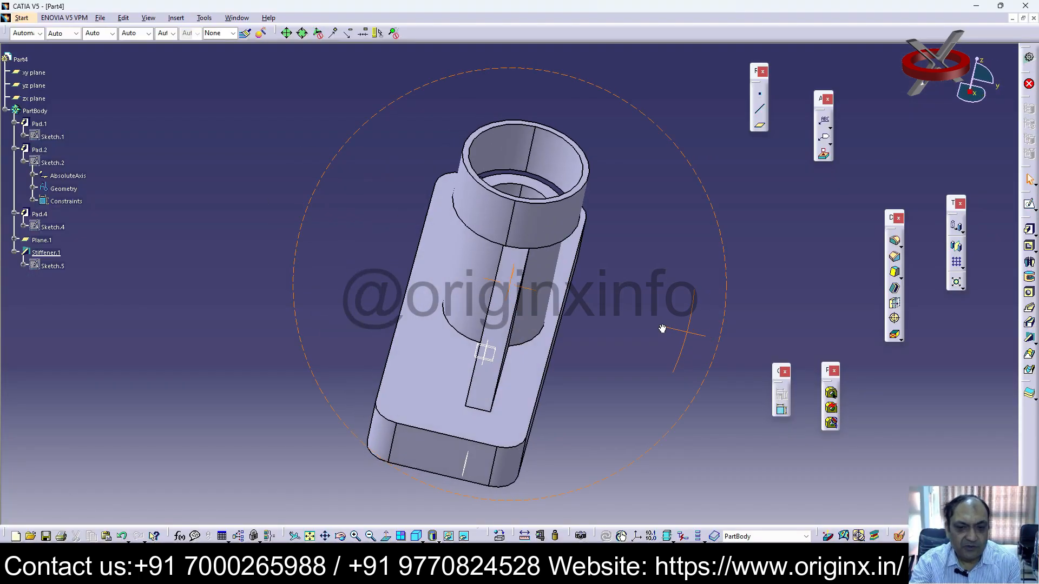
middle_click_drag(662, 329, 683, 303)
middle_click_drag(576, 340, 476, 371)
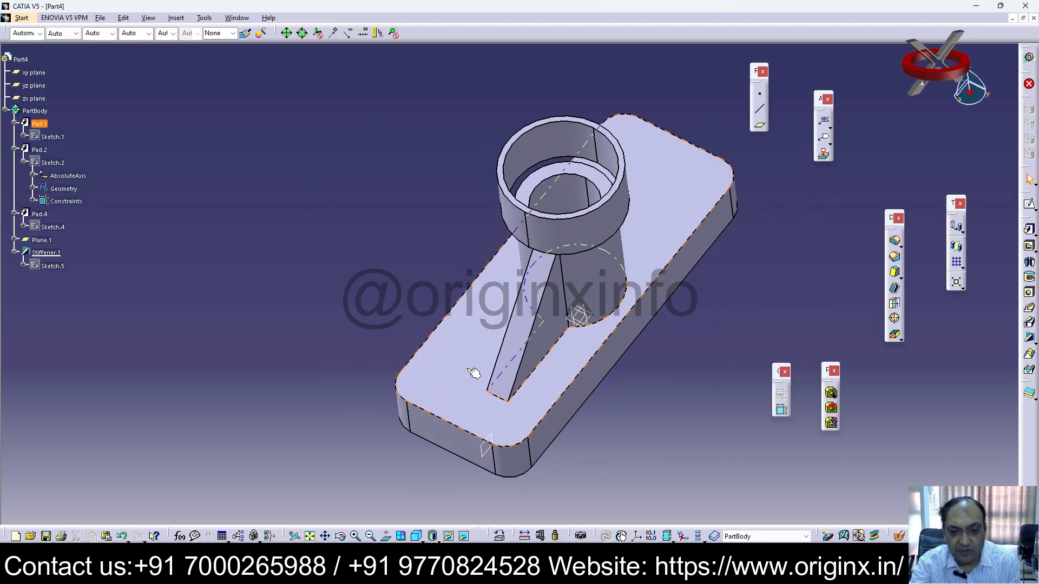
double_click(548, 398)
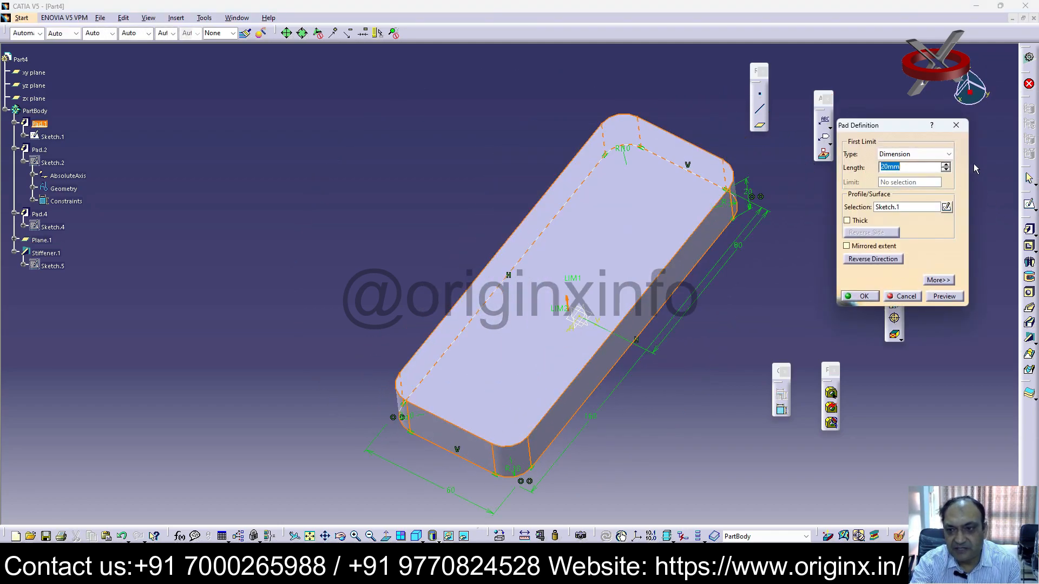
left_click(956, 125)
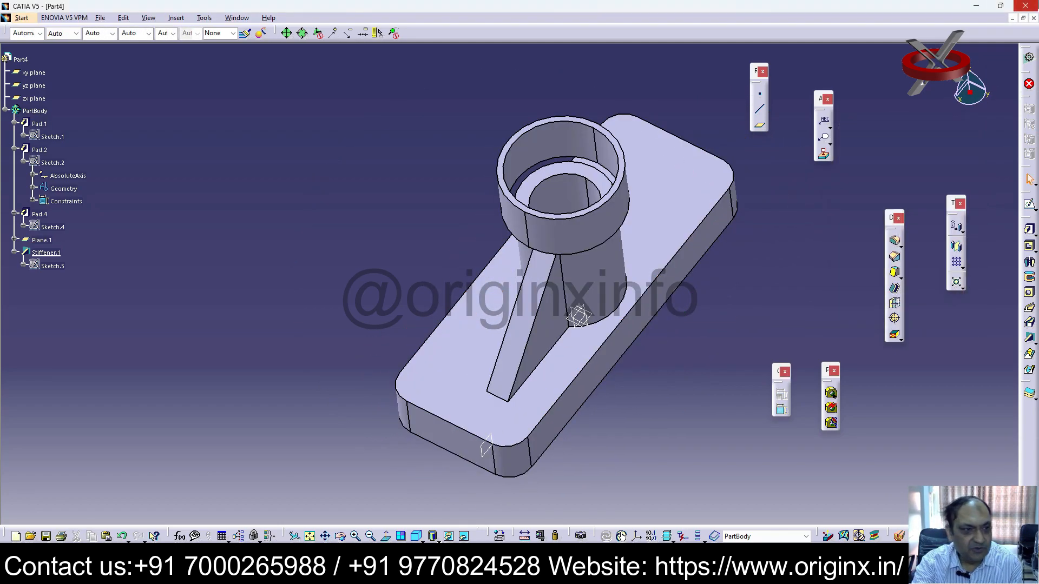
double_click(53, 137)
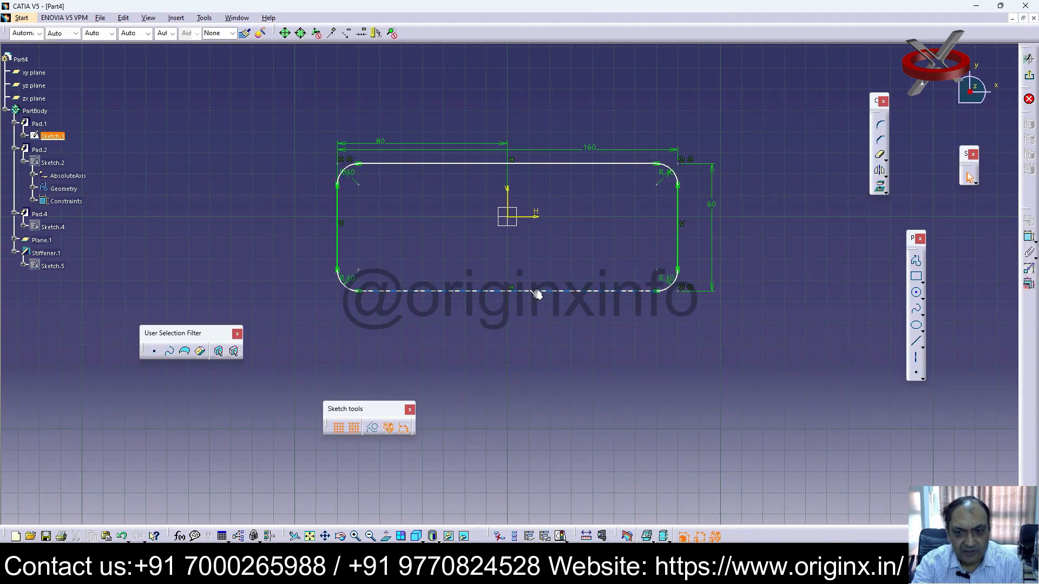
double_click(716, 206)
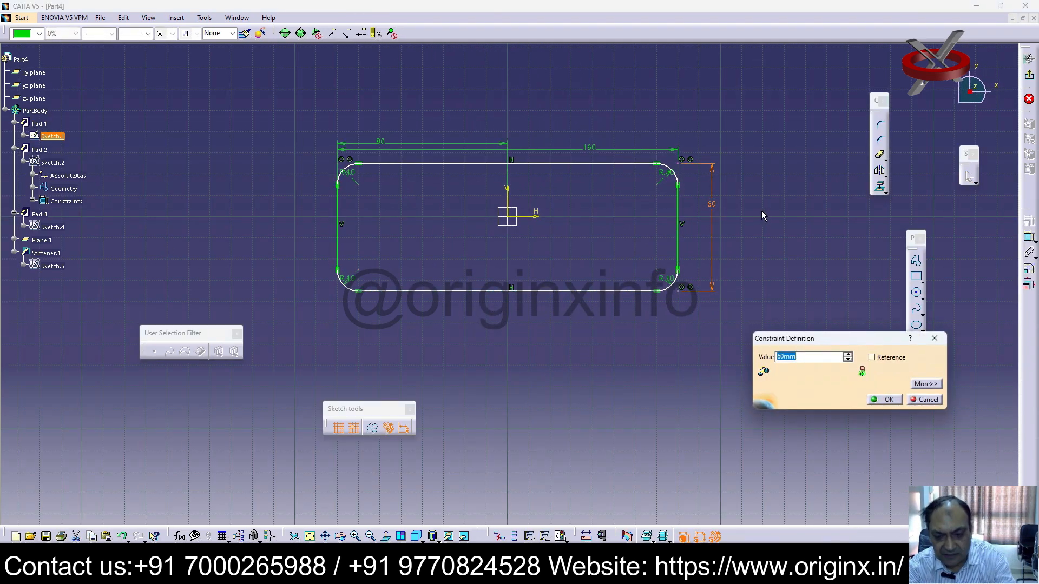
type("80")
key("Return")
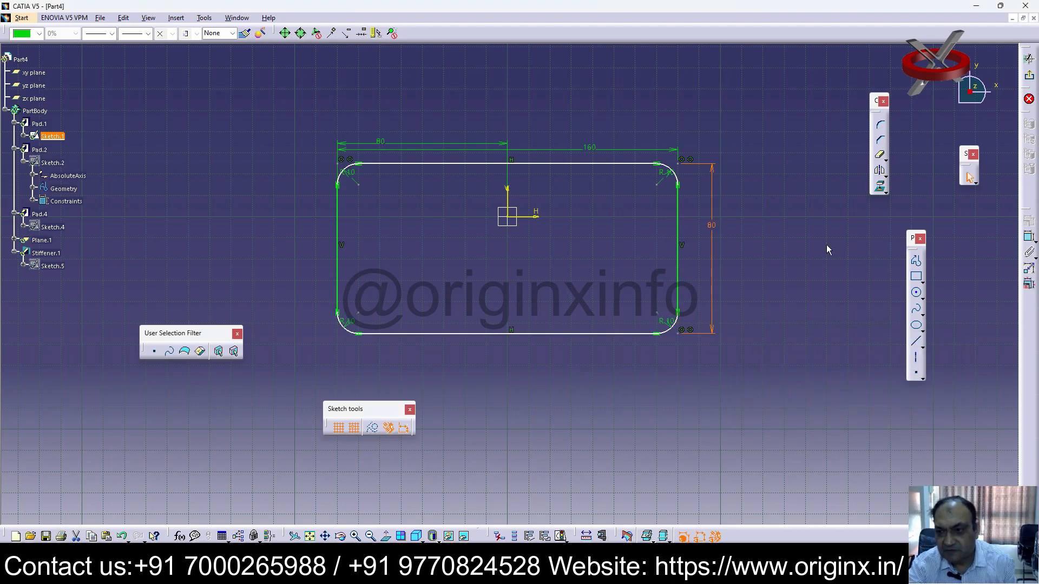
left_click(1028, 58)
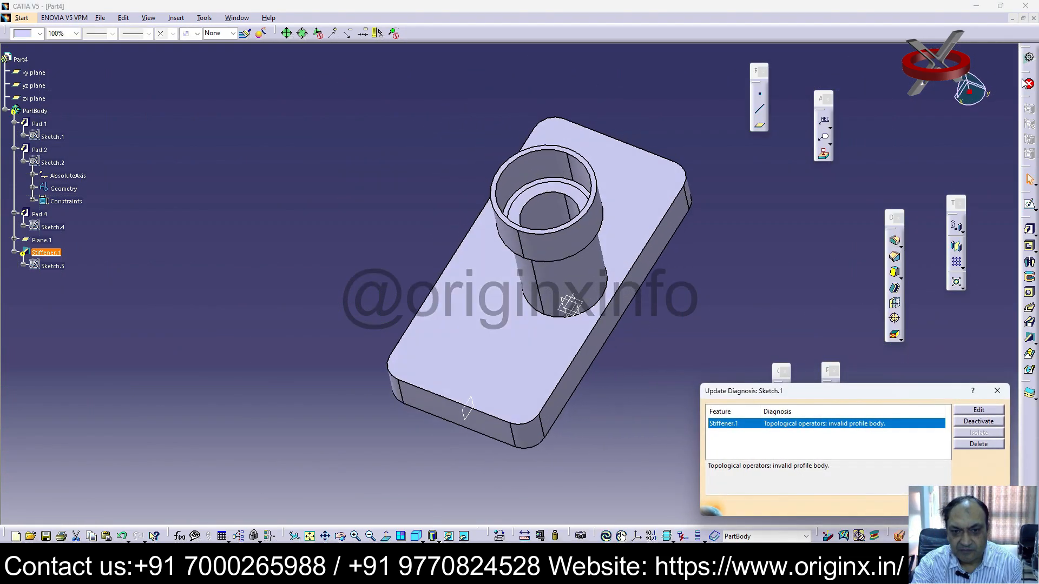
left_click(997, 391)
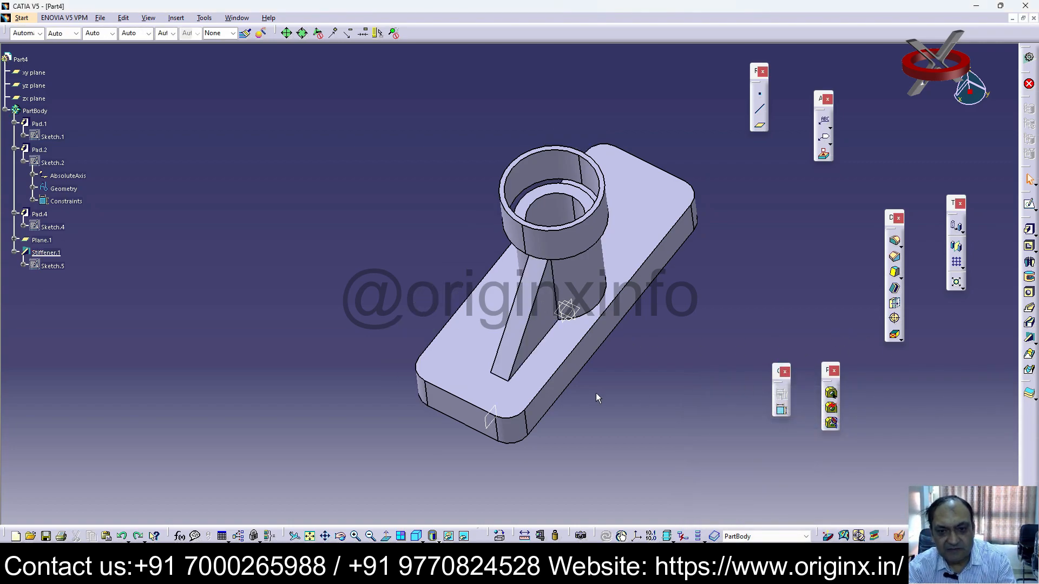
- Start a circular pattern with 4 instances and an angular spacing of 90 degrees
middle_click_drag(620, 352, 476, 336)
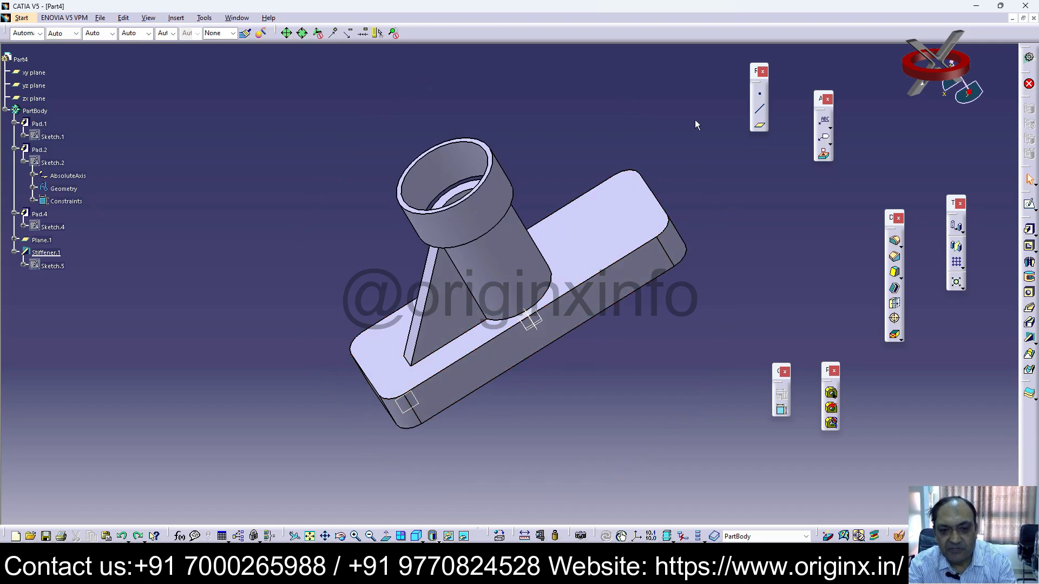
middle_click_drag(748, 262, 743, 295)
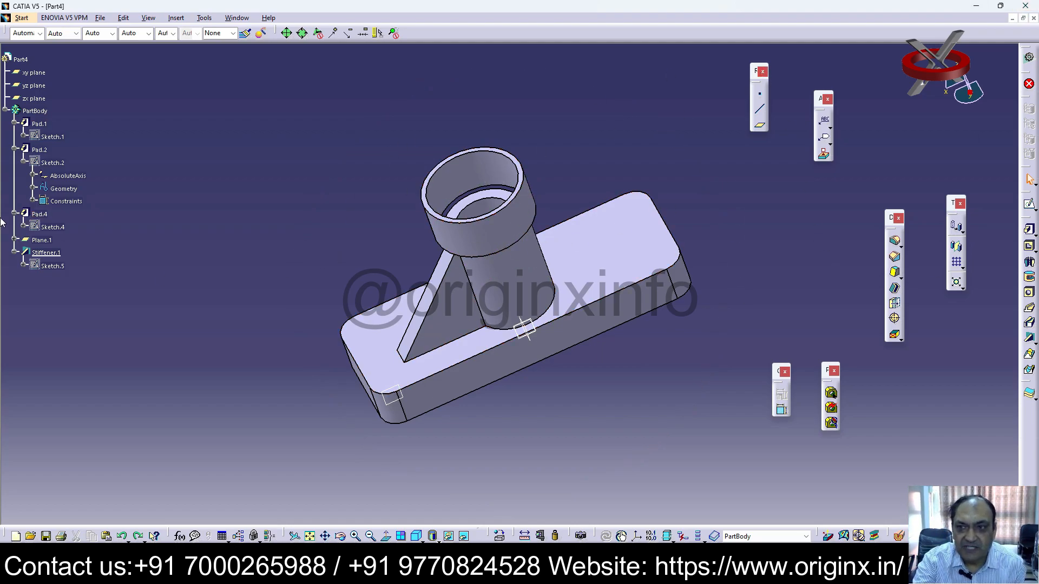
left_click(172, 19)
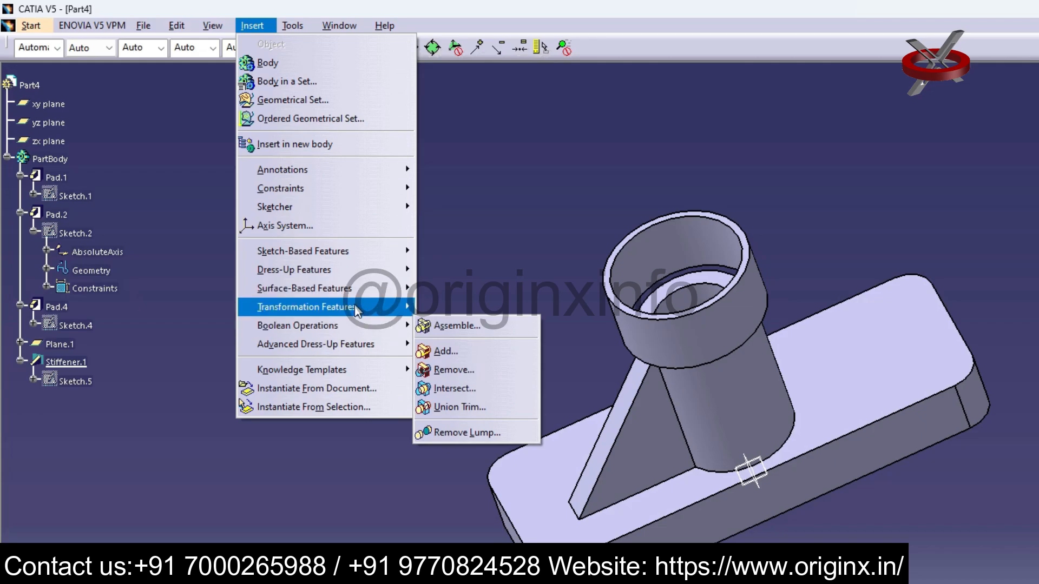
mouse_move(355, 306)
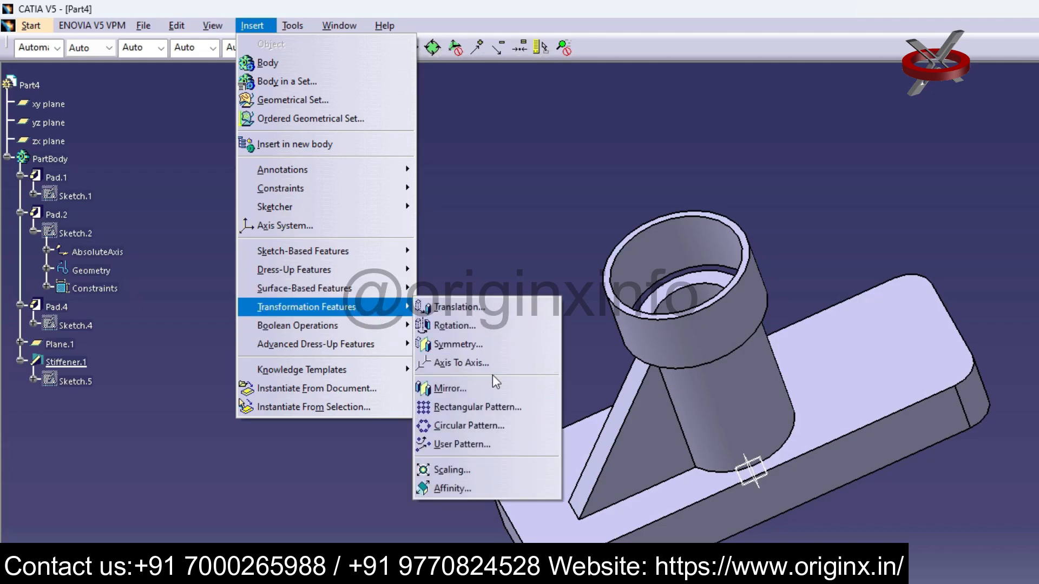
left_click(495, 426)
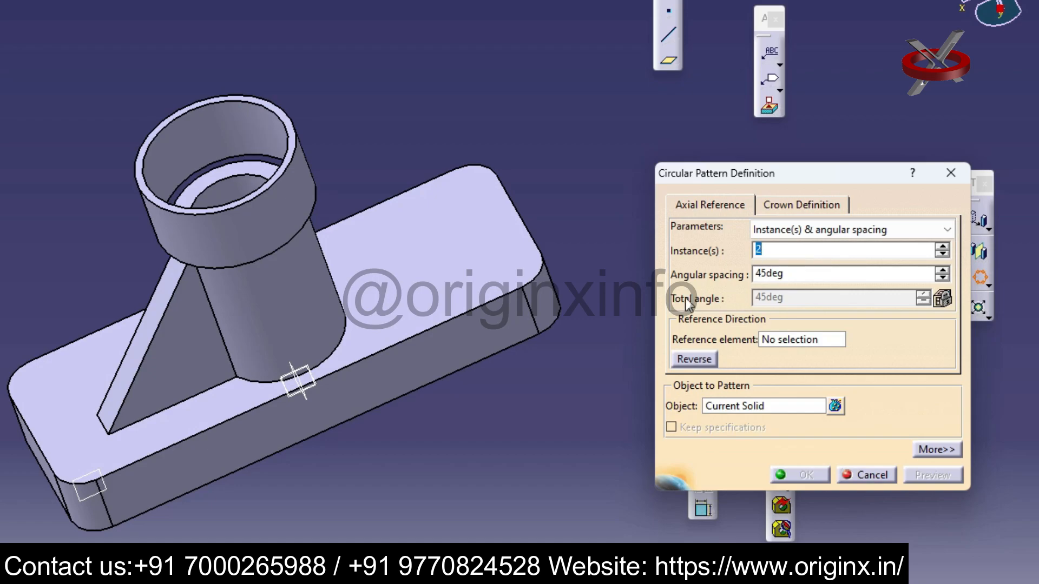
right_click(370, 315)
left_click(75, 424)
middle_click_drag(75, 424, 116, 456)
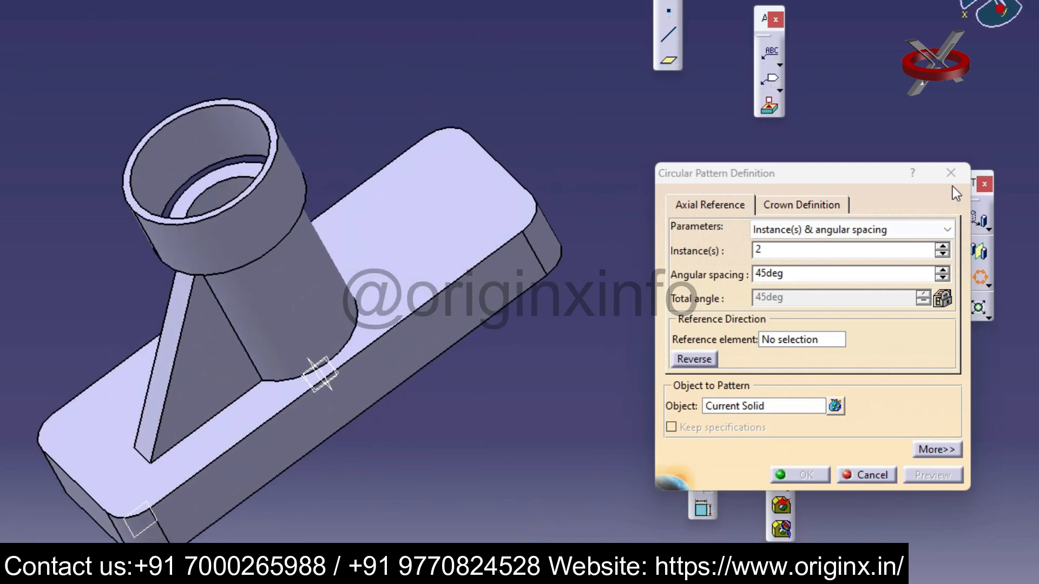
left_click(941, 247)
left_click(941, 247)
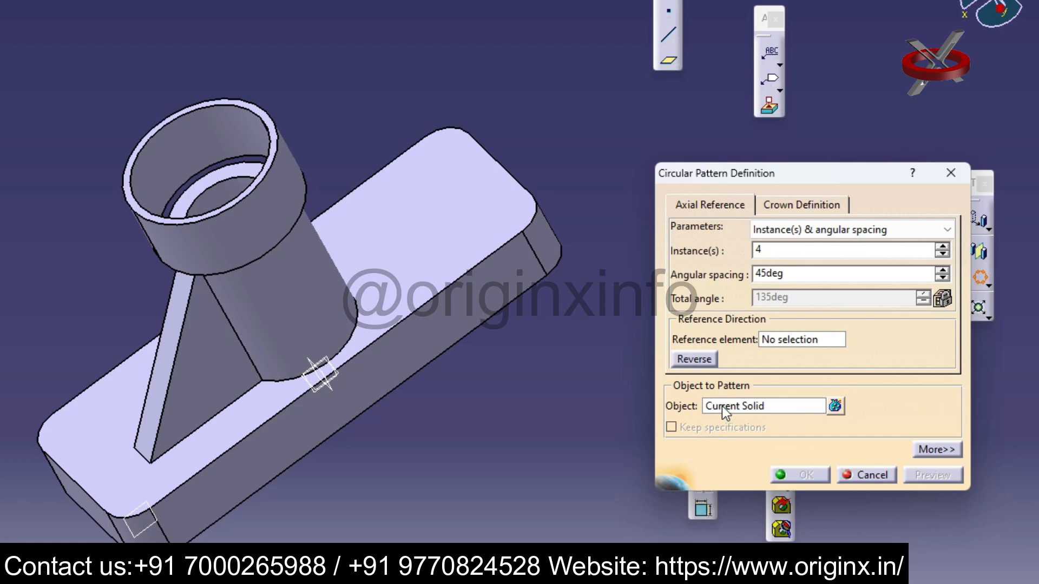
left_click_drag(791, 278, 719, 287)
type("90")
key("Return")
- Choose the stiffener as the object to pattern and the boss's cylindrical face as the reference, and create the circular pattern
left_click(771, 410)
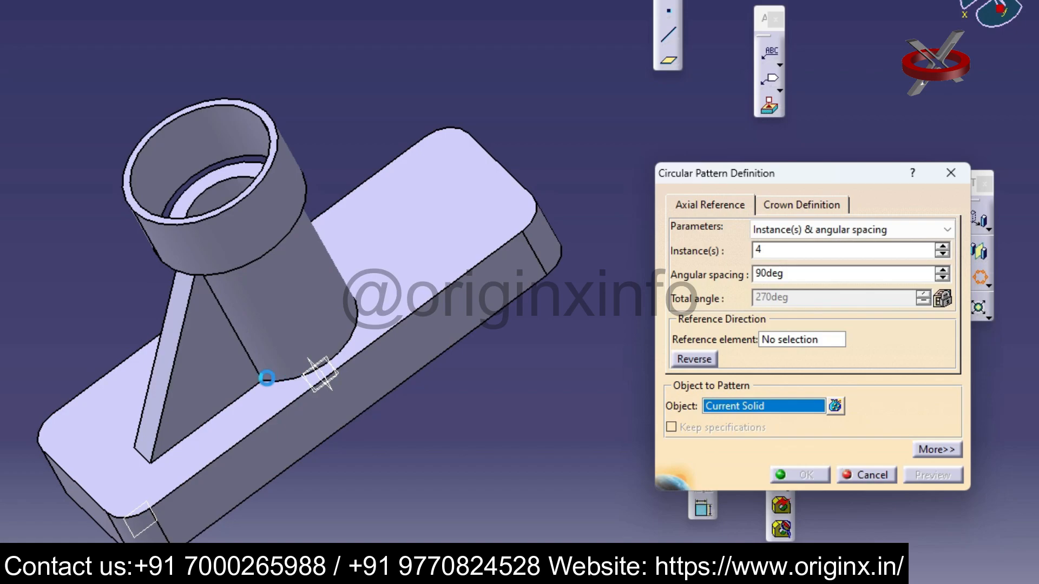
left_click(195, 375)
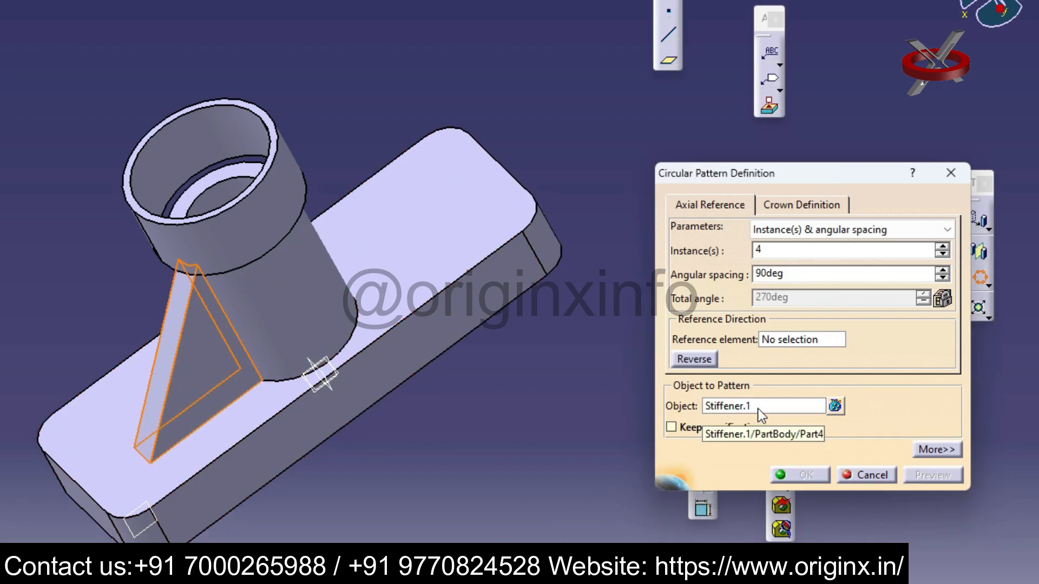
left_click(782, 339)
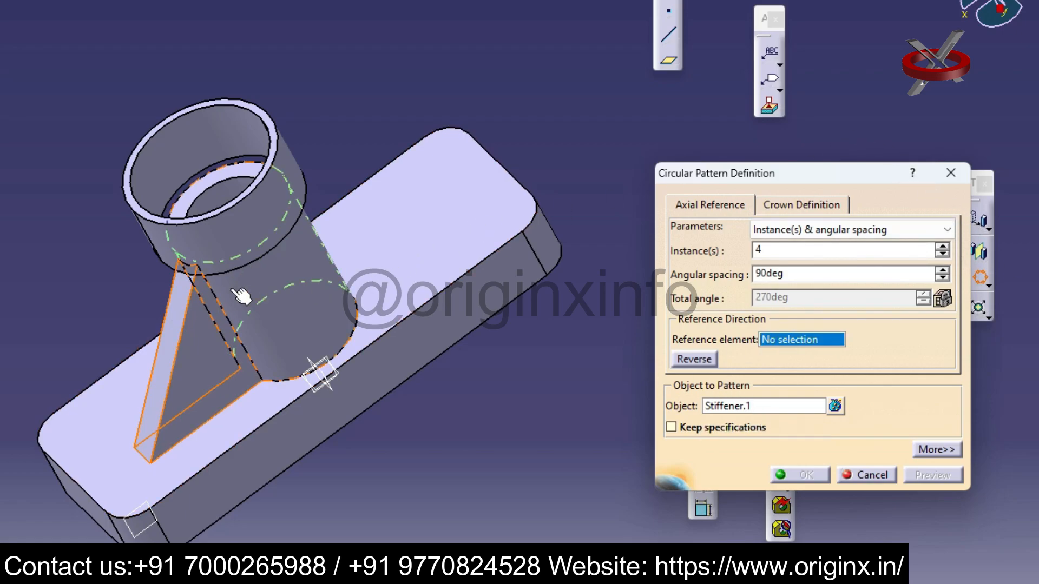
left_click(298, 271)
middle_click_drag(493, 440, 683, 492)
left_click(805, 474)
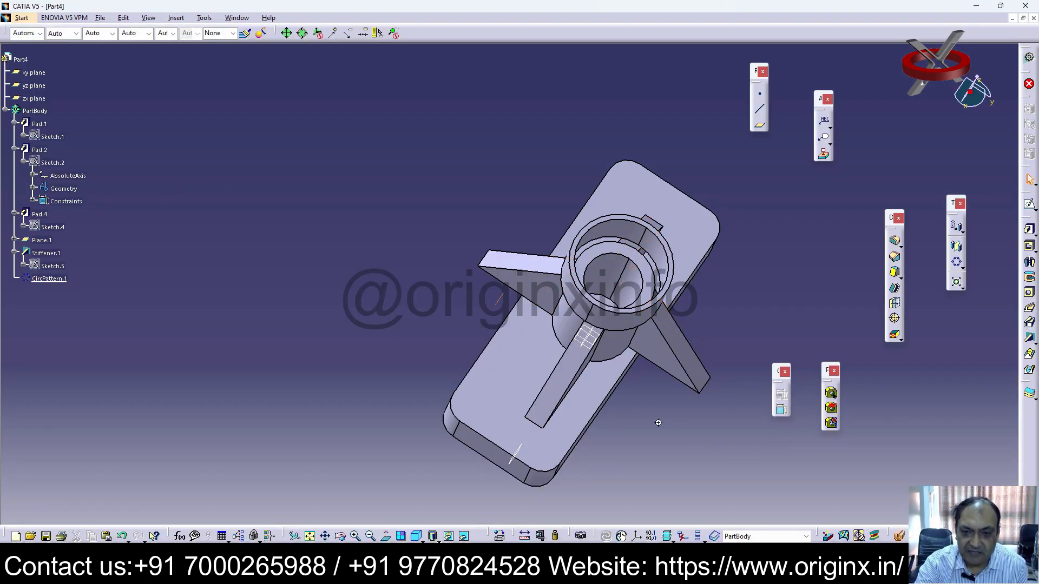
- Try to set the base plate's width to 80 mm in Sketch.1
middle_click_drag(658, 422, 635, 404)
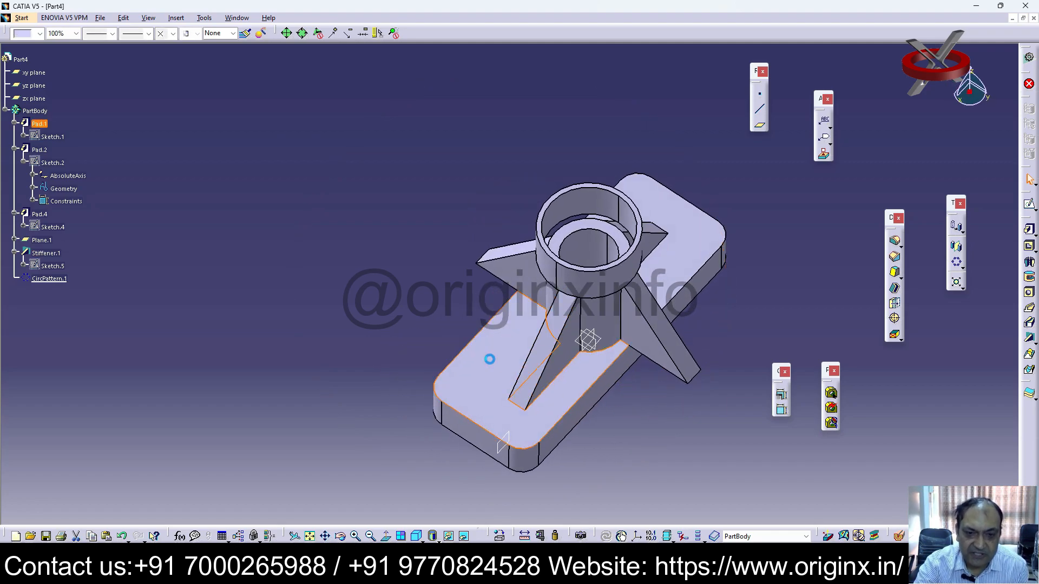
double_click(488, 361)
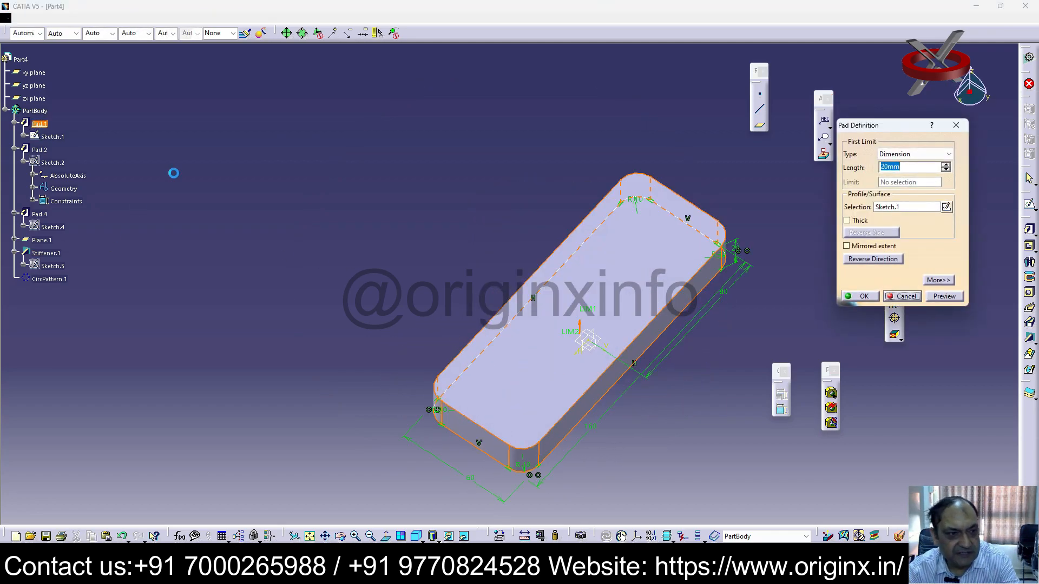
key("Escape")
double_click(52, 136)
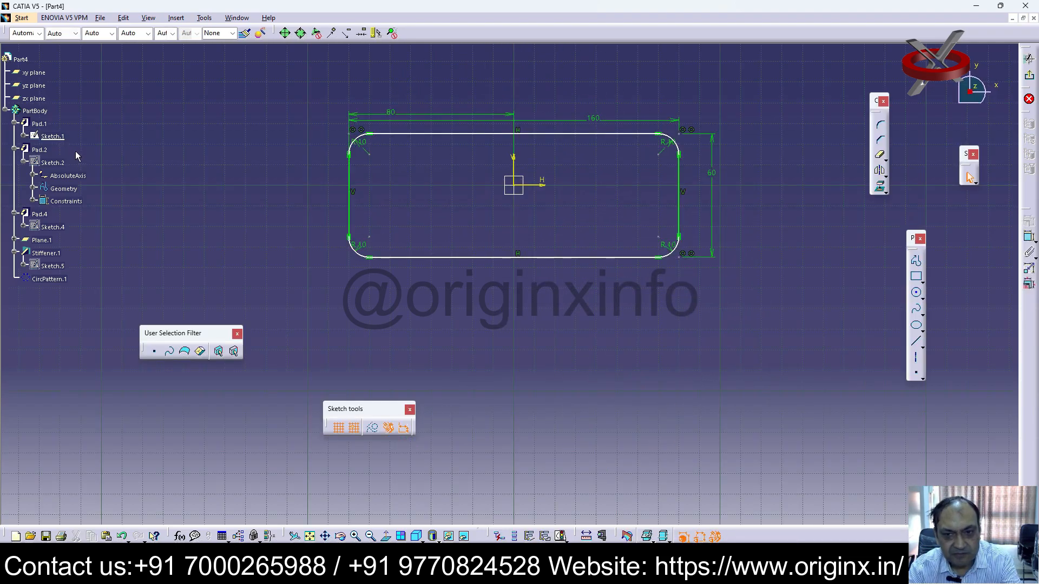
double_click(713, 174)
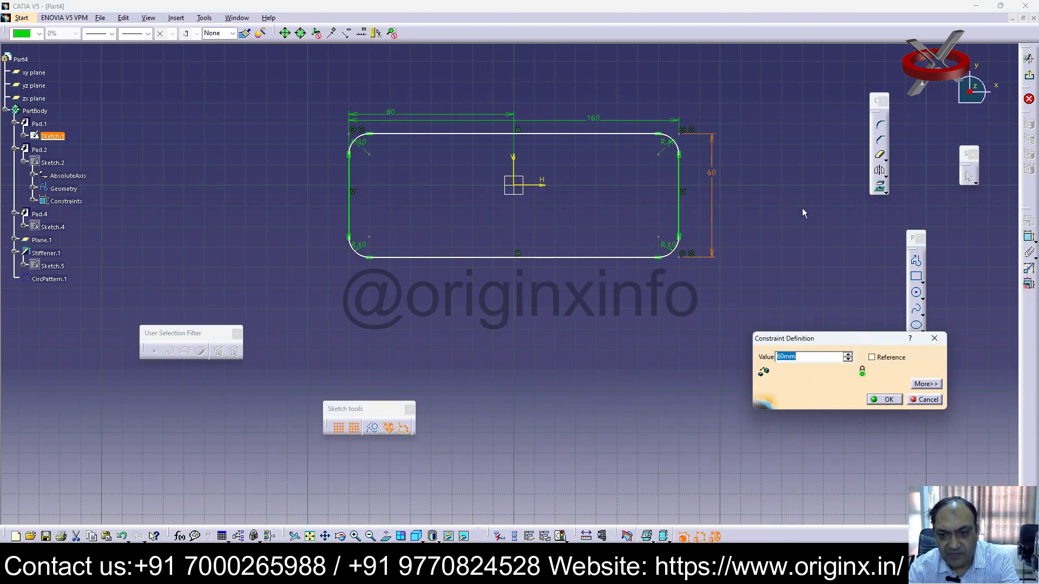
type("80")
key("Return")
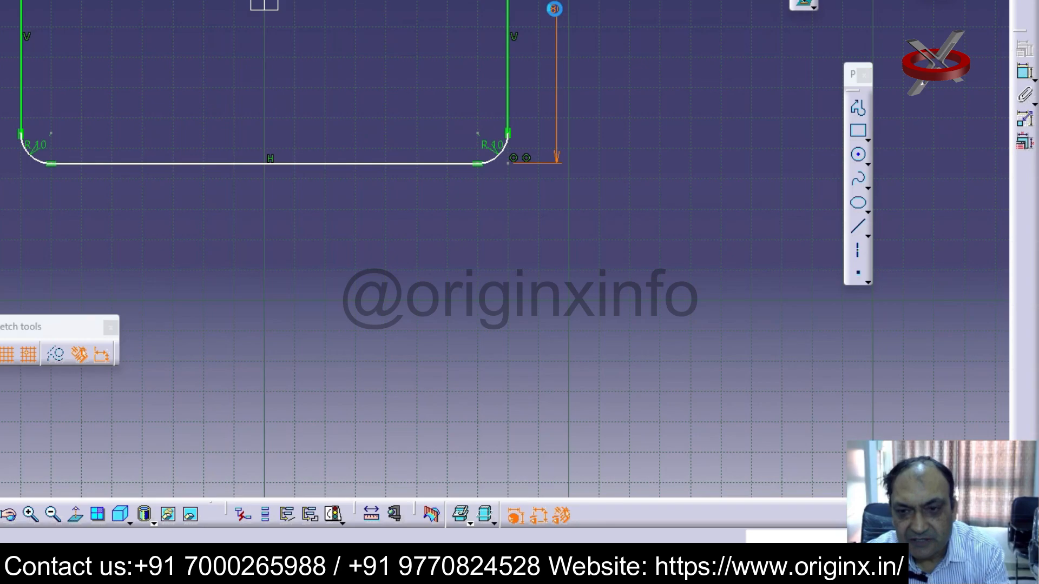
- Try to widen the base plate's Sketch.1 to 90 mm, exit the sketch and close the update diagnosis
double_click(713, 196)
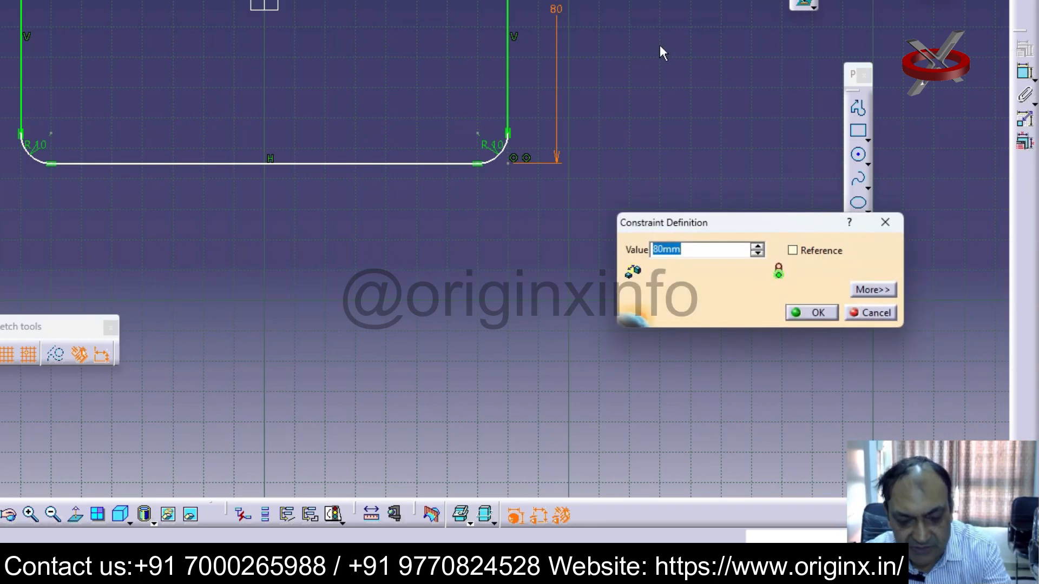
type("90")
key("Return")
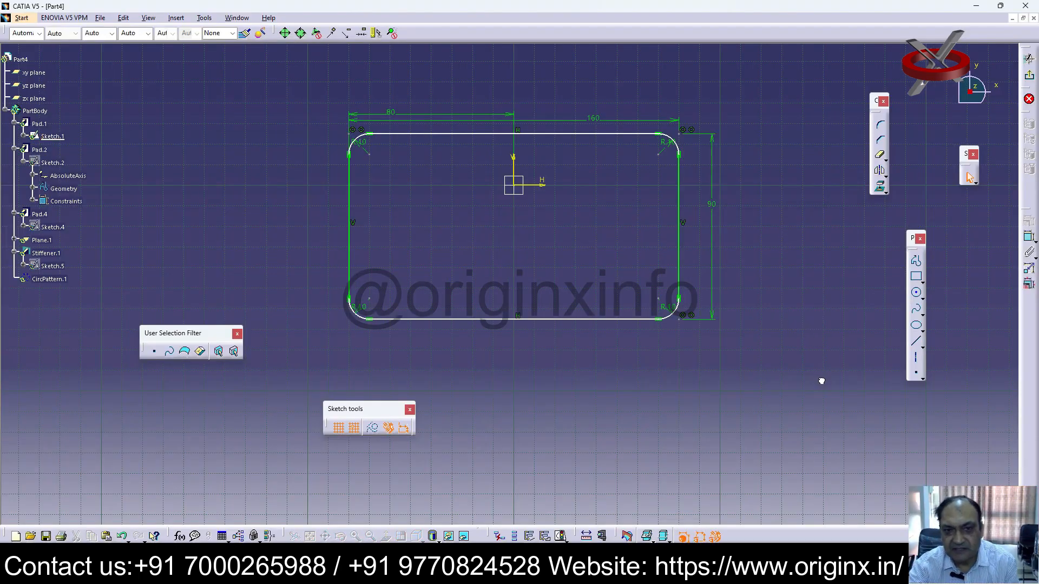
left_click(1029, 78)
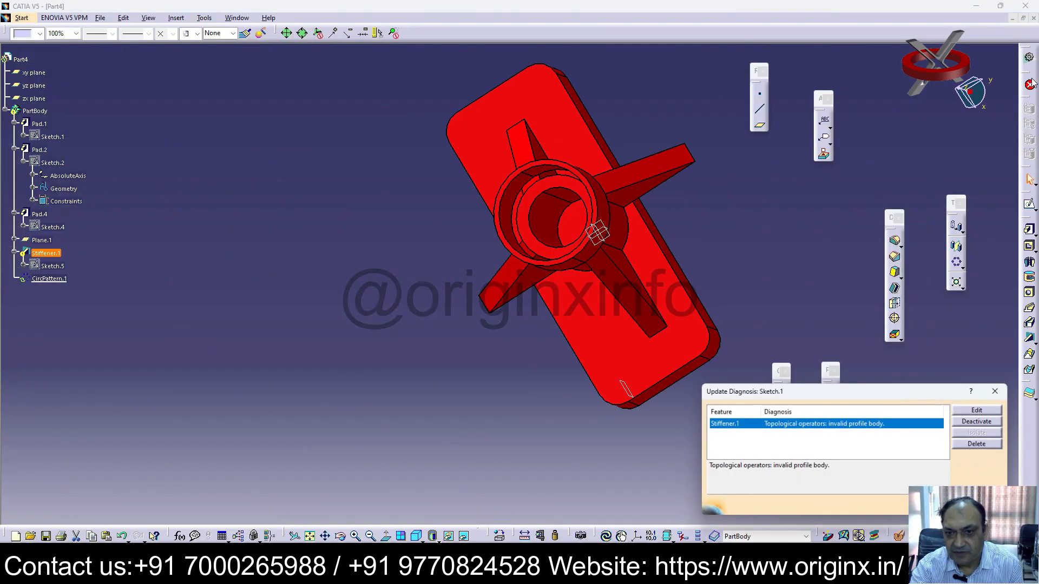
left_click(997, 393)
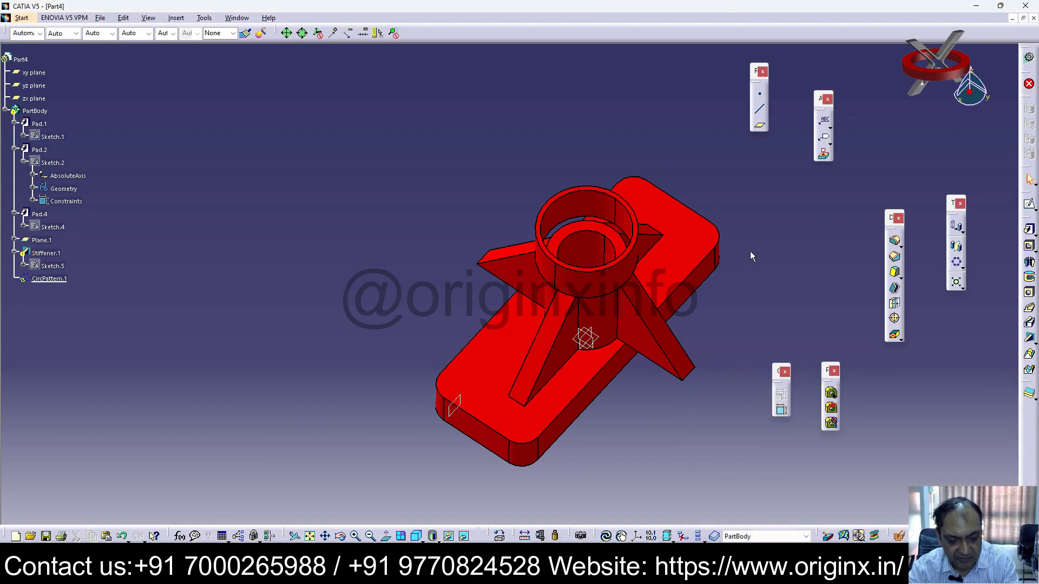
- Set the base plate's width to 70 mm in Sketch.1
double_click(492, 374)
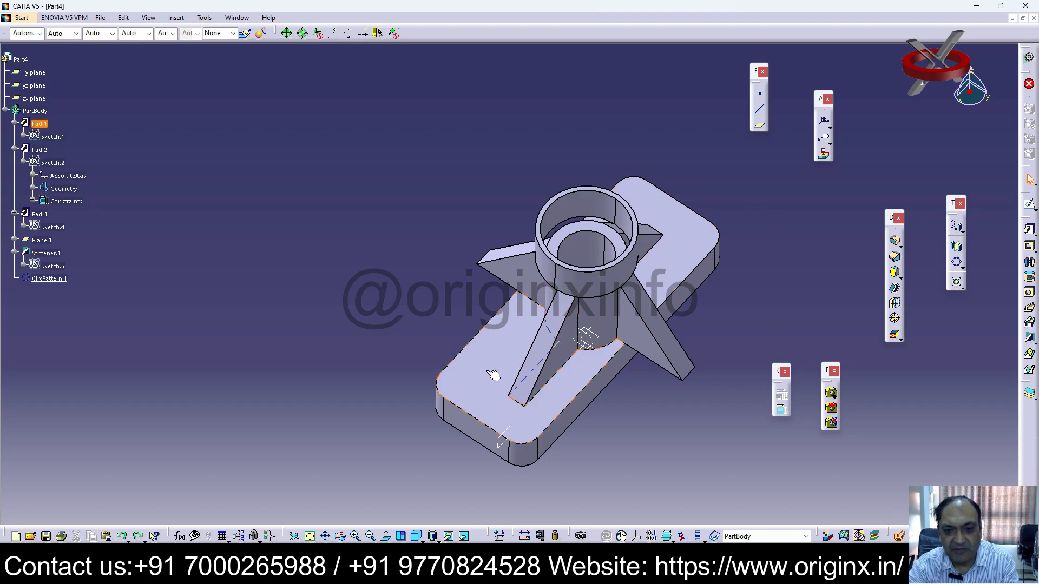
key("Return")
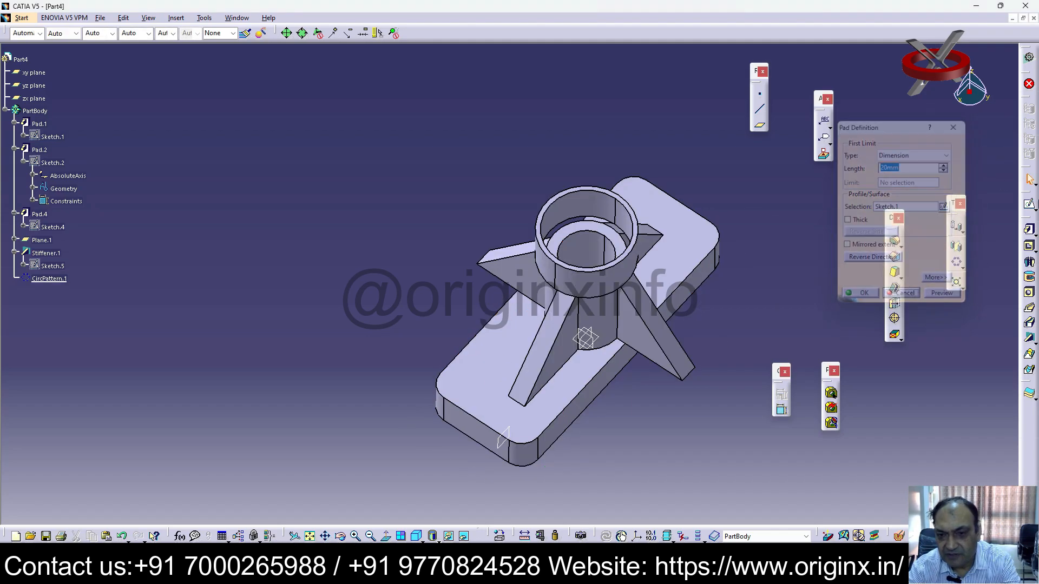
left_click(51, 137)
double_click(53, 139)
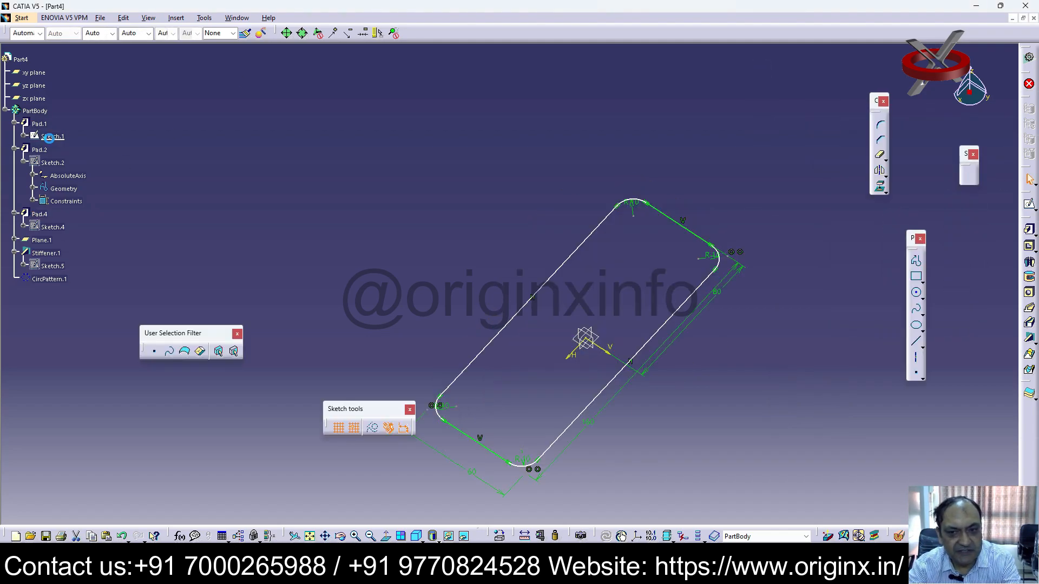
double_click(715, 174)
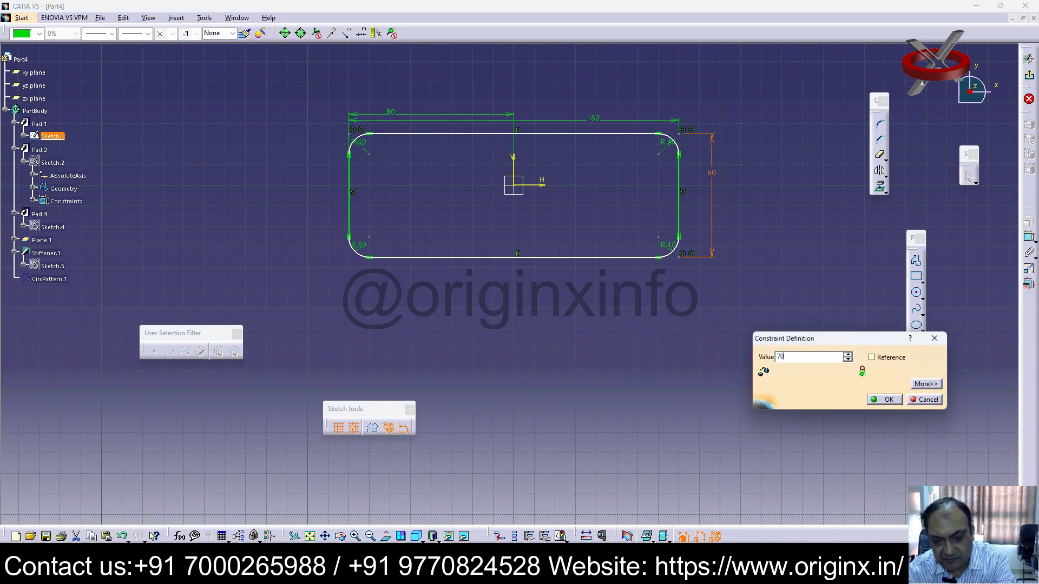
key("Return")
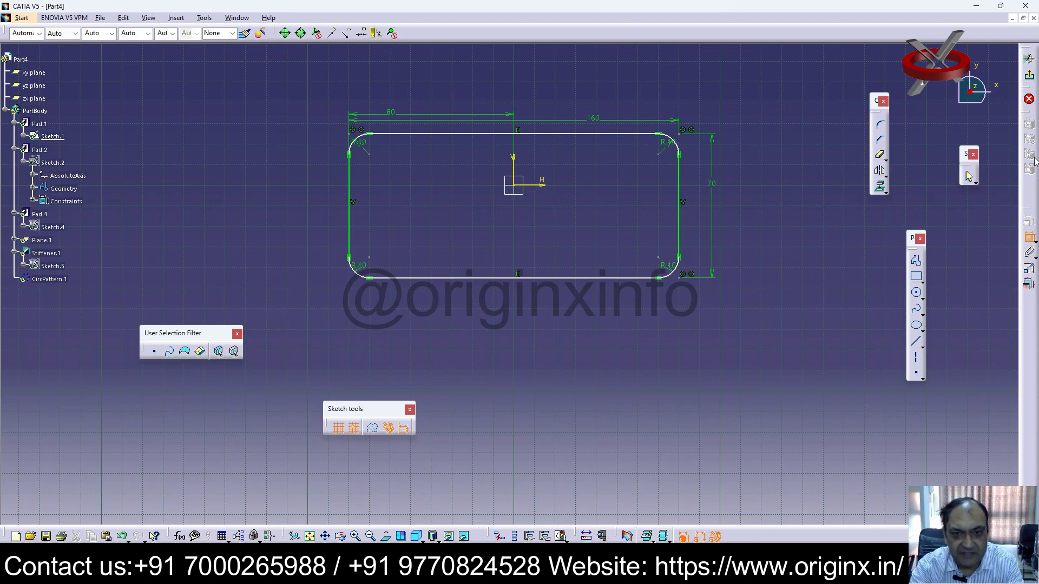
- Constrain the base plate's upper long edge to 35 mm from the horizontal axis and exit the sketch
left_click(584, 135)
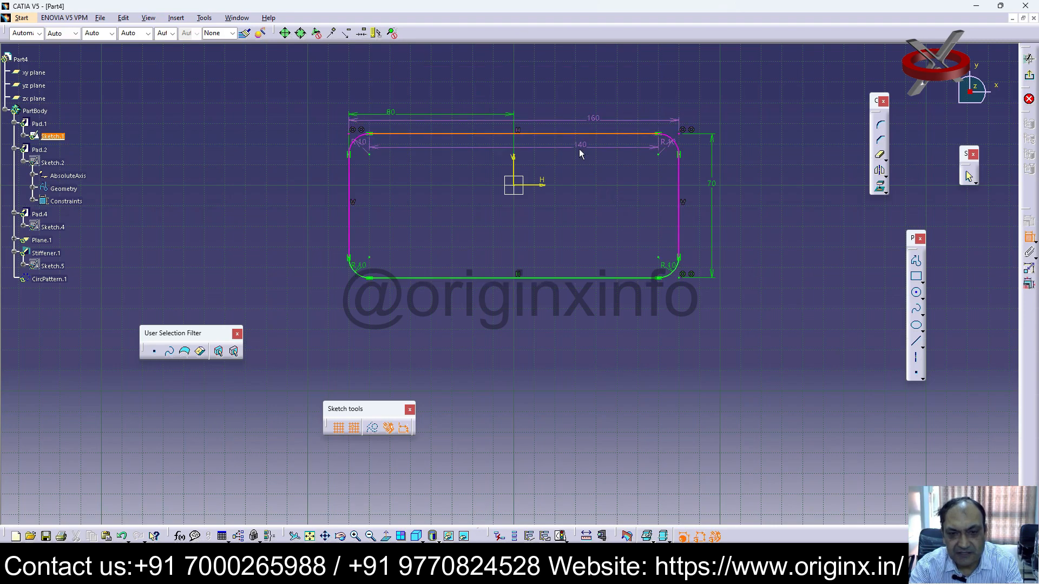
left_click(537, 186)
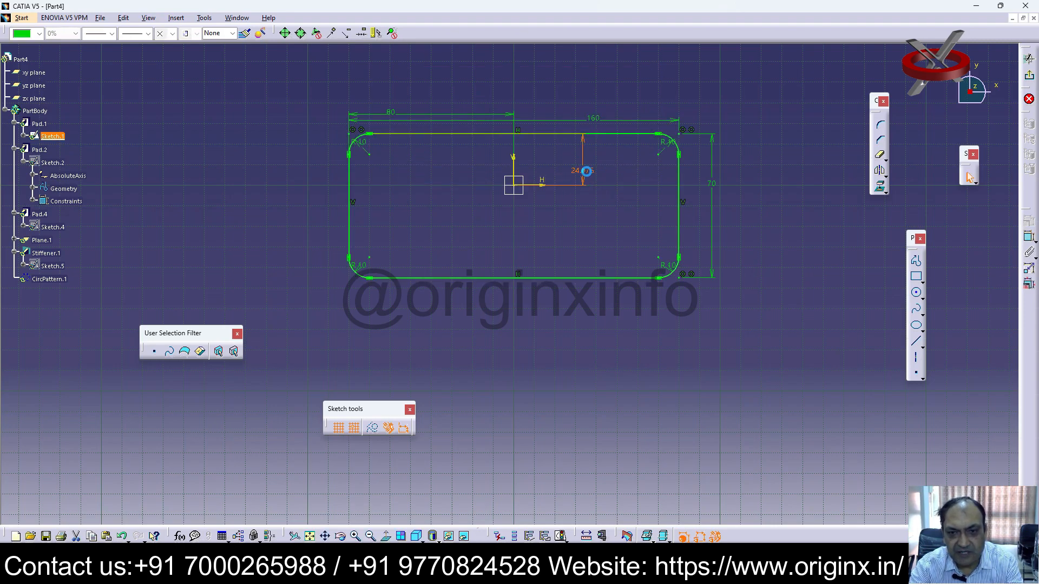
double_click(582, 172)
key("Return")
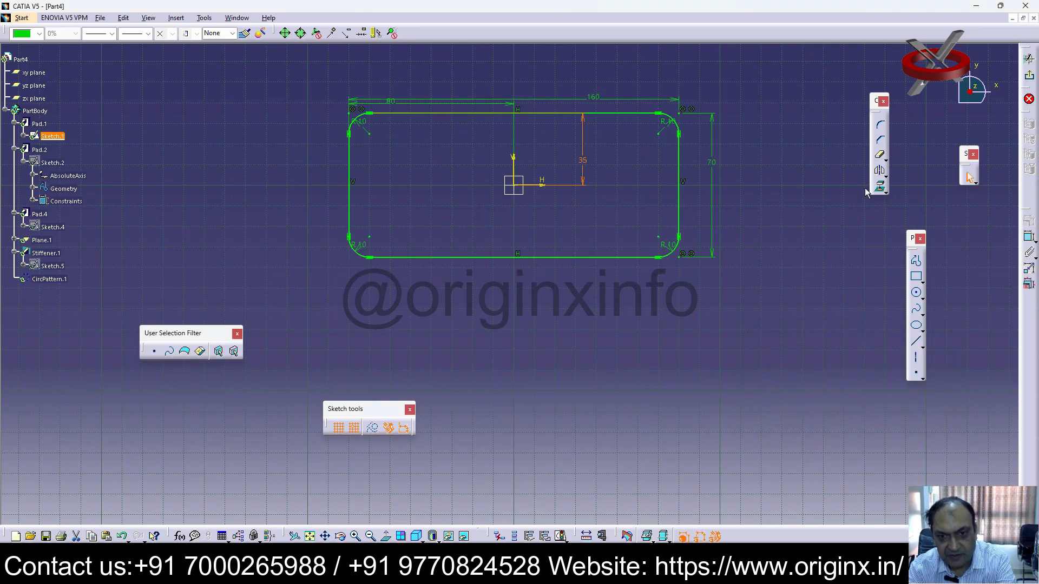
left_click(825, 306)
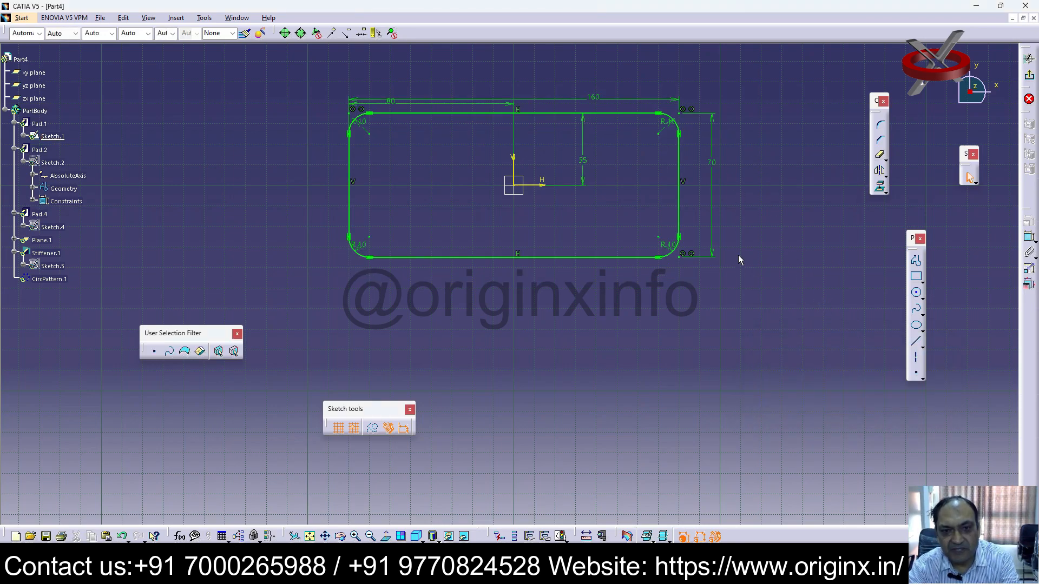
left_click(1029, 78)
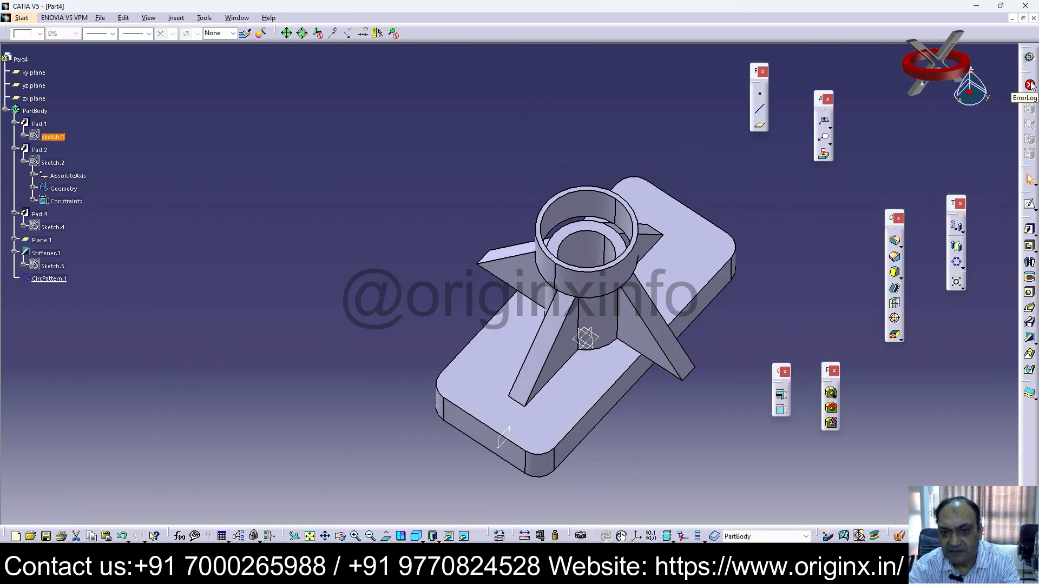
- Reopen the base plate's Sketch.1 and try to set its width to 90 mm
middle_click_drag(665, 394, 691, 378)
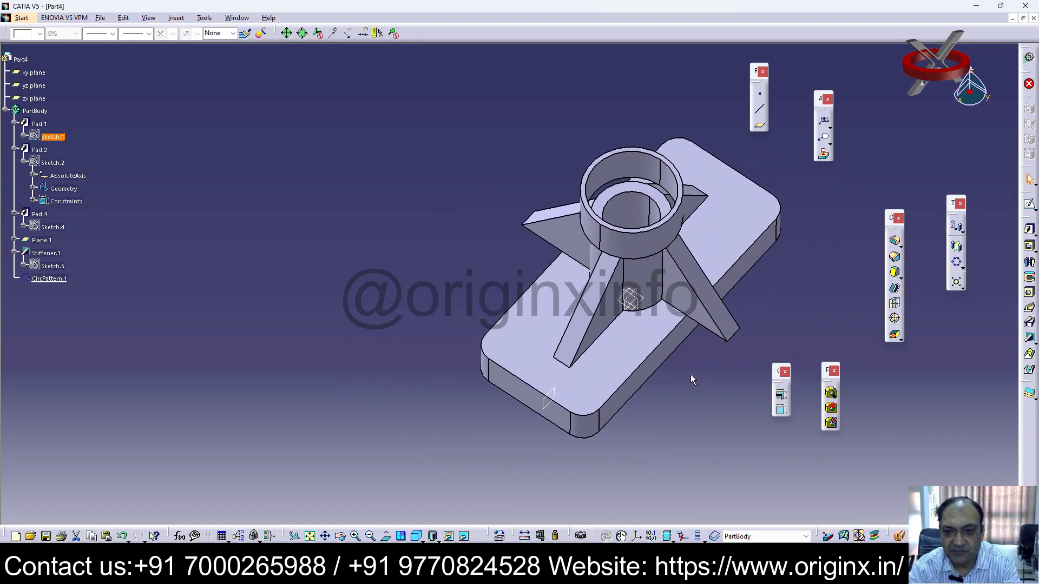
double_click(58, 138)
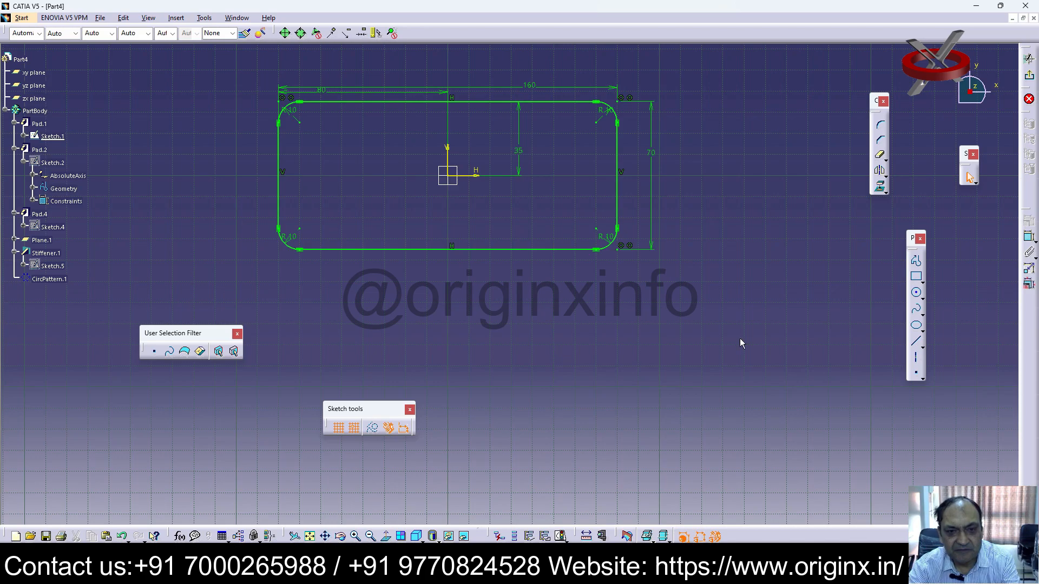
double_click(660, 157)
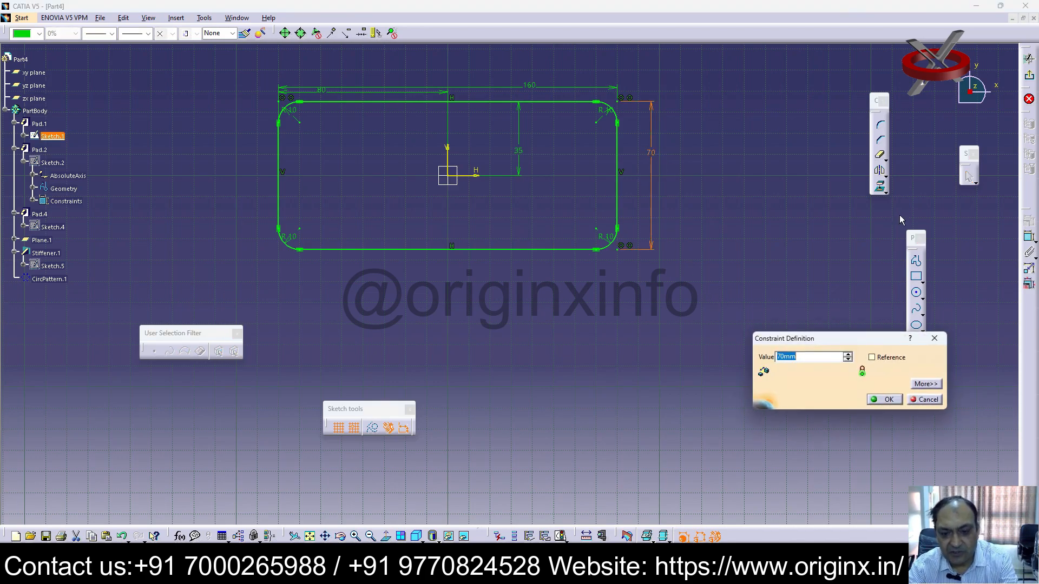
key("Return")
left_click(855, 269)
- Try to set the upper edge's distance from the horizontal axis to 45 mm, exit the sketch and undo the change
double_click(520, 151)
type("45")
key("Return")
left_click(763, 232)
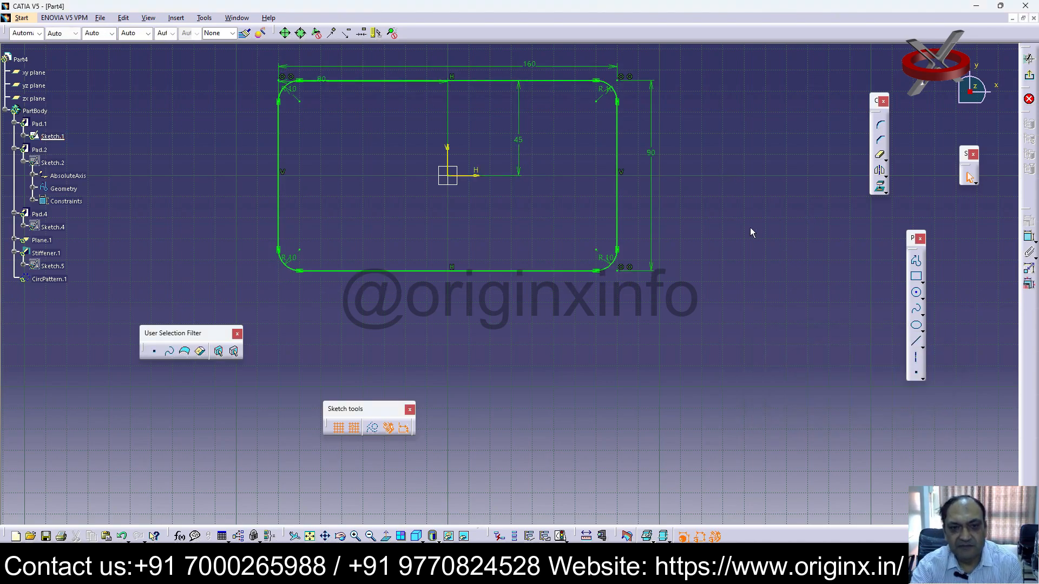
left_click(1030, 77)
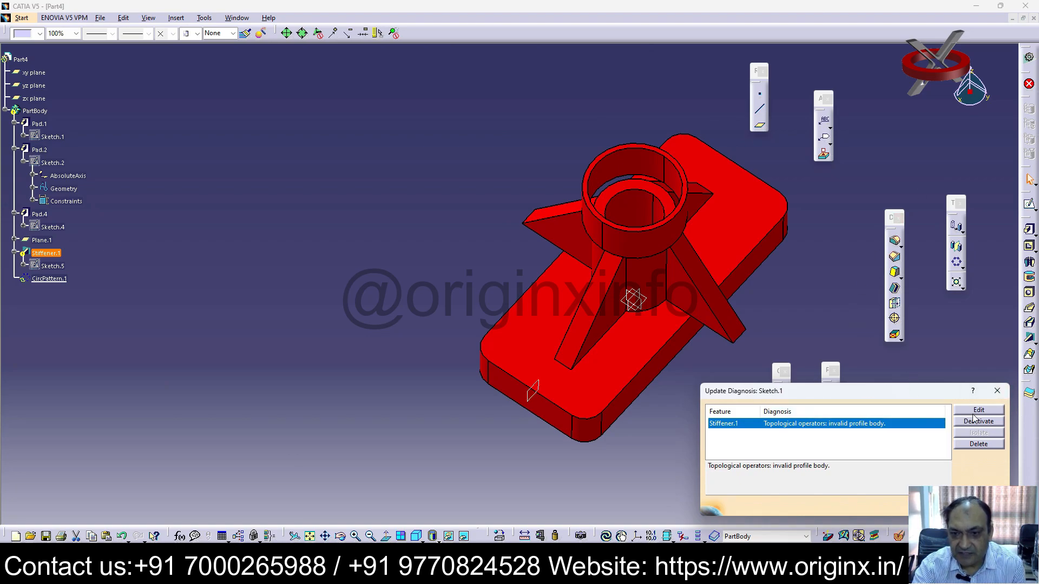
left_click(996, 391)
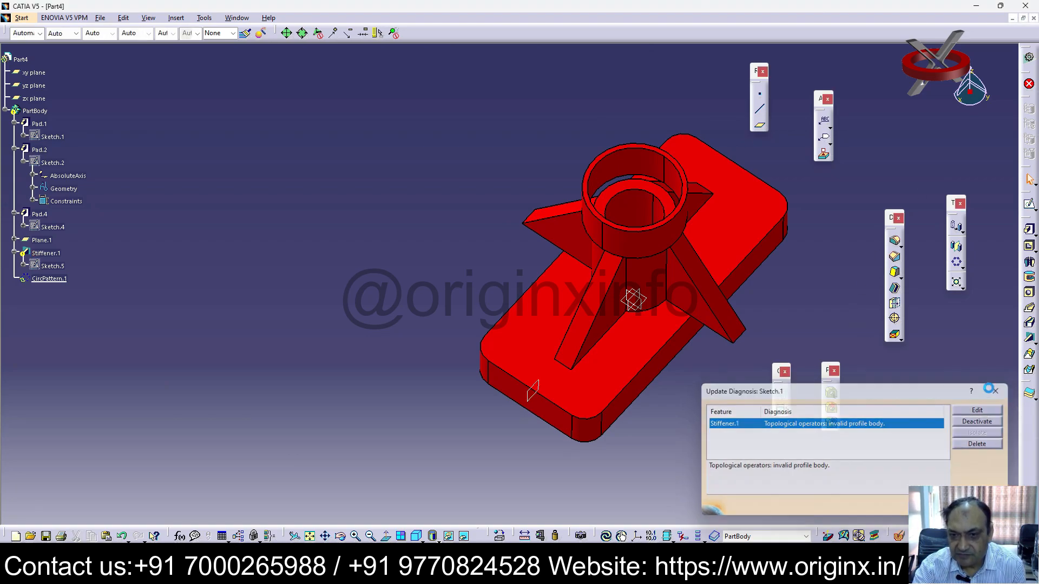
key("ctrl+u")
- Open the stiffener's Sketch.5 and delete its slanted profile line
middle_click_drag(720, 396, 660, 422)
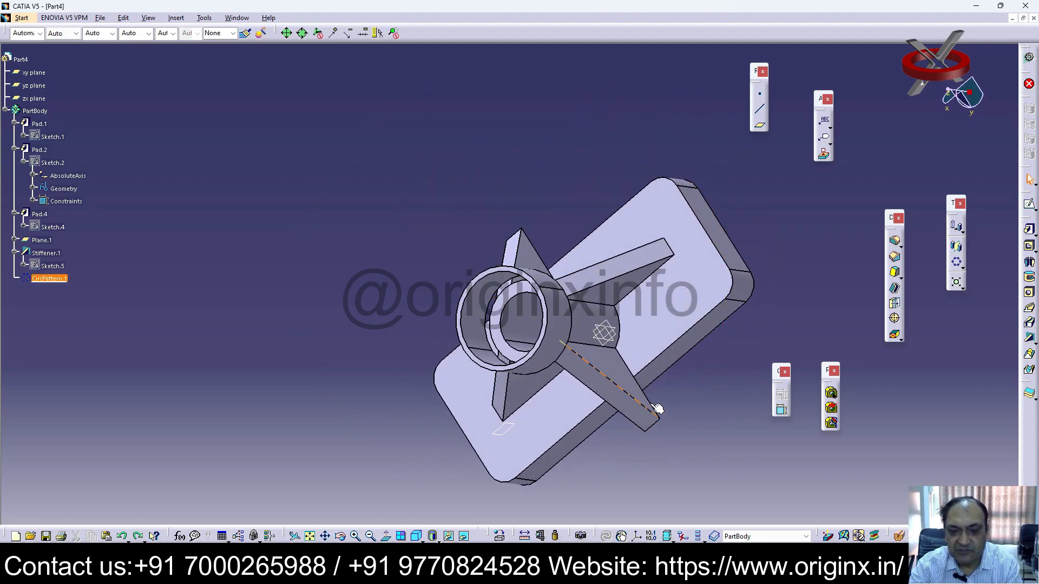
middle_click_drag(451, 218, 785, 179)
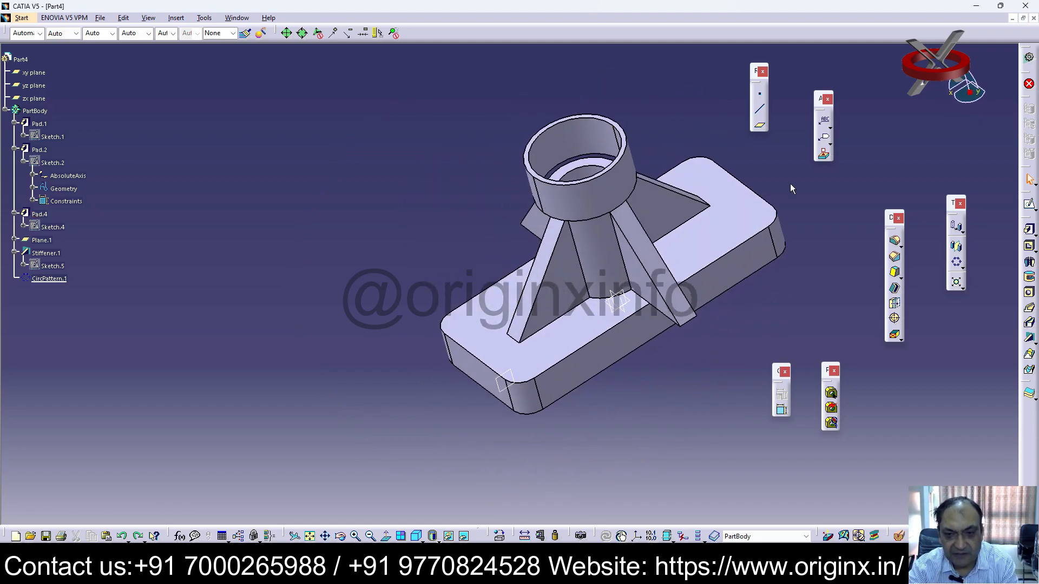
double_click(563, 298)
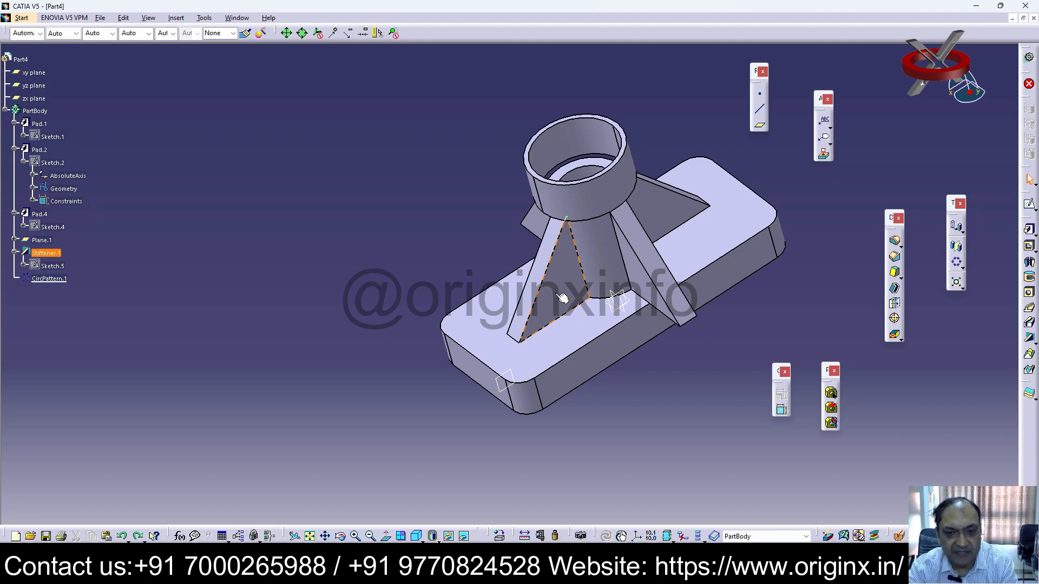
left_click(973, 239)
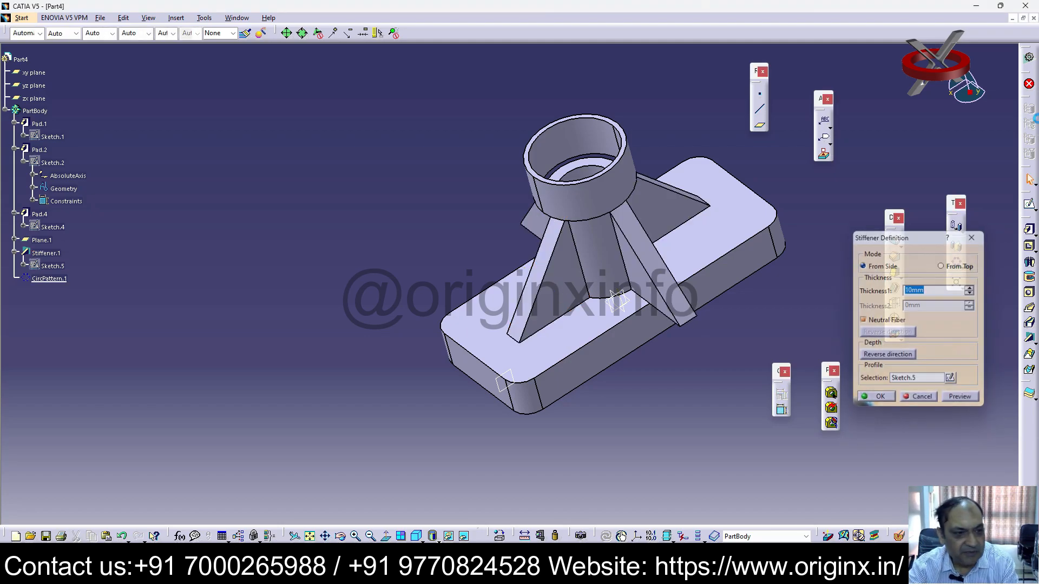
double_click(53, 266)
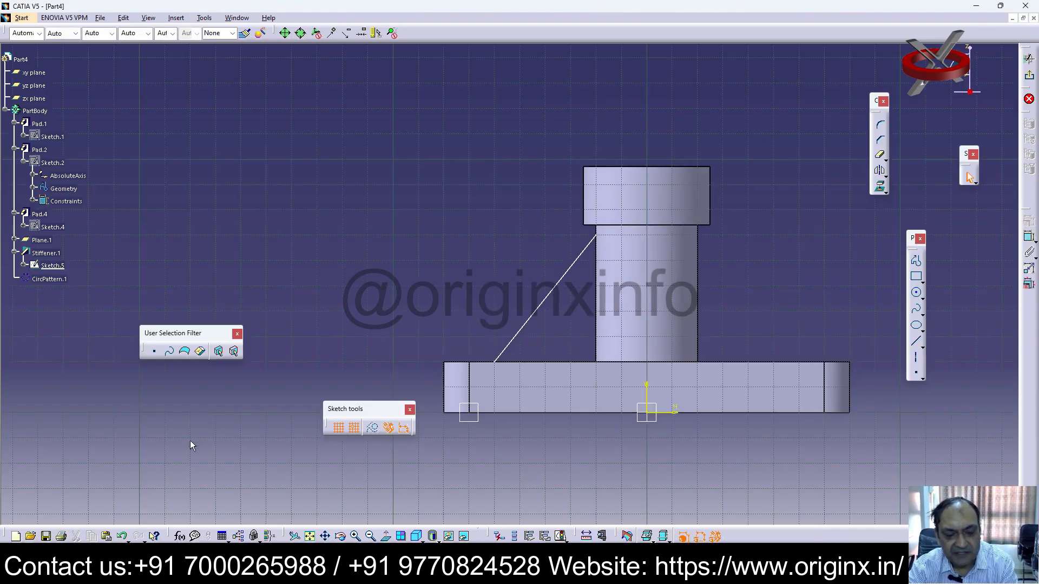
left_click_drag(494, 361, 537, 356)
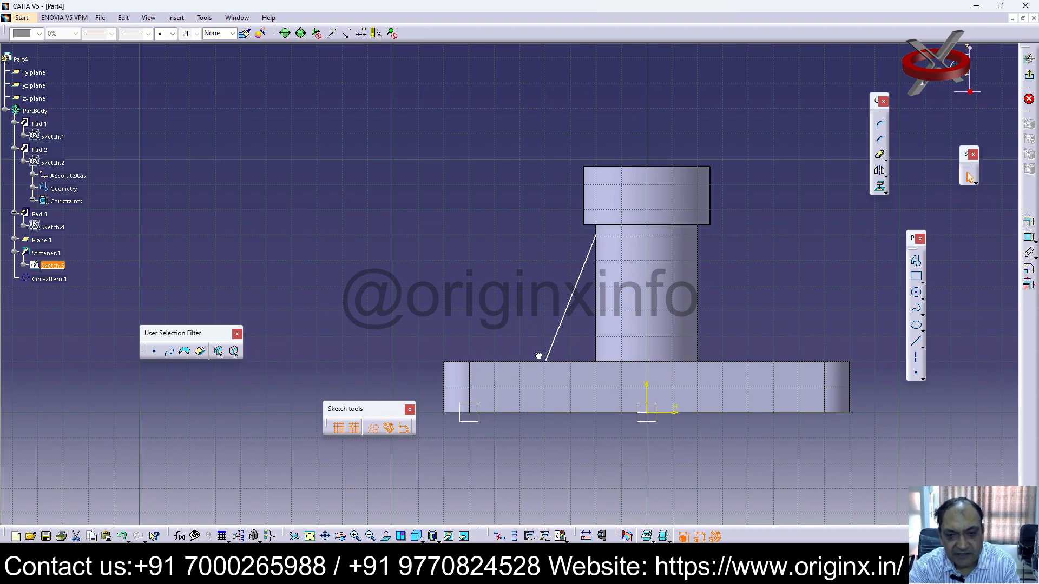
left_click_drag(601, 242, 585, 257)
key("Delete")
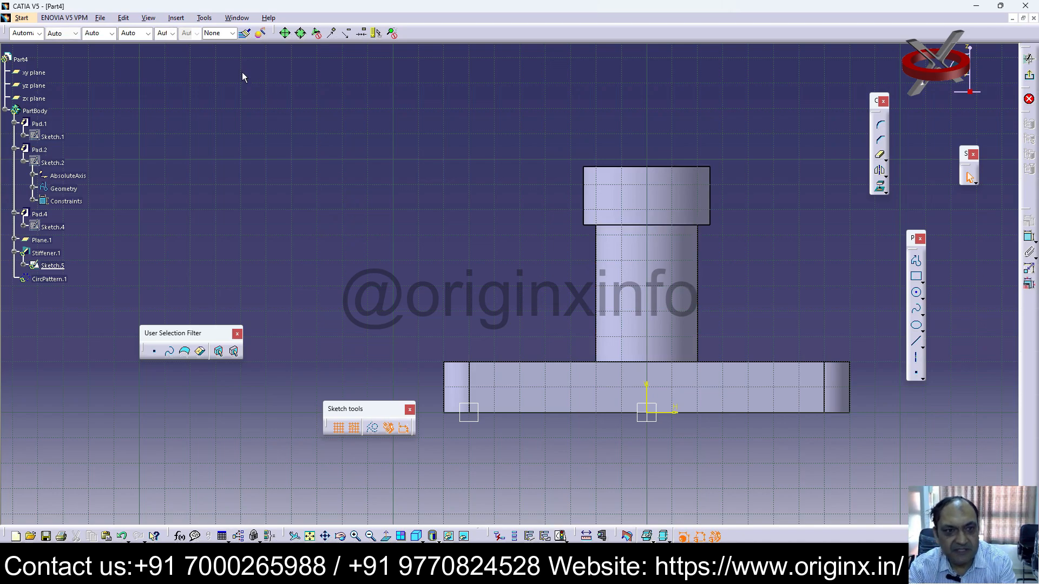
- Draw a shorter slanted line from the boss's side at about 50 mm height down to the base plate's top, and exit the sketch
left_click(916, 342)
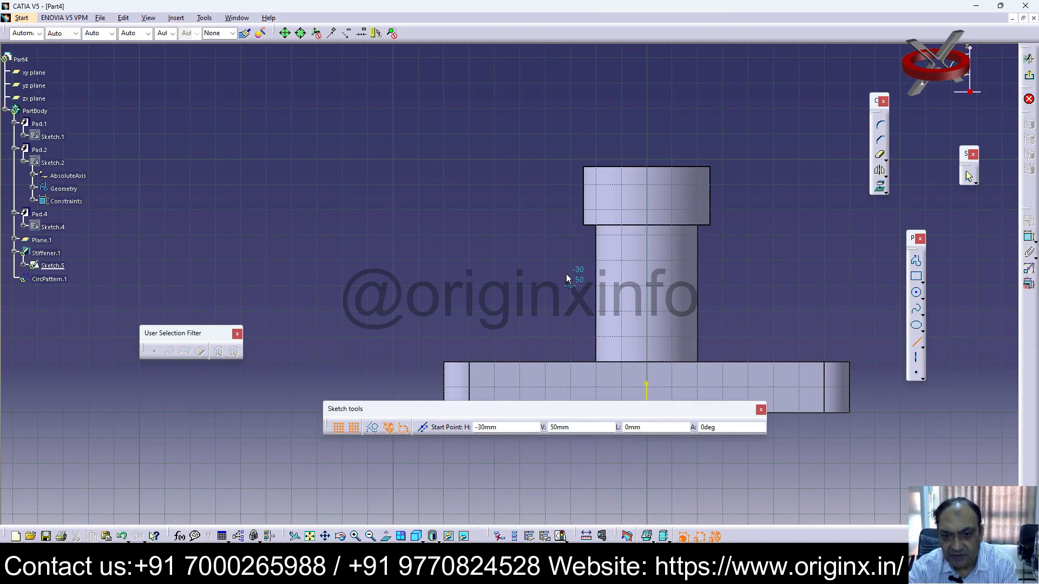
left_click(596, 286)
left_click(545, 361)
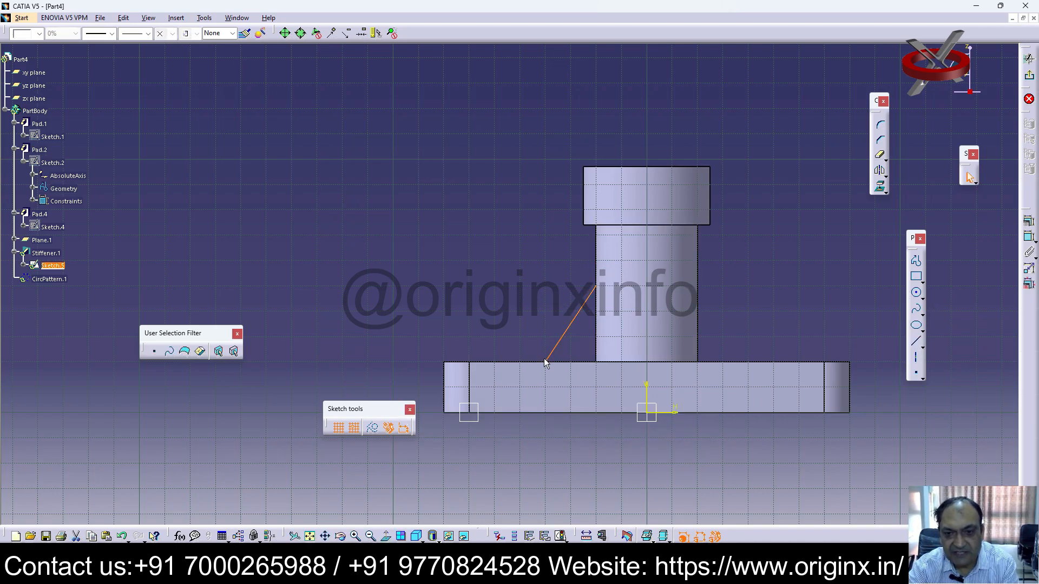
left_click(1030, 76)
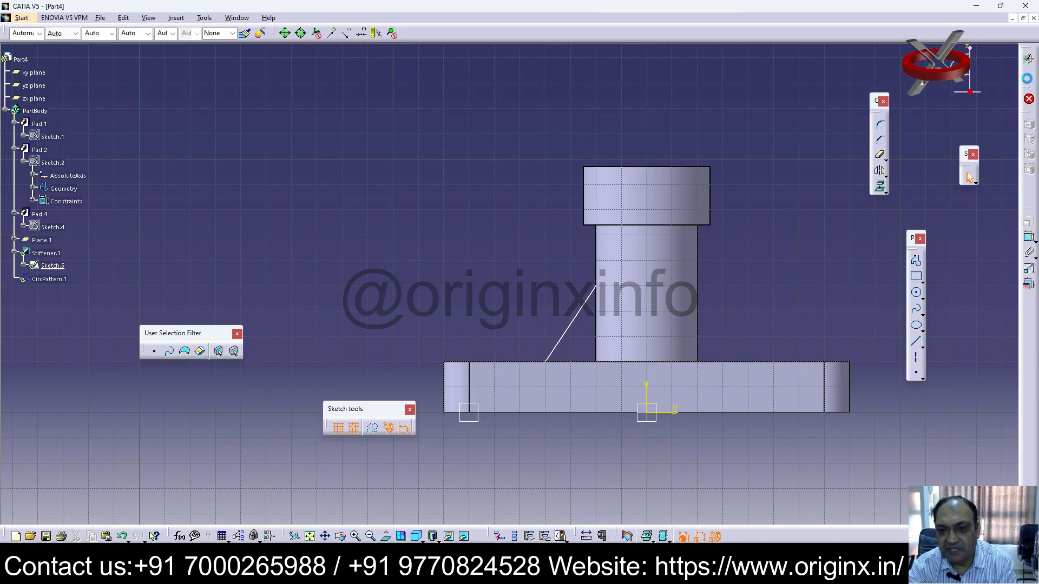
- Reopen the base plate's Sketch.1 and set the overall width of the rounded rectangle to 75 mm
middle_click_drag(725, 354, 563, 378)
double_click(469, 339)
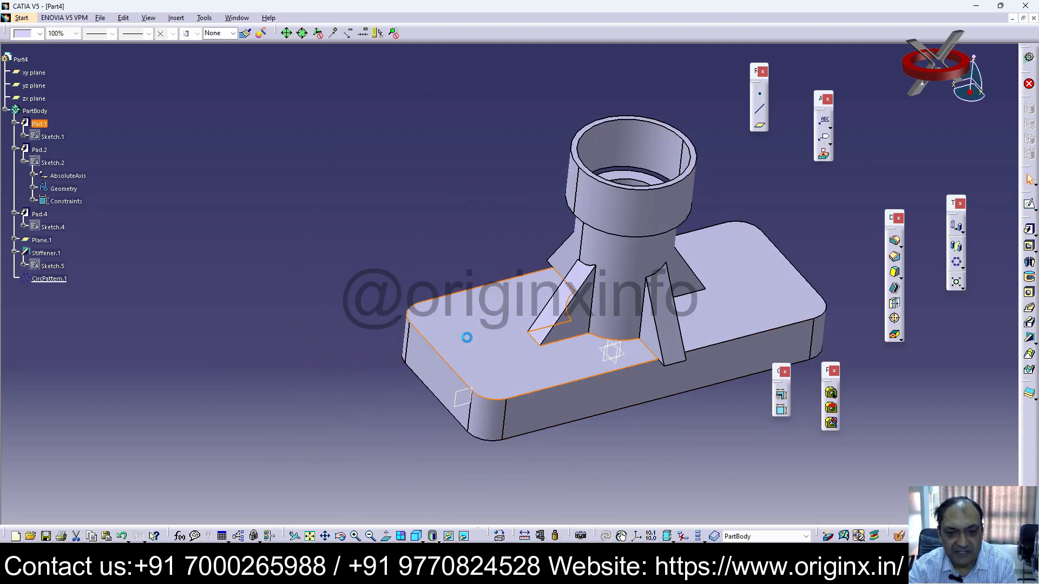
key("Escape")
double_click(40, 136)
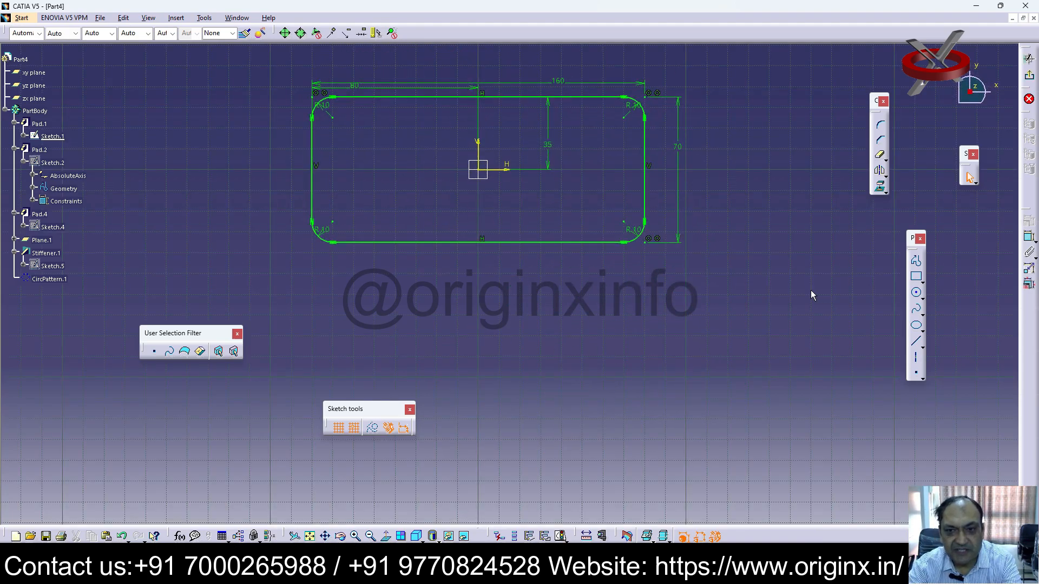
double_click(679, 147)
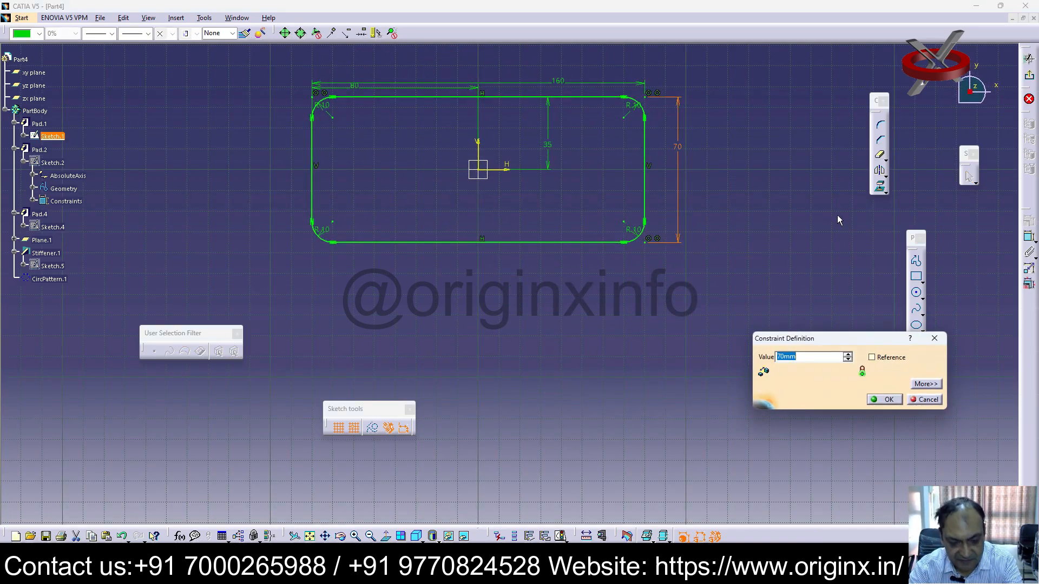
type("785")
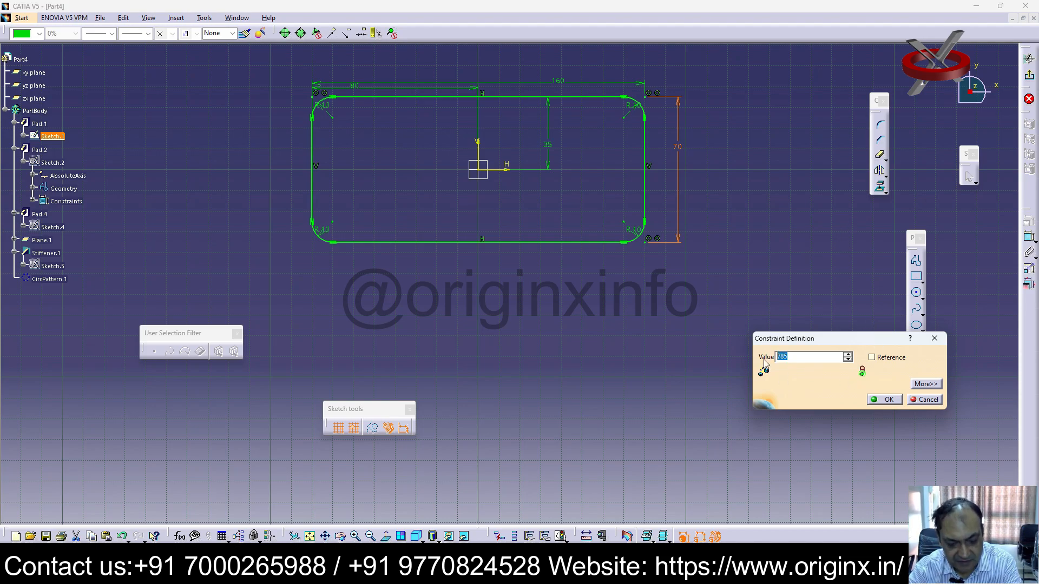
key("Return")
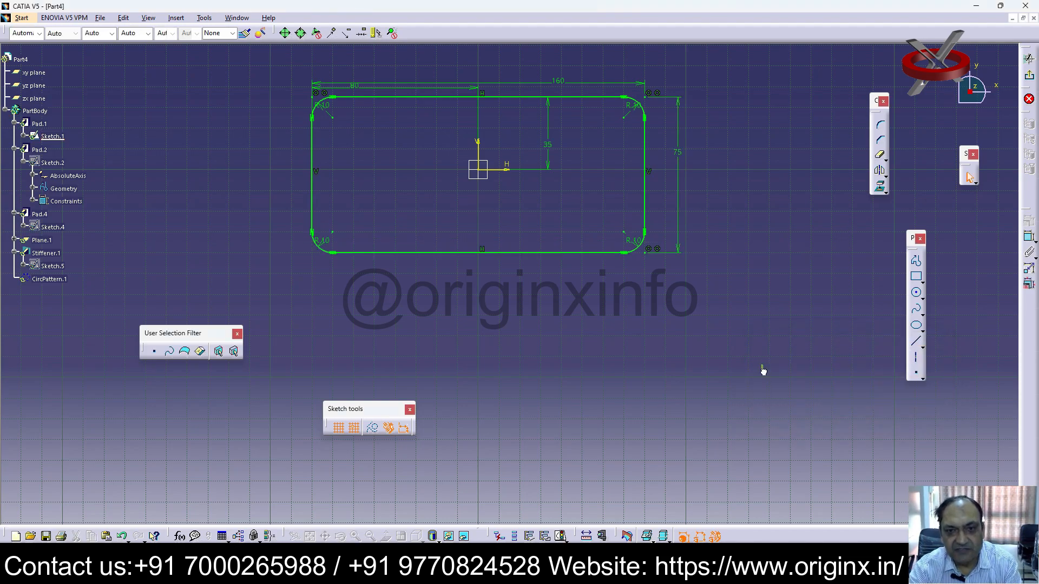
- Set the upper edge's distance from the horizontal axis to 37.5 mm and exit the sketch
double_click(551, 145)
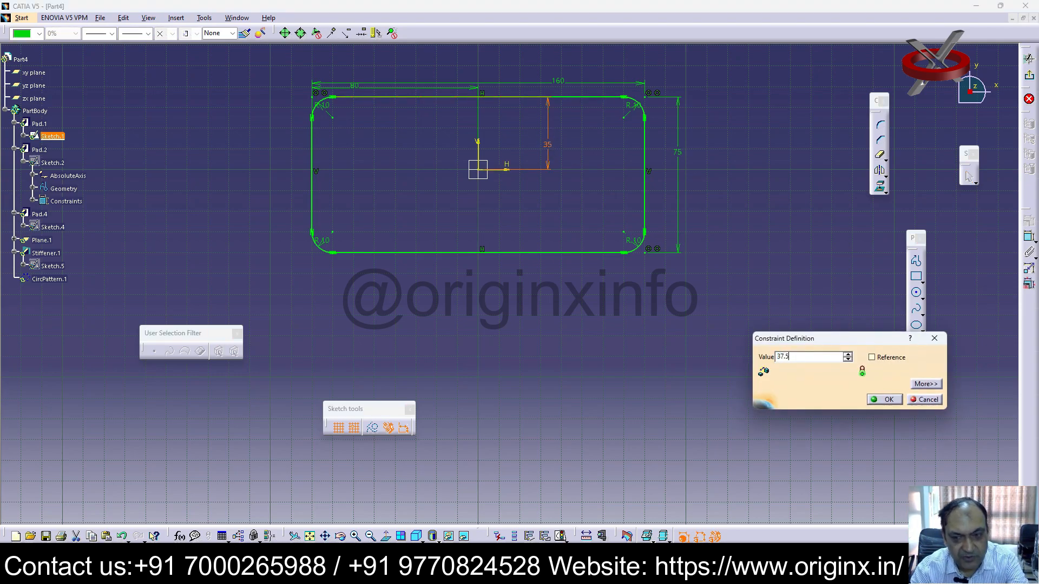
key("Return")
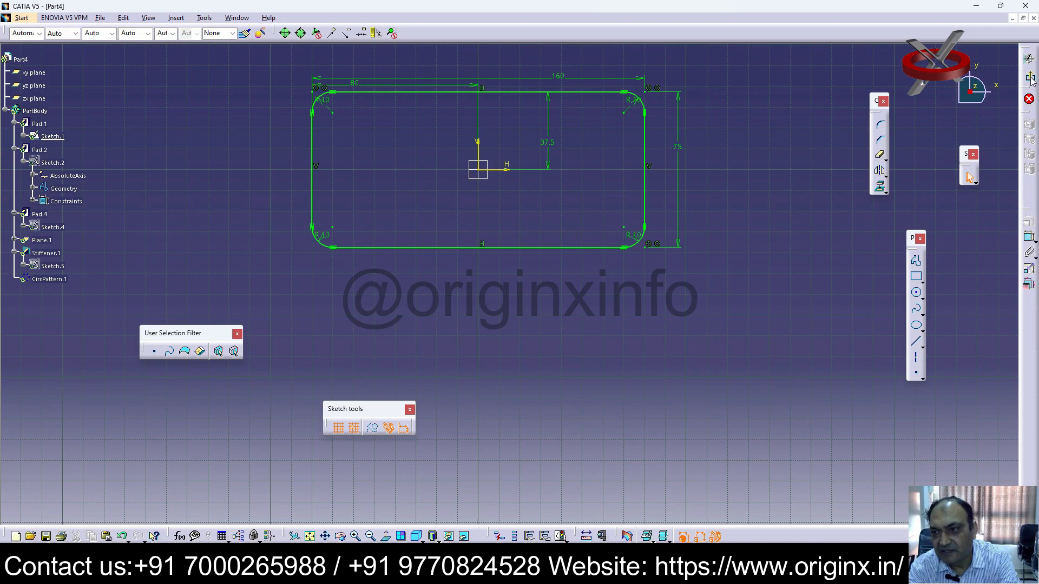
middle_click_drag(709, 386, 718, 366)
right_click(440, 281)
left_click(476, 330)
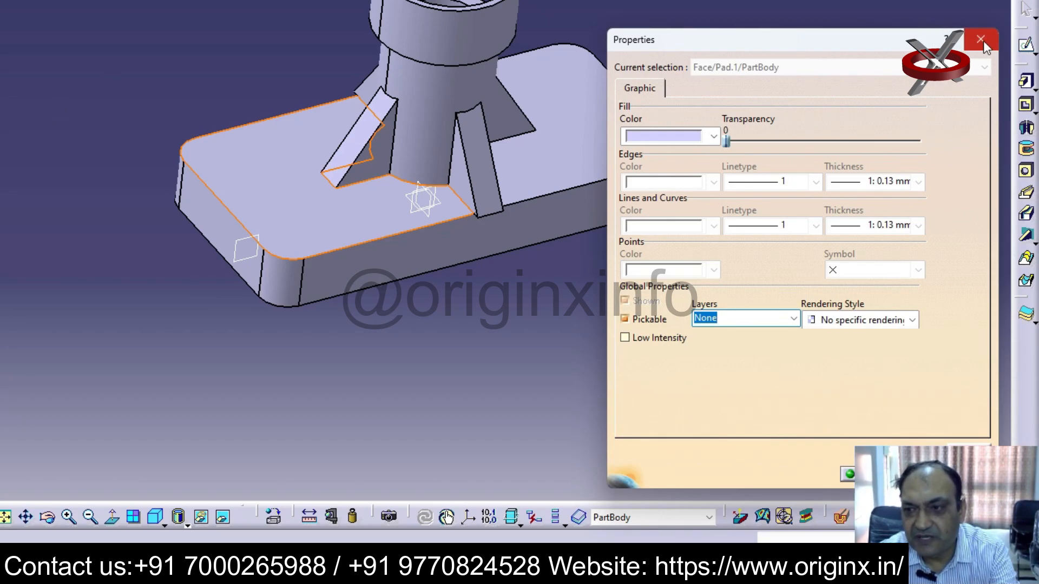
left_click(981, 40)
middle_click_drag(135, 119, 380, 210)
mouse_move(576, 320)
middle_mouse_down()
mouse_move(642, 431)
mouse_move(412, 248)
mouse_move(336, 219)
middle_mouse_up()
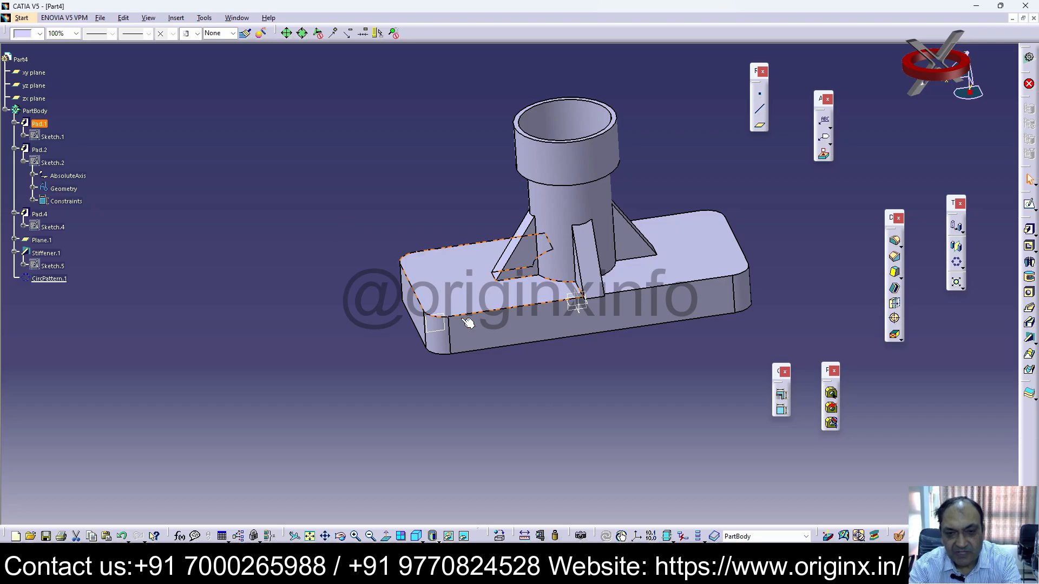
- In the stiffener's Sketch.5, move the slanted line's lower end along the plate top to about 10 mm from the boss, and exit the sketch
double_click(61, 267)
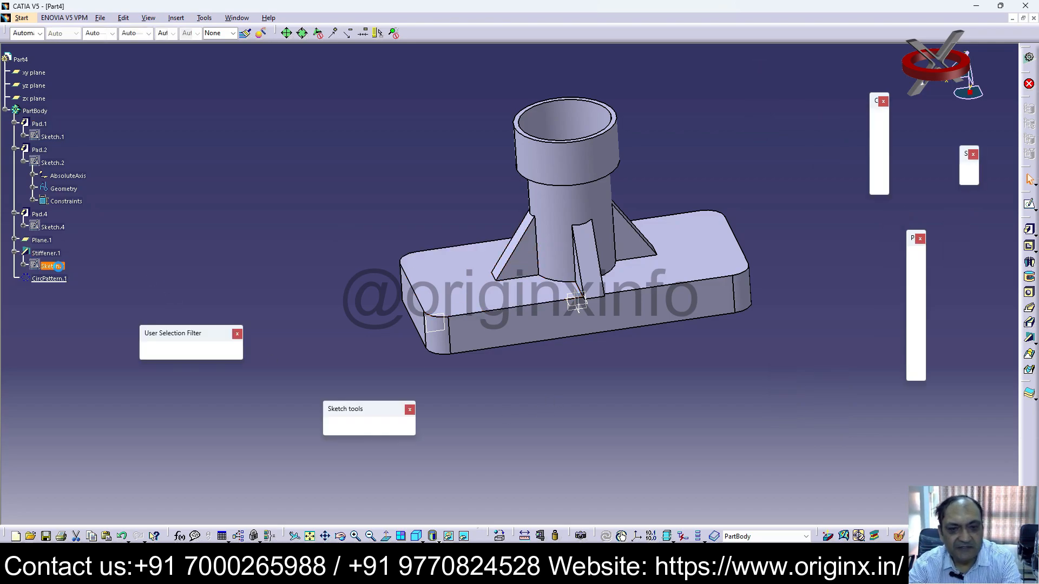
left_click(514, 272)
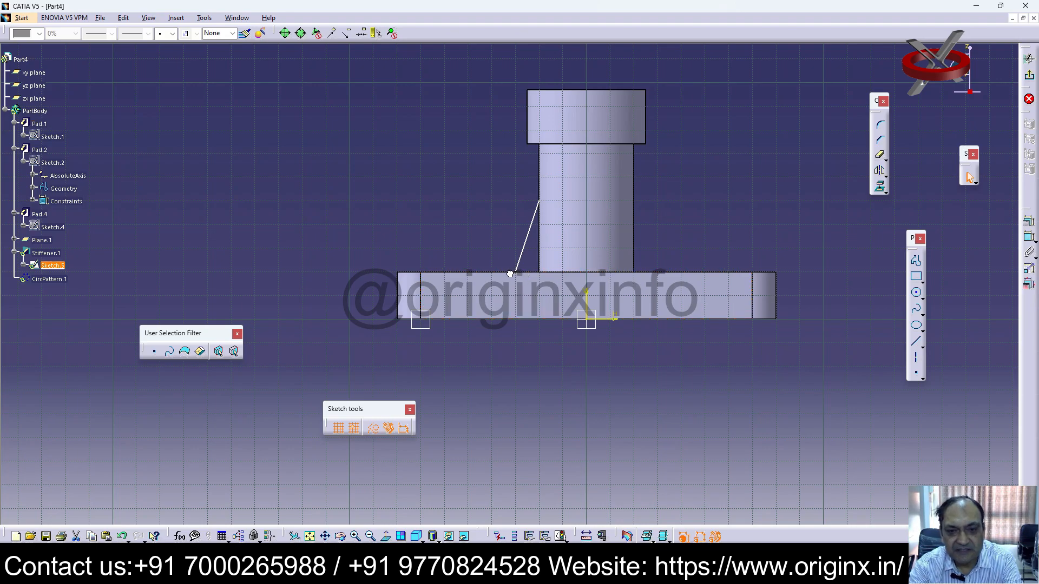
left_click(1029, 58)
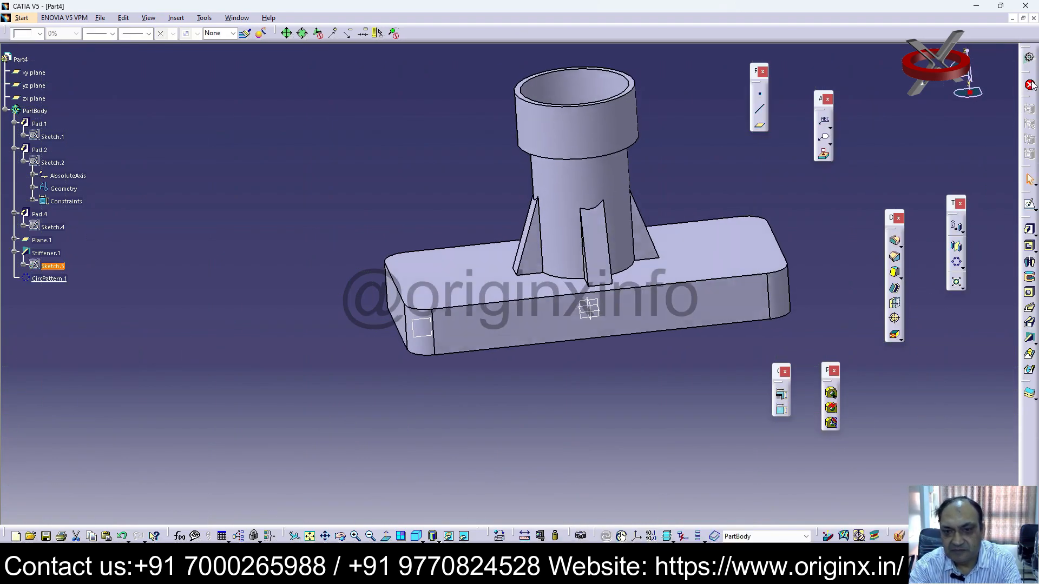
middle_click_drag(683, 387, 673, 424)
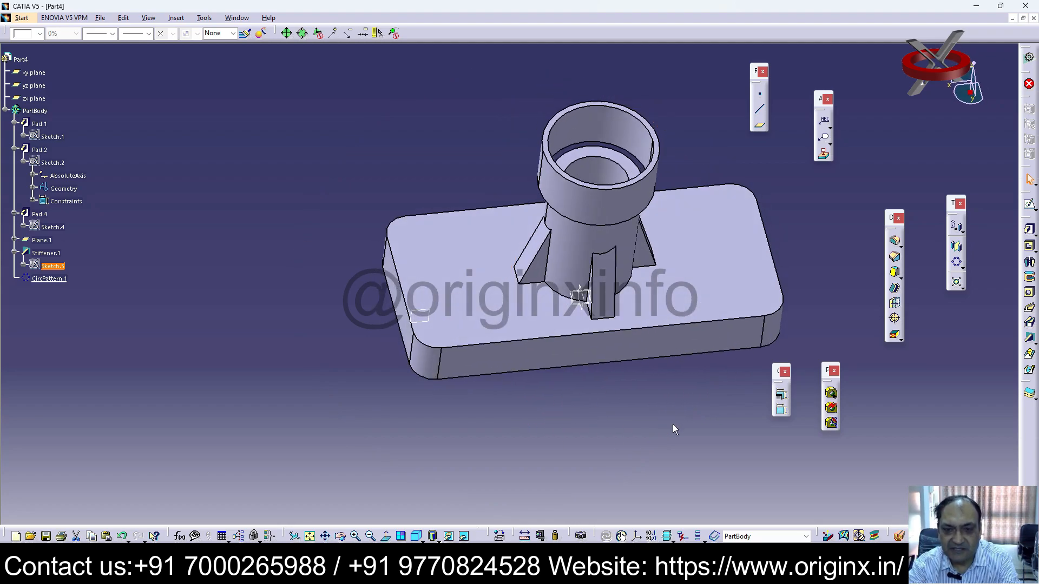
- Save the part as 24 in the catia tutorials folder
left_click(98, 18)
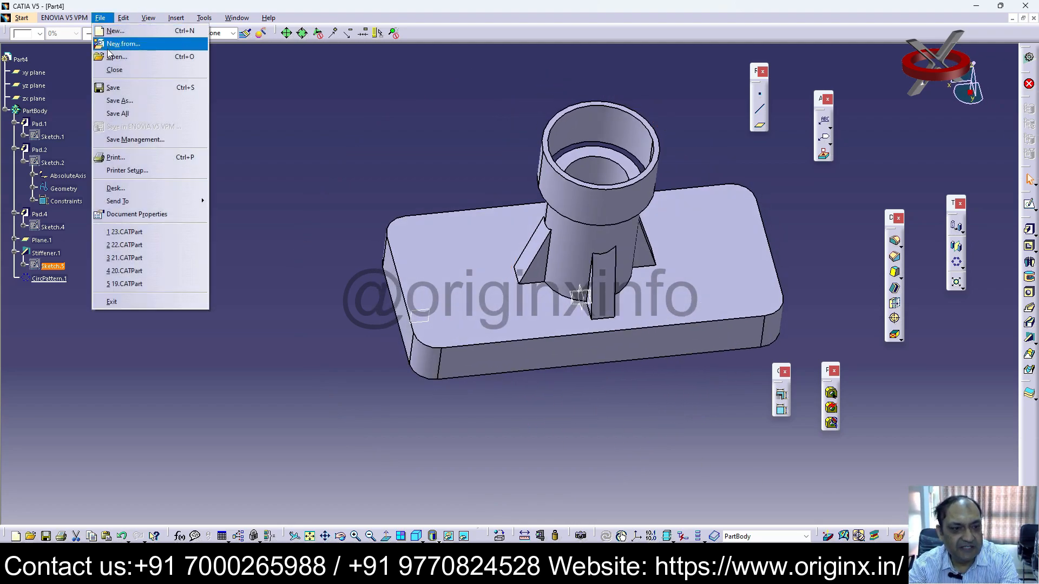
left_click(141, 102)
type("3")
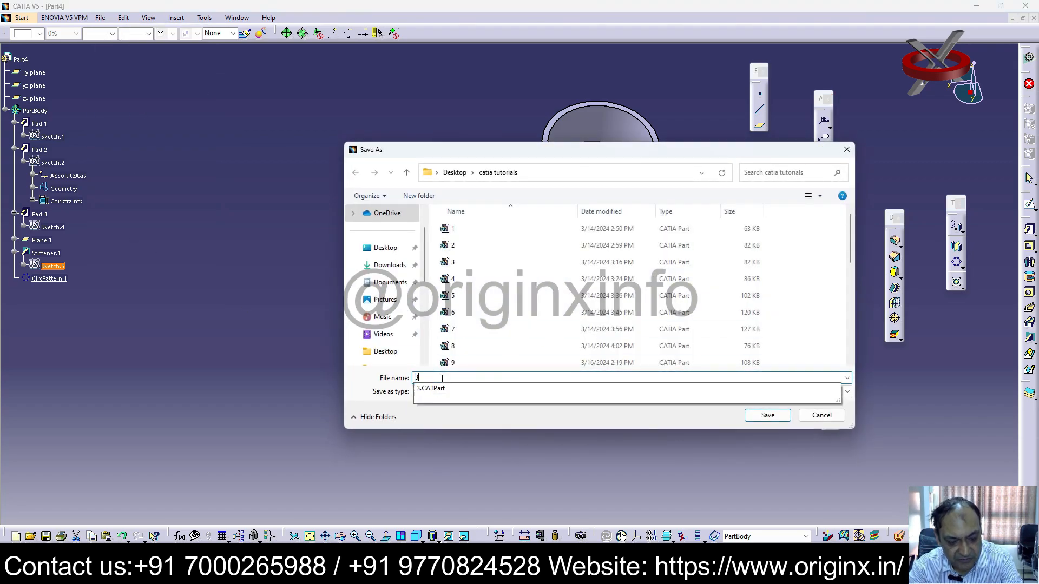
key("BackSpace")
type("24")
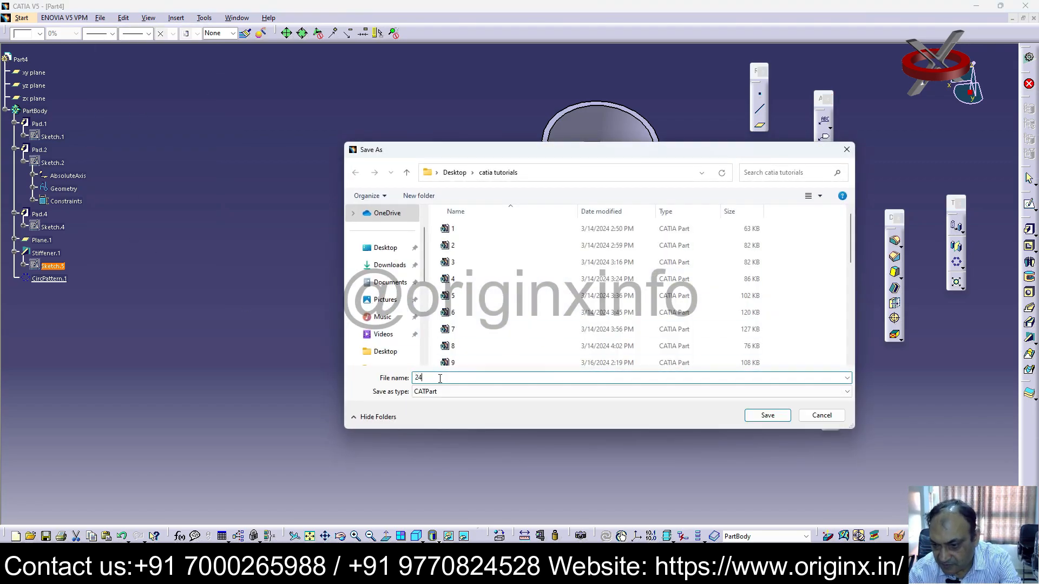
key("Return")
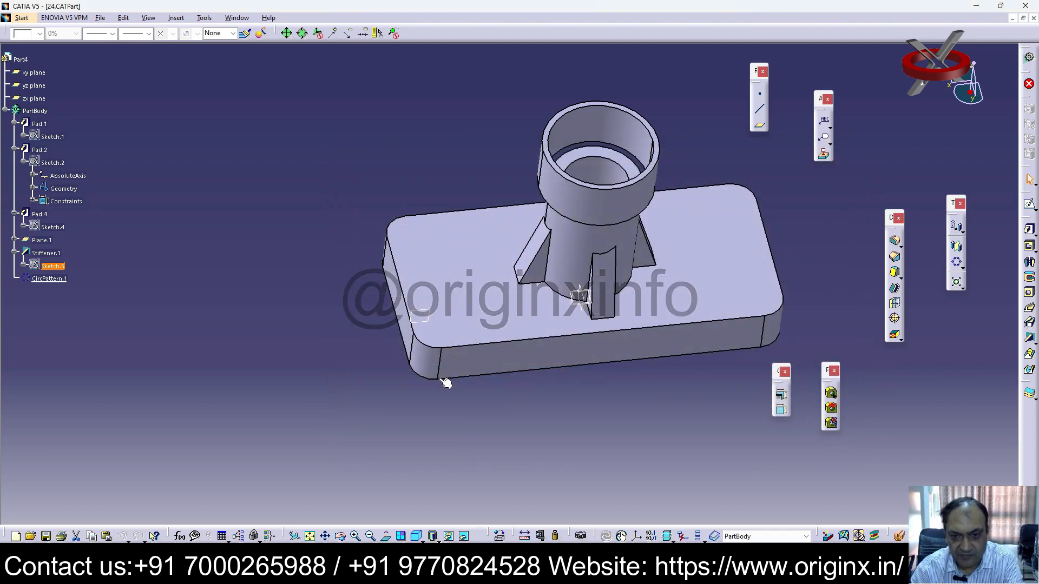
middle_click_drag(980, 442, 936, 433)
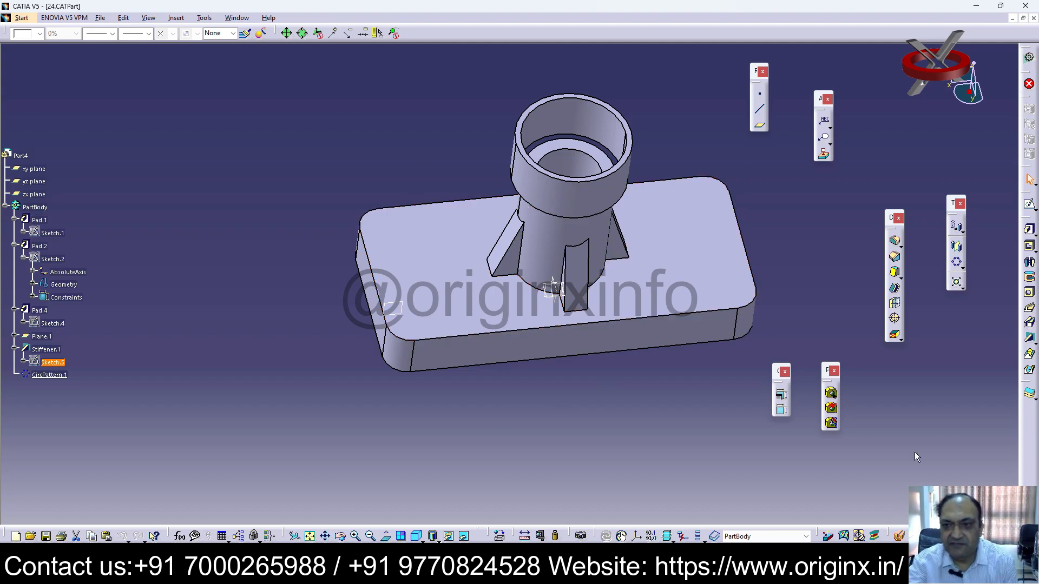